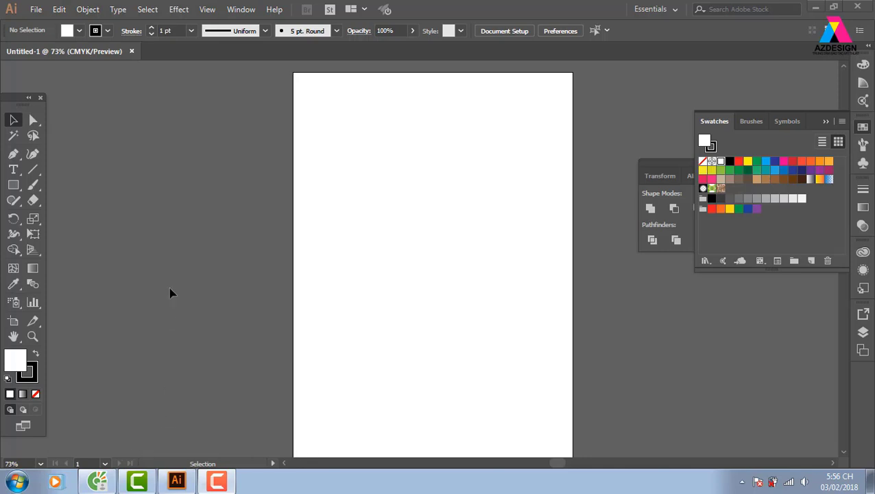
Tear off the Rectangle tool's flyout into a floating shape-tools panel
{"action": "left_click", "coordinate": [13, 184]}
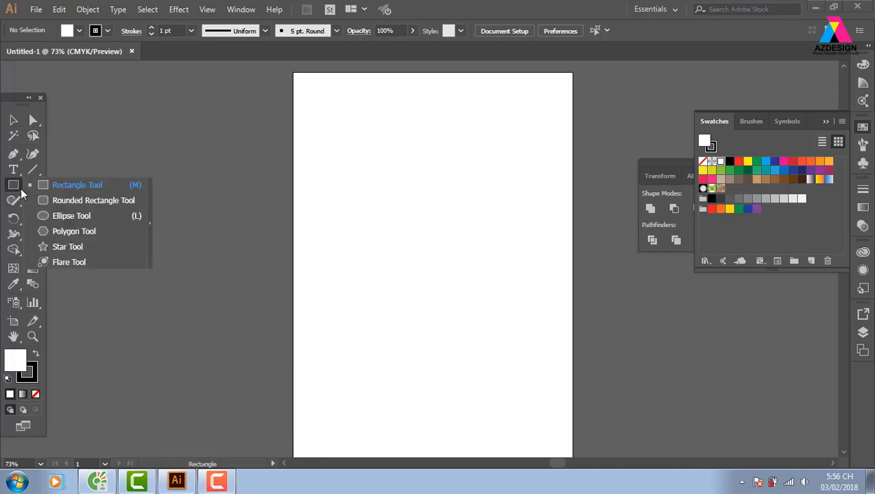
{"action": "left_click", "coordinate": [150, 221]}
{"action": "left_click_drag", "start_coordinate": [109, 193], "coordinate": [206, 92]}
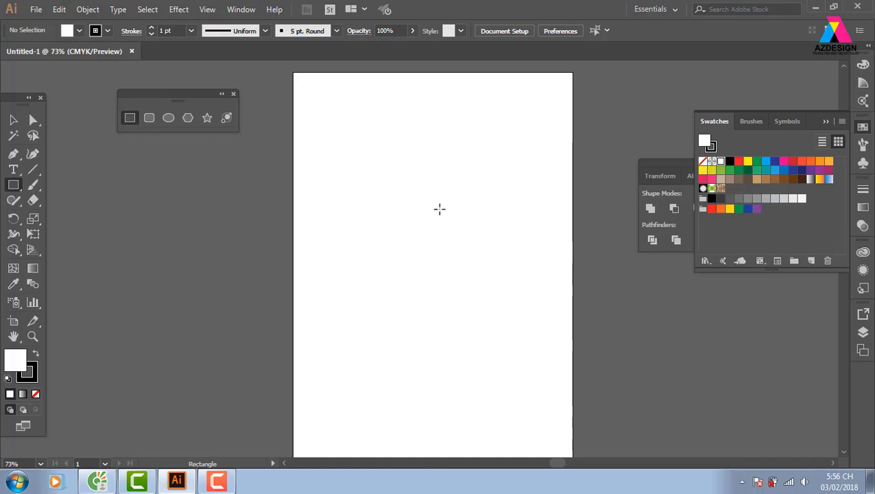
Draw a wide rectangle across the upper artboard and zoom in on it
{"action": "left_click_drag", "start_coordinate": [314, 134], "coordinate": [565, 255]}
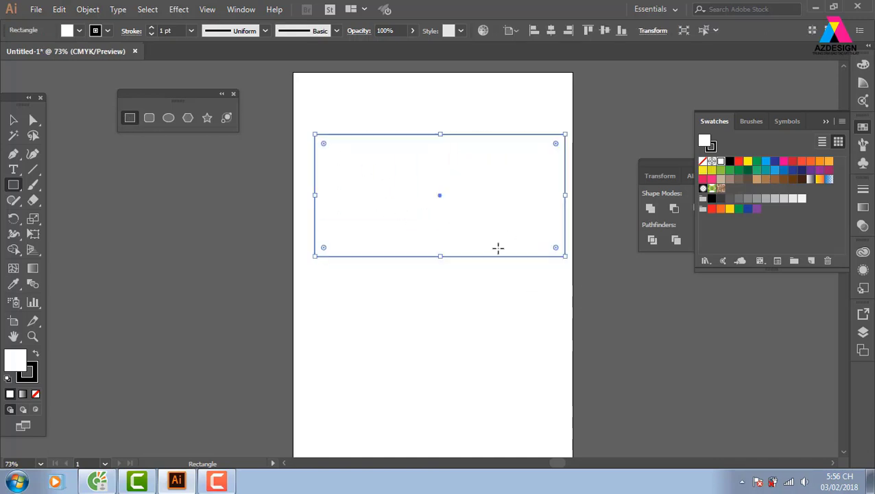
{"action": "key", "text": "z"}
{"action": "left_click_drag", "start_coordinate": [323, 139], "coordinate": [679, 299]}
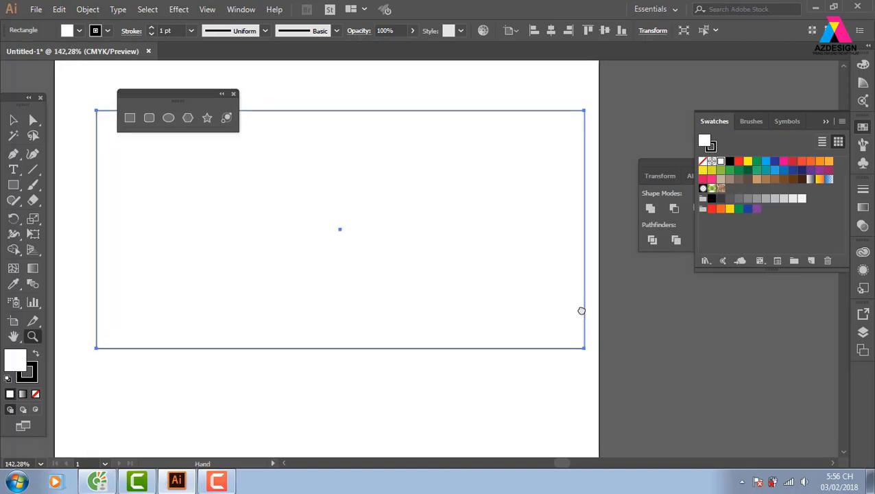
{"action": "key", "text": "v"}
{"action": "left_click_drag", "start_coordinate": [375, 168], "coordinate": [388, 182]}
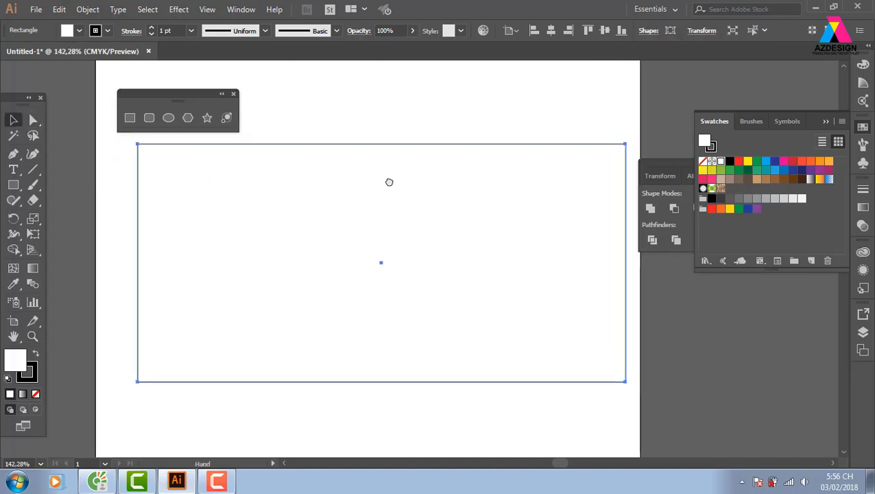
Fill the rectangle dark grey with no stroke, then deselect it
{"action": "left_click", "coordinate": [474, 106]}
{"action": "left_click", "coordinate": [551, 211]}
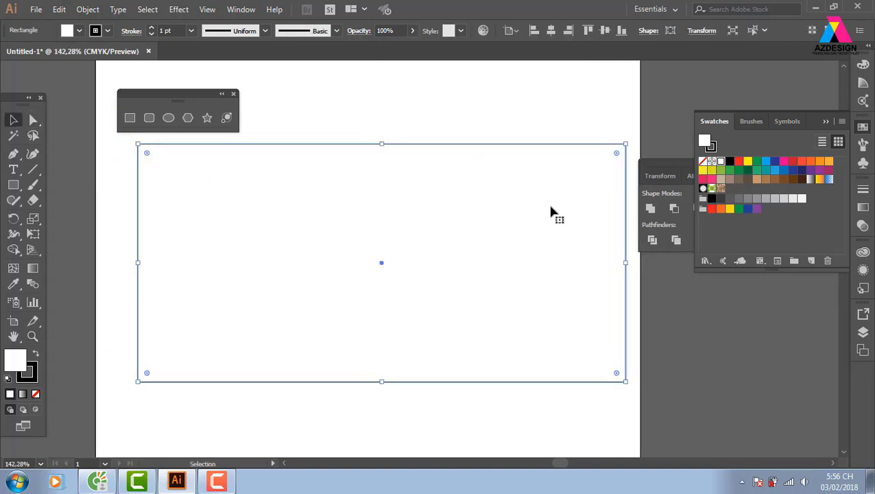
{"action": "left_click", "coordinate": [721, 199]}
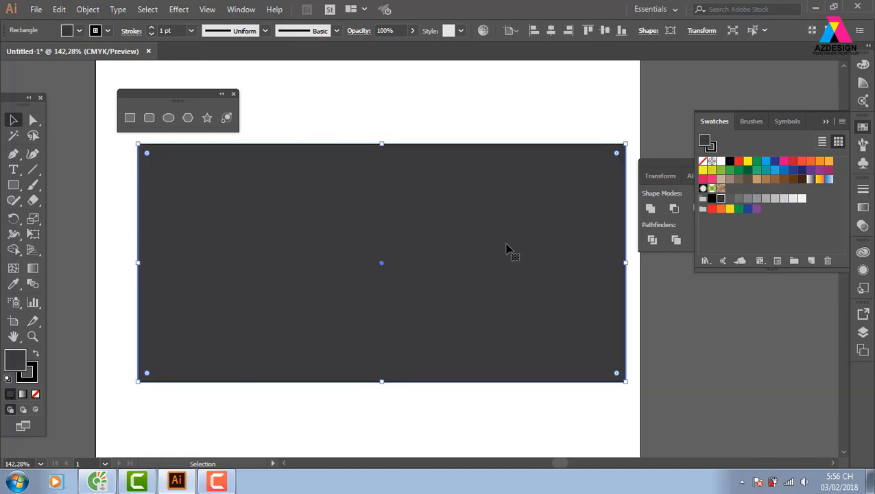
{"action": "left_click", "coordinate": [27, 376]}
{"action": "left_click", "coordinate": [35, 394]}
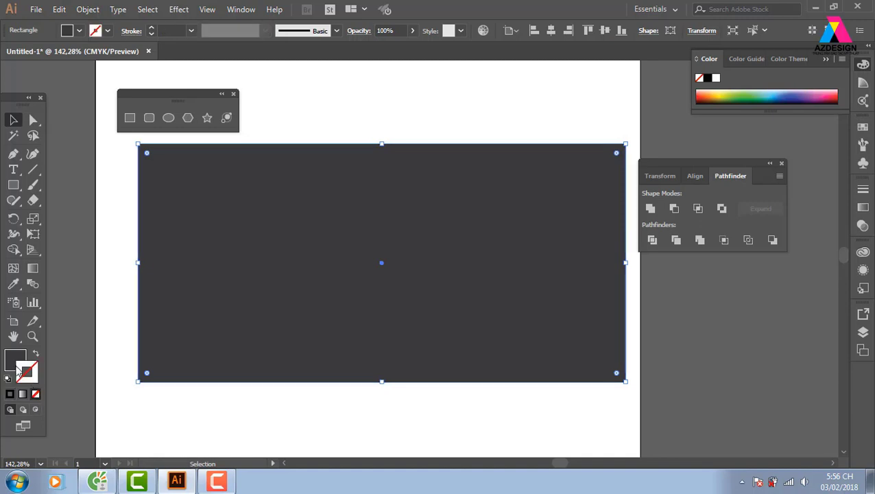
{"action": "left_click", "coordinate": [290, 127]}
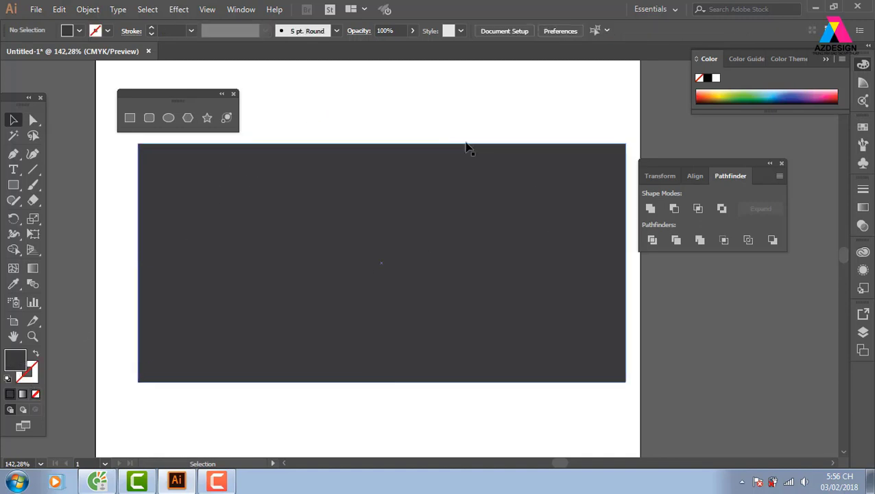
Draw a light grey rectangle inset within the dark banner, leaving a thin dark border
{"action": "left_click", "coordinate": [130, 117]}
{"action": "left_click_drag", "start_coordinate": [143, 149], "coordinate": [616, 371]}
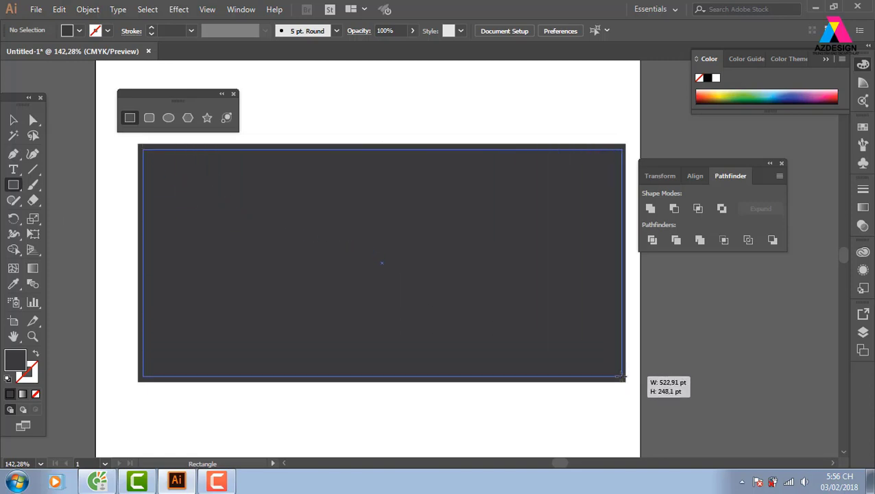
{"action": "left_click_drag", "start_coordinate": [615, 370], "coordinate": [621, 376]}
{"action": "left_click", "coordinate": [864, 127]}
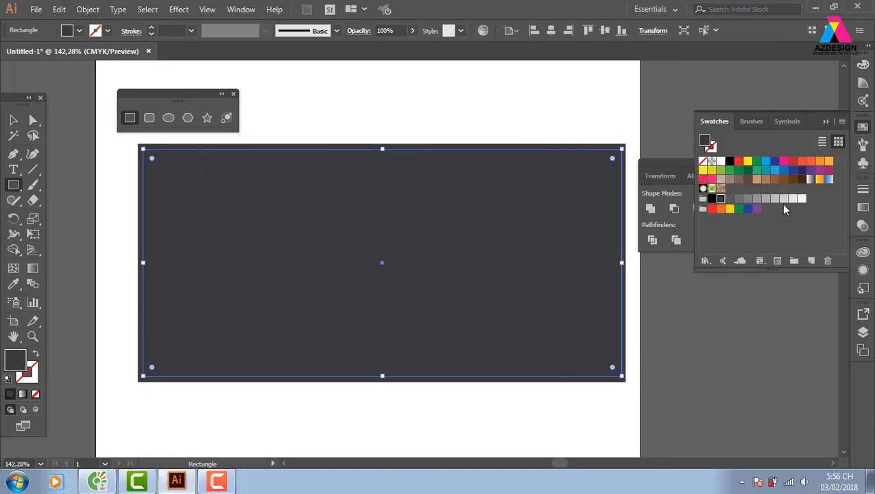
{"action": "left_click", "coordinate": [783, 199]}
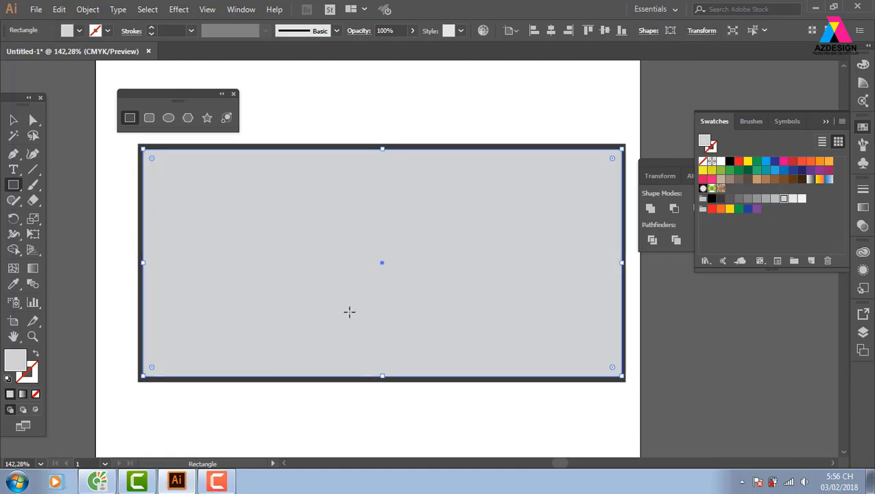
Open Split Into Grid with Preview on and set 5 rows and 7 columns
{"action": "left_click", "coordinate": [88, 10]}
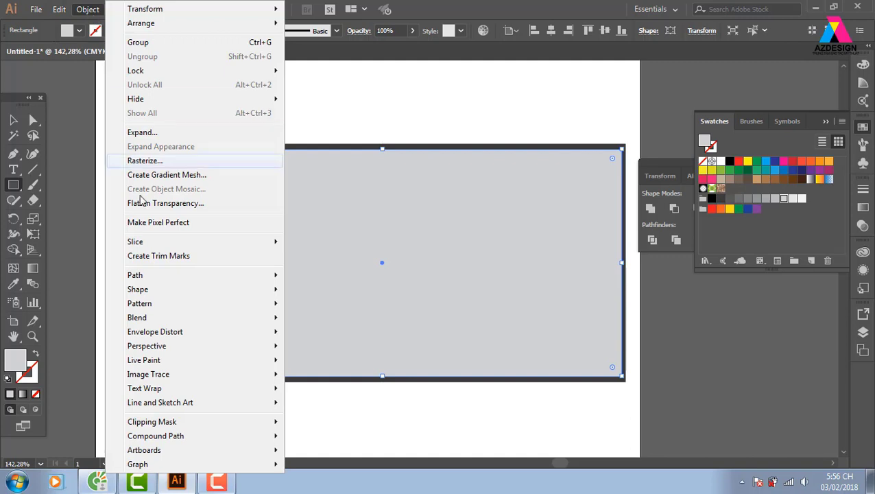
{"action": "mouse_move", "coordinate": [135, 274]}
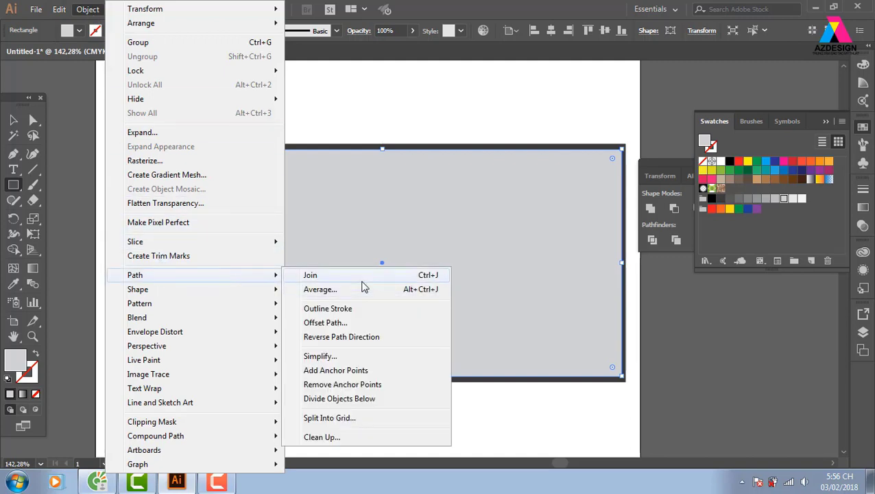
{"action": "left_click", "coordinate": [330, 419]}
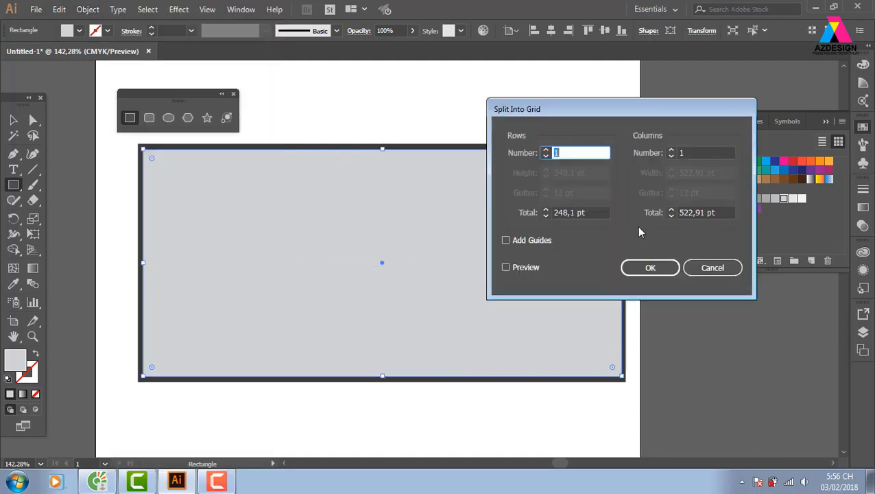
{"action": "left_click", "coordinate": [511, 268]}
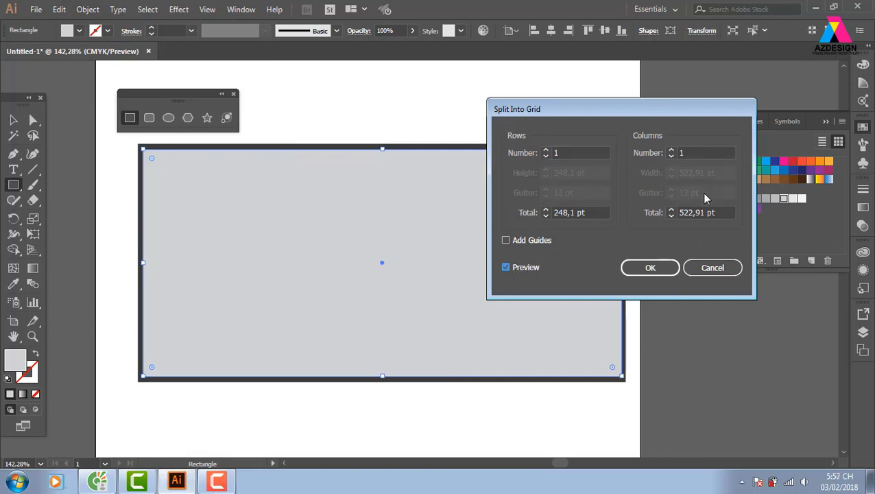
{"action": "left_click", "coordinate": [671, 150]}
{"action": "left_click", "coordinate": [671, 151]}
{"action": "left_click", "coordinate": [671, 150]}
{"action": "left_click", "coordinate": [671, 150]}
{"action": "left_click", "coordinate": [672, 150]}
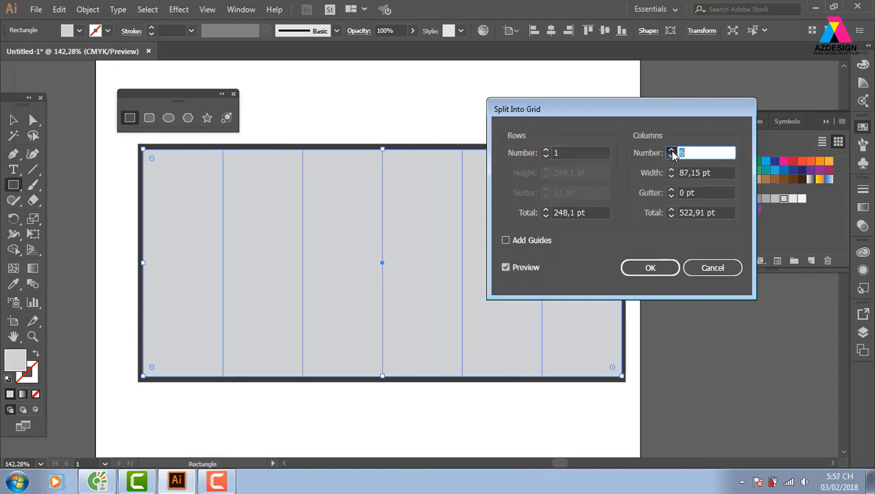
{"action": "left_click", "coordinate": [671, 151]}
{"action": "left_click", "coordinate": [546, 150]}
{"action": "left_click", "coordinate": [547, 150]}
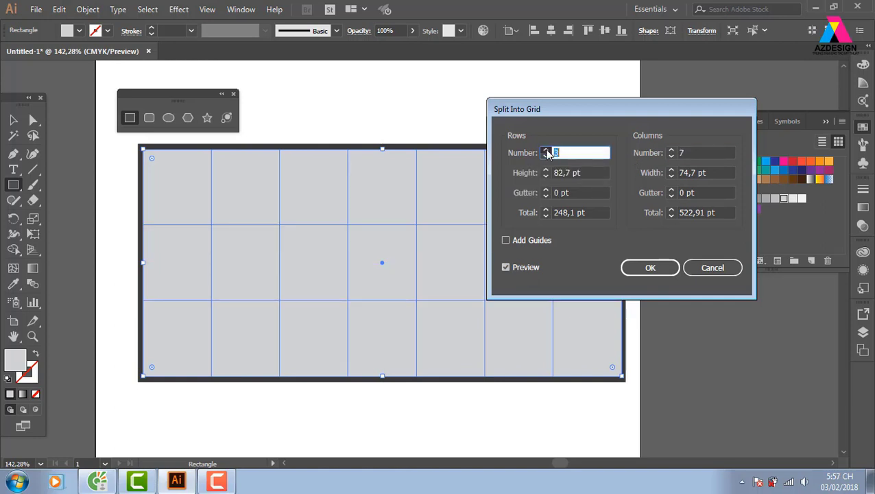
{"action": "left_click", "coordinate": [546, 150]}
{"action": "left_click", "coordinate": [546, 150]}
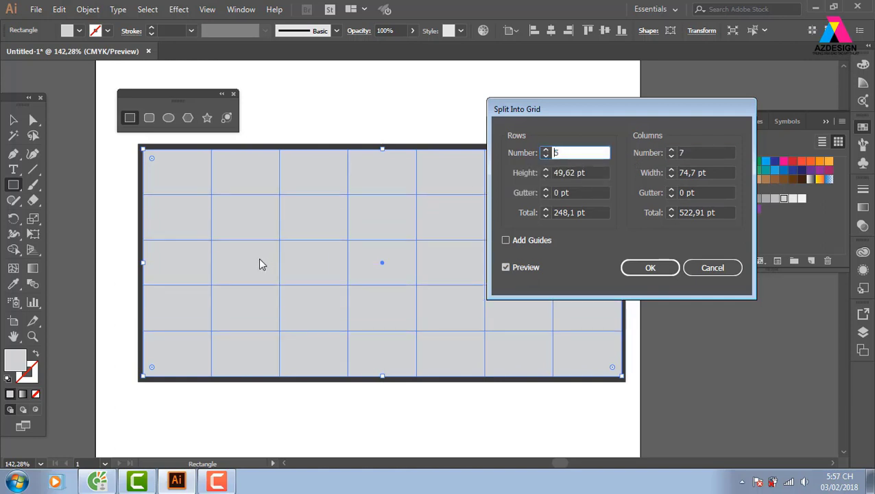
Set both row and column gutters to 3 pt and apply the grid split
{"action": "left_click", "coordinate": [672, 193]}
{"action": "left_click", "coordinate": [672, 192]}
{"action": "left_click", "coordinate": [672, 193]}
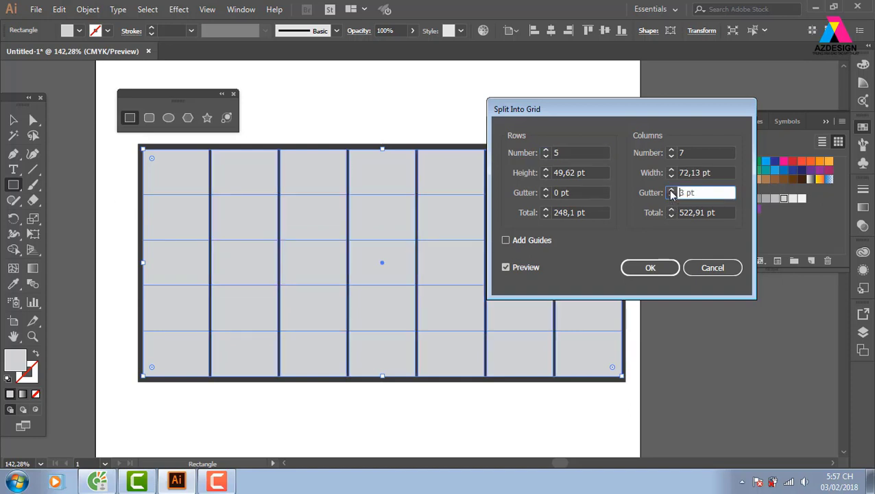
{"action": "left_click", "coordinate": [547, 190]}
{"action": "left_click", "coordinate": [547, 191]}
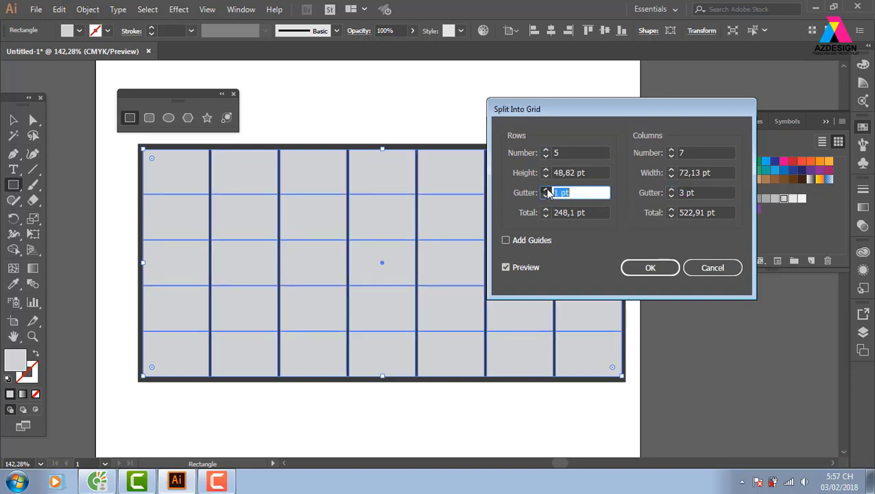
{"action": "left_click", "coordinate": [546, 191]}
{"action": "left_click", "coordinate": [648, 269]}
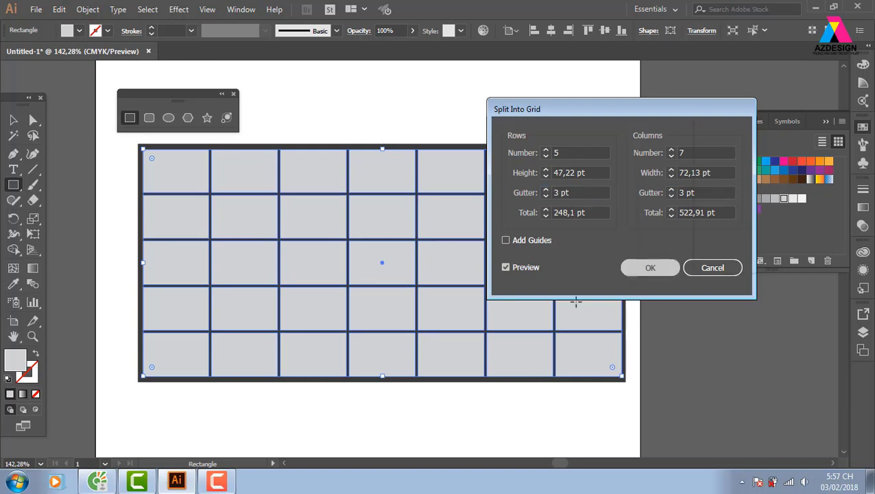
Select the grid cells and draw a rectangle covering the entire 5×7 grid
{"action": "left_click", "coordinate": [13, 120]}
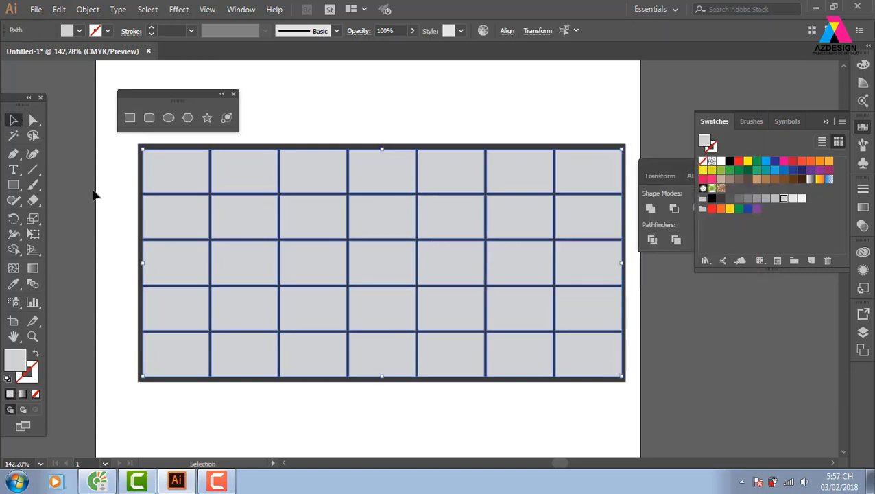
{"action": "left_click_drag", "start_coordinate": [94, 164], "coordinate": [632, 375]}
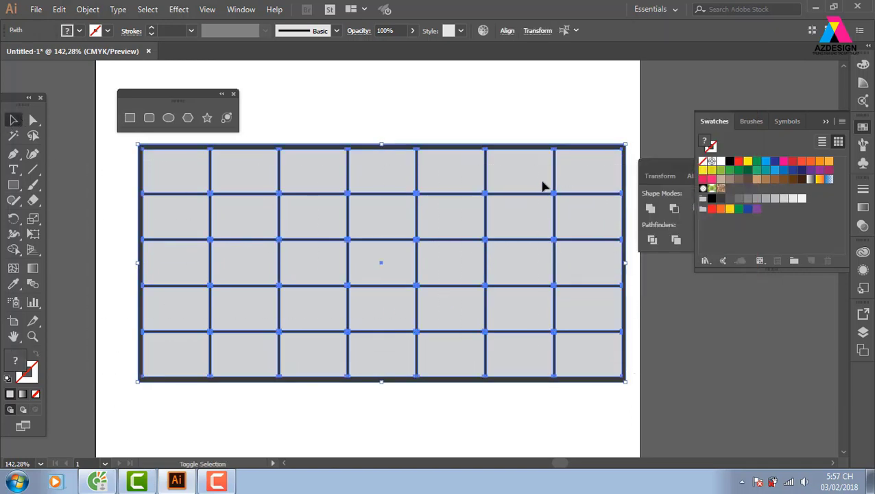
{"action": "left_click_drag", "start_coordinate": [508, 166], "coordinate": [449, 306]}
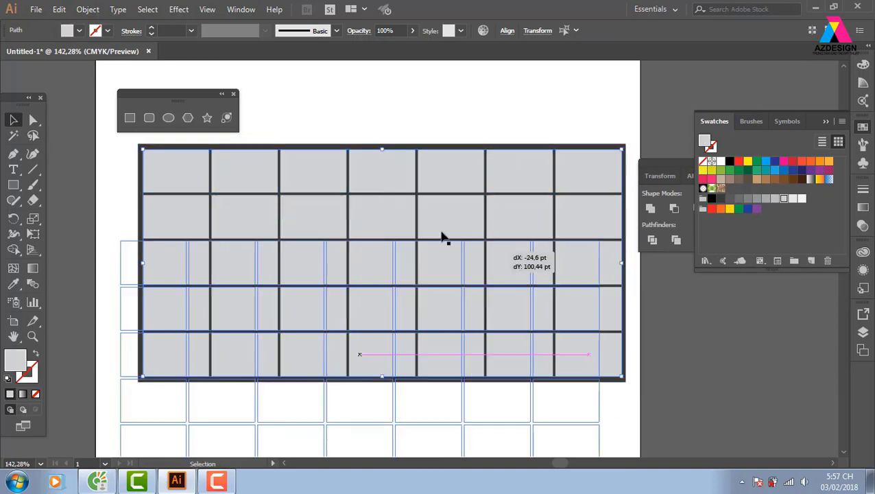
{"action": "key", "text": "ctrl+z"}
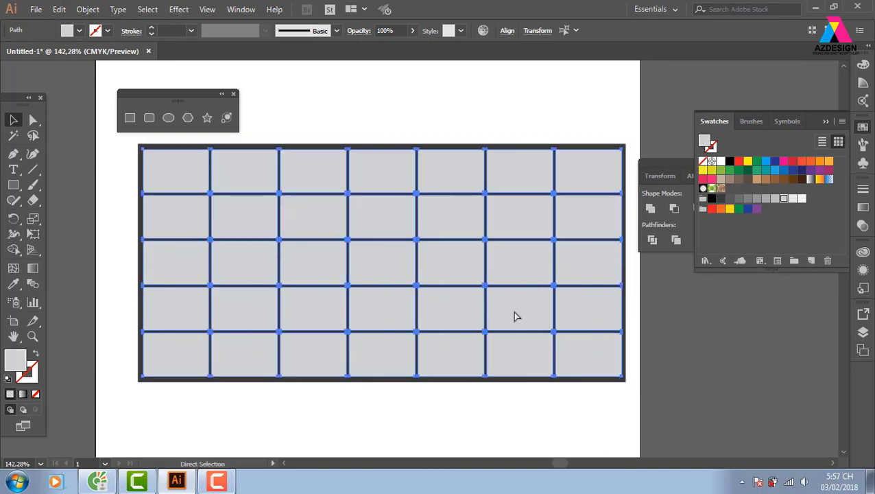
{"action": "left_click_drag", "start_coordinate": [455, 287], "coordinate": [442, 304]}
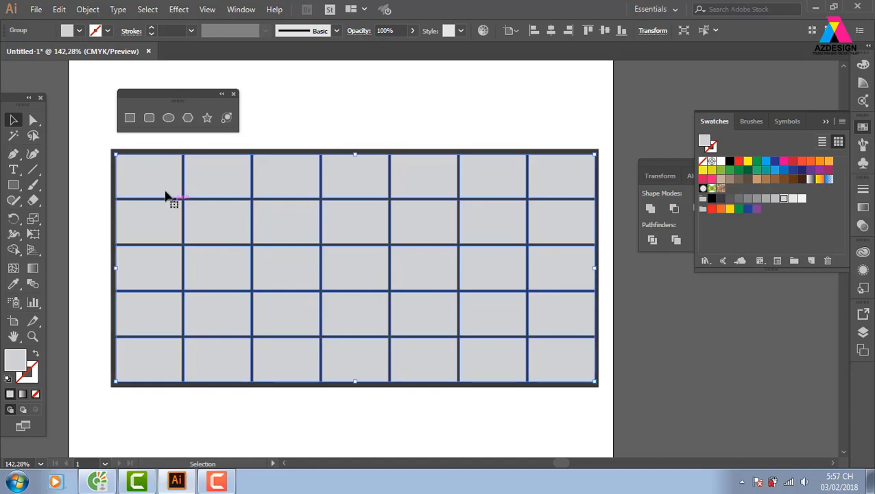
{"action": "left_click", "coordinate": [130, 120]}
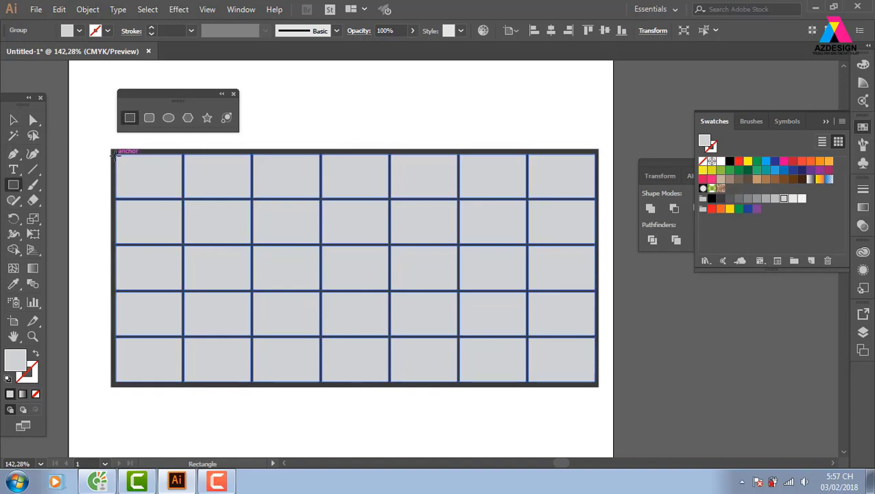
{"action": "left_click_drag", "start_coordinate": [115, 153], "coordinate": [598, 381]}
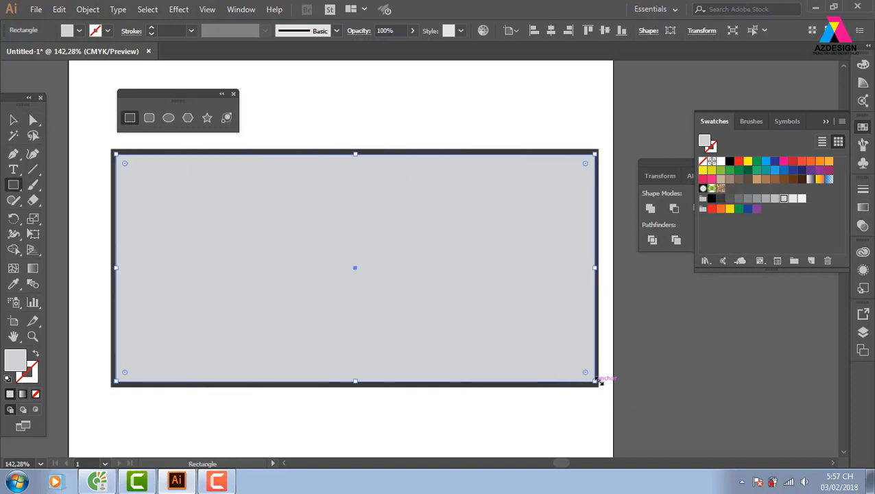
Fill the covering rectangle brown, move it below the grid and send it backward
{"action": "left_click", "coordinate": [738, 180]}
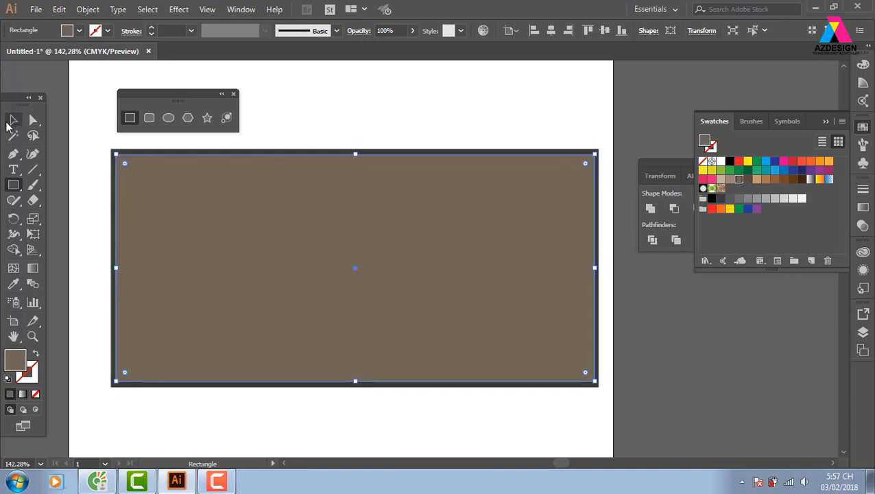
{"action": "left_click", "coordinate": [13, 120]}
{"action": "left_click_drag", "start_coordinate": [290, 209], "coordinate": [290, 266]}
{"action": "key", "text": "ctrl+shift+bracketleft"}
{"action": "left_click", "coordinate": [330, 178]}
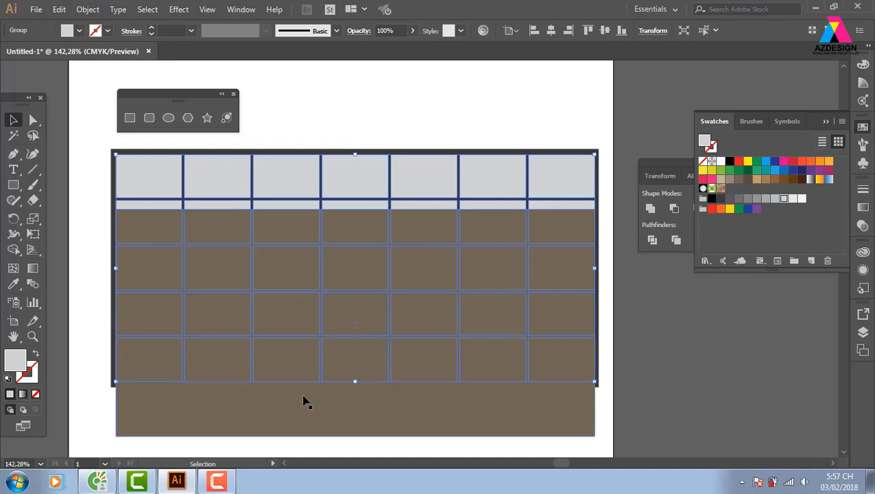
Select the grid group with the brown rectangle and make an envelope from the top object (Ctrl+Alt+C)
{"action": "left_click", "coordinate": [479, 100]}
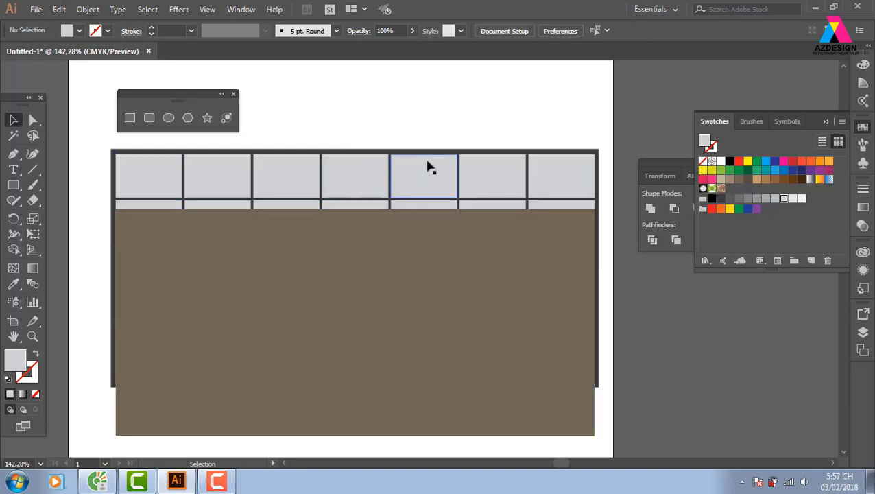
{"action": "left_click", "coordinate": [409, 223]}
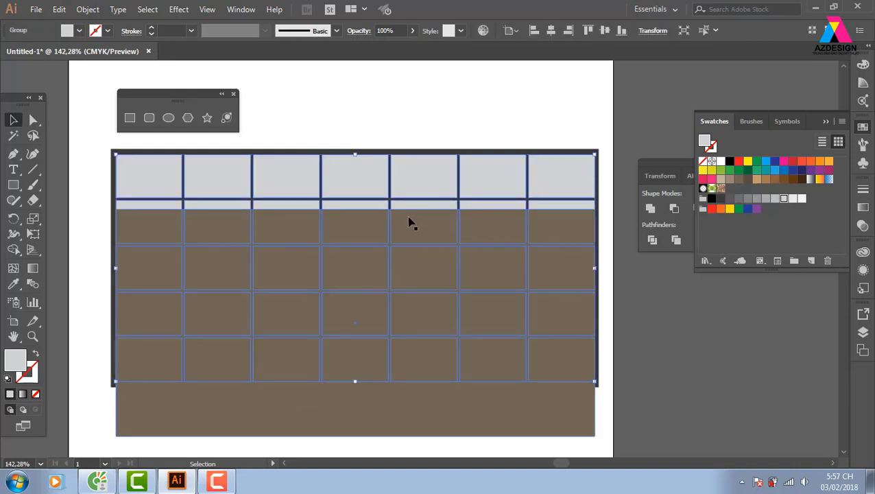
{"action": "key", "text": "ctrl+z"}
{"action": "left_click", "coordinate": [481, 91]}
{"action": "left_click", "coordinate": [440, 182]}
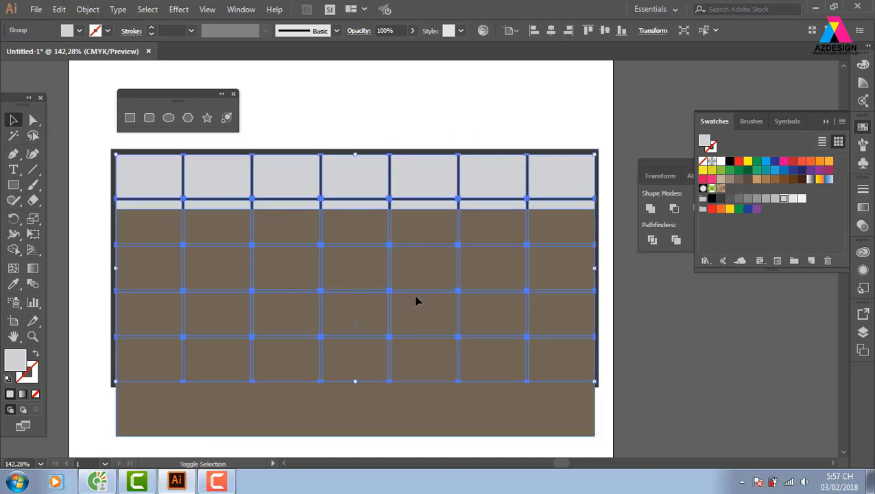
{"action": "left_click", "coordinate": [398, 403], "text": "shift"}
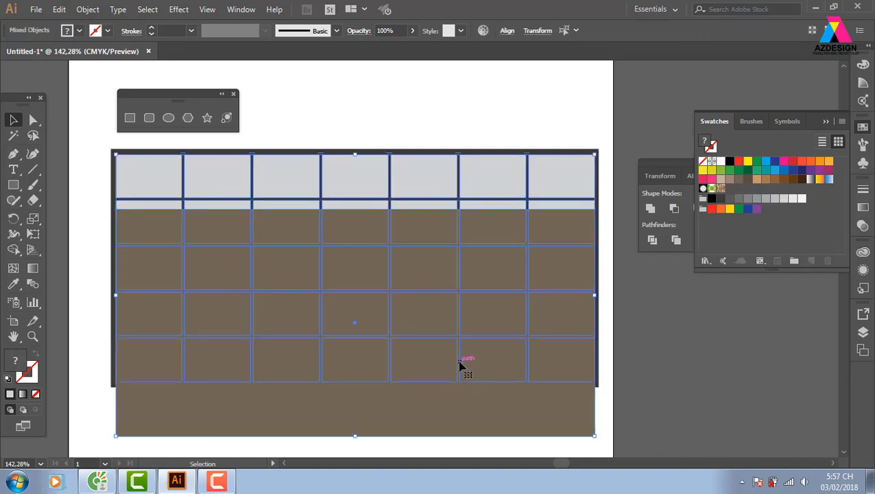
{"action": "key", "text": "ctrl"}
{"action": "key", "text": "ctrl+alt+c"}
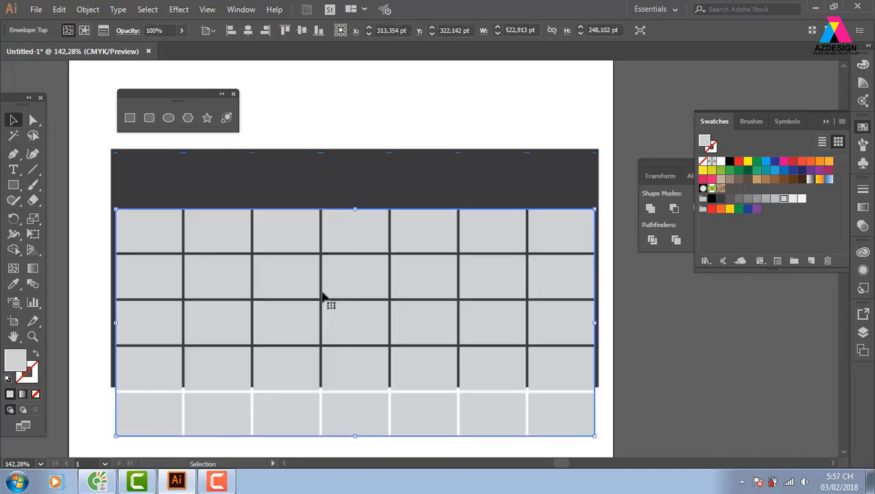
Move the warped grid up into the banner and bend its top edge downward
{"action": "left_click_drag", "start_coordinate": [334, 286], "coordinate": [336, 236]}
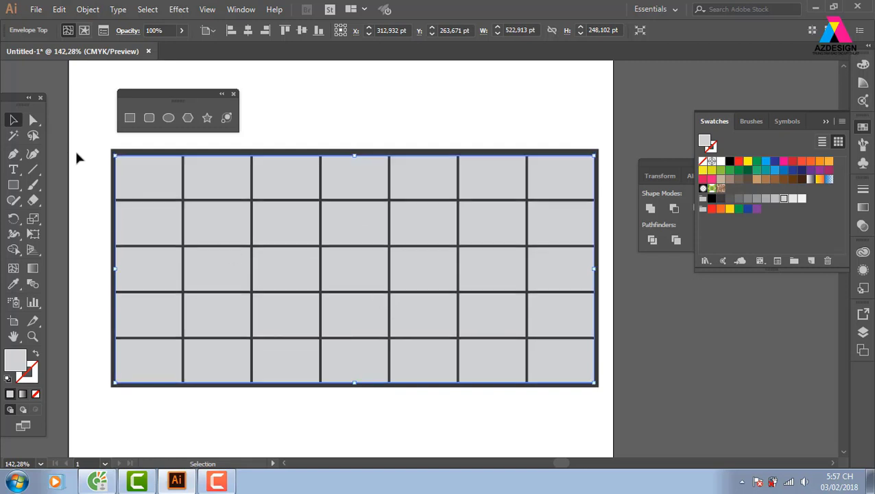
{"action": "left_click", "coordinate": [33, 120]}
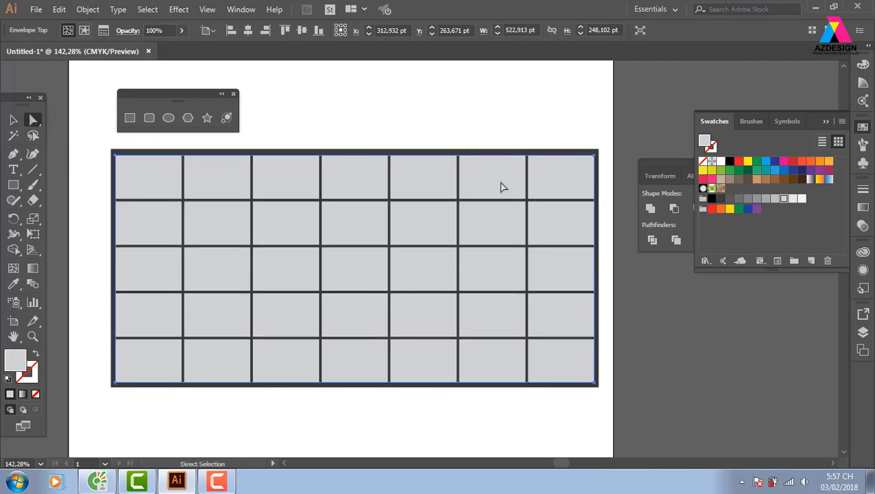
{"action": "left_click", "coordinate": [593, 157]}
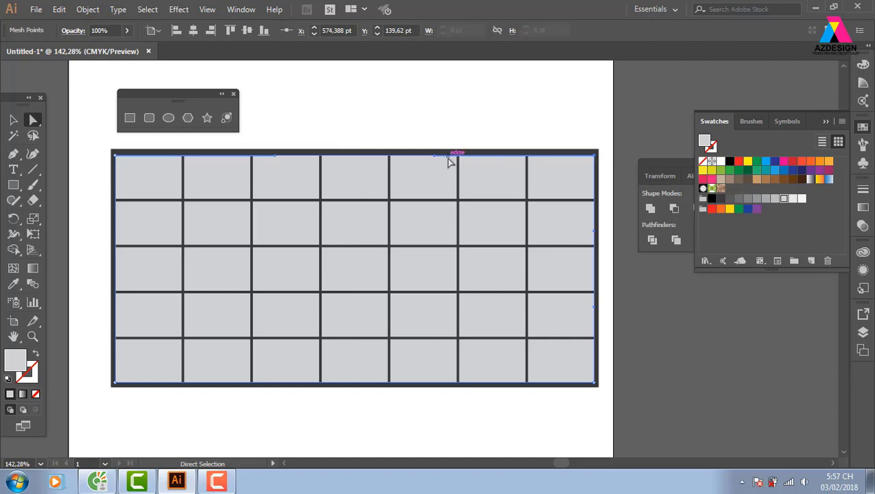
{"action": "left_click_drag", "start_coordinate": [434, 155], "coordinate": [433, 210]}
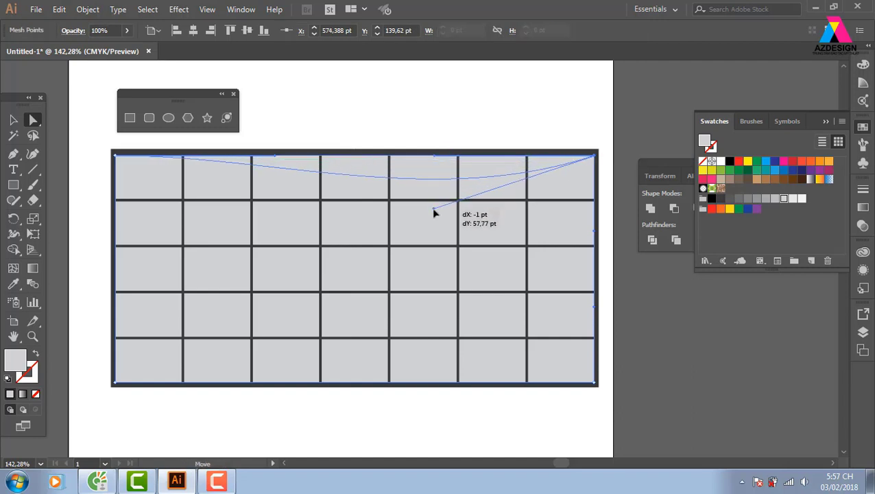
{"action": "left_click_drag", "start_coordinate": [275, 156], "coordinate": [272, 212]}
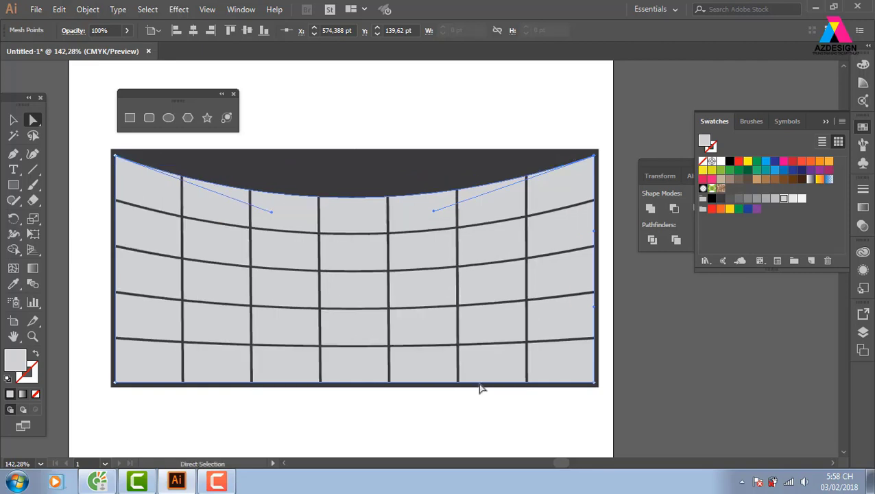
Bend the grid's bottom edge upward into a matching inward curve
{"action": "left_click", "coordinate": [593, 382]}
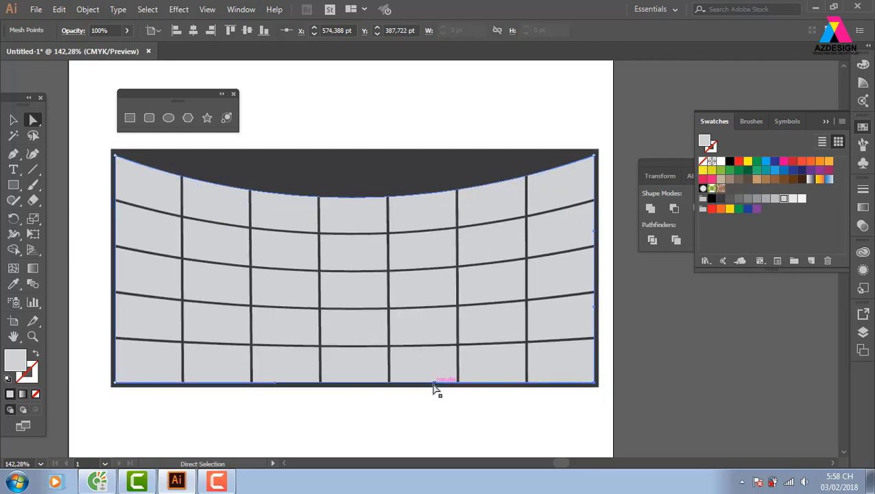
{"action": "left_click_drag", "start_coordinate": [434, 384], "coordinate": [417, 311]}
{"action": "left_click_drag", "start_coordinate": [274, 382], "coordinate": [275, 320]}
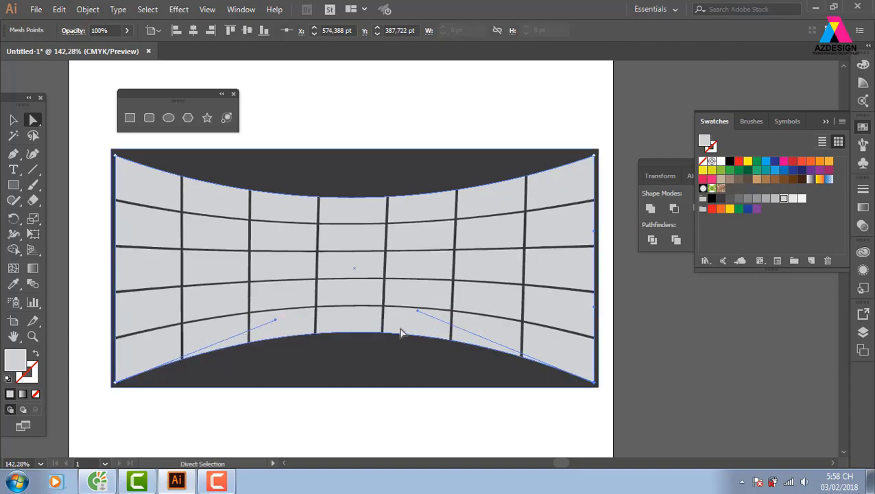
{"action": "left_click_drag", "start_coordinate": [418, 314], "coordinate": [431, 316]}
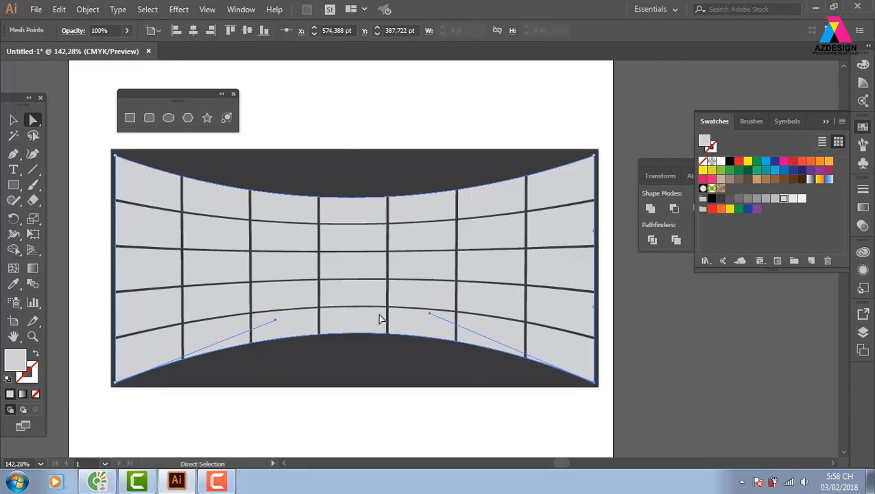
{"action": "left_click", "coordinate": [13, 120]}
Reselect the warped grid and open Object > Flatten Transparency
{"action": "left_click", "coordinate": [246, 146]}
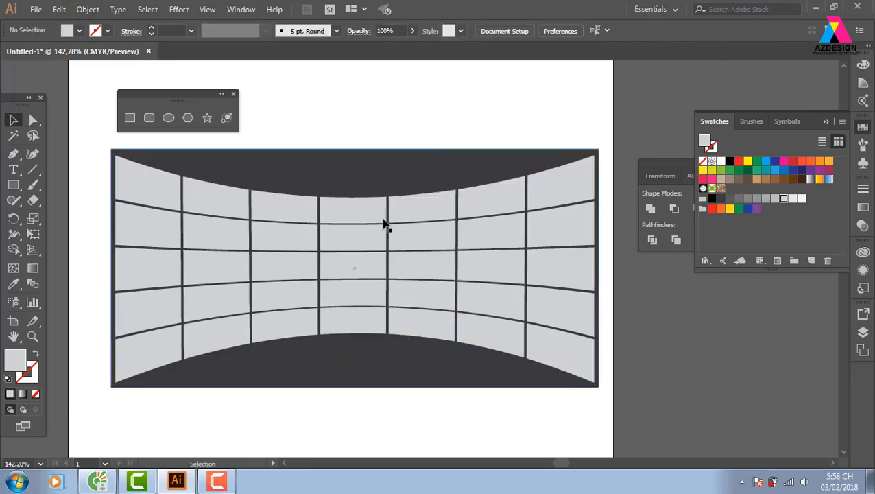
{"action": "left_click", "coordinate": [353, 224]}
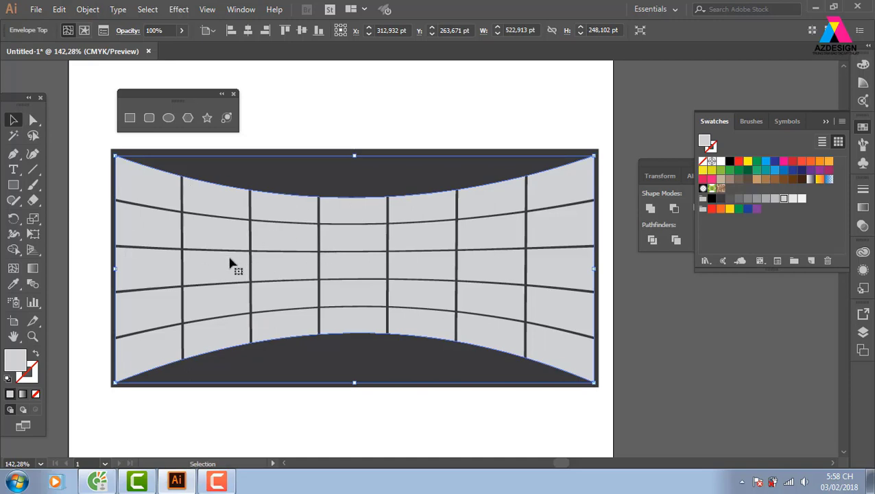
{"action": "left_click", "coordinate": [375, 81]}
{"action": "left_click", "coordinate": [356, 214]}
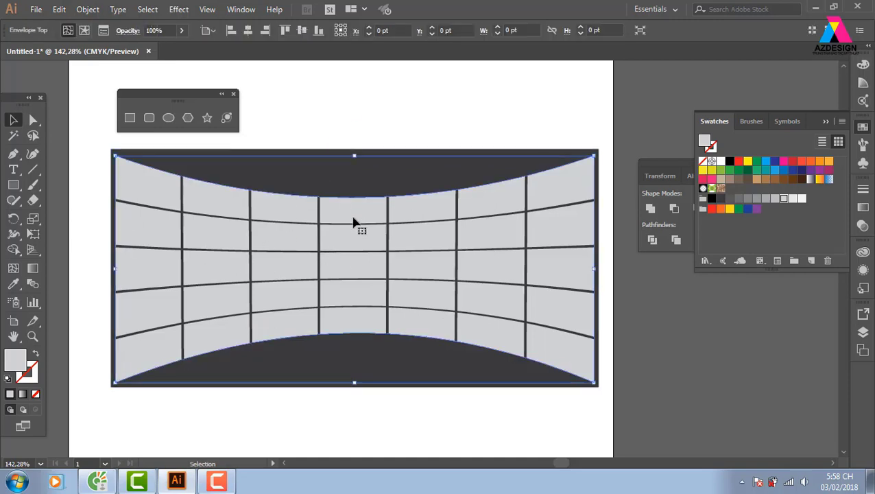
{"action": "left_click", "coordinate": [87, 10]}
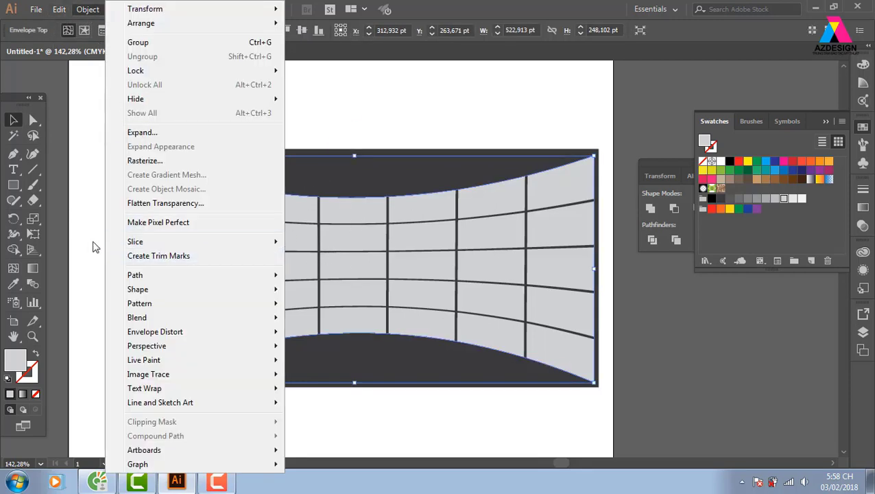
{"action": "left_click", "coordinate": [186, 208]}
Flatten the envelope with Preserve Alpha Transparency ticked, then select the resulting cell group
{"action": "left_click", "coordinate": [519, 234]}
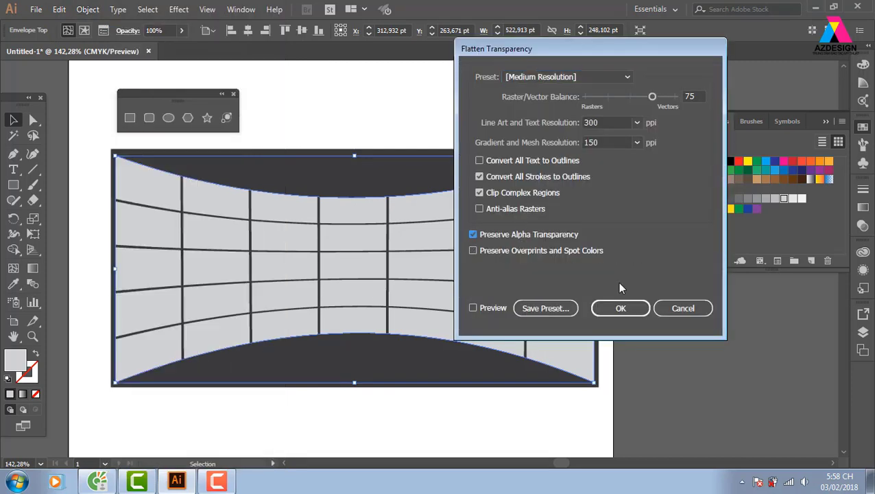
{"action": "left_click", "coordinate": [641, 309]}
{"action": "left_click", "coordinate": [482, 110]}
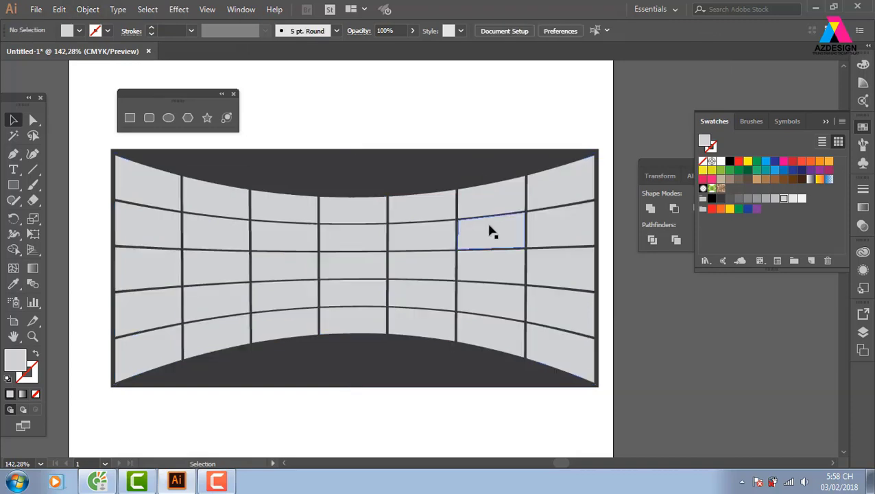
{"action": "left_click", "coordinate": [502, 201]}
{"action": "right_click", "coordinate": [499, 198]}
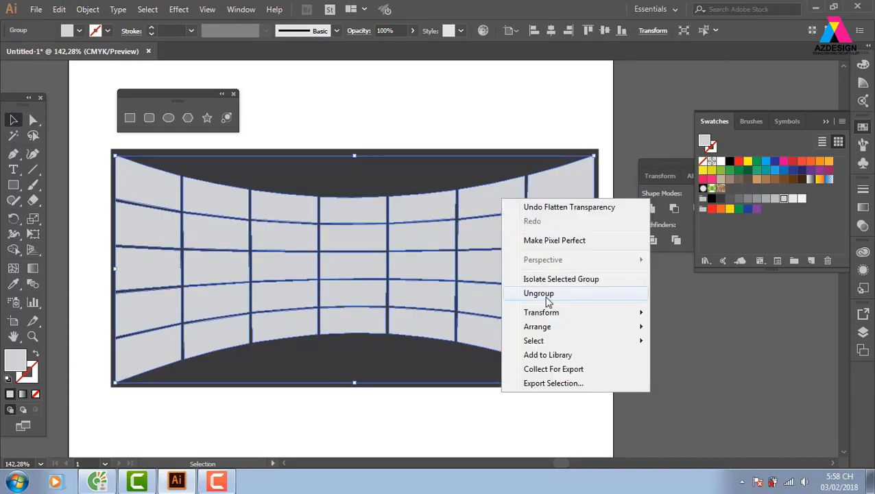
{"action": "left_click", "coordinate": [457, 114]}
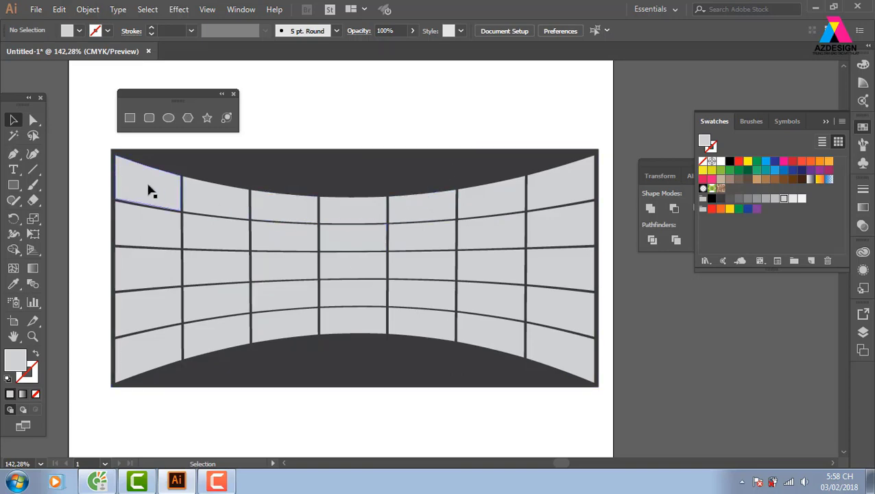
{"action": "left_click", "coordinate": [212, 195]}
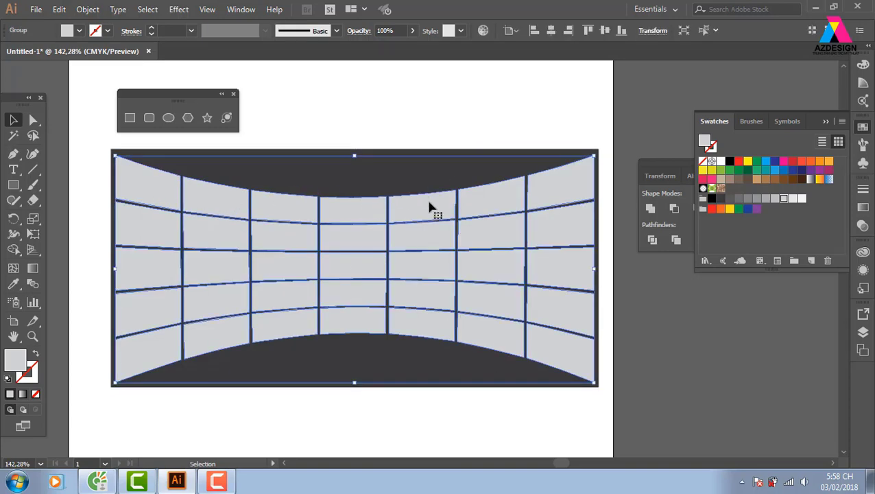
Turn the flattened grid cells into a compound path via Object > Compound Path > Make
{"action": "left_click", "coordinate": [88, 9]}
{"action": "mouse_move", "coordinate": [155, 436]}
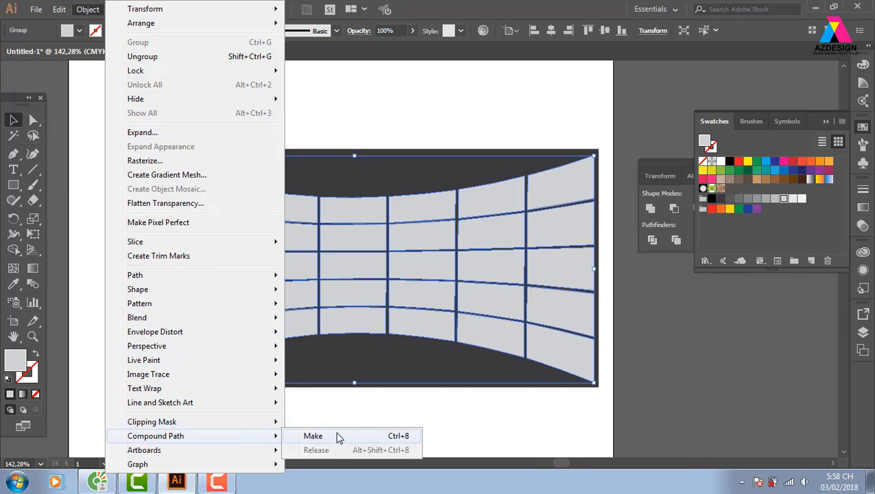
{"action": "left_click", "coordinate": [337, 437]}
{"action": "left_click", "coordinate": [343, 139]}
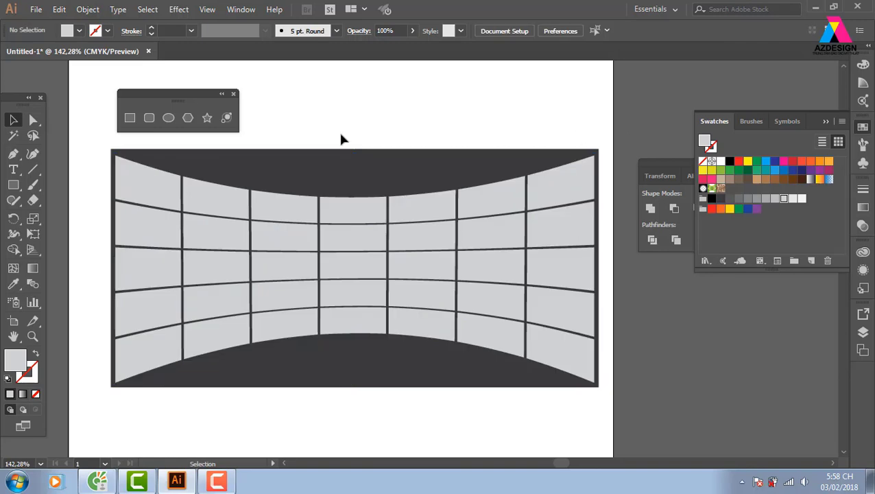
Start placing an image and browse to the thuvienanh folder on drive E:
{"action": "left_click", "coordinate": [36, 10]}
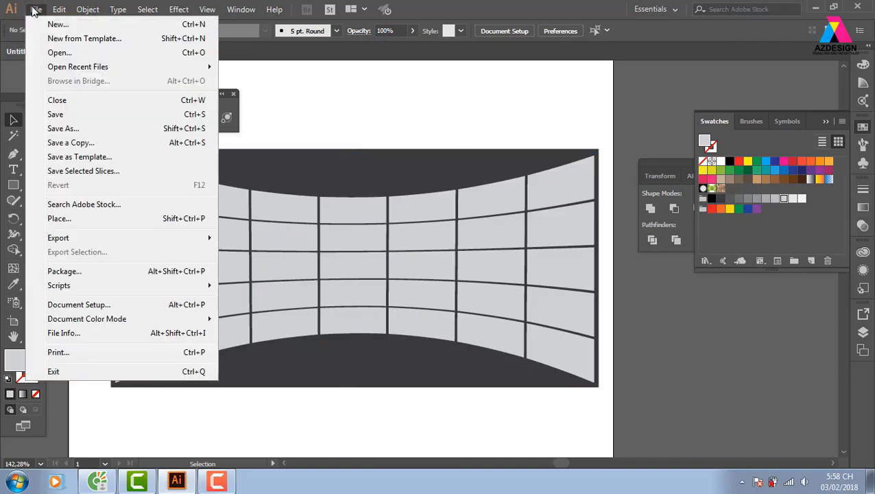
{"action": "left_click", "coordinate": [66, 225]}
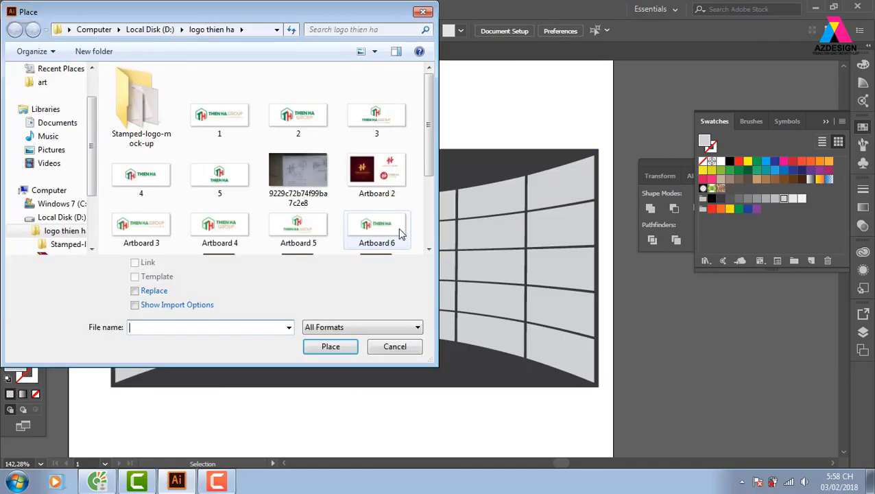
{"action": "left_click", "coordinate": [144, 31]}
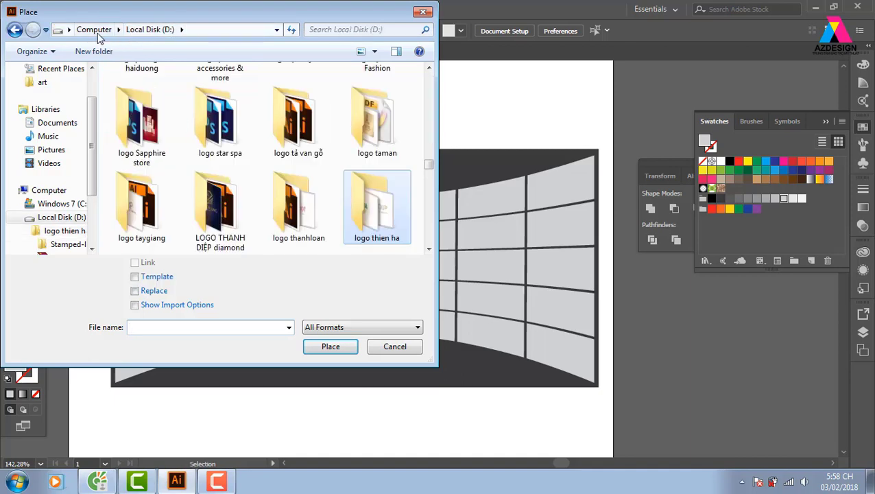
{"action": "left_click_drag", "start_coordinate": [96, 180], "coordinate": [96, 195]}
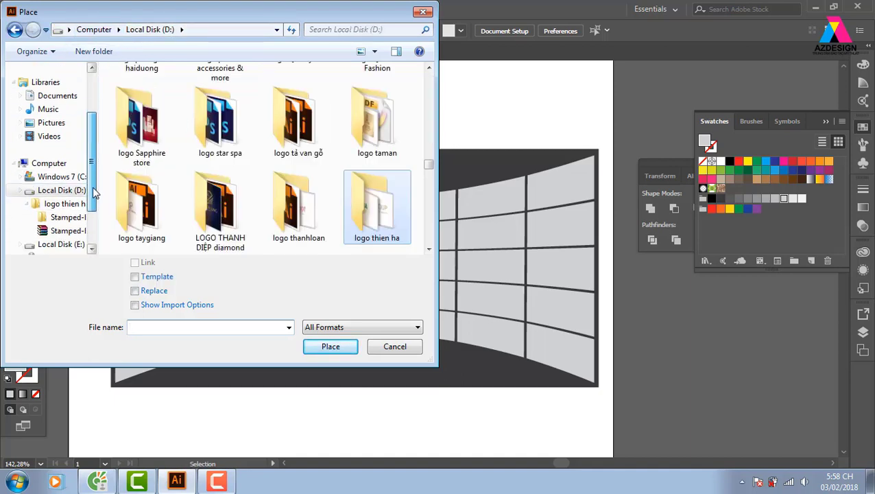
{"action": "left_click", "coordinate": [83, 244]}
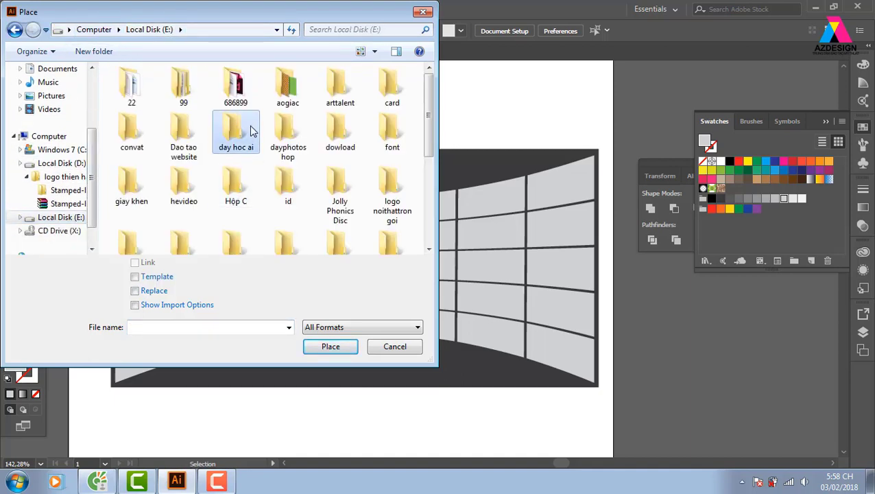
{"action": "key", "text": "t"}
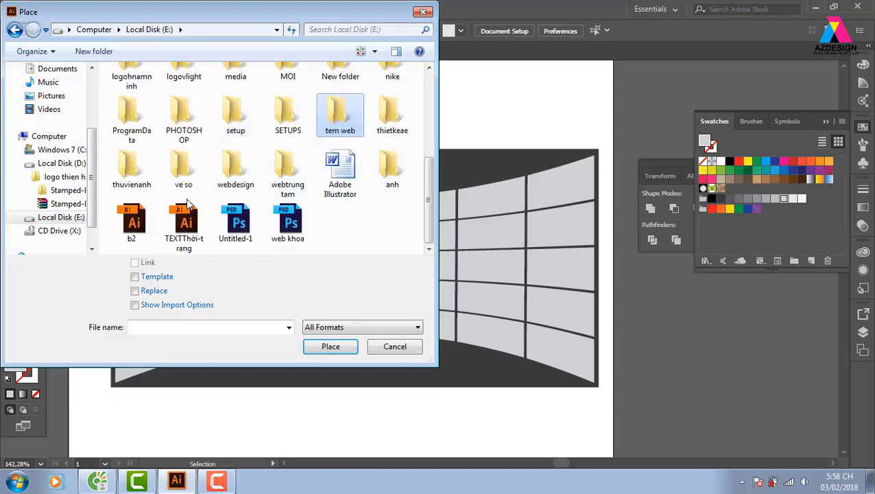
{"action": "double_click", "coordinate": [132, 171]}
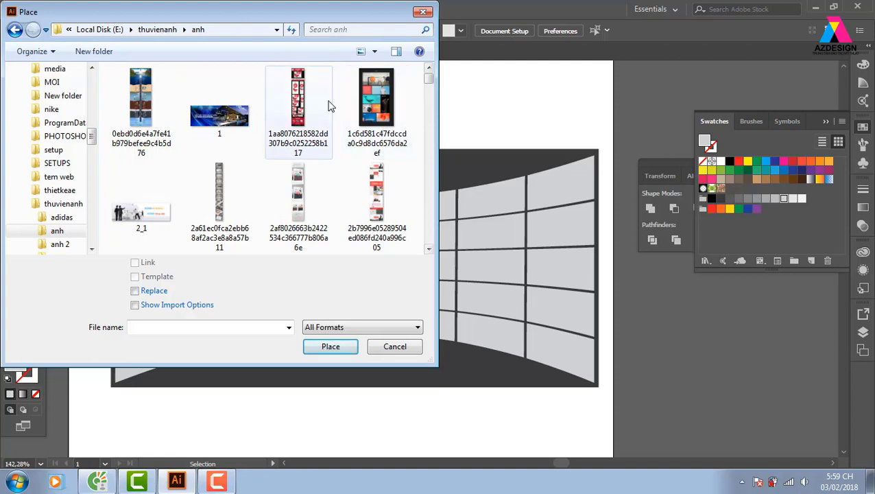
Open the anhwweb folder and load the lacoste_company jumping-people photo for placing
{"action": "key", "text": "BackSpace"}
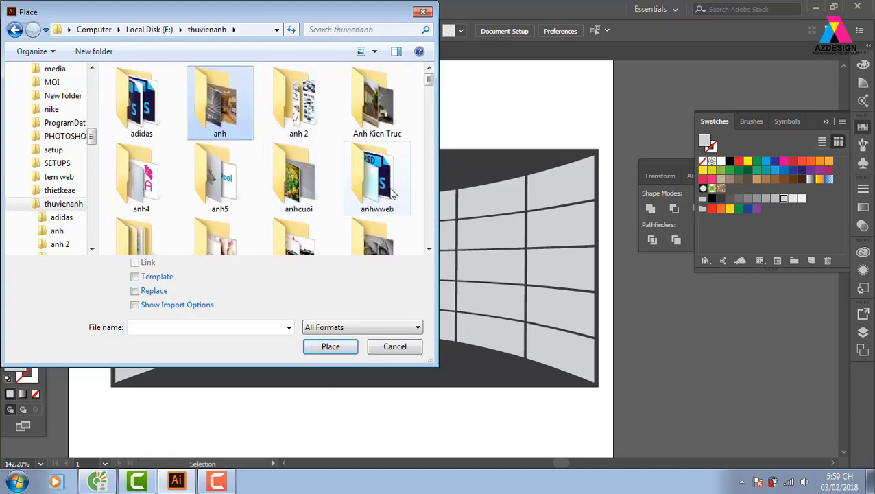
{"action": "double_click", "coordinate": [389, 204]}
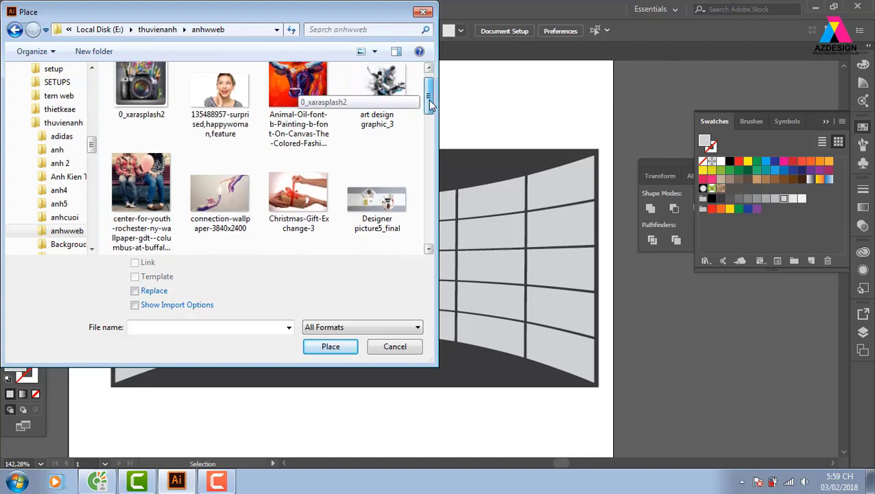
{"action": "left_click_drag", "start_coordinate": [428, 101], "coordinate": [430, 140]}
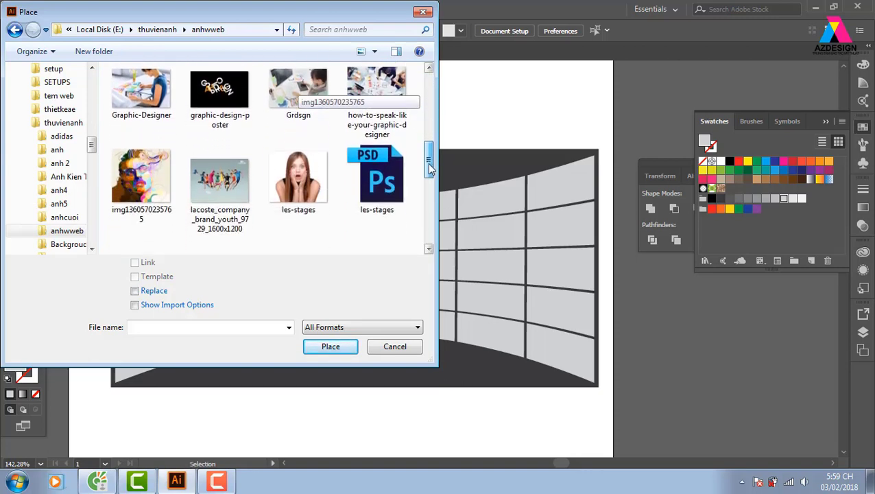
{"action": "left_click_drag", "start_coordinate": [430, 140], "coordinate": [396, 182]}
{"action": "left_click", "coordinate": [220, 168]}
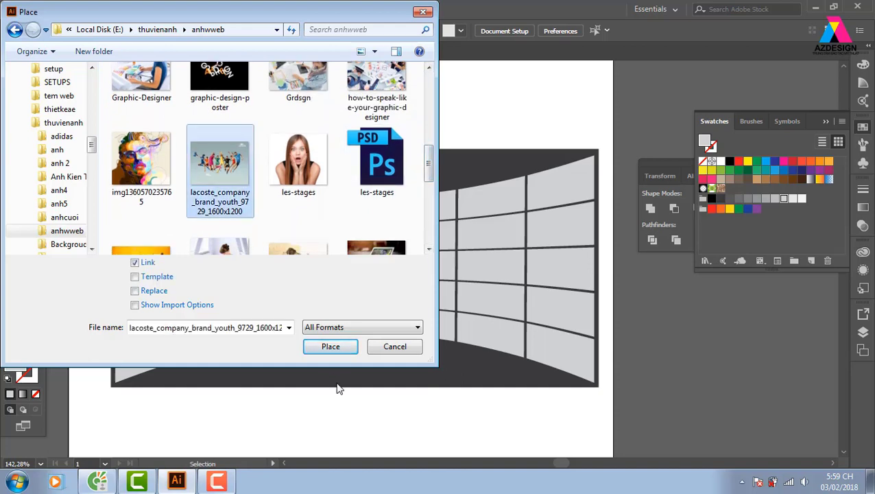
{"action": "left_click", "coordinate": [342, 348]}
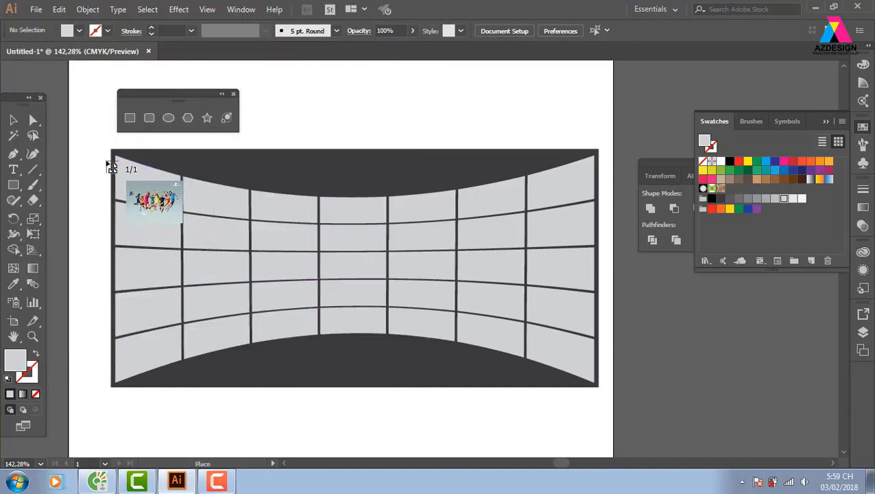
Drag the Lacoste photo across the banner and send it behind the curved grid
{"action": "mouse_move", "coordinate": [108, 161]}
{"action": "left_mouse_down"}
{"action": "mouse_move", "coordinate": [792, 451]}
{"action": "mouse_move", "coordinate": [798, 461]}
{"action": "mouse_move", "coordinate": [687, 415]}
{"action": "left_mouse_up"}
{"action": "left_click_drag", "start_coordinate": [444, 336], "coordinate": [576, 404]}
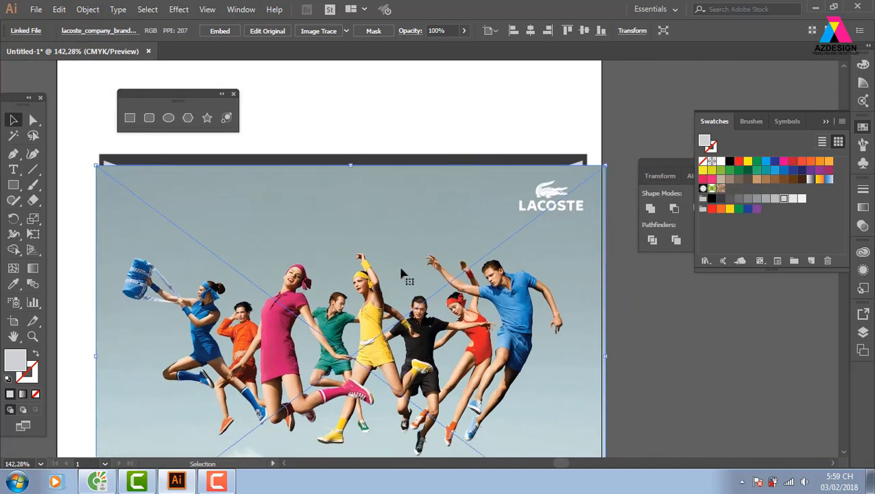
{"action": "key", "text": "ctrl"}
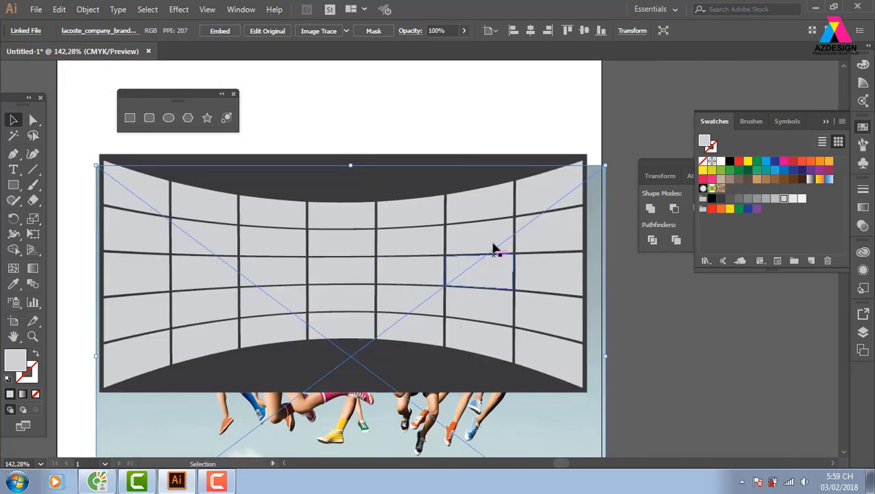
Try clipping the photo with the grid group, undo it, and reselect the grid
{"action": "left_click", "coordinate": [480, 209], "text": "shift"}
{"action": "right_click", "coordinate": [482, 209]}
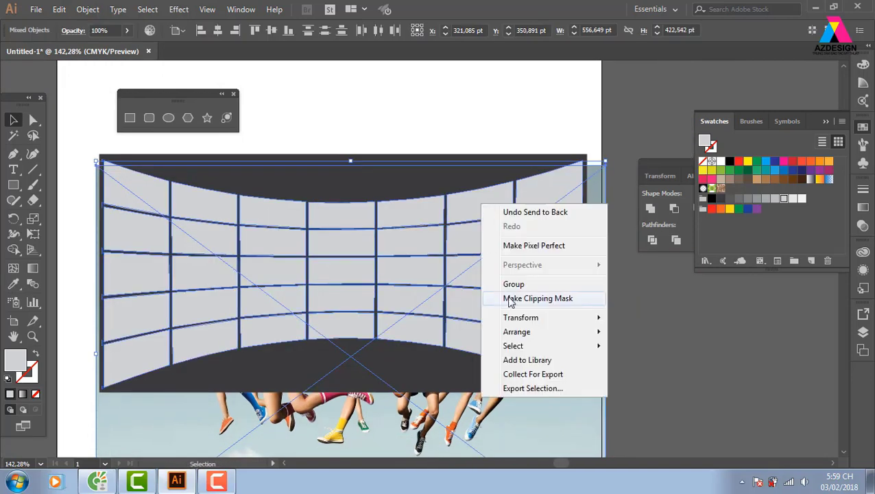
{"action": "left_click", "coordinate": [511, 299]}
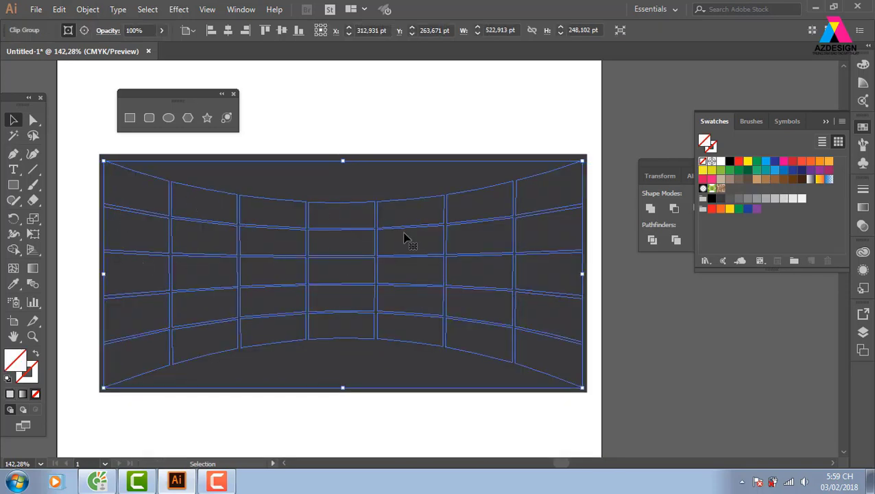
{"action": "key", "text": "ctrl+z"}
{"action": "left_click", "coordinate": [546, 205]}
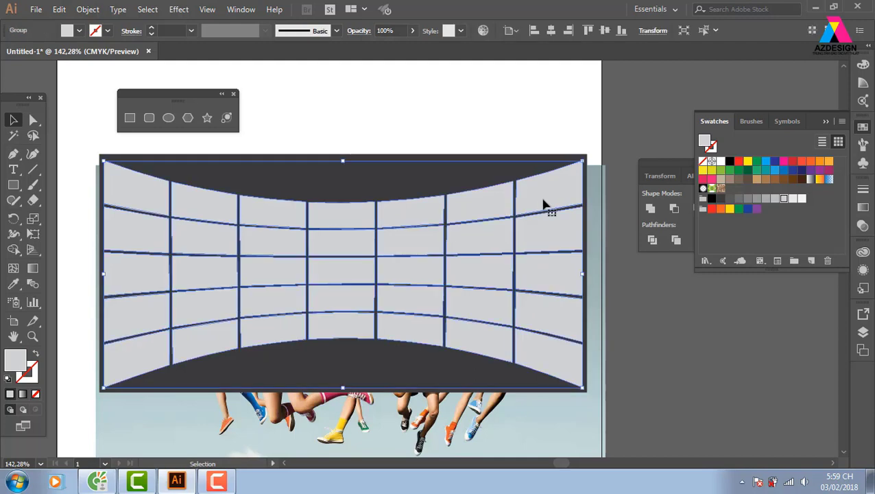
{"action": "right_click", "coordinate": [542, 203]}
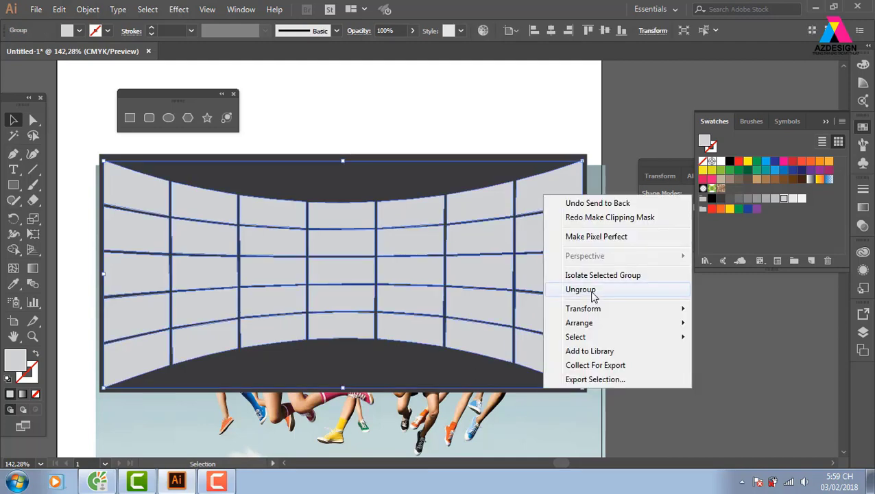
{"action": "left_click", "coordinate": [713, 301]}
{"action": "left_click", "coordinate": [528, 248]}
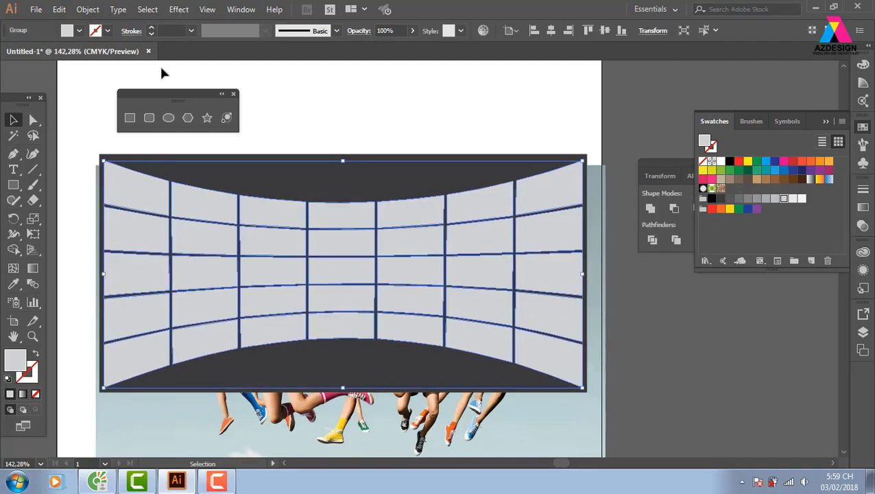
Make the grid a compound path and clip the Lacoste photo inside it
{"action": "left_click", "coordinate": [88, 9]}
{"action": "mouse_move", "coordinate": [155, 435]}
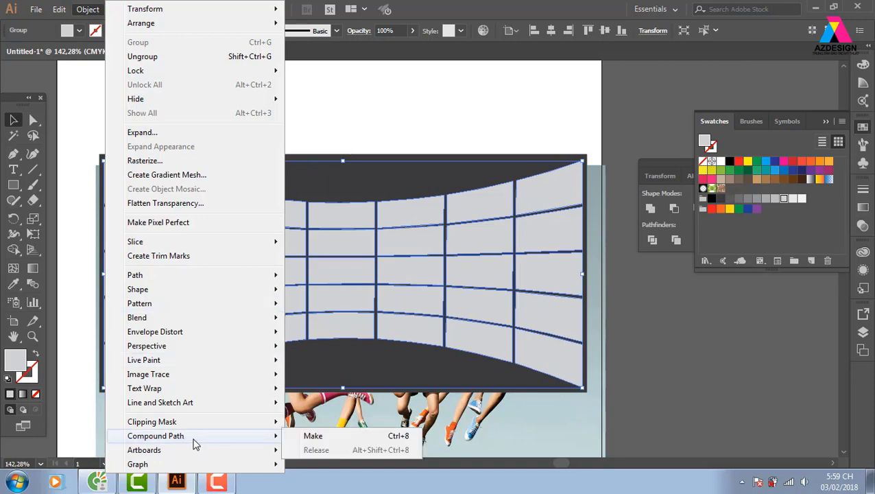
{"action": "left_click", "coordinate": [330, 437]}
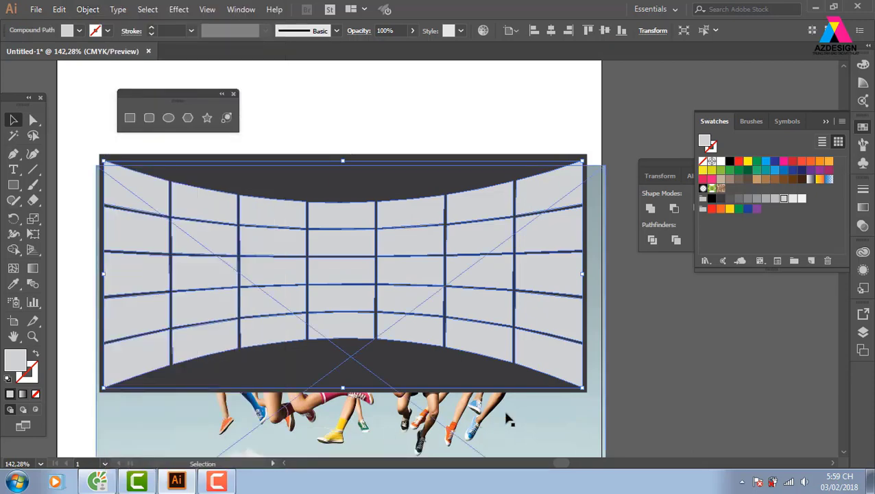
{"action": "left_click", "coordinate": [644, 351]}
{"action": "left_click", "coordinate": [555, 283]}
{"action": "left_click", "coordinate": [598, 345], "text": "shift"}
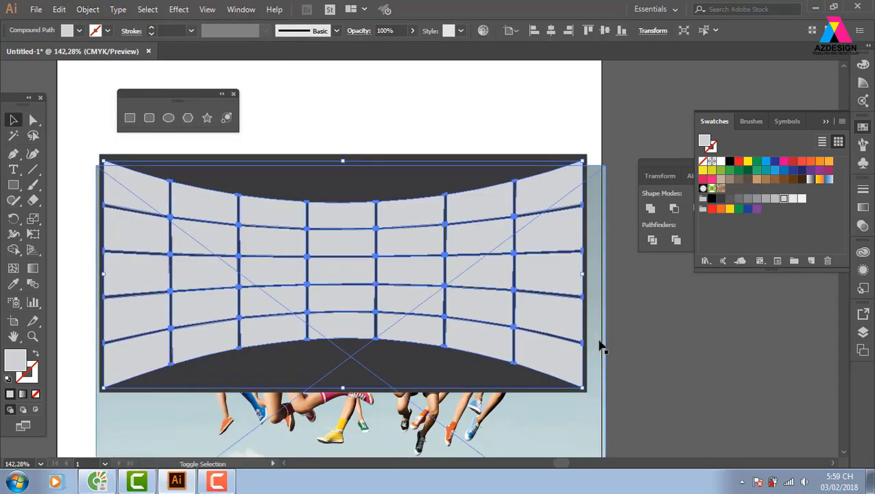
{"action": "right_click", "coordinate": [429, 234]}
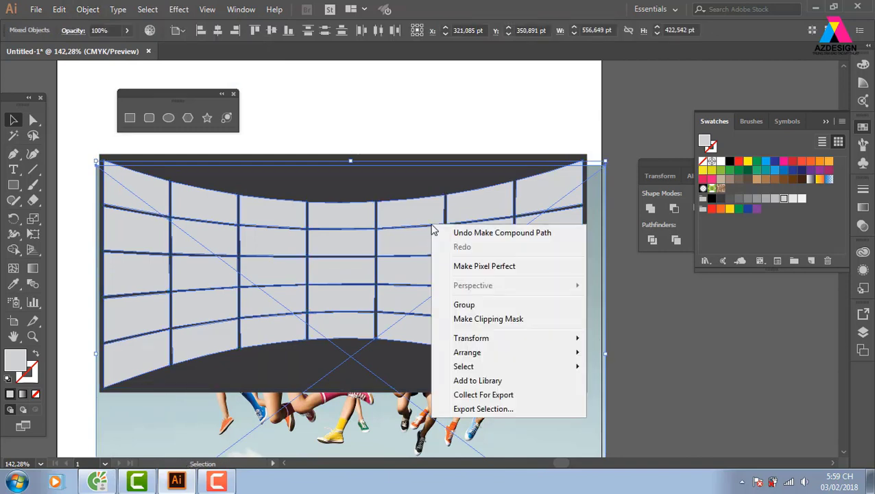
{"action": "left_click", "coordinate": [468, 320]}
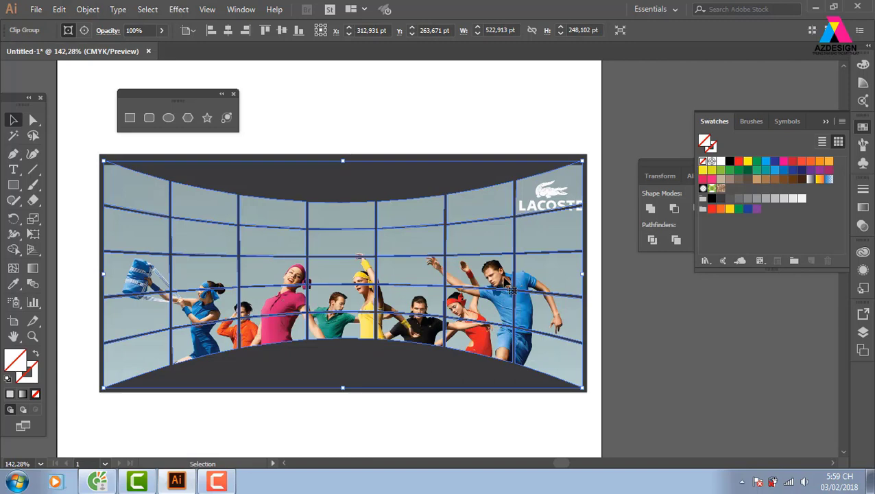
{"action": "double_click", "coordinate": [500, 282]}
Undo the clipping and bring the full Lacoste photo in front of the grid
{"action": "left_click_drag", "start_coordinate": [487, 252], "coordinate": [502, 298]}
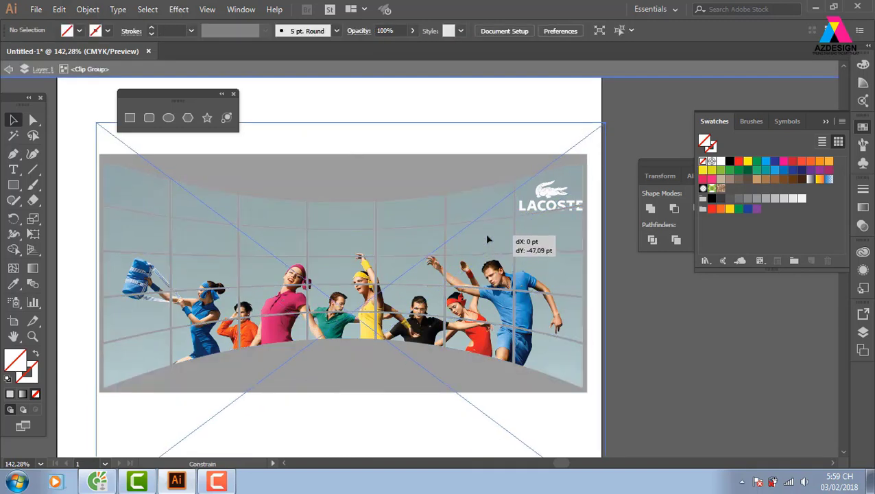
{"action": "double_click", "coordinate": [656, 333]}
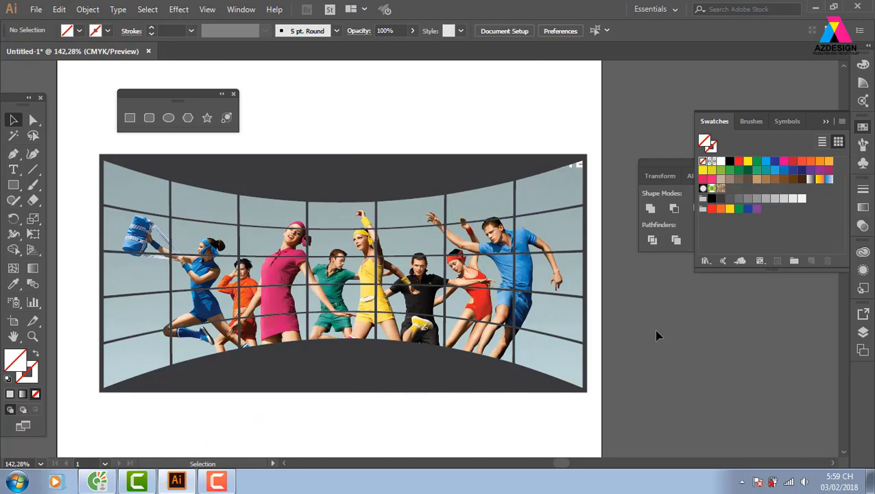
{"action": "key", "text": "ctrl+z"}
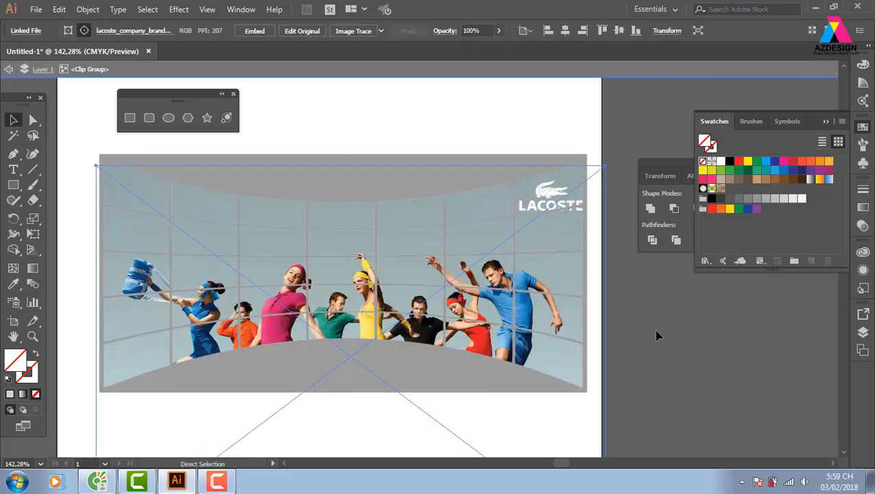
{"action": "key", "text": "ctrl+z"}
{"action": "key", "text": "v"}
{"action": "left_click", "coordinate": [691, 347]}
{"action": "left_click", "coordinate": [565, 423]}
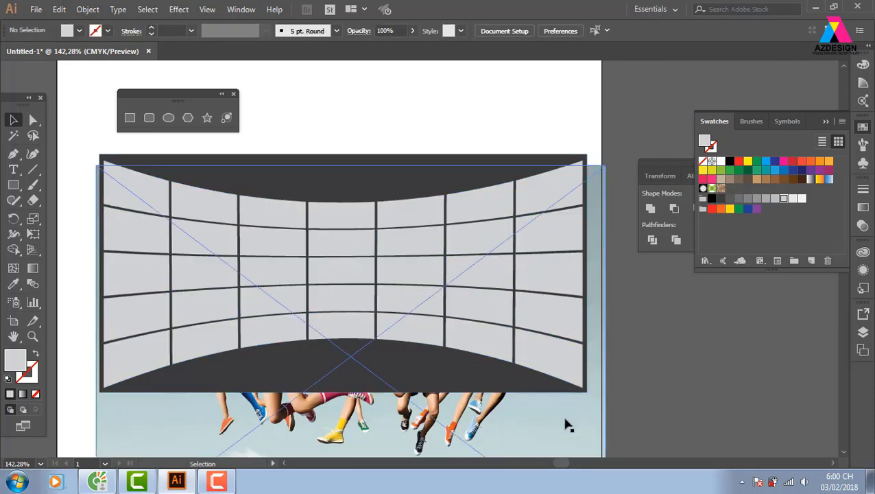
{"action": "key", "text": "ctrl+shift+bracketright"}
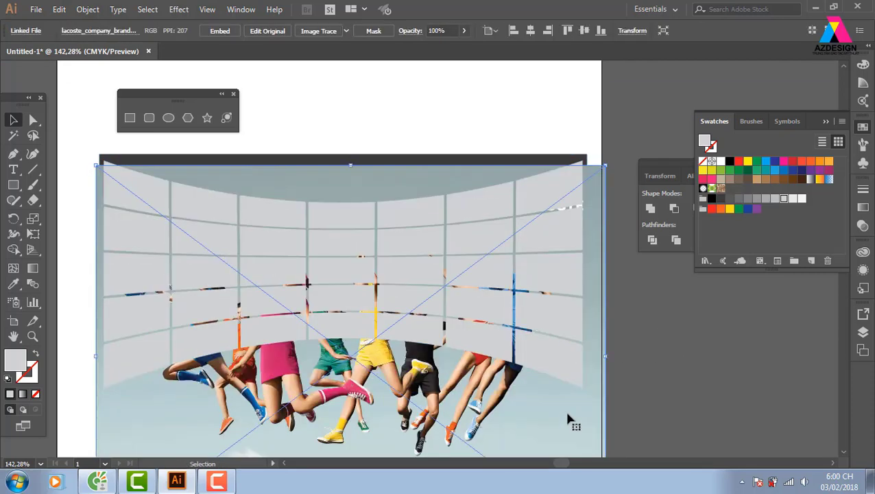
{"action": "left_click", "coordinate": [757, 379]}
Release the grid's compound path into separate cells and select them all
{"action": "left_click", "coordinate": [500, 218]}
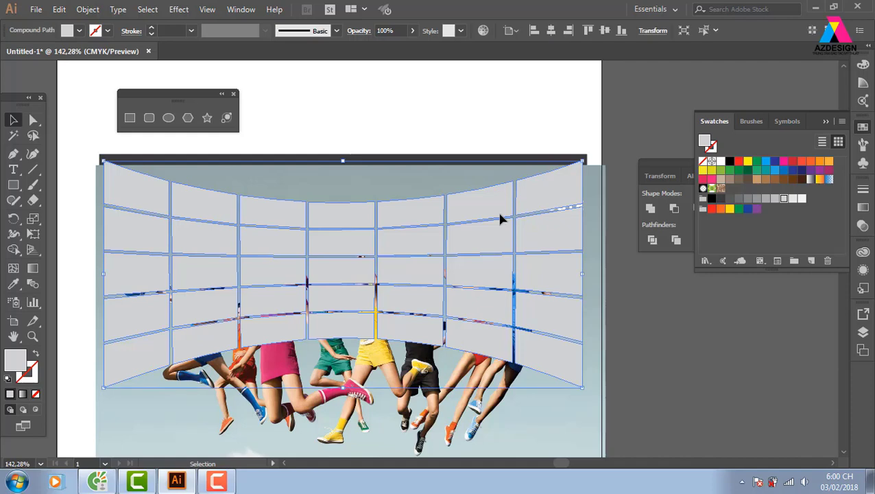
{"action": "key", "text": "v"}
{"action": "right_click", "coordinate": [479, 210]}
{"action": "left_click", "coordinate": [532, 303]}
{"action": "key", "text": "a"}
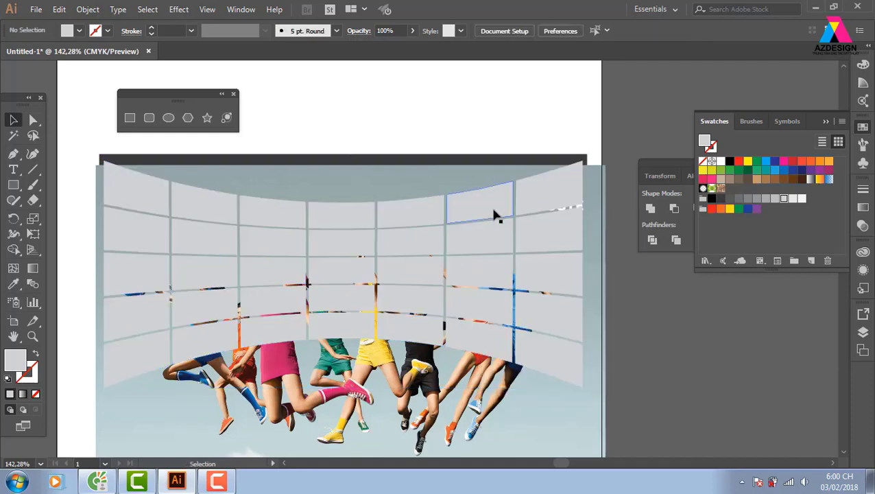
{"action": "left_click", "coordinate": [492, 214]}
{"action": "key", "text": "v"}
{"action": "left_click_drag", "start_coordinate": [57, 164], "coordinate": [612, 383]}
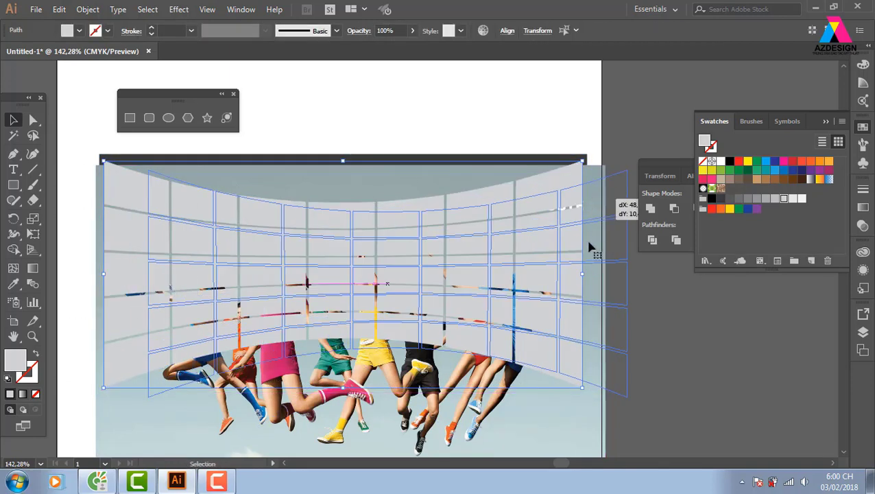
{"action": "left_click_drag", "start_coordinate": [556, 208], "coordinate": [588, 312]}
Create an opacity mask on the Lacoste photo and fade the LACOSTE logo to 60%
{"action": "key", "text": "Delete"}
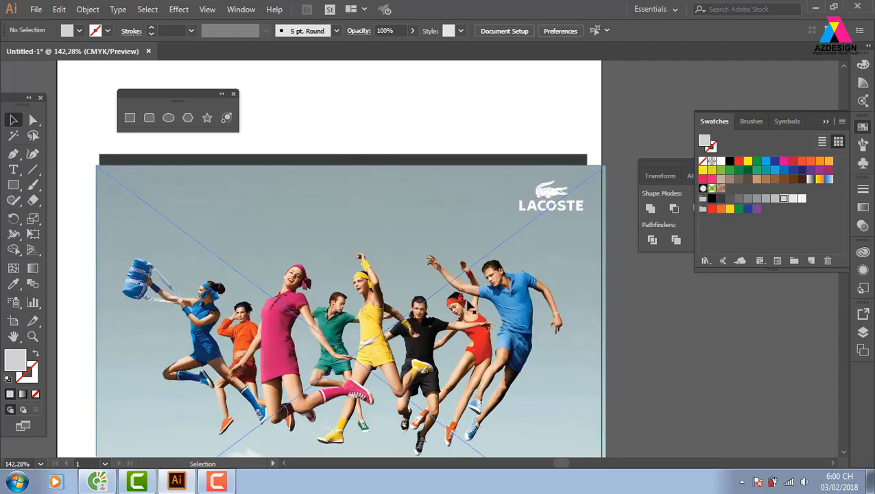
{"action": "left_click", "coordinate": [606, 355]}
{"action": "left_click", "coordinate": [862, 226]}
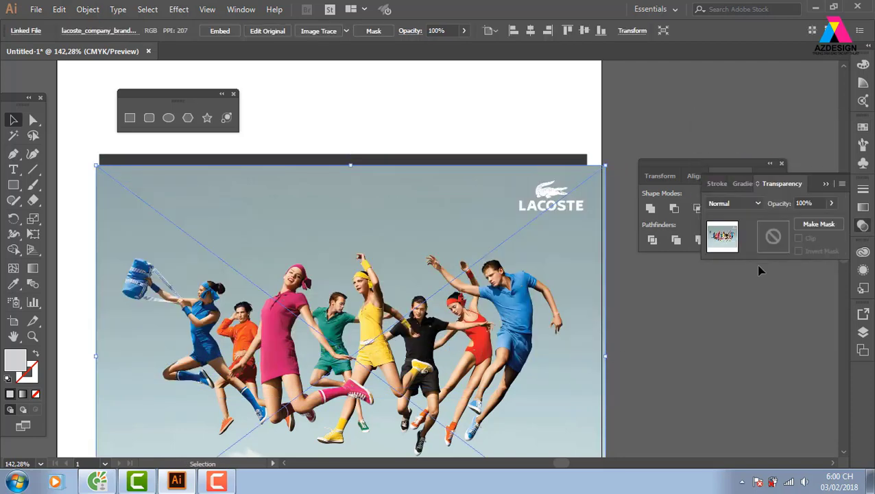
{"action": "left_click", "coordinate": [772, 236]}
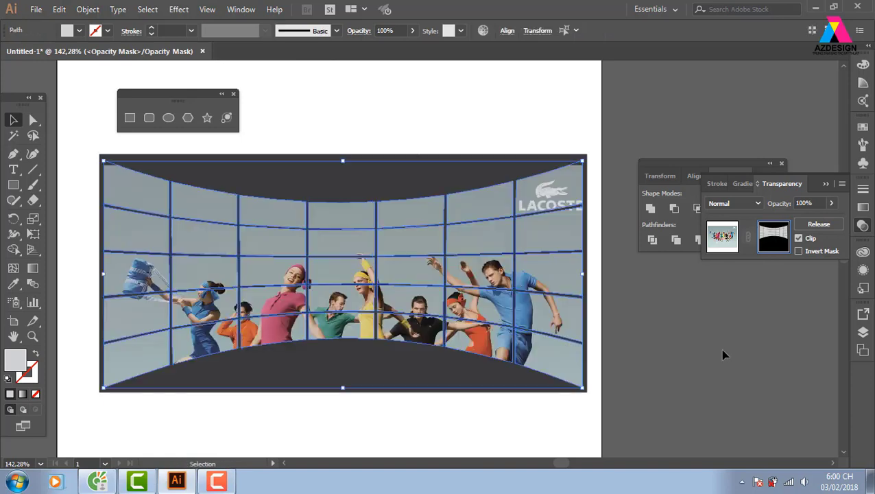
{"action": "left_click", "coordinate": [587, 233]}
{"action": "left_click", "coordinate": [553, 196]}
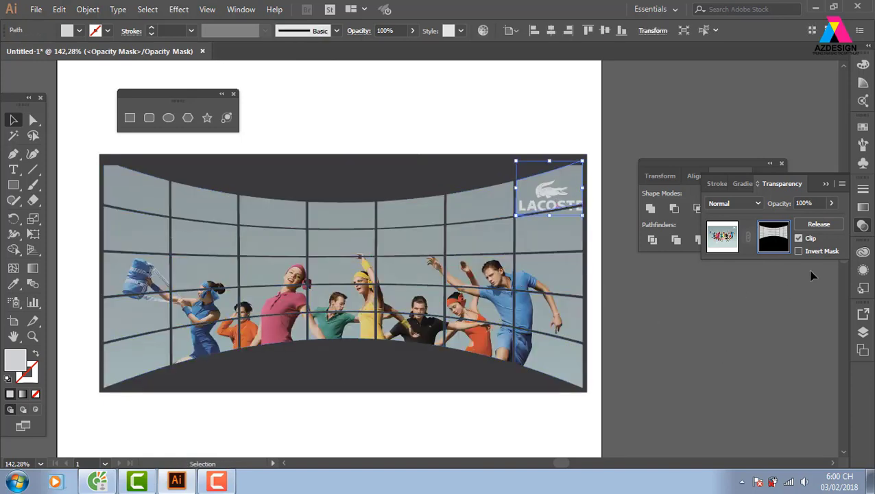
{"action": "left_click", "coordinate": [412, 31]}
{"action": "left_click_drag", "start_coordinate": [408, 52], "coordinate": [391, 52]}
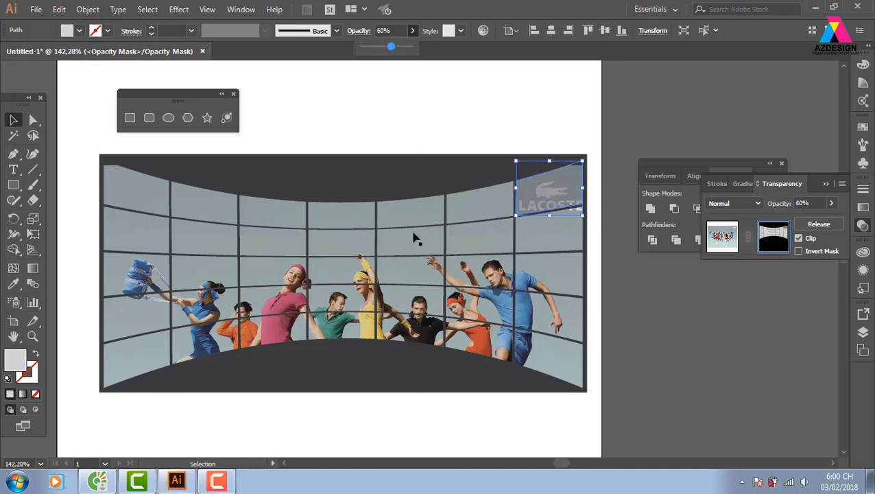
Delete three grid panels: the top-centre, a left one, and the lower-right
{"action": "left_click", "coordinate": [345, 228]}
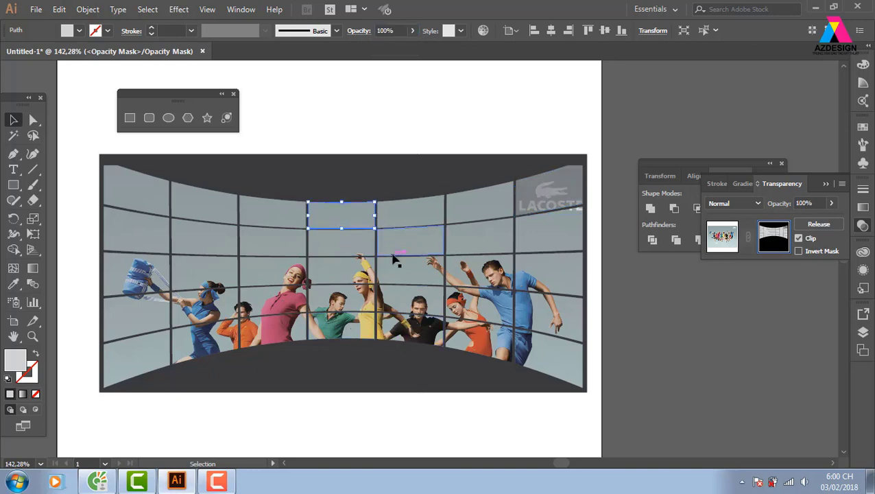
{"action": "key", "text": "Delete"}
{"action": "left_click", "coordinate": [141, 228]}
{"action": "key", "text": "Delete"}
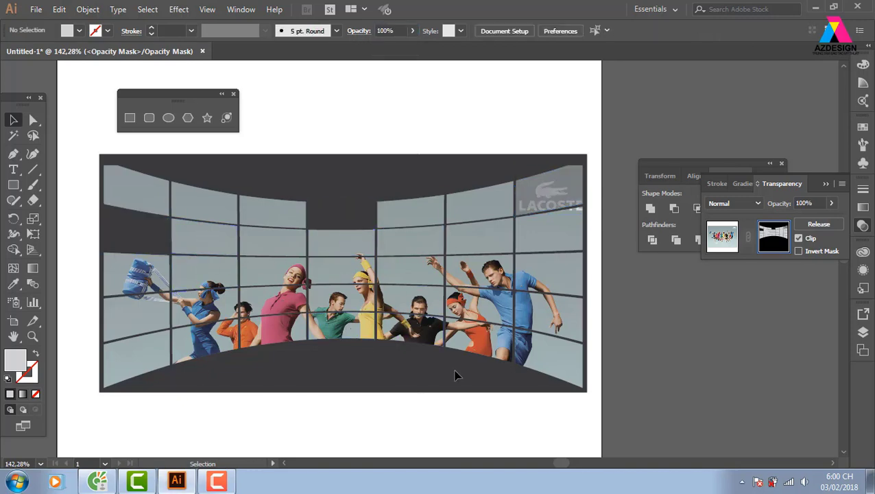
{"action": "key", "text": "Delete"}
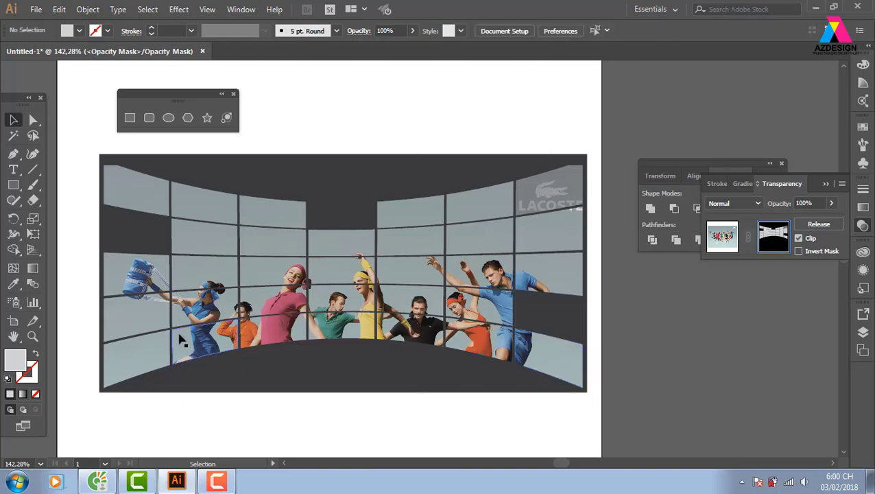
Dim the lower-left panel to 48% and the upper-middle panel to 51% opacity
{"action": "left_click", "coordinate": [132, 302]}
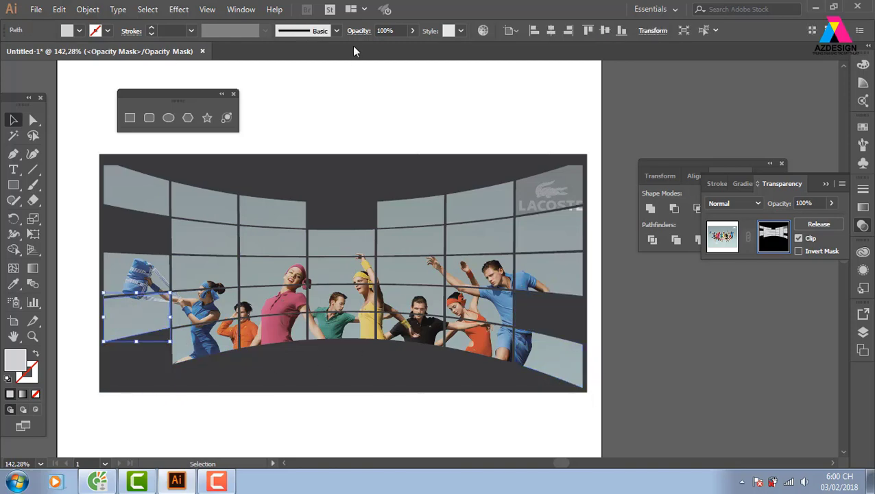
{"action": "left_click", "coordinate": [412, 31]}
{"action": "left_click_drag", "start_coordinate": [400, 45], "coordinate": [387, 49]}
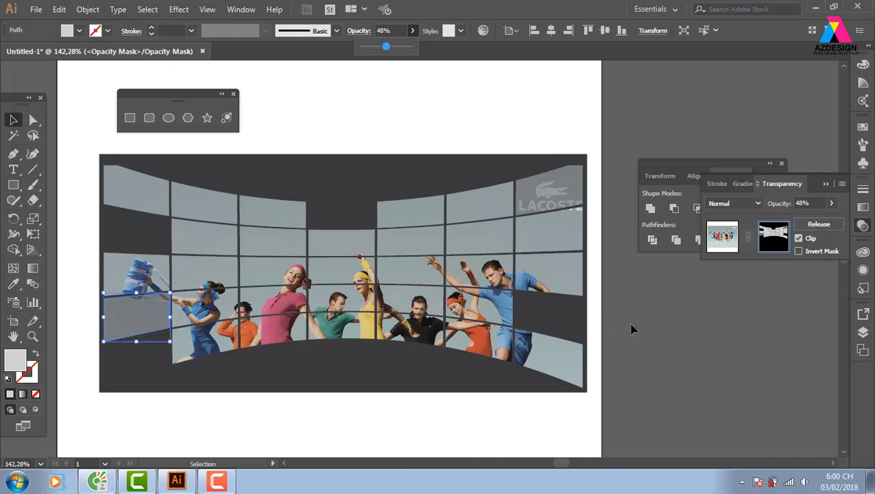
{"action": "left_click", "coordinate": [411, 236]}
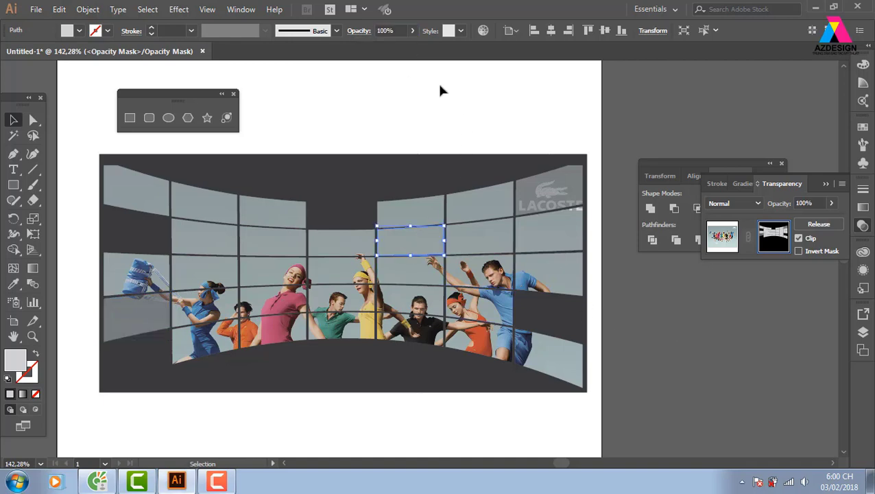
{"action": "left_click", "coordinate": [412, 31]}
{"action": "left_click_drag", "start_coordinate": [406, 48], "coordinate": [386, 48]}
{"action": "left_click", "coordinate": [649, 128]}
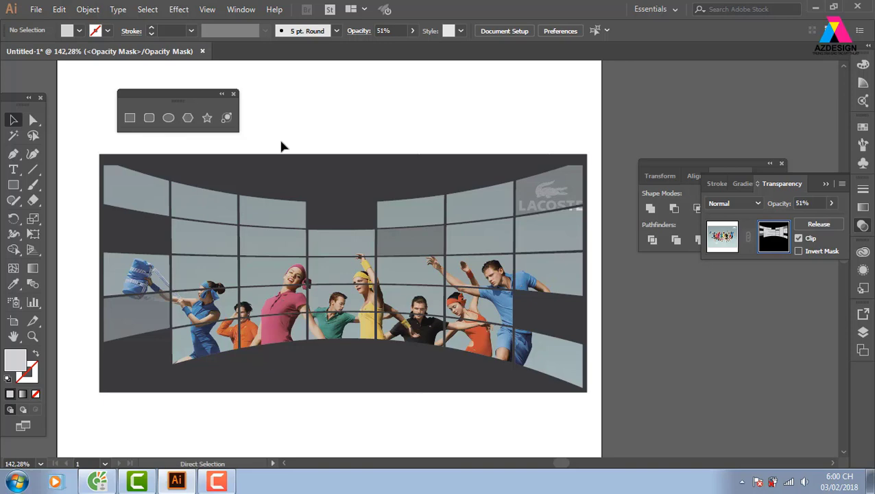
{"action": "key", "text": "ctrl+minus"}
{"action": "key", "text": "ctrl+minus"}
Exit opacity-mask editing and copy the dark banner frame down below the first banner
{"action": "scroll", "coordinate": [537, 267], "scroll_direction": "down", "scroll_amount": 2}
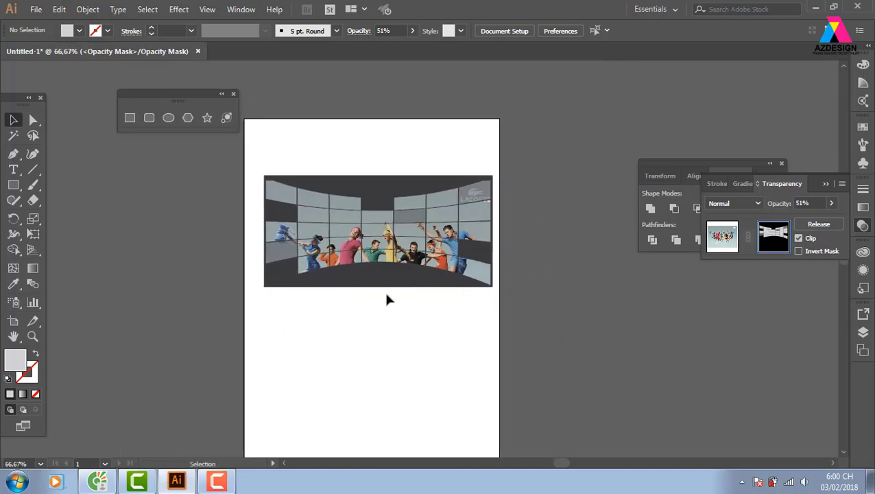
{"action": "left_click", "coordinate": [724, 238]}
{"action": "left_click", "coordinate": [580, 364]}
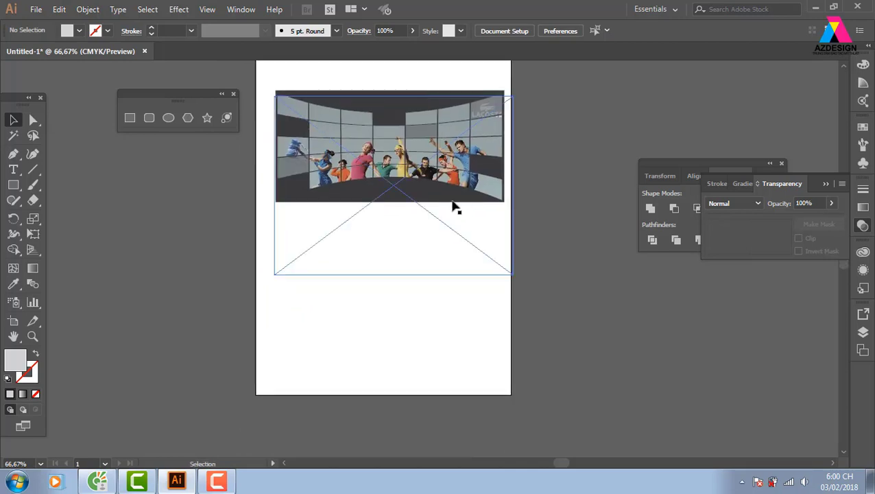
{"action": "left_click_drag", "start_coordinate": [449, 91], "coordinate": [306, 274]}
{"action": "left_click_drag", "start_coordinate": [297, 307], "coordinate": [415, 289]}
Zoom in on the new dark rectangle
{"action": "left_click", "coordinate": [573, 292]}
{"action": "key", "text": "z"}
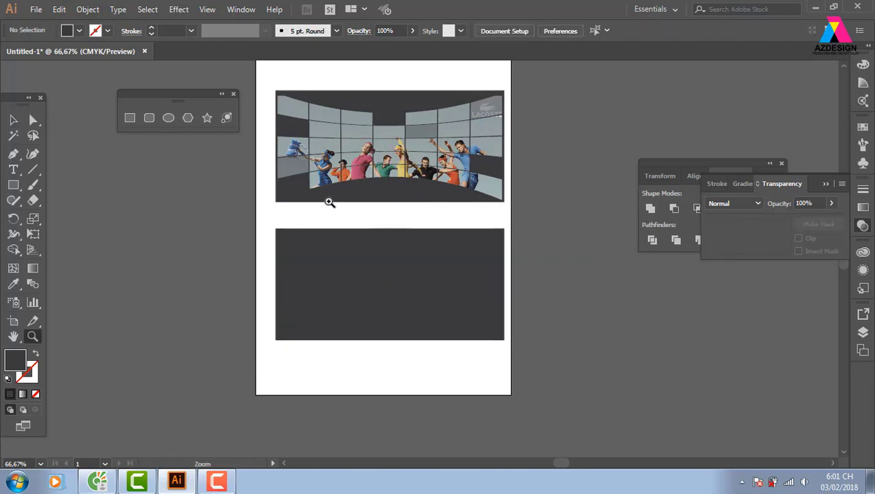
{"action": "left_click_drag", "start_coordinate": [266, 180], "coordinate": [648, 377]}
{"action": "mouse_move", "coordinate": [331, 260]}
{"action": "left_mouse_down"}
{"action": "mouse_move", "coordinate": [585, 251]}
{"action": "mouse_move", "coordinate": [606, 276]}
{"action": "left_mouse_up"}
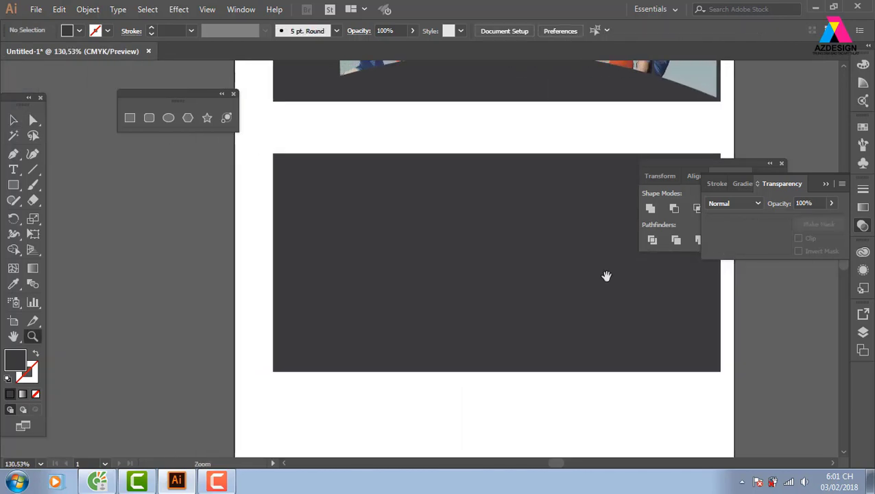
{"action": "left_click_drag", "start_coordinate": [584, 247], "coordinate": [523, 238]}
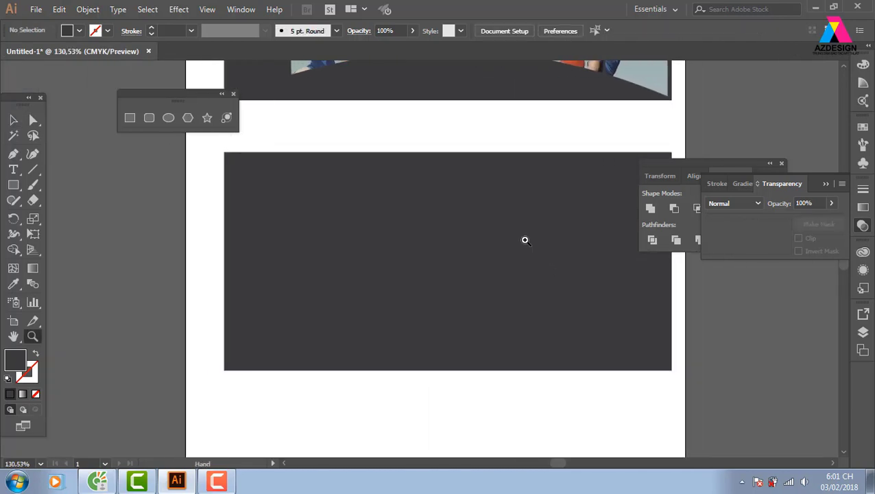
{"action": "left_click", "coordinate": [149, 117]}
Draw a tall, fully rounded pill left of the dark rectangle and fill it white
{"action": "mouse_move", "coordinate": [73, 173]}
{"action": "left_mouse_down"}
{"action": "mouse_move", "coordinate": [180, 331]}
{"action": "mouse_move", "coordinate": [152, 313]}
{"action": "mouse_move", "coordinate": [147, 321]}
{"action": "mouse_move", "coordinate": [96, 198]}
{"action": "mouse_move", "coordinate": [175, 355]}
{"action": "mouse_move", "coordinate": [133, 318]}
{"action": "mouse_move", "coordinate": [186, 365]}
{"action": "mouse_move", "coordinate": [190, 351]}
{"action": "left_mouse_up"}
{"action": "key", "text": "Up"}
{"action": "key", "text": "Up"}
{"action": "key", "text": "Up"}
{"action": "key", "text": "Up"}
{"action": "key", "text": "Up"}
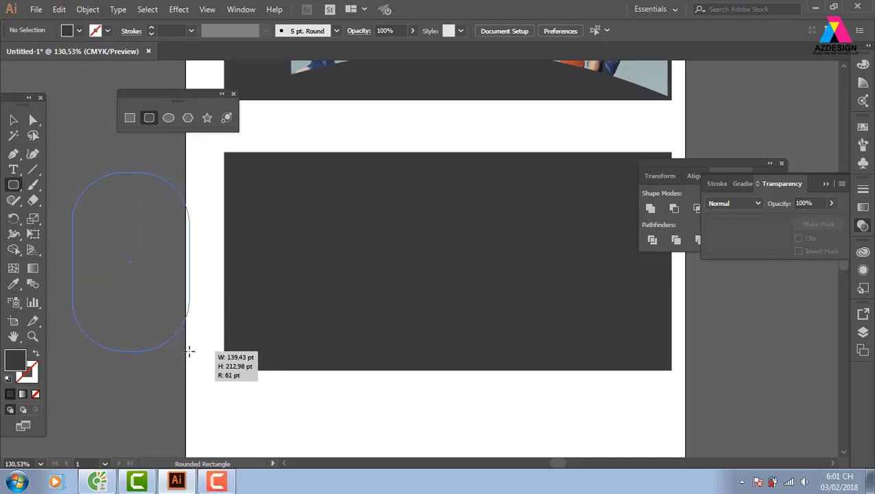
{"action": "key", "text": "Up"}
{"action": "key", "text": "Down"}
{"action": "key", "text": "Down"}
{"action": "key", "text": "Down"}
{"action": "key", "text": "Down"}
{"action": "key", "text": "Down"}
{"action": "key", "text": "Down"}
{"action": "key", "text": "Down"}
{"action": "key", "text": "Down"}
{"action": "key", "text": "Down"}
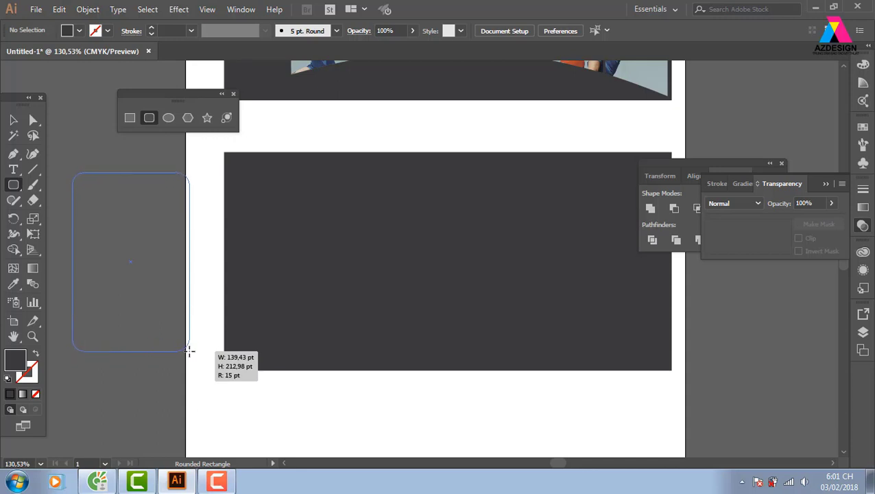
{"action": "key", "text": "Right"}
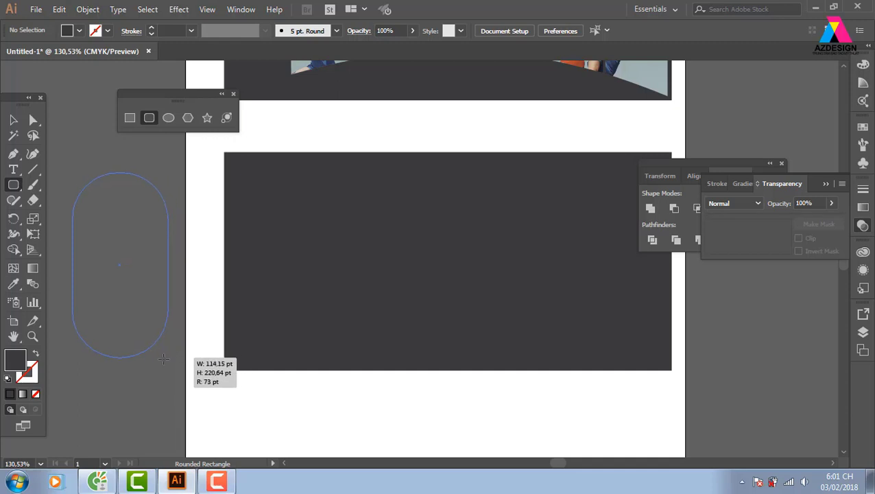
{"action": "mouse_move", "coordinate": [189, 351]}
{"action": "left_mouse_down"}
{"action": "mouse_move", "coordinate": [146, 367]}
{"action": "mouse_move", "coordinate": [143, 385]}
{"action": "mouse_move", "coordinate": [143, 365]}
{"action": "mouse_move", "coordinate": [154, 421]}
{"action": "left_mouse_up"}
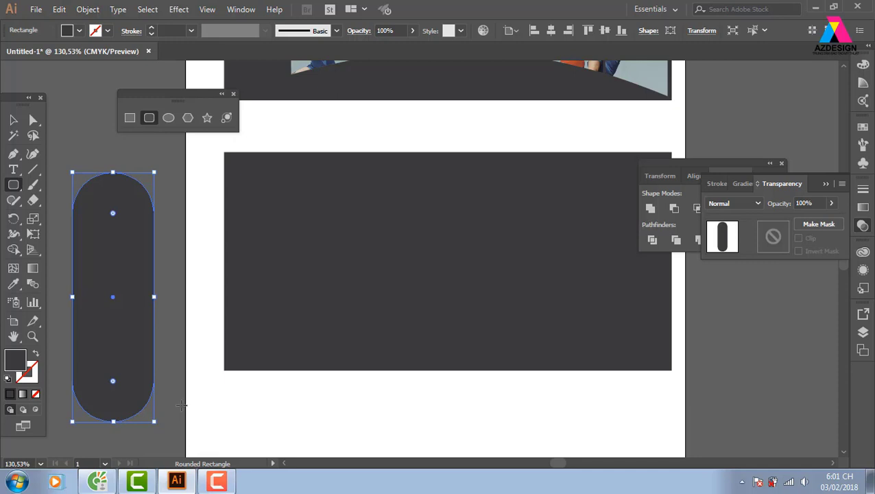
{"action": "left_click", "coordinate": [863, 127]}
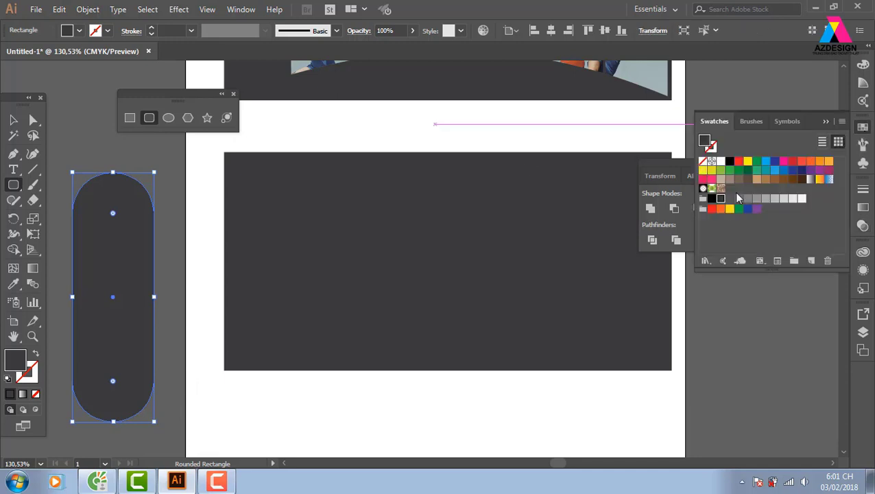
{"action": "left_click", "coordinate": [724, 165]}
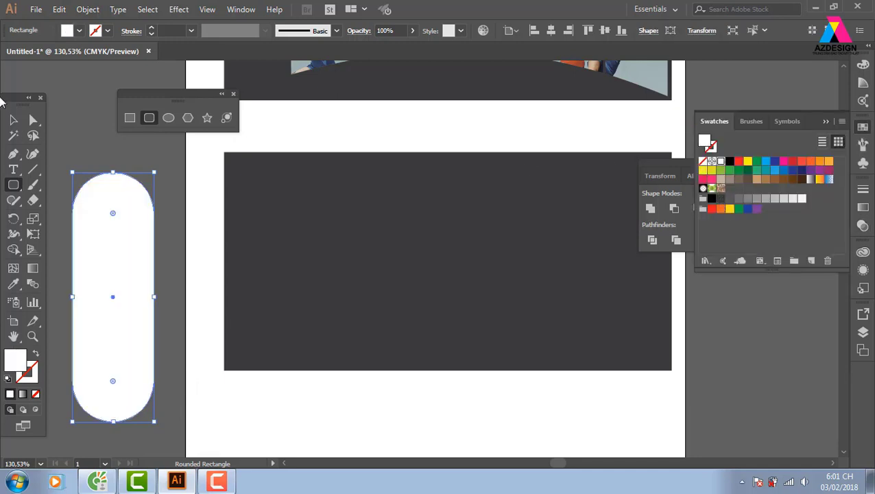
Duplicate the pill so there are three white pills of different lengths
{"action": "key", "text": "v"}
{"action": "left_click_drag", "start_coordinate": [137, 253], "coordinate": [229, 254]}
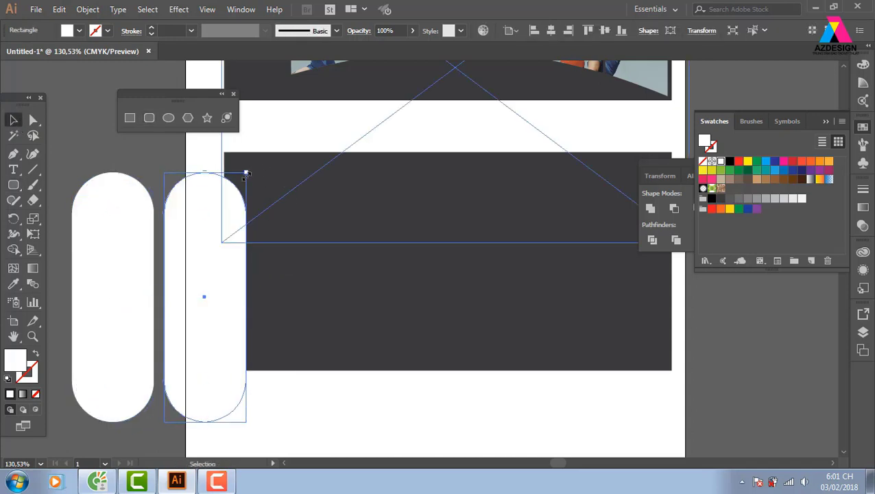
{"action": "left_click_drag", "start_coordinate": [248, 172], "coordinate": [246, 217]}
{"action": "left_click_drag", "start_coordinate": [198, 269], "coordinate": [198, 233]}
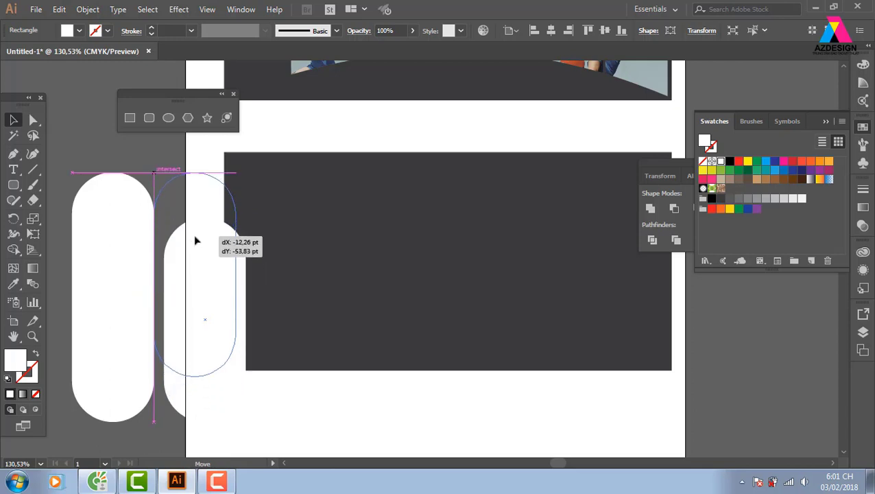
{"action": "mouse_move", "coordinate": [193, 289]}
{"action": "left_mouse_down"}
{"action": "mouse_move", "coordinate": [359, 288]}
{"action": "mouse_move", "coordinate": [221, 285]}
{"action": "left_mouse_up"}
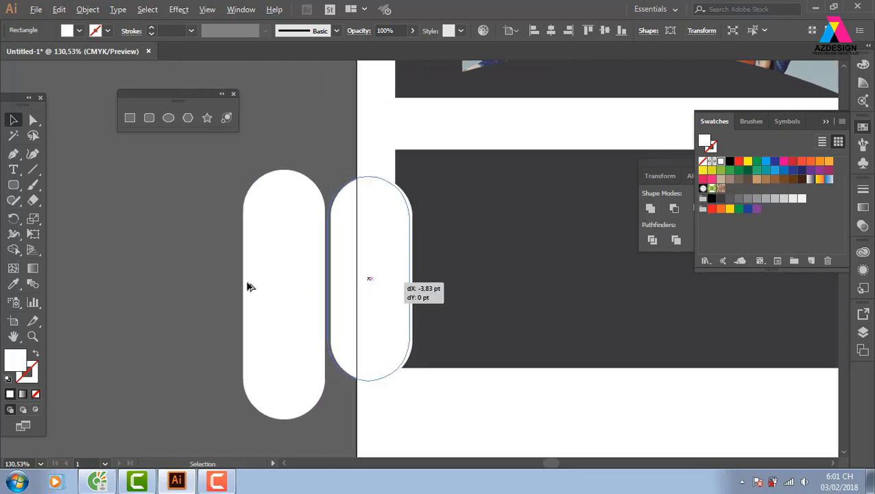
{"action": "left_click_drag", "start_coordinate": [267, 380], "coordinate": [247, 355]}
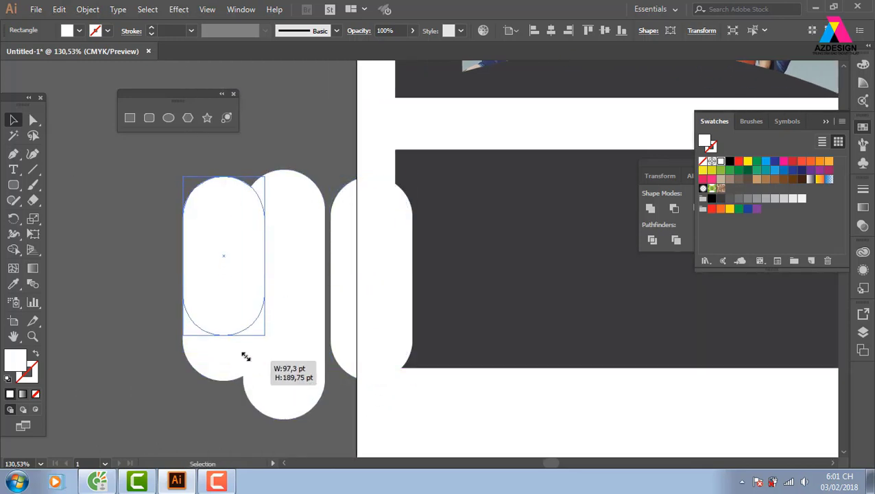
{"action": "mouse_move", "coordinate": [224, 269]}
{"action": "left_mouse_down"}
{"action": "mouse_move", "coordinate": [221, 285]}
{"action": "mouse_move", "coordinate": [224, 264]}
{"action": "left_mouse_up"}
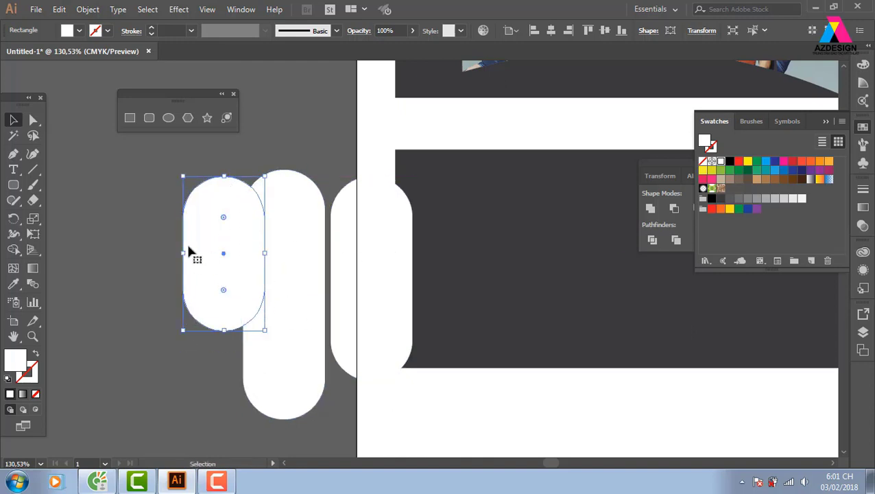
Rotate the three pills about 45° and move them onto the dark rectangle
{"action": "left_click_drag", "start_coordinate": [123, 208], "coordinate": [377, 272]}
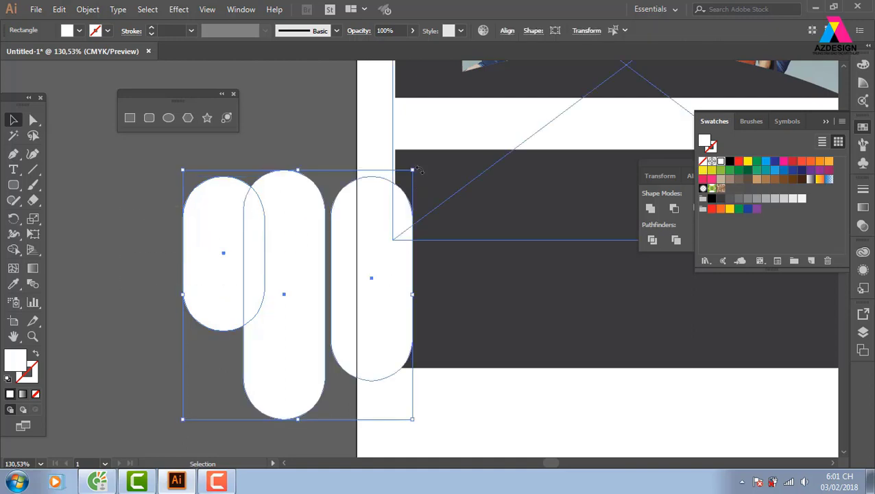
{"action": "left_click_drag", "start_coordinate": [414, 168], "coordinate": [295, 127]}
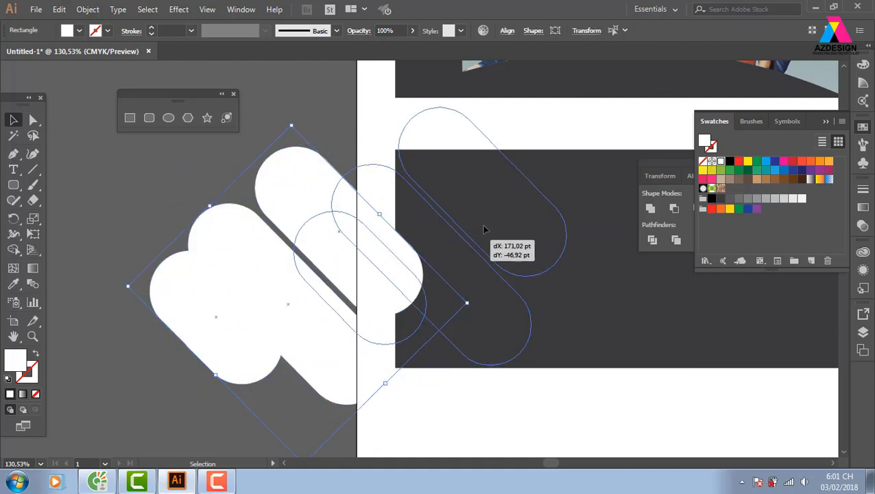
{"action": "mouse_move", "coordinate": [318, 277]}
{"action": "left_mouse_down"}
{"action": "mouse_move", "coordinate": [524, 226]}
{"action": "mouse_move", "coordinate": [517, 212]}
{"action": "left_mouse_up"}
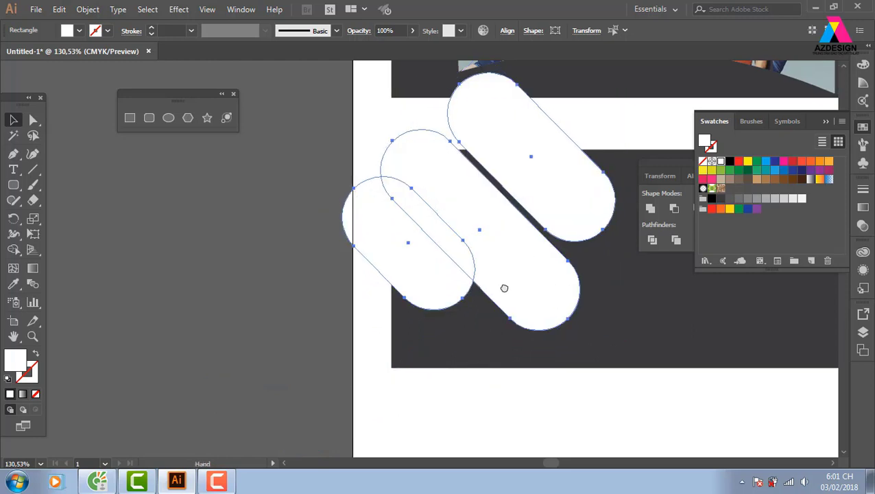
{"action": "left_click_drag", "start_coordinate": [504, 288], "coordinate": [394, 288]}
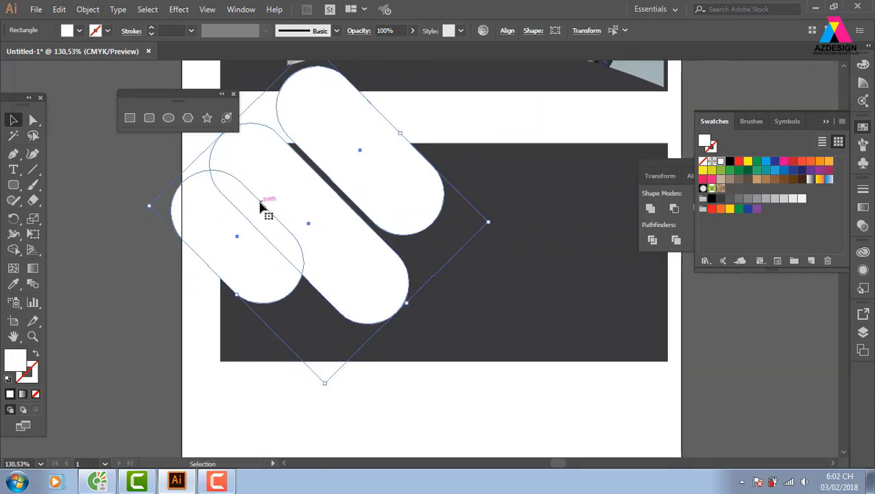
{"action": "left_click", "coordinate": [436, 394]}
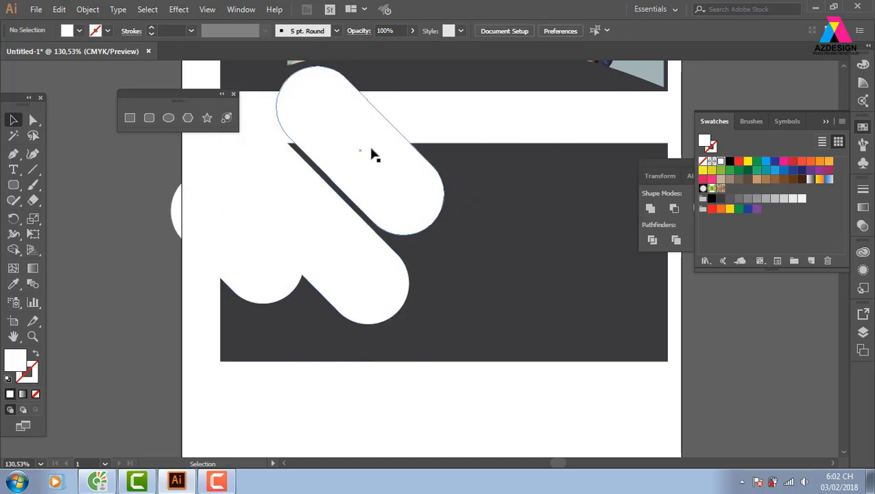
Move the photo banner group up to the top of the page
{"action": "left_click", "coordinate": [332, 116]}
{"action": "left_click", "coordinate": [550, 294]}
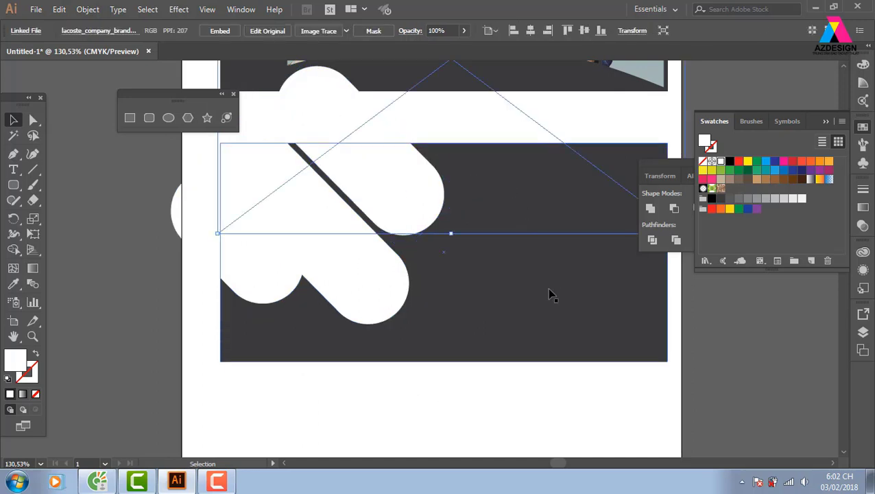
{"action": "left_click", "coordinate": [503, 311]}
{"action": "left_click_drag", "start_coordinate": [503, 310], "coordinate": [373, 440]}
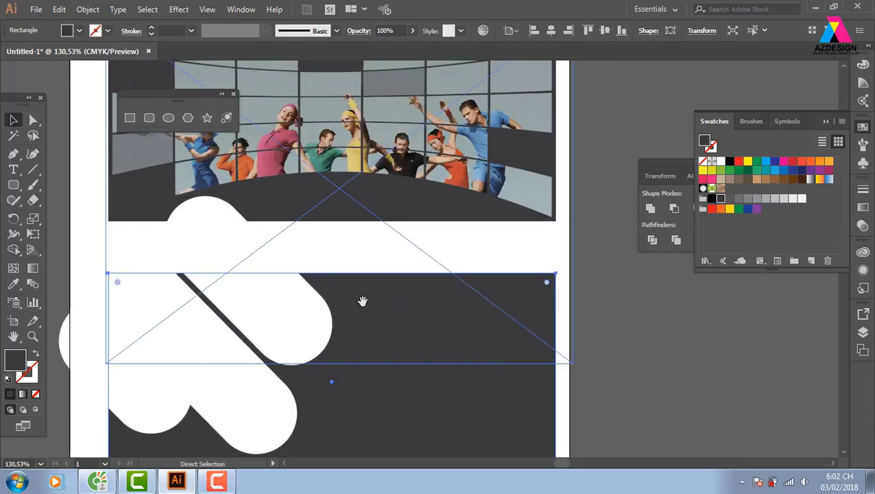
{"action": "key", "text": "ctrl+minus"}
{"action": "key", "text": "ctrl+minus"}
{"action": "left_click_drag", "start_coordinate": [367, 307], "coordinate": [357, 358]}
{"action": "left_click", "coordinate": [311, 91]}
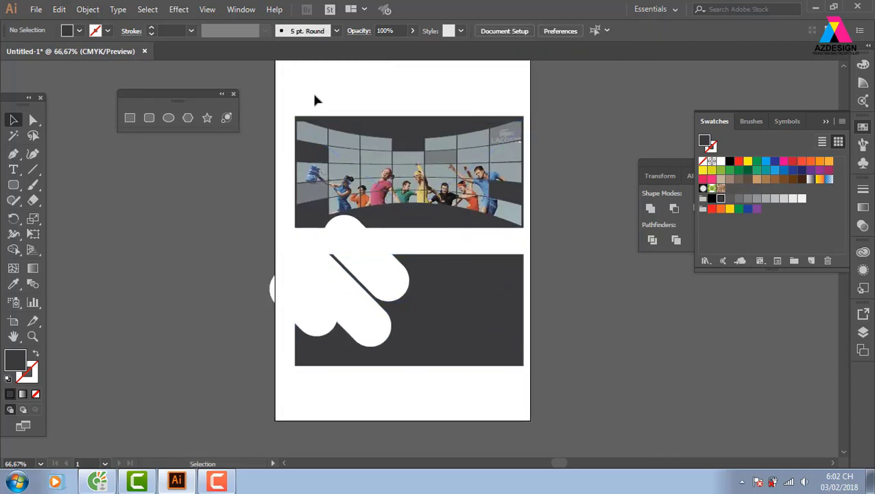
{"action": "mouse_move", "coordinate": [309, 97]}
{"action": "left_mouse_down"}
{"action": "mouse_move", "coordinate": [433, 162]}
{"action": "mouse_move", "coordinate": [528, 117]}
{"action": "left_mouse_up"}
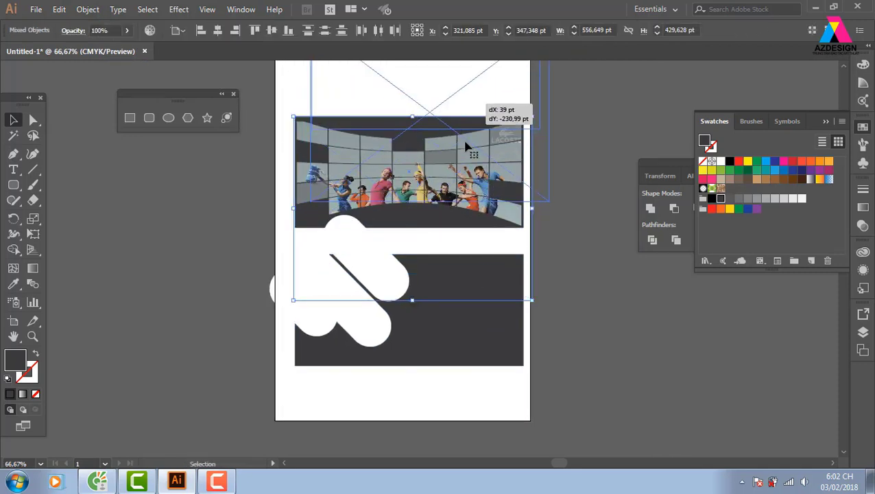
{"action": "left_click_drag", "start_coordinate": [473, 199], "coordinate": [490, 100]}
With Shape Builder, delete the pill piece sticking above the dark rectangle
{"action": "left_click", "coordinate": [360, 238]}
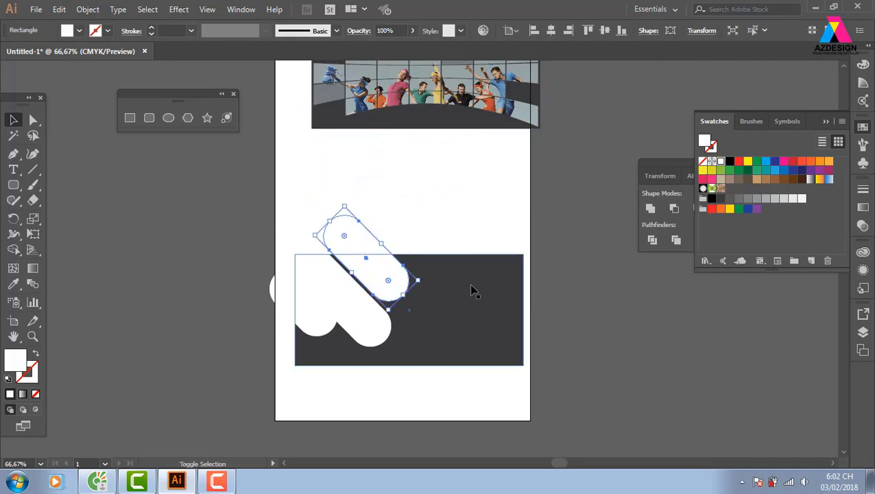
{"action": "left_click", "coordinate": [470, 289], "text": "shift"}
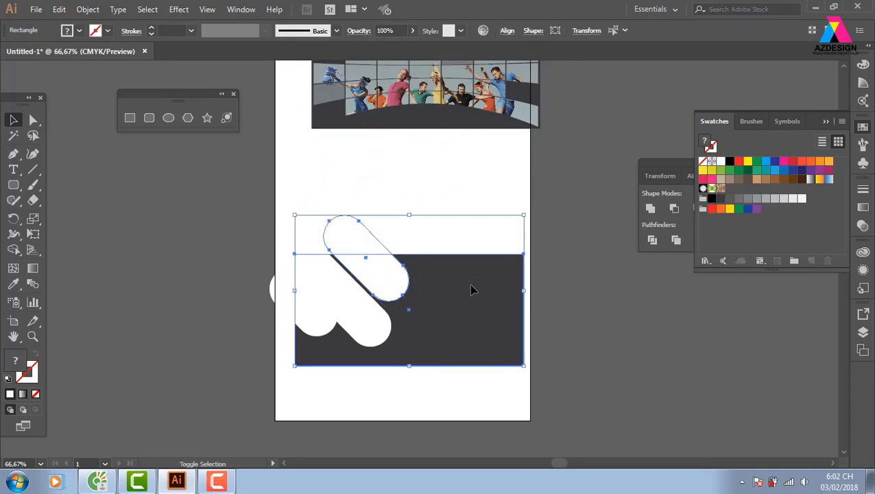
{"action": "left_click", "coordinate": [14, 251]}
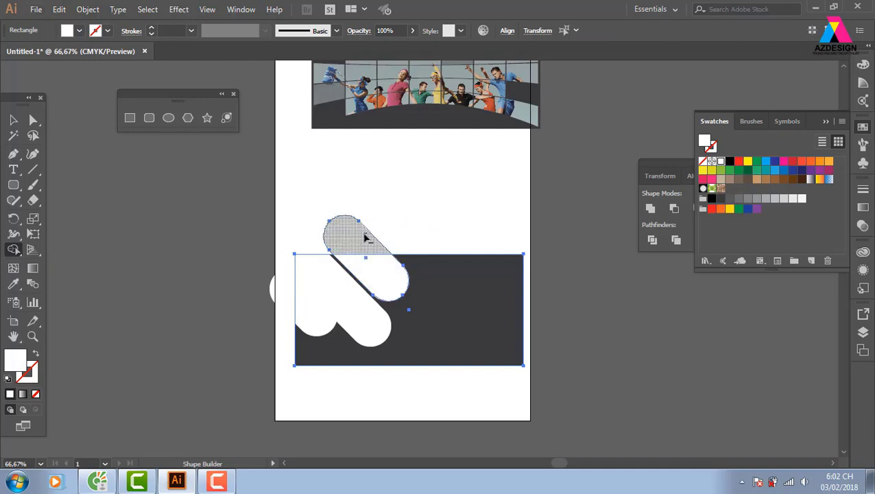
{"action": "left_click", "coordinate": [330, 241], "text": "alt"}
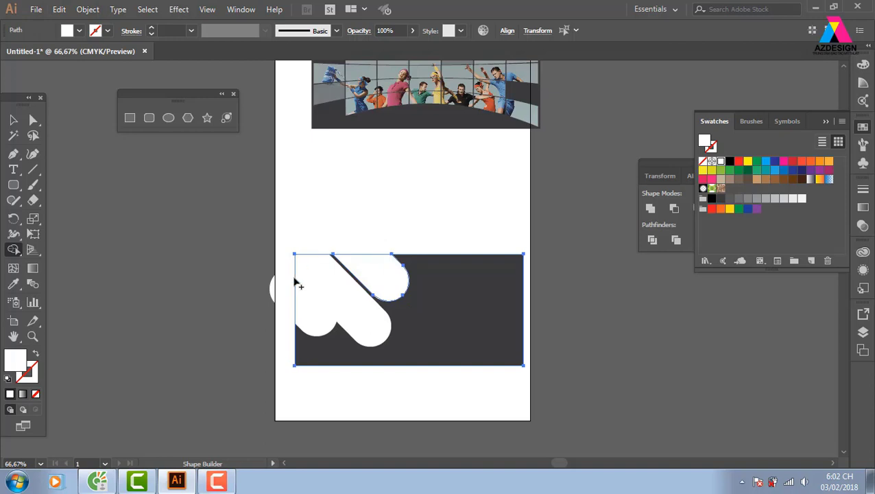
{"action": "left_click", "coordinate": [13, 119]}
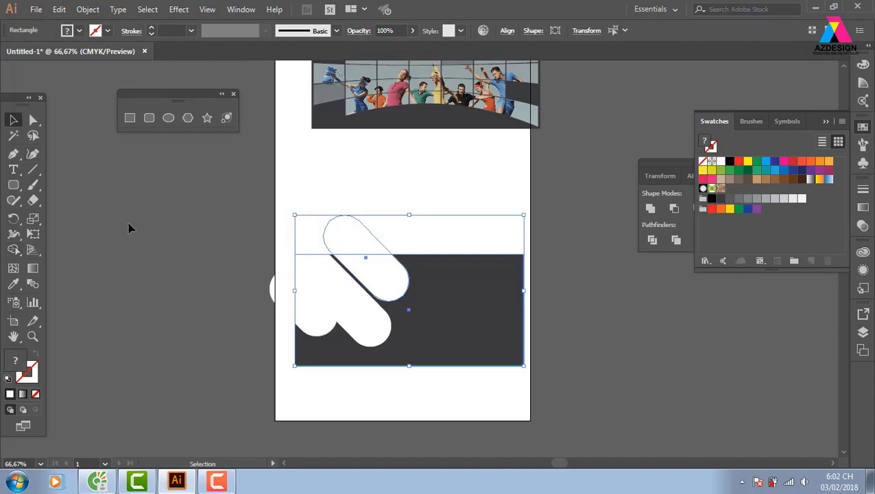
{"action": "left_click", "coordinate": [266, 214]}
Trim the pill parts past the rectangle's left edge, then zoom in on the pills
{"action": "left_click_drag", "start_coordinate": [246, 203], "coordinate": [563, 335]}
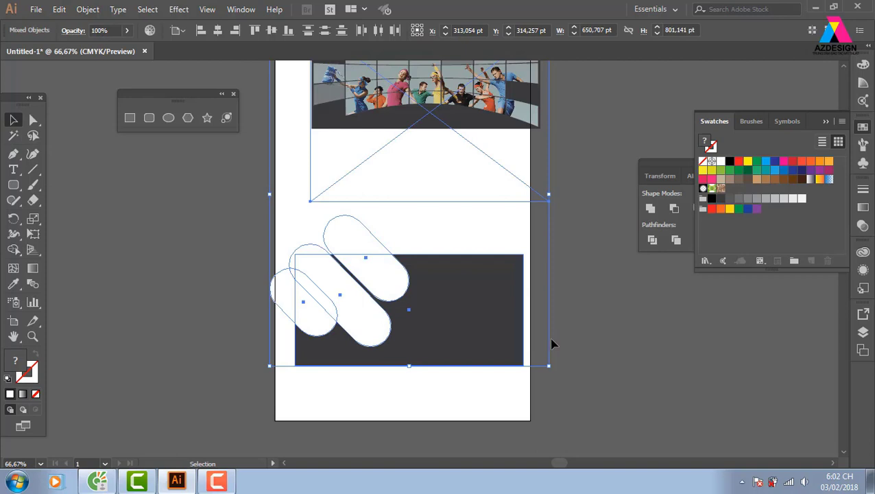
{"action": "left_click", "coordinate": [296, 396]}
{"action": "mouse_move", "coordinate": [272, 399]}
{"action": "left_mouse_down"}
{"action": "mouse_move", "coordinate": [422, 245]}
{"action": "mouse_move", "coordinate": [308, 257]}
{"action": "left_mouse_up"}
{"action": "left_click", "coordinate": [13, 250]}
{"action": "left_click_drag", "start_coordinate": [277, 323], "coordinate": [292, 276]}
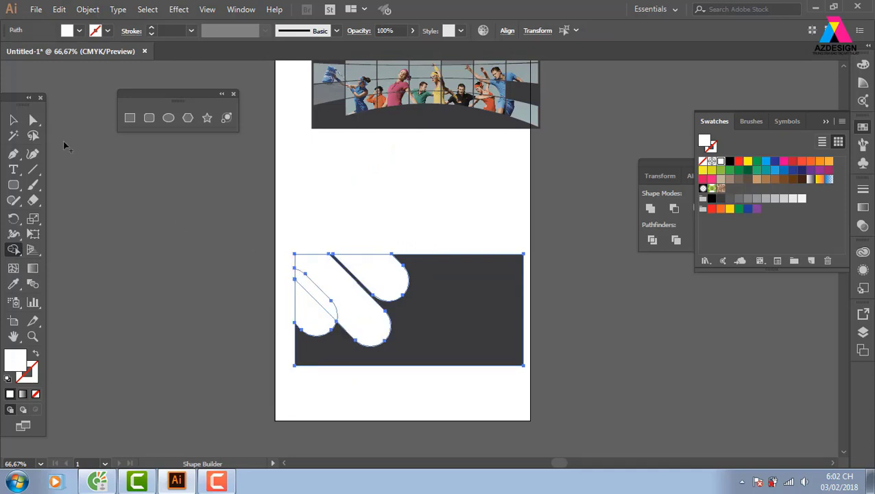
{"action": "key", "text": "ctrl+shift+a"}
{"action": "key", "text": "z"}
{"action": "mouse_move", "coordinate": [283, 244]}
{"action": "left_mouse_down"}
{"action": "mouse_move", "coordinate": [414, 356]}
{"action": "mouse_move", "coordinate": [425, 351]}
{"action": "left_mouse_up"}
Set the teardrop, large diagonal and top rounded pills to 50% opacity
{"action": "key", "text": "v"}
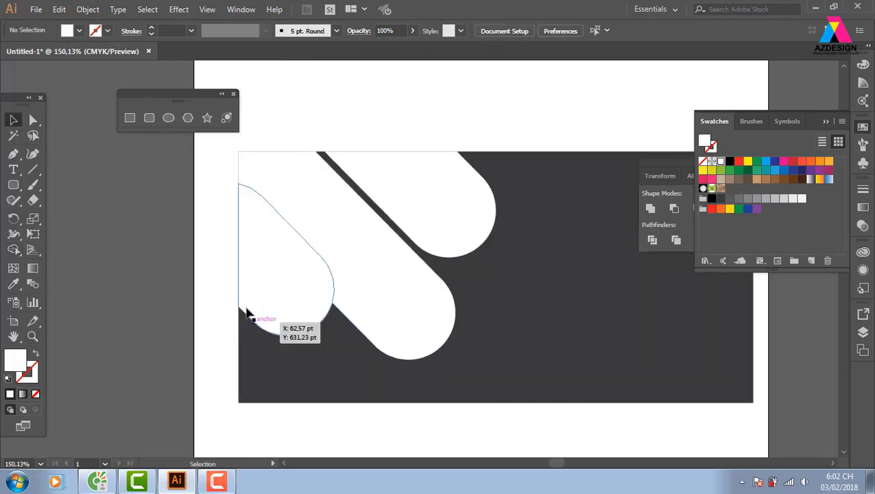
{"action": "left_click", "coordinate": [268, 266]}
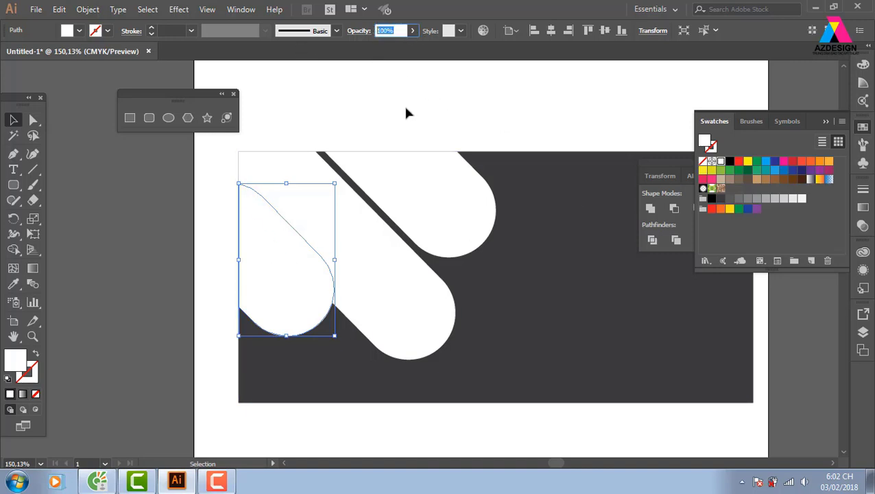
{"action": "type", "text": "50"}
{"action": "key", "text": "Return"}
{"action": "left_click_drag", "start_coordinate": [504, 298], "coordinate": [456, 288]}
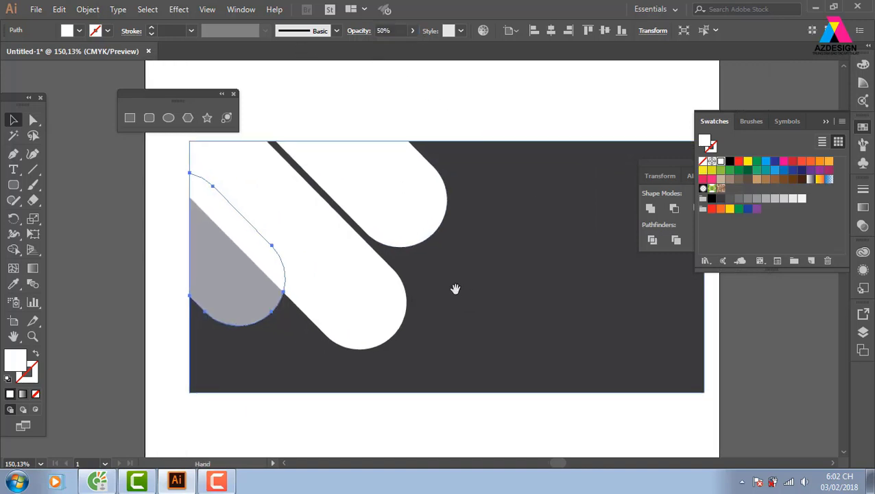
{"action": "left_click", "coordinate": [346, 305]}
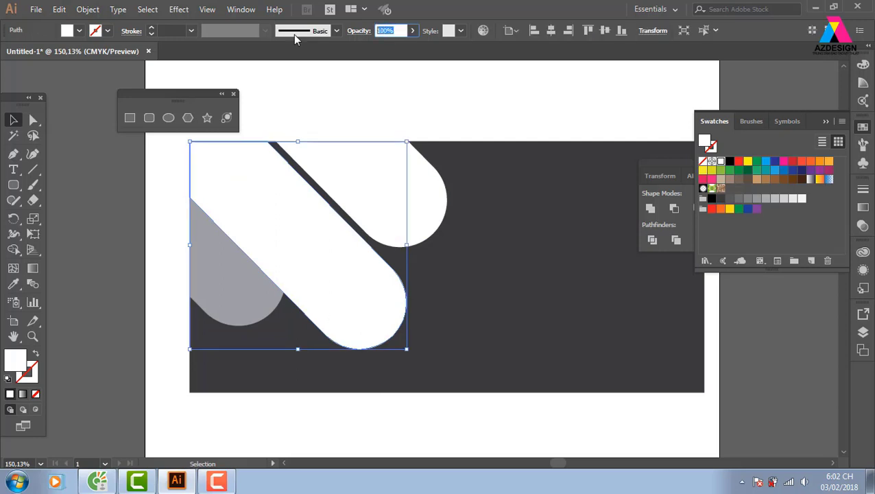
{"action": "type", "text": "50"}
{"action": "key", "text": "Return"}
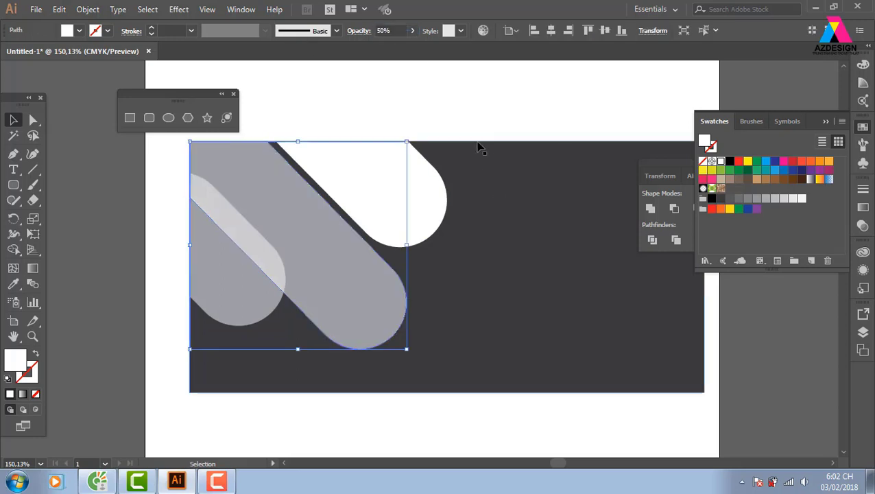
{"action": "left_click", "coordinate": [479, 147]}
{"action": "left_click", "coordinate": [424, 175]}
{"action": "left_click", "coordinate": [396, 31]}
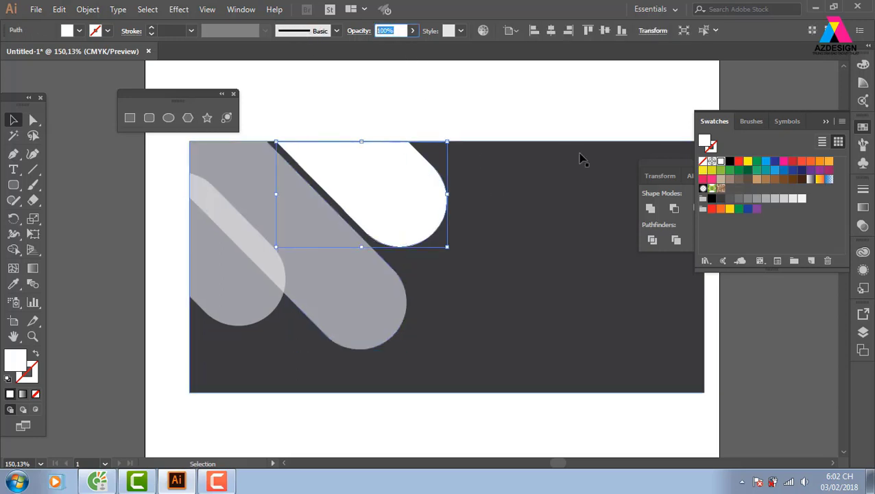
{"action": "type", "text": "50"}
{"action": "key", "text": "Return"}
Alt-scale a smaller copy of the top pill and set the copy to 100% opacity
{"action": "left_click", "coordinate": [586, 185]}
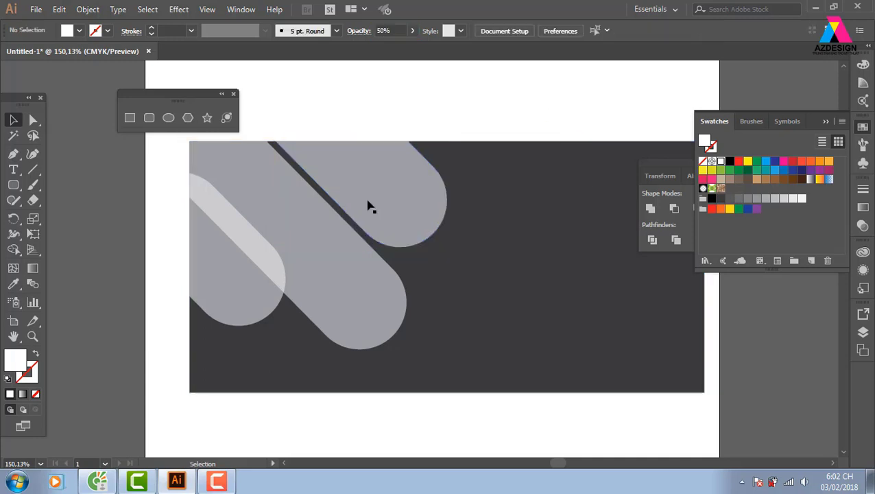
{"action": "left_click", "coordinate": [401, 201]}
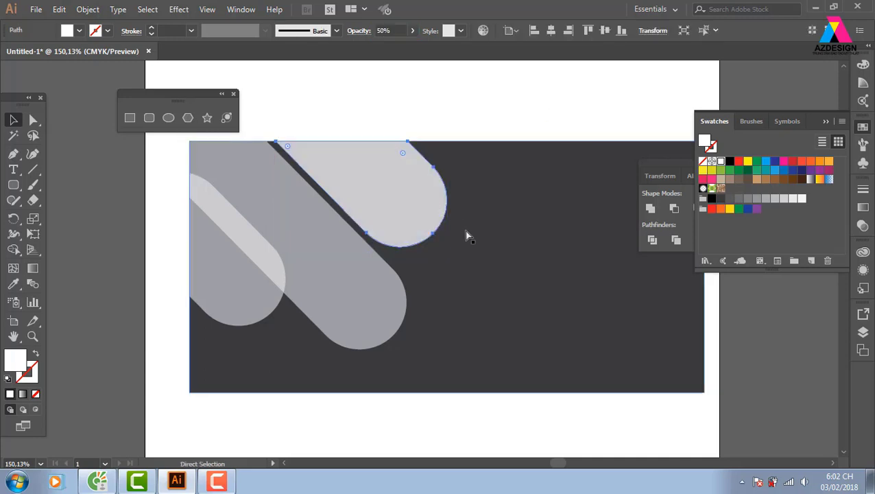
{"action": "left_click_drag", "start_coordinate": [448, 247], "coordinate": [435, 239]}
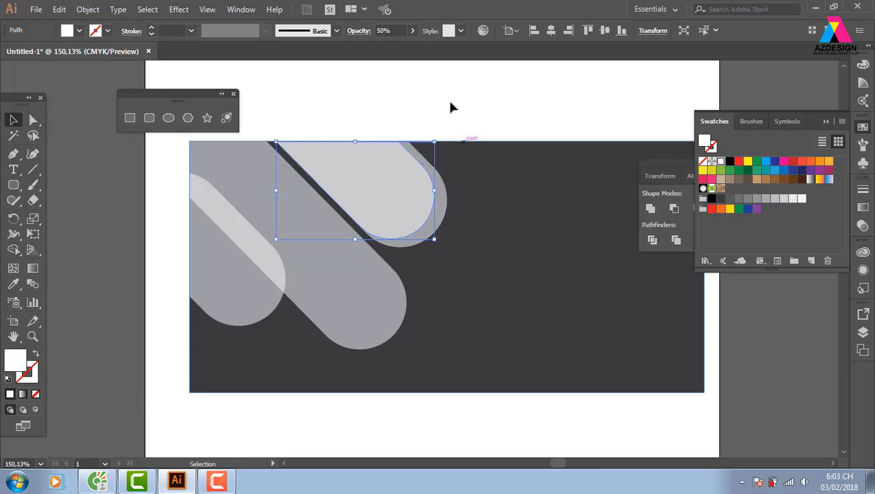
{"action": "left_click", "coordinate": [413, 30]}
{"action": "left_click_drag", "start_coordinate": [388, 44], "coordinate": [419, 44]}
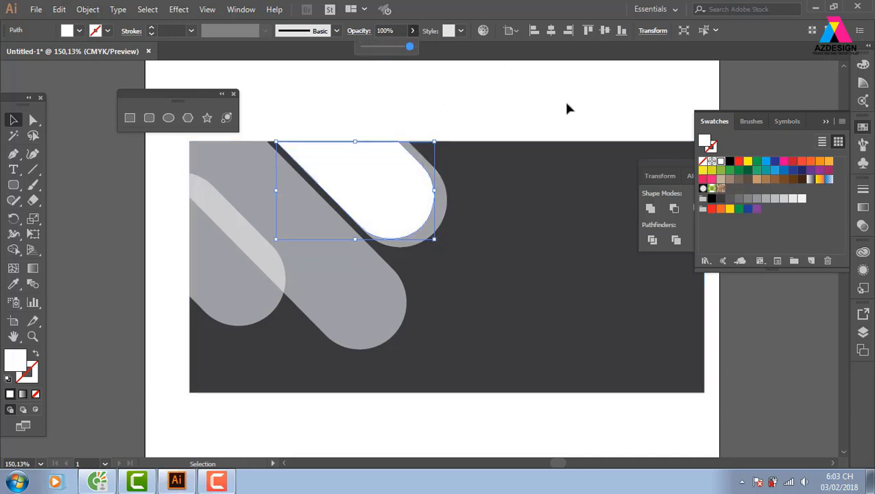
{"action": "left_click", "coordinate": [383, 252]}
Alt-scale a smaller copy of the diagonal pill and set the copy to 100% opacity
{"action": "left_click", "coordinate": [364, 305]}
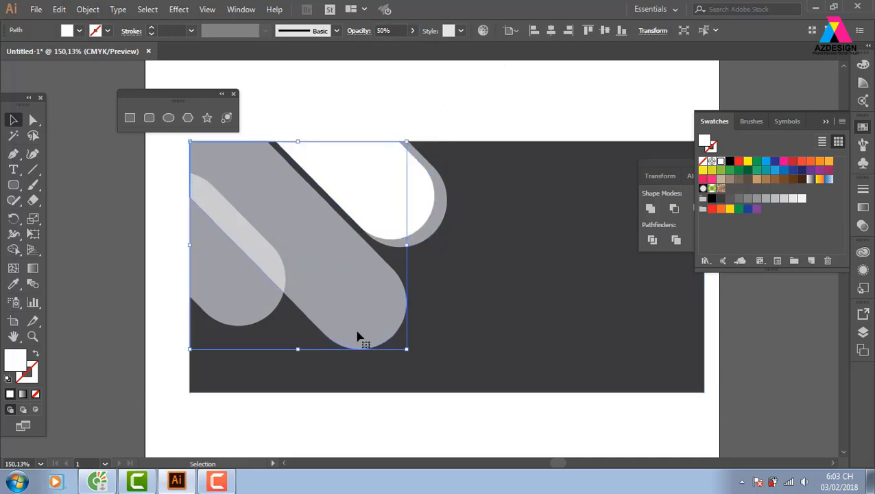
{"action": "key", "text": "a"}
{"action": "key", "text": "v"}
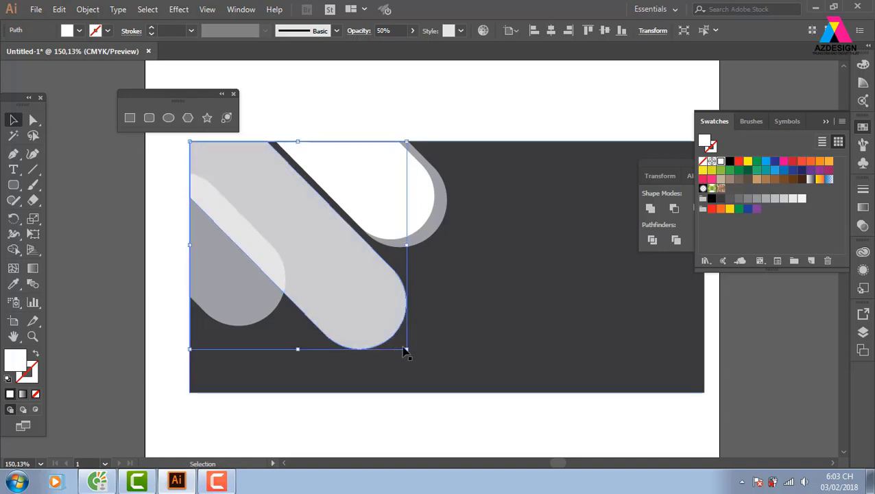
{"action": "left_click_drag", "start_coordinate": [407, 349], "coordinate": [396, 338]}
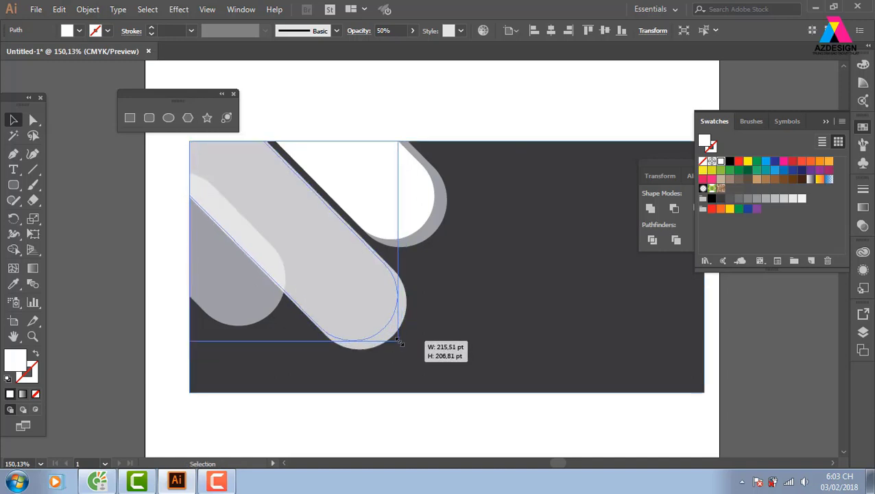
{"action": "left_click", "coordinate": [412, 31]}
{"action": "left_click_drag", "start_coordinate": [386, 48], "coordinate": [388, 48]}
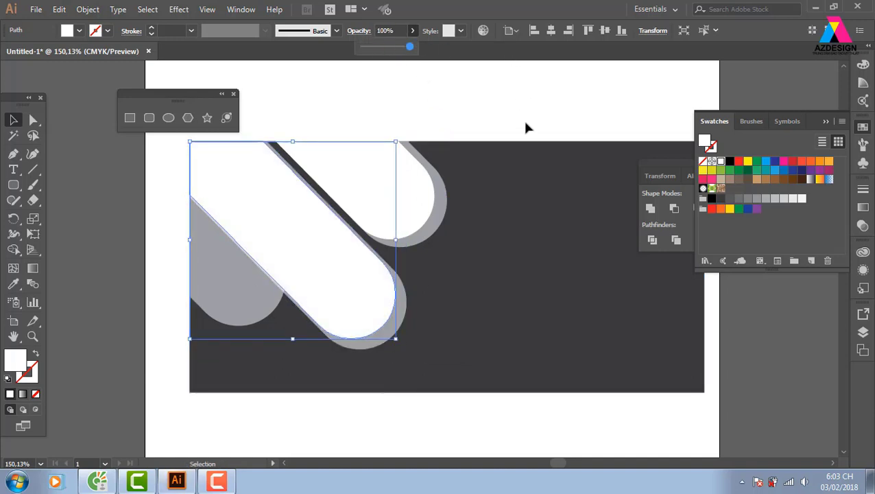
Alt-scale a smaller copy of the teardrop pill and set the copy to 100% opacity
{"action": "left_click", "coordinate": [234, 309]}
{"action": "key", "text": "a"}
{"action": "key", "text": "v"}
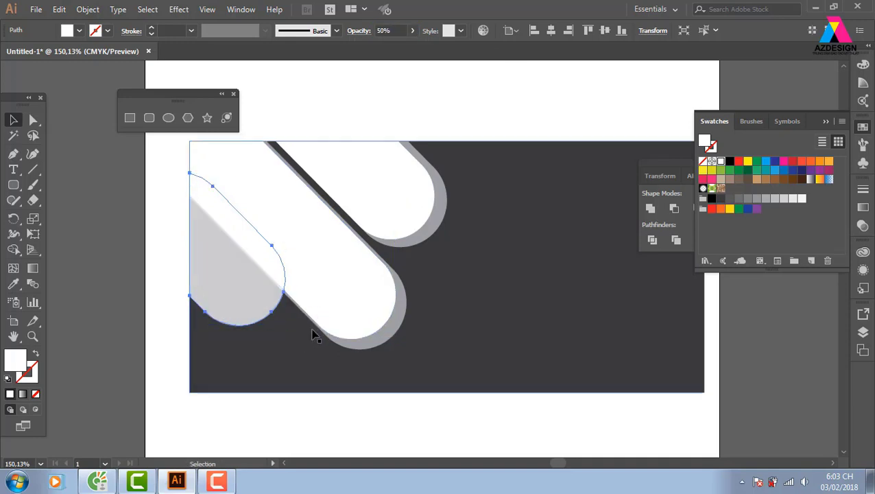
{"action": "left_click_drag", "start_coordinate": [284, 324], "coordinate": [277, 317]}
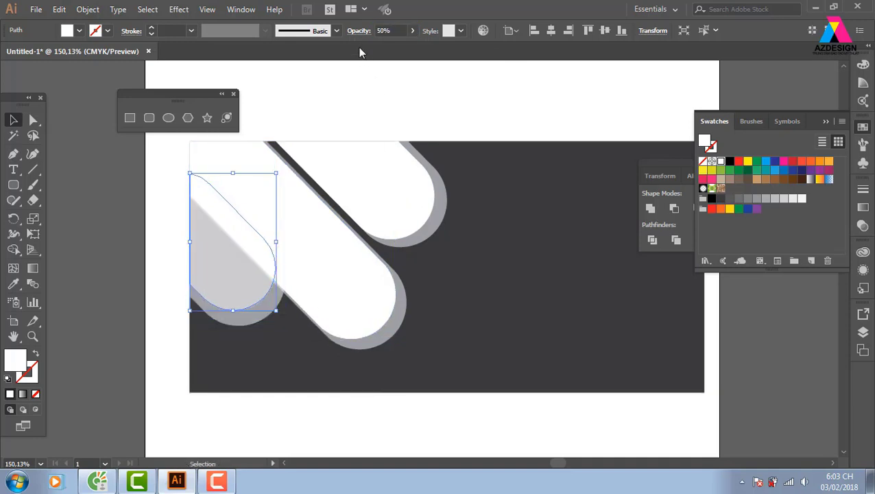
{"action": "left_click", "coordinate": [412, 30]}
{"action": "left_click_drag", "start_coordinate": [396, 57], "coordinate": [488, 58]}
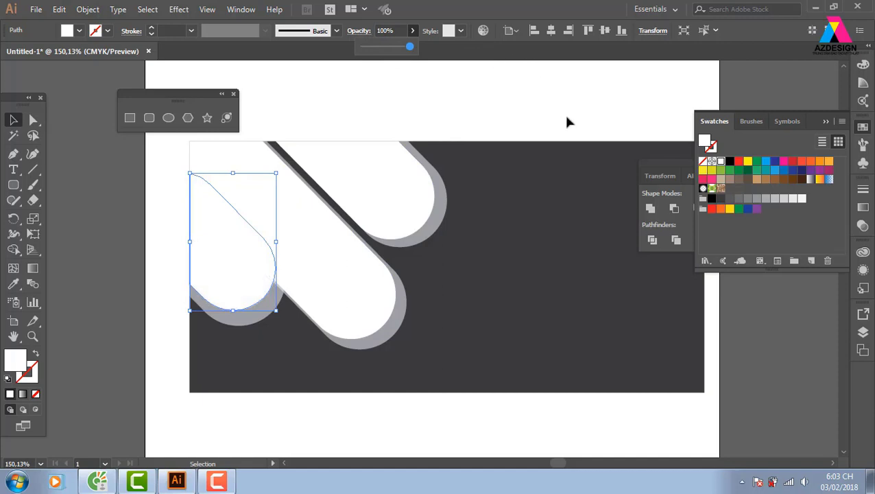
{"action": "left_click", "coordinate": [582, 101]}
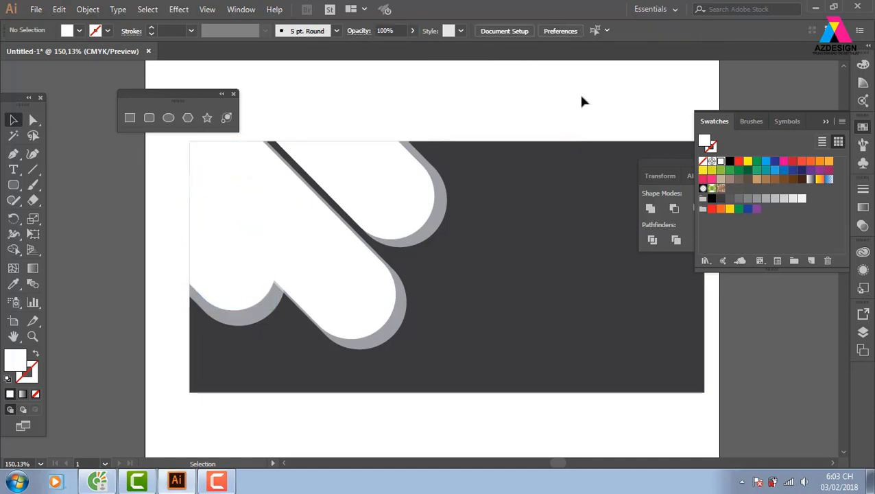
{"action": "left_click", "coordinate": [382, 195]}
Place the bull painting image across the artboard from its top-left corner
{"action": "left_click", "coordinate": [35, 9]}
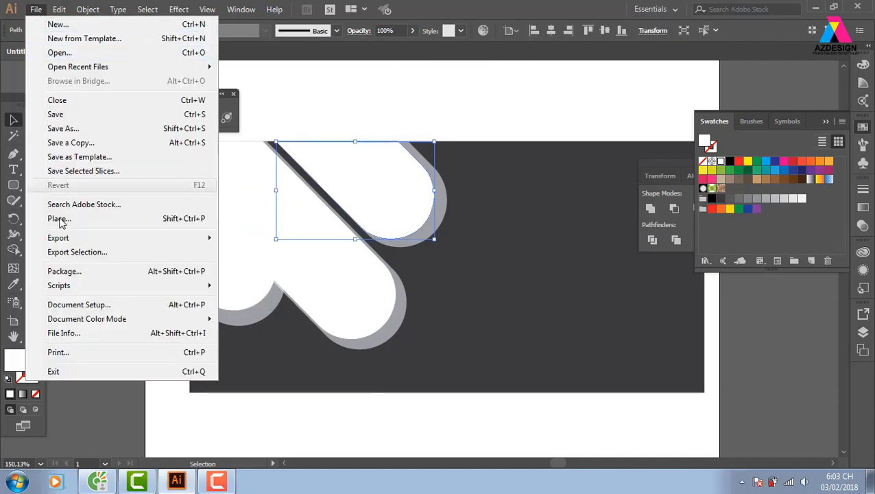
{"action": "left_click", "coordinate": [68, 221]}
{"action": "left_click", "coordinate": [294, 163]}
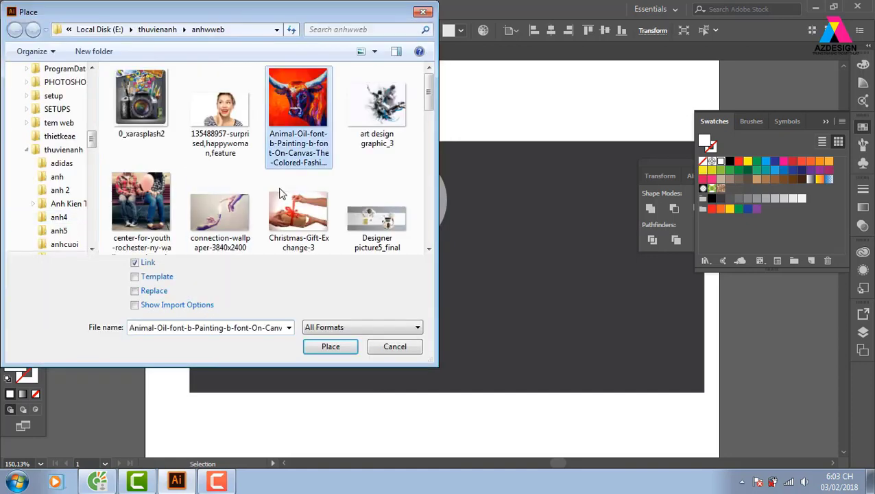
{"action": "left_click", "coordinate": [332, 347]}
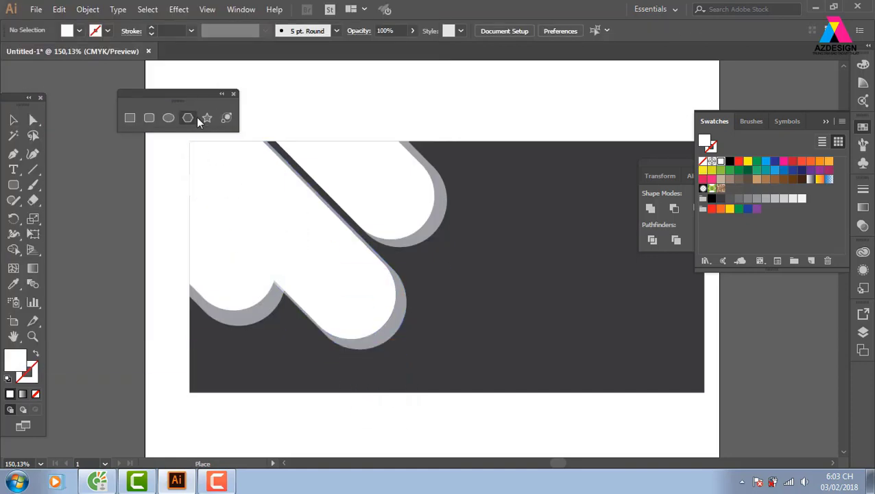
{"action": "left_click", "coordinate": [186, 138]}
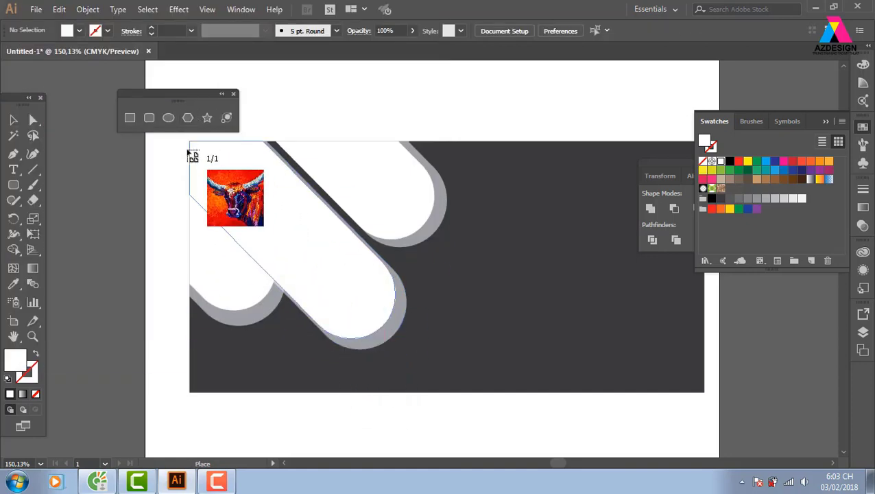
{"action": "mouse_move", "coordinate": [181, 140]}
{"action": "left_mouse_down"}
{"action": "mouse_move", "coordinate": [525, 408]}
{"action": "mouse_move", "coordinate": [510, 383]}
{"action": "left_mouse_up"}
Send the painting to back, clip it into the long diagonal pill, and reposition it inside
{"action": "key", "text": "ctrl+shift+bracketleft"}
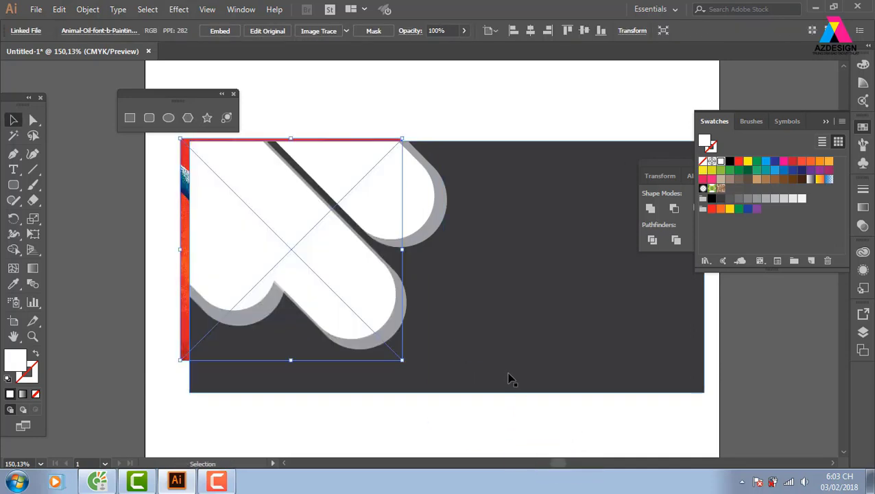
{"action": "left_click", "coordinate": [372, 298], "text": "shift"}
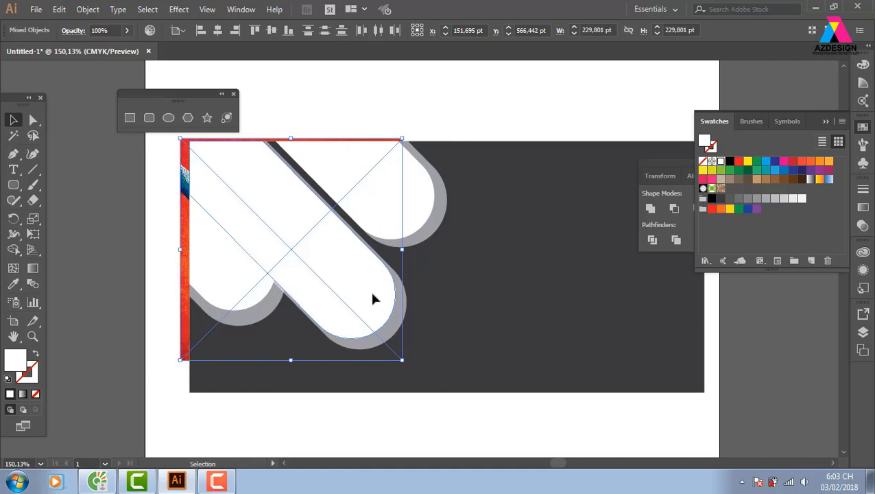
{"action": "key", "text": "ctrl+7"}
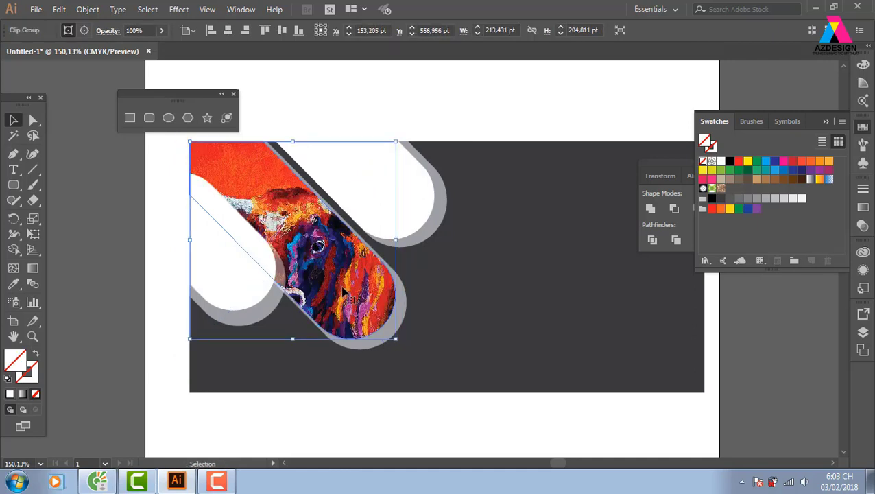
{"action": "double_click", "coordinate": [343, 293]}
{"action": "left_click_drag", "start_coordinate": [342, 293], "coordinate": [388, 302]}
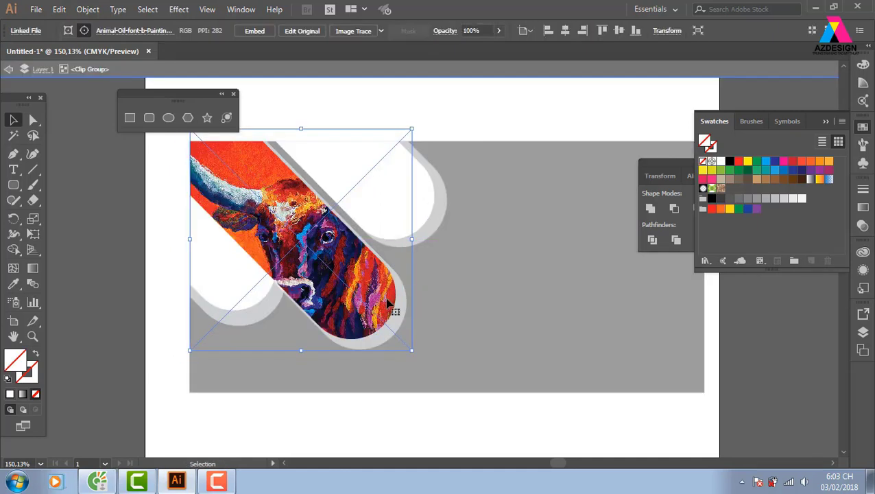
{"action": "double_click", "coordinate": [469, 111]}
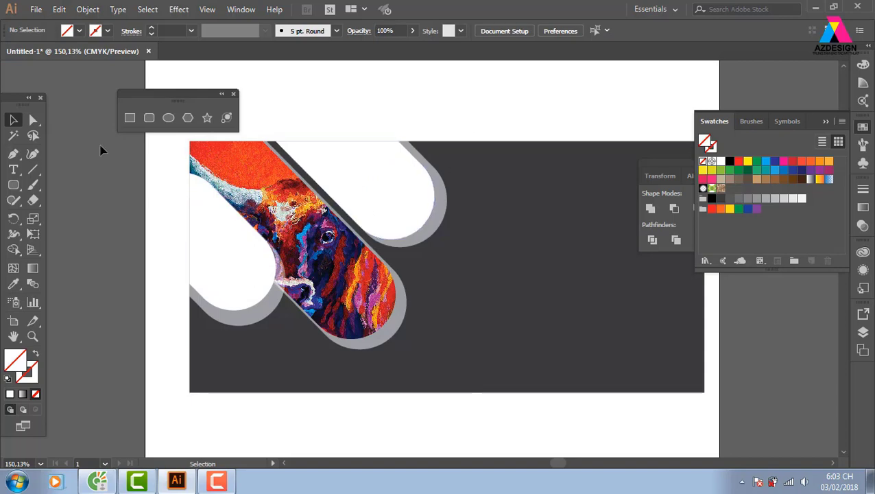
{"action": "left_click", "coordinate": [35, 9]}
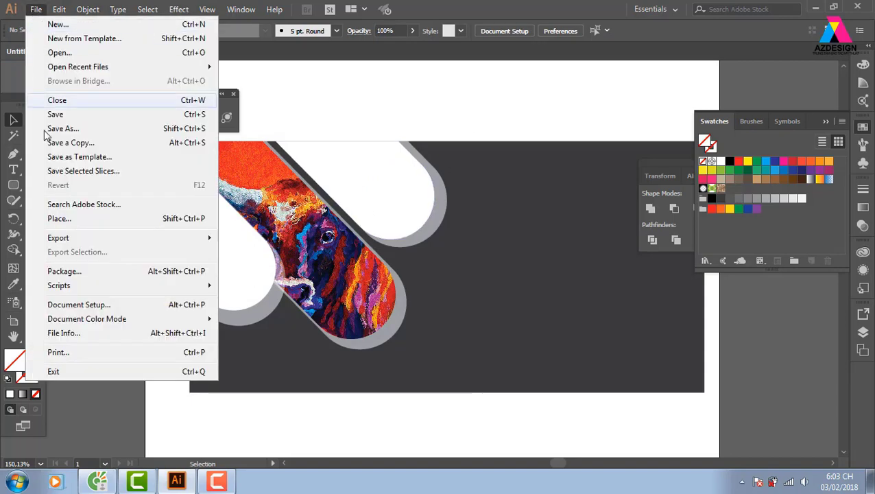
Place the camera image 0_xarasplash2 over the upper pill shape
{"action": "left_click", "coordinate": [73, 218]}
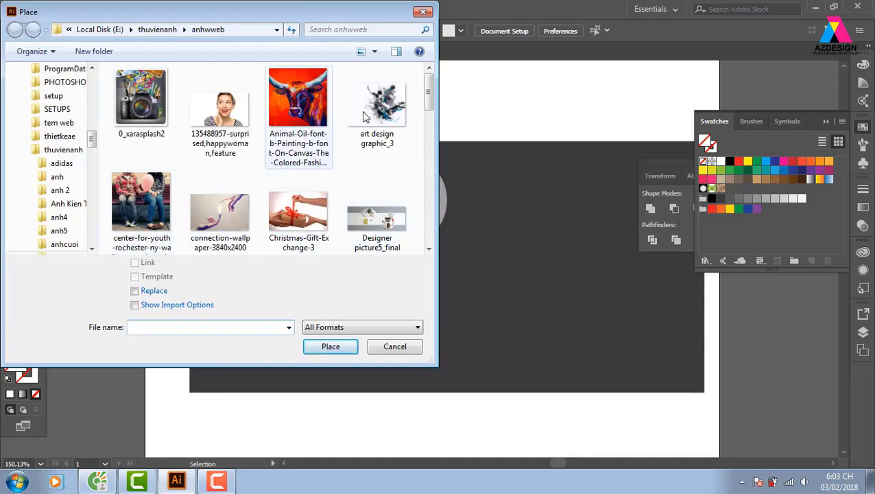
{"action": "left_click", "coordinate": [171, 103]}
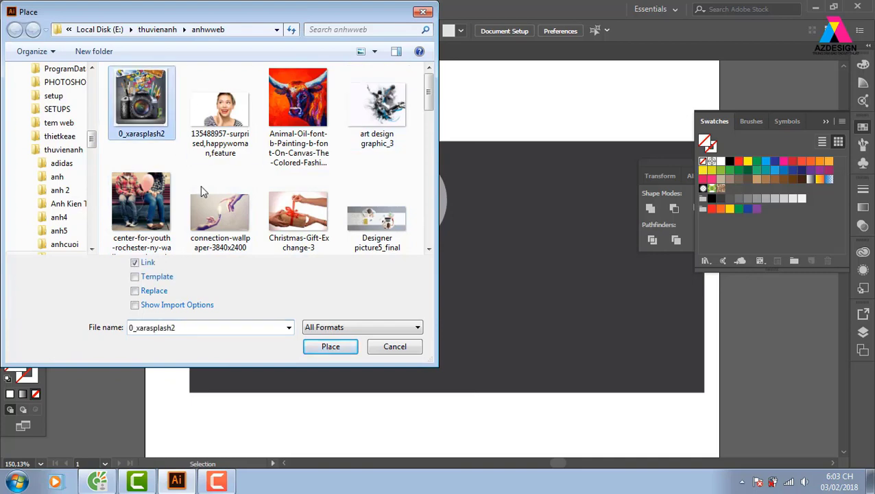
{"action": "left_click", "coordinate": [330, 346]}
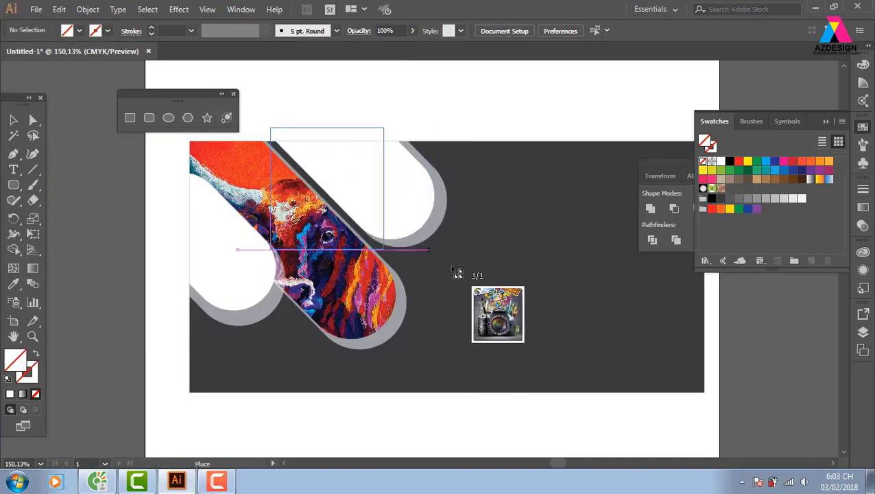
{"action": "left_click_drag", "start_coordinate": [457, 274], "coordinate": [508, 319]}
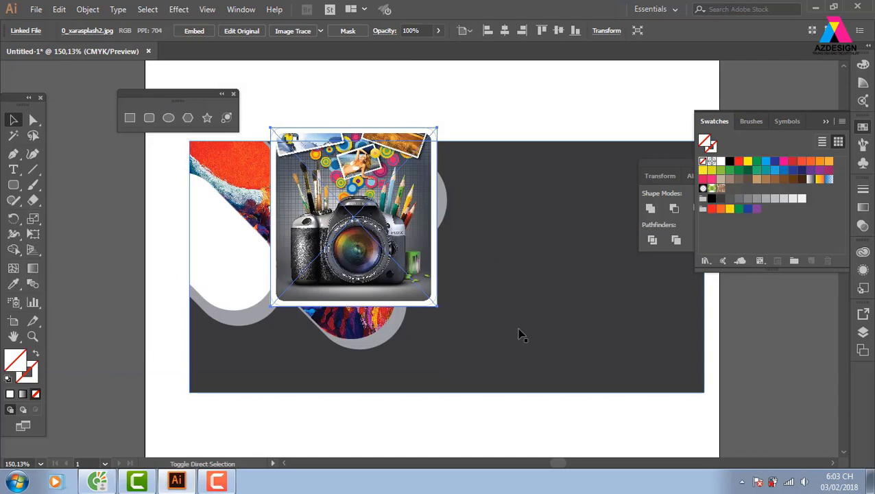
Send the camera image to back, clip it into the upper pill, and shift it upward
{"action": "key", "text": "ctrl+shift+bracketleft"}
{"action": "left_click", "coordinate": [413, 207], "text": "shift"}
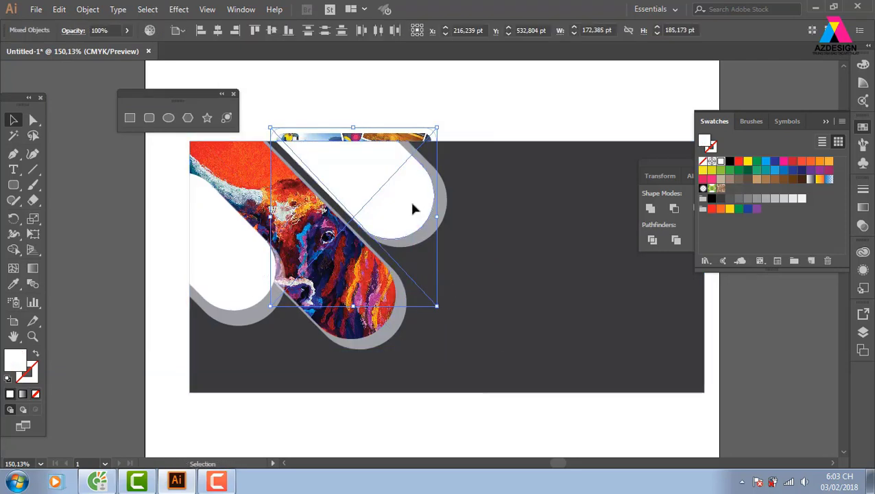
{"action": "key", "text": "ctrl+7"}
{"action": "double_click", "coordinate": [414, 207]}
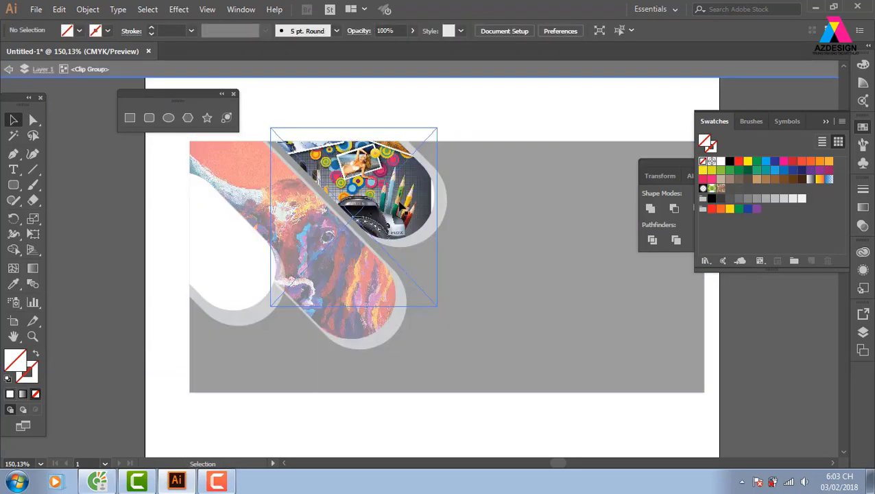
{"action": "left_click_drag", "start_coordinate": [413, 241], "coordinate": [417, 202]}
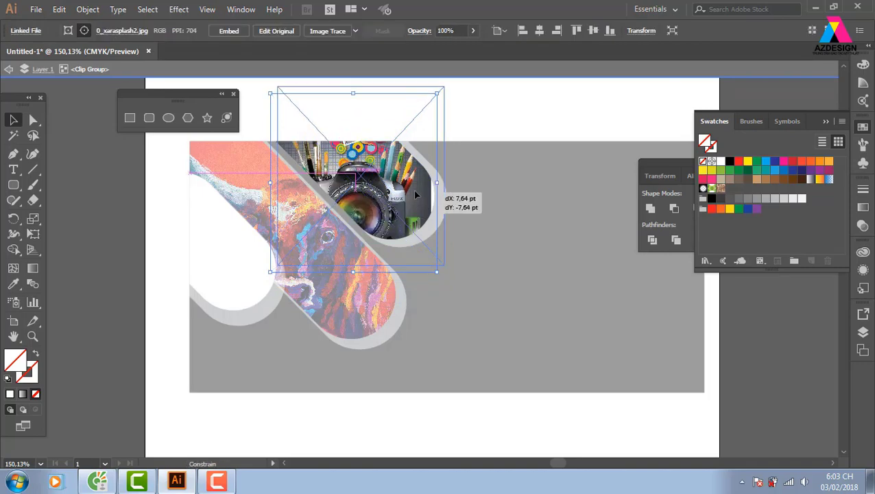
{"action": "double_click", "coordinate": [486, 122]}
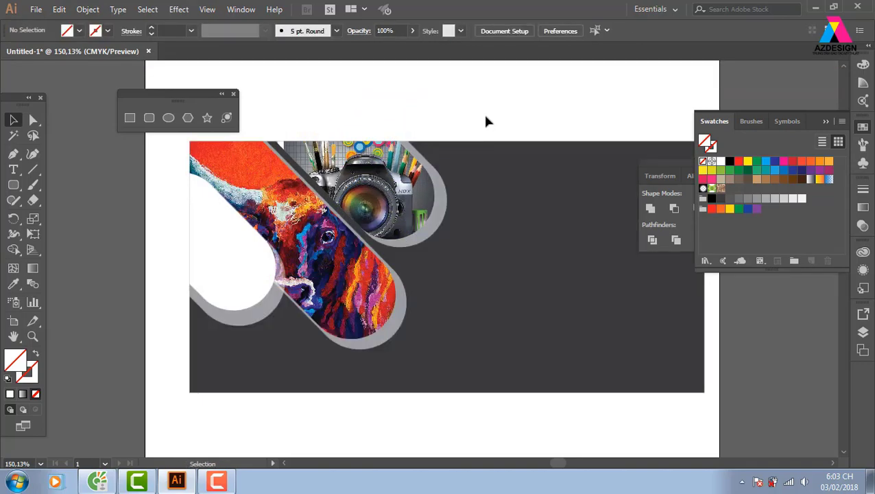
{"action": "left_click", "coordinate": [394, 330]}
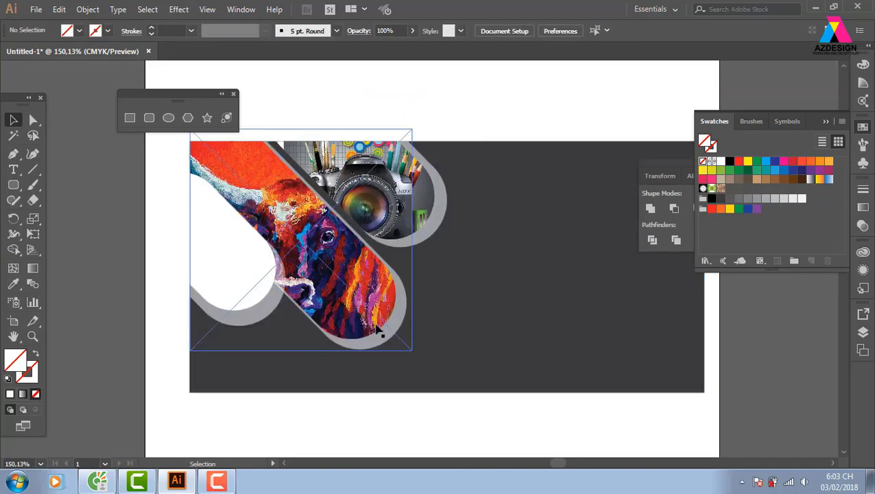
{"action": "left_click", "coordinate": [380, 123]}
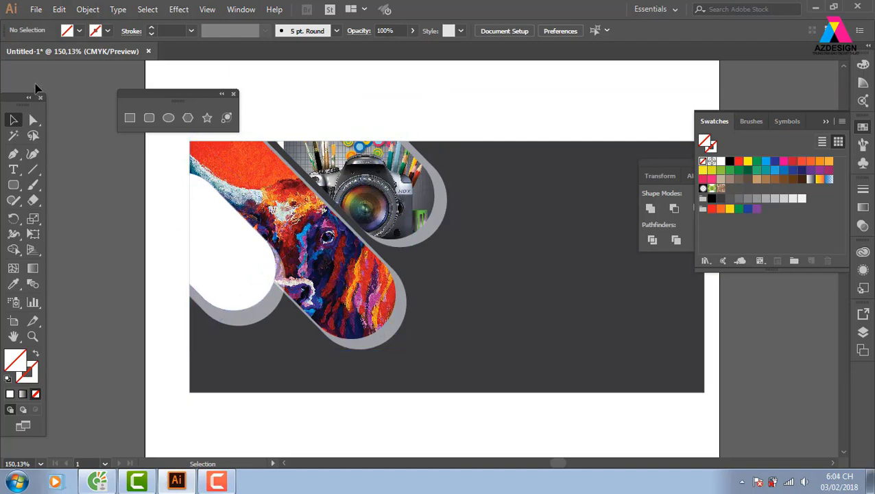
{"action": "left_click", "coordinate": [36, 9]}
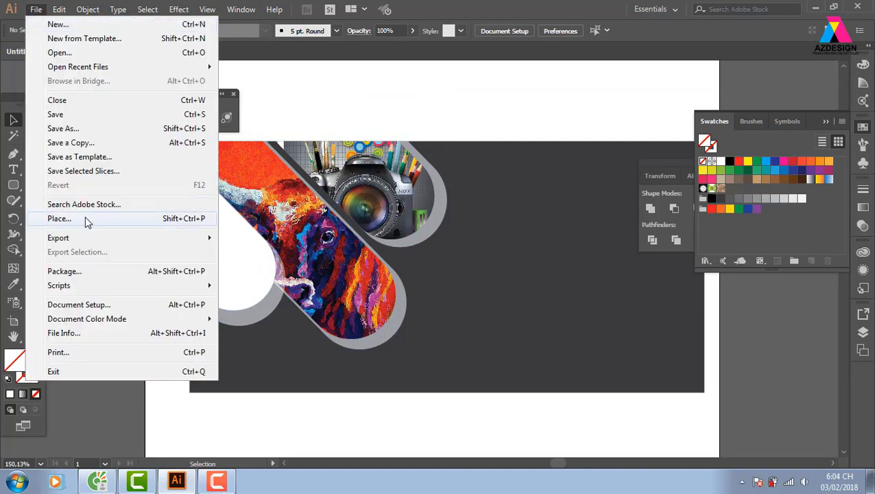
Place the photo of the designer at her desk over the left white shape
{"action": "left_click", "coordinate": [58, 218]}
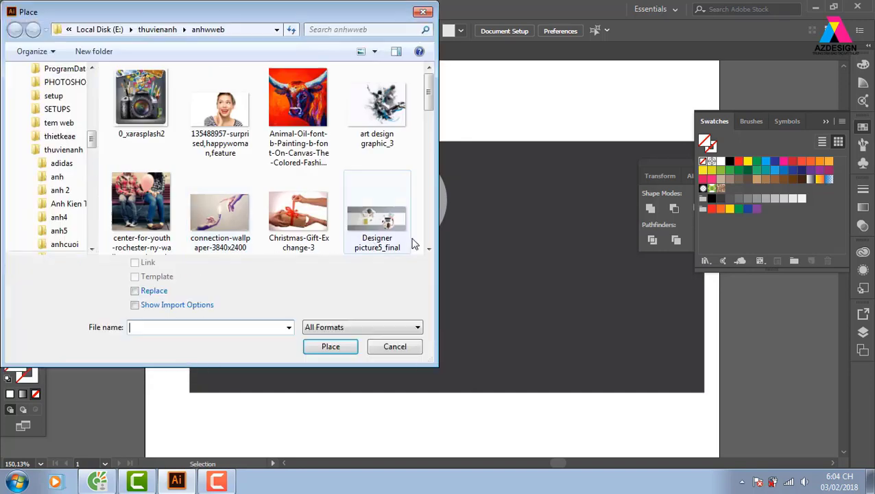
{"action": "left_click_drag", "start_coordinate": [426, 94], "coordinate": [430, 134]}
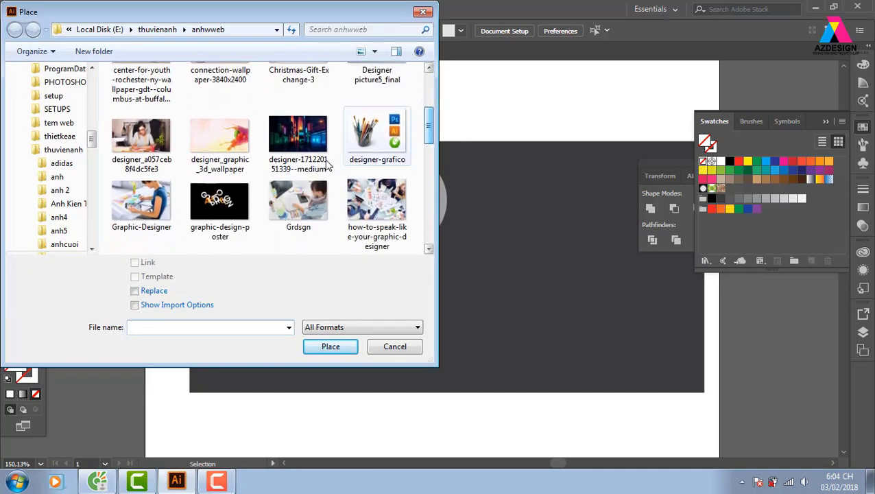
{"action": "left_click", "coordinate": [141, 137]}
{"action": "left_click", "coordinate": [330, 346]}
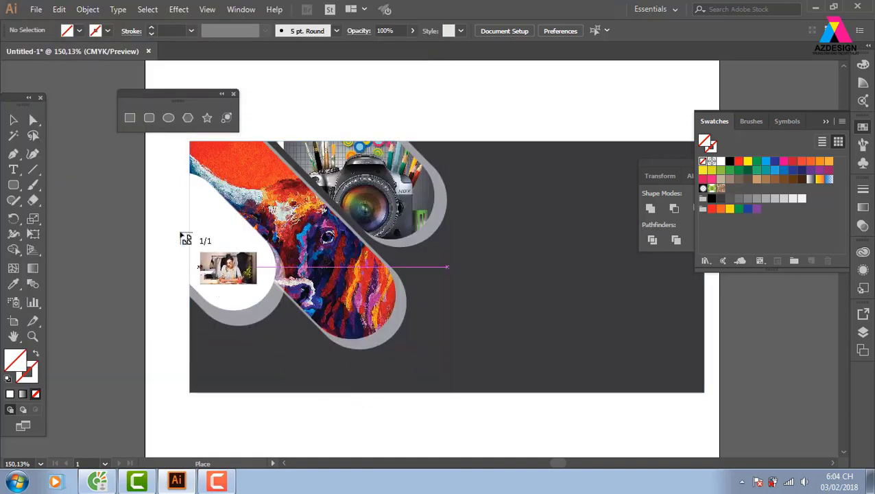
{"action": "left_click_drag", "start_coordinate": [153, 163], "coordinate": [432, 355]}
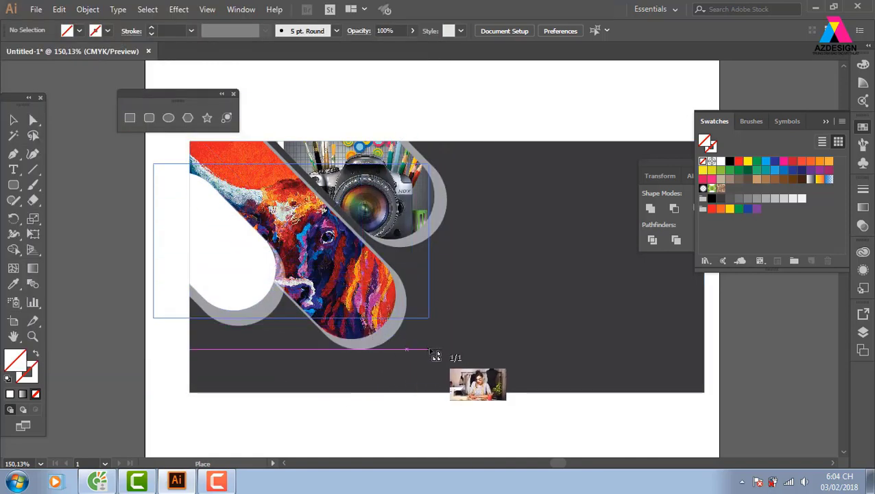
Send the designer photo to back, clip it into the left shape, and nudge it into position
{"action": "key", "text": "ctrl+shift+bracketleft"}
{"action": "left_click", "coordinate": [250, 297], "text": "shift"}
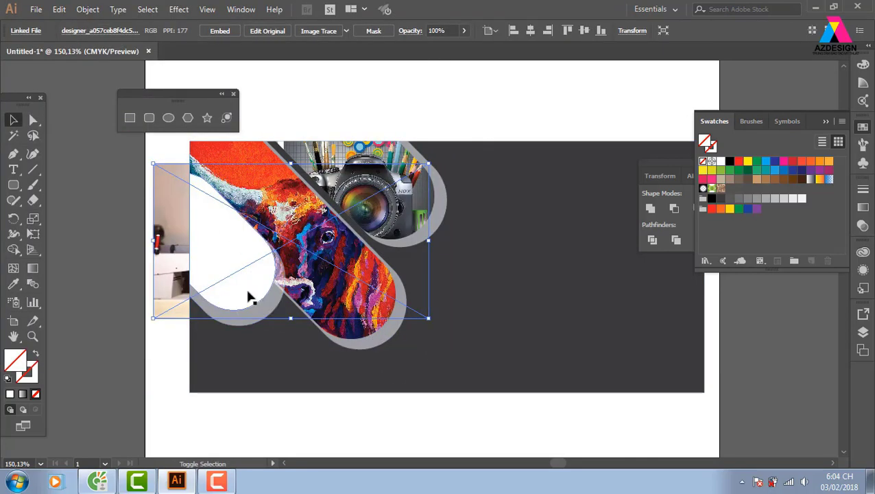
{"action": "key", "text": "ctrl+7"}
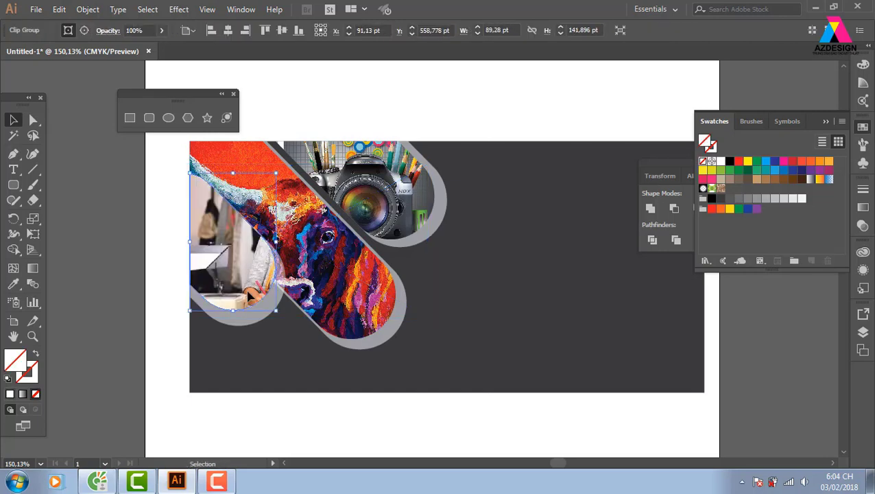
{"action": "double_click", "coordinate": [255, 289]}
{"action": "mouse_move", "coordinate": [255, 290]}
{"action": "left_mouse_down"}
{"action": "mouse_move", "coordinate": [243, 272]}
{"action": "mouse_move", "coordinate": [250, 295]}
{"action": "left_mouse_up"}
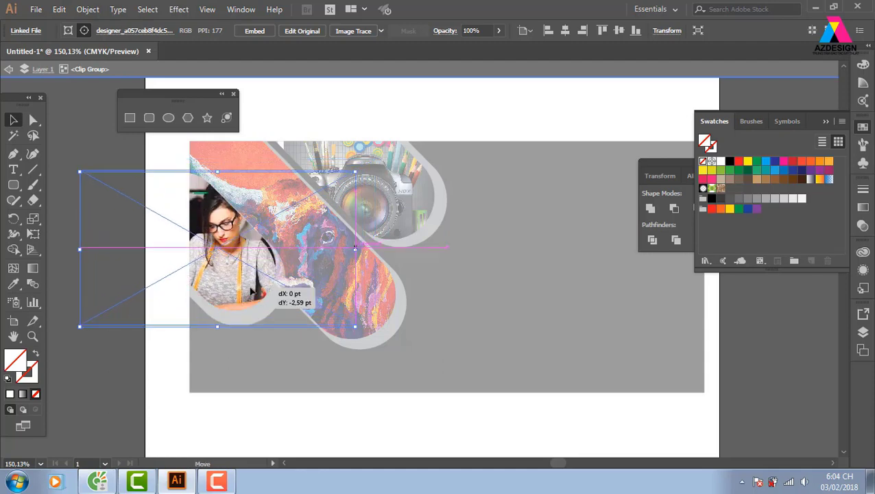
{"action": "double_click", "coordinate": [402, 127]}
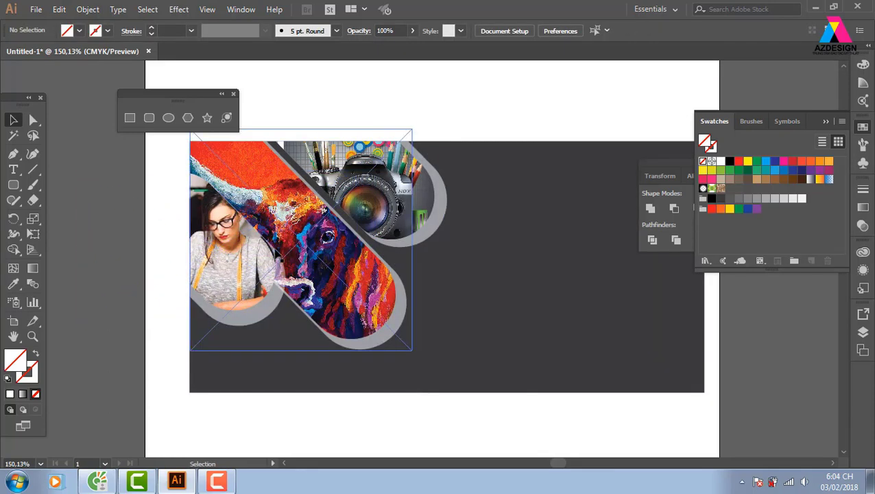
{"action": "key", "text": "super+e"}
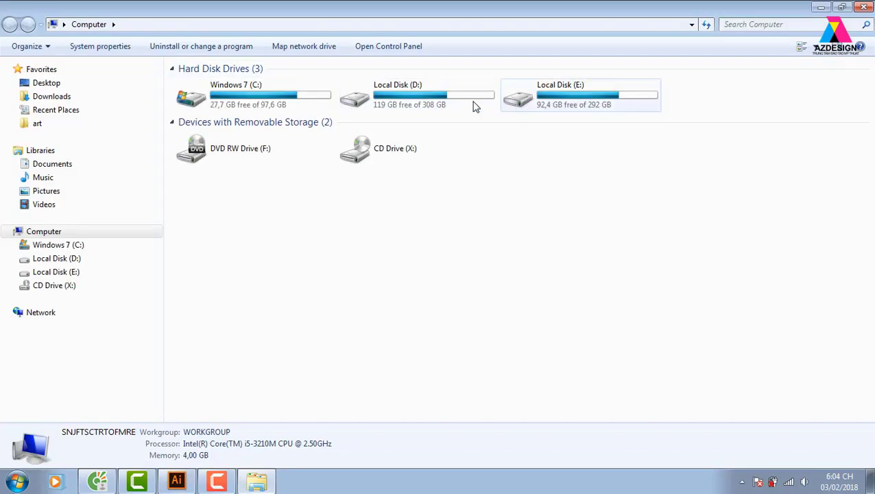
Browse to E:\thuvienanh\bocuc and look inside the hinhtron subfolder
{"action": "double_click", "coordinate": [623, 104]}
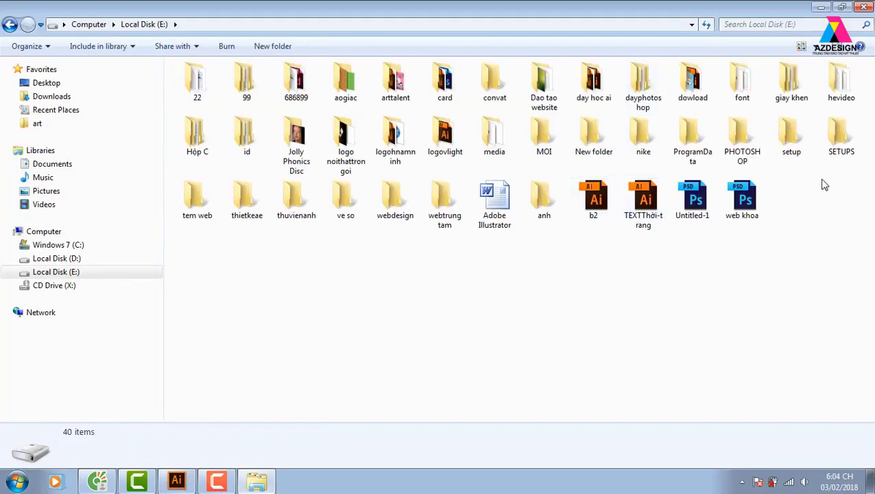
{"action": "double_click", "coordinate": [305, 204]}
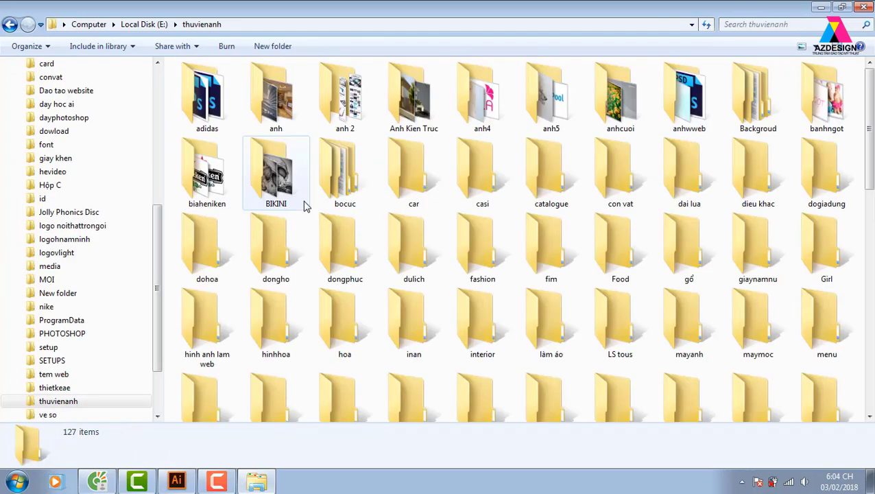
{"action": "left_click", "coordinate": [418, 192]}
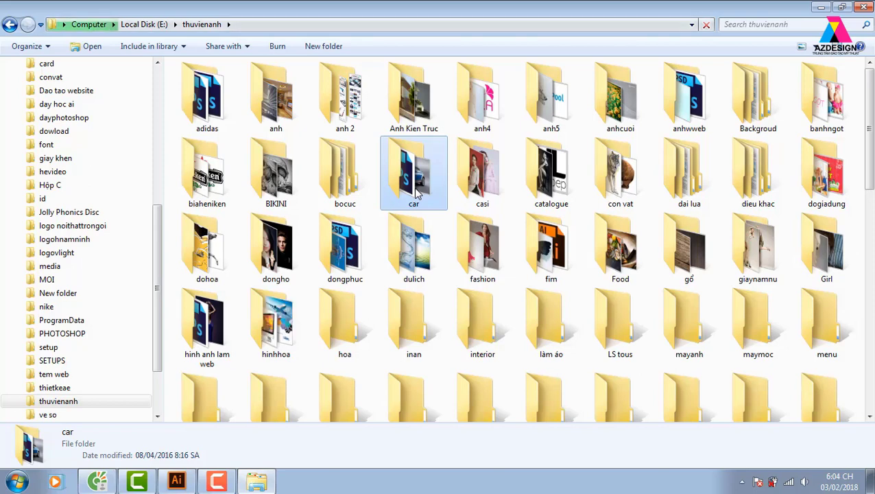
{"action": "left_click", "coordinate": [351, 195]}
{"action": "double_click", "coordinate": [352, 194]}
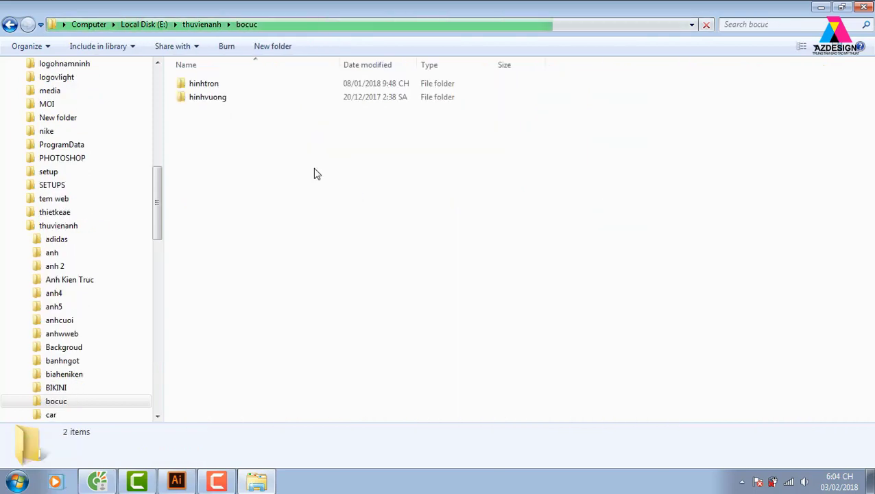
{"action": "double_click", "coordinate": [217, 83]}
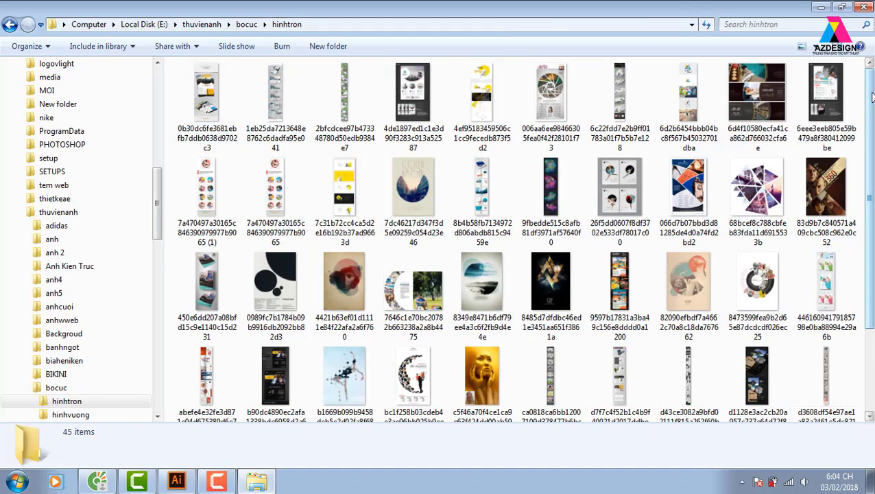
{"action": "left_click_drag", "start_coordinate": [872, 96], "coordinate": [871, 189]}
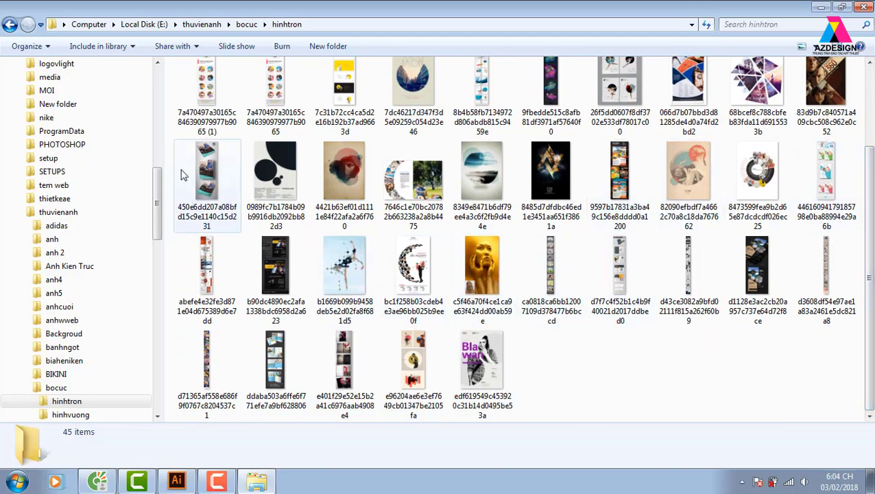
Go back, open the hinhvuong folder and view the pink fashion banner image
{"action": "left_click", "coordinate": [10, 24]}
{"action": "left_click", "coordinate": [214, 101]}
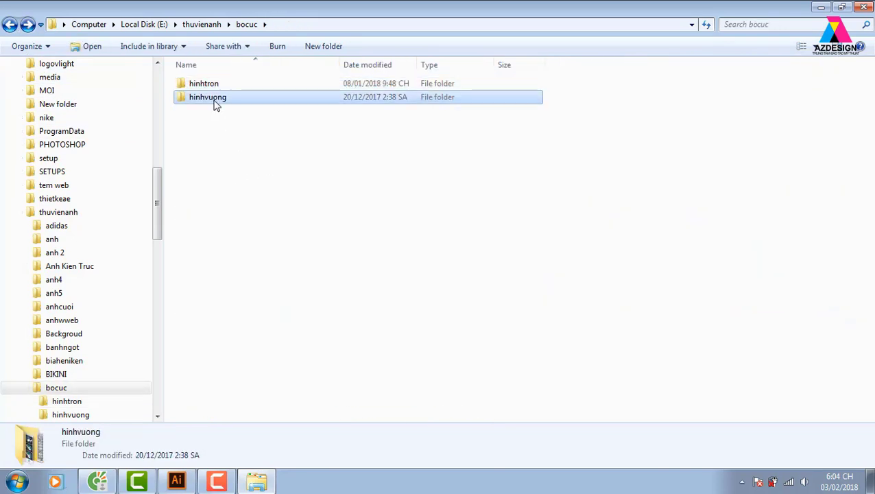
{"action": "double_click", "coordinate": [214, 100]}
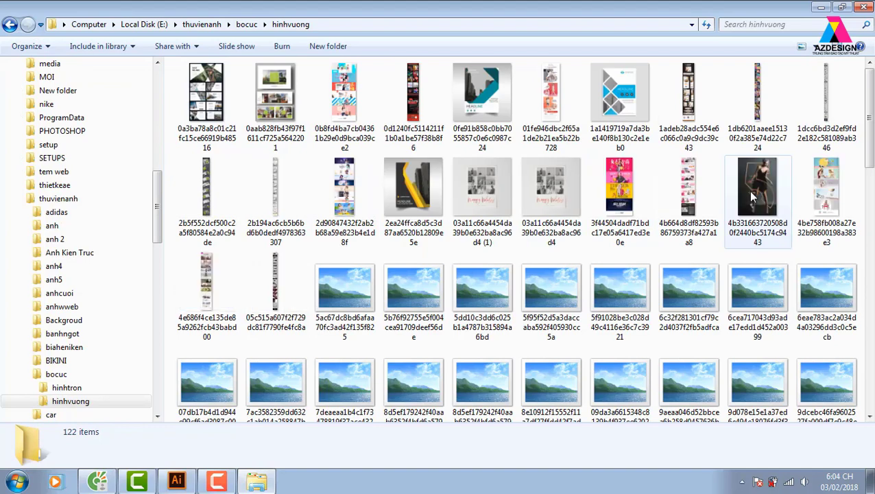
{"action": "left_click", "coordinate": [627, 189]}
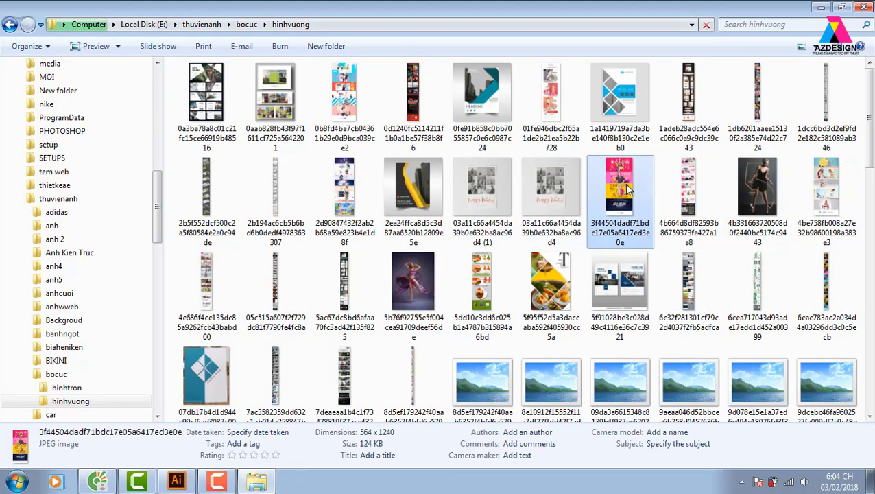
{"action": "double_click", "coordinate": [626, 190]}
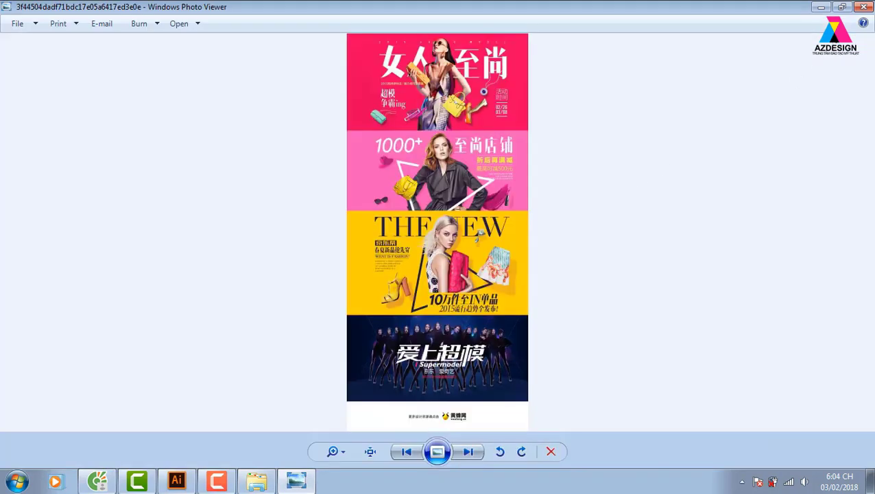
Browse the lingerie, fitness and following reference banners up to the colourful banner strip
{"action": "left_click", "coordinate": [865, 7]}
{"action": "double_click", "coordinate": [335, 198]}
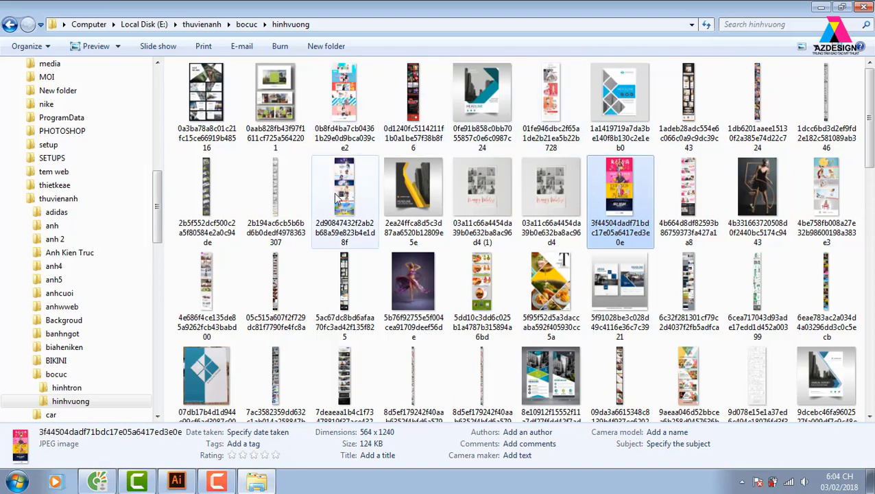
{"action": "left_click", "coordinate": [863, 7]}
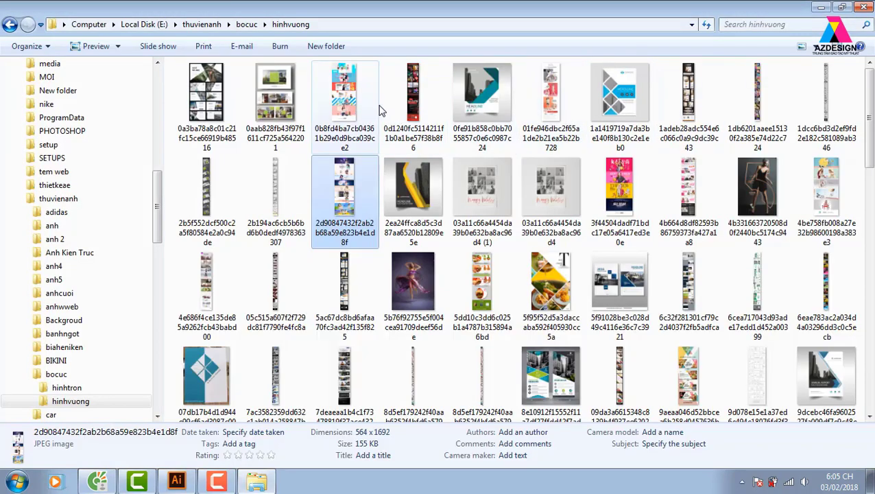
{"action": "double_click", "coordinate": [411, 103]}
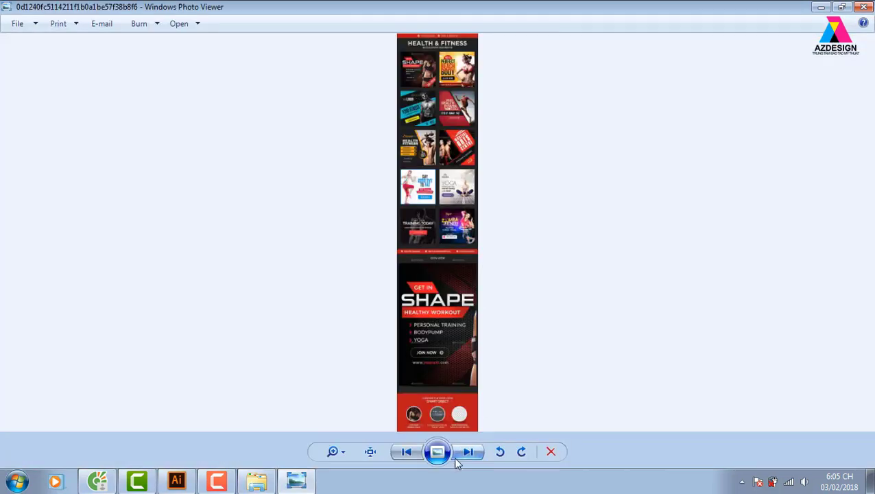
{"action": "left_click", "coordinate": [468, 452]}
{"action": "left_click", "coordinate": [469, 454]}
{"action": "left_click", "coordinate": [469, 454]}
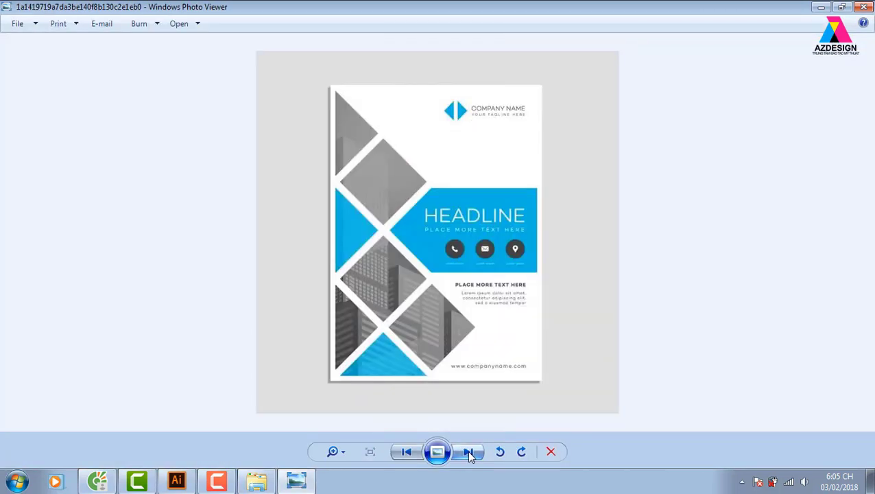
{"action": "left_click", "coordinate": [469, 452]}
{"action": "left_click", "coordinate": [468, 453]}
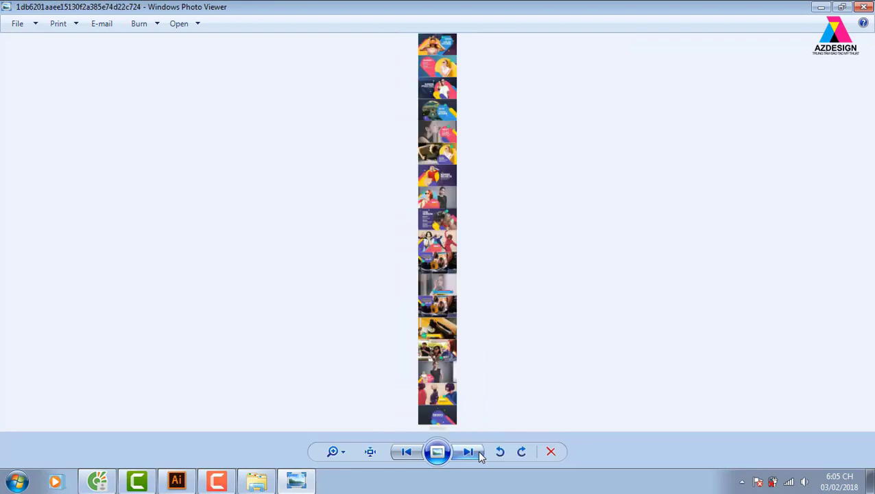
View the banner strip at actual size and pan to the Travel in Paris and NEXT 22.00 banners
{"action": "left_click", "coordinate": [370, 451]}
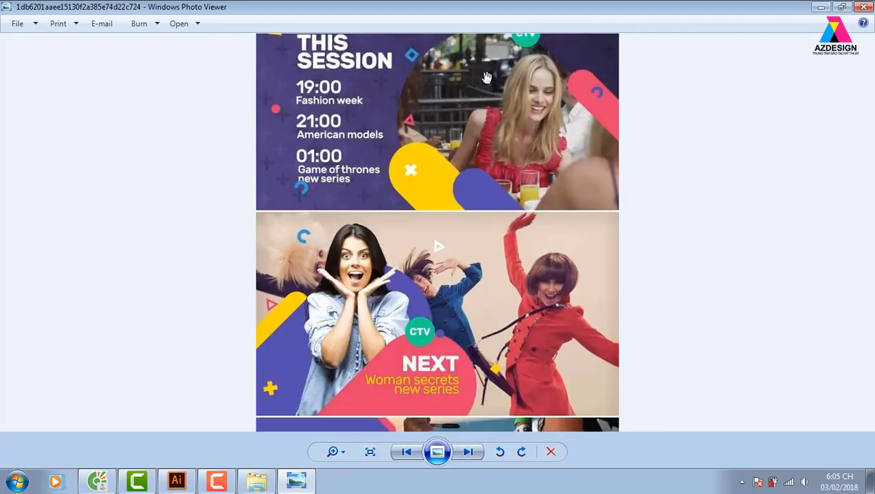
{"action": "left_click_drag", "start_coordinate": [411, 171], "coordinate": [404, 429]}
{"action": "left_click_drag", "start_coordinate": [439, 137], "coordinate": [446, 261]}
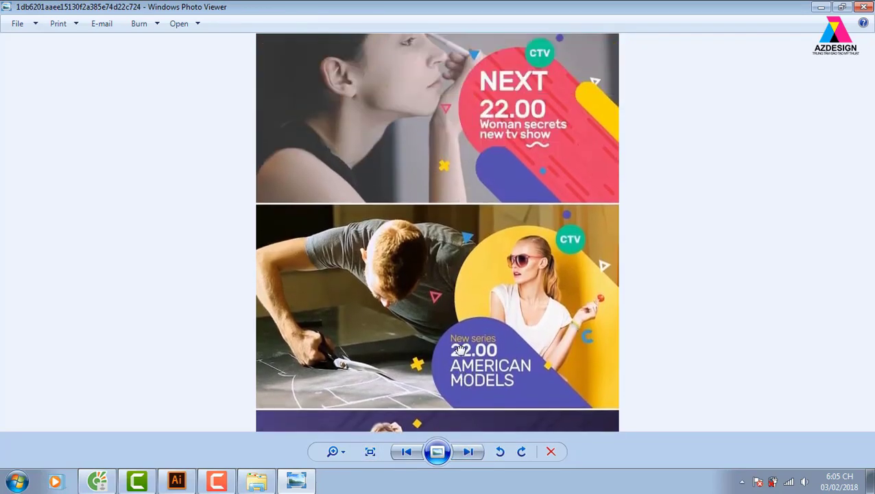
{"action": "mouse_move", "coordinate": [483, 196]}
{"action": "left_mouse_down"}
{"action": "mouse_move", "coordinate": [491, 277]}
{"action": "mouse_move", "coordinate": [478, 416]}
{"action": "left_mouse_up"}
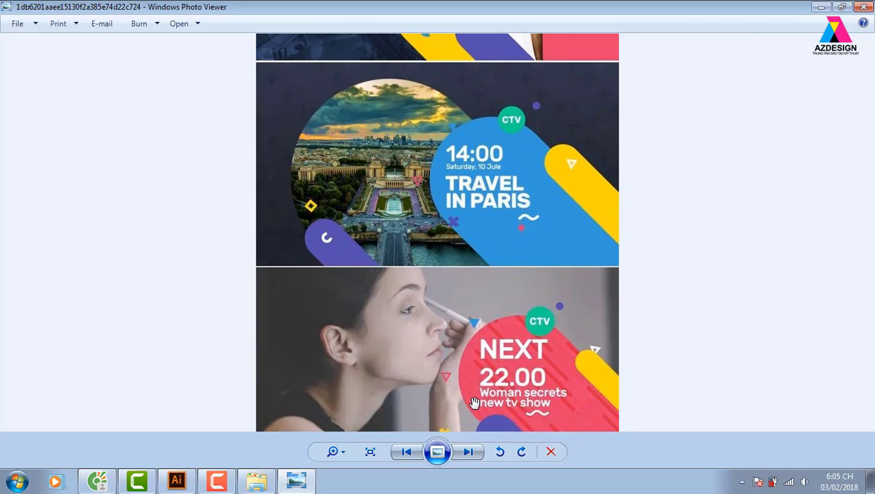
{"action": "left_click_drag", "start_coordinate": [555, 304], "coordinate": [535, 100]}
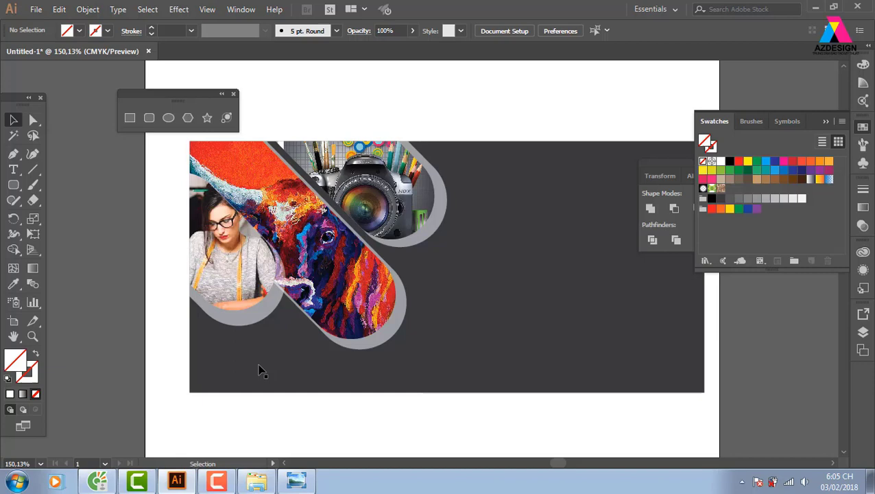
Deselect the masked group in Illustrator, then pan the strip to the THIS SESSION and Saturday banners
{"action": "left_click", "coordinate": [176, 480]}
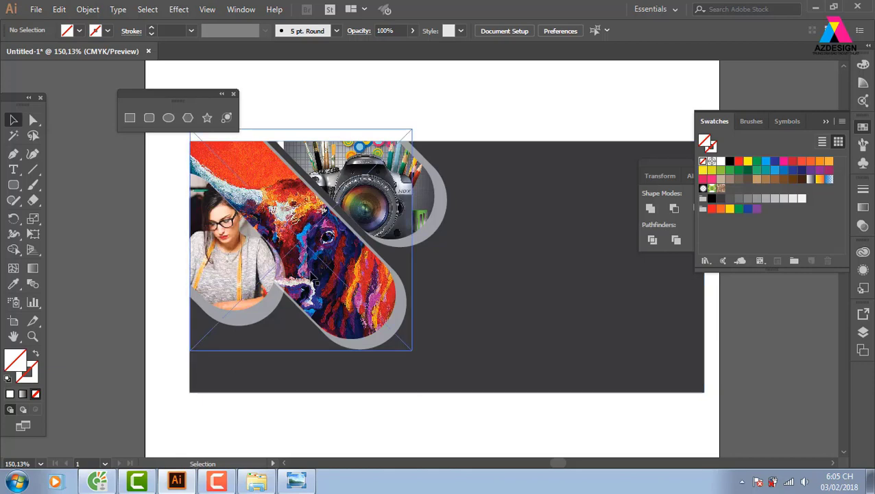
{"action": "left_click", "coordinate": [220, 419]}
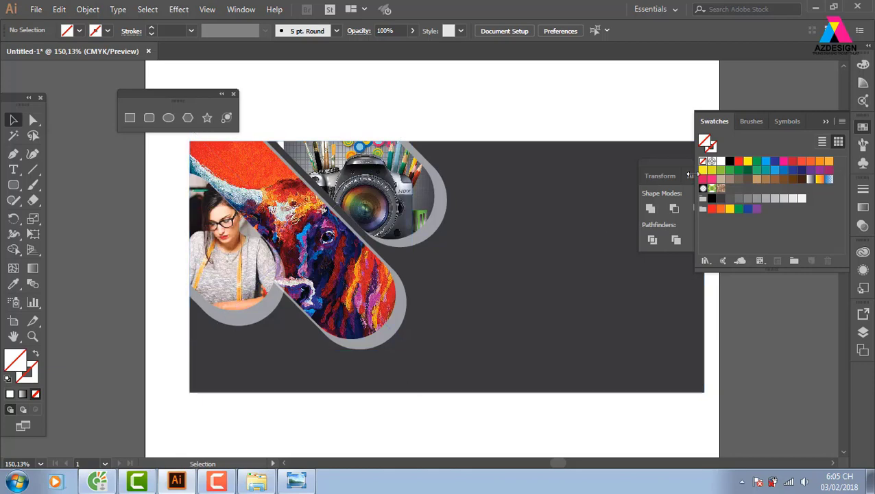
{"action": "left_click", "coordinate": [302, 482]}
{"action": "left_click_drag", "start_coordinate": [478, 334], "coordinate": [477, 108]}
{"action": "left_click_drag", "start_coordinate": [483, 317], "coordinate": [485, 62]}
{"action": "left_click_drag", "start_coordinate": [482, 257], "coordinate": [494, 199]}
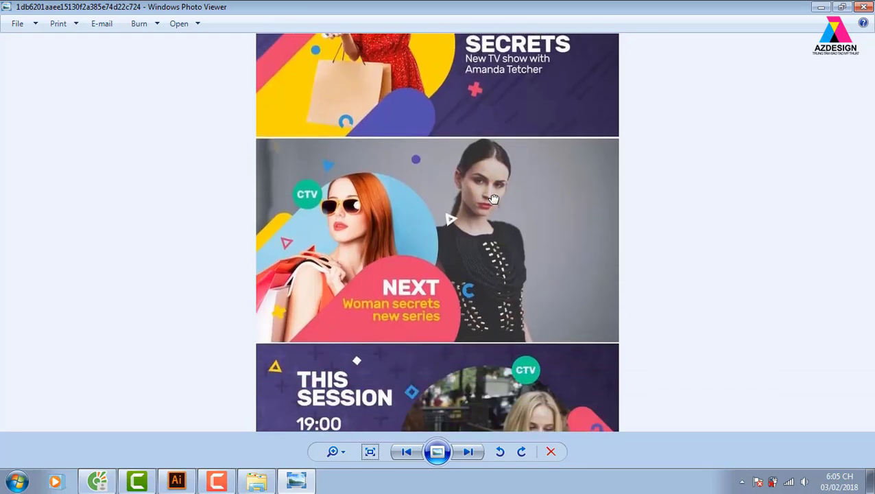
{"action": "left_click_drag", "start_coordinate": [470, 275], "coordinate": [480, 183]}
{"action": "left_click_drag", "start_coordinate": [524, 386], "coordinate": [530, 198]}
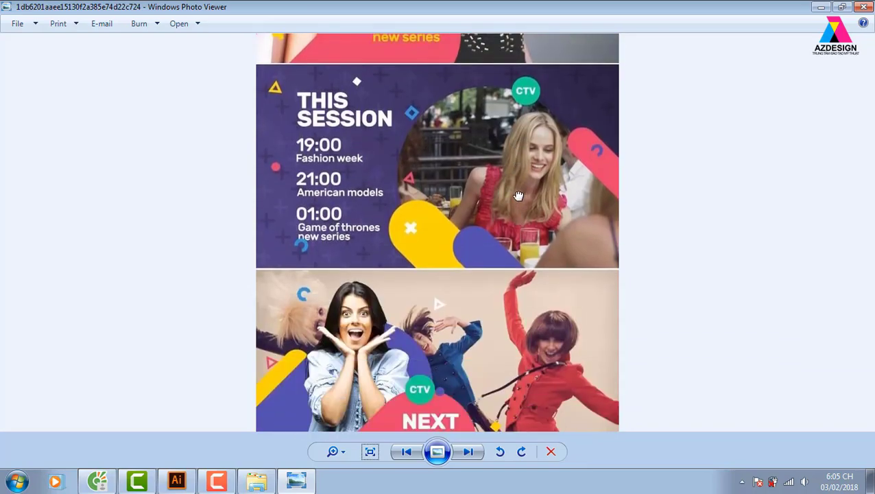
{"action": "left_click_drag", "start_coordinate": [507, 341], "coordinate": [526, 75]}
{"action": "left_click_drag", "start_coordinate": [526, 391], "coordinate": [521, 213]}
{"action": "left_click_drag", "start_coordinate": [480, 411], "coordinate": [463, 240]}
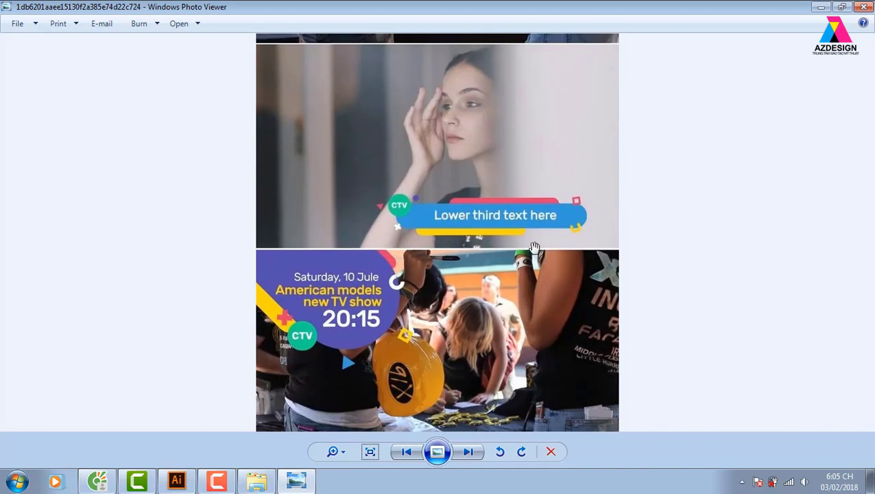
Pan through the Next Fashion week and Now Shoping with Amanda banners, then return to Illustrator
{"action": "left_click_drag", "start_coordinate": [500, 325], "coordinate": [503, 139]}
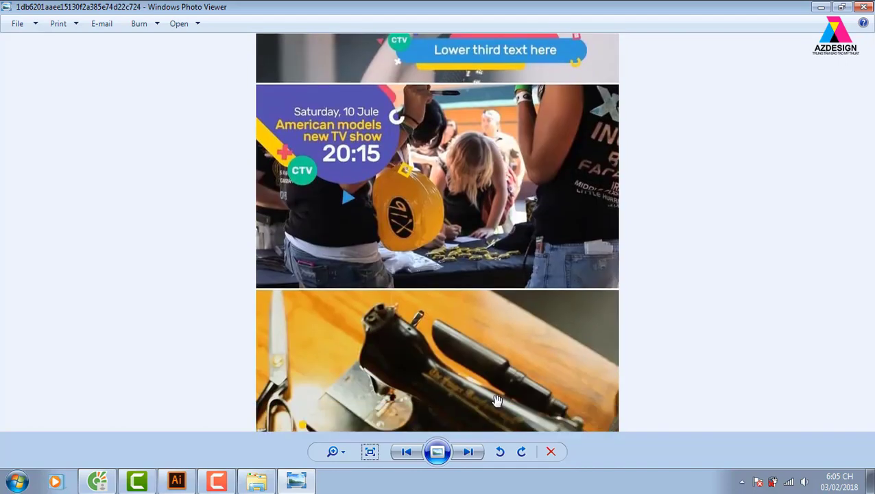
{"action": "left_click_drag", "start_coordinate": [511, 412], "coordinate": [508, 253]}
{"action": "left_click_drag", "start_coordinate": [507, 384], "coordinate": [504, 249]}
{"action": "left_click_drag", "start_coordinate": [466, 412], "coordinate": [460, 327]}
{"action": "left_click_drag", "start_coordinate": [452, 363], "coordinate": [456, 204]}
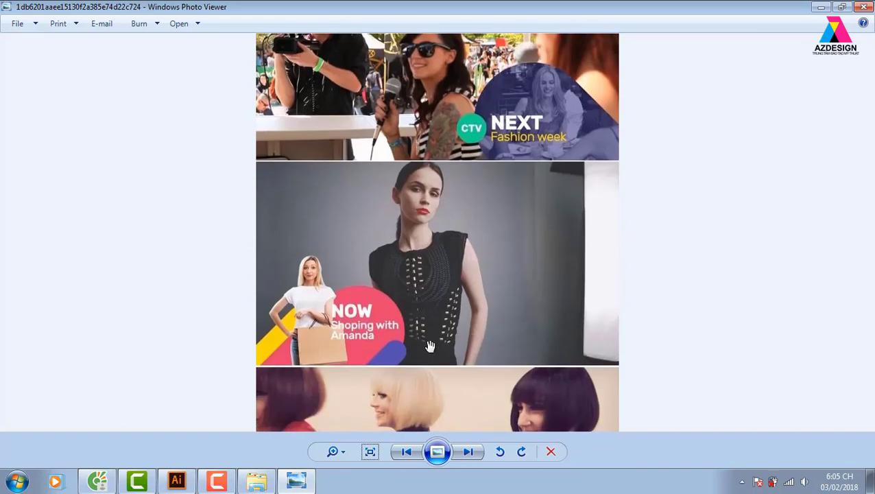
{"action": "left_click_drag", "start_coordinate": [467, 411], "coordinate": [465, 294]}
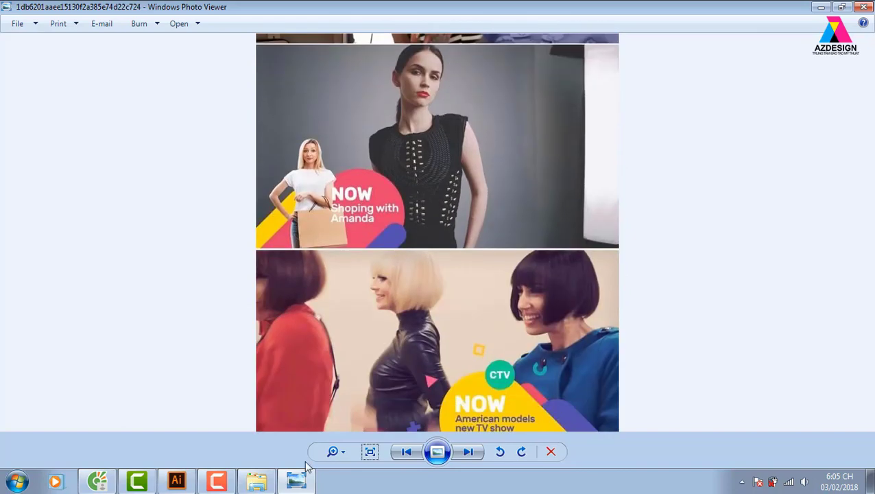
{"action": "left_click", "coordinate": [181, 483]}
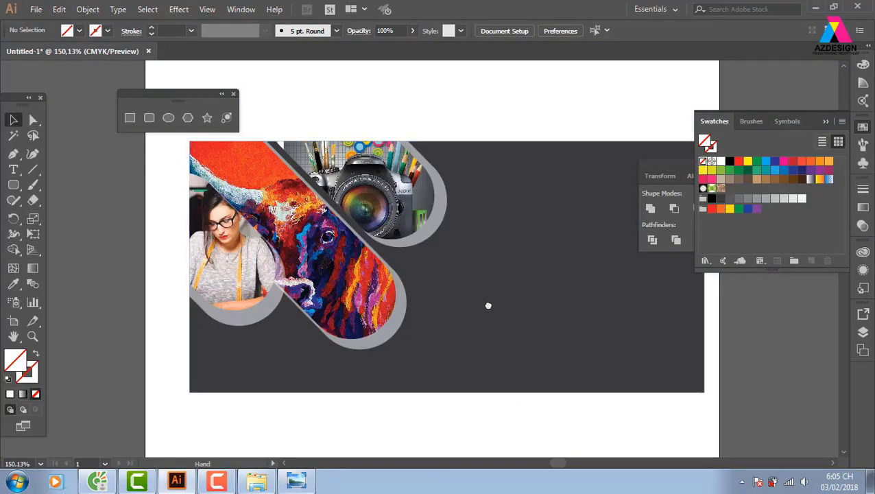
Duplicate the dark banner below and draw a white rounded square on it
{"action": "mouse_move", "coordinate": [490, 307]}
{"action": "left_mouse_down"}
{"action": "mouse_move", "coordinate": [475, 165]}
{"action": "mouse_move", "coordinate": [473, 432]}
{"action": "left_mouse_up"}
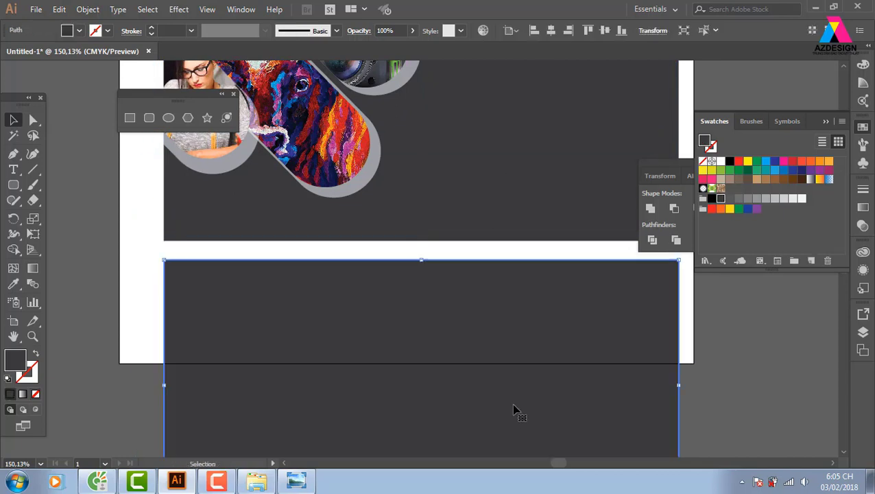
{"action": "left_click_drag", "start_coordinate": [514, 408], "coordinate": [488, 297]}
{"action": "left_click", "coordinate": [149, 117]}
{"action": "key", "text": "ctrl+shift+a"}
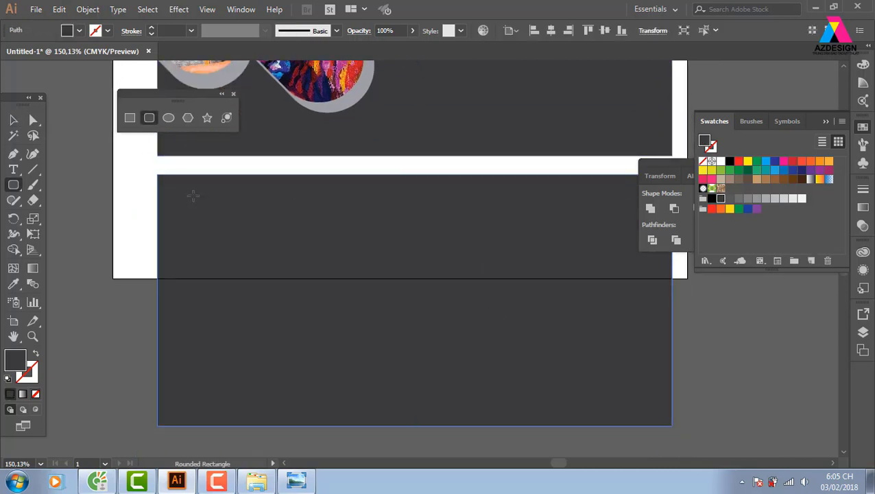
{"action": "mouse_move", "coordinate": [172, 185]}
{"action": "left_mouse_down"}
{"action": "mouse_move", "coordinate": [239, 236]}
{"action": "mouse_move", "coordinate": [259, 269]}
{"action": "left_mouse_up"}
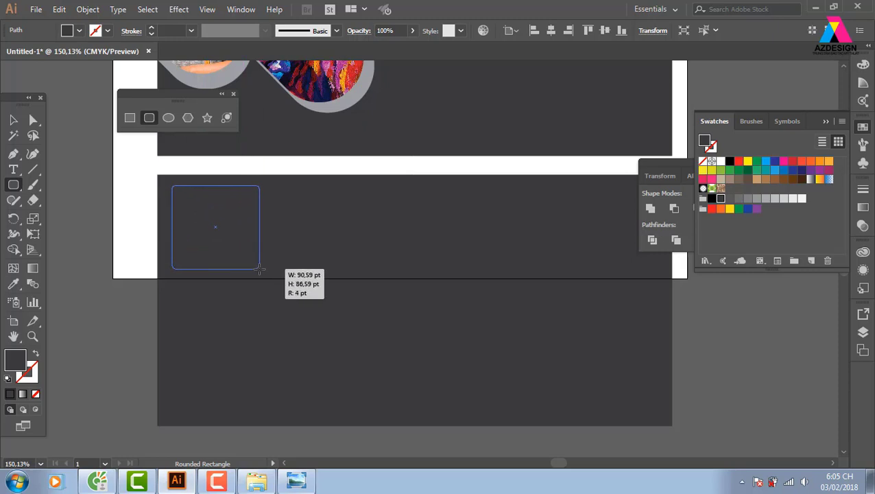
{"action": "mouse_move", "coordinate": [259, 269]}
{"action": "left_mouse_down"}
{"action": "mouse_move", "coordinate": [211, 228]}
{"action": "mouse_move", "coordinate": [227, 239]}
{"action": "left_mouse_up"}
{"action": "left_click", "coordinate": [720, 161]}
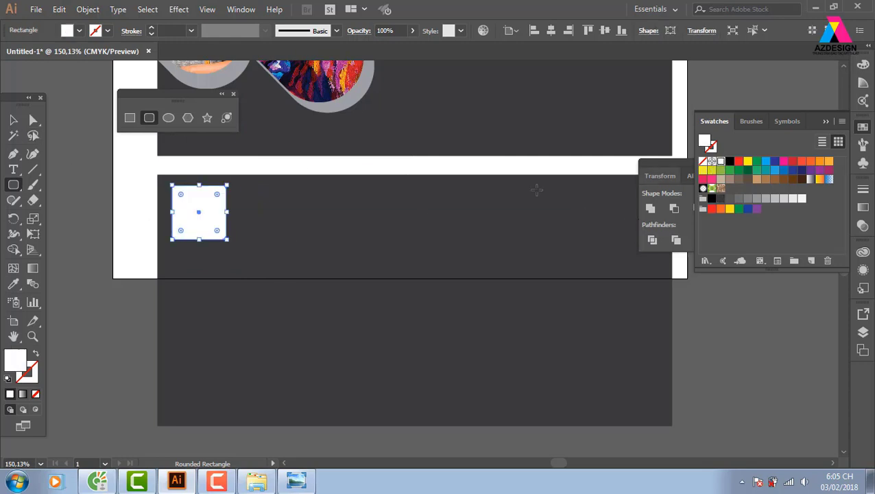
Alt-copy the square sideways and repeat with Ctrl+D to make a row of six
{"action": "left_click", "coordinate": [14, 120]}
{"action": "left_click", "coordinate": [80, 184]}
{"action": "left_click_drag", "start_coordinate": [191, 226], "coordinate": [249, 224]}
{"action": "left_click_drag", "start_coordinate": [249, 225], "coordinate": [251, 224]}
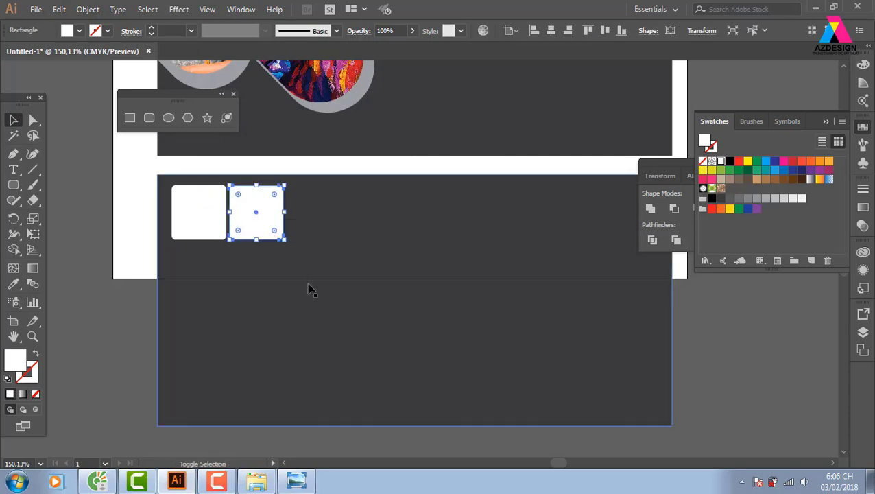
{"action": "key", "text": "ctrl+d"}
{"action": "key", "text": "ctrl+d"}
{"action": "key", "text": "ctrl+d"}
{"action": "key", "text": "ctrl+d"}
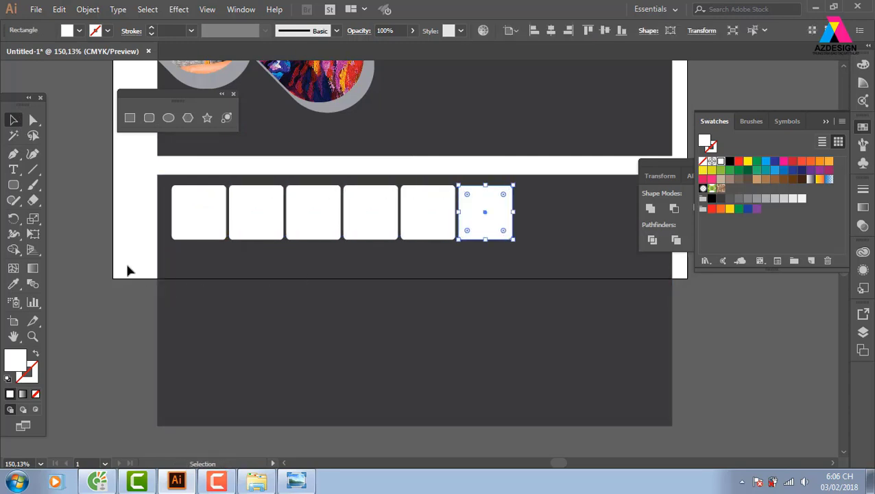
Copy the row of six downward and repeat twice for four rows total
{"action": "left_click_drag", "start_coordinate": [135, 286], "coordinate": [547, 224]}
{"action": "left_click", "coordinate": [482, 260], "text": "shift"}
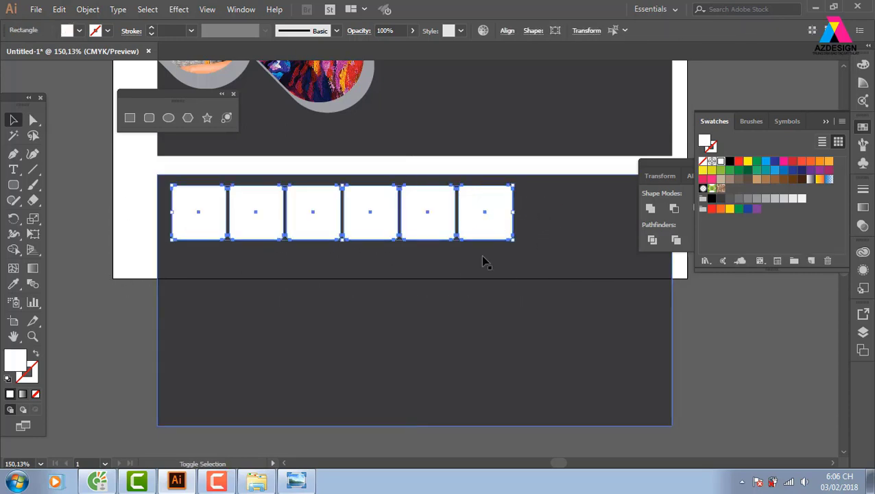
{"action": "left_click_drag", "start_coordinate": [469, 210], "coordinate": [462, 267]}
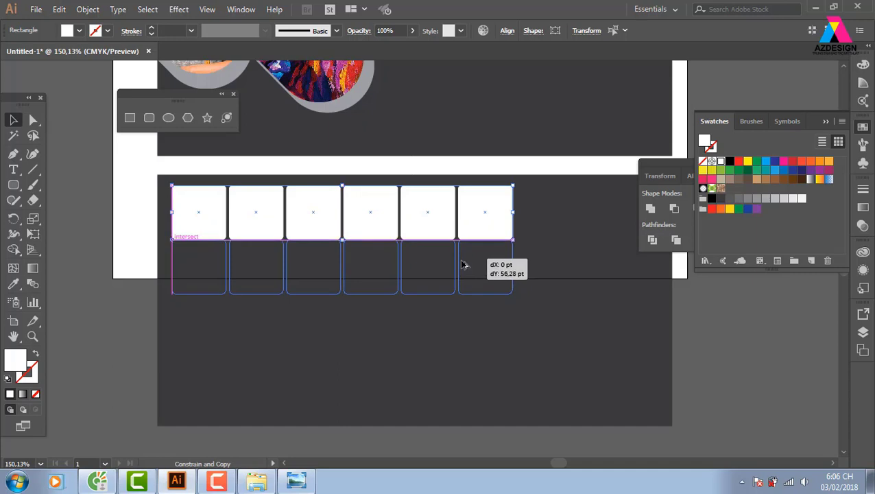
{"action": "left_click_drag", "start_coordinate": [463, 268], "coordinate": [463, 267]}
{"action": "key", "text": "ctrl+d"}
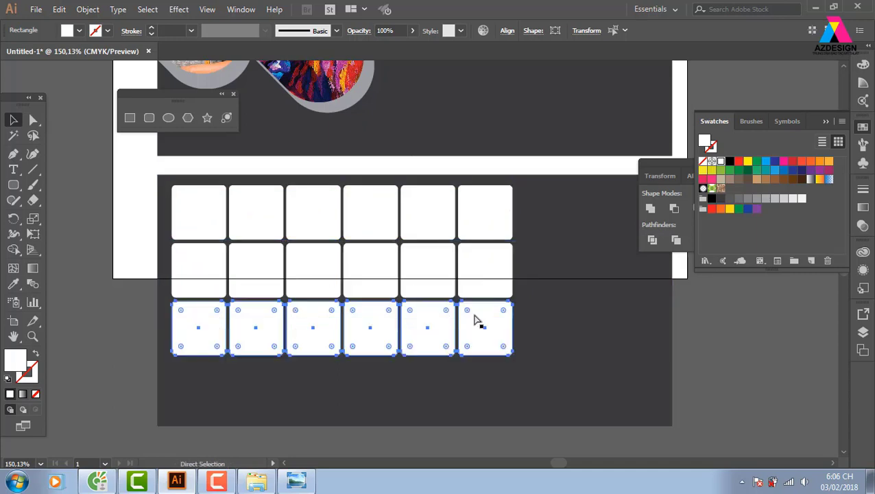
{"action": "key", "text": "ctrl+d"}
Delete three of the rounded squares from the lower banner's grid
{"action": "scroll", "coordinate": [384, 370], "scroll_direction": "down", "scroll_amount": 2}
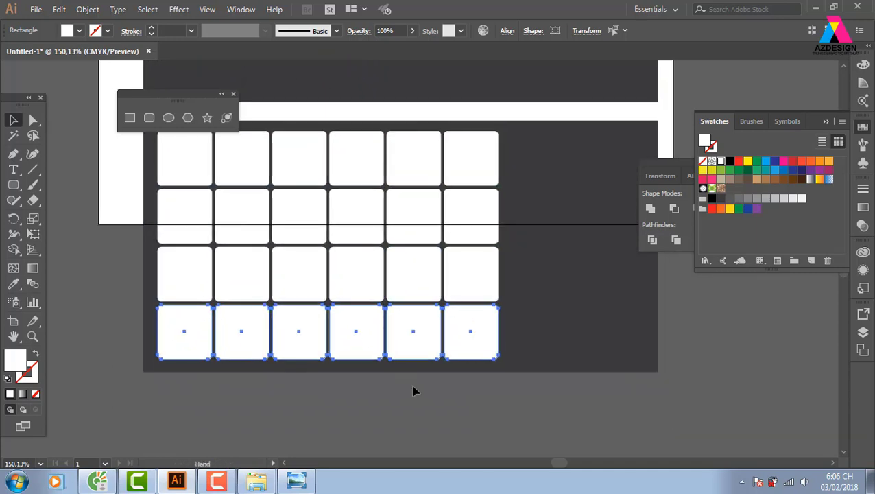
{"action": "left_click", "coordinate": [414, 388]}
{"action": "left_click", "coordinate": [421, 324]}
{"action": "key", "text": "Delete"}
{"action": "left_click", "coordinate": [418, 165]}
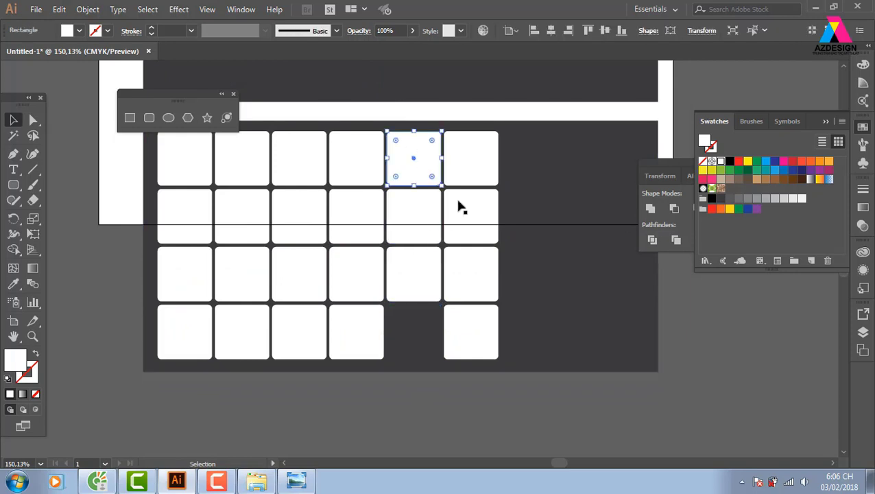
{"action": "key", "text": "Delete"}
{"action": "left_click", "coordinate": [480, 288]}
{"action": "key", "text": "Delete"}
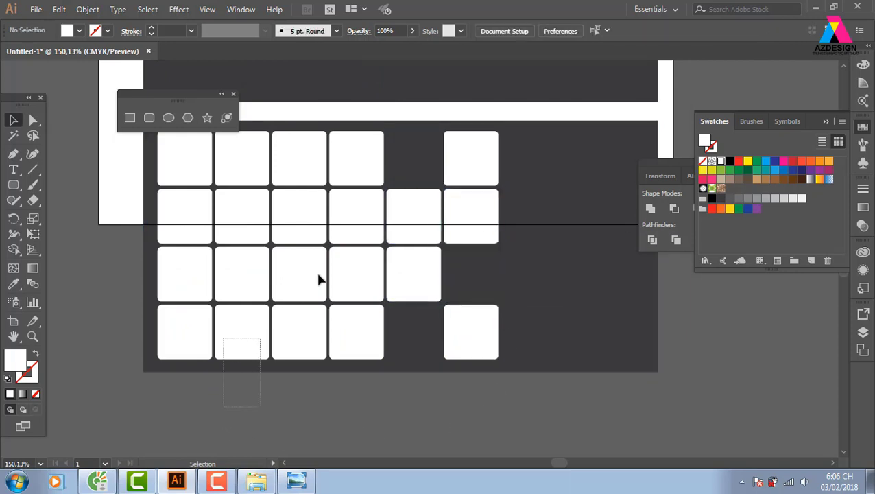
Select the rounded-square grid and rotate it 45° into a diamond pattern
{"action": "left_click_drag", "start_coordinate": [225, 410], "coordinate": [504, 152]}
{"action": "left_click", "coordinate": [174, 442]}
{"action": "mouse_move", "coordinate": [174, 442]}
{"action": "left_mouse_down"}
{"action": "mouse_move", "coordinate": [519, 173]}
{"action": "mouse_move", "coordinate": [444, 266]}
{"action": "mouse_move", "coordinate": [465, 297]}
{"action": "mouse_move", "coordinate": [430, 363]}
{"action": "mouse_move", "coordinate": [466, 345]}
{"action": "mouse_move", "coordinate": [561, 360]}
{"action": "mouse_move", "coordinate": [523, 347]}
{"action": "mouse_move", "coordinate": [539, 353]}
{"action": "left_mouse_up"}
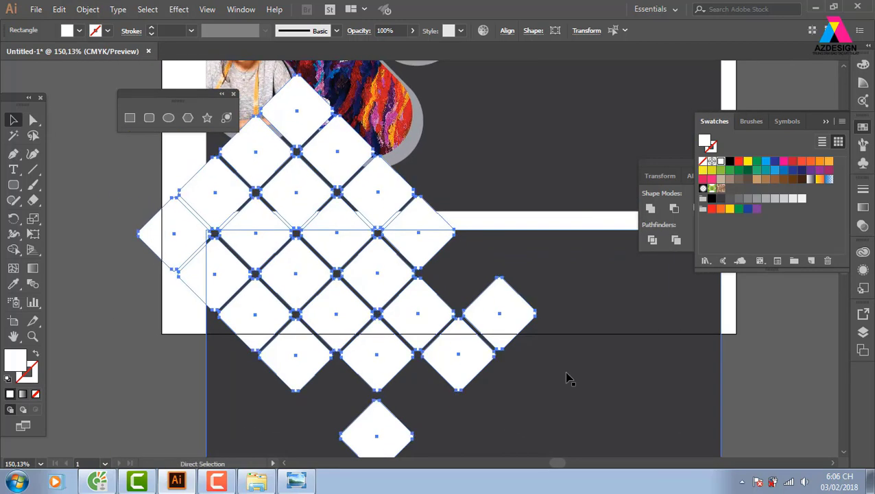
{"action": "key", "text": "v"}
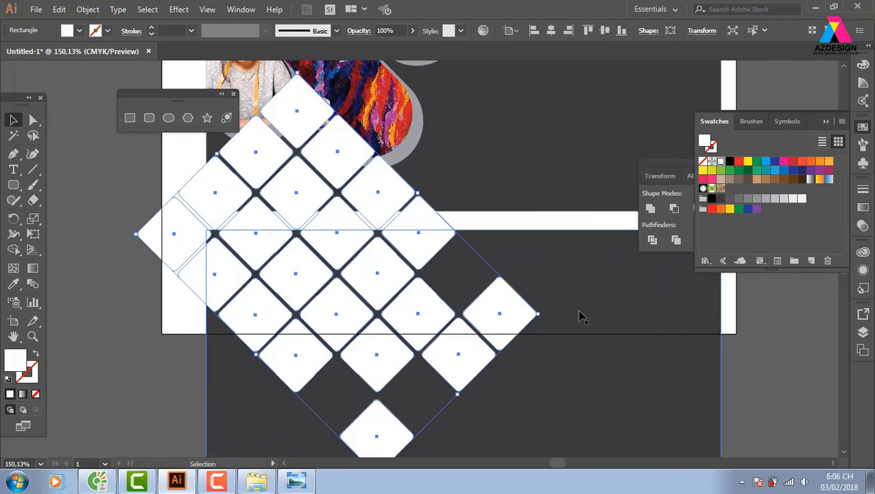
Trim the diamond pieces sticking past the banner's top and left edges using Shape Builder
{"action": "left_click", "coordinate": [597, 302], "text": "shift"}
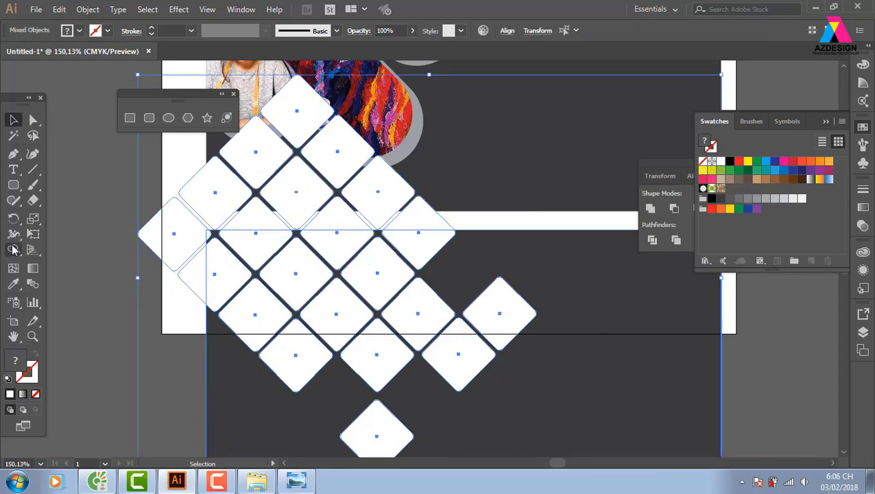
{"action": "left_click", "coordinate": [14, 250]}
{"action": "mouse_move", "coordinate": [194, 284]}
{"action": "left_mouse_down"}
{"action": "mouse_move", "coordinate": [326, 216]}
{"action": "mouse_move", "coordinate": [396, 216]}
{"action": "mouse_move", "coordinate": [377, 172]}
{"action": "mouse_move", "coordinate": [297, 137]}
{"action": "mouse_move", "coordinate": [299, 109]}
{"action": "left_mouse_up"}
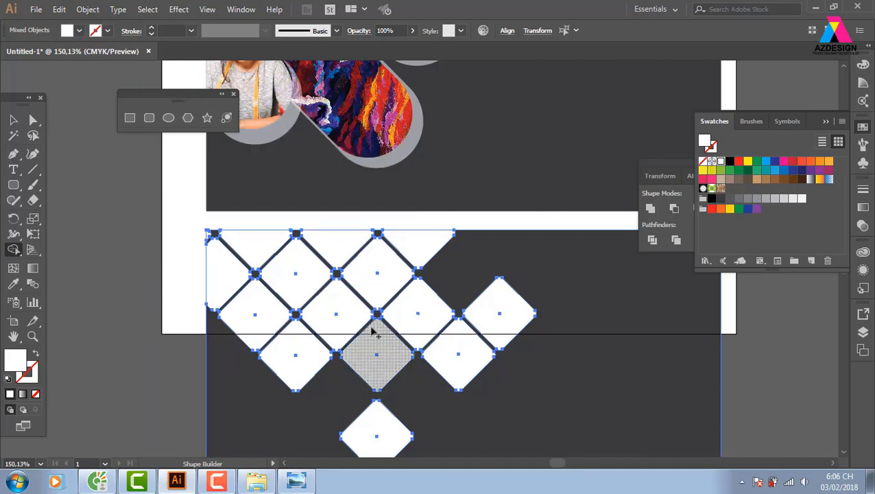
{"action": "left_click", "coordinate": [13, 120]}
Combine the trimmed white diamond group into a single compound path
{"action": "left_click", "coordinate": [91, 245]}
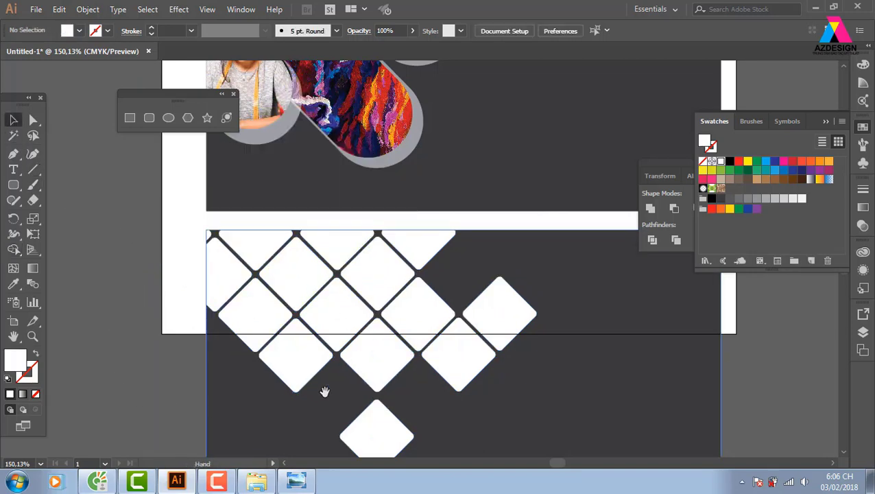
{"action": "left_click_drag", "start_coordinate": [325, 390], "coordinate": [250, 315]}
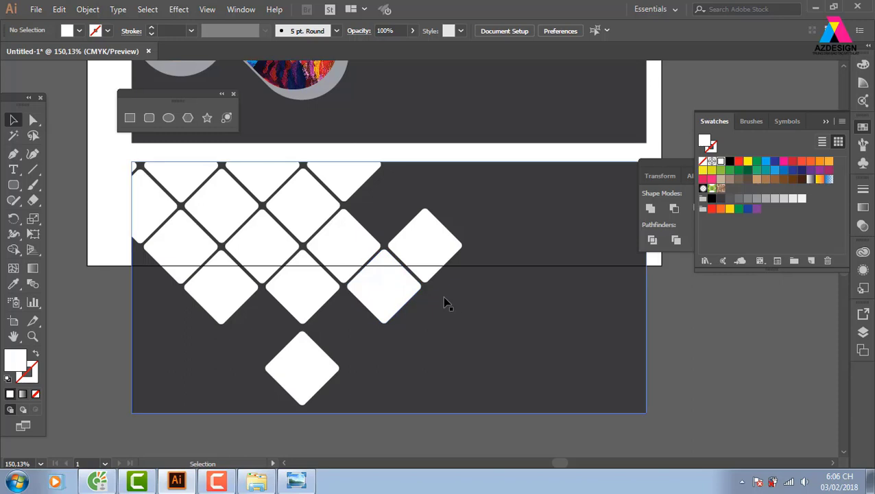
{"action": "left_click", "coordinate": [259, 265]}
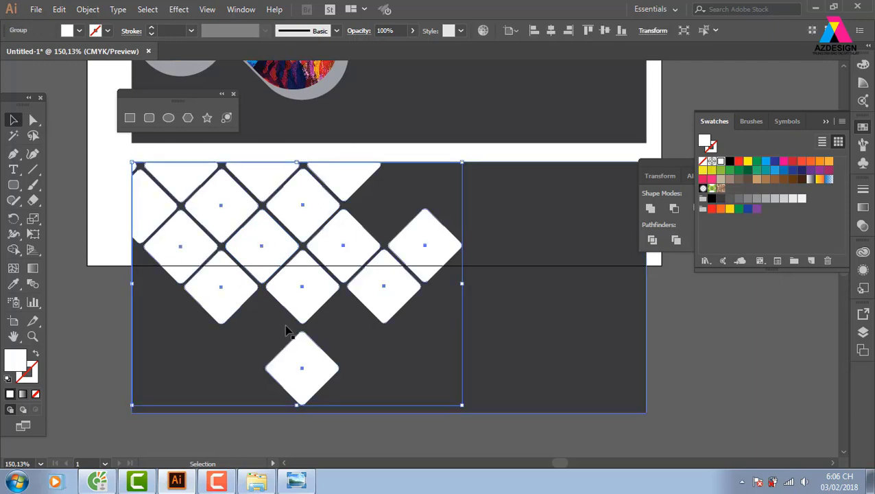
{"action": "right_click", "coordinate": [273, 256]}
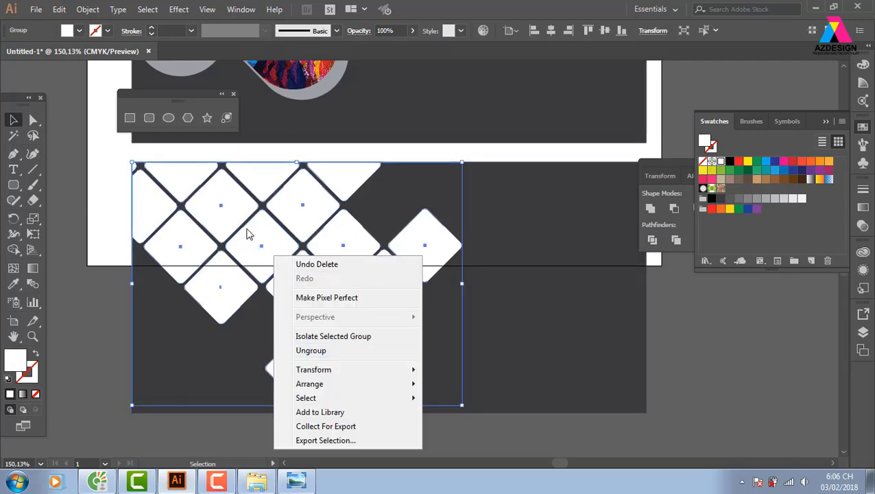
{"action": "left_click", "coordinate": [255, 266]}
{"action": "left_click", "coordinate": [92, 10]}
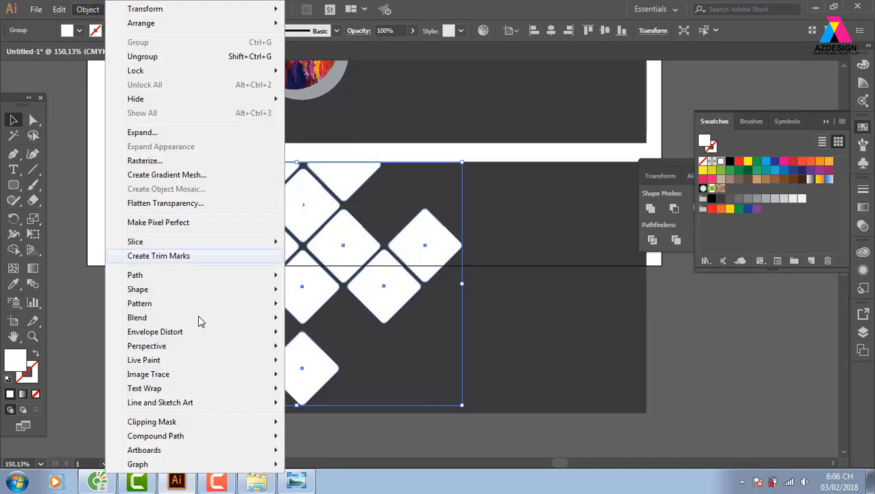
{"action": "mouse_move", "coordinate": [155, 436]}
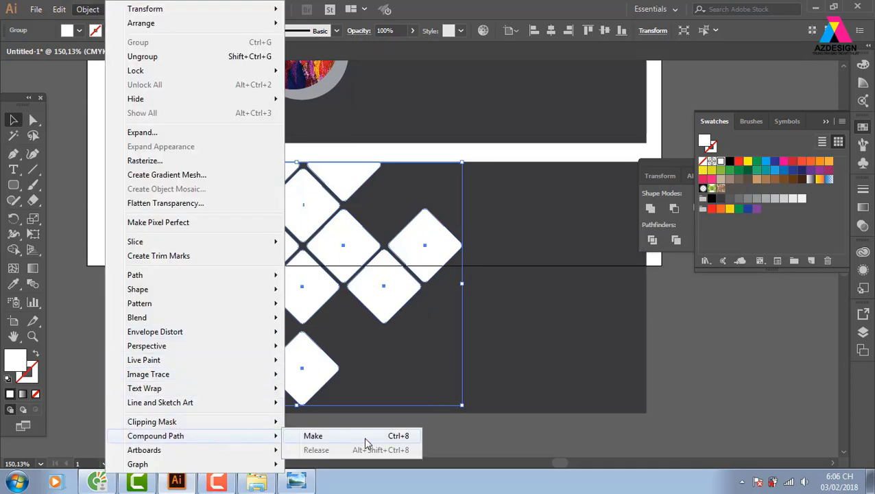
{"action": "left_click", "coordinate": [302, 434]}
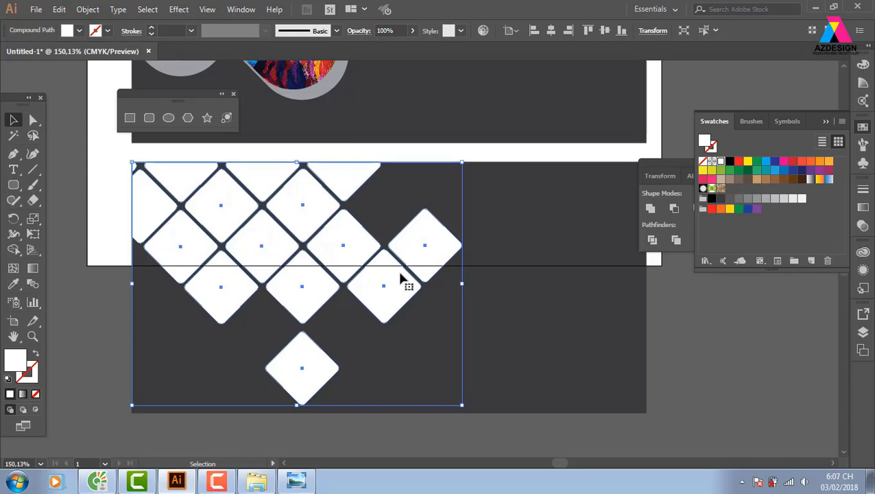
{"action": "left_click", "coordinate": [42, 9]}
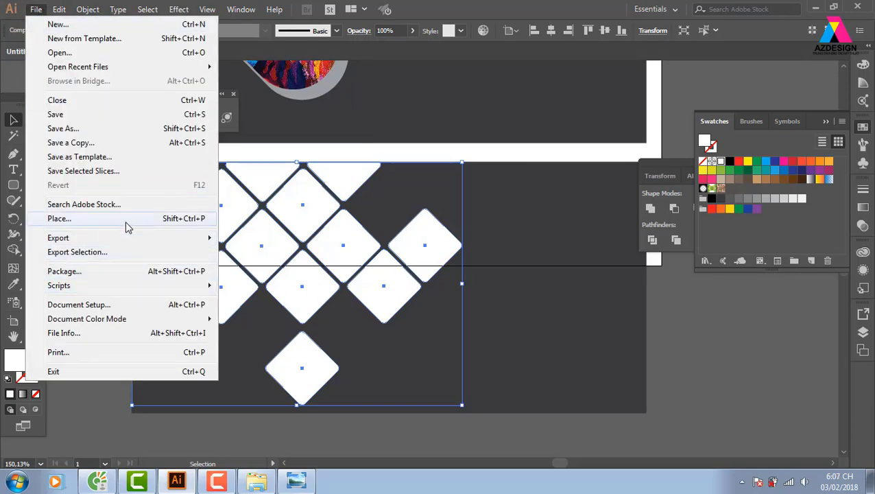
Place the SURPRISE.jpg photo into the document
{"action": "left_click", "coordinate": [126, 221]}
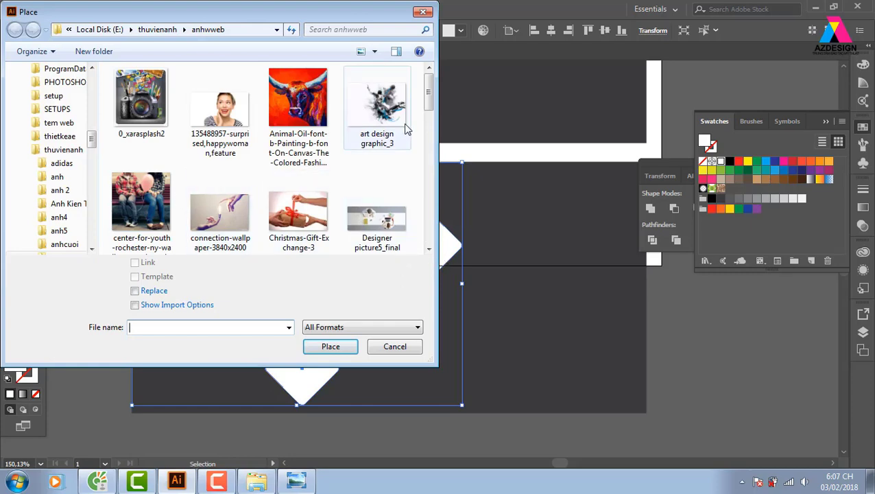
{"action": "left_click_drag", "start_coordinate": [428, 99], "coordinate": [428, 196]}
{"action": "left_click", "coordinate": [376, 157]}
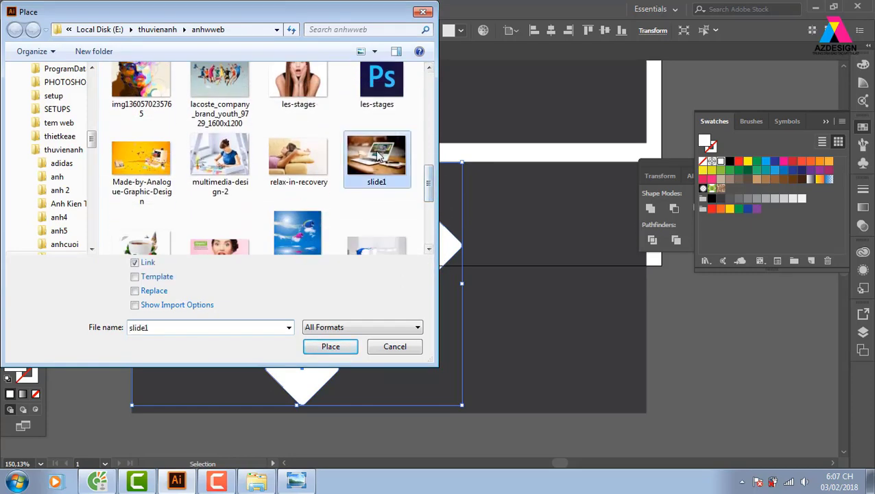
{"action": "left_click", "coordinate": [235, 251]}
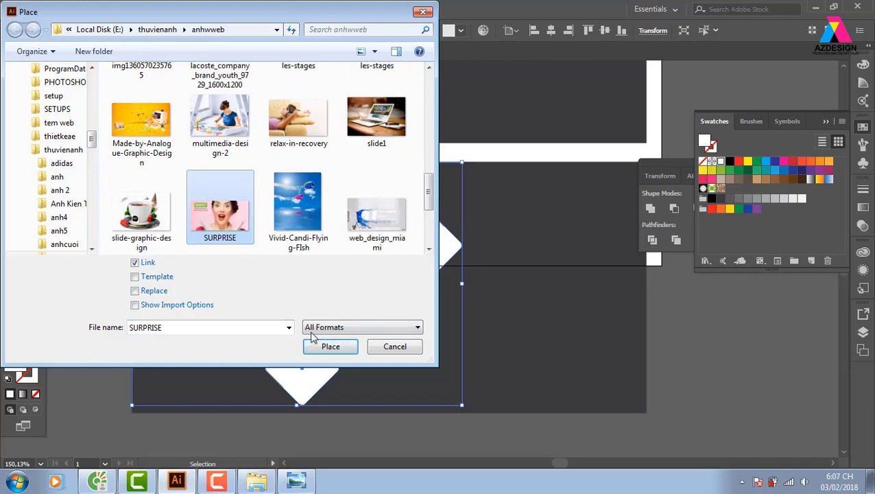
{"action": "left_click", "coordinate": [329, 347]}
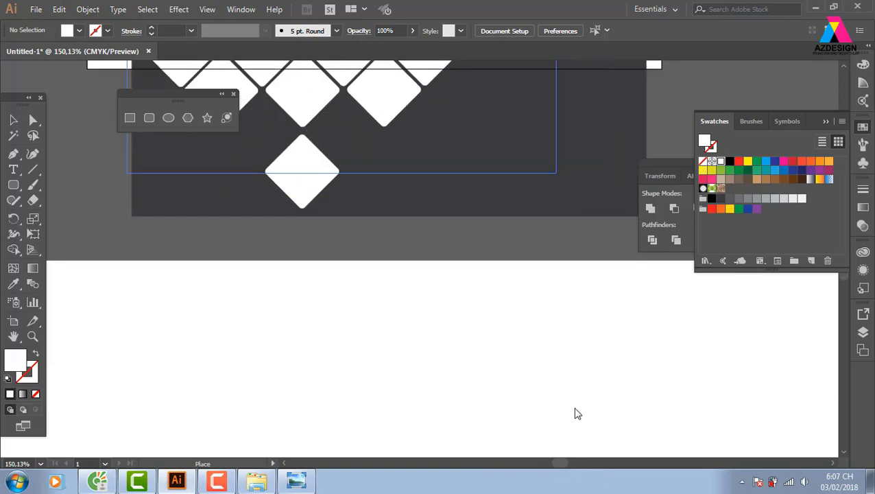
{"action": "left_click_drag", "start_coordinate": [438, 412], "coordinate": [629, 433]}
Move the photo over the lower banner, send it behind, and clip it with the diamonds
{"action": "left_click_drag", "start_coordinate": [405, 192], "coordinate": [349, 388]}
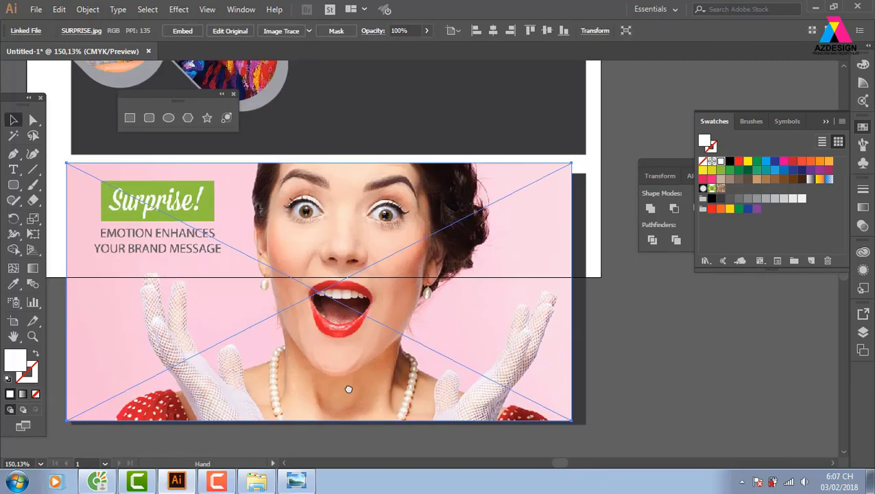
{"action": "key", "text": "ctrl+shift+bracketleft"}
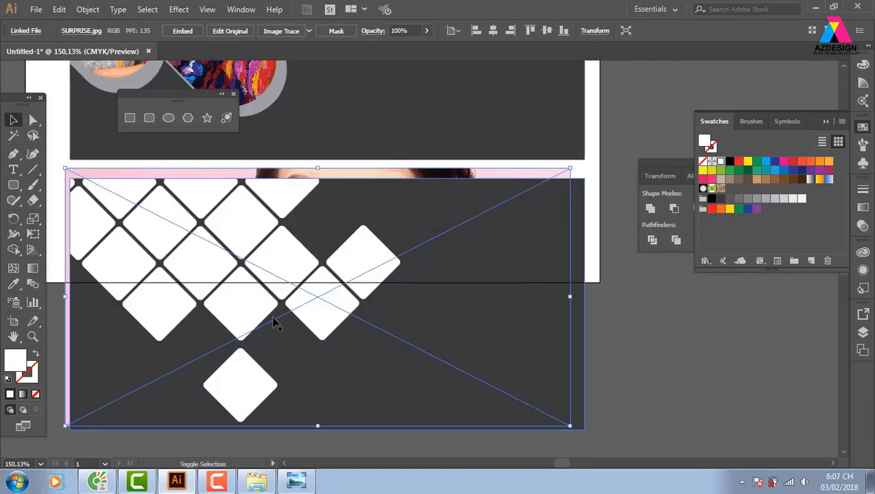
{"action": "left_click", "coordinate": [303, 263], "text": "shift"}
{"action": "key", "text": "ctrl+7"}
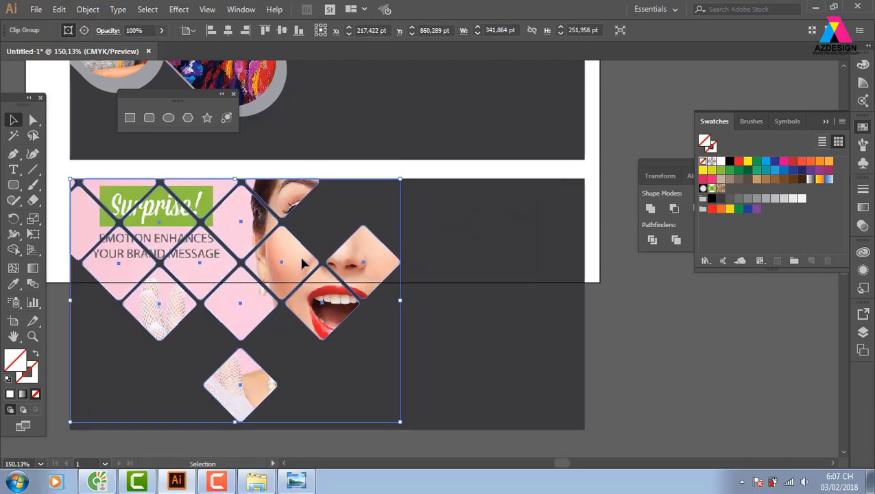
Shift the photo inside the clip so her face fills the tiles, then view both banners
{"action": "double_click", "coordinate": [302, 262]}
{"action": "left_click_drag", "start_coordinate": [302, 262], "coordinate": [248, 266]}
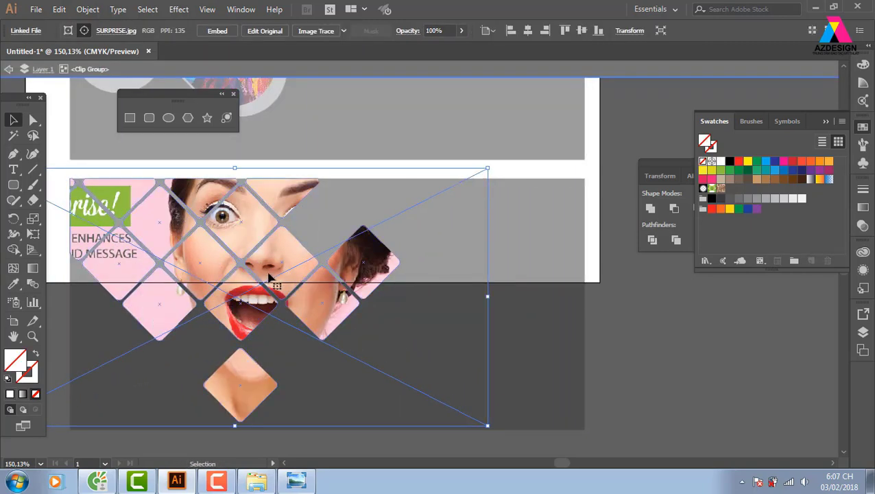
{"action": "double_click", "coordinate": [656, 398]}
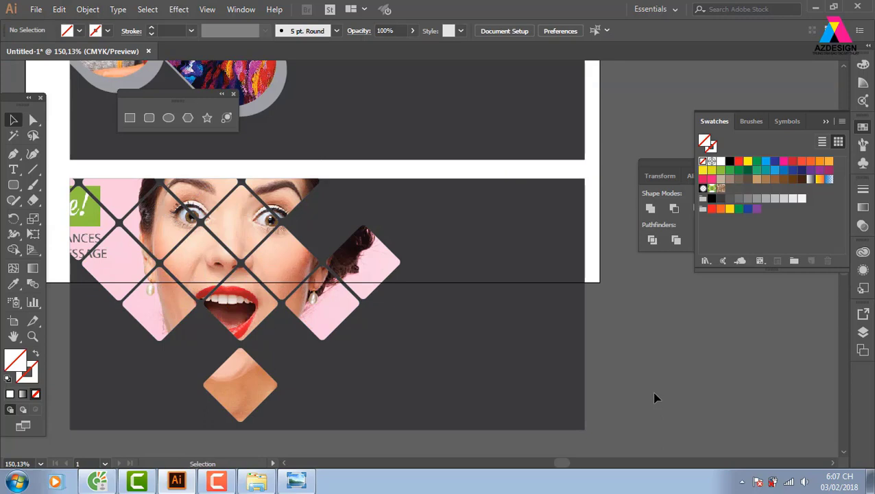
{"action": "key", "text": "ctrl+minus"}
{"action": "key", "text": "ctrl+minus"}
{"action": "left_click_drag", "start_coordinate": [513, 208], "coordinate": [420, 269]}
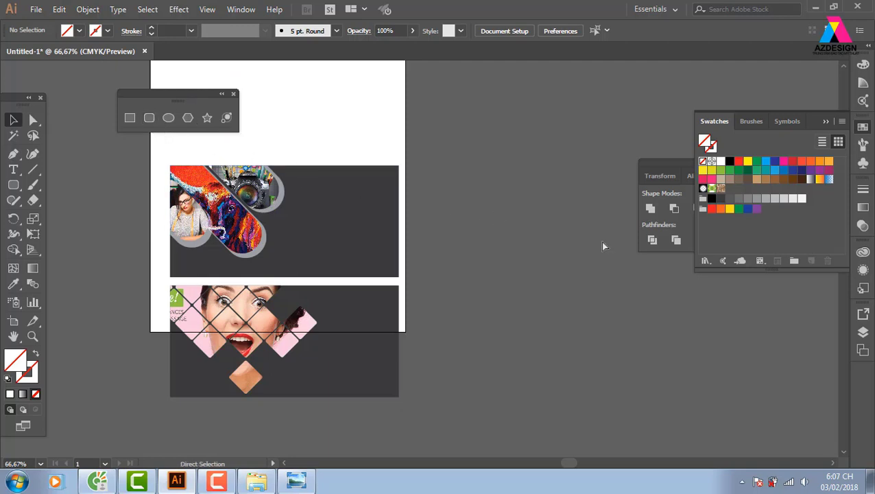
Open hinhvogoc mới.ai from the day hoc ai folder on drive E
{"action": "key", "text": "ctrl+o"}
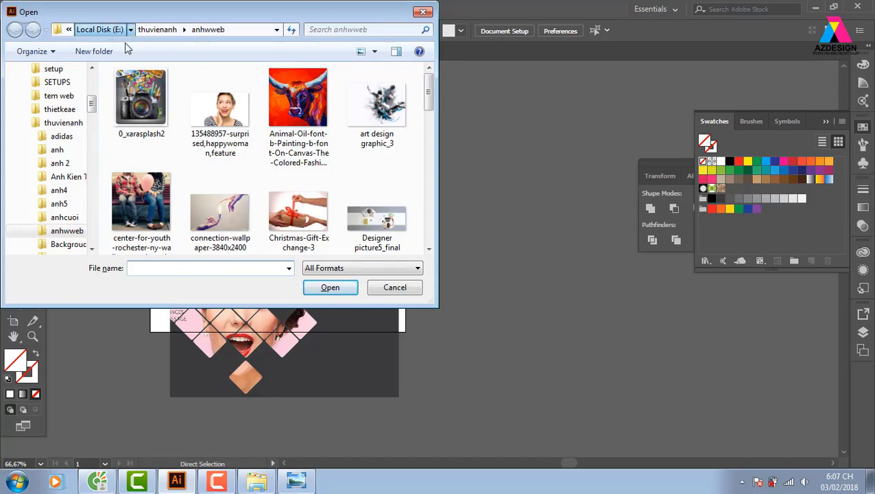
{"action": "left_click", "coordinate": [99, 30]}
{"action": "mouse_move", "coordinate": [429, 151]}
{"action": "left_mouse_down"}
{"action": "mouse_move", "coordinate": [433, 93]}
{"action": "mouse_move", "coordinate": [432, 158]}
{"action": "mouse_move", "coordinate": [434, 86]}
{"action": "left_mouse_up"}
{"action": "double_click", "coordinate": [236, 133]}
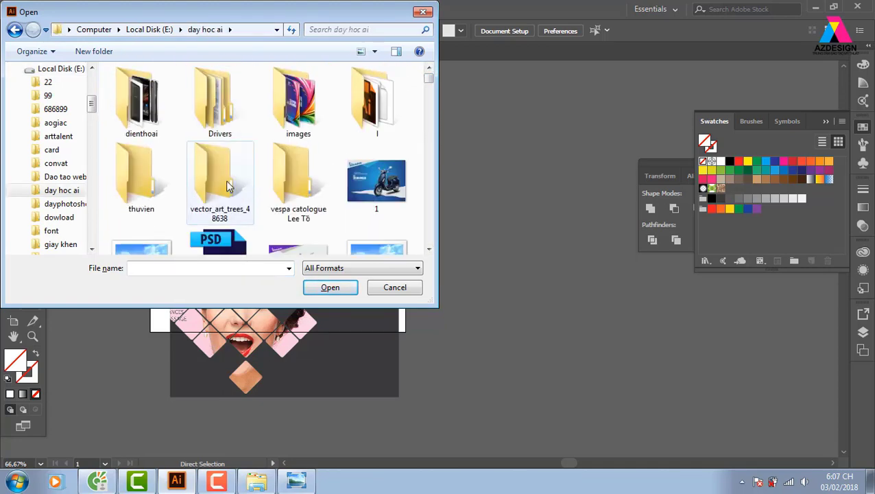
{"action": "key", "text": "h"}
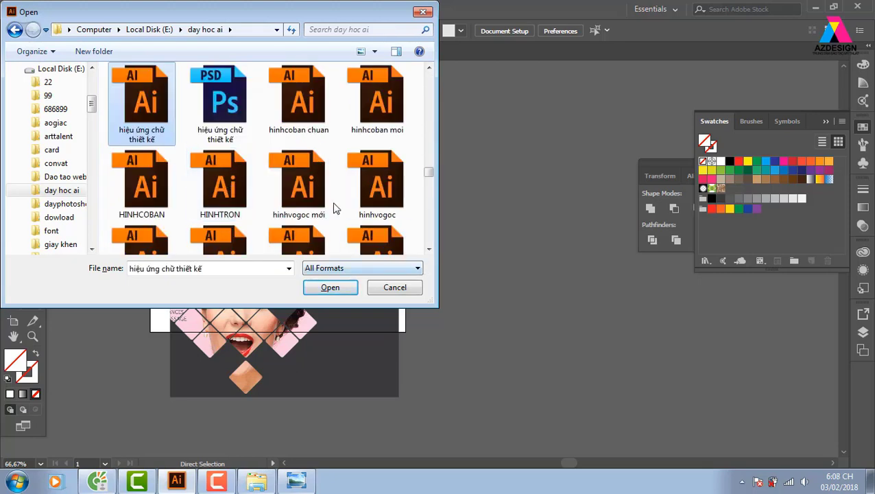
{"action": "left_click", "coordinate": [329, 206]}
{"action": "left_click", "coordinate": [333, 288]}
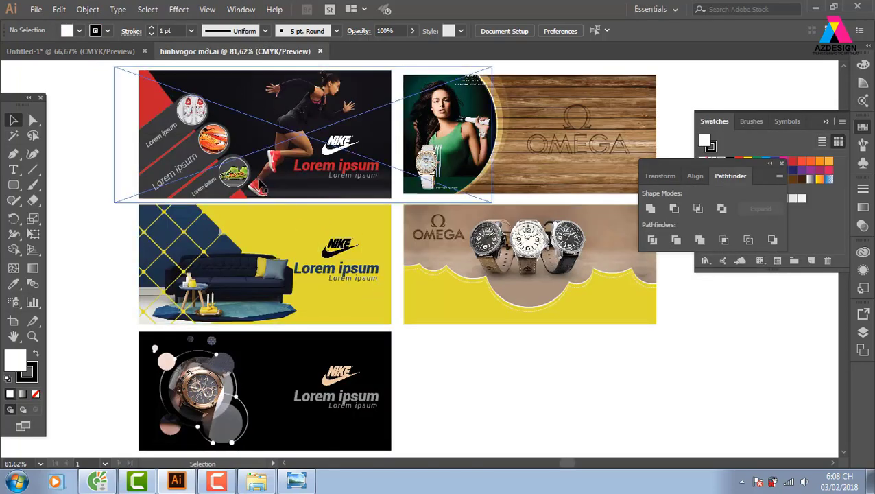
Zoom into the Nike banner and pan to the sofa banner; move its photo group, then undo
{"action": "key", "text": "z"}
{"action": "left_click_drag", "start_coordinate": [138, 63], "coordinate": [405, 214]}
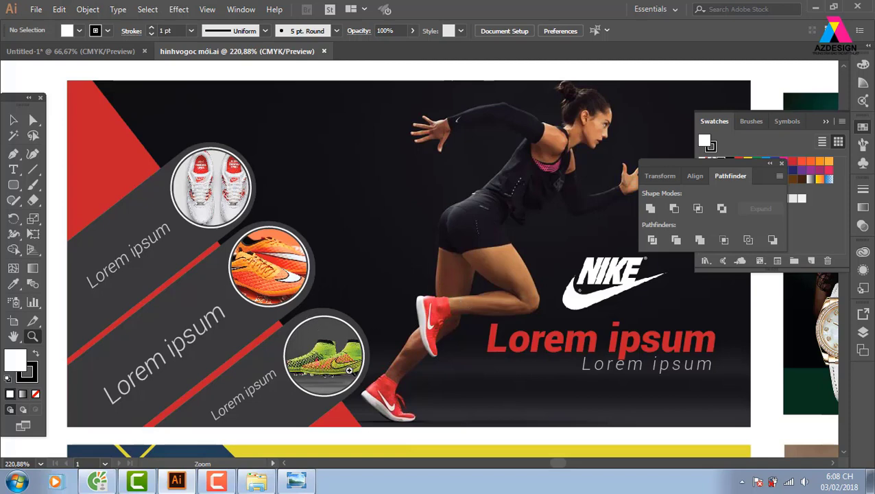
{"action": "left_click_drag", "start_coordinate": [488, 403], "coordinate": [472, 232]}
{"action": "mouse_move", "coordinate": [410, 335]}
{"action": "left_mouse_down"}
{"action": "mouse_move", "coordinate": [451, 189]}
{"action": "mouse_move", "coordinate": [462, 208]}
{"action": "left_mouse_up"}
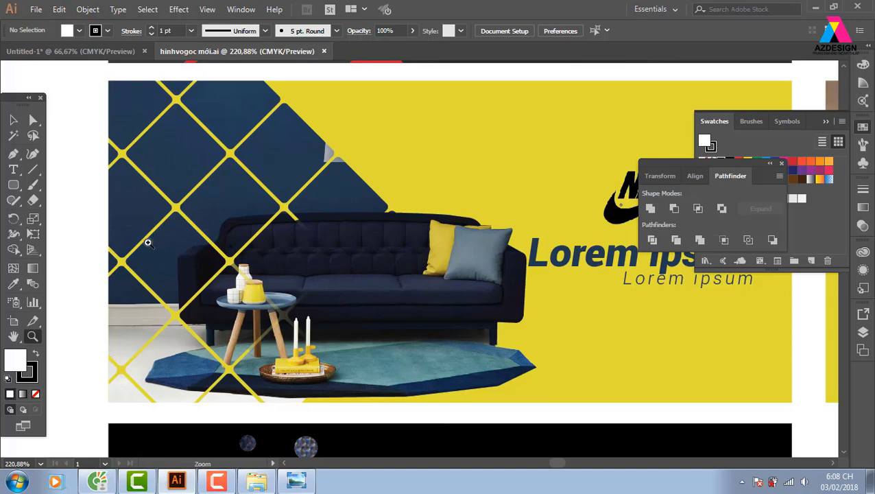
{"action": "left_click", "coordinate": [13, 120]}
{"action": "left_click", "coordinate": [447, 331]}
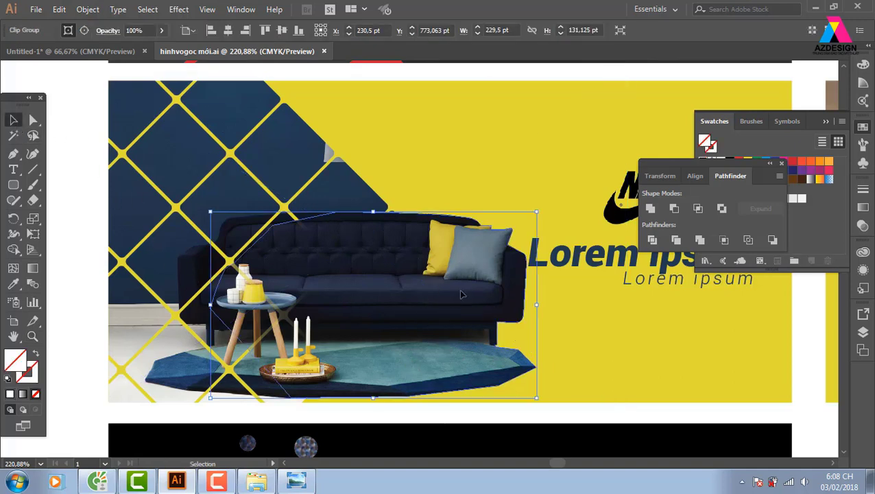
{"action": "left_click_drag", "start_coordinate": [462, 295], "coordinate": [612, 335]}
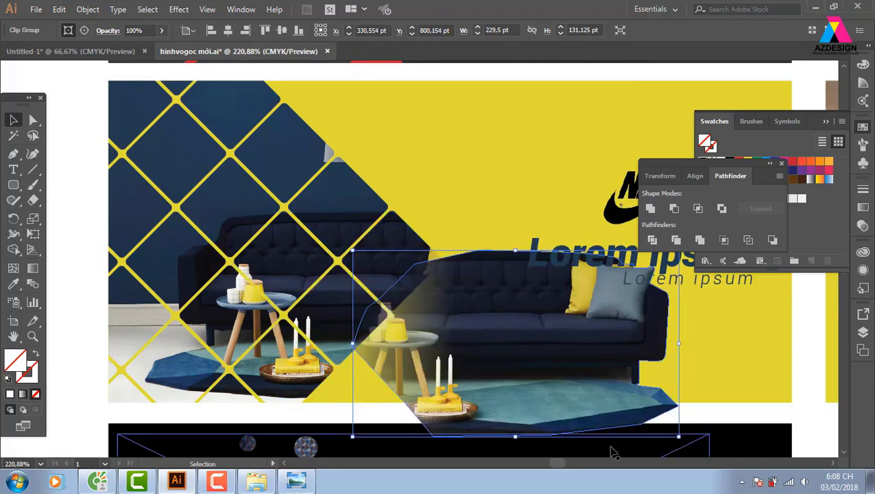
{"action": "key", "text": "ctrl+z"}
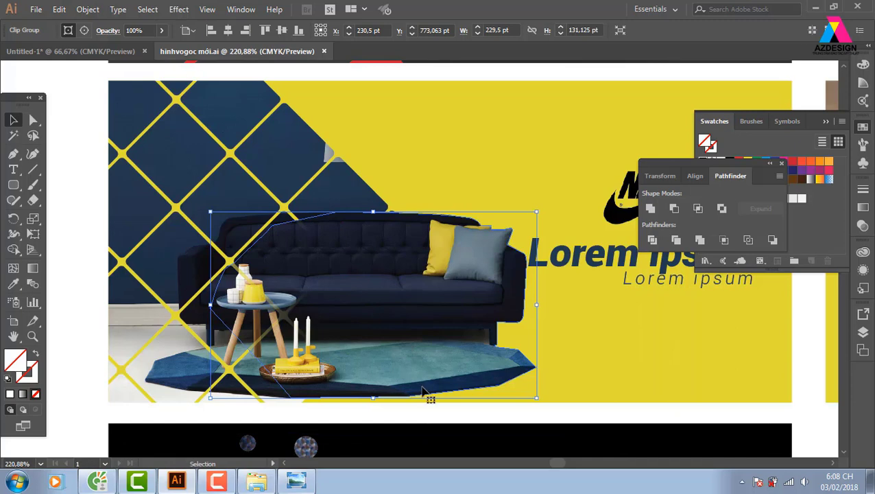
Pan across the Nike watch and Omega banners, zoom out, and close hinhvogoc mới.ai
{"action": "left_click_drag", "start_coordinate": [578, 389], "coordinate": [504, 197]}
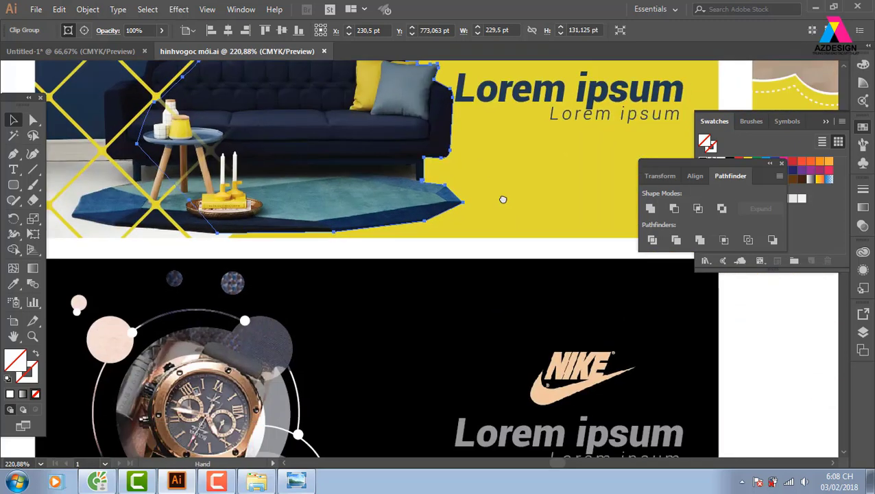
{"action": "mouse_move", "coordinate": [460, 439]}
{"action": "left_mouse_down"}
{"action": "mouse_move", "coordinate": [443, 245]}
{"action": "mouse_move", "coordinate": [218, 435]}
{"action": "left_mouse_up"}
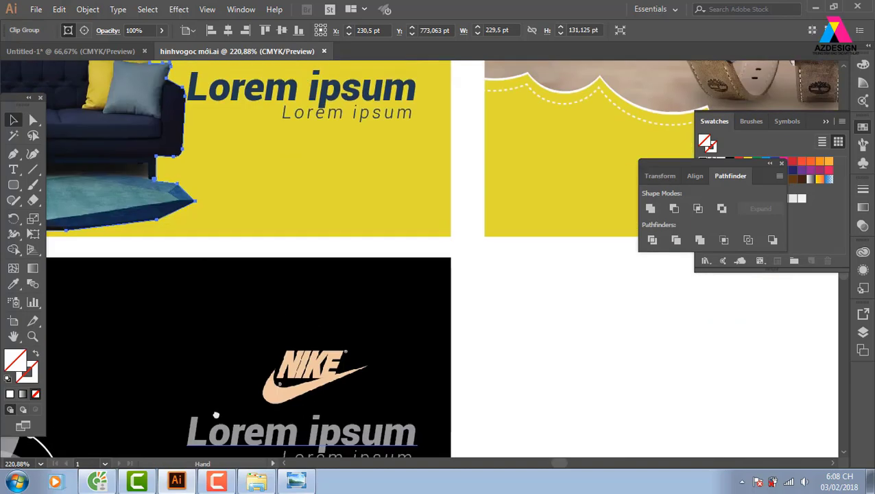
{"action": "left_click_drag", "start_coordinate": [218, 346], "coordinate": [160, 402]}
{"action": "left_click_drag", "start_coordinate": [332, 254], "coordinate": [161, 402]}
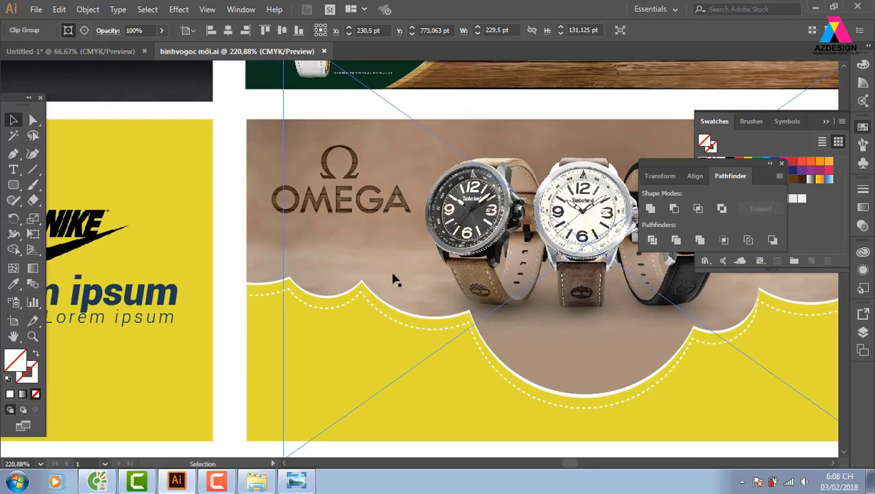
{"action": "key", "text": "ctrl+minus"}
{"action": "key", "text": "ctrl+minus"}
{"action": "key", "text": "ctrl+minus"}
{"action": "key", "text": "ctrl+minus"}
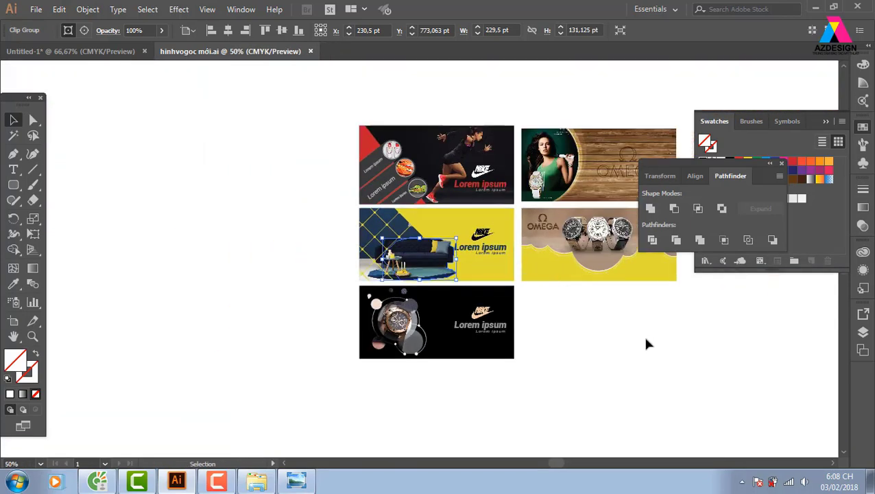
{"action": "left_click", "coordinate": [648, 343]}
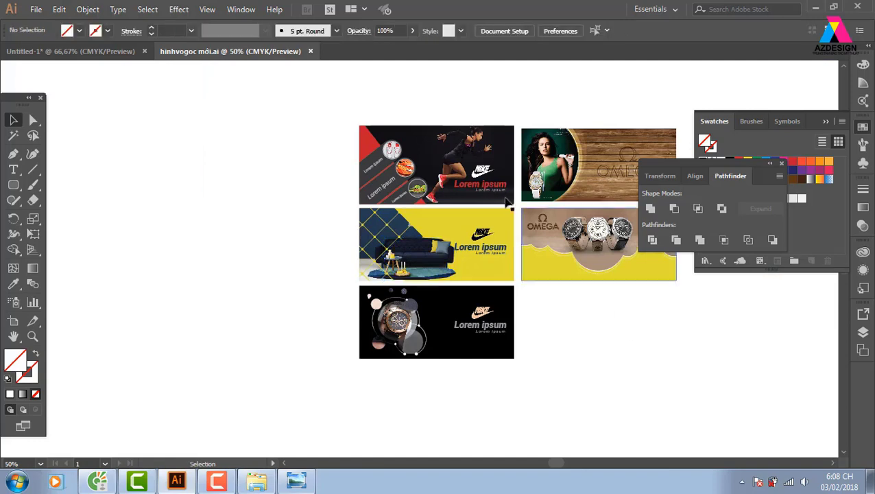
{"action": "left_click", "coordinate": [311, 52]}
Place a copy of the dark banner to the right, hide artboard edges, and zoom to 100%
{"action": "left_click", "coordinate": [383, 243]}
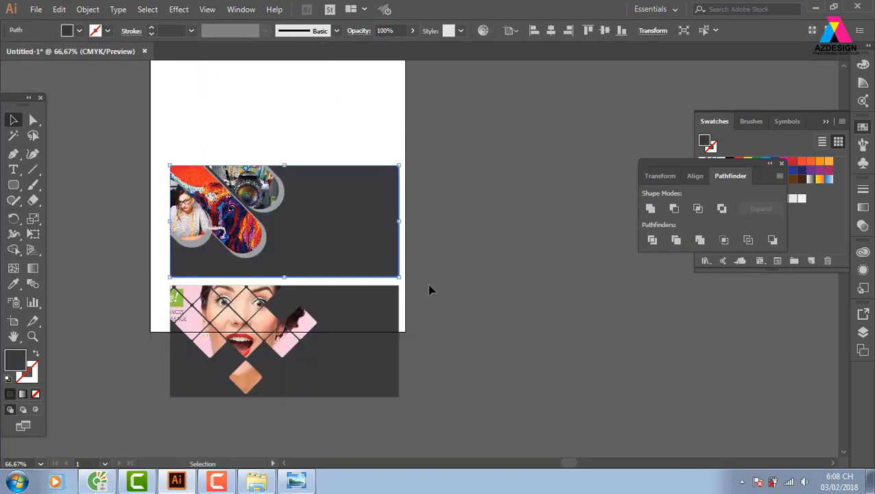
{"action": "left_click_drag", "start_coordinate": [532, 287], "coordinate": [408, 253]}
{"action": "mouse_move", "coordinate": [165, 207]}
{"action": "left_mouse_down"}
{"action": "mouse_move", "coordinate": [496, 207]}
{"action": "mouse_move", "coordinate": [445, 209]}
{"action": "left_mouse_up"}
{"action": "key", "text": "ctrl+shift+h"}
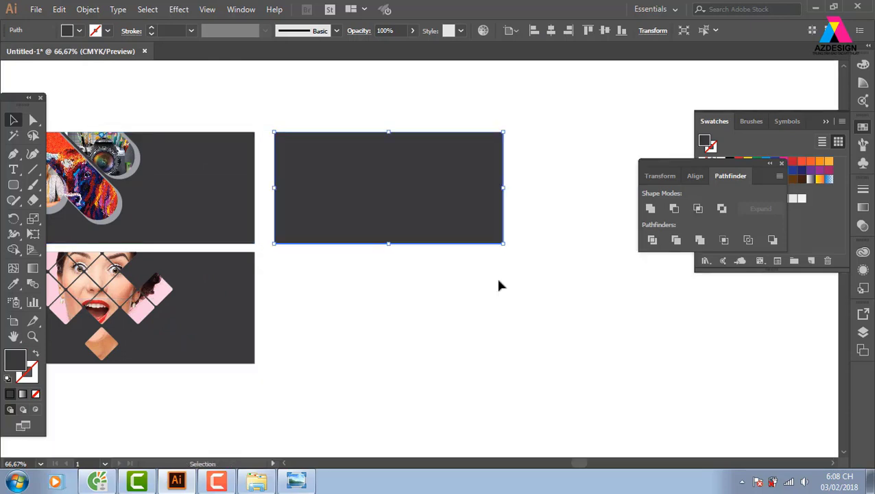
{"action": "key", "text": "ctrl+1"}
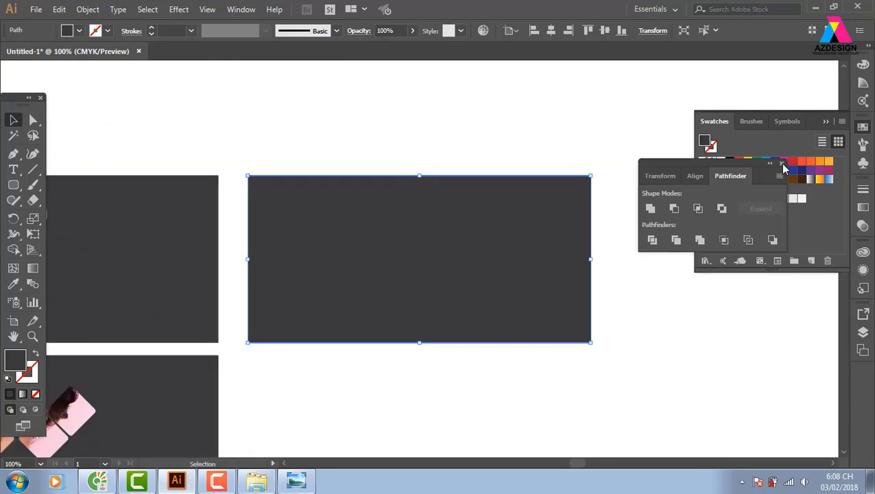
{"action": "left_click", "coordinate": [781, 163]}
Draw a light grey circle over the copied banner's left edge
{"action": "left_click", "coordinate": [13, 184]}
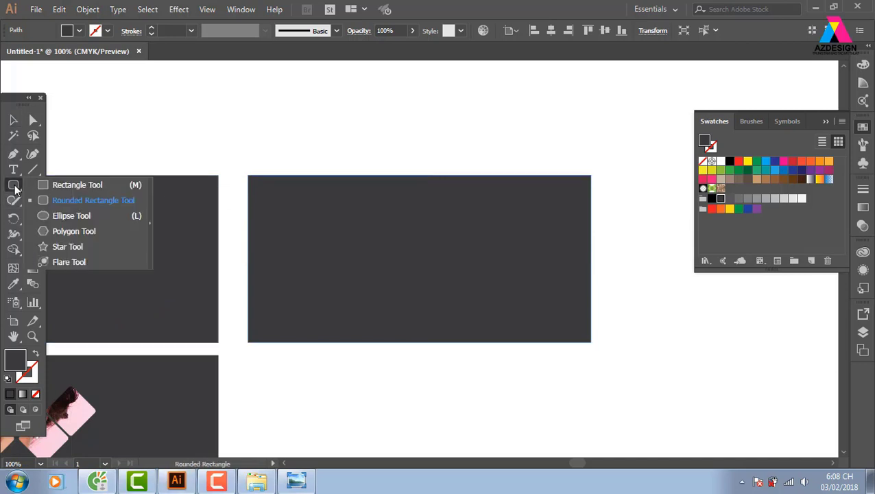
{"action": "left_click", "coordinate": [43, 215]}
{"action": "mouse_move", "coordinate": [312, 92]}
{"action": "left_mouse_down"}
{"action": "mouse_move", "coordinate": [364, 211]}
{"action": "mouse_move", "coordinate": [466, 255]}
{"action": "left_mouse_up"}
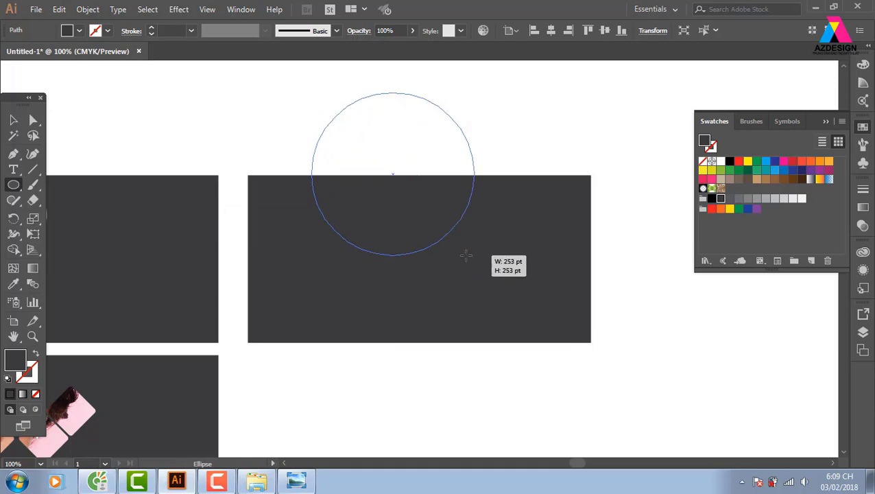
{"action": "mouse_move", "coordinate": [465, 255]}
{"action": "left_mouse_down"}
{"action": "mouse_move", "coordinate": [336, 282]}
{"action": "mouse_move", "coordinate": [267, 246]}
{"action": "mouse_move", "coordinate": [347, 297]}
{"action": "mouse_move", "coordinate": [379, 304]}
{"action": "mouse_move", "coordinate": [428, 382]}
{"action": "mouse_move", "coordinate": [422, 342]}
{"action": "mouse_move", "coordinate": [379, 330]}
{"action": "left_mouse_up"}
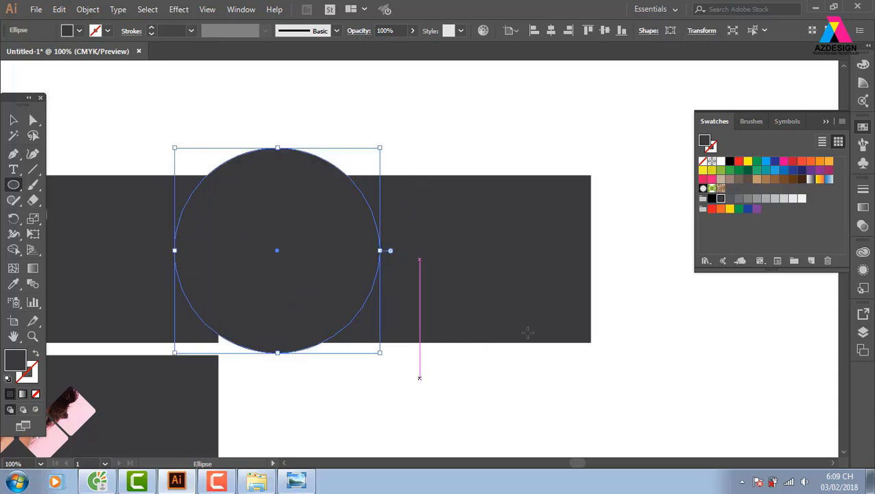
{"action": "left_click", "coordinate": [792, 199]}
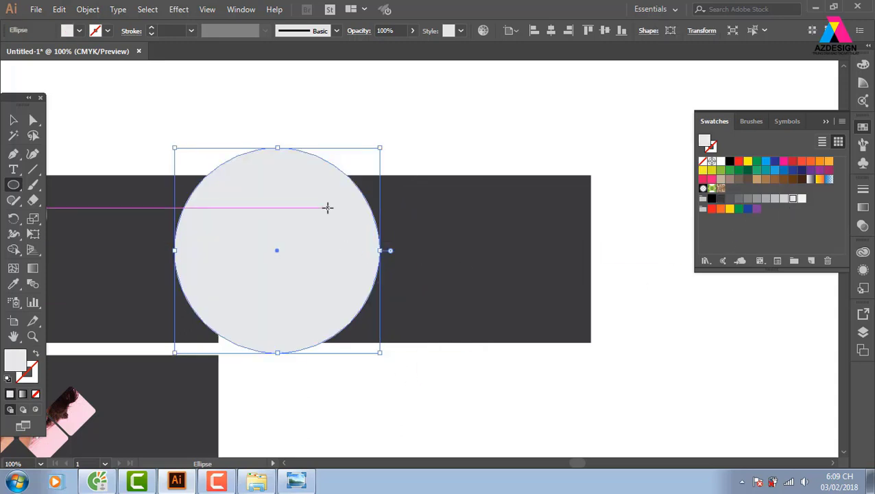
Trim the circle's outside part away with Shape Builder, leaving a light grey curved shape
{"action": "left_click", "coordinate": [13, 120]}
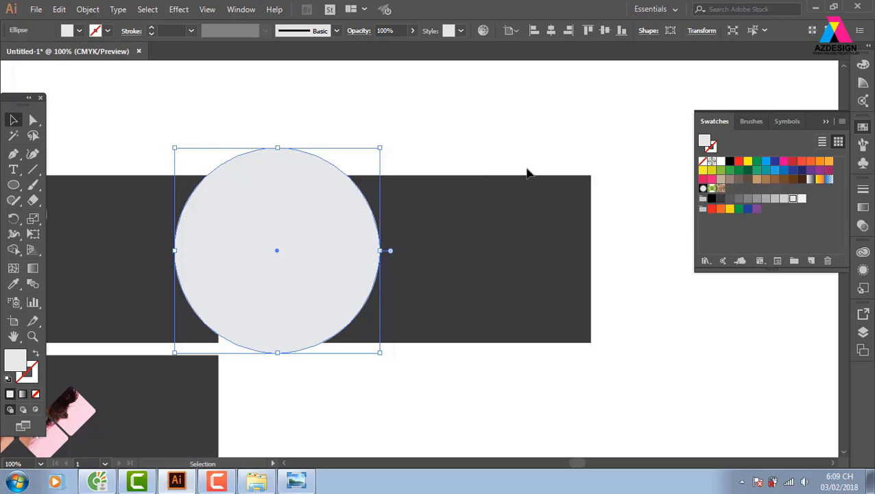
{"action": "left_click_drag", "start_coordinate": [430, 124], "coordinate": [327, 266]}
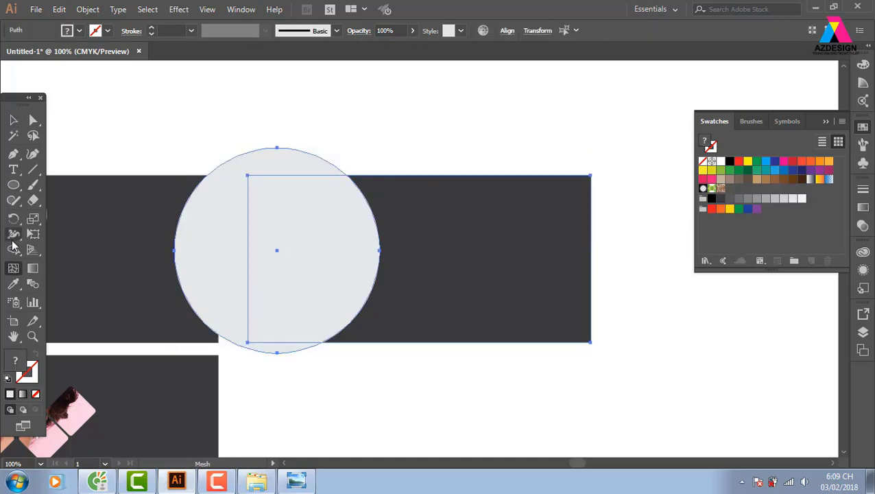
{"action": "left_click", "coordinate": [13, 250]}
{"action": "left_click", "coordinate": [238, 207], "text": "alt"}
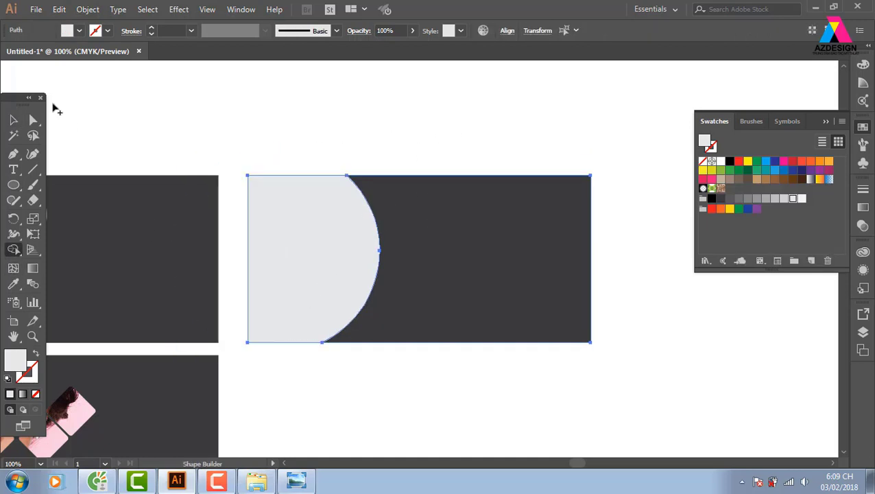
{"action": "left_click", "coordinate": [14, 121]}
{"action": "left_click", "coordinate": [468, 136]}
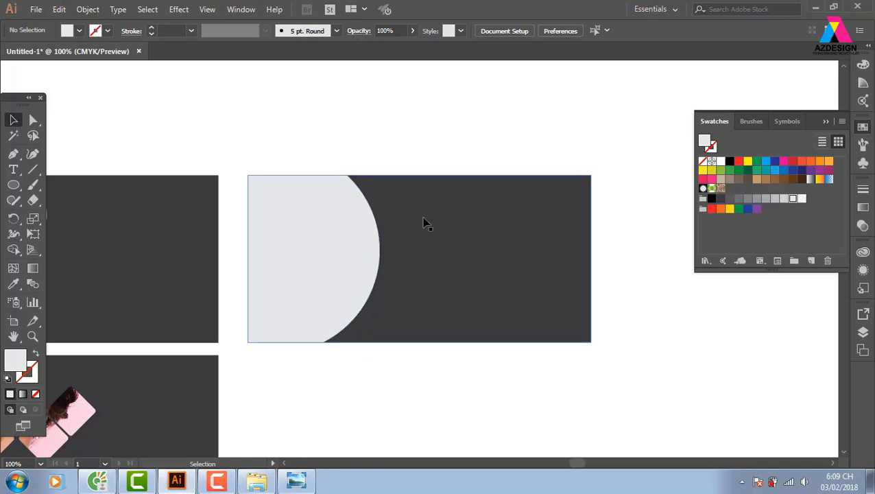
Draw a larger 358 pt circle on the banner's left side and select it with the dark rectangle
{"action": "key", "text": "l"}
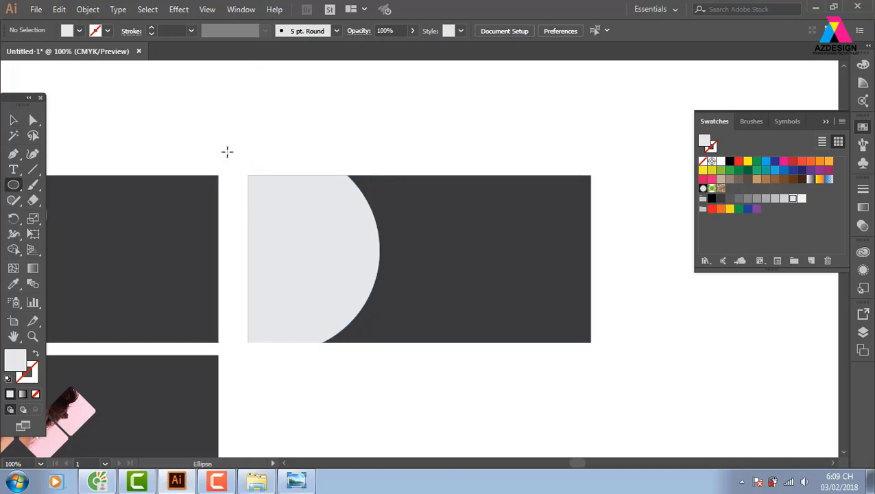
{"action": "mouse_move", "coordinate": [306, 258]}
{"action": "left_mouse_down"}
{"action": "mouse_move", "coordinate": [375, 386]}
{"action": "mouse_move", "coordinate": [324, 356]}
{"action": "left_mouse_up"}
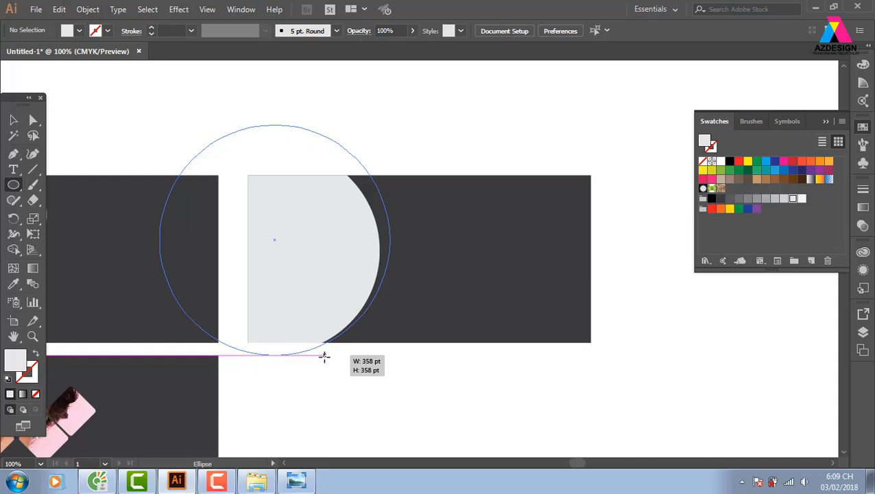
{"action": "left_click_drag", "start_coordinate": [324, 356], "coordinate": [324, 355]}
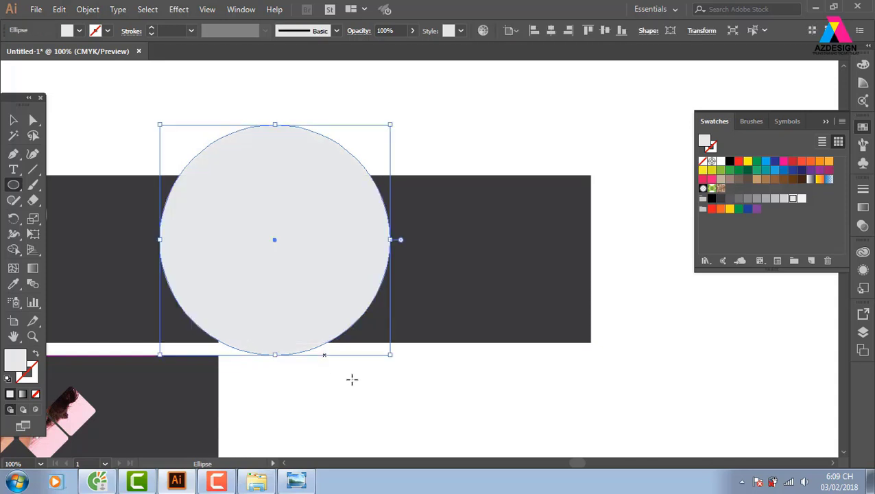
{"action": "left_click", "coordinate": [14, 120]}
{"action": "left_click", "coordinate": [330, 129]}
{"action": "left_click", "coordinate": [336, 154]}
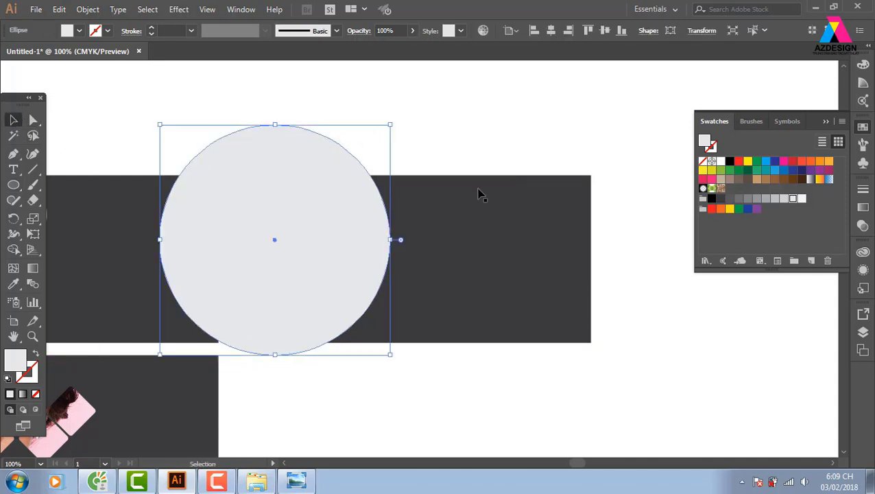
{"action": "left_click", "coordinate": [479, 193], "text": "shift"}
Trim the circle to the banner with Shape Builder and set the result to 50% opacity
{"action": "key", "text": "shift+m"}
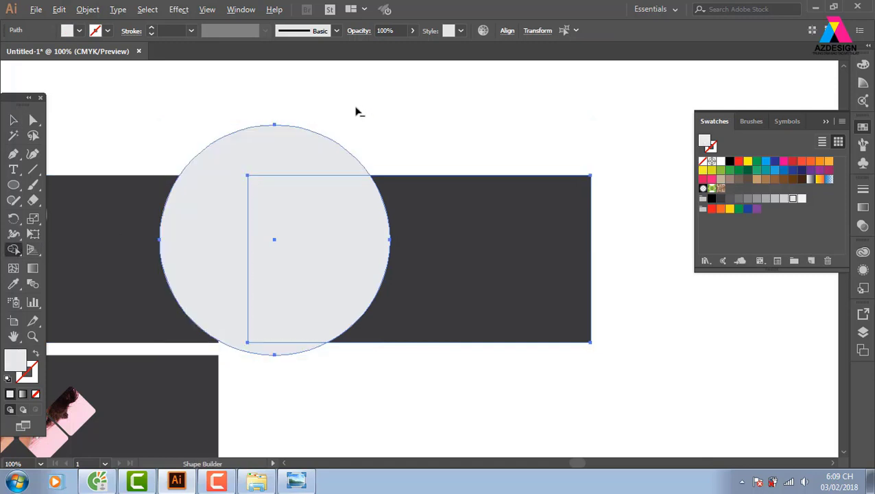
{"action": "left_click", "coordinate": [254, 157], "text": "alt"}
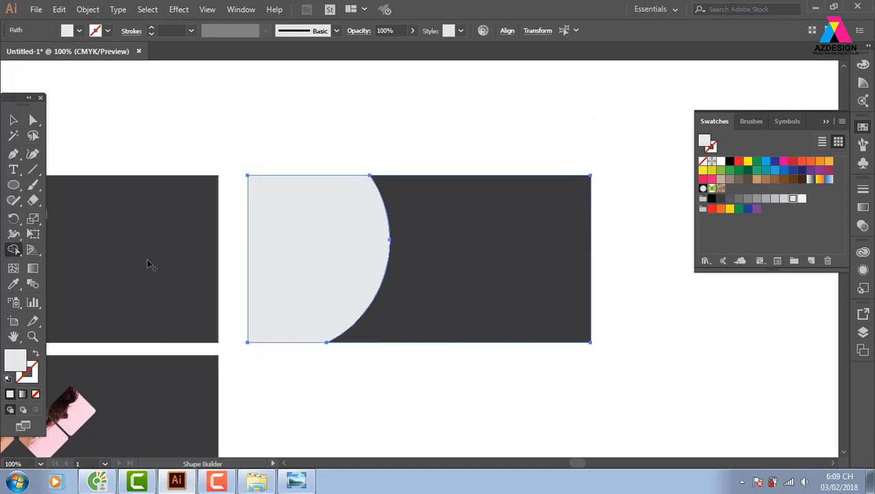
{"action": "left_click", "coordinate": [14, 122]}
{"action": "left_click", "coordinate": [516, 244]}
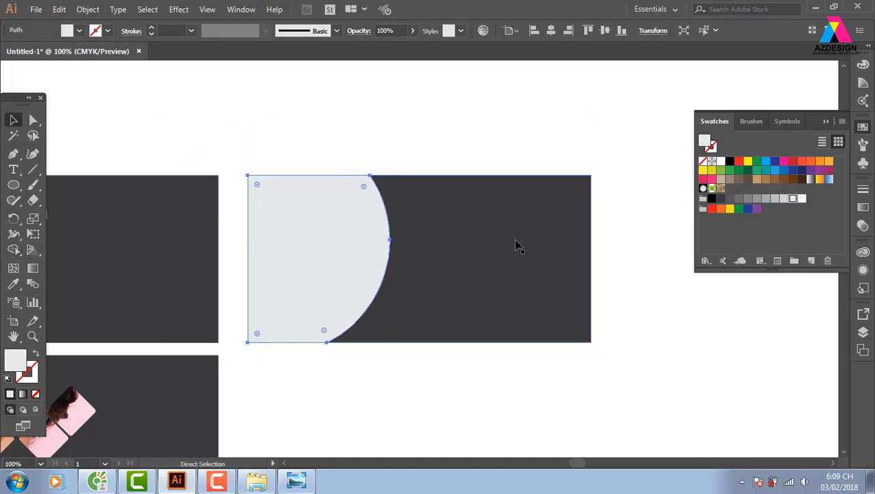
{"action": "left_click", "coordinate": [515, 245], "text": "shift"}
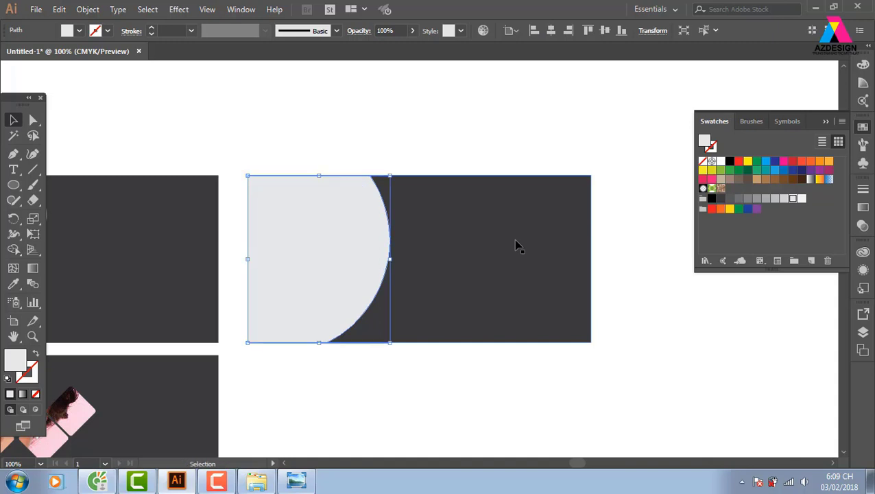
{"action": "left_click", "coordinate": [398, 30]}
{"action": "type", "text": "50"}
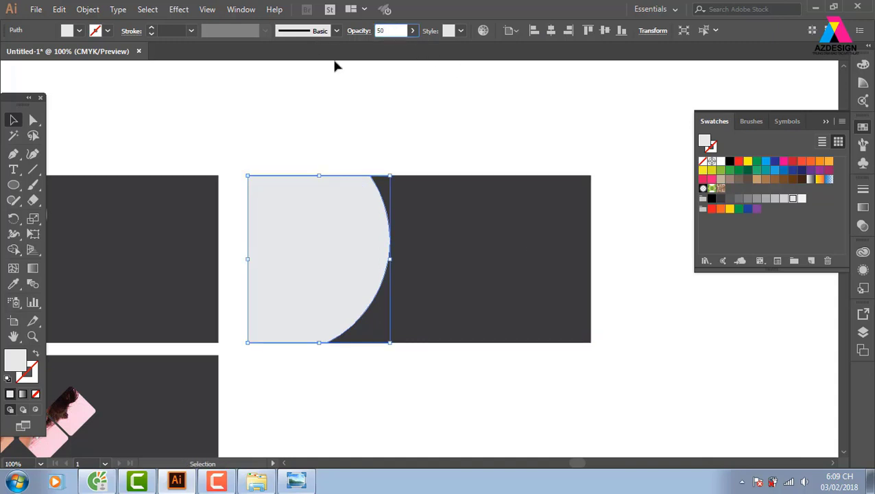
{"action": "key", "text": "Return"}
{"action": "left_click", "coordinate": [434, 148]}
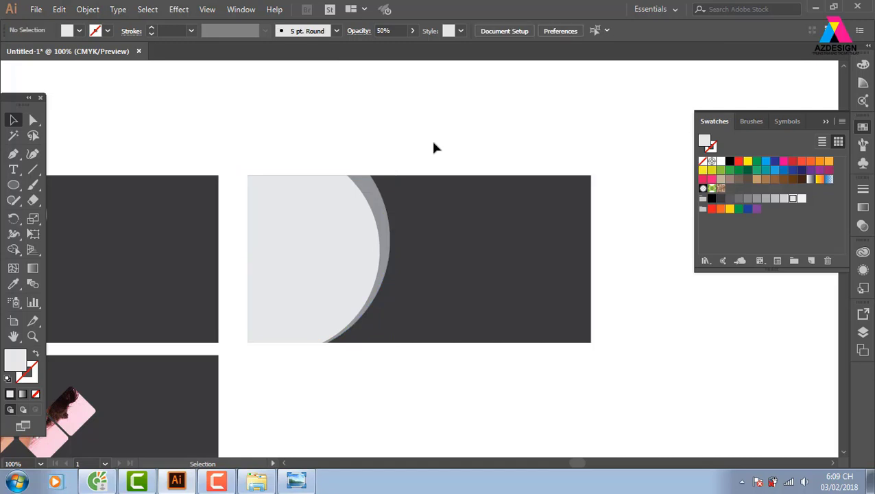
{"action": "left_click", "coordinate": [13, 185]}
Draw a roughly 374 pt circle and trim it to the banner with Shape Builder
{"action": "mouse_move", "coordinate": [213, 140]}
{"action": "left_mouse_down"}
{"action": "mouse_move", "coordinate": [375, 360]}
{"action": "mouse_move", "coordinate": [372, 354]}
{"action": "left_mouse_up"}
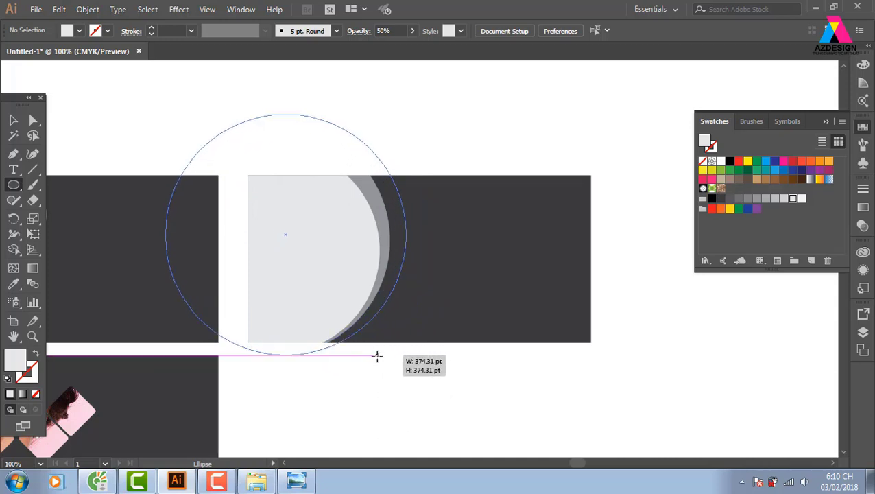
{"action": "left_click_drag", "start_coordinate": [372, 354], "coordinate": [371, 354]}
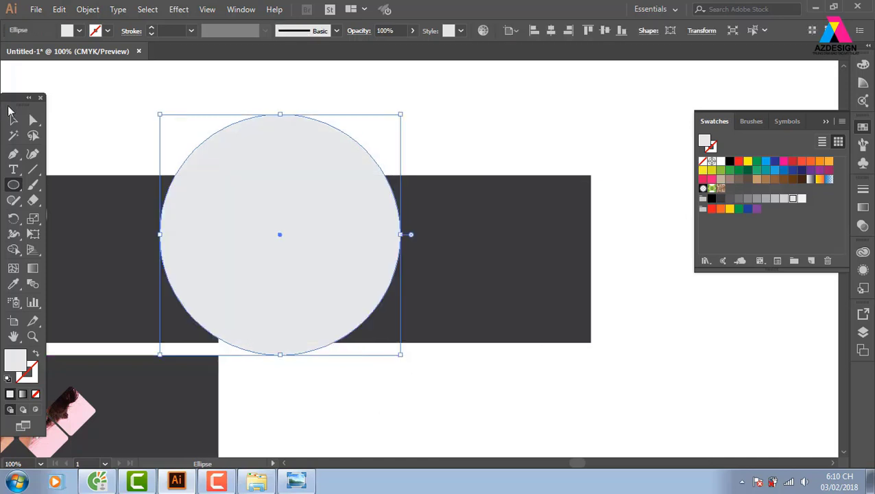
{"action": "left_click", "coordinate": [13, 120]}
{"action": "left_click", "coordinate": [72, 124]}
{"action": "left_click", "coordinate": [311, 168]}
{"action": "left_click", "coordinate": [529, 246], "text": "shift"}
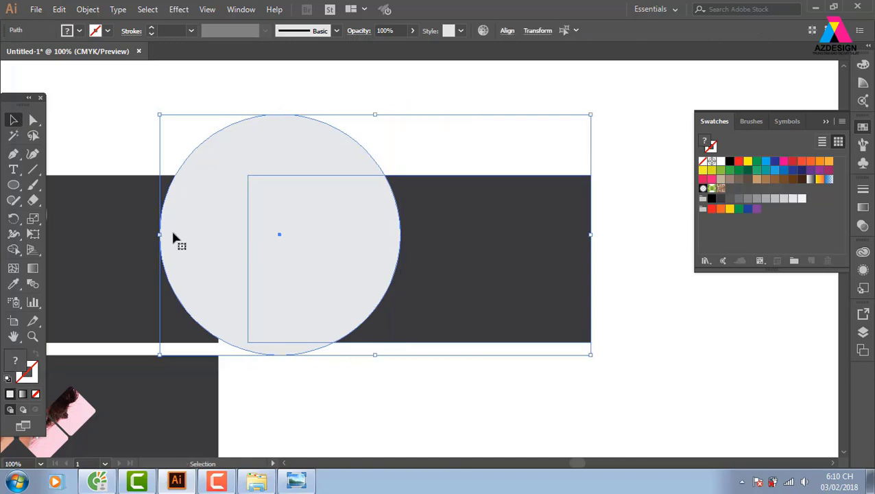
{"action": "left_click", "coordinate": [12, 252]}
{"action": "left_click_drag", "start_coordinate": [179, 131], "coordinate": [283, 191]}
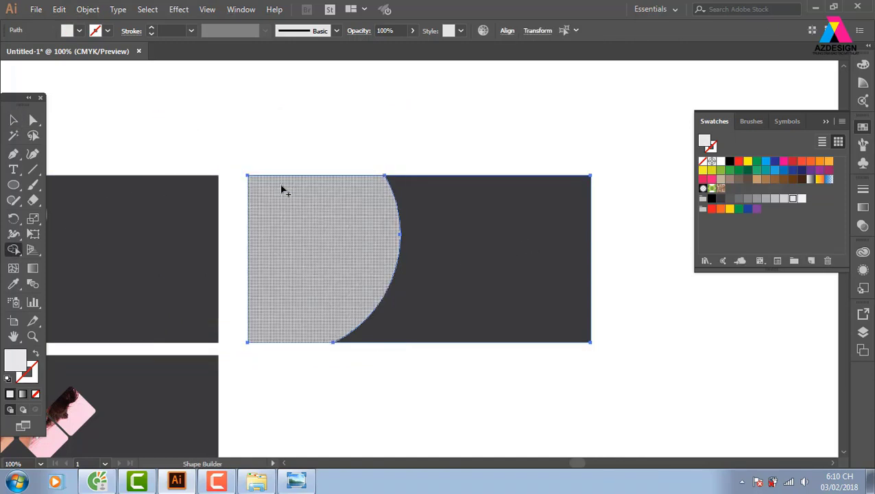
Set the trimmed half-disc to 20% opacity
{"action": "left_click", "coordinate": [13, 120]}
{"action": "left_click", "coordinate": [232, 185]}
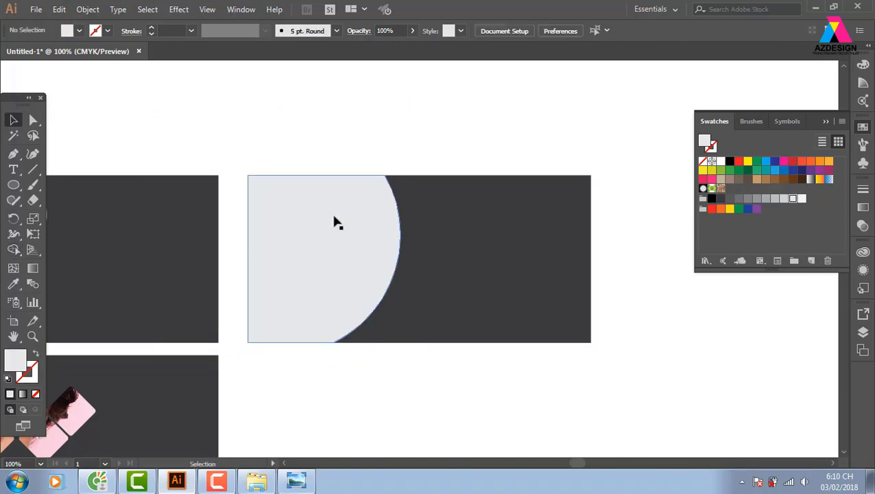
{"action": "left_click", "coordinate": [334, 221]}
{"action": "key", "text": "a"}
{"action": "key", "text": "v"}
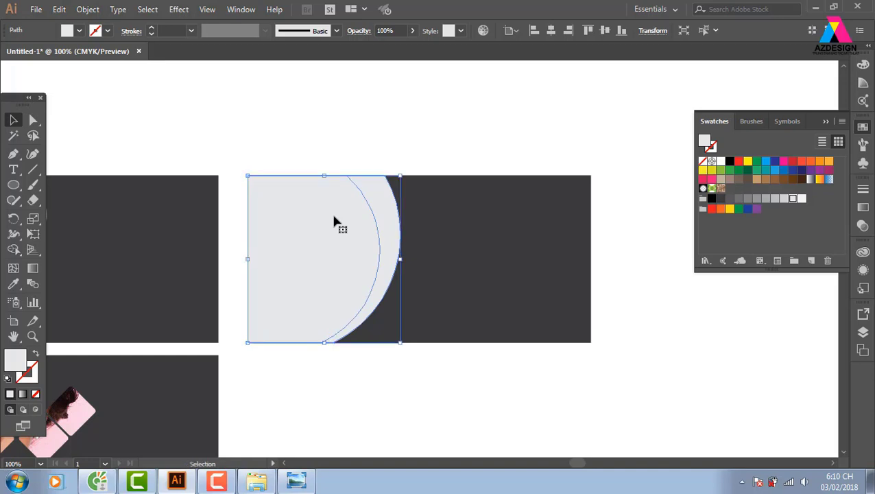
{"action": "left_click", "coordinate": [394, 30]}
{"action": "type", "text": "2"}
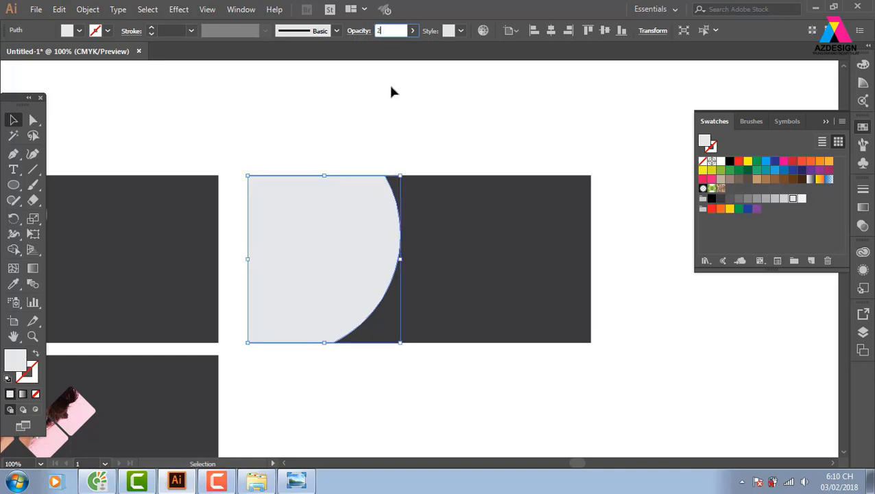
{"action": "type", "text": "0"}
{"action": "key", "text": "Return"}
{"action": "left_click", "coordinate": [516, 135]}
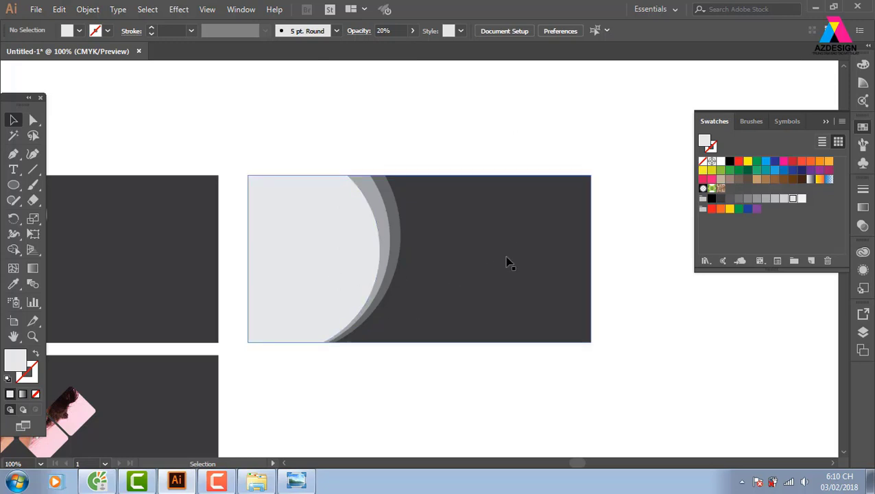
Duplicate the dark banner below the original
{"action": "left_click_drag", "start_coordinate": [490, 394], "coordinate": [486, 330]}
{"action": "left_click", "coordinate": [476, 228]}
{"action": "left_click_drag", "start_coordinate": [451, 213], "coordinate": [430, 351]}
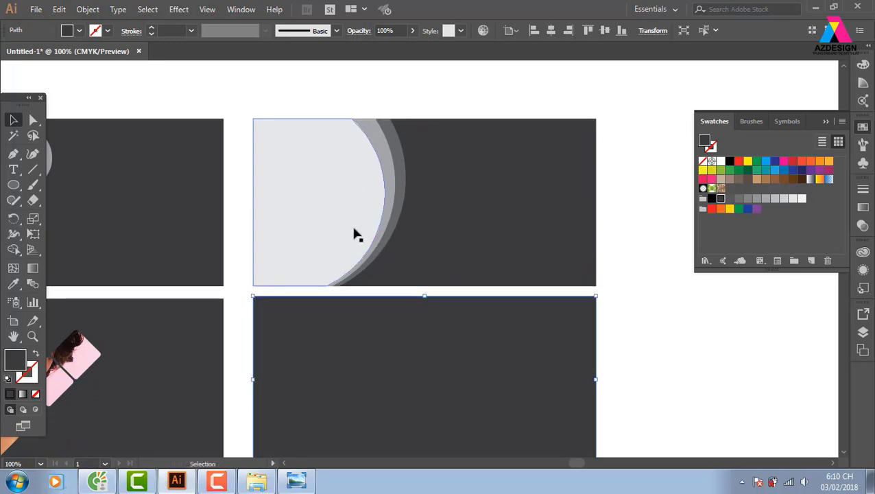
{"action": "key", "text": "ctrl+z"}
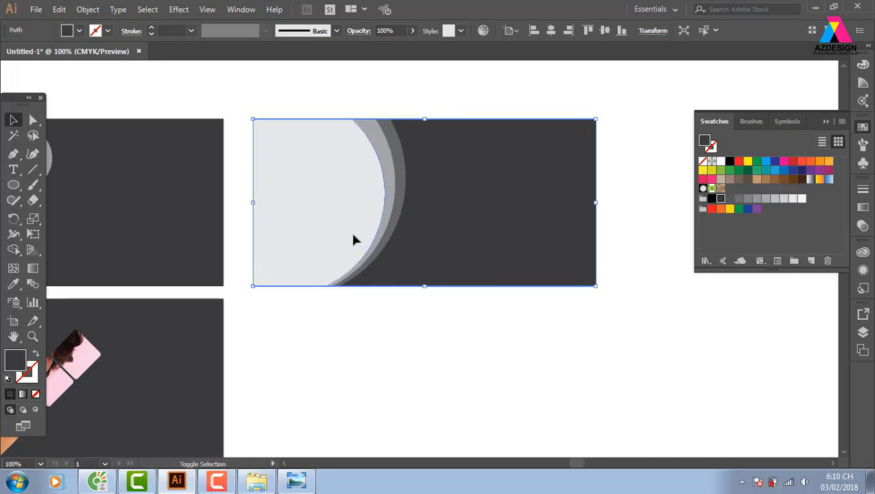
{"action": "scroll", "coordinate": [467, 211], "scroll_direction": "down", "scroll_amount": 2}
{"action": "left_click_drag", "start_coordinate": [469, 176], "coordinate": [455, 338]}
{"action": "scroll", "coordinate": [642, 313], "scroll_direction": "down", "scroll_amount": 2}
{"action": "left_click", "coordinate": [646, 324]}
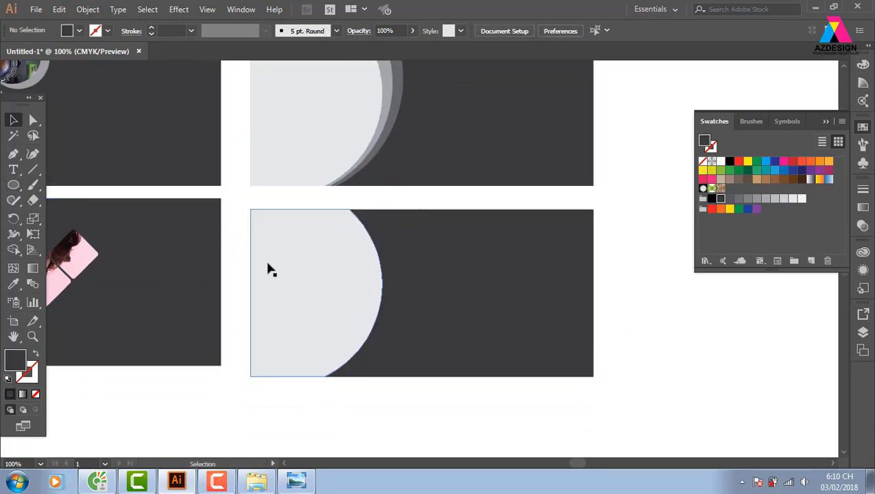
Lower the copy's light half-disc to 50% opacity
{"action": "left_click", "coordinate": [308, 314]}
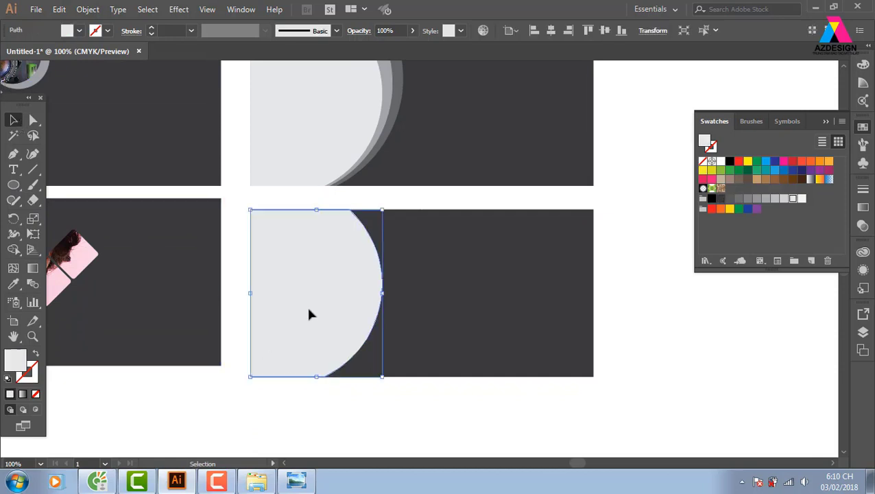
{"action": "left_click", "coordinate": [412, 31]}
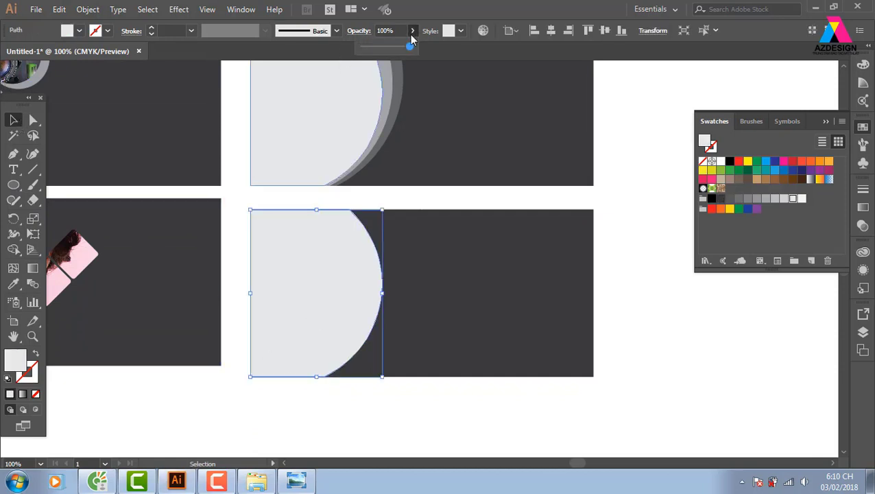
{"action": "left_click_drag", "start_coordinate": [387, 49], "coordinate": [386, 49]}
{"action": "left_click", "coordinate": [409, 416]}
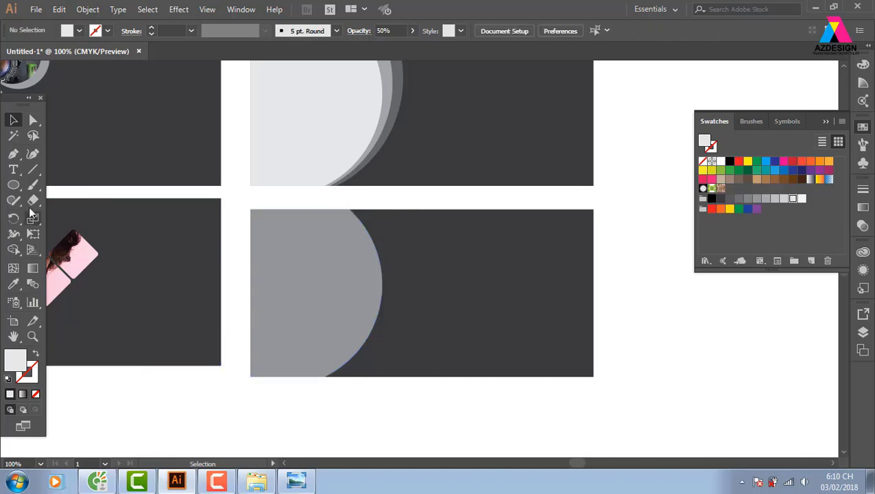
{"action": "key", "text": "shift+n"}
{"action": "left_click", "coordinate": [13, 185]}
Draw a larger circle on the lower banner, trim it to the banner, and set 50% opacity
{"action": "mouse_move", "coordinate": [287, 313]}
{"action": "left_mouse_down"}
{"action": "mouse_move", "coordinate": [362, 429]}
{"action": "mouse_move", "coordinate": [354, 429]}
{"action": "left_mouse_up"}
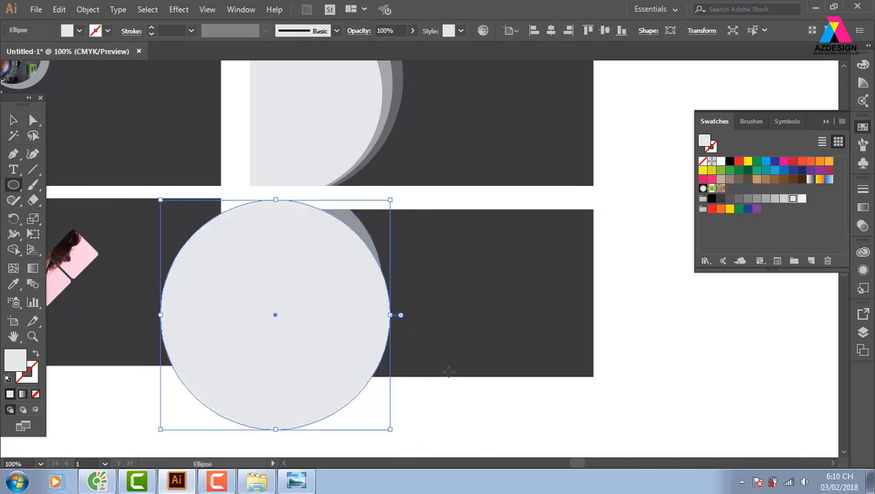
{"action": "key", "text": "v"}
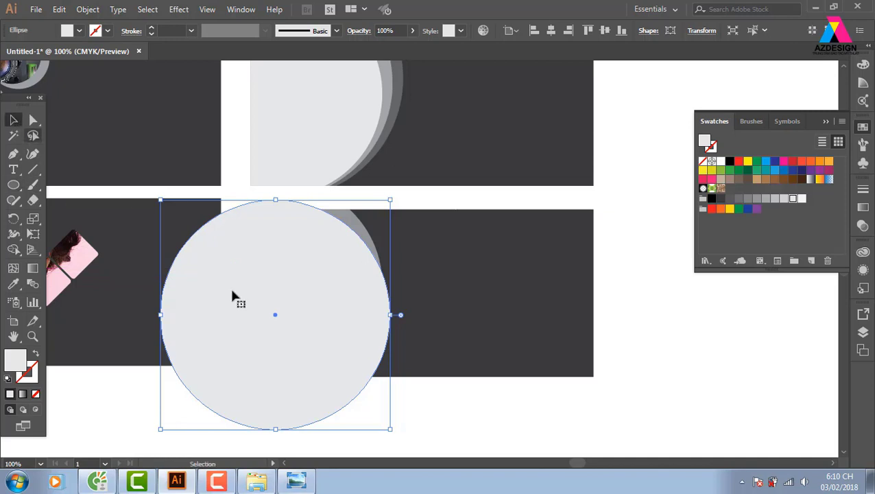
{"action": "left_click", "coordinate": [406, 362], "text": "shift"}
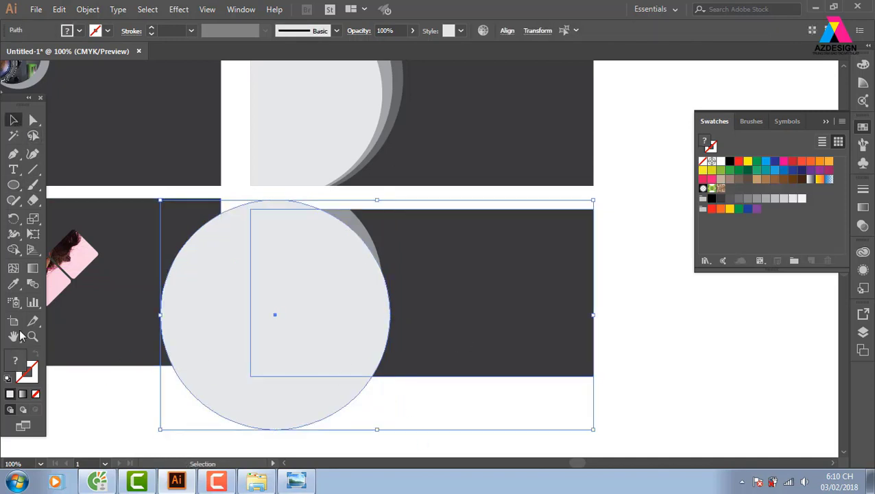
{"action": "left_click", "coordinate": [13, 250]}
{"action": "left_click", "coordinate": [250, 411], "text": "alt"}
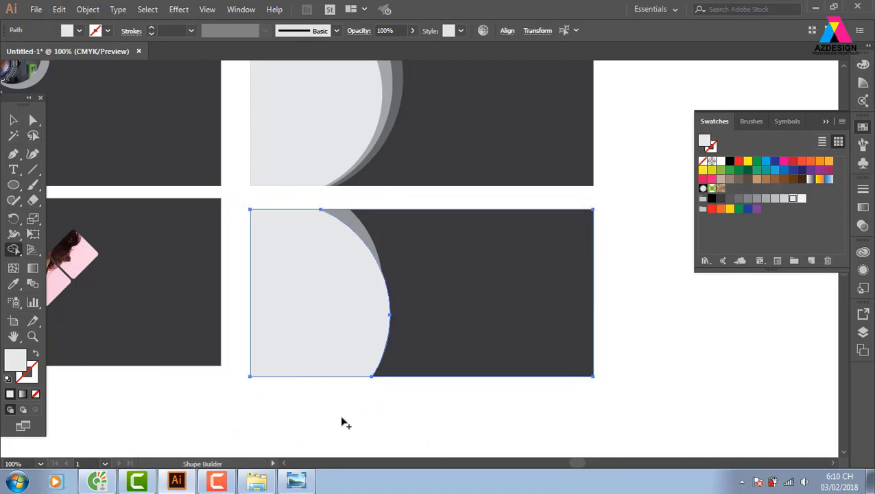
{"action": "key", "text": "v"}
{"action": "key", "text": "ctrl+shift+a"}
{"action": "left_click", "coordinate": [389, 329]}
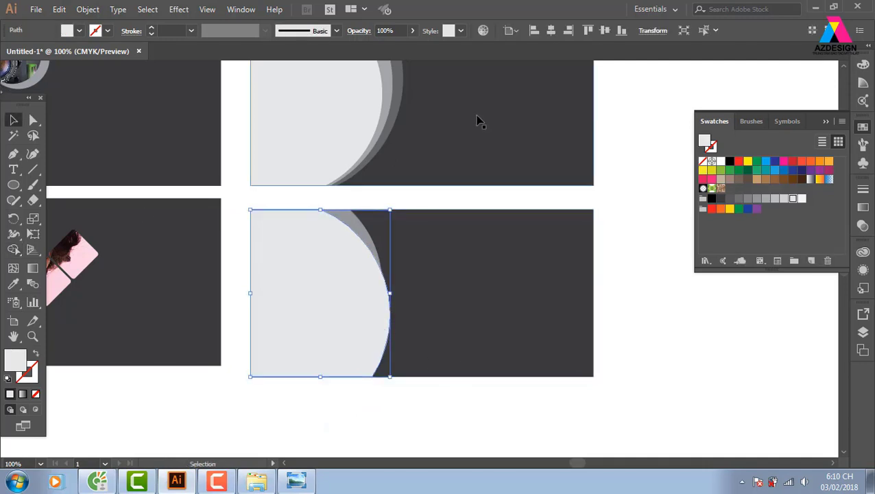
{"action": "left_click", "coordinate": [391, 31]}
{"action": "type", "text": "5"}
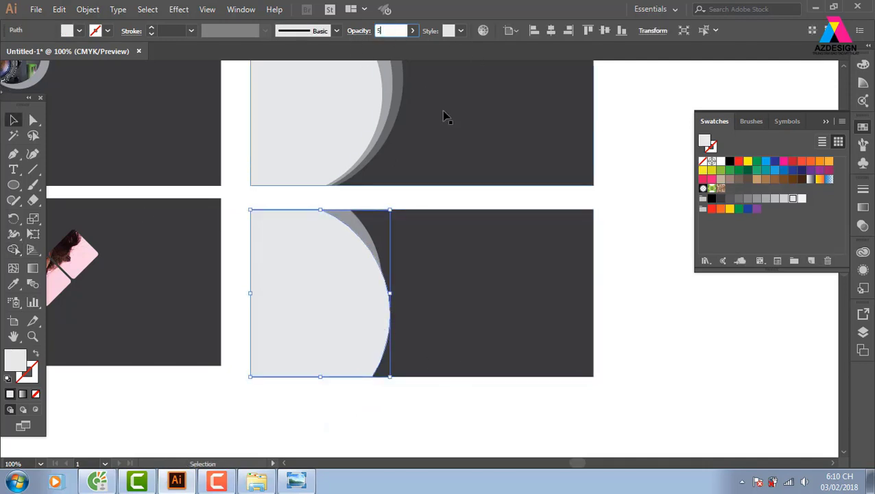
{"action": "type", "text": "0"}
{"action": "key", "text": "Return"}
{"action": "left_click", "coordinate": [692, 384]}
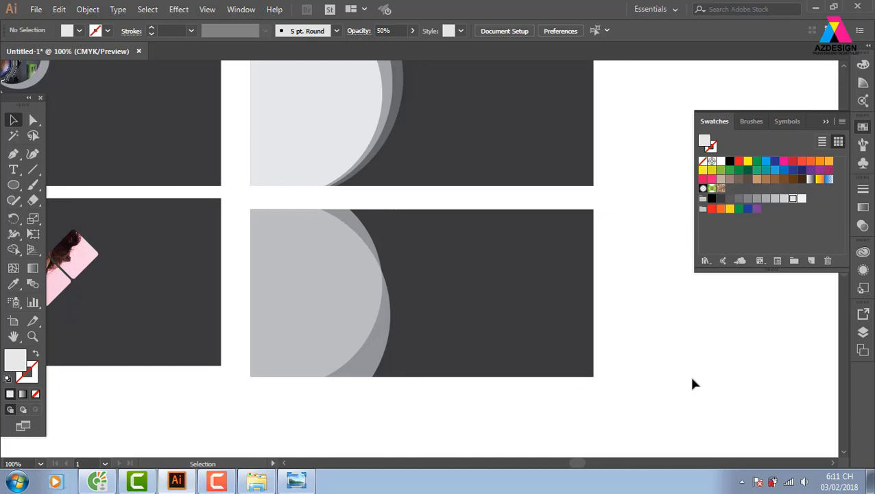
Draw a circle over the next banner's left side, trim it, and set 20% opacity
{"action": "left_click_drag", "start_coordinate": [505, 339], "coordinate": [487, 313]}
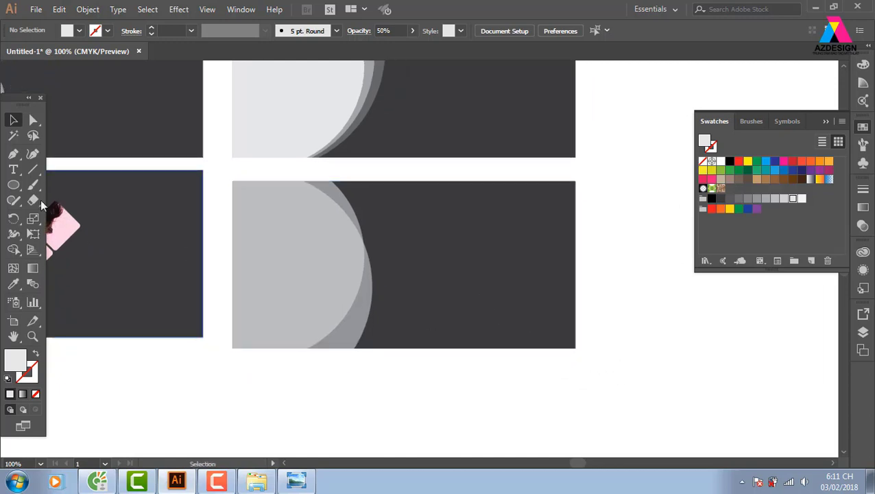
{"action": "left_click", "coordinate": [13, 185]}
{"action": "left_click_drag", "start_coordinate": [130, 124], "coordinate": [373, 373]}
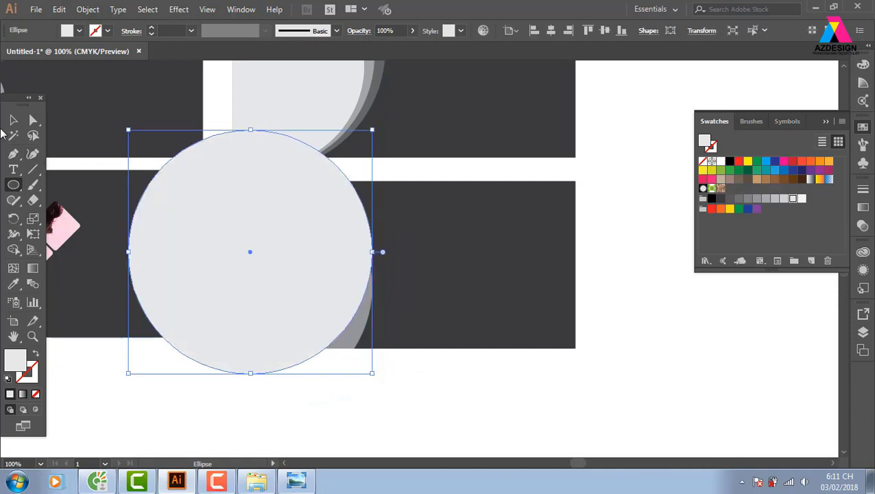
{"action": "left_click", "coordinate": [13, 119]}
{"action": "left_click", "coordinate": [457, 235], "text": "shift"}
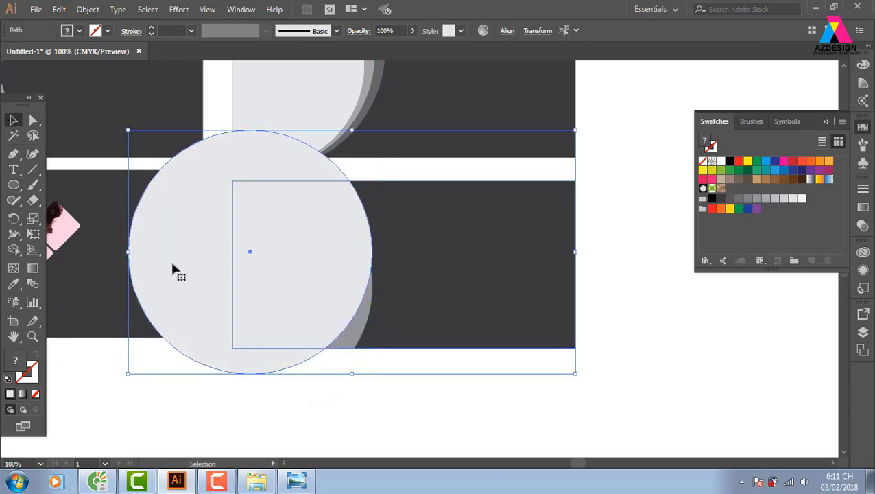
{"action": "left_click", "coordinate": [13, 249]}
{"action": "left_click", "coordinate": [138, 316], "text": "alt"}
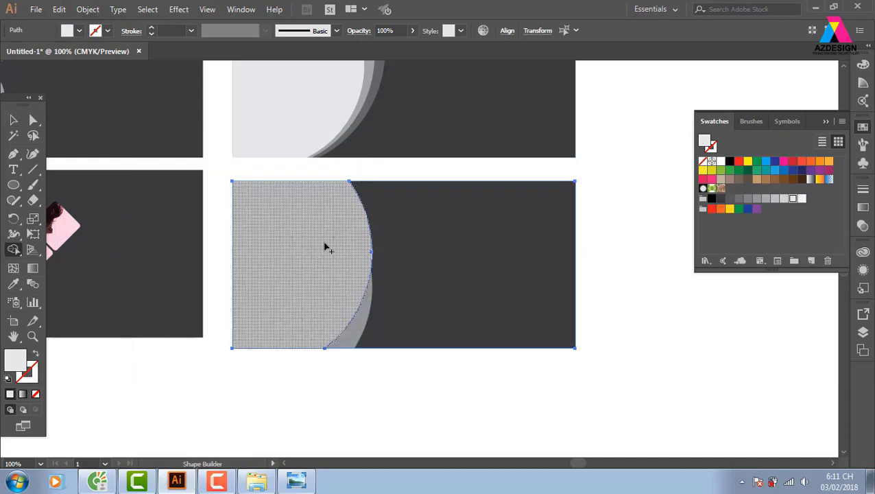
{"action": "left_click", "coordinate": [395, 30]}
{"action": "type", "text": "20"}
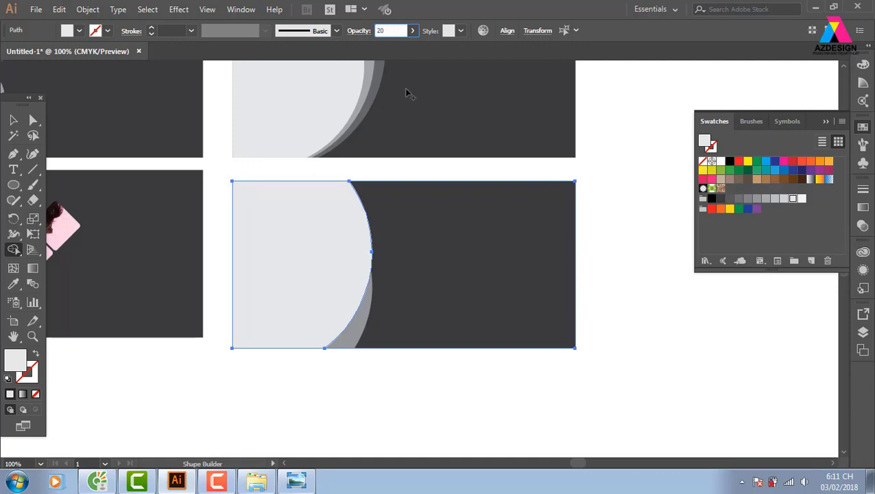
{"action": "key", "text": "Return"}
Undo the trim to restore the full light circle, then select it with the banner rectangle
{"action": "left_click", "coordinate": [543, 269]}
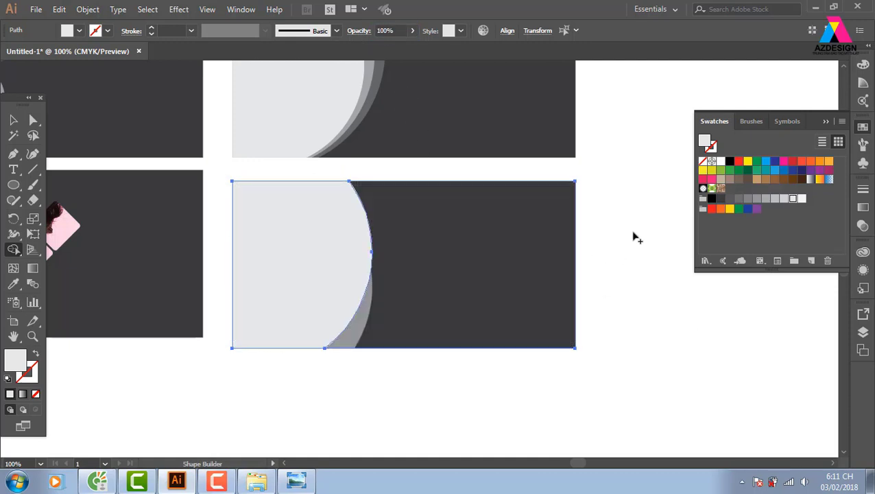
{"action": "key", "text": "v"}
{"action": "left_click", "coordinate": [619, 212]}
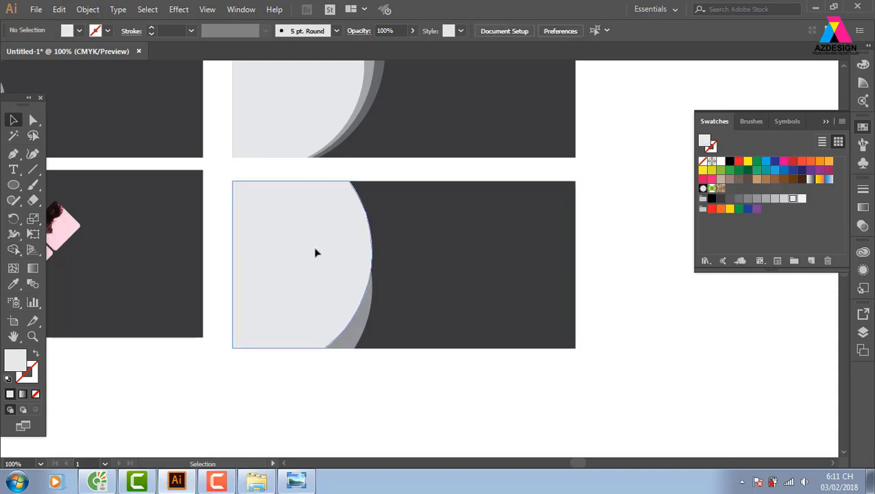
{"action": "left_click_drag", "start_coordinate": [316, 251], "coordinate": [380, 331]}
{"action": "key", "text": "a"}
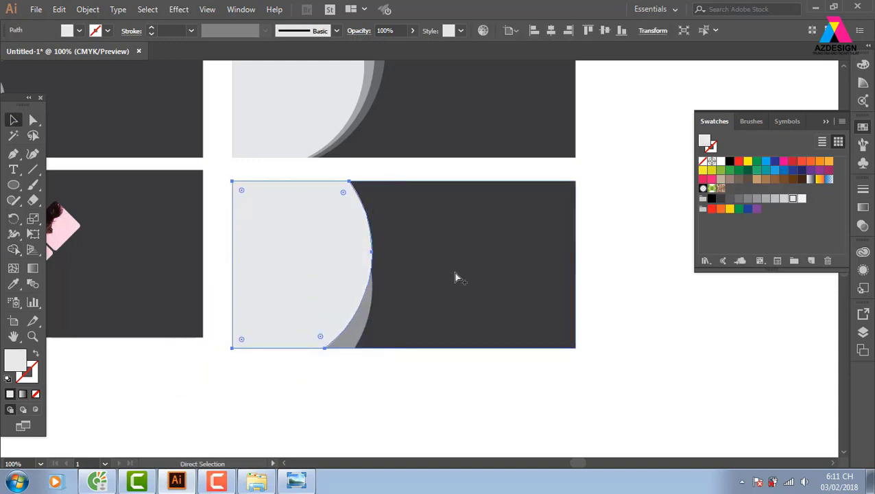
{"action": "left_click", "coordinate": [456, 278], "text": "shift"}
{"action": "key", "text": "ctrl+z"}
{"action": "key", "text": "ctrl+shift+a"}
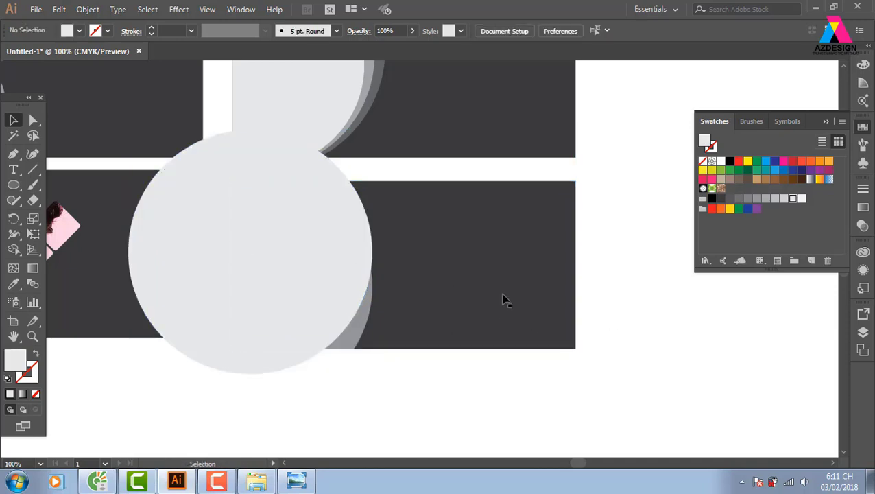
{"action": "left_click", "coordinate": [293, 179]}
{"action": "left_click", "coordinate": [449, 249], "text": "shift"}
Re-trim the circle to the lower banner with Shape Builder and fade it to 20% opacity
{"action": "left_click", "coordinate": [13, 249]}
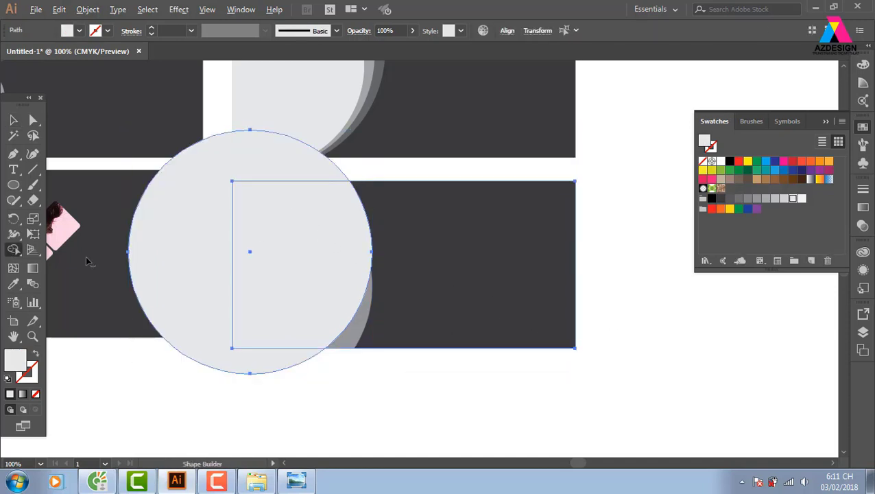
{"action": "left_click", "coordinate": [165, 268], "text": "alt"}
{"action": "key", "text": "v"}
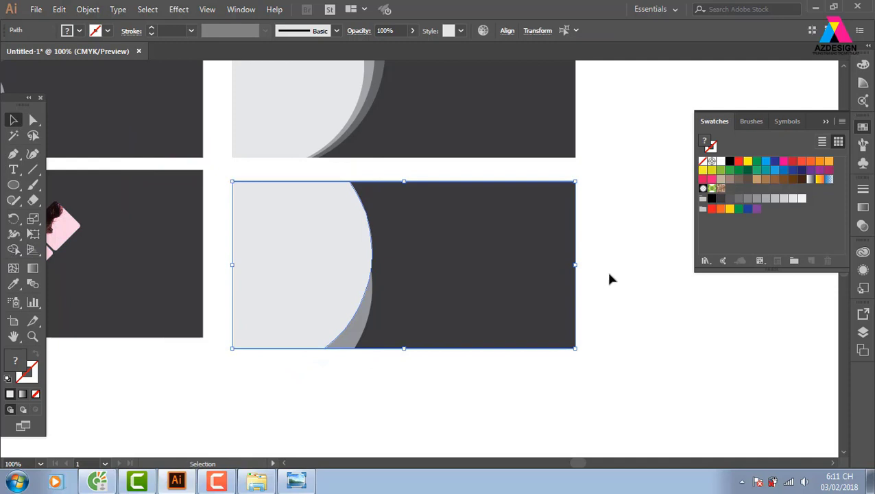
{"action": "left_click", "coordinate": [612, 279]}
{"action": "left_click", "coordinate": [355, 255]}
{"action": "left_click", "coordinate": [388, 30]}
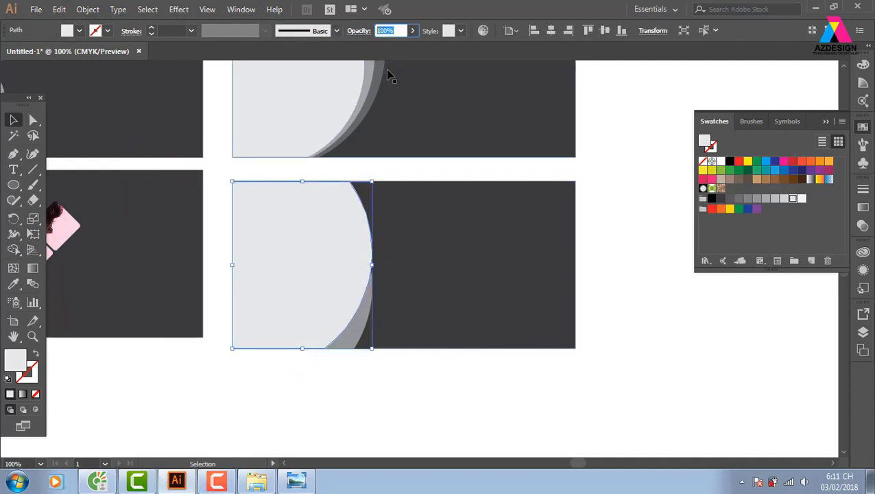
{"action": "type", "text": "20"}
{"action": "key", "text": "Return"}
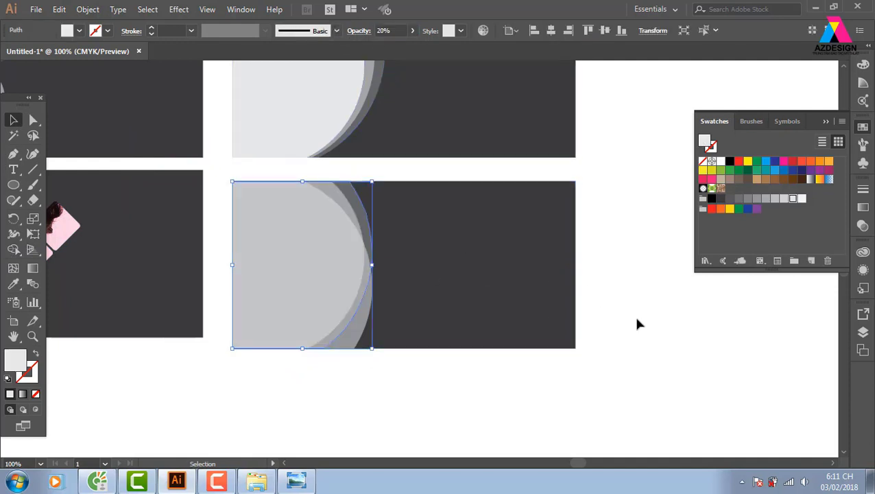
{"action": "left_click", "coordinate": [702, 323]}
{"action": "scroll", "coordinate": [452, 267], "scroll_direction": "up", "scroll_amount": 1}
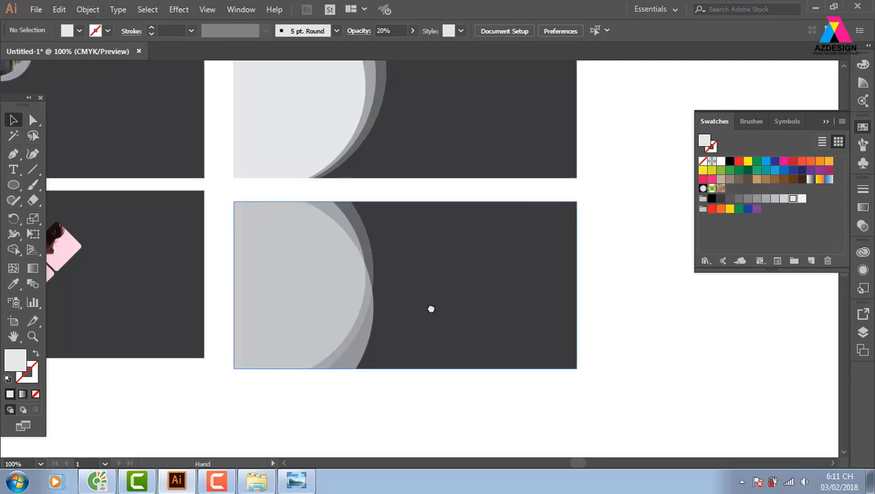
{"action": "scroll", "coordinate": [430, 309], "scroll_direction": "up", "scroll_amount": 3}
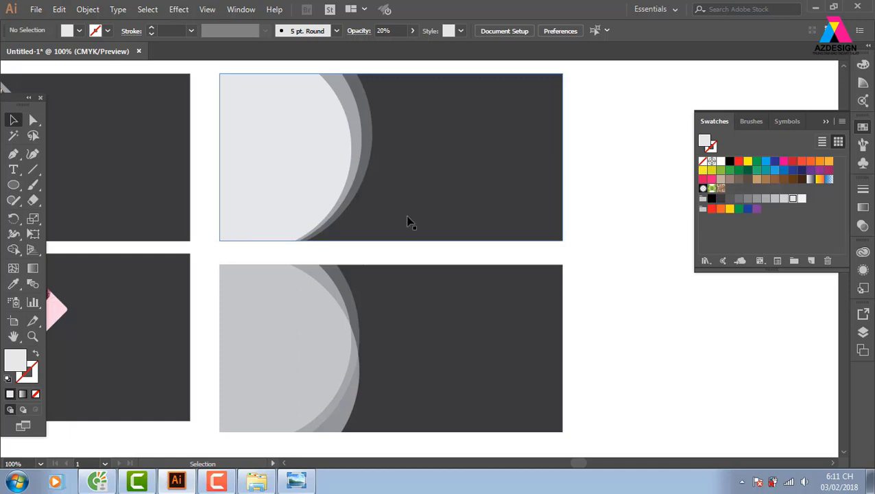
{"action": "scroll", "coordinate": [407, 222], "scroll_direction": "down", "scroll_amount": 1}
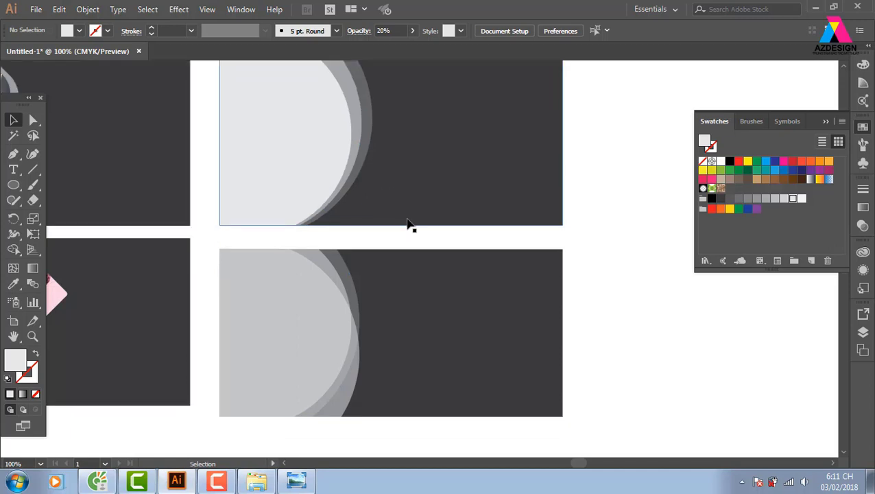
{"action": "scroll", "coordinate": [407, 223], "scroll_direction": "down", "scroll_amount": 1}
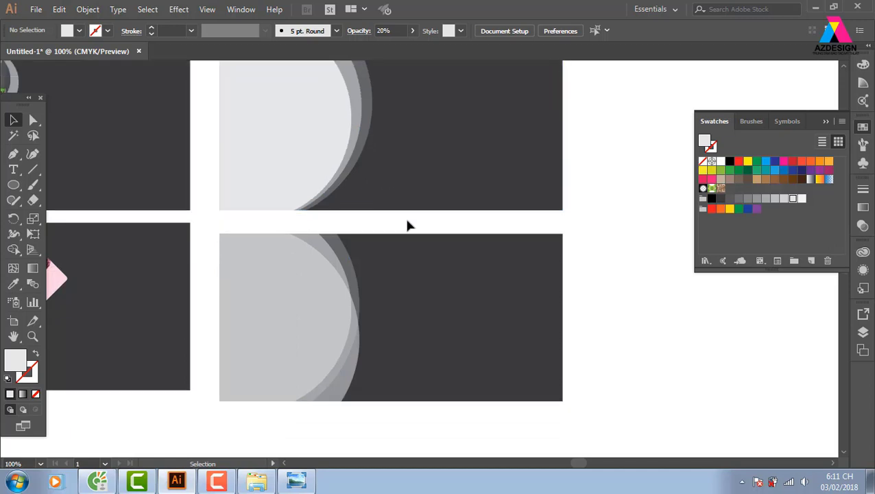
{"action": "scroll", "coordinate": [446, 274], "scroll_direction": "down", "scroll_amount": 5}
{"action": "left_click", "coordinate": [451, 232]}
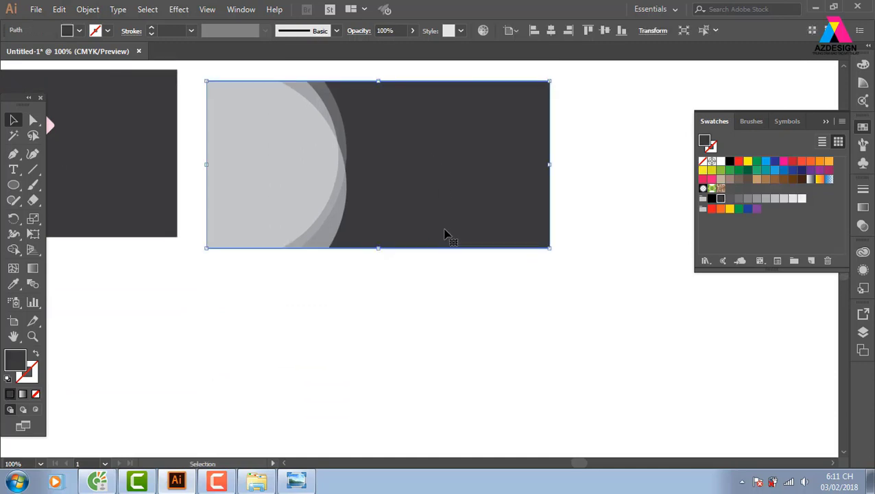
Delete the stray copy of the faded light shape
{"action": "left_click", "coordinate": [410, 256]}
{"action": "left_click_drag", "start_coordinate": [339, 150], "coordinate": [404, 206]}
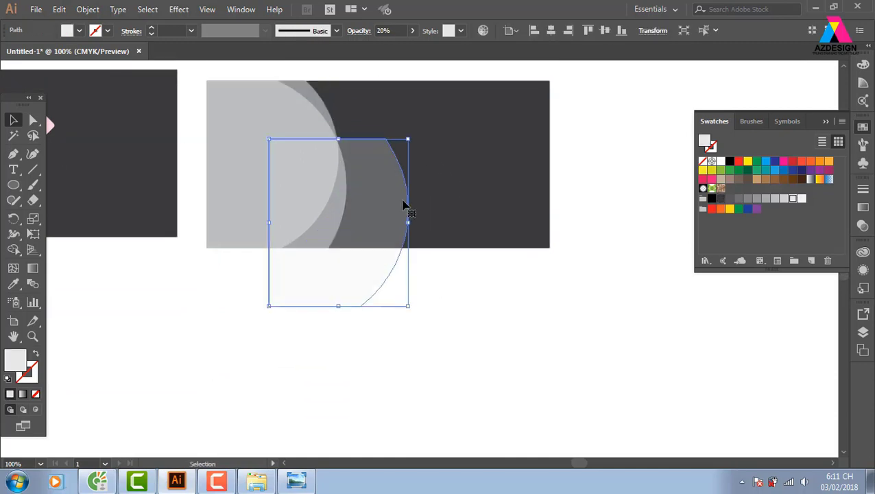
{"action": "key", "text": "Delete"}
{"action": "scroll", "coordinate": [391, 214], "scroll_direction": "up", "scroll_amount": 2}
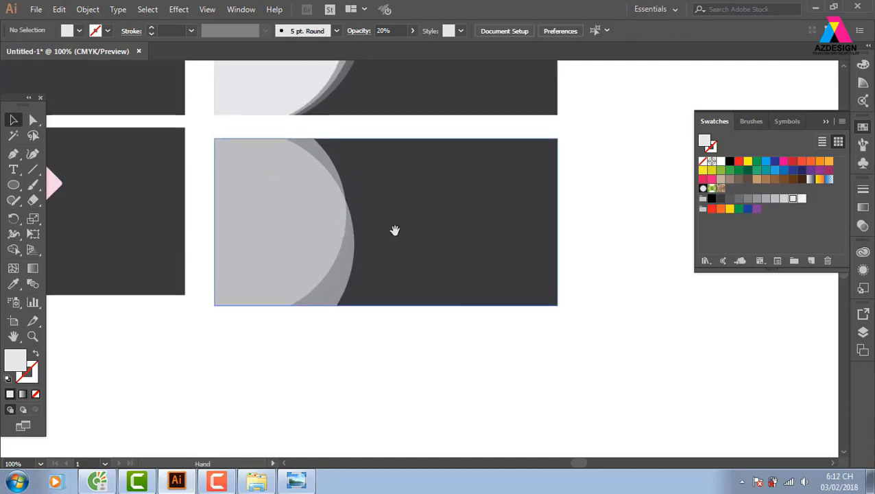
Draw a roughly 413 pt circle on the lower banner's left side and trim it to the banner with Shape Builder
{"action": "left_click", "coordinate": [13, 184]}
{"action": "left_click_drag", "start_coordinate": [257, 222], "coordinate": [386, 354]}
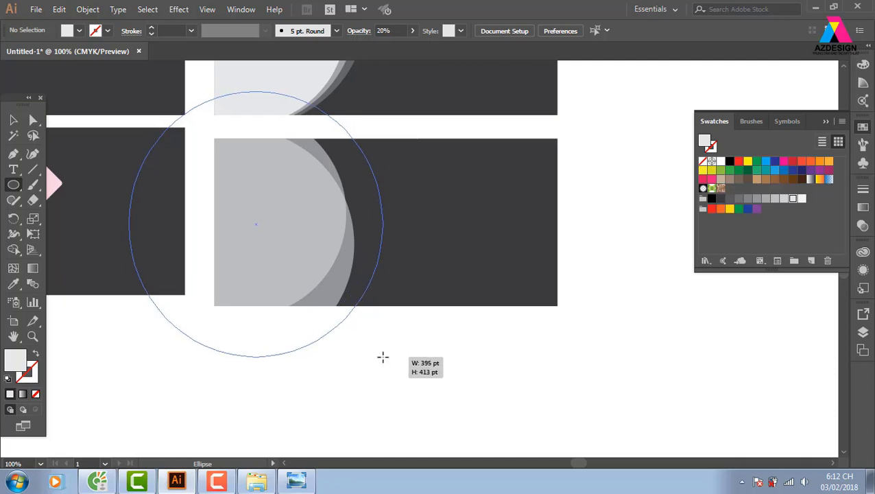
{"action": "mouse_move", "coordinate": [386, 354]}
{"action": "left_mouse_down"}
{"action": "mouse_move", "coordinate": [349, 332]}
{"action": "mouse_move", "coordinate": [320, 330]}
{"action": "mouse_move", "coordinate": [340, 351]}
{"action": "mouse_move", "coordinate": [424, 353]}
{"action": "mouse_move", "coordinate": [301, 340]}
{"action": "mouse_move", "coordinate": [366, 347]}
{"action": "mouse_move", "coordinate": [340, 306]}
{"action": "mouse_move", "coordinate": [327, 315]}
{"action": "left_mouse_up"}
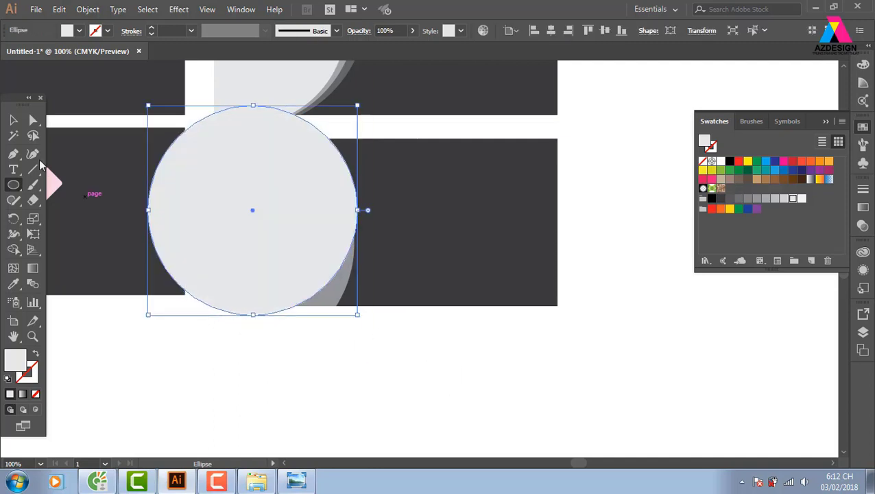
{"action": "key", "text": "v"}
{"action": "left_click", "coordinate": [460, 182], "text": "shift"}
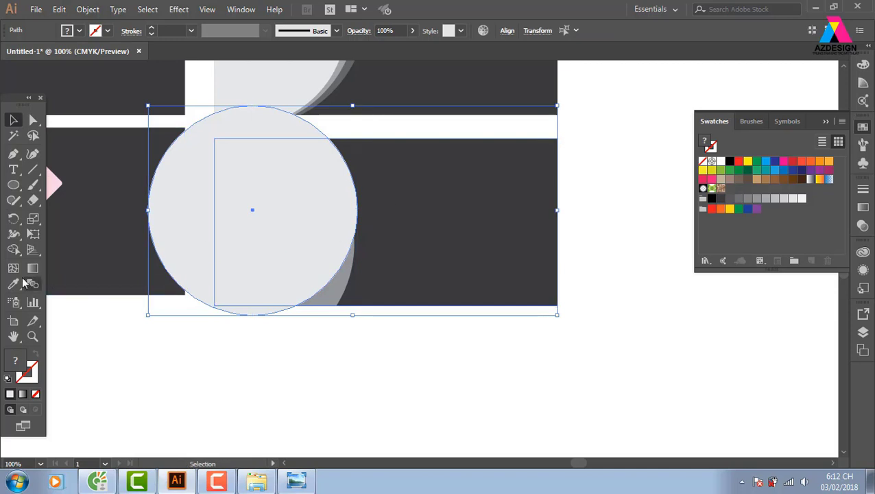
{"action": "left_click", "coordinate": [13, 249]}
{"action": "left_click_drag", "start_coordinate": [107, 332], "coordinate": [168, 256]}
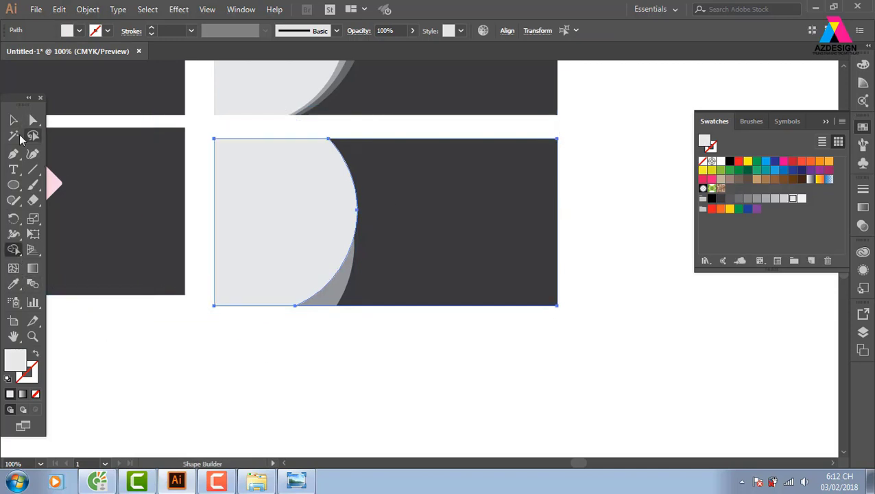
Set the trimmed light half-disc to 20% opacity
{"action": "left_click", "coordinate": [13, 120]}
{"action": "left_click", "coordinate": [218, 327]}
{"action": "left_click", "coordinate": [292, 233]}
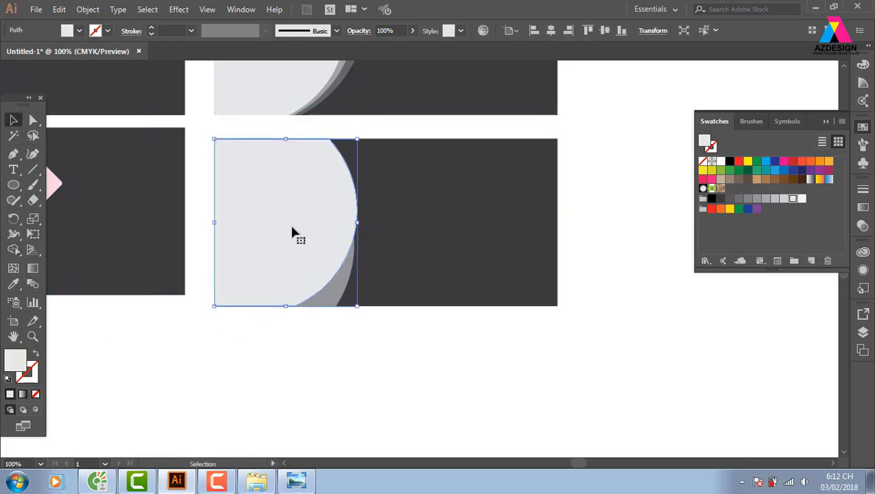
{"action": "left_click", "coordinate": [383, 31]}
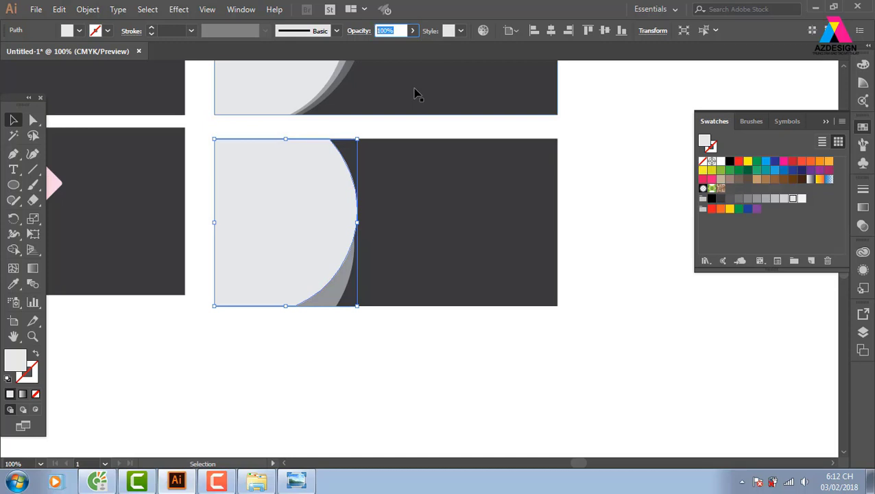
{"action": "type", "text": "20"}
{"action": "key", "text": "Return"}
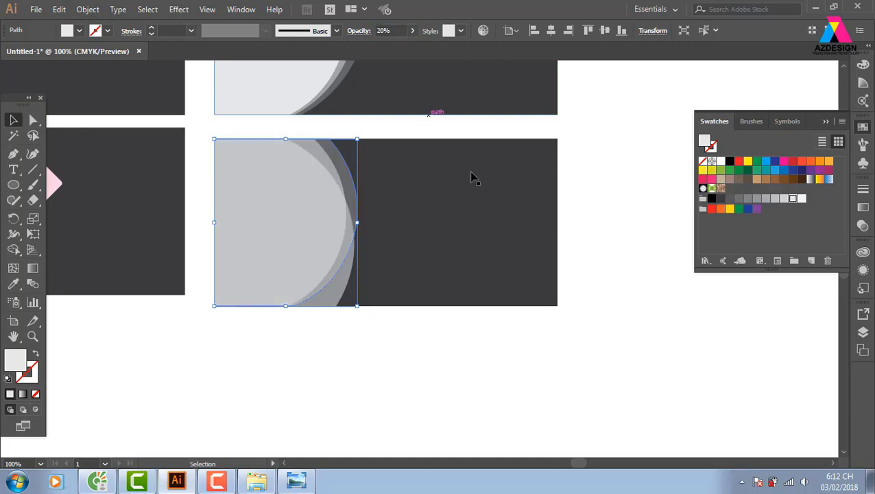
{"action": "left_click", "coordinate": [655, 253]}
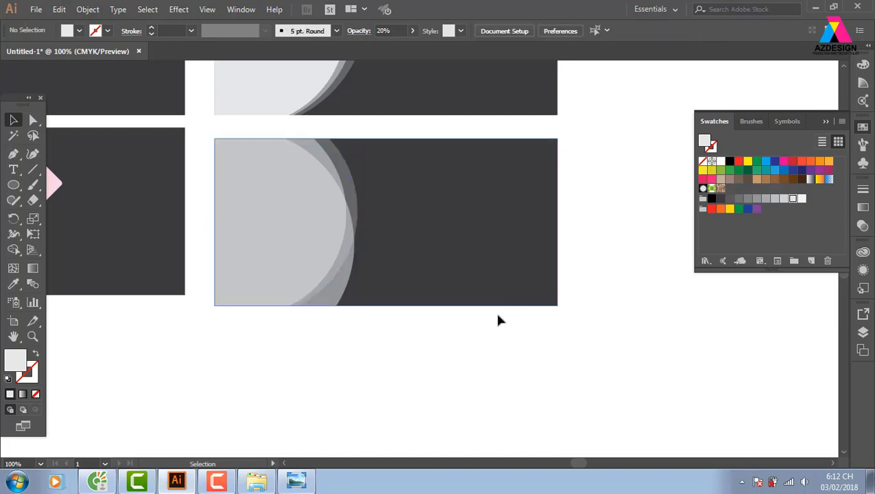
Drag a copy of the dark banner downward
{"action": "scroll", "coordinate": [497, 318], "scroll_direction": "down", "scroll_amount": 3}
{"action": "left_click", "coordinate": [436, 172]}
{"action": "left_click_drag", "start_coordinate": [410, 170], "coordinate": [399, 288]}
Draw a large circle over the new dark banner and fill it light grey
{"action": "scroll", "coordinate": [493, 316], "scroll_direction": "down", "scroll_amount": 1}
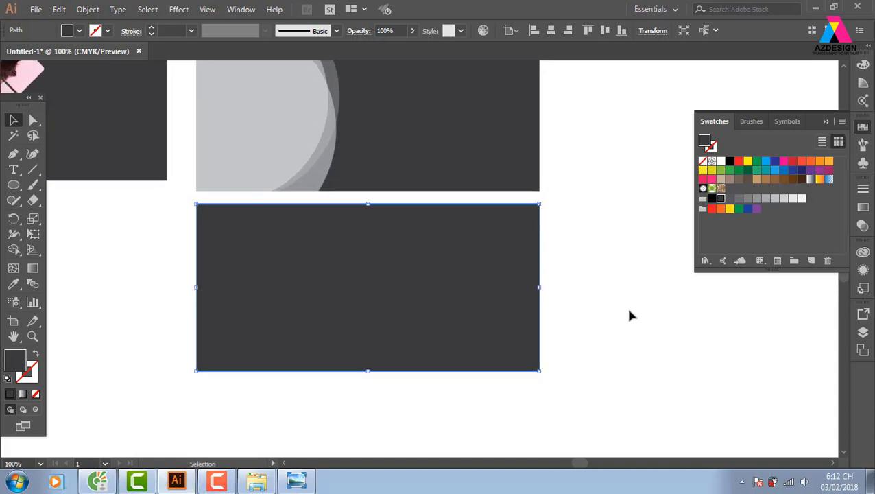
{"action": "left_click", "coordinate": [628, 315]}
{"action": "scroll", "coordinate": [508, 307], "scroll_direction": "down", "scroll_amount": 1}
{"action": "key", "text": "ctrl+minus"}
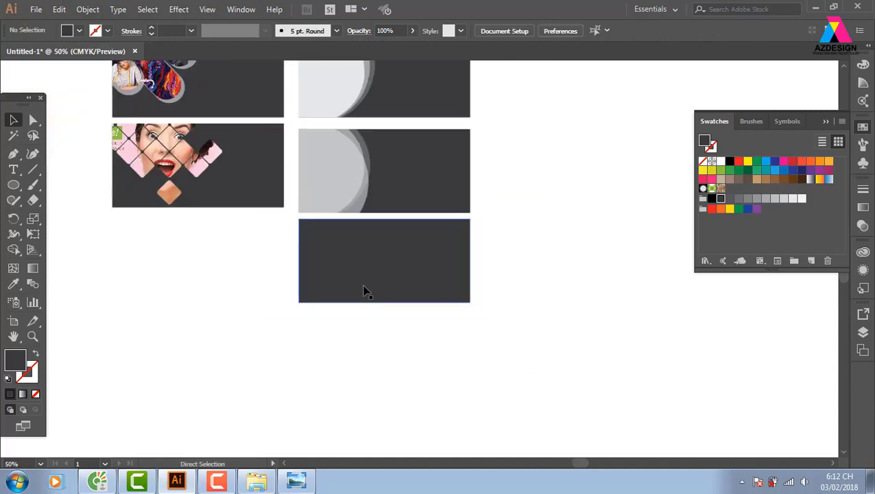
{"action": "scroll", "coordinate": [412, 287], "scroll_direction": "right", "scroll_amount": 1}
{"action": "key", "text": "l"}
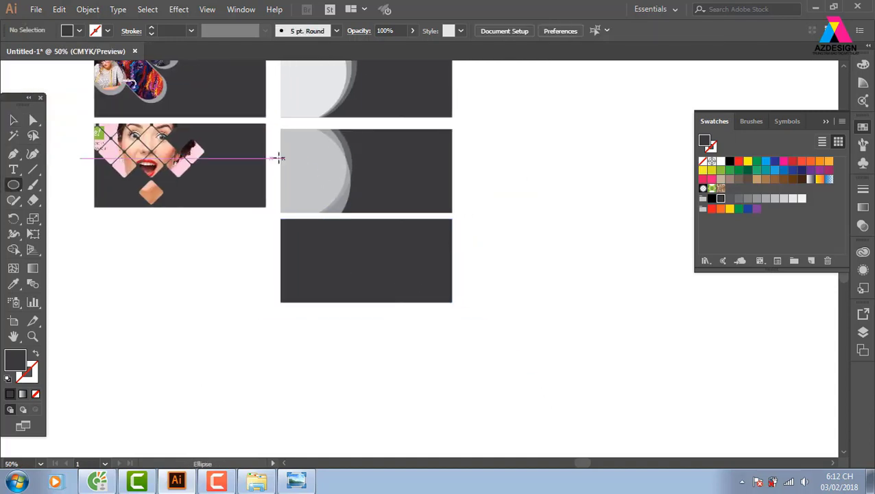
{"action": "mouse_move", "coordinate": [279, 158]}
{"action": "left_mouse_down"}
{"action": "mouse_move", "coordinate": [561, 272]}
{"action": "mouse_move", "coordinate": [514, 296]}
{"action": "left_mouse_up"}
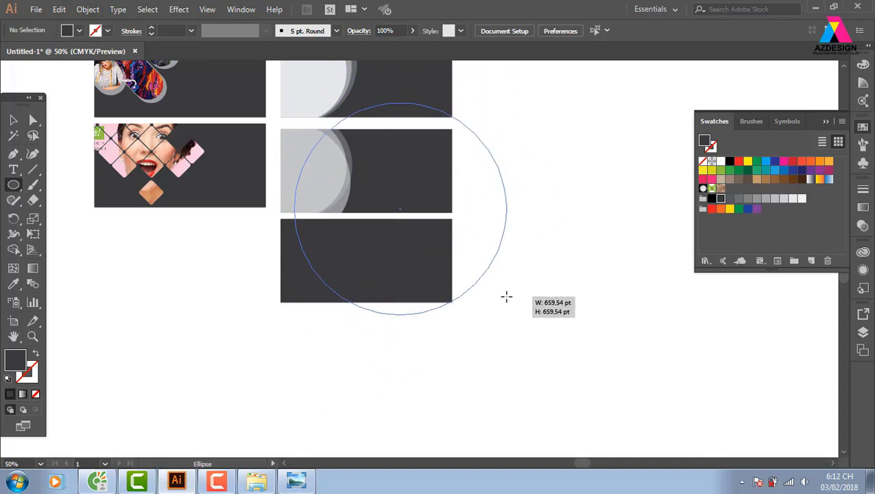
{"action": "left_click_drag", "start_coordinate": [506, 297], "coordinate": [510, 306]}
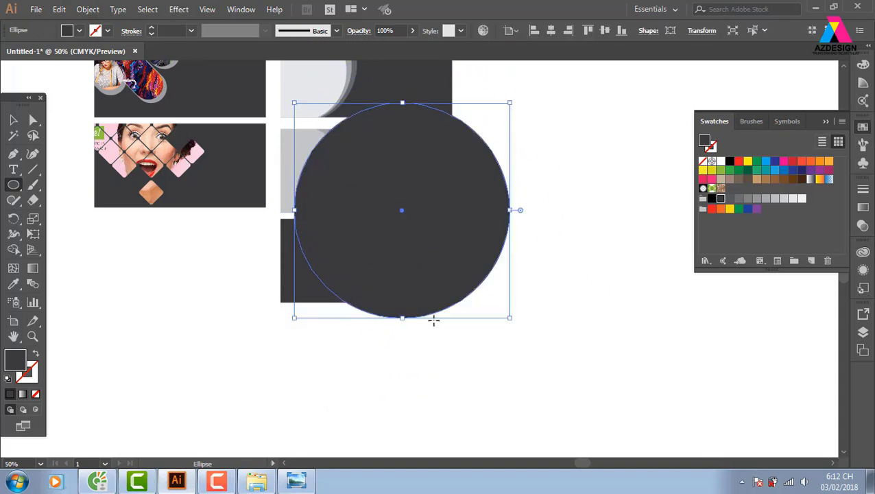
{"action": "left_click", "coordinate": [13, 121]}
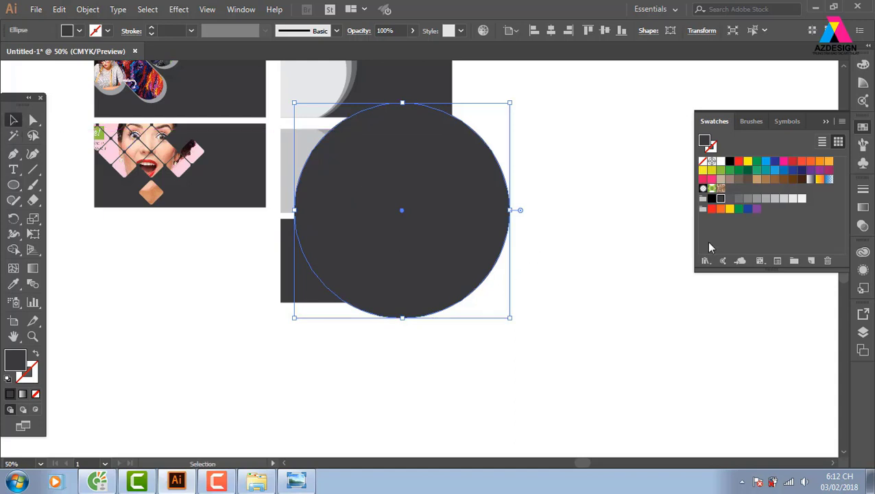
{"action": "left_click", "coordinate": [792, 199]}
Trim the light grey circle to the new banner's edges with Shape Builder
{"action": "left_click", "coordinate": [583, 247]}
{"action": "left_click", "coordinate": [459, 271]}
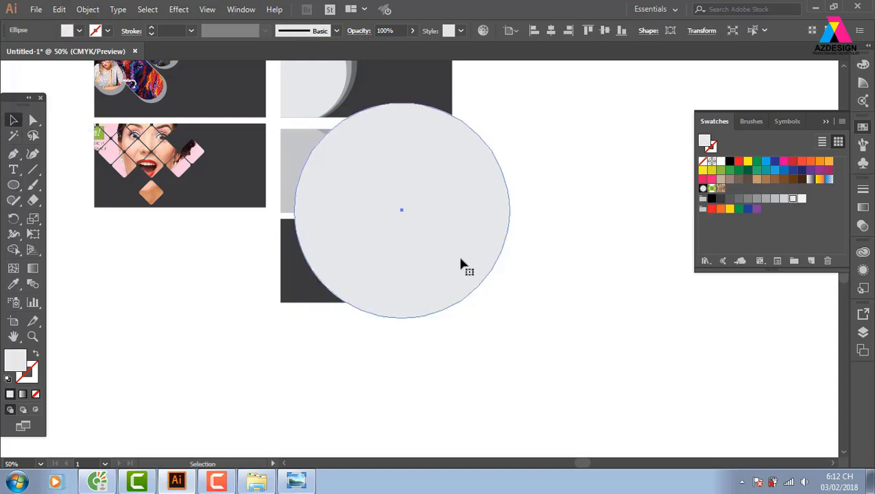
{"action": "left_click", "coordinate": [321, 300], "text": "shift"}
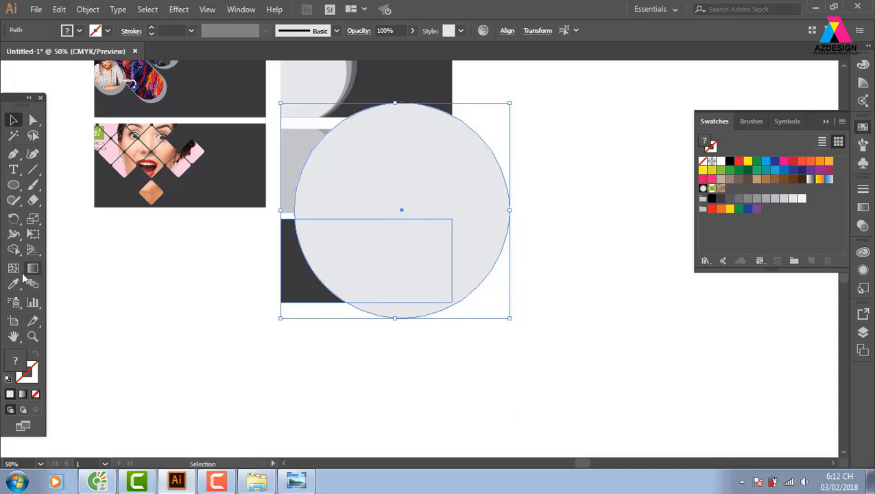
{"action": "left_click", "coordinate": [13, 250]}
{"action": "left_click", "coordinate": [499, 247], "text": "alt"}
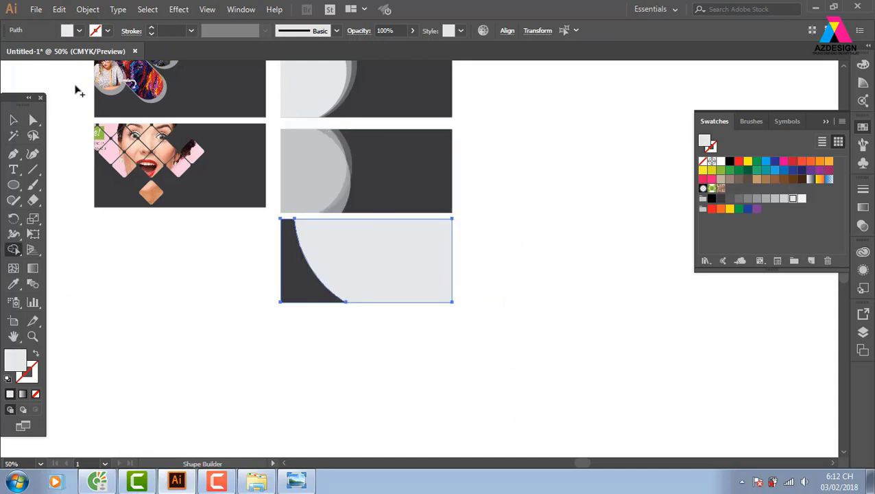
Draw a second large circle overlapping the bottom banner's left side
{"action": "left_click", "coordinate": [13, 120]}
{"action": "left_click", "coordinate": [81, 227]}
{"action": "left_click", "coordinate": [14, 184]}
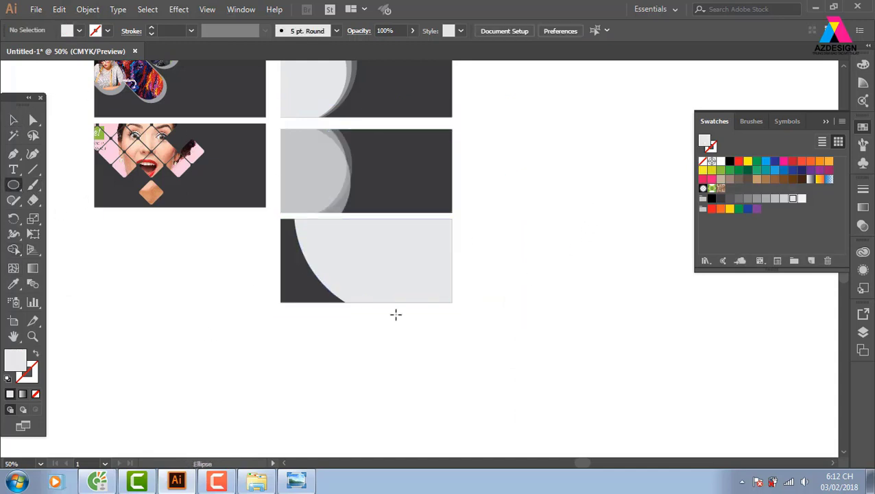
{"action": "mouse_move", "coordinate": [184, 202]}
{"action": "left_mouse_down"}
{"action": "mouse_move", "coordinate": [342, 375]}
{"action": "mouse_move", "coordinate": [326, 382]}
{"action": "mouse_move", "coordinate": [323, 367]}
{"action": "left_mouse_up"}
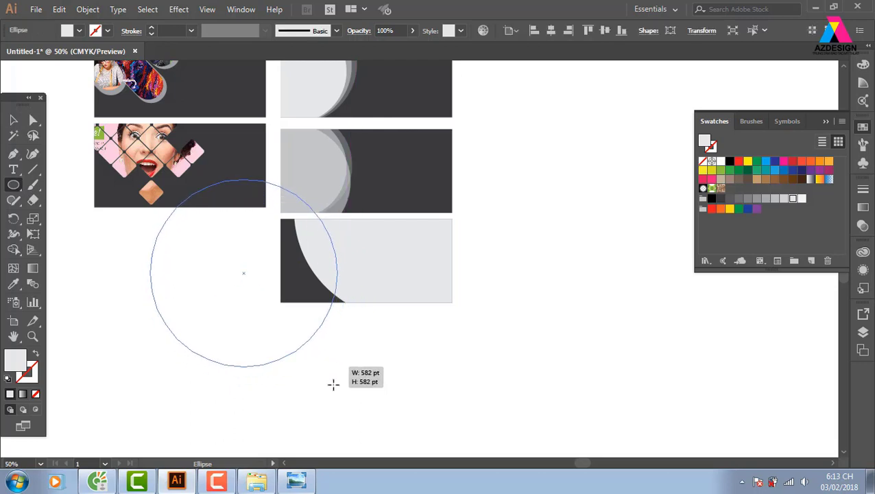
Trim the new circle to the bottom banner, deleting its outside part
{"action": "left_click", "coordinate": [14, 122]}
{"action": "left_click", "coordinate": [413, 384]}
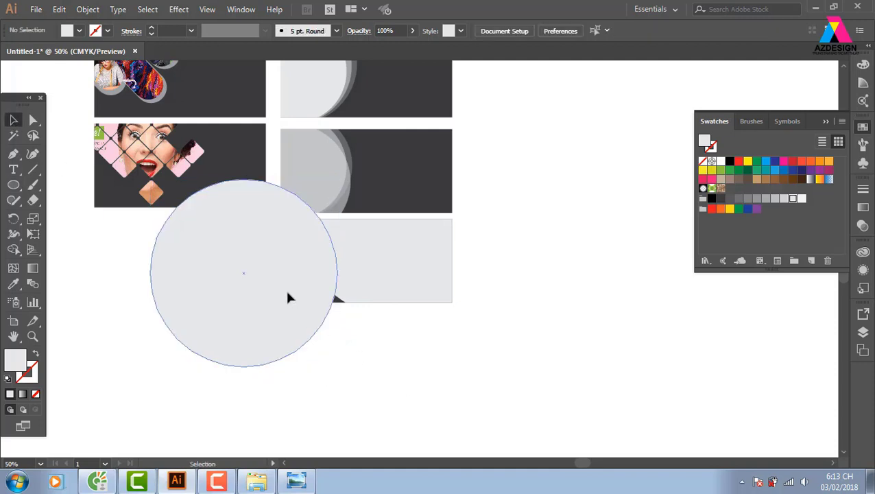
{"action": "left_click", "coordinate": [285, 288]}
{"action": "left_click", "coordinate": [337, 299], "text": "shift"}
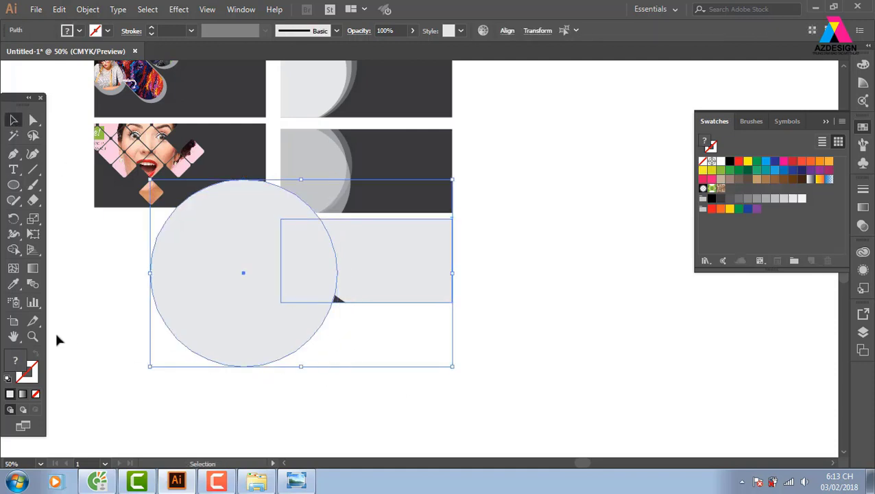
{"action": "left_click", "coordinate": [14, 251]}
{"action": "left_click", "coordinate": [206, 322], "text": "alt"}
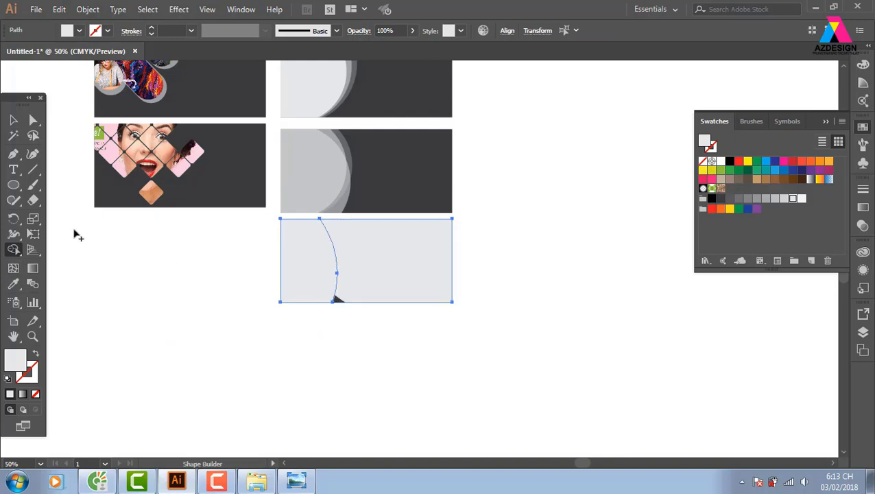
Set the right piece of the divided banner to 27% opacity
{"action": "left_click", "coordinate": [13, 121]}
{"action": "left_click", "coordinate": [367, 360]}
{"action": "left_click", "coordinate": [409, 295]}
{"action": "left_click", "coordinate": [313, 289], "text": "shift"}
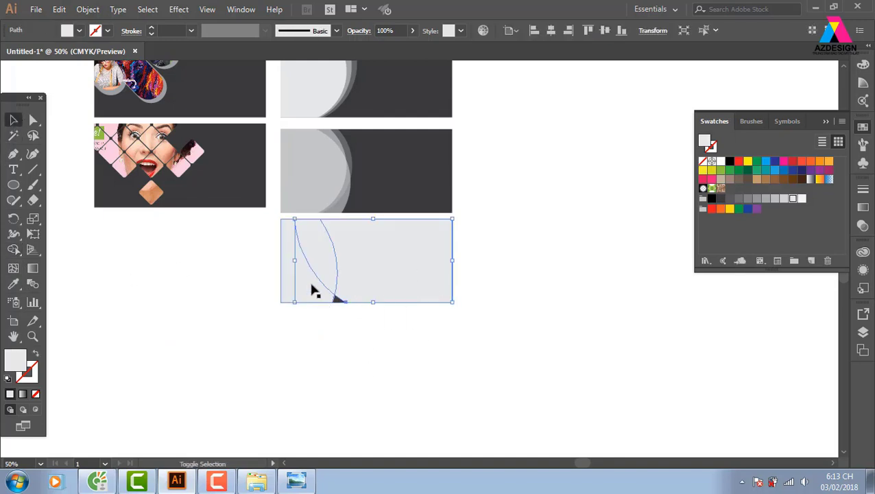
{"action": "left_click", "coordinate": [381, 322]}
{"action": "left_click", "coordinate": [426, 250]}
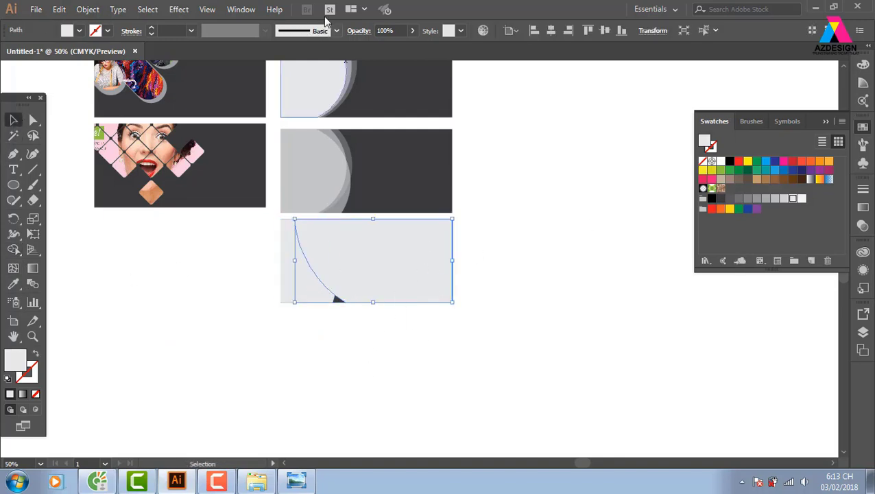
{"action": "left_click", "coordinate": [410, 31]}
{"action": "left_click_drag", "start_coordinate": [377, 54], "coordinate": [376, 52]}
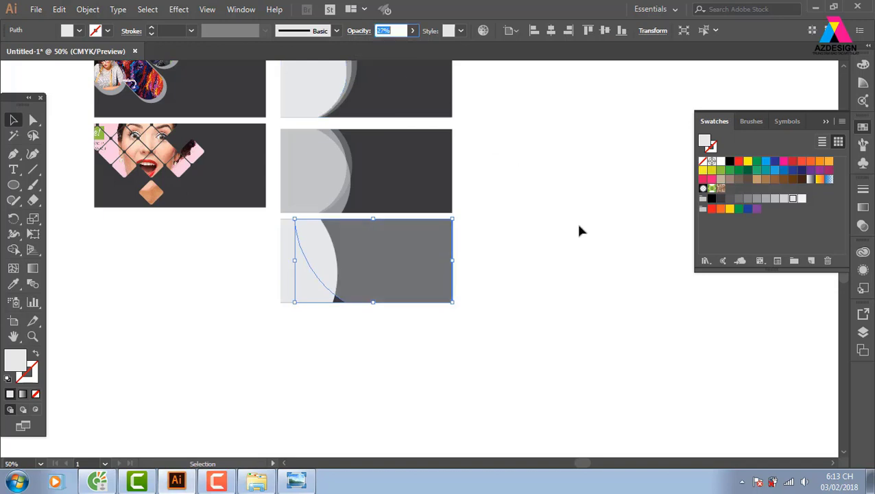
Set the left light piece to 47% opacity
{"action": "left_click", "coordinate": [314, 307]}
{"action": "left_click", "coordinate": [319, 293]}
{"action": "left_click", "coordinate": [412, 31]}
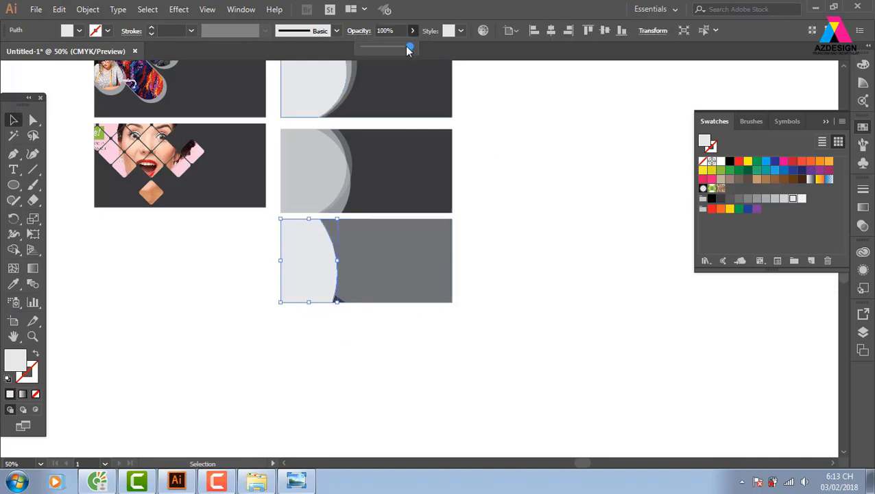
{"action": "left_click_drag", "start_coordinate": [386, 52], "coordinate": [386, 52]}
Zoom in on the bottom banners
{"action": "left_click", "coordinate": [549, 274]}
{"action": "left_click_drag", "start_coordinate": [562, 293], "coordinate": [519, 265]}
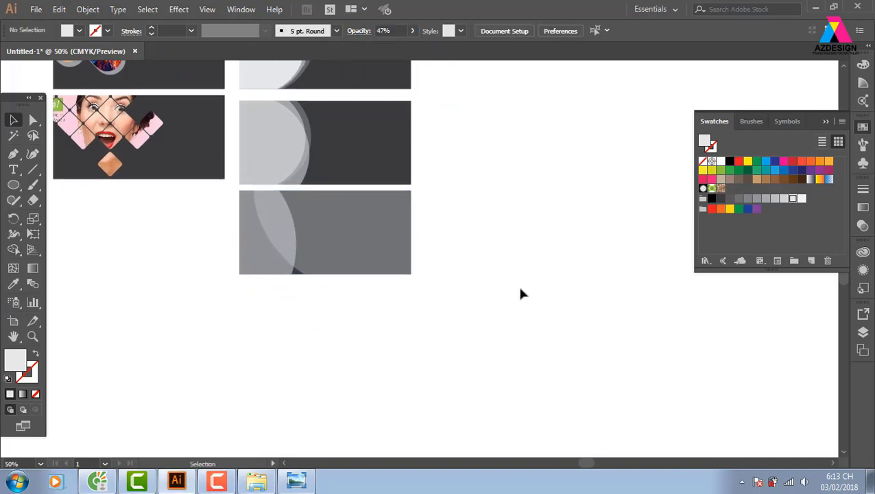
{"action": "key", "text": "z"}
{"action": "left_click_drag", "start_coordinate": [131, 107], "coordinate": [495, 367]}
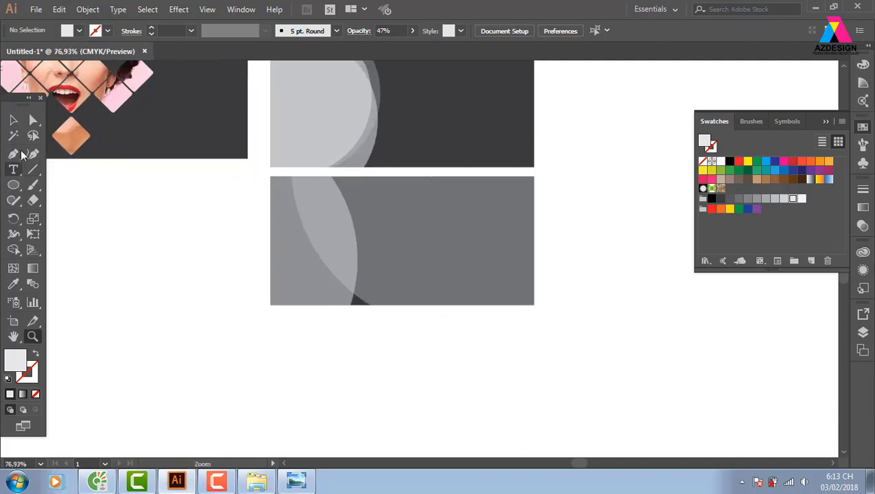
Split the lens between the curves into its own shape and fill it teal
{"action": "key", "text": "v"}
{"action": "left_click", "coordinate": [346, 296]}
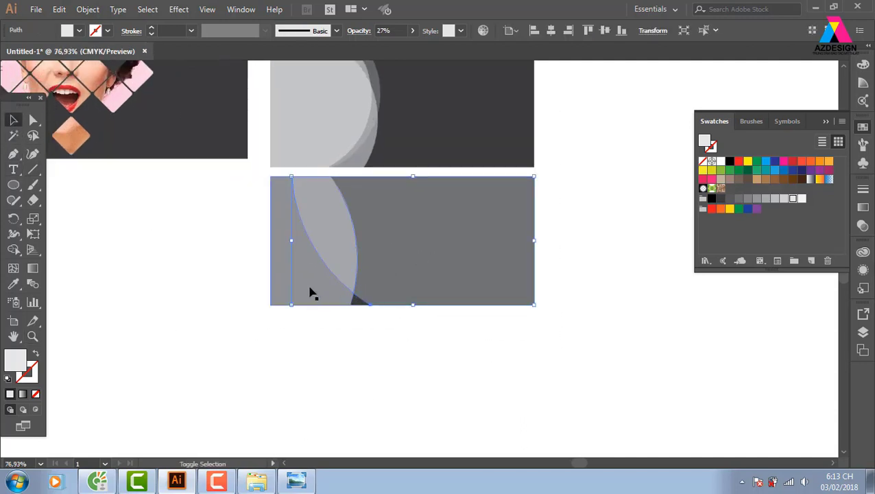
{"action": "left_click", "coordinate": [312, 294], "text": "shift"}
{"action": "left_click", "coordinate": [16, 250]}
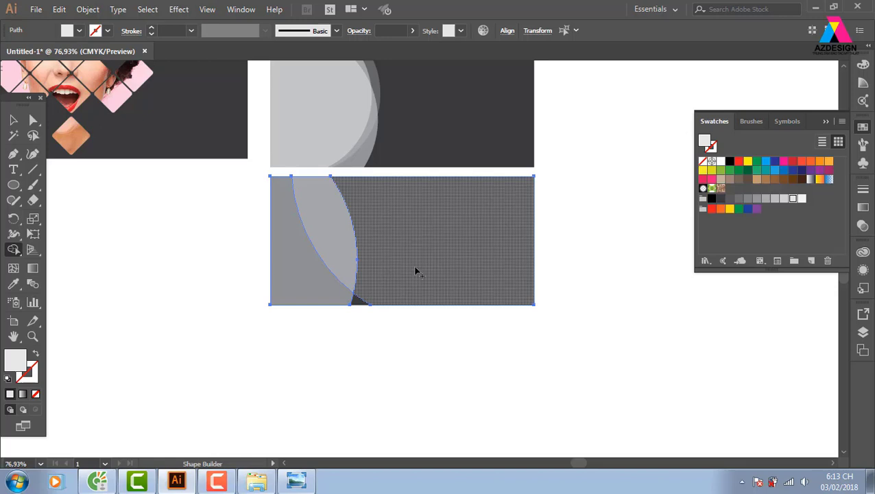
{"action": "left_click", "coordinate": [330, 224]}
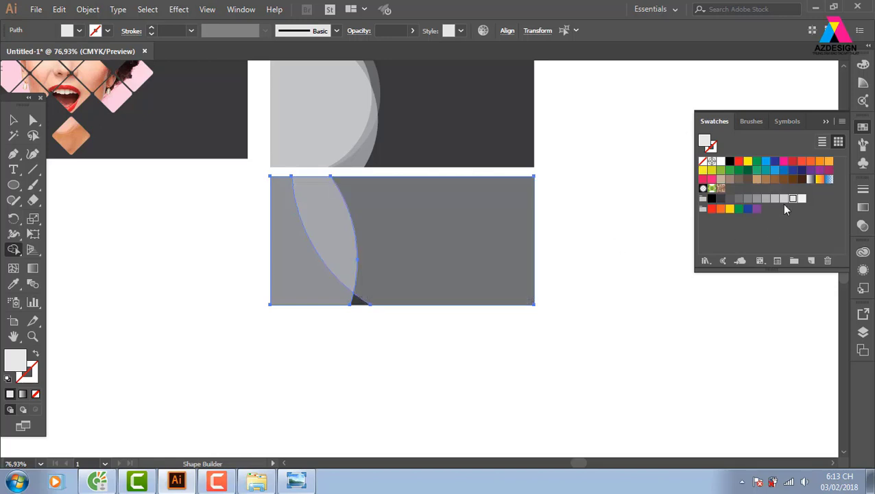
{"action": "left_click", "coordinate": [765, 170]}
Make the teal lens fully opaque at 100% opacity
{"action": "left_click", "coordinate": [328, 254]}
{"action": "left_click", "coordinate": [13, 120]}
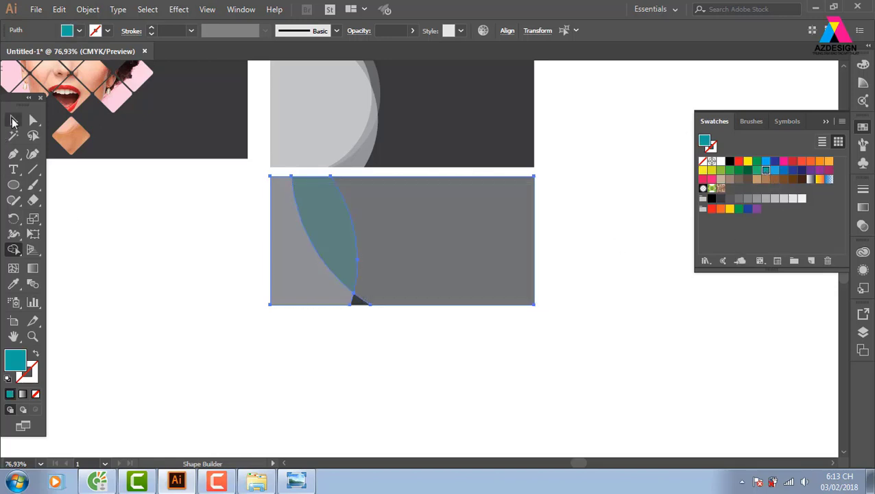
{"action": "left_click", "coordinate": [118, 301]}
{"action": "left_click", "coordinate": [344, 226]}
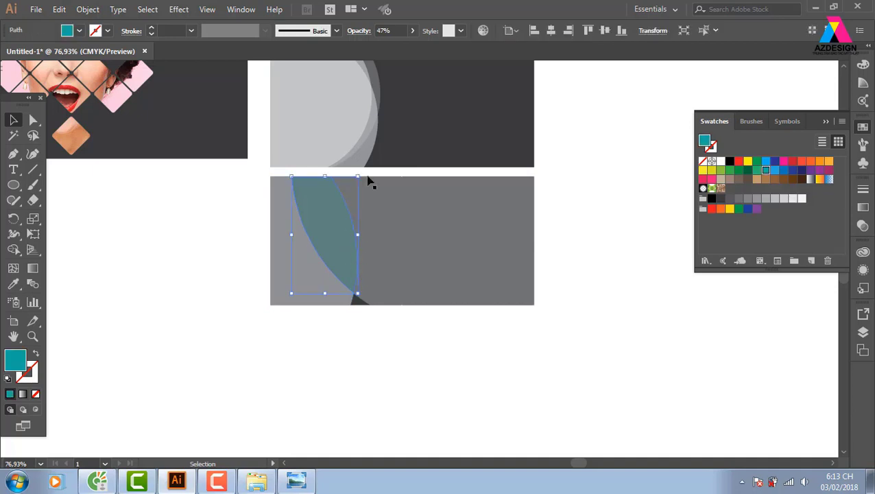
{"action": "left_click", "coordinate": [412, 31]}
{"action": "left_click_drag", "start_coordinate": [393, 51], "coordinate": [562, 152]}
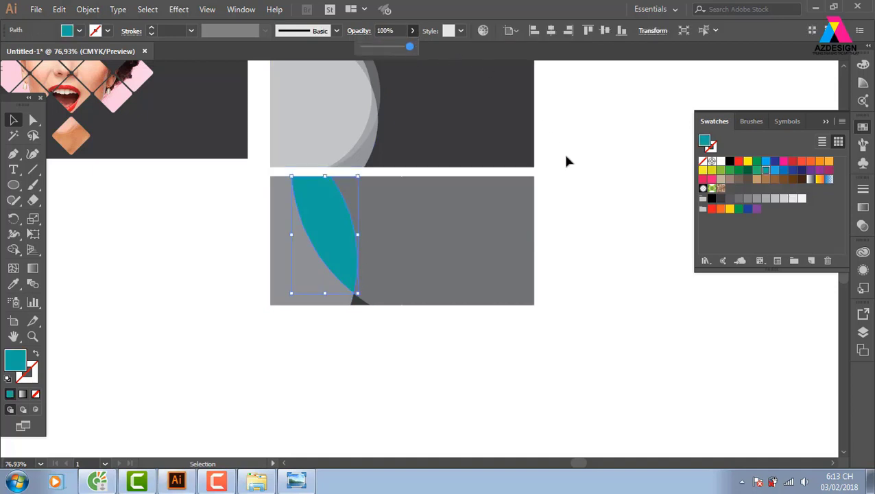
{"action": "left_click", "coordinate": [614, 315]}
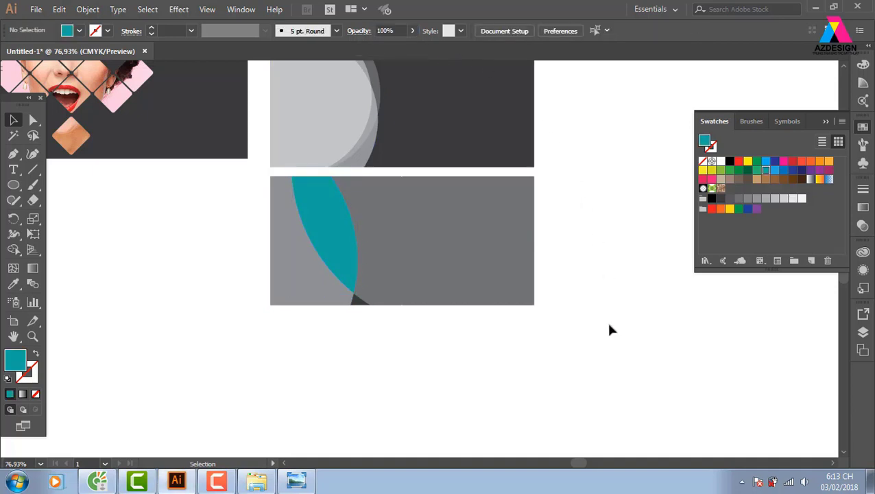
{"action": "left_click", "coordinate": [388, 282]}
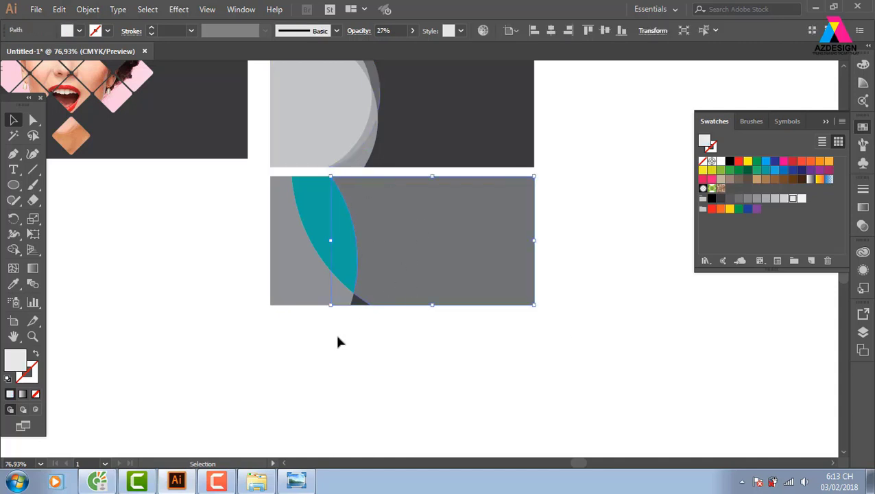
Draw a large circle over the banner's left edge and trim it to the banner
{"action": "key", "text": "l"}
{"action": "mouse_move", "coordinate": [216, 135]}
{"action": "left_mouse_down"}
{"action": "mouse_move", "coordinate": [234, 369]}
{"action": "mouse_move", "coordinate": [203, 412]}
{"action": "left_mouse_up"}
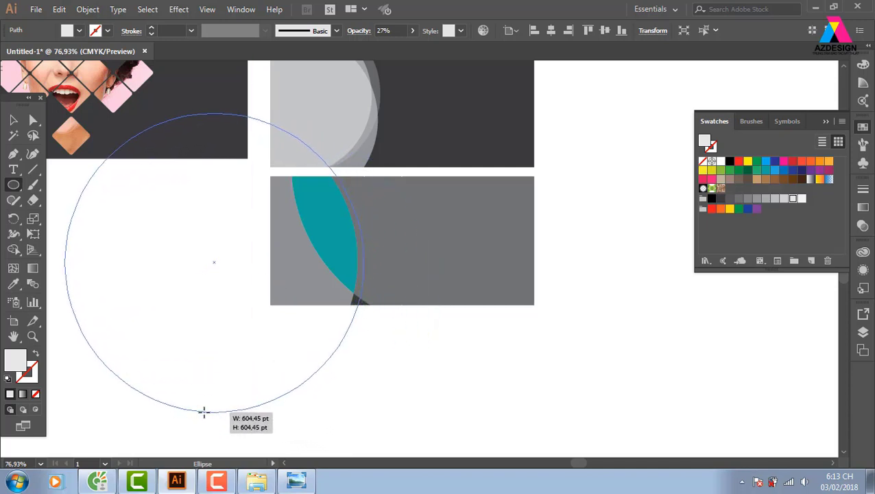
{"action": "left_click_drag", "start_coordinate": [203, 412], "coordinate": [203, 412]}
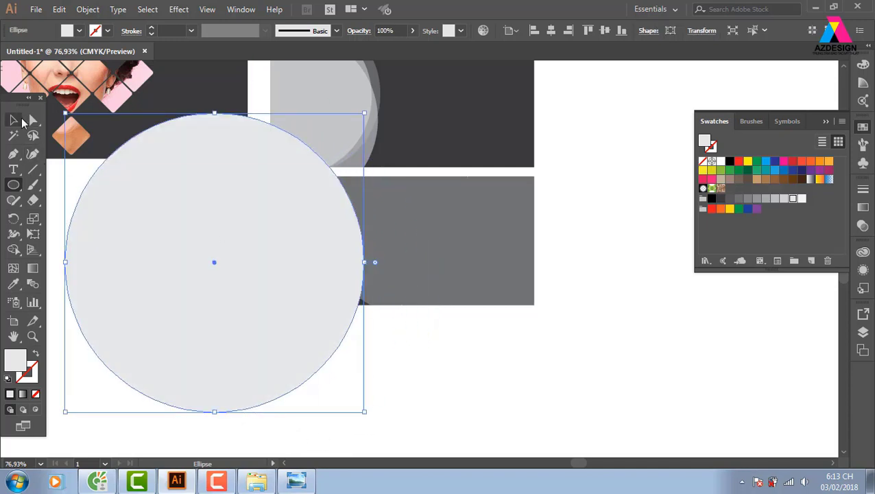
{"action": "left_click", "coordinate": [20, 122]}
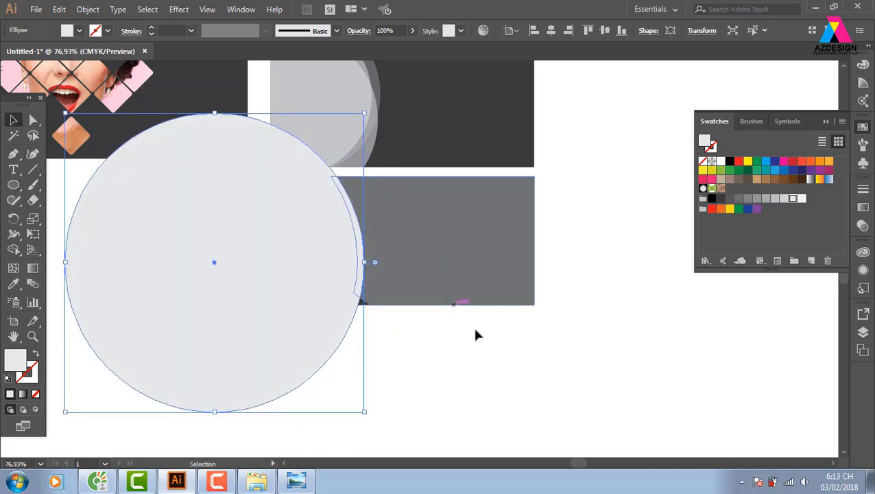
{"action": "left_click", "coordinate": [365, 305], "text": "shift"}
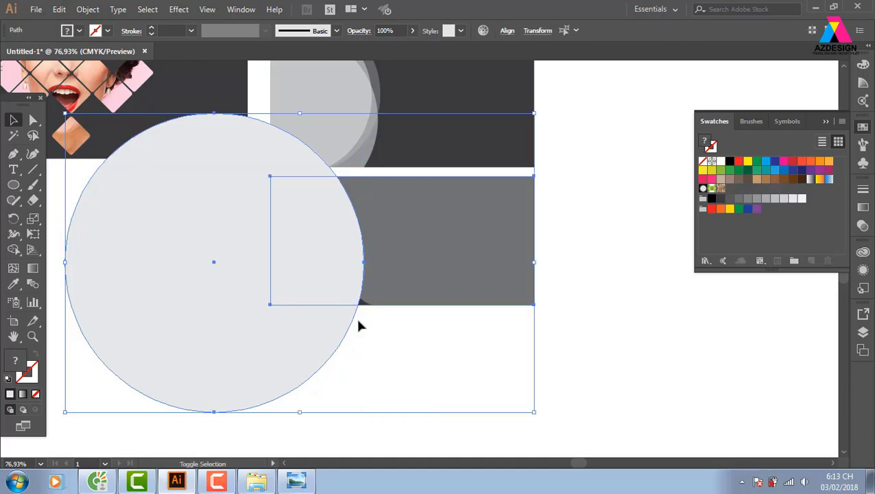
{"action": "left_click", "coordinate": [16, 252]}
{"action": "left_click", "coordinate": [266, 397], "text": "alt"}
Set the light curved piece to 50% opacity
{"action": "left_click", "coordinate": [13, 120]}
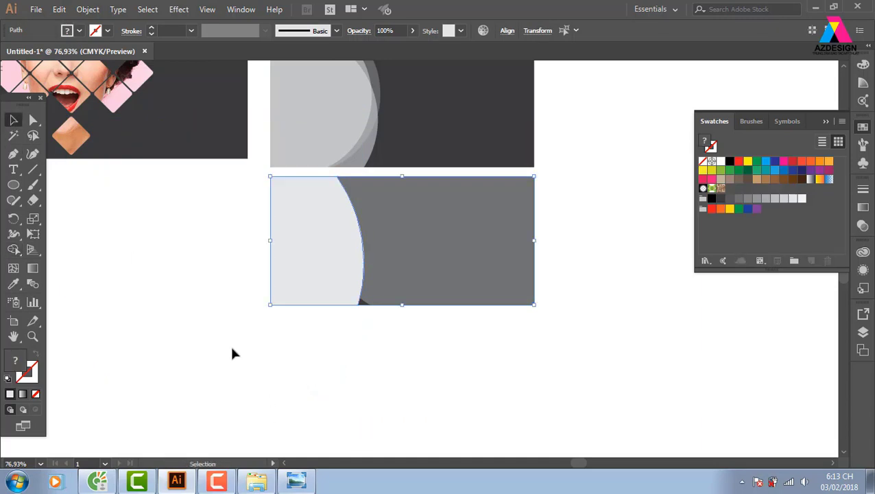
{"action": "left_click", "coordinate": [233, 353]}
{"action": "left_click", "coordinate": [309, 281]}
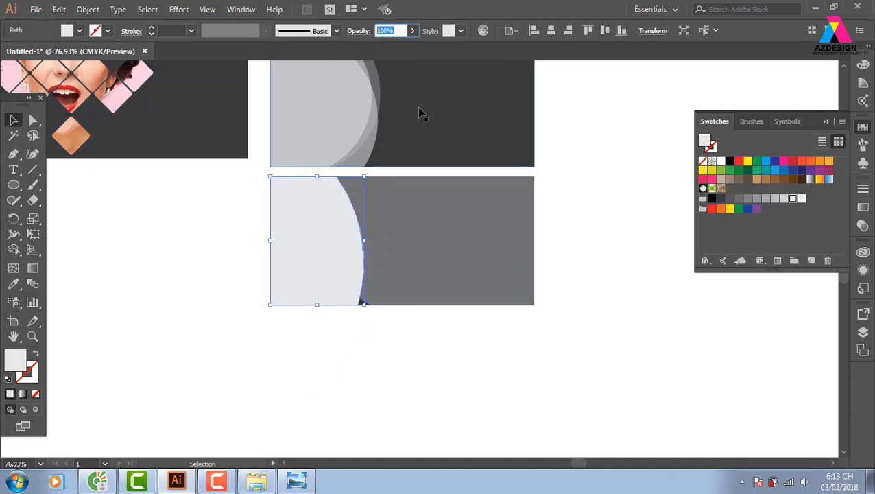
{"action": "type", "text": "50"}
{"action": "key", "text": "Return"}
{"action": "left_click", "coordinate": [638, 359]}
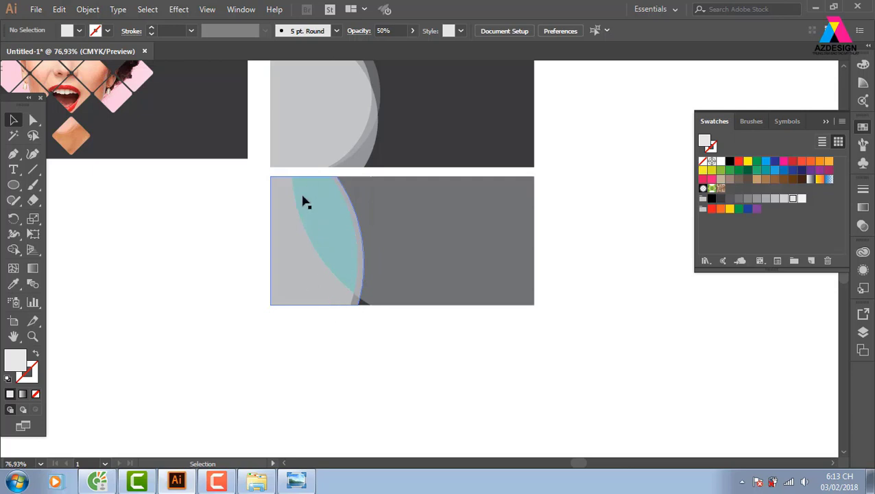
Zoom into the lower banner and fill the curved piece white
{"action": "key", "text": "z"}
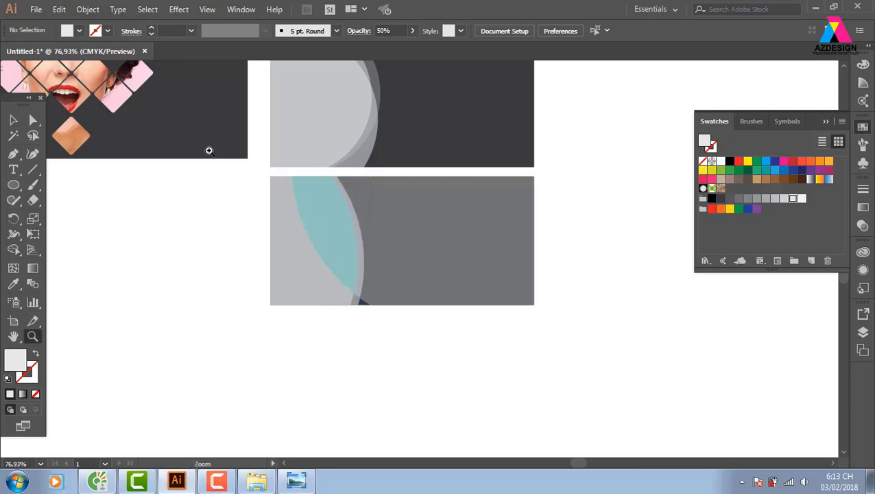
{"action": "left_click_drag", "start_coordinate": [214, 152], "coordinate": [554, 334]}
{"action": "left_click", "coordinate": [13, 120]}
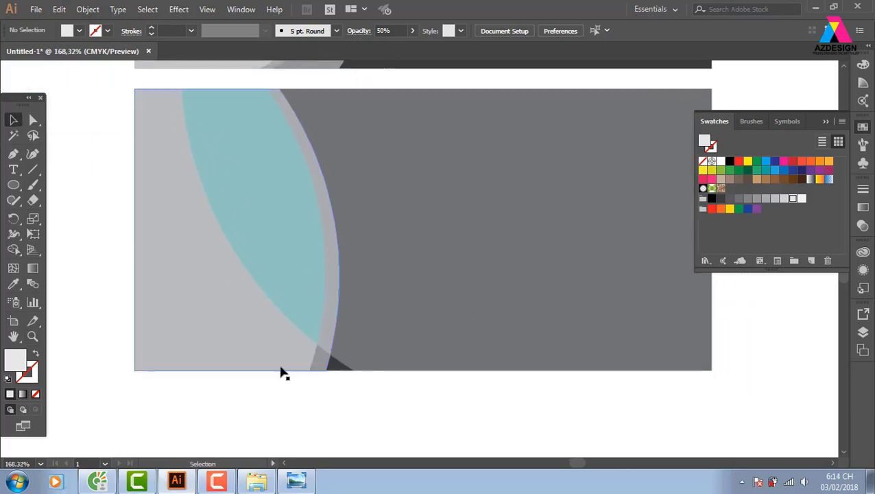
{"action": "left_click", "coordinate": [325, 354]}
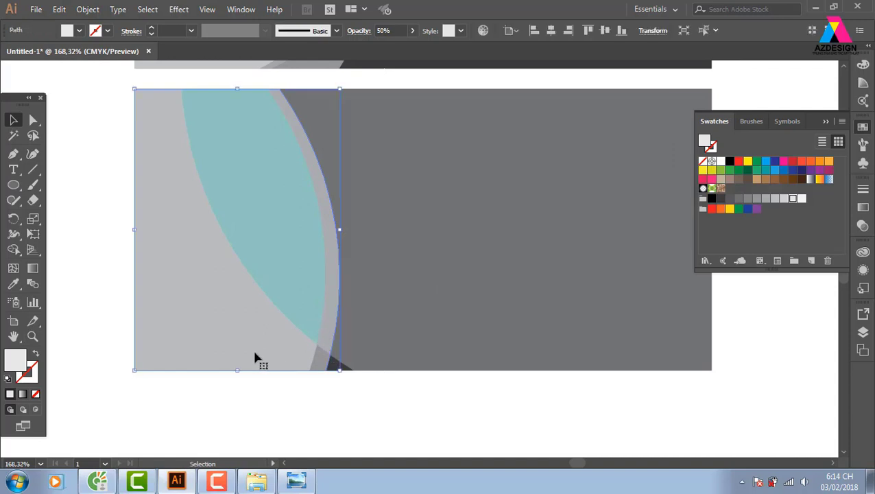
{"action": "left_click", "coordinate": [431, 430]}
{"action": "left_click", "coordinate": [293, 279]}
{"action": "left_click", "coordinate": [720, 161]}
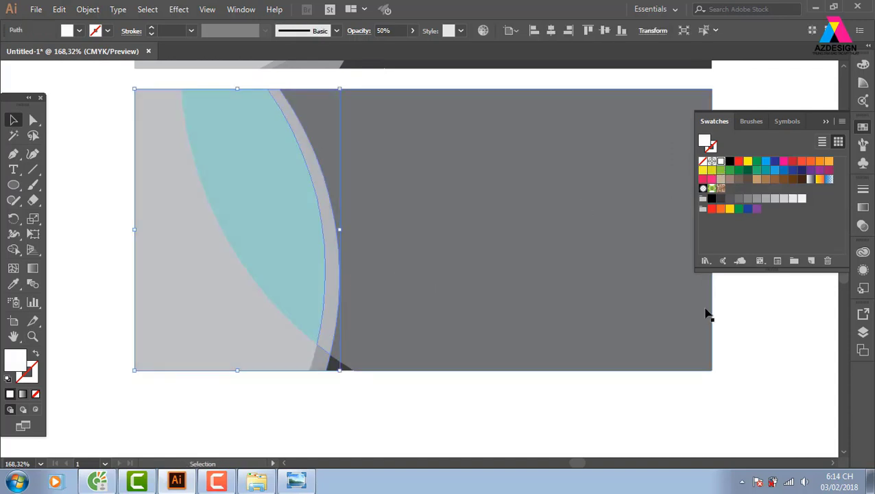
Adjust the curved band with Direct Selection, then view the artwork at 100%
{"action": "left_click", "coordinate": [617, 353]}
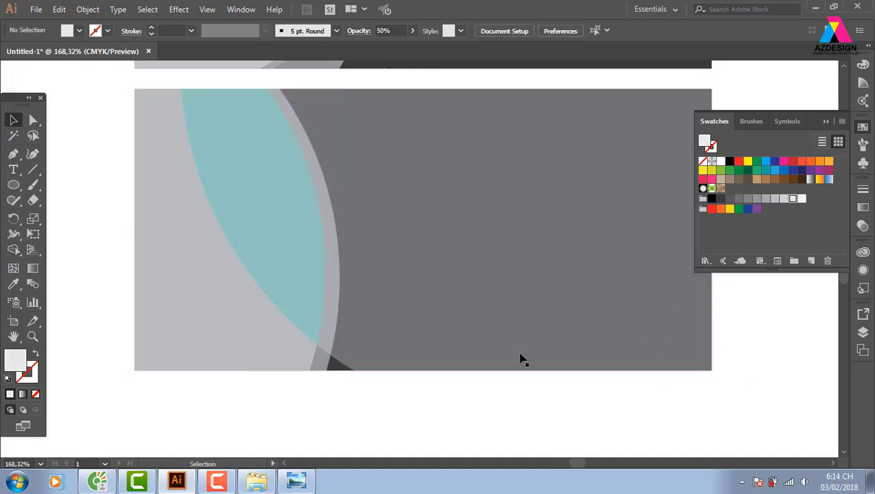
{"action": "left_click", "coordinate": [332, 361]}
{"action": "key", "text": "a"}
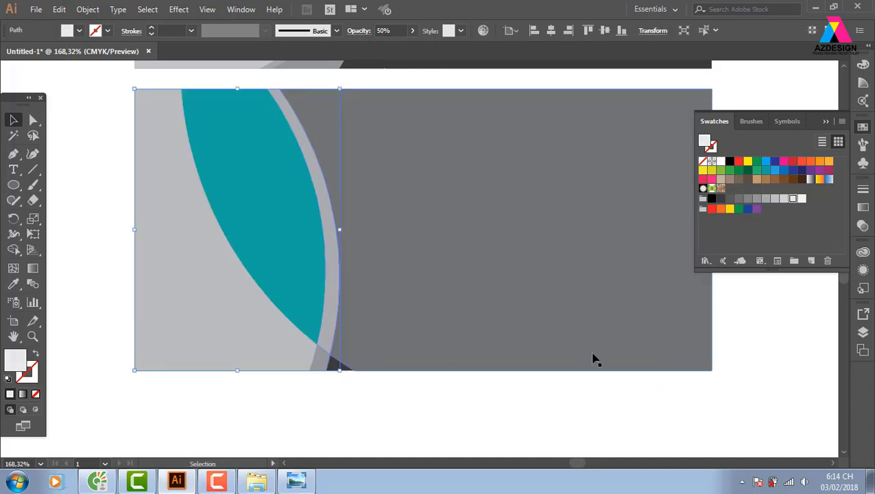
{"action": "left_click", "coordinate": [594, 357]}
{"action": "left_click_drag", "start_coordinate": [569, 396], "coordinate": [540, 395]}
{"action": "key", "text": "ctrl+1"}
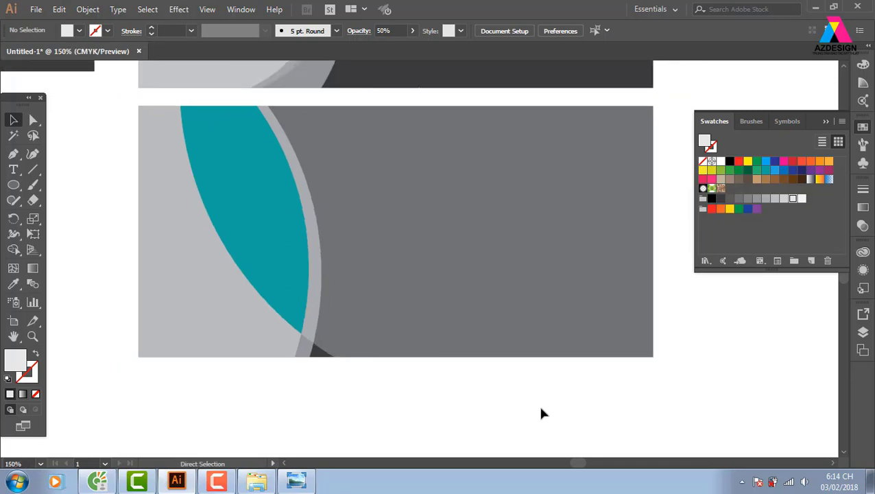
{"action": "left_click", "coordinate": [13, 185]}
Draw a large circle over the lower banner and trim away its part above the banner
{"action": "left_click_drag", "start_coordinate": [461, 283], "coordinate": [420, 356]}
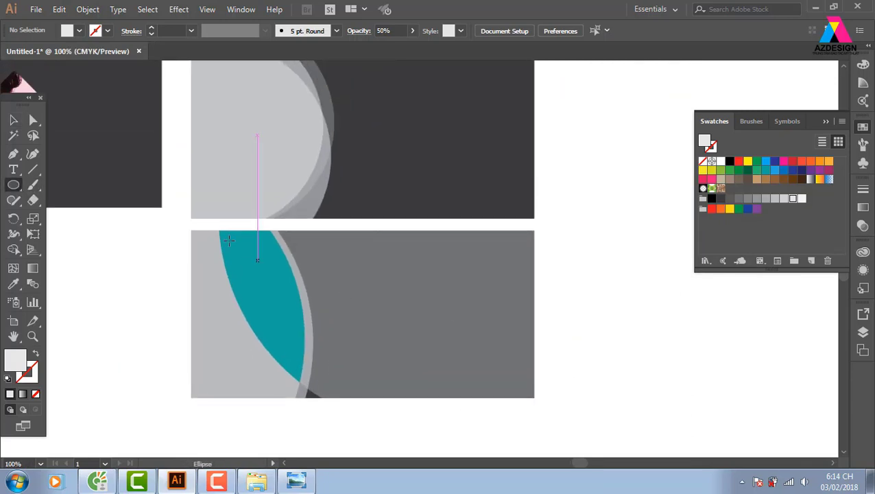
{"action": "mouse_move", "coordinate": [172, 177]}
{"action": "left_mouse_down"}
{"action": "mouse_move", "coordinate": [553, 421]}
{"action": "mouse_move", "coordinate": [523, 318]}
{"action": "mouse_move", "coordinate": [541, 314]}
{"action": "mouse_move", "coordinate": [566, 344]}
{"action": "mouse_move", "coordinate": [565, 308]}
{"action": "mouse_move", "coordinate": [590, 347]}
{"action": "left_mouse_up"}
{"action": "left_click", "coordinate": [13, 119]}
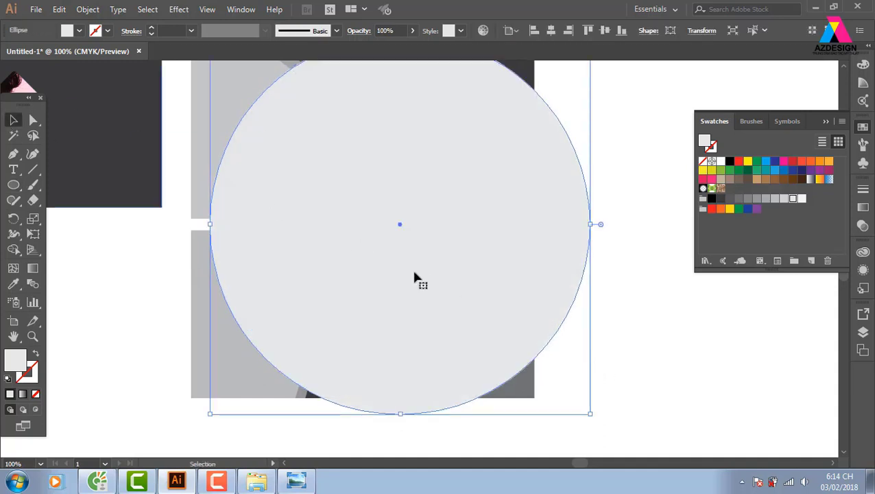
{"action": "left_click", "coordinate": [314, 404], "text": "shift"}
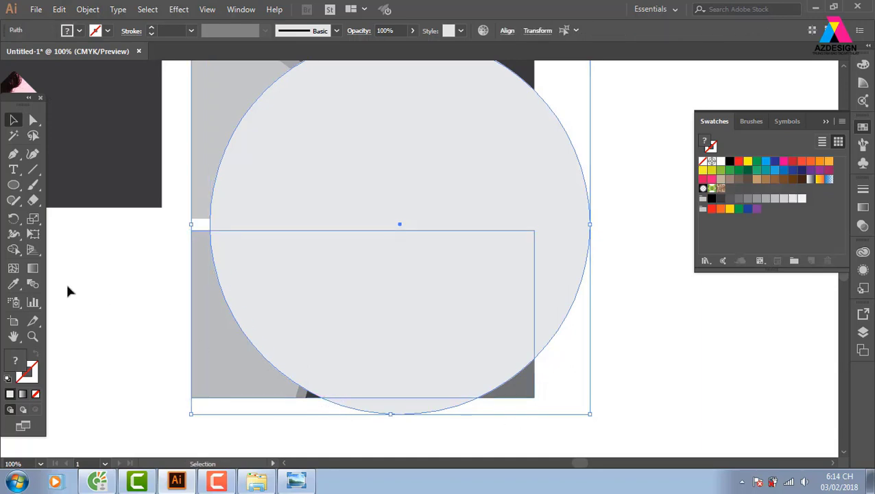
{"action": "left_click", "coordinate": [13, 250]}
{"action": "left_click", "coordinate": [572, 274], "text": "alt"}
Trim off the circle's sliver below the banner
{"action": "left_click", "coordinate": [13, 121]}
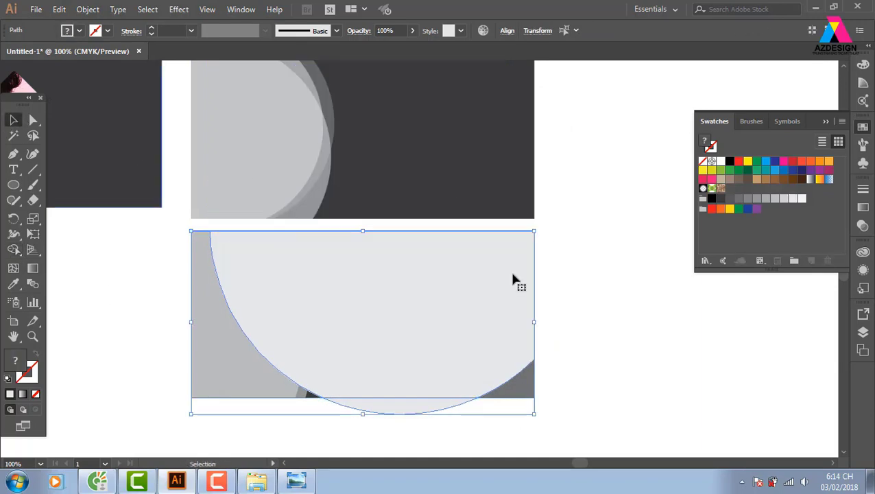
{"action": "left_click", "coordinate": [549, 329]}
{"action": "left_click", "coordinate": [507, 316]}
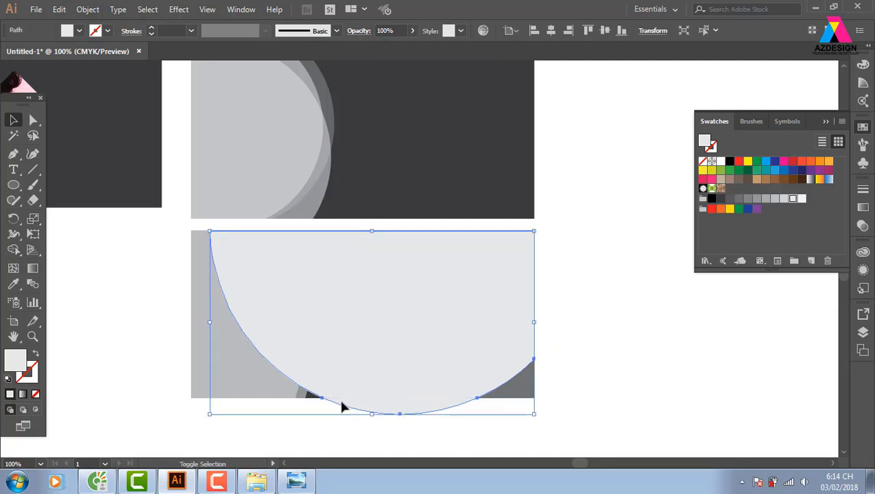
{"action": "left_click", "coordinate": [308, 397], "text": "shift"}
{"action": "left_click", "coordinate": [13, 249]}
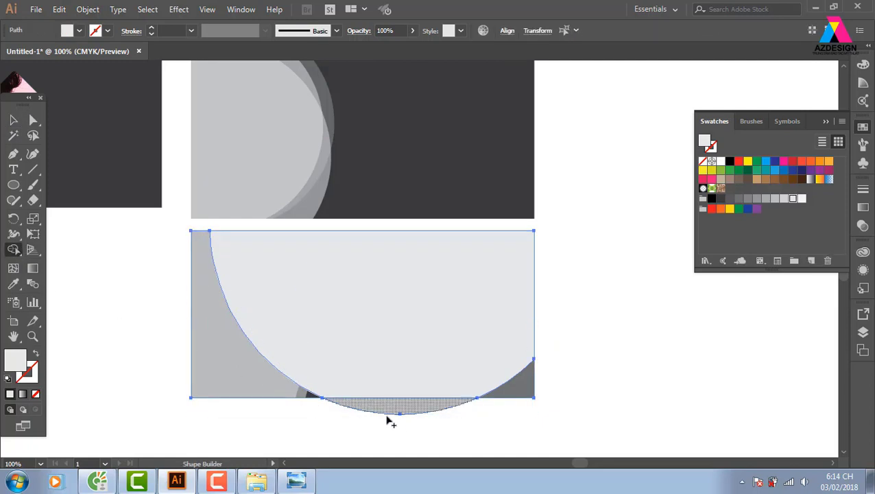
{"action": "left_click", "coordinate": [396, 409], "text": "alt"}
Set the pale trimmed circle to 20% opacity
{"action": "left_click", "coordinate": [13, 120]}
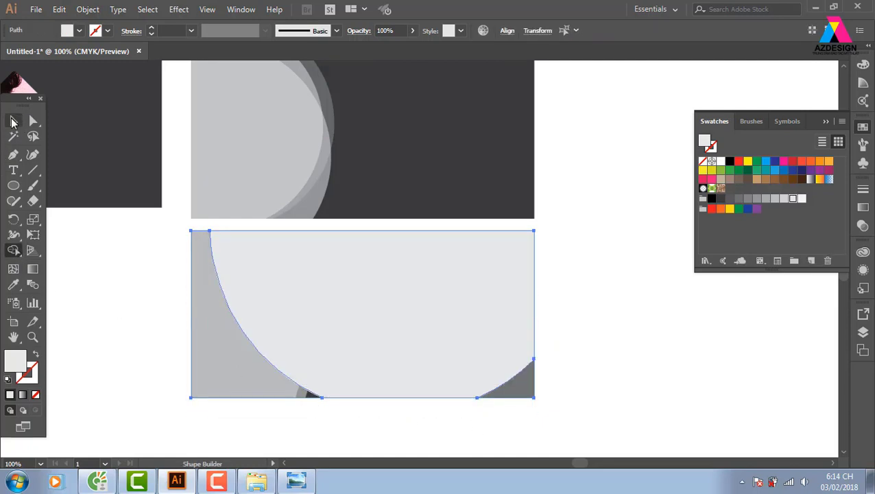
{"action": "left_click", "coordinate": [556, 243]}
{"action": "left_click", "coordinate": [521, 236]}
{"action": "left_click", "coordinate": [388, 30]}
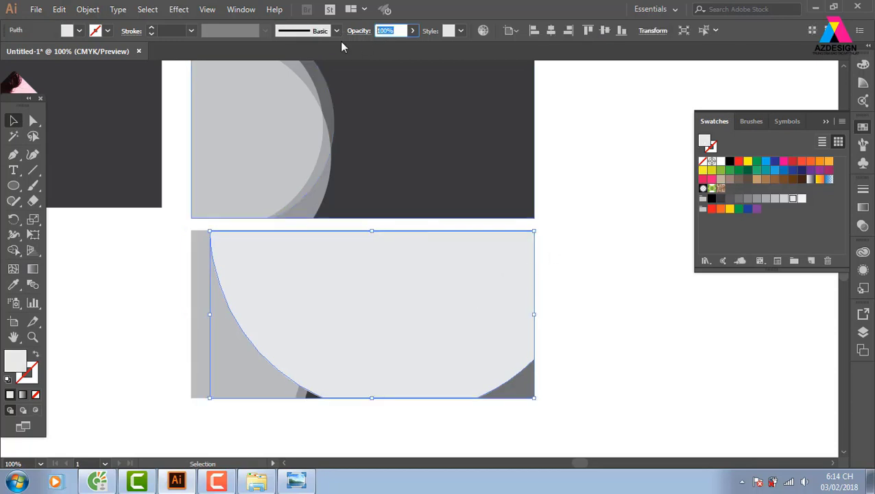
{"action": "type", "text": "20"}
{"action": "key", "text": "Return"}
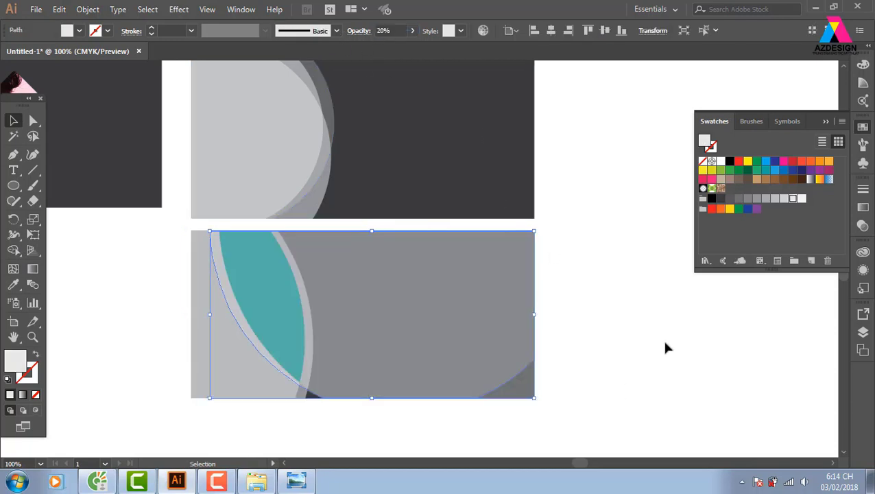
Send the translucent circle behind the teal crescent with Ctrl+[
{"action": "left_click", "coordinate": [659, 343]}
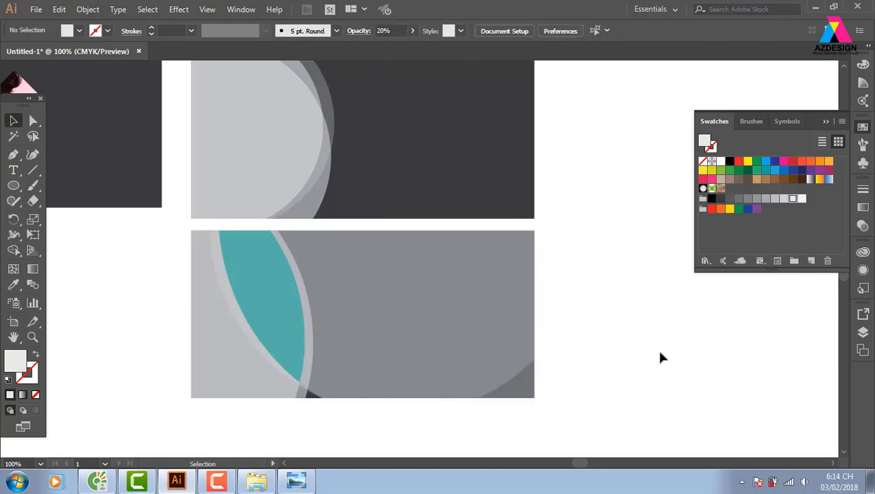
{"action": "left_click", "coordinate": [260, 304]}
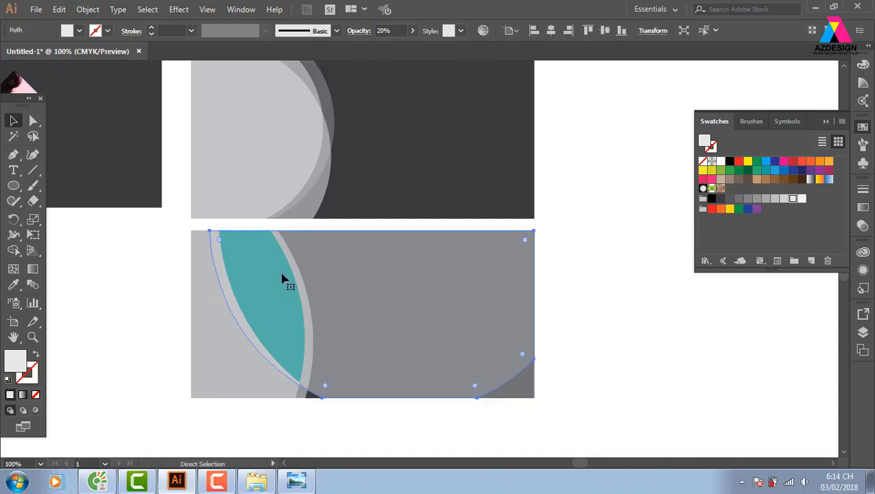
{"action": "key", "text": "ctrl+bracketleft"}
{"action": "left_click", "coordinate": [693, 315]}
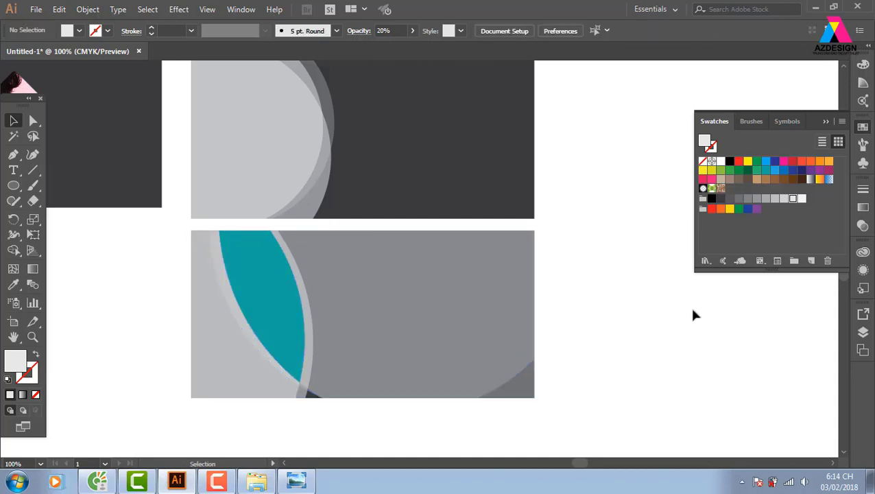
Select the teal crescent, start File > Place and browse to the E:\thuvienanh folder
{"action": "left_click", "coordinate": [259, 276]}
{"action": "left_click_drag", "start_coordinate": [267, 283], "coordinate": [308, 293]}
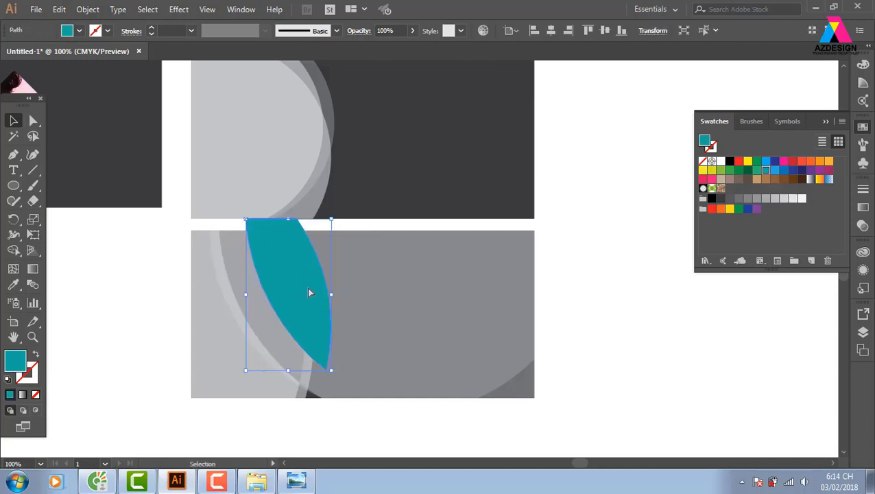
{"action": "key", "text": "ctrl+z"}
{"action": "left_click", "coordinate": [35, 10]}
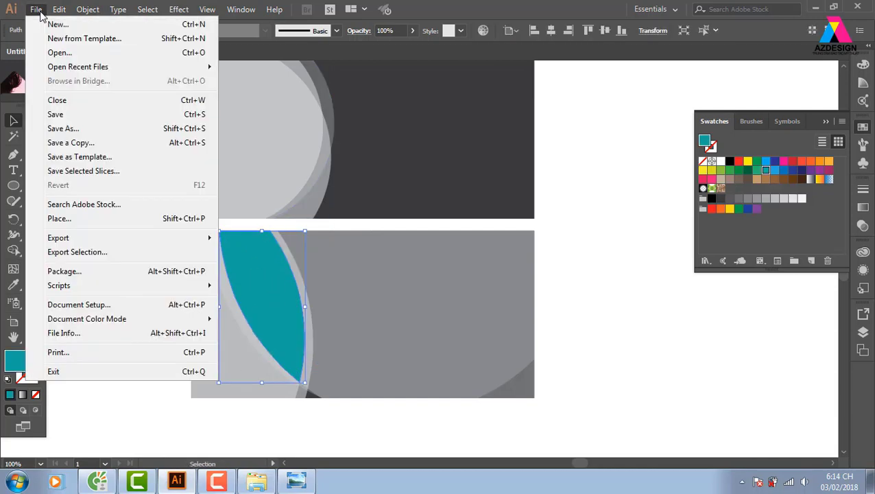
{"action": "left_click", "coordinate": [82, 220]}
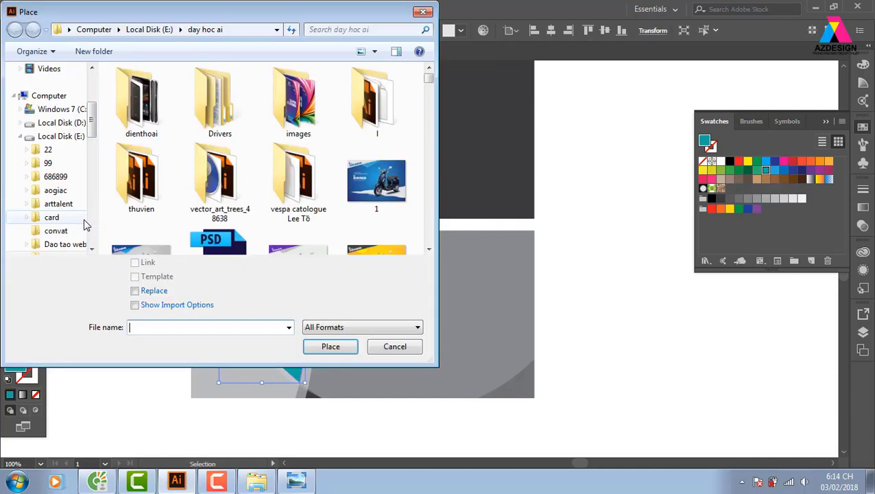
{"action": "left_click", "coordinate": [164, 30]}
{"action": "left_click_drag", "start_coordinate": [424, 159], "coordinate": [424, 214]}
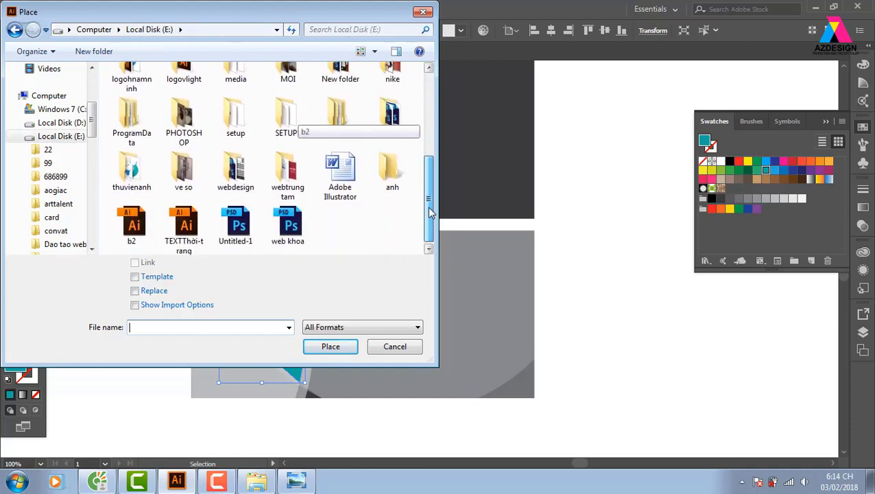
{"action": "double_click", "coordinate": [131, 168]}
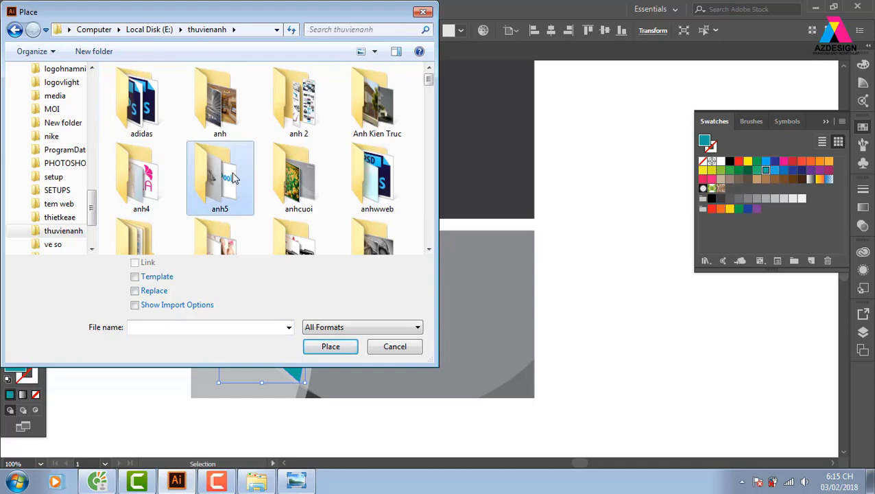
Open the Food folder and place banner-home-cherrystreetfishmarket-1
{"action": "scroll", "coordinate": [220, 199], "scroll_direction": "down", "scroll_amount": 3}
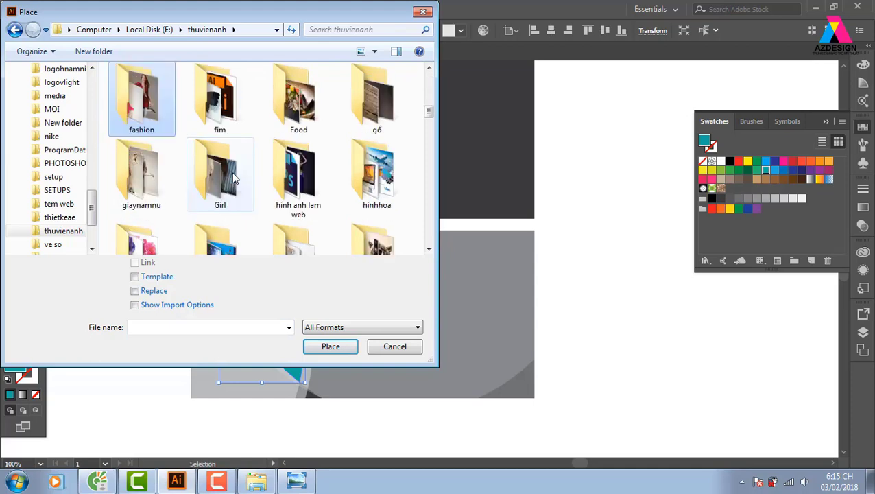
{"action": "double_click", "coordinate": [298, 100]}
{"action": "scroll", "coordinate": [428, 104], "scroll_direction": "down", "scroll_amount": 2}
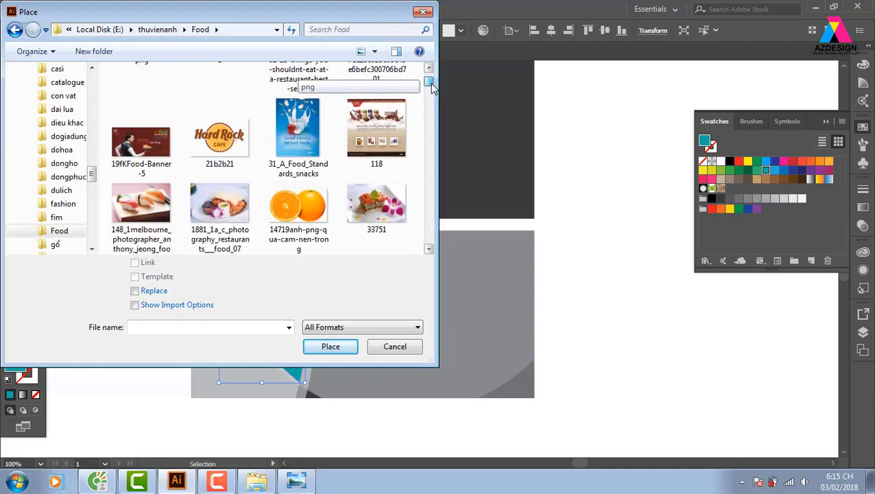
{"action": "scroll", "coordinate": [431, 99], "scroll_direction": "up", "scroll_amount": 2}
{"action": "scroll", "coordinate": [433, 96], "scroll_direction": "down", "scroll_amount": 4}
{"action": "scroll", "coordinate": [432, 96], "scroll_direction": "down", "scroll_amount": 1}
{"action": "scroll", "coordinate": [434, 95], "scroll_direction": "up", "scroll_amount": 2}
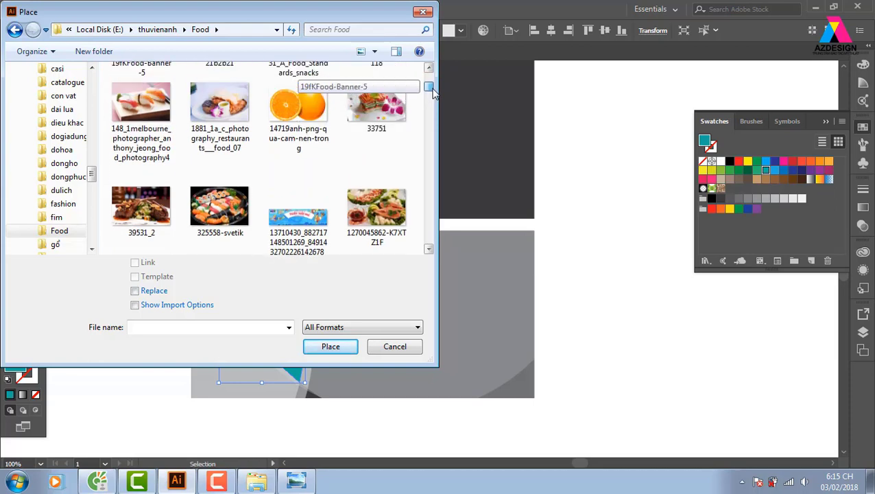
{"action": "scroll", "coordinate": [436, 98], "scroll_direction": "down", "scroll_amount": 5}
{"action": "scroll", "coordinate": [432, 103], "scroll_direction": "down", "scroll_amount": 1}
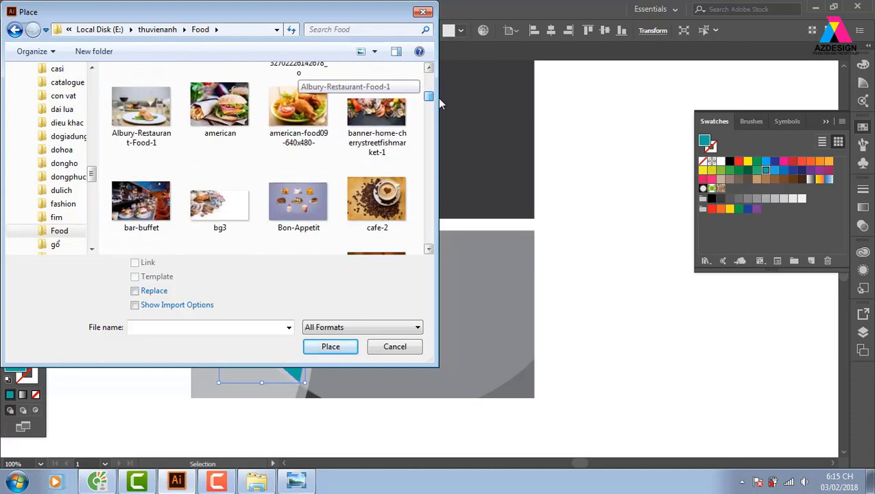
{"action": "left_click", "coordinate": [386, 111]}
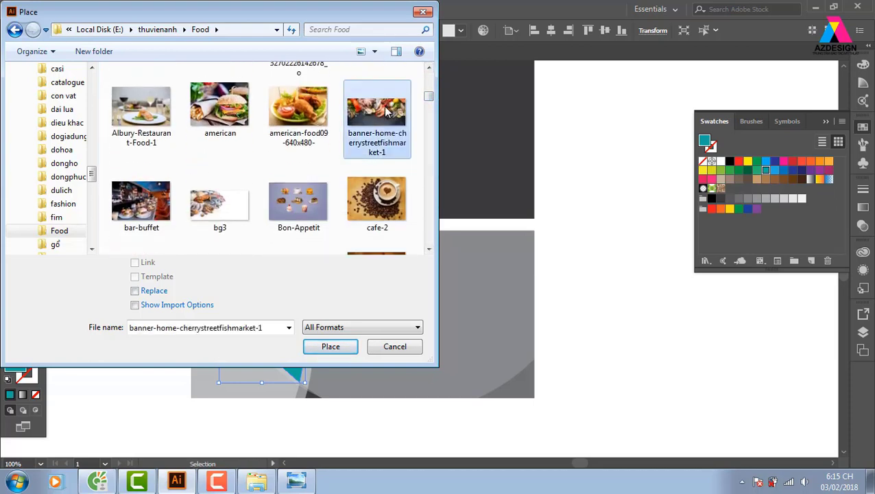
{"action": "left_click", "coordinate": [331, 346]}
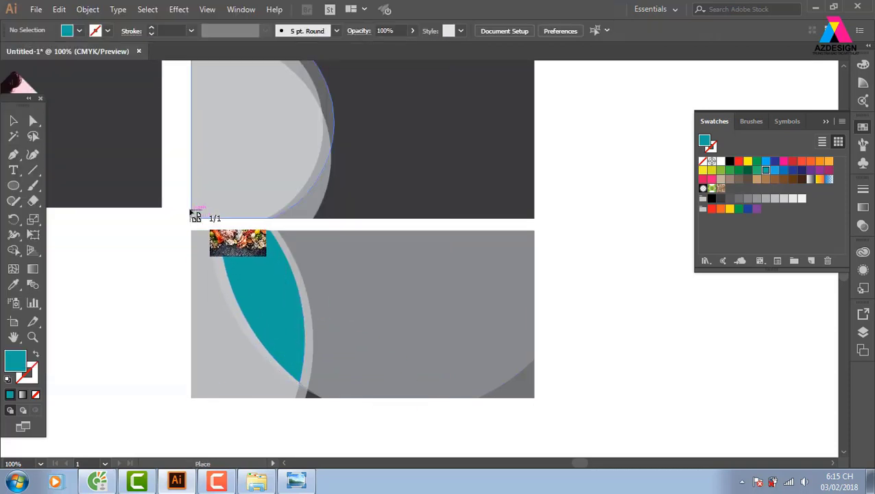
Place the seafood photo over the lower banner, send it back, and clip it inside the teal crescent
{"action": "left_click_drag", "start_coordinate": [192, 214], "coordinate": [547, 406]}
{"action": "left_click_drag", "start_coordinate": [451, 274], "coordinate": [435, 283]}
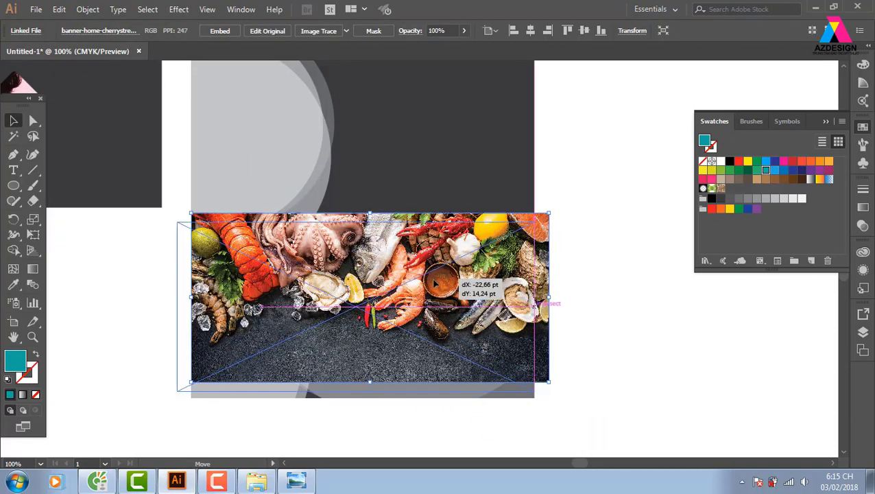
{"action": "key", "text": "ctrl+shift+bracketleft"}
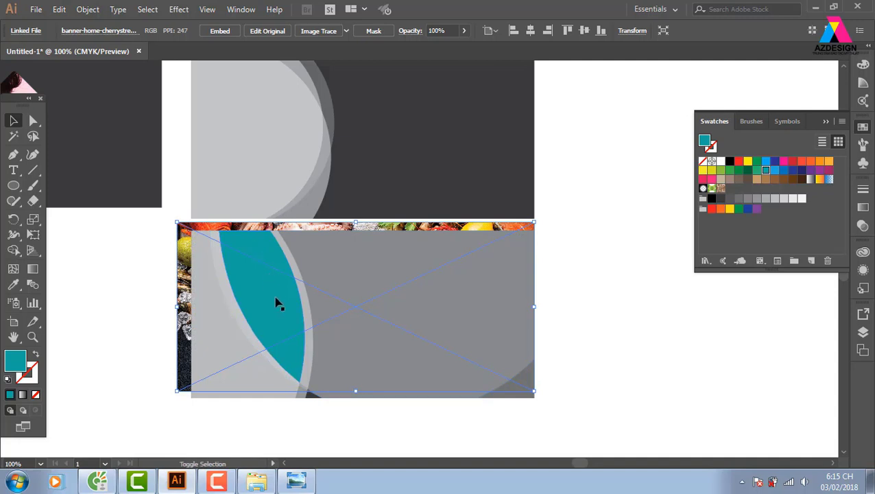
{"action": "left_click", "coordinate": [276, 302], "text": "shift"}
{"action": "key", "text": "ctrl+7"}
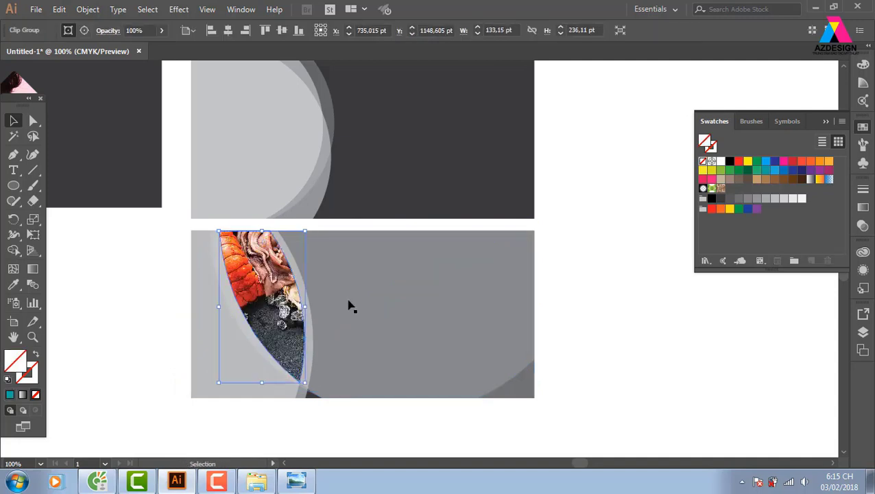
{"action": "left_click", "coordinate": [434, 353]}
Inside the clip group, scale and reposition the seafood photo to fill the crescent, then zoom in
{"action": "double_click", "coordinate": [279, 296]}
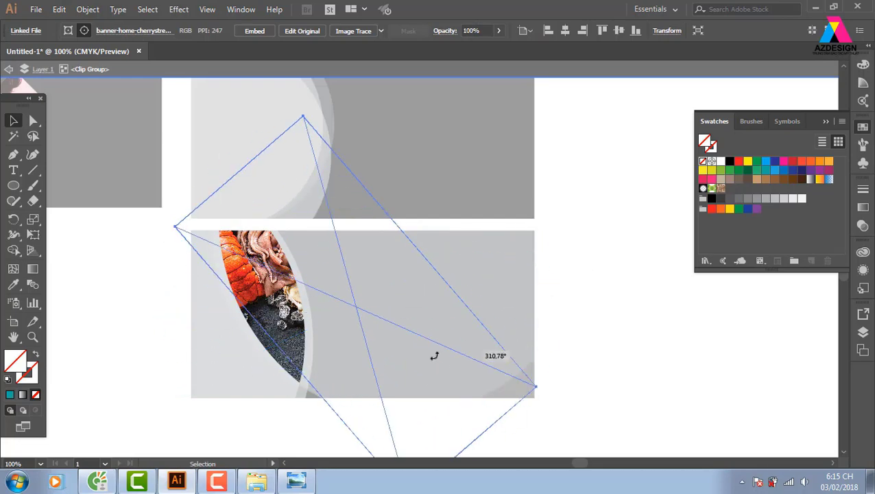
{"action": "mouse_move", "coordinate": [539, 218]}
{"action": "left_mouse_down"}
{"action": "mouse_move", "coordinate": [410, 352]}
{"action": "mouse_move", "coordinate": [301, 312]}
{"action": "mouse_move", "coordinate": [321, 314]}
{"action": "left_mouse_up"}
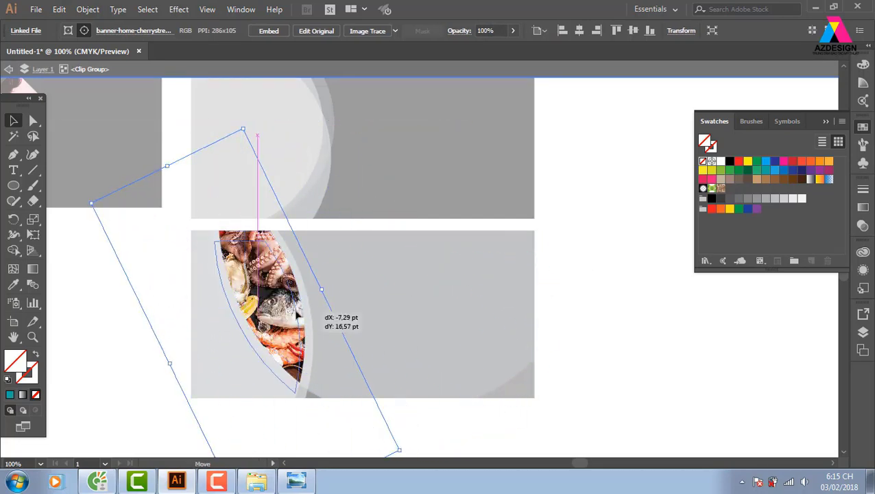
{"action": "key", "text": "ctrl+z"}
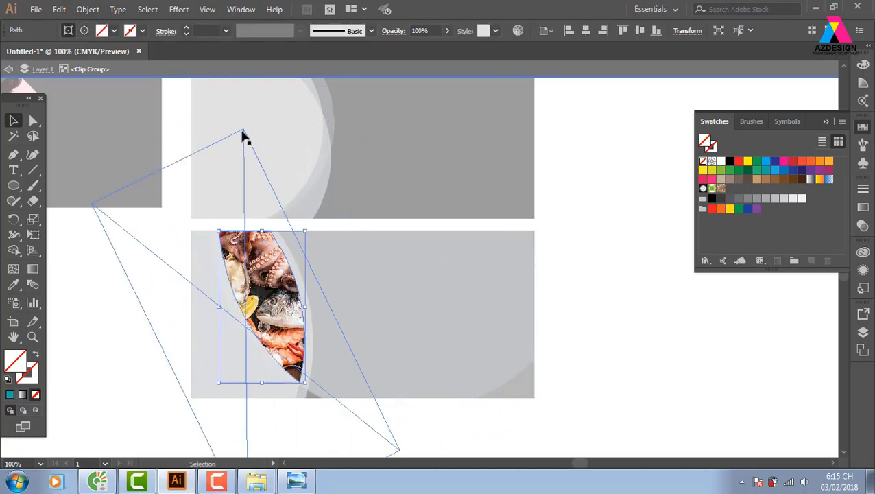
{"action": "left_click", "coordinate": [270, 274]}
{"action": "left_click_drag", "start_coordinate": [245, 137], "coordinate": [247, 209]}
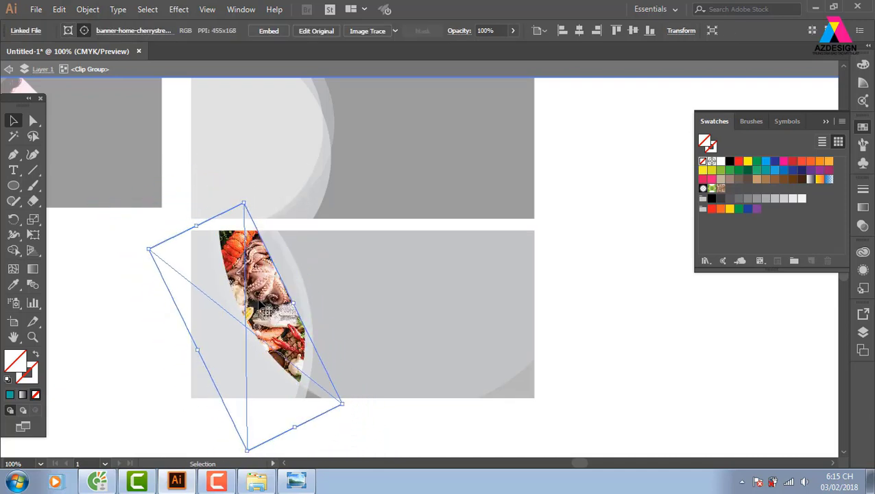
{"action": "left_click_drag", "start_coordinate": [279, 357], "coordinate": [294, 353]}
{"action": "double_click", "coordinate": [561, 326]}
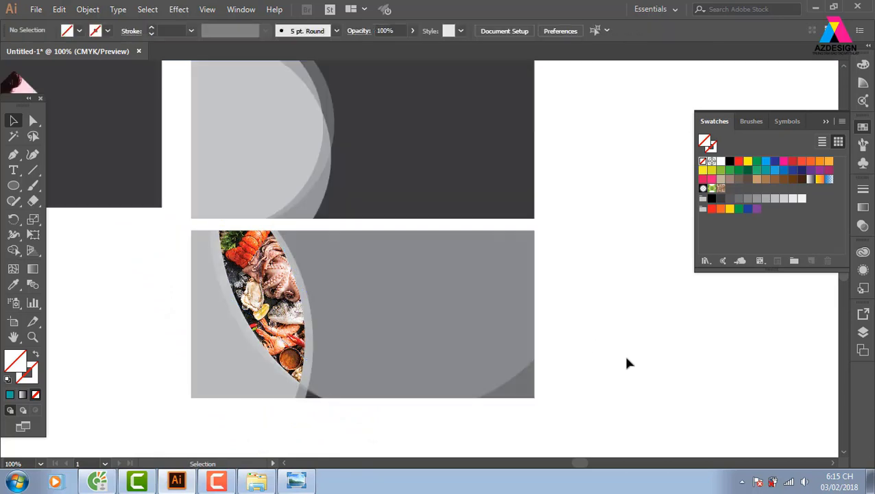
{"action": "key", "text": "z"}
{"action": "left_click_drag", "start_coordinate": [154, 181], "coordinate": [430, 341]}
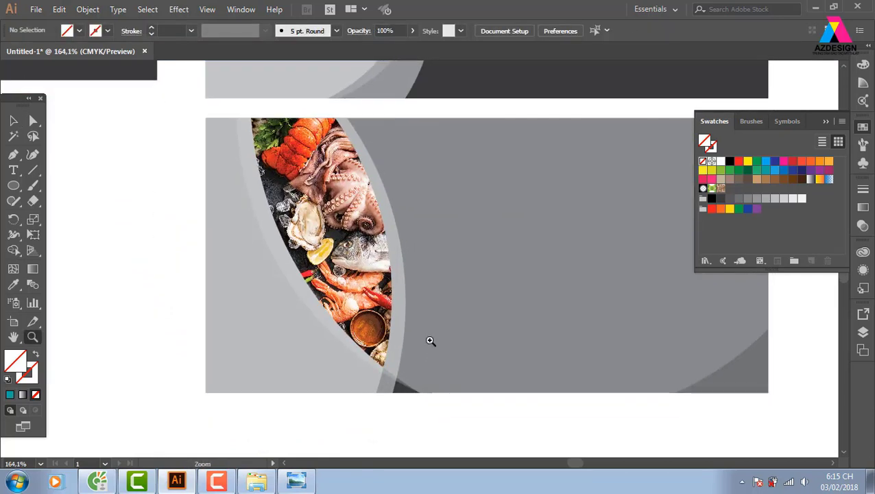
Fill the grey overlay shape on the lower banner with red
{"action": "left_click", "coordinate": [13, 121]}
{"action": "scroll", "coordinate": [521, 373], "scroll_direction": "right", "scroll_amount": 3}
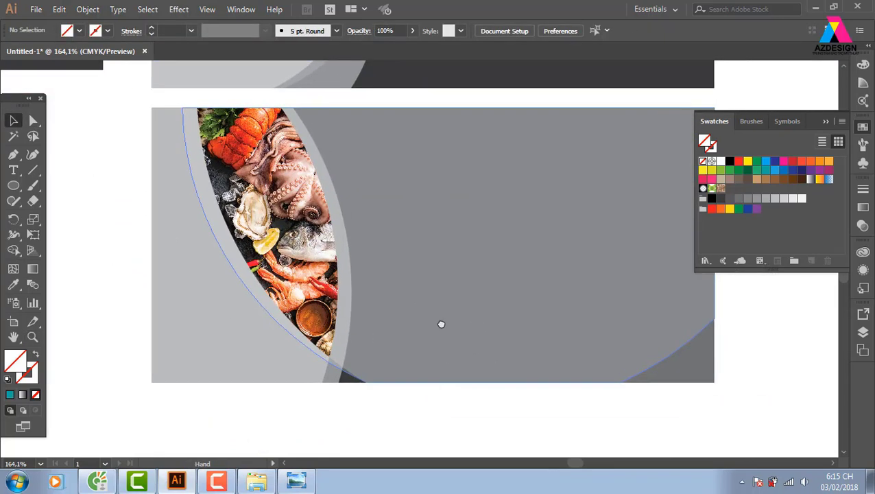
{"action": "left_click", "coordinate": [680, 361]}
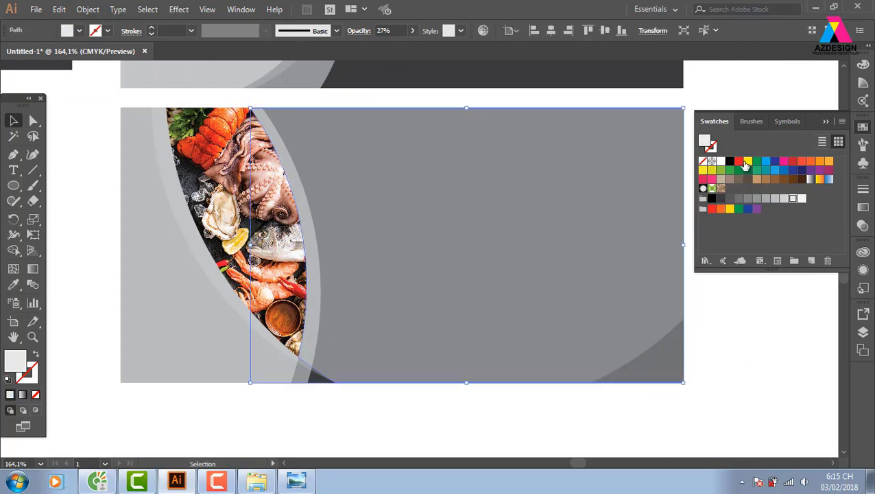
{"action": "left_click", "coordinate": [739, 162]}
Refill the lower banner's background rectangle with brown
{"action": "left_click", "coordinate": [723, 389]}
{"action": "left_click", "coordinate": [676, 360]}
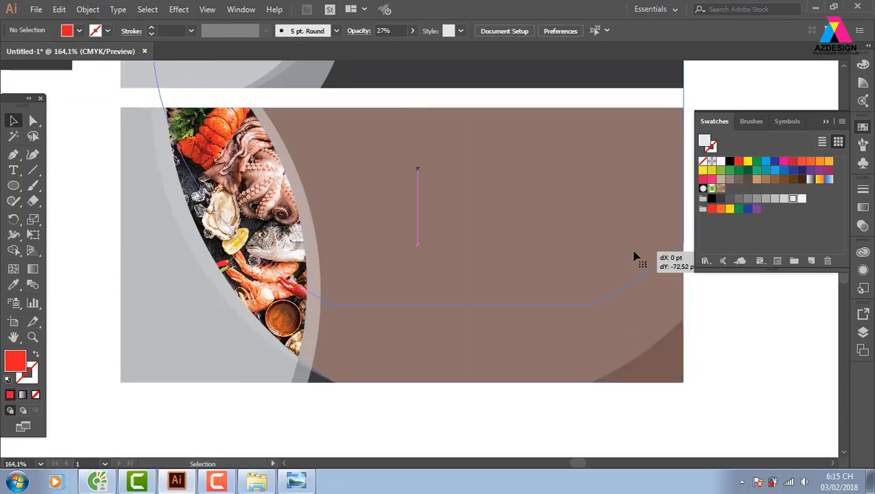
{"action": "left_click", "coordinate": [761, 384]}
{"action": "left_click", "coordinate": [325, 379]}
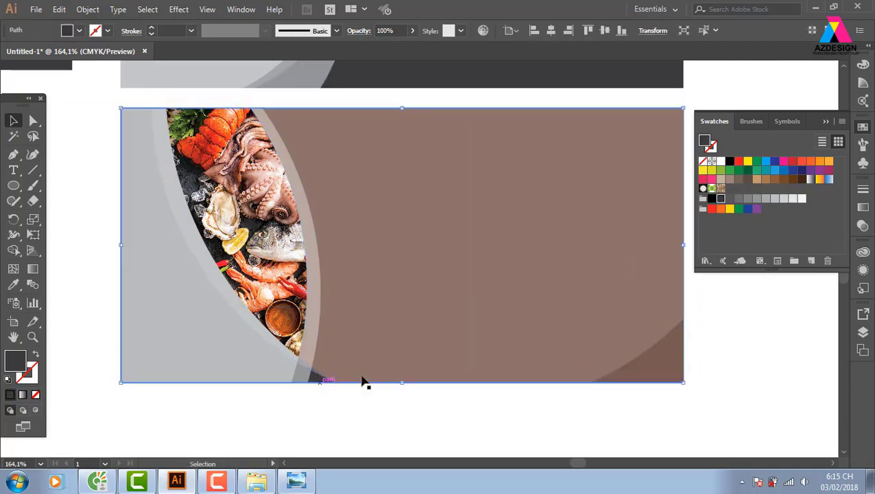
{"action": "left_click", "coordinate": [739, 163]}
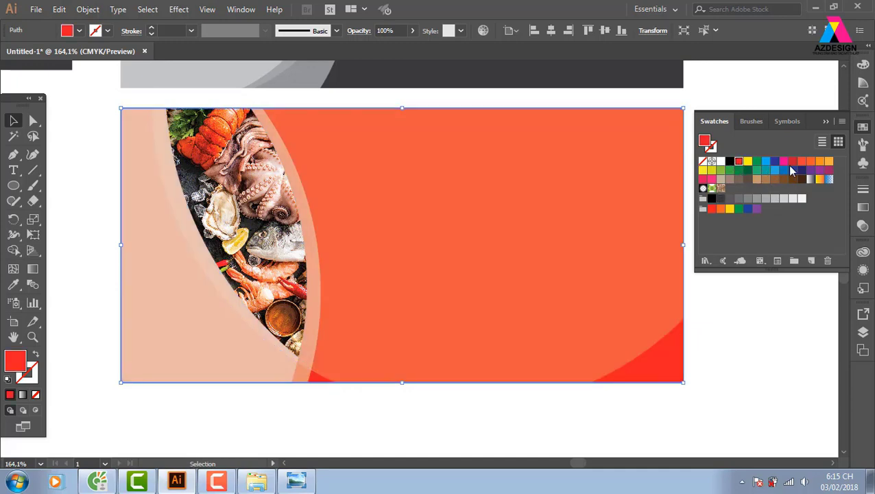
{"action": "left_click", "coordinate": [792, 163]}
{"action": "left_click", "coordinate": [804, 180]}
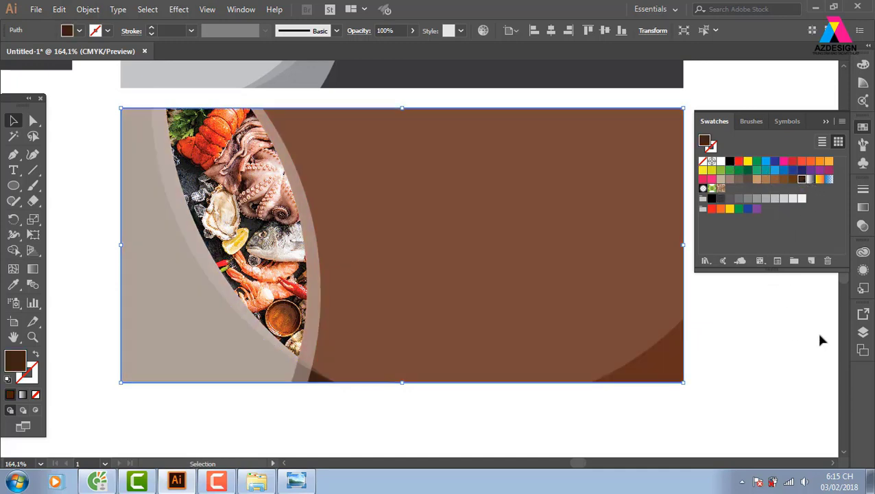
Fill the light translucent shape on the banner's left with brown
{"action": "left_click", "coordinate": [817, 337]}
{"action": "left_click", "coordinate": [216, 360]}
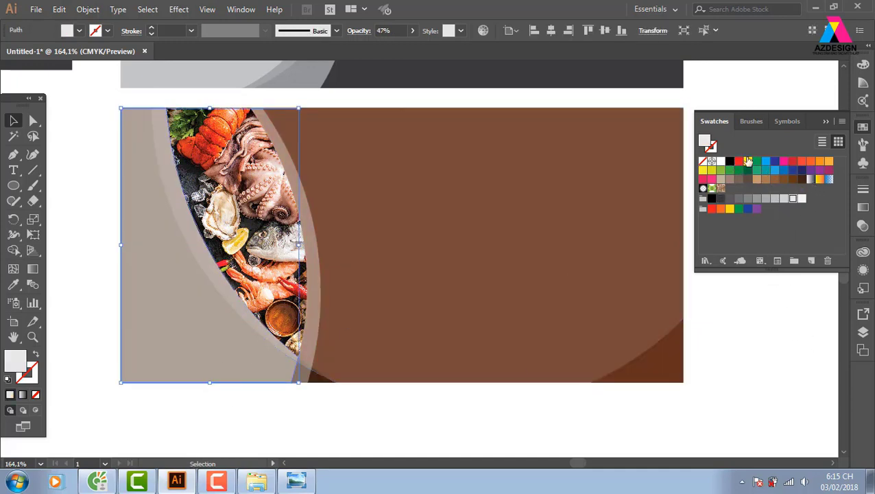
{"action": "left_click", "coordinate": [788, 177]}
{"action": "left_click", "coordinate": [835, 326]}
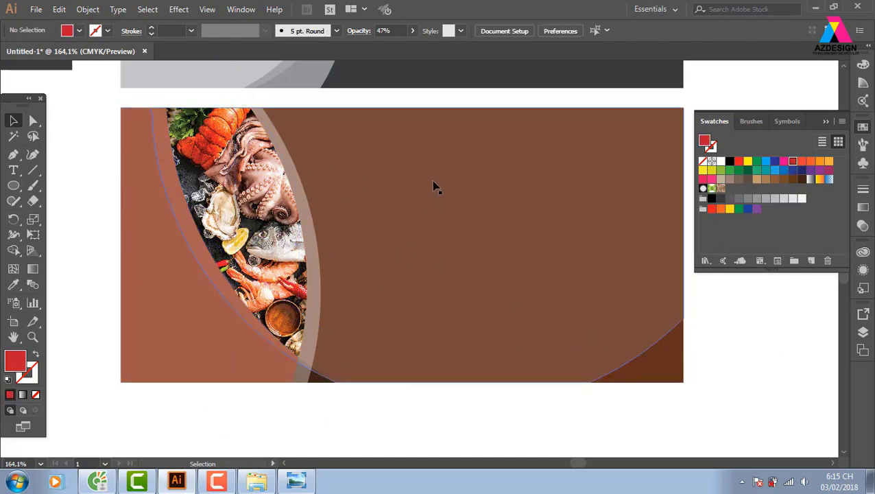
Zoom out to both banners and begin drawing a large circle over the lower banner
{"action": "left_click", "coordinate": [382, 247]}
{"action": "key", "text": "ctrl+shift+a"}
{"action": "scroll", "coordinate": [353, 285], "scroll_direction": "up", "scroll_amount": 1}
{"action": "key", "text": "ctrl+minus"}
{"action": "key", "text": "ctrl+minus"}
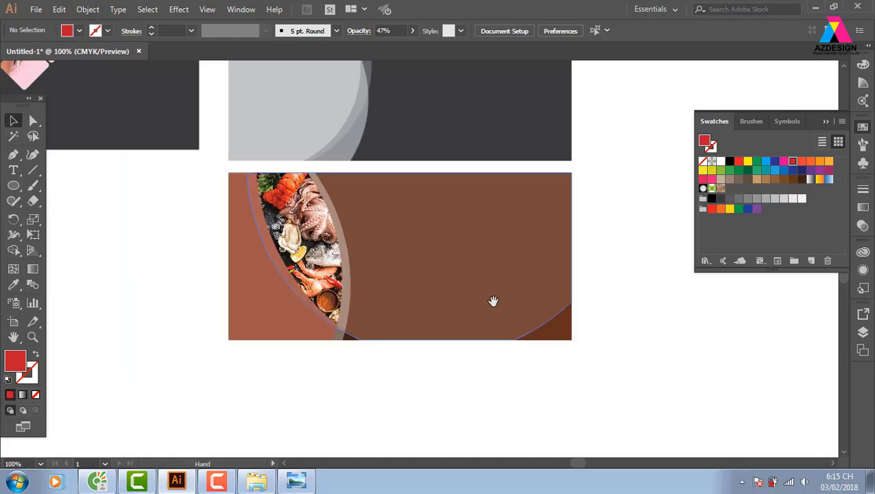
{"action": "left_click_drag", "start_coordinate": [493, 301], "coordinate": [425, 305]}
{"action": "left_click_drag", "start_coordinate": [156, 140], "coordinate": [551, 295]}
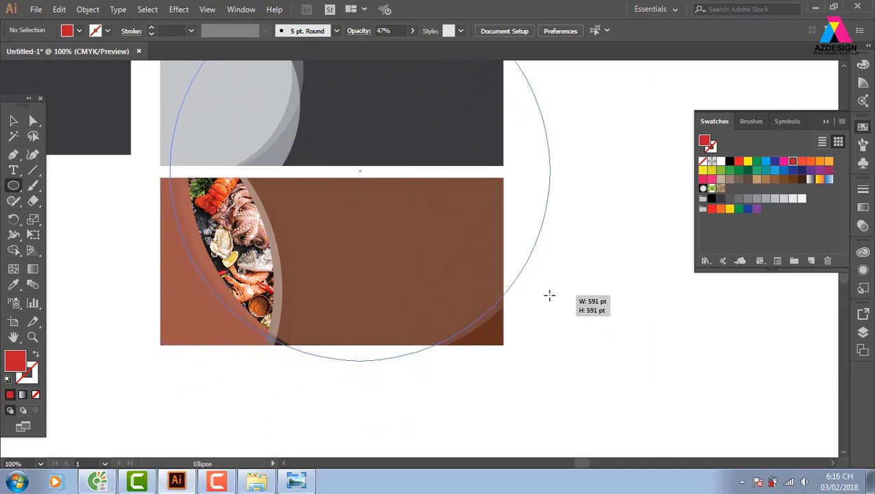
Size the circle to about 591 pt and Shape Builder-delete its part above the banner
{"action": "left_click_drag", "start_coordinate": [551, 295], "coordinate": [549, 287]}
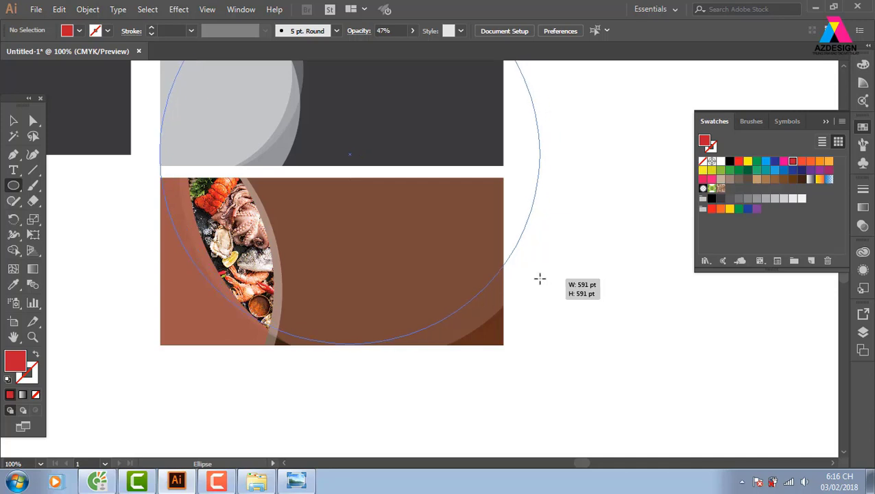
{"action": "left_click_drag", "start_coordinate": [551, 278], "coordinate": [514, 254]}
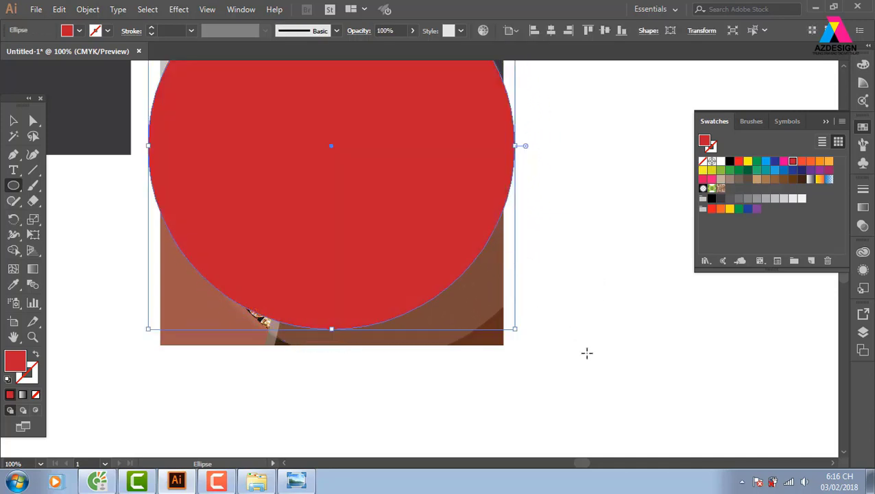
{"action": "left_click", "coordinate": [15, 121]}
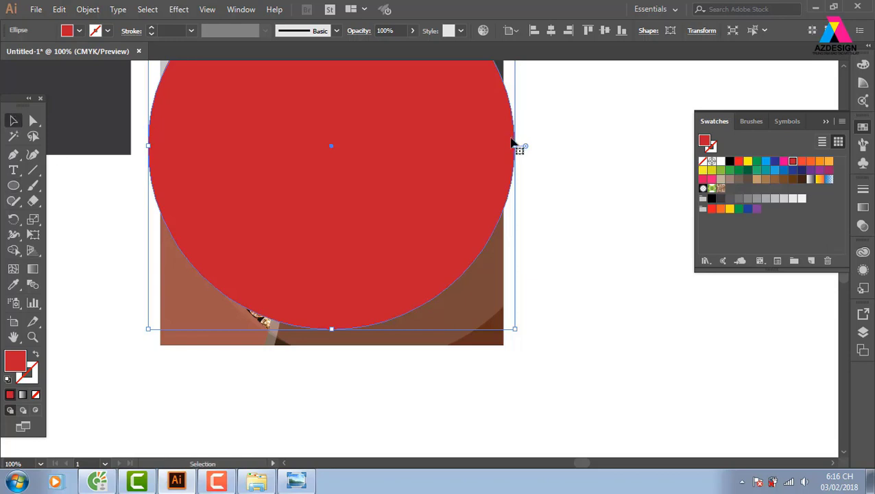
{"action": "left_click", "coordinate": [279, 344]}
{"action": "left_click", "coordinate": [13, 250]}
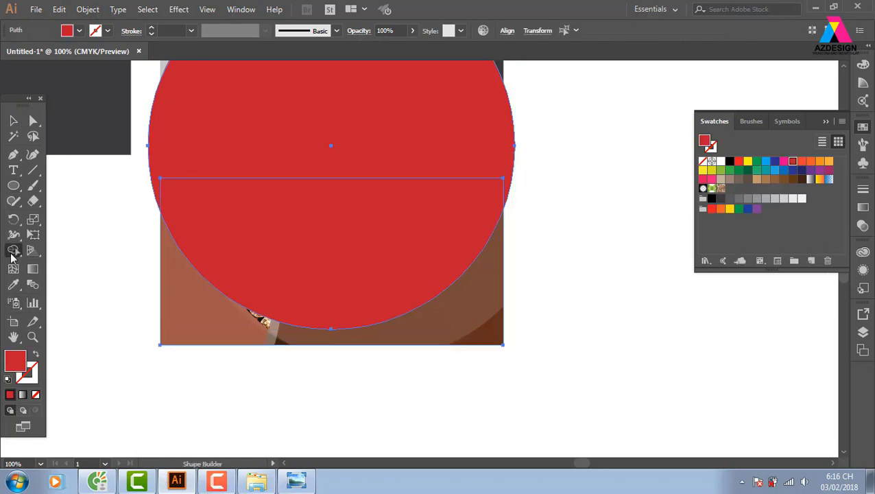
{"action": "left_click", "coordinate": [511, 137], "text": "alt"}
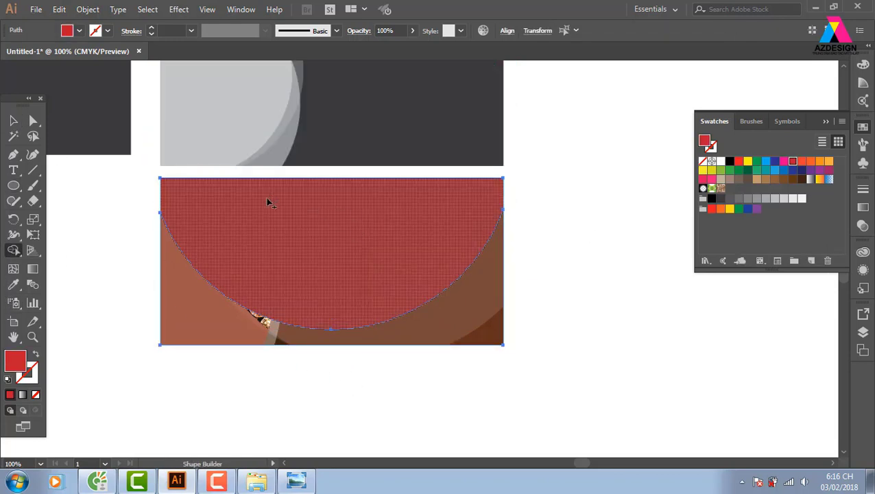
Cut the red shape with Scissors at both edges and delete the top strip
{"action": "left_click", "coordinate": [267, 201]}
{"action": "key", "text": "c"}
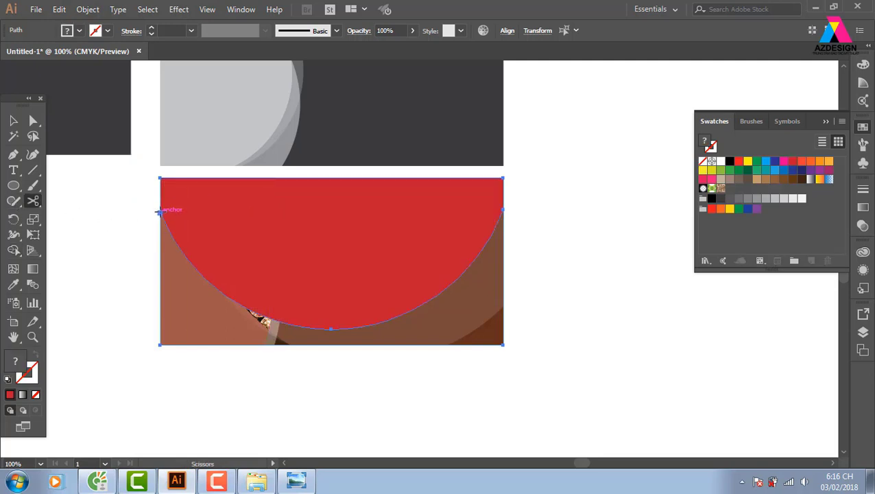
{"action": "left_click", "coordinate": [160, 213]}
{"action": "left_click", "coordinate": [502, 211]}
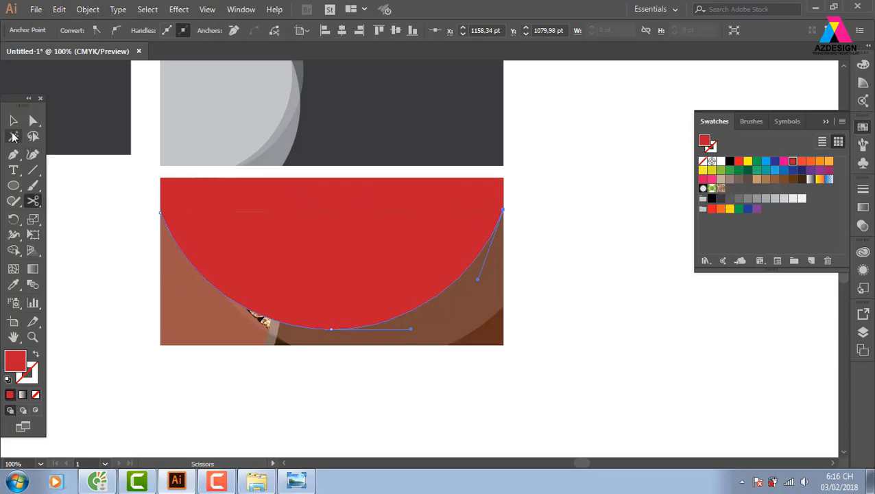
{"action": "left_click", "coordinate": [13, 120]}
{"action": "left_click", "coordinate": [64, 226]}
{"action": "left_click", "coordinate": [288, 202]}
{"action": "key", "text": "Delete"}
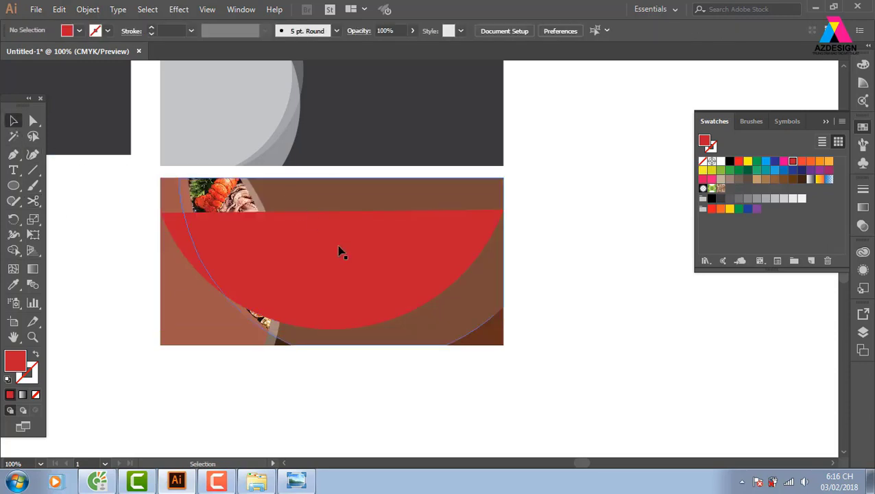
Convert the remaining red arc's fill into a white stroke
{"action": "left_click", "coordinate": [405, 316]}
{"action": "key", "text": "shift+x"}
{"action": "left_click", "coordinate": [639, 341]}
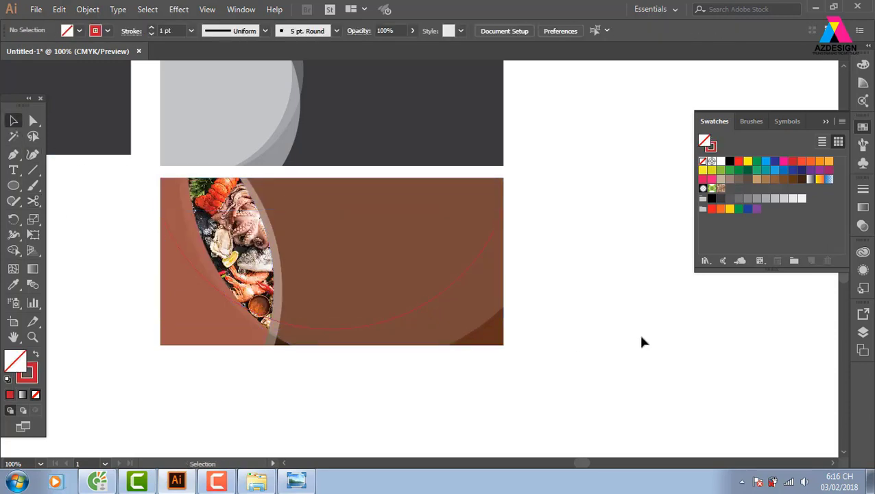
{"action": "left_click", "coordinate": [463, 279]}
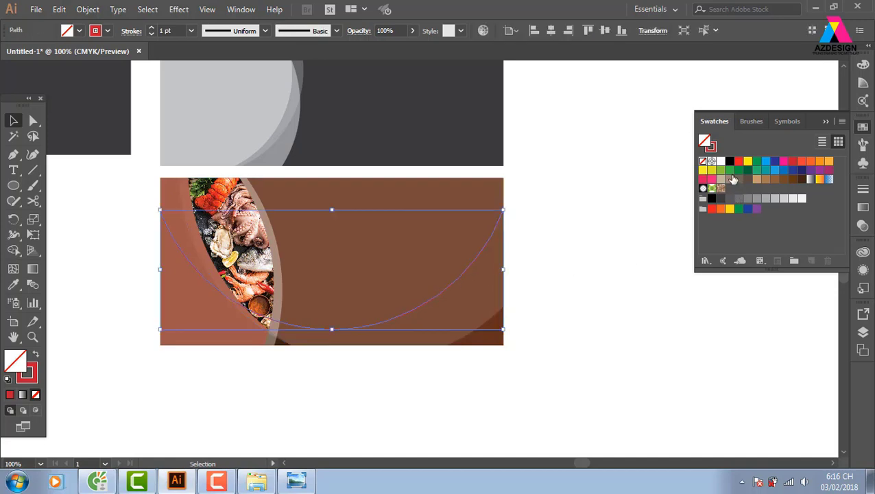
{"action": "left_click", "coordinate": [720, 161]}
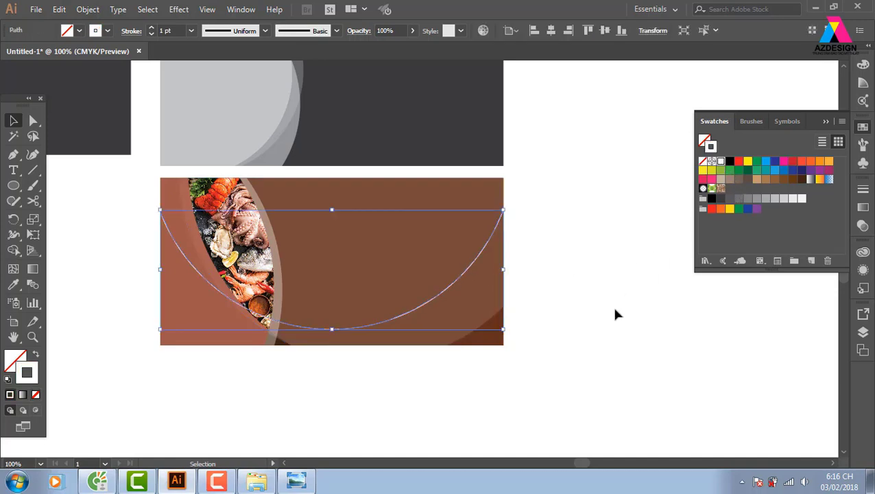
{"action": "left_click", "coordinate": [612, 363]}
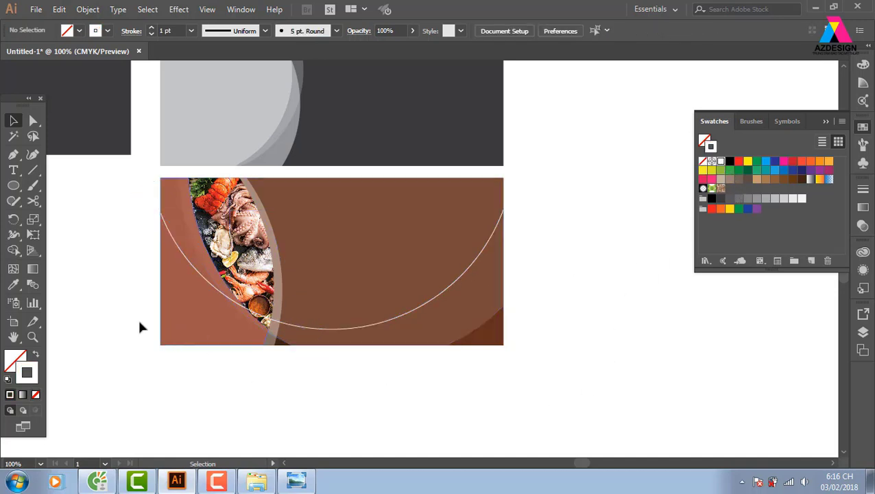
{"action": "left_click", "coordinate": [13, 185]}
Draw a second circle over the banner's left side and Shape Builder-remove its parts outside the banner
{"action": "left_click_drag", "start_coordinate": [110, 195], "coordinate": [296, 374]}
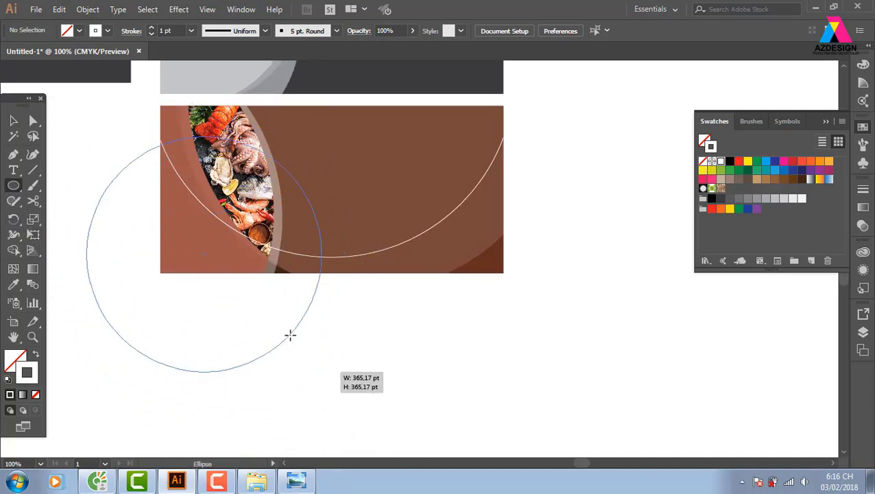
{"action": "mouse_move", "coordinate": [296, 373]}
{"action": "left_mouse_down"}
{"action": "mouse_move", "coordinate": [428, 432]}
{"action": "mouse_move", "coordinate": [309, 420]}
{"action": "left_mouse_up"}
{"action": "left_click", "coordinate": [13, 121]}
{"action": "left_click", "coordinate": [313, 330]}
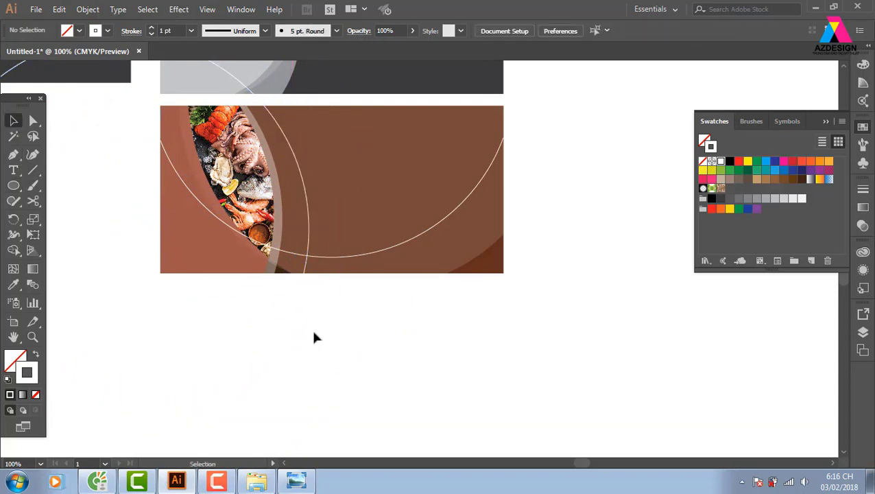
{"action": "left_click", "coordinate": [288, 321]}
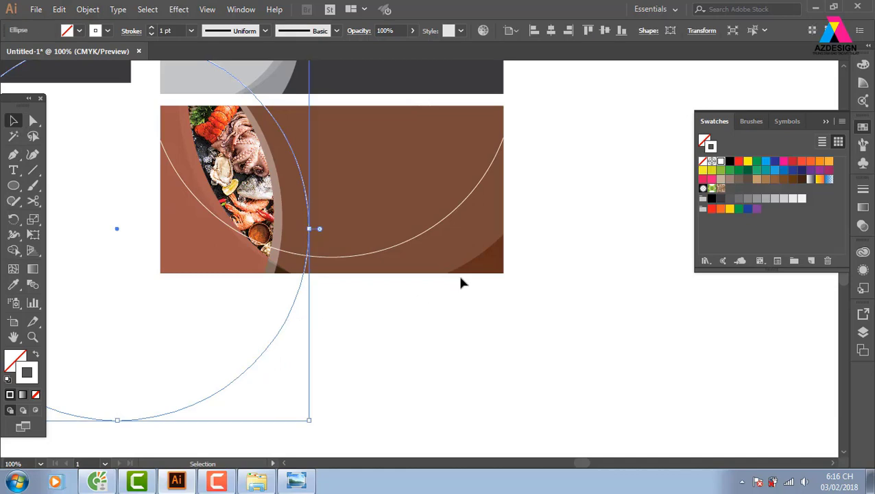
{"action": "left_click", "coordinate": [279, 274], "text": "shift"}
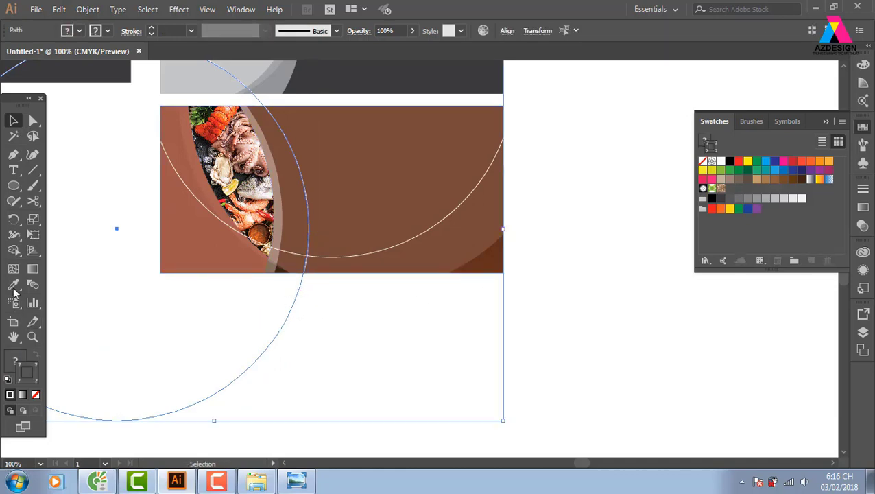
{"action": "left_click", "coordinate": [13, 250]}
{"action": "left_click_drag", "start_coordinate": [367, 396], "coordinate": [268, 351]}
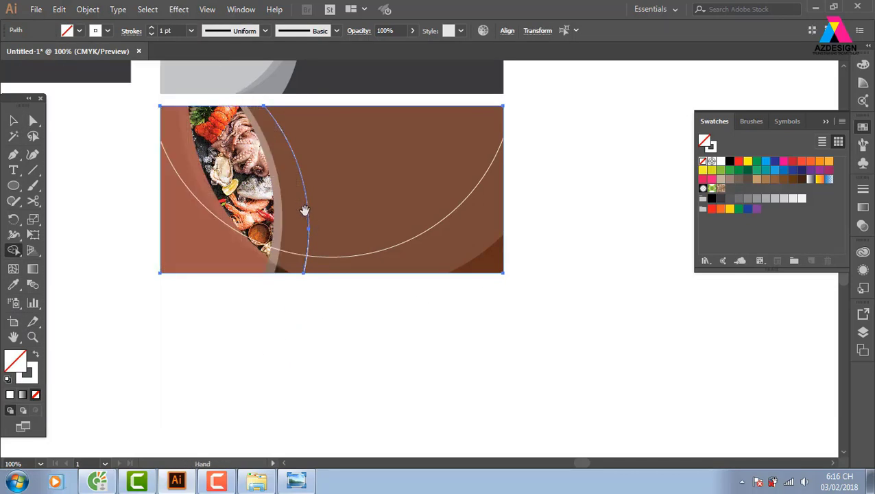
Select the horizontal arc line, then add the vertical arc line to the selection
{"action": "scroll", "coordinate": [303, 208], "scroll_direction": "up", "scroll_amount": 1}
{"action": "left_click", "coordinate": [14, 121]}
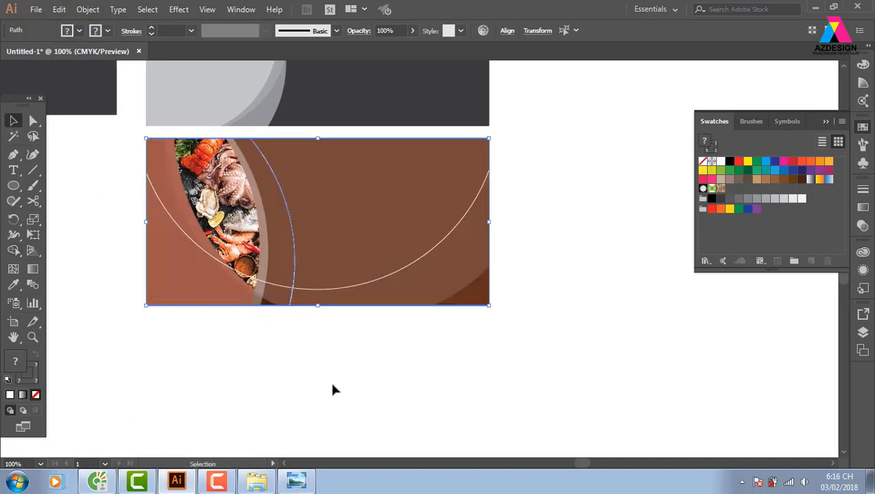
{"action": "left_click", "coordinate": [330, 379]}
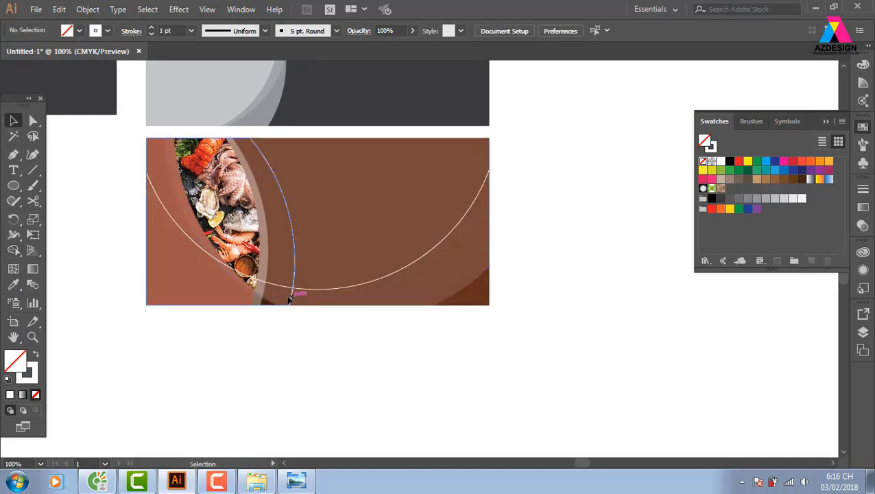
{"action": "left_click", "coordinate": [290, 297]}
{"action": "left_click", "coordinate": [364, 391]}
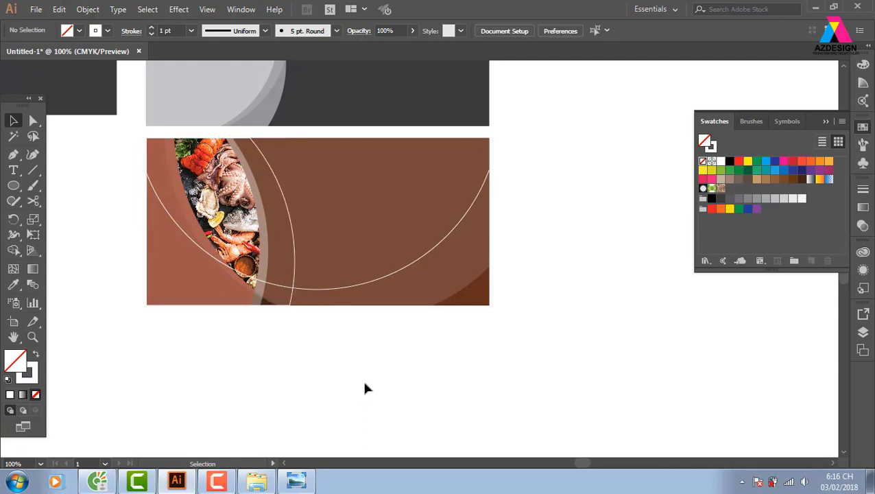
{"action": "left_click", "coordinate": [321, 288]}
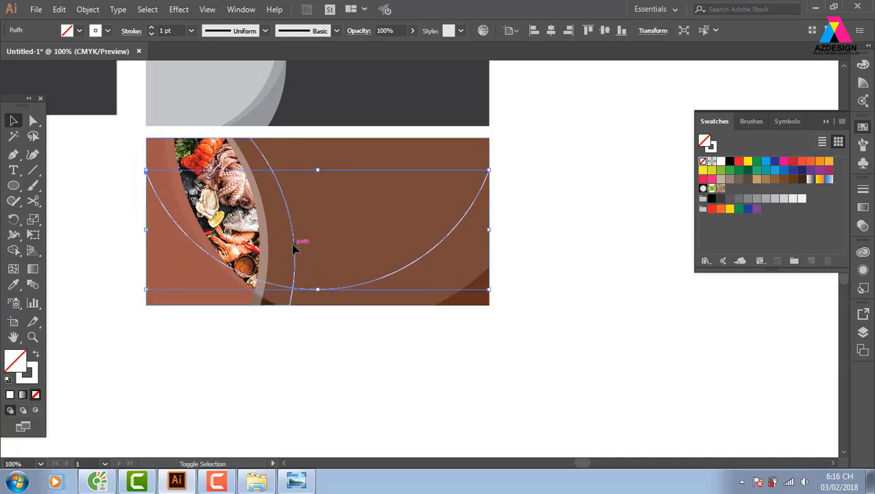
{"action": "left_click", "coordinate": [214, 159], "text": "shift"}
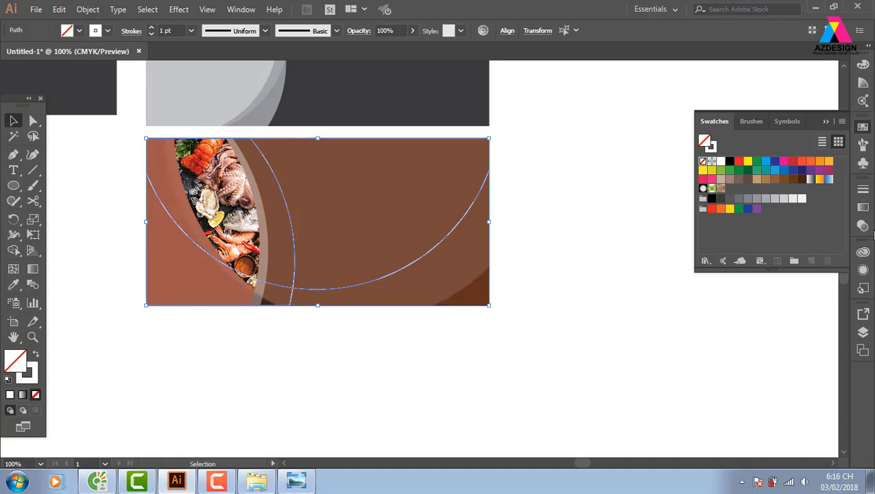
Set both arc lines to the Overlay blend mode
{"action": "left_click", "coordinate": [862, 225]}
{"action": "left_click", "coordinate": [747, 204]}
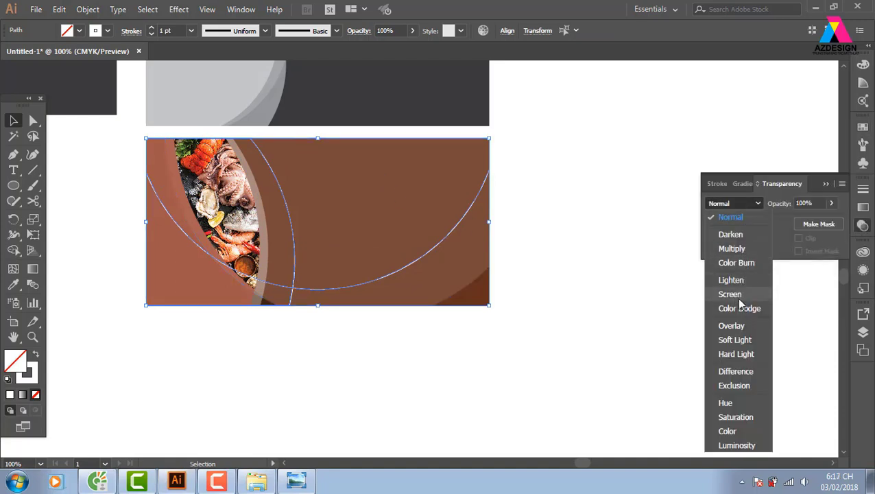
{"action": "left_click", "coordinate": [731, 324]}
{"action": "left_click", "coordinate": [634, 394]}
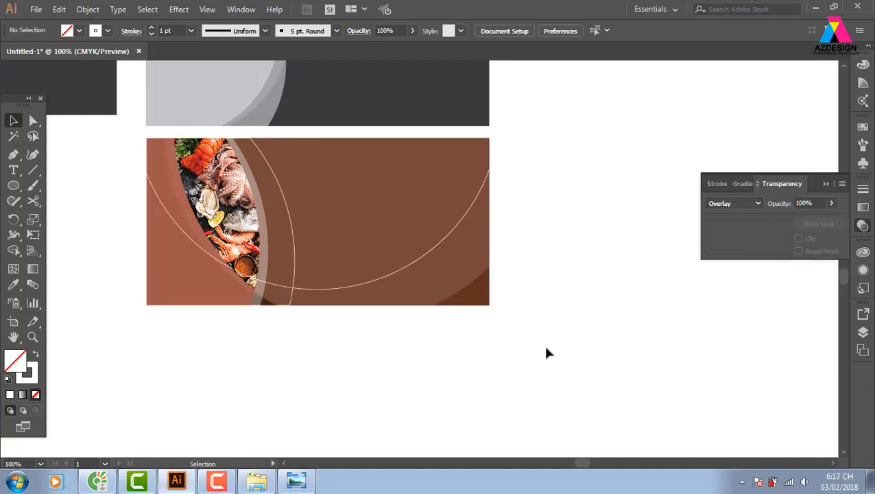
Lower the horizontal arc to 31% opacity and the vertical arc to 42%
{"action": "left_click", "coordinate": [408, 267]}
{"action": "left_click", "coordinate": [412, 31]}
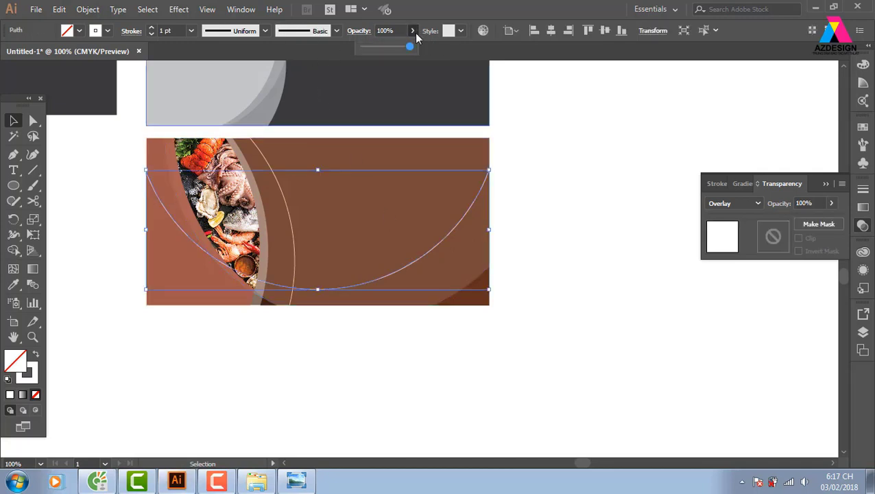
{"action": "left_click_drag", "start_coordinate": [409, 46], "coordinate": [379, 47]}
{"action": "left_click", "coordinate": [589, 196]}
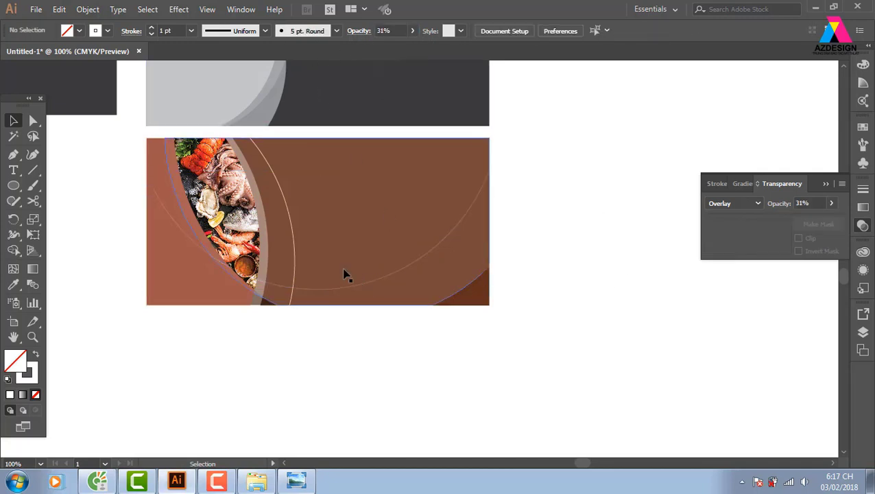
{"action": "left_click", "coordinate": [296, 247]}
{"action": "left_click", "coordinate": [413, 31]}
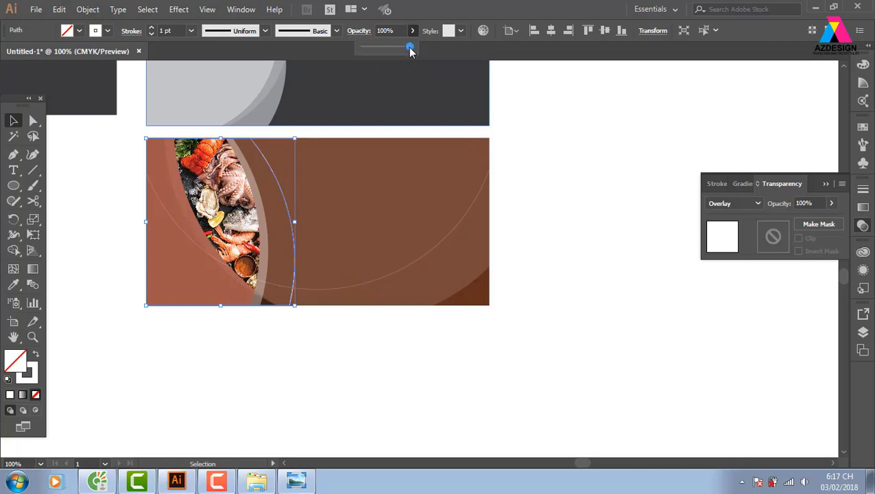
{"action": "left_click", "coordinate": [596, 251]}
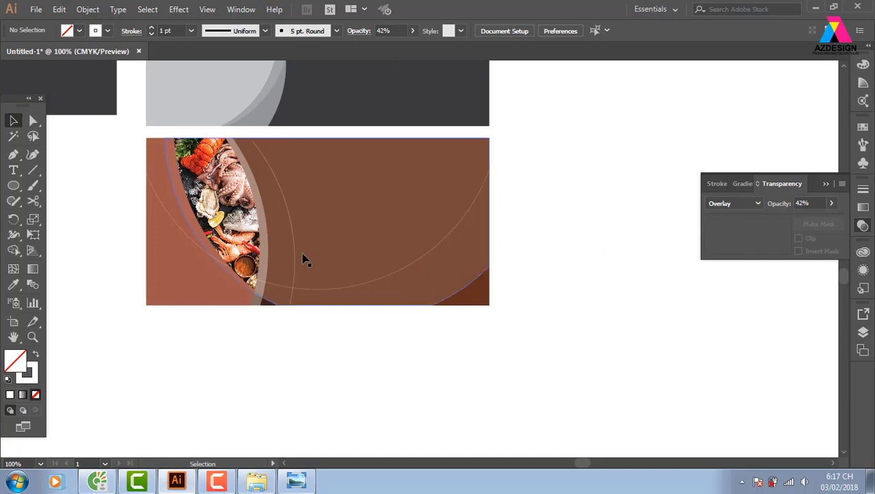
Duplicate the plain dark grey card beside the other banners and zoom in on the copy
{"action": "key", "text": "ctrl+minus"}
{"action": "key", "text": "ctrl+minus"}
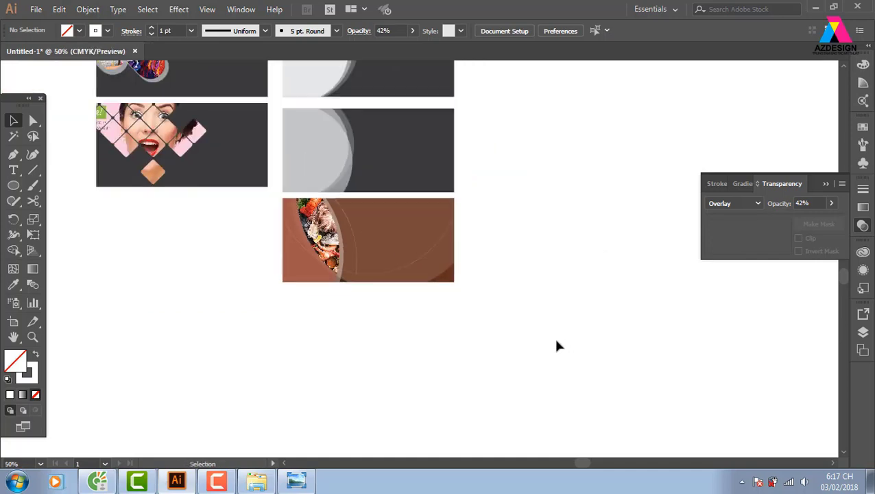
{"action": "left_click_drag", "start_coordinate": [546, 291], "coordinate": [400, 357]}
{"action": "mouse_move", "coordinate": [215, 262]}
{"action": "left_mouse_down"}
{"action": "mouse_move", "coordinate": [430, 179]}
{"action": "mouse_move", "coordinate": [425, 171]}
{"action": "left_mouse_up"}
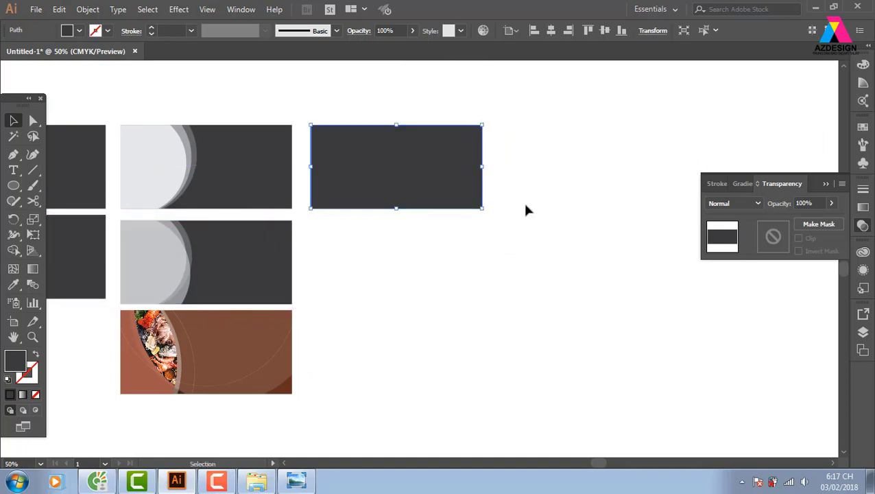
{"action": "left_click", "coordinate": [525, 208]}
{"action": "key", "text": "z"}
{"action": "left_click_drag", "start_coordinate": [286, 112], "coordinate": [590, 306]}
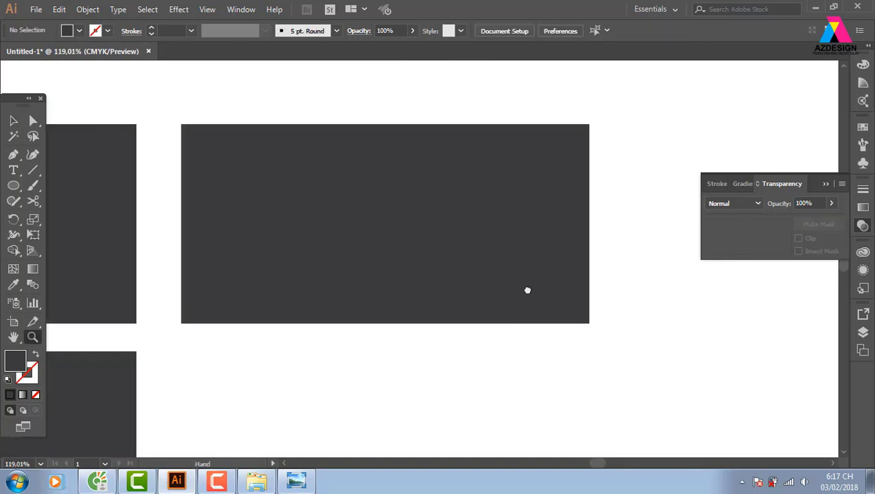
Draw a large circle on the new card and fill it white
{"action": "left_click", "coordinate": [14, 185]}
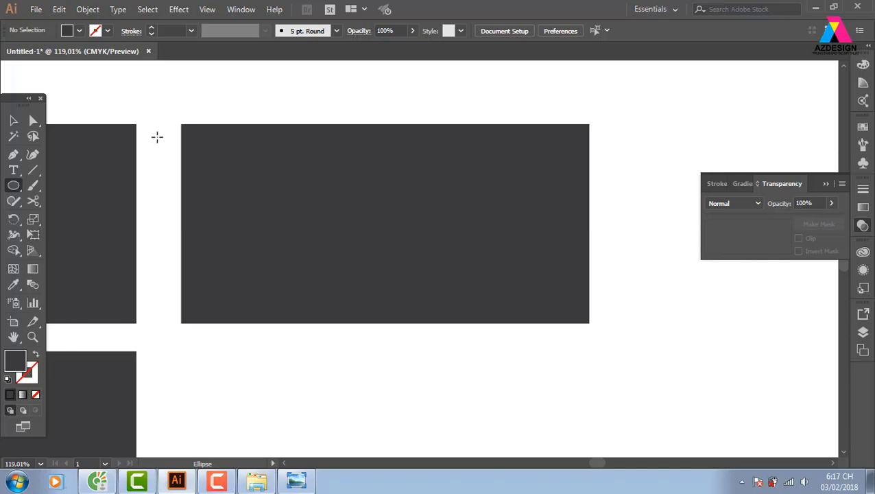
{"action": "left_click_drag", "start_coordinate": [202, 155], "coordinate": [235, 188]}
{"action": "left_click_drag", "start_coordinate": [268, 220], "coordinate": [318, 271]}
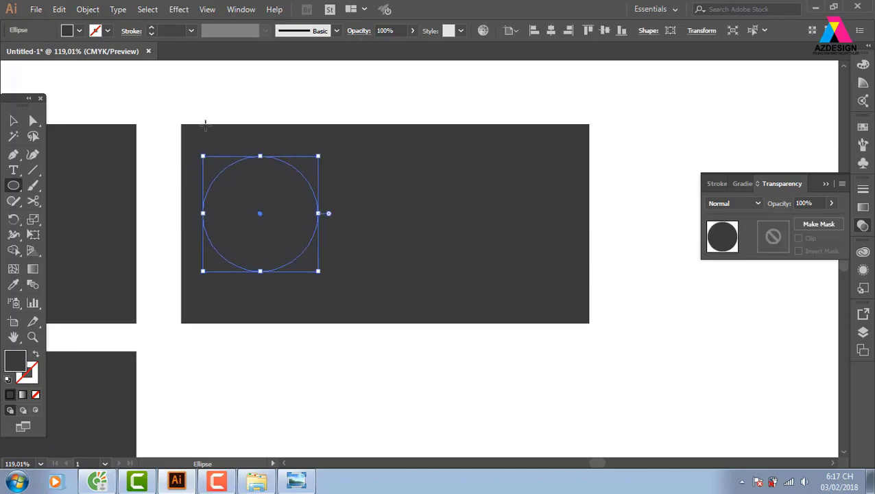
{"action": "left_click", "coordinate": [862, 128]}
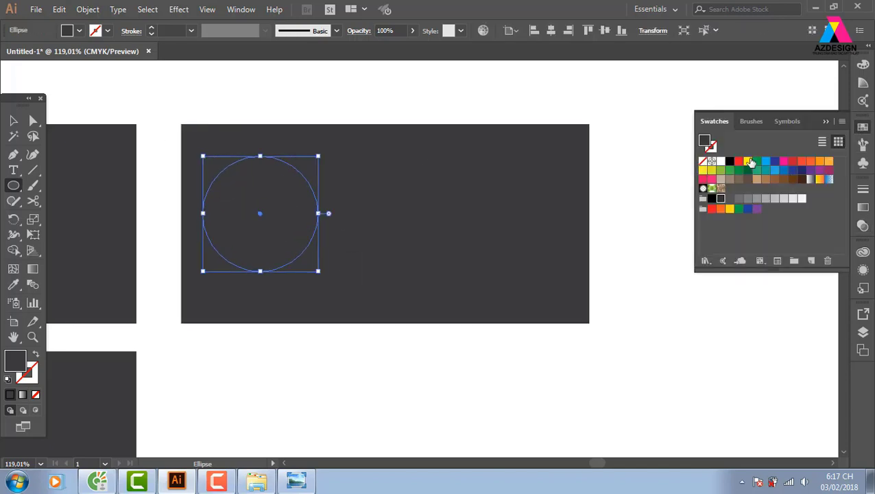
{"action": "left_click", "coordinate": [802, 199]}
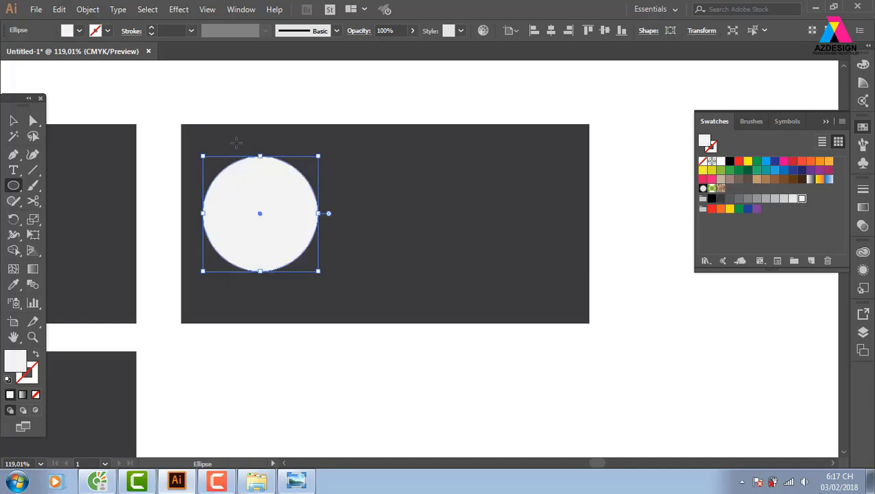
Add five more white circles of varied sizes around the card's left edge
{"action": "left_click_drag", "start_coordinate": [217, 127], "coordinate": [260, 172]}
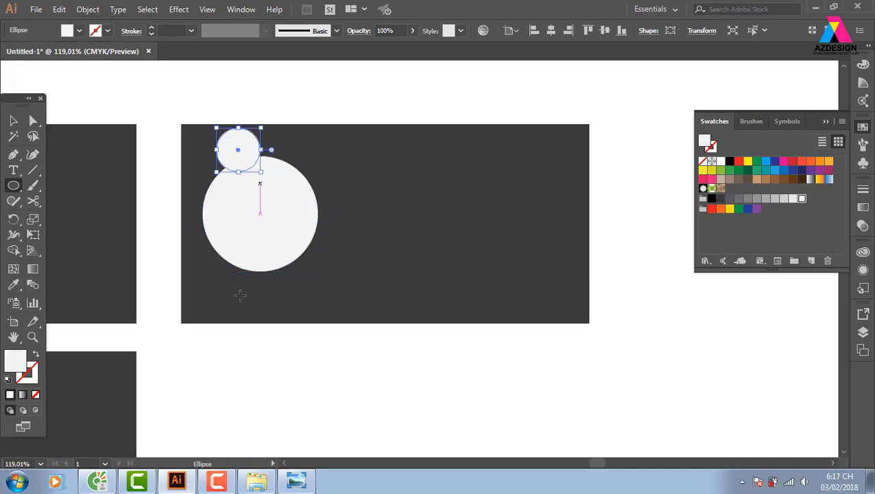
{"action": "left_click_drag", "start_coordinate": [198, 239], "coordinate": [266, 305]}
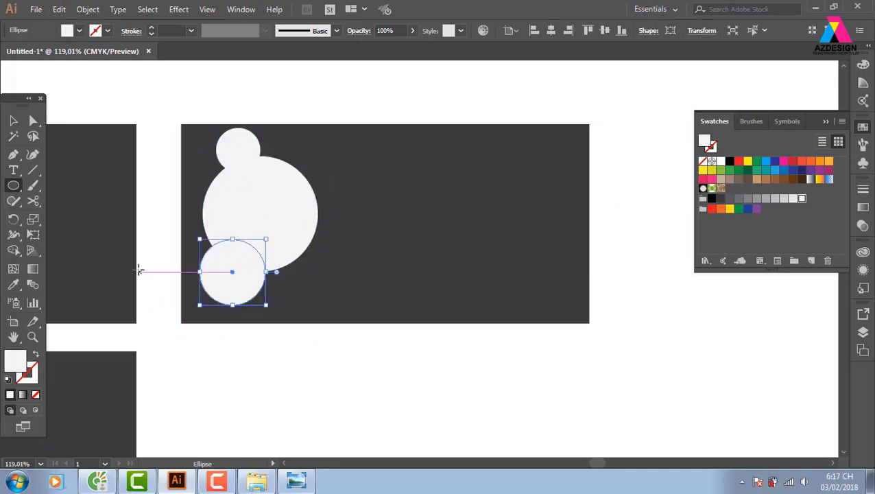
{"action": "mouse_move", "coordinate": [145, 272]}
{"action": "left_mouse_down"}
{"action": "mouse_move", "coordinate": [245, 390]}
{"action": "mouse_move", "coordinate": [229, 392]}
{"action": "left_mouse_up"}
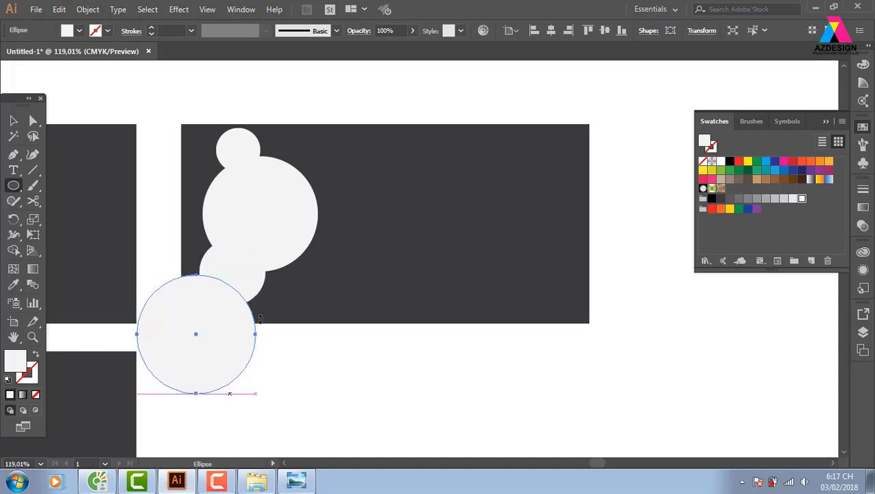
{"action": "left_click_drag", "start_coordinate": [159, 76], "coordinate": [284, 114]}
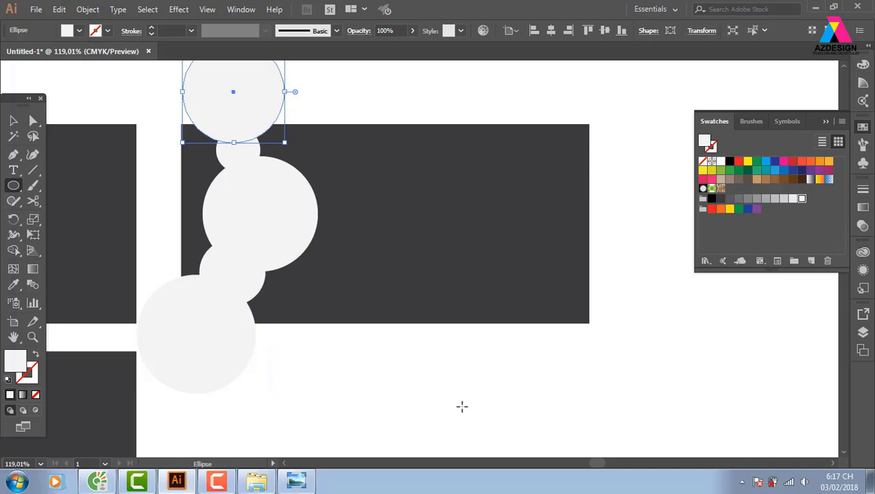
{"action": "left_click_drag", "start_coordinate": [375, 380], "coordinate": [473, 413]}
{"action": "mouse_move", "coordinate": [168, 125]}
{"action": "left_mouse_down"}
{"action": "mouse_move", "coordinate": [265, 254]}
{"action": "mouse_move", "coordinate": [311, 334]}
{"action": "mouse_move", "coordinate": [259, 309]}
{"action": "mouse_move", "coordinate": [265, 322]}
{"action": "mouse_move", "coordinate": [255, 327]}
{"action": "left_mouse_up"}
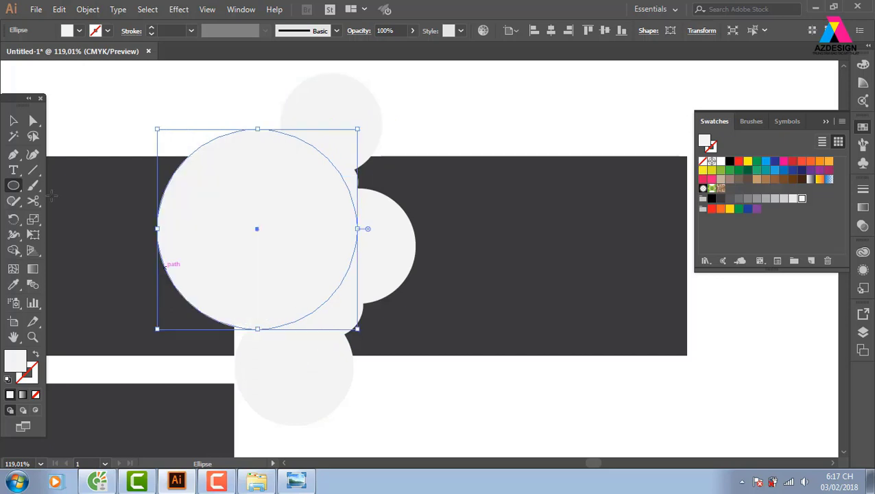
Select all the white circles and shift them slightly right
{"action": "left_click", "coordinate": [13, 120]}
{"action": "left_click_drag", "start_coordinate": [473, 76], "coordinate": [259, 420]}
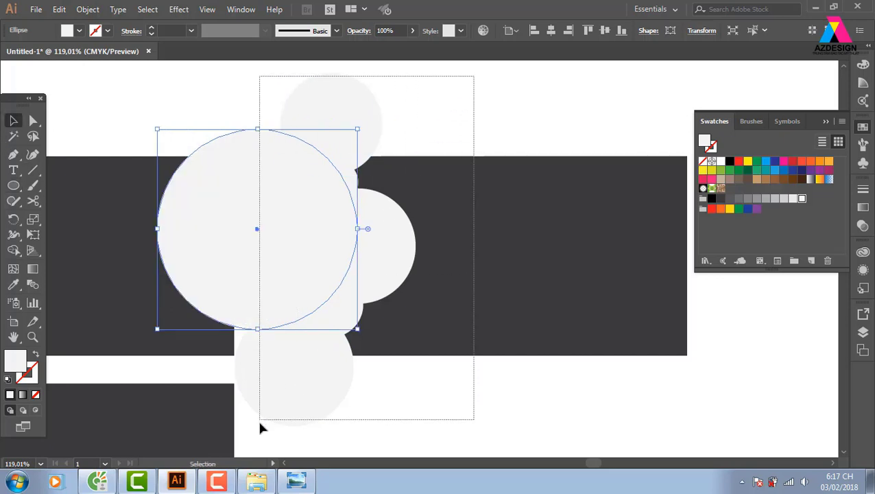
{"action": "left_click", "coordinate": [486, 277], "text": "shift"}
{"action": "left_click_drag", "start_coordinate": [370, 266], "coordinate": [397, 264]}
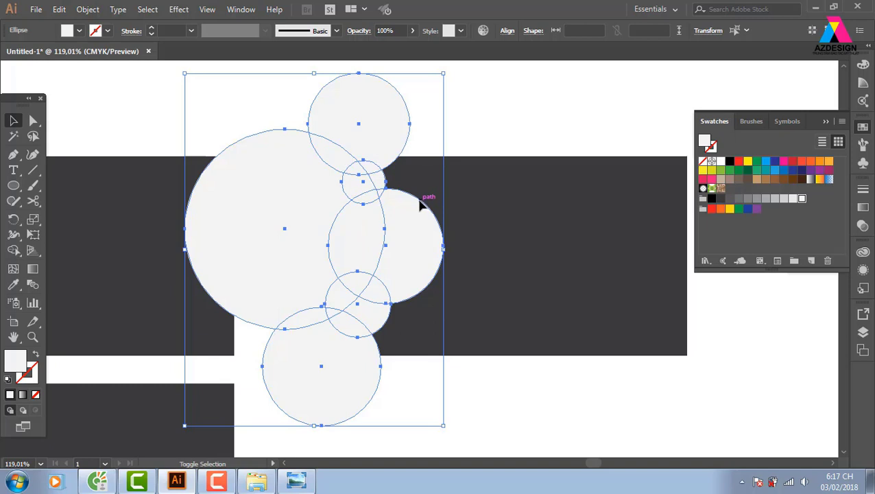
Unite the overlapping circles into a single cloud shape with Pathfinder
{"action": "key", "text": "shift+F7"}
{"action": "key", "text": "ctrl+shift+F9"}
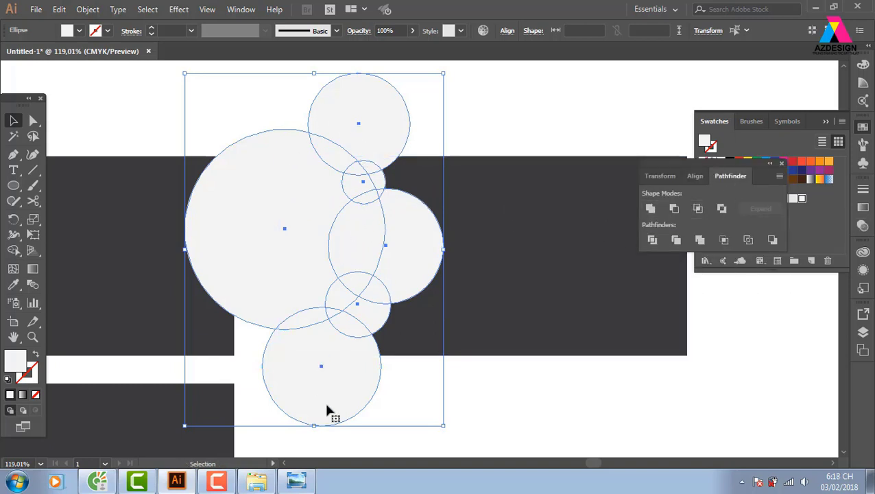
{"action": "left_click", "coordinate": [649, 209]}
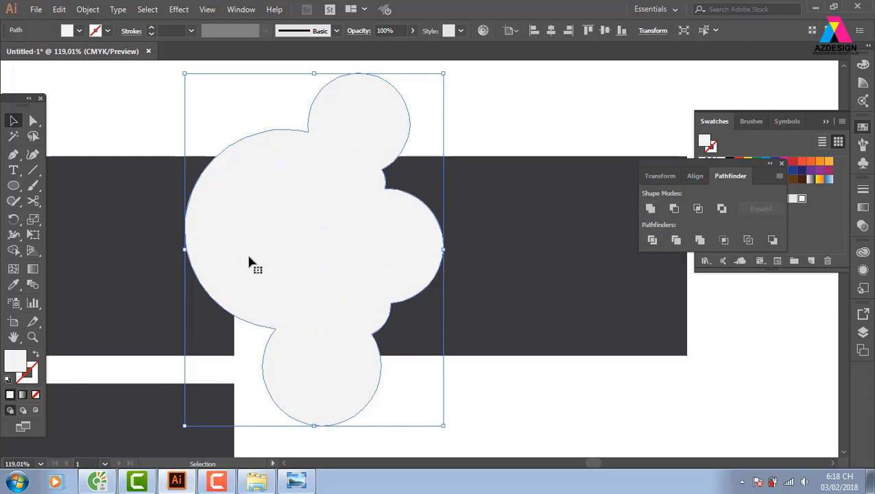
{"action": "left_click", "coordinate": [522, 103]}
Trim the cloud to the dark card with Shape Builder, merging the left region into one light shape
{"action": "left_click", "coordinate": [414, 145]}
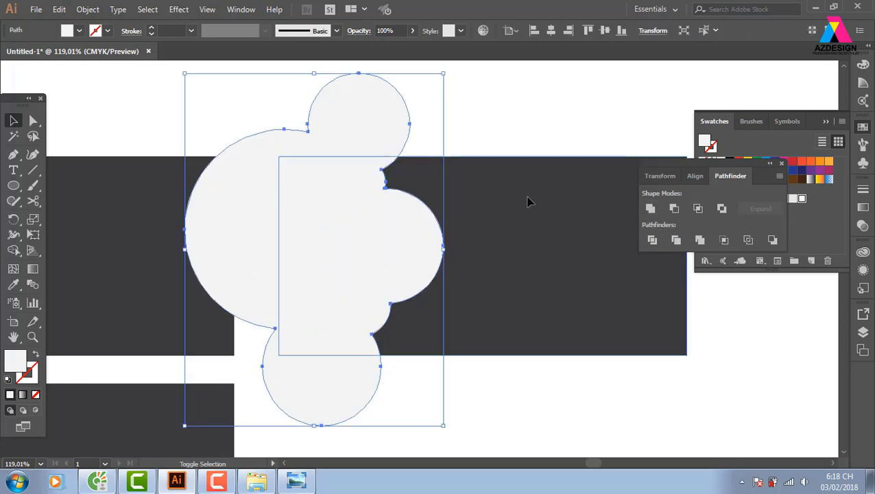
{"action": "left_click", "coordinate": [530, 199], "text": "shift"}
{"action": "left_click", "coordinate": [14, 251]}
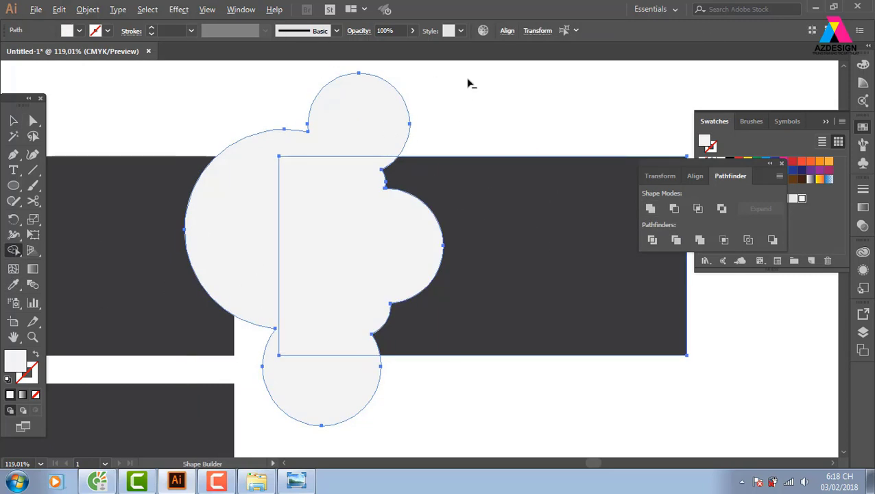
{"action": "left_click", "coordinate": [233, 227], "text": "alt"}
{"action": "left_click", "coordinate": [314, 242]}
{"action": "left_click", "coordinate": [12, 122]}
{"action": "left_click", "coordinate": [257, 195]}
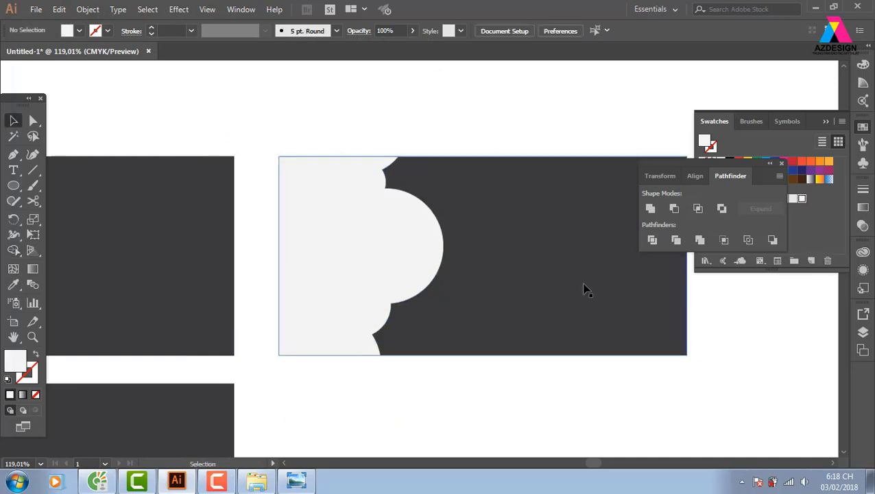
Set the back scalloped copy to 32% opacity, then reselect the front white shape
{"action": "left_click", "coordinate": [432, 252]}
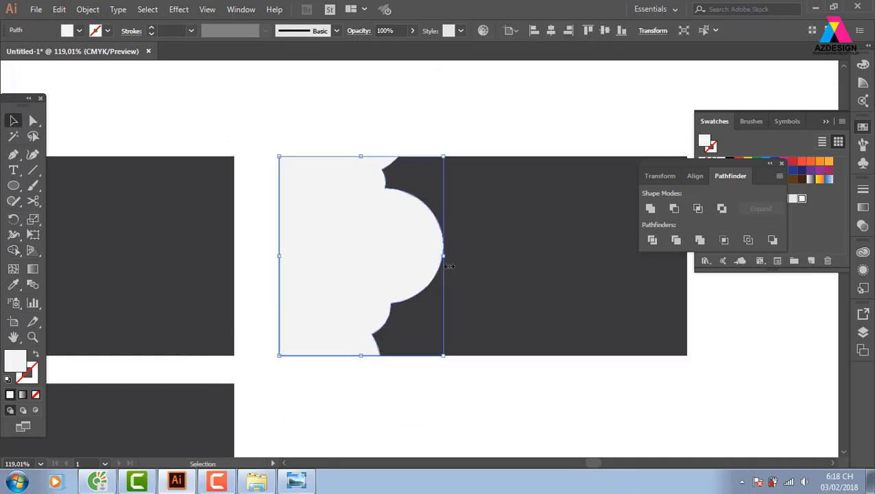
{"action": "key", "text": "a"}
{"action": "key", "text": "v"}
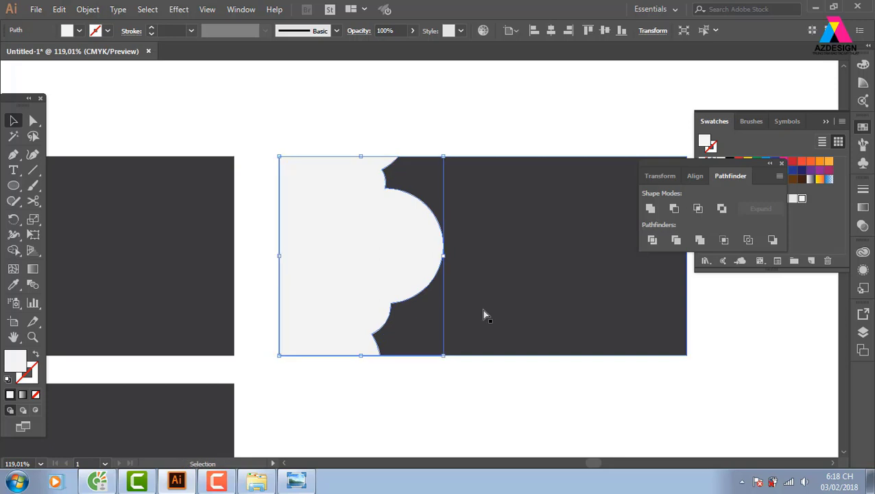
{"action": "left_click", "coordinate": [412, 31]}
{"action": "left_click_drag", "start_coordinate": [412, 46], "coordinate": [378, 46]}
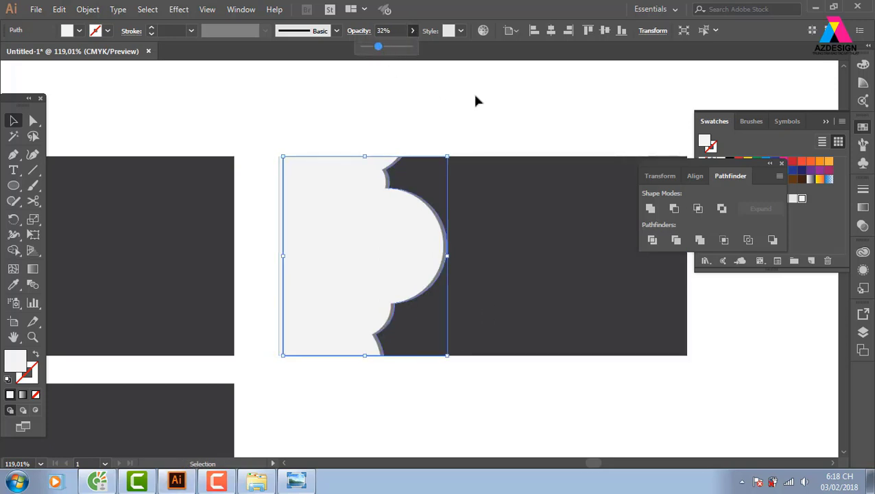
{"action": "left_click", "coordinate": [548, 111]}
{"action": "left_click", "coordinate": [346, 231]}
Place american.jpg over the scalloped shape area on the dark banner
{"action": "left_click", "coordinate": [42, 10]}
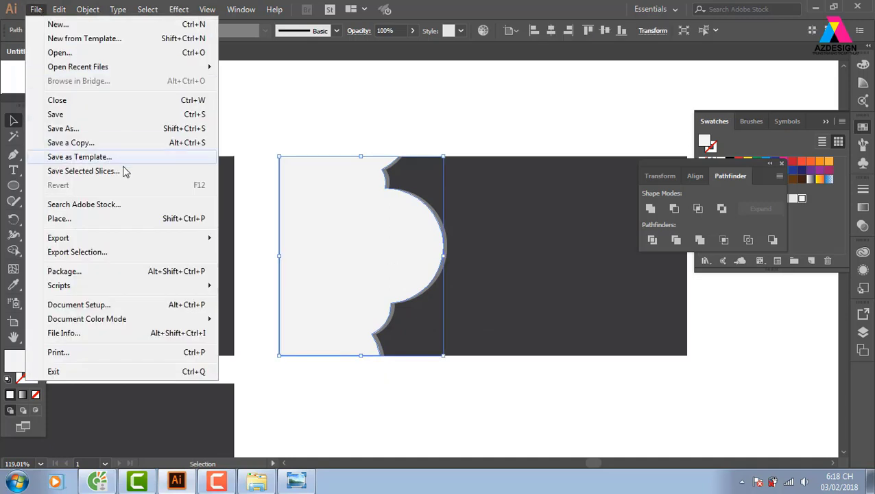
{"action": "left_click", "coordinate": [106, 219]}
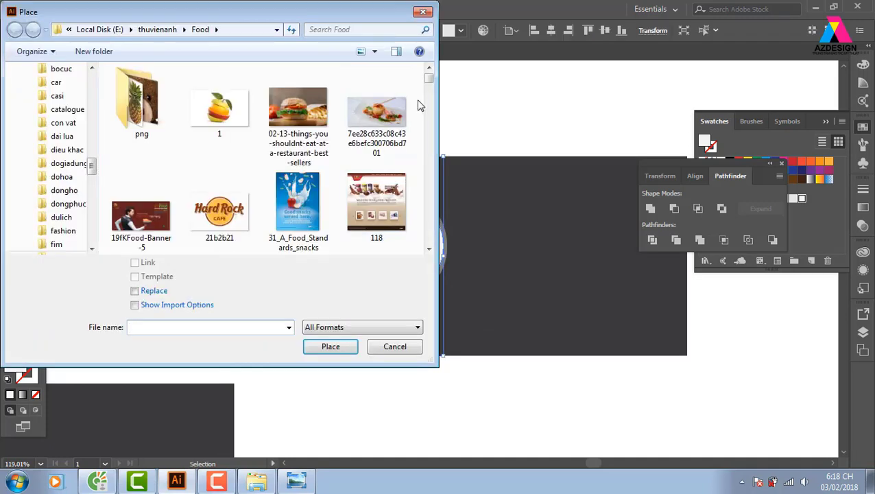
{"action": "left_click", "coordinate": [290, 112]}
{"action": "left_click_drag", "start_coordinate": [429, 79], "coordinate": [432, 92]}
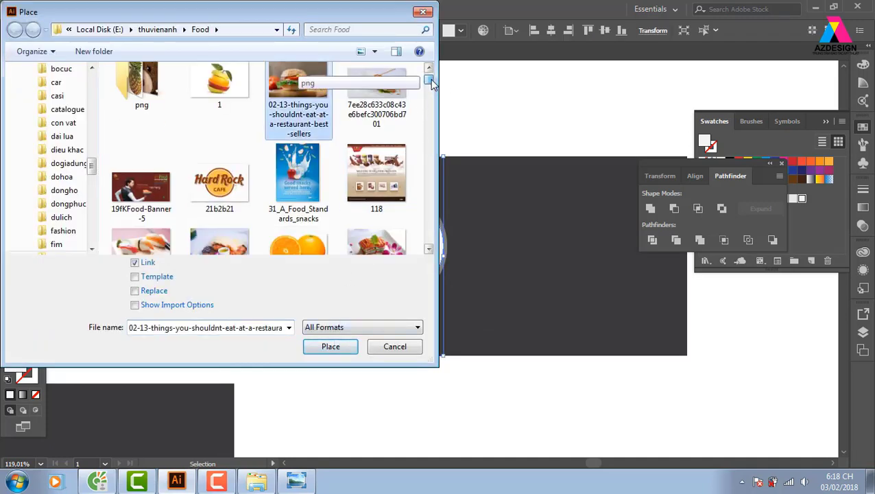
{"action": "scroll", "coordinate": [432, 91], "scroll_direction": "down", "scroll_amount": 1}
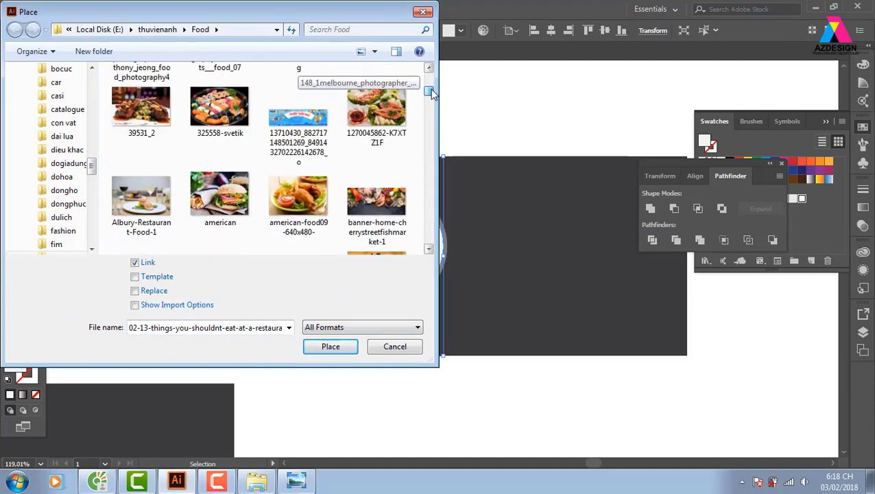
{"action": "left_click", "coordinate": [222, 202]}
{"action": "left_click", "coordinate": [330, 348]}
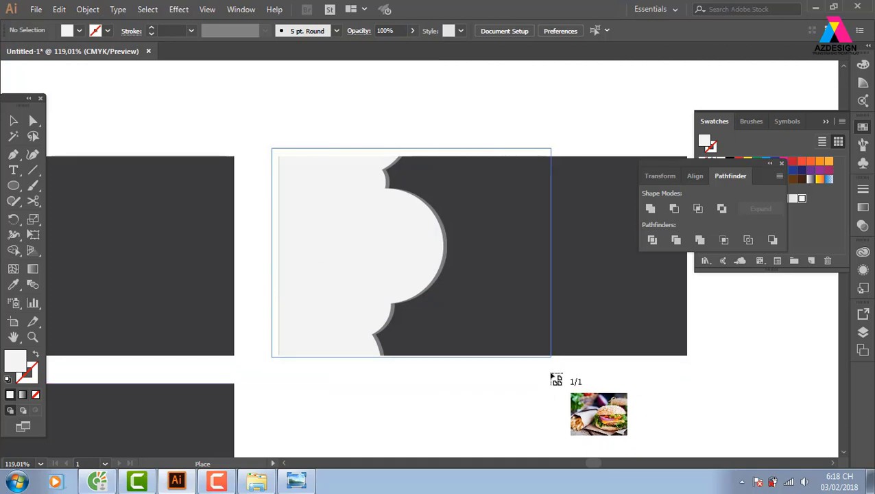
{"action": "left_click_drag", "start_coordinate": [272, 148], "coordinate": [551, 357]}
Send the burger photo to the back, clip it into the scalloped shape, and reposition it inside
{"action": "key", "text": "ctrl+shift+bracketleft"}
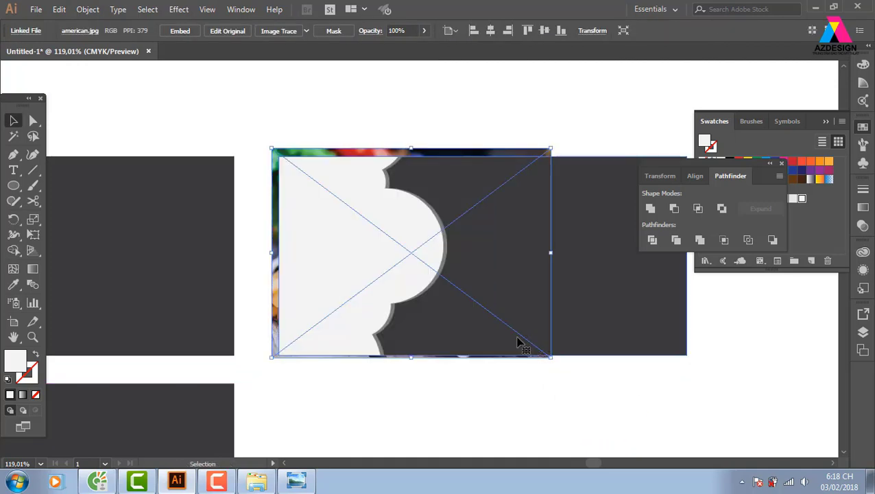
{"action": "left_click", "coordinate": [375, 269], "text": "shift"}
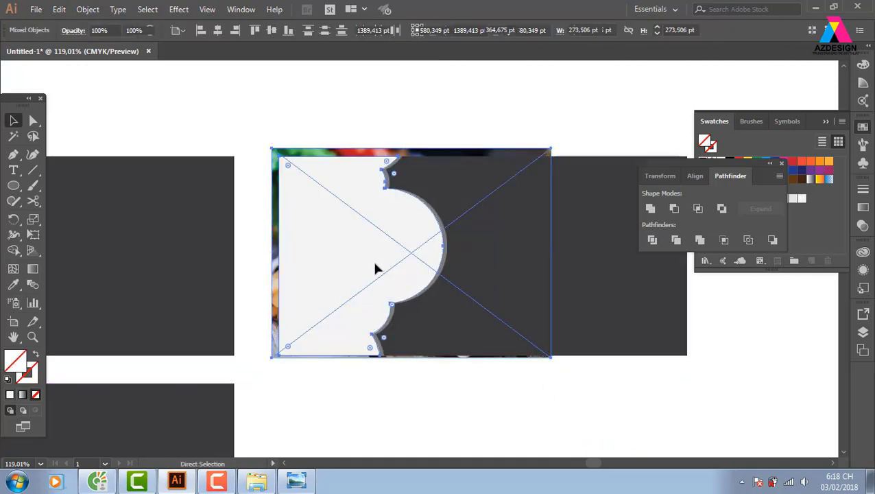
{"action": "key", "text": "ctrl+7"}
{"action": "double_click", "coordinate": [373, 269]}
{"action": "left_click_drag", "start_coordinate": [373, 269], "coordinate": [321, 274]}
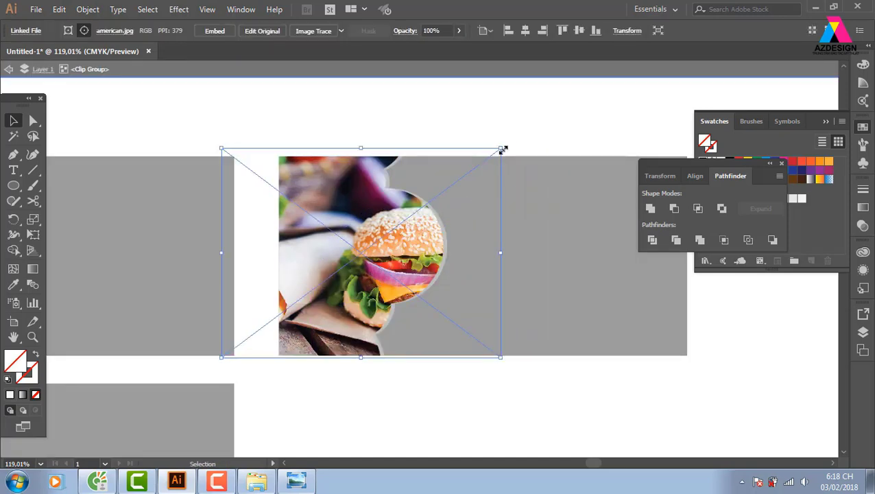
{"action": "left_click_drag", "start_coordinate": [502, 149], "coordinate": [490, 156]}
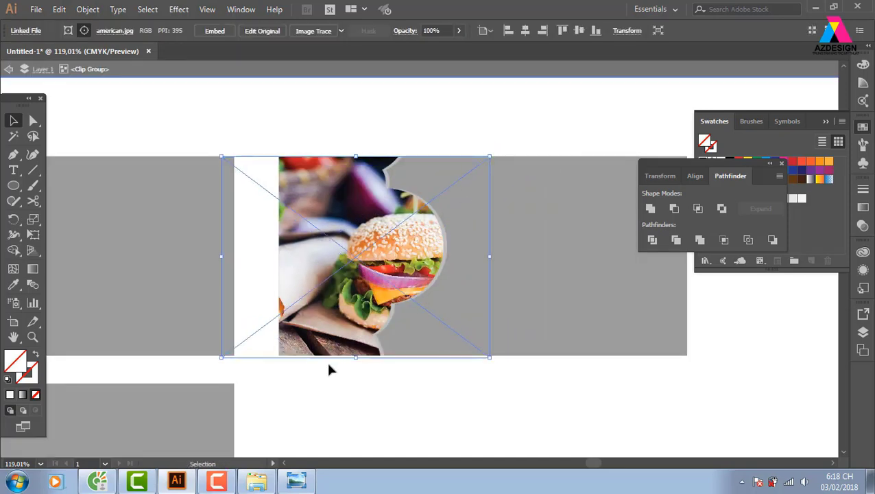
{"action": "left_click_drag", "start_coordinate": [409, 304], "coordinate": [376, 304]}
Exit the clip group and zoom out to view all the banners
{"action": "double_click", "coordinate": [525, 120]}
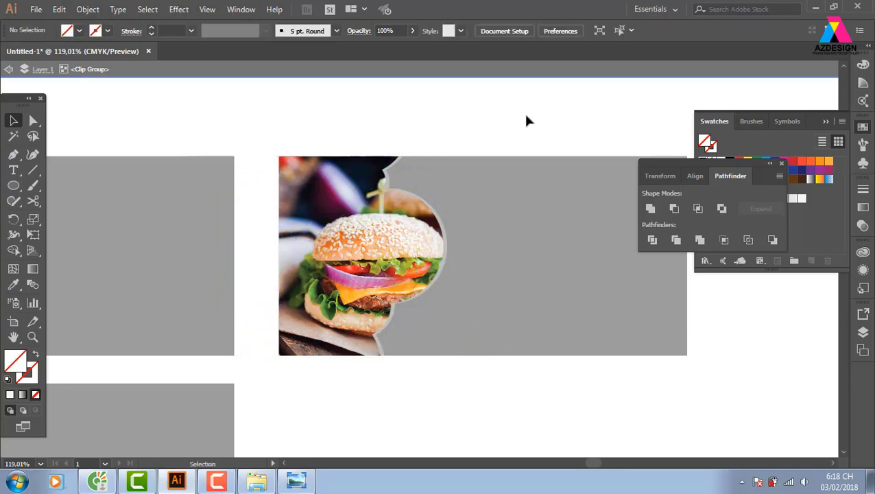
{"action": "left_click_drag", "start_coordinate": [559, 216], "coordinate": [516, 208]}
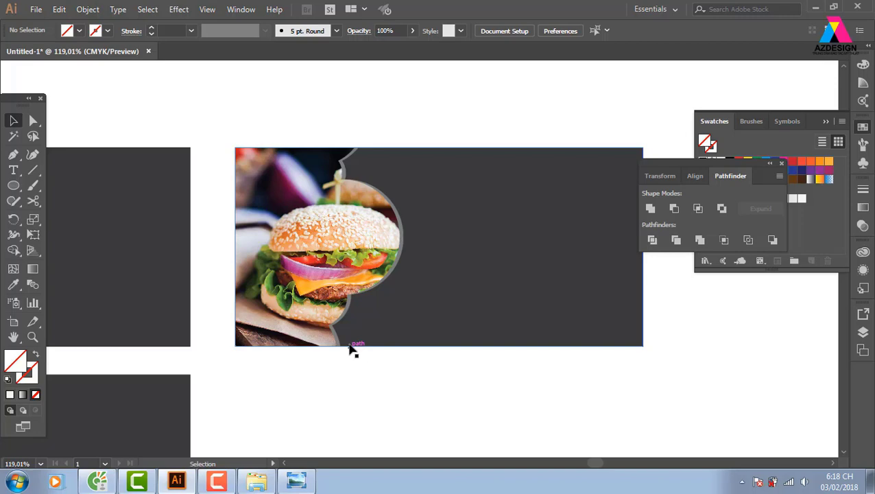
{"action": "key", "text": "ctrl+minus"}
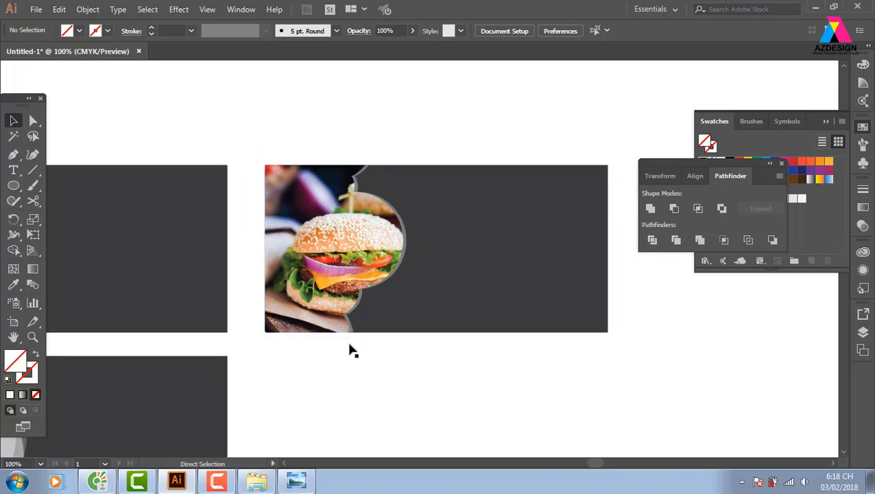
{"action": "key", "text": "ctrl+minus"}
{"action": "left_click_drag", "start_coordinate": [465, 365], "coordinate": [447, 308]}
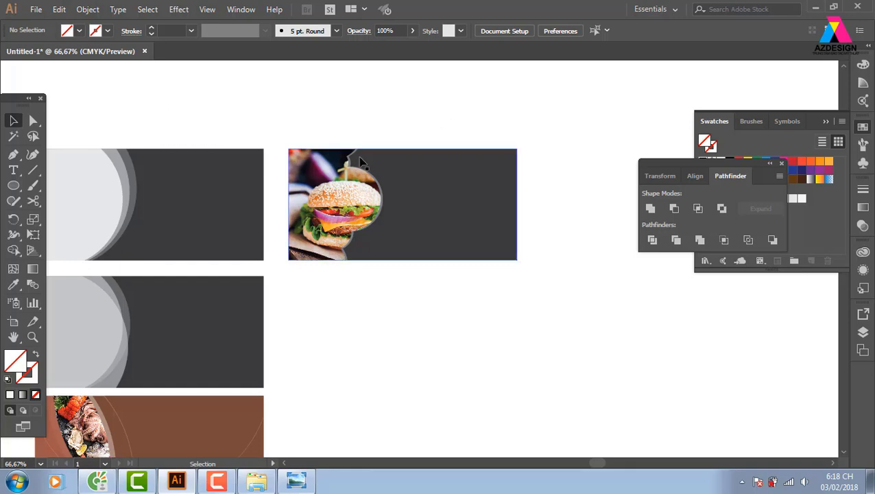
Open hinhvogoc.ai and hinhvogoc mới.ai together from E:\day hoc ai
{"action": "key", "text": "ctrl+o"}
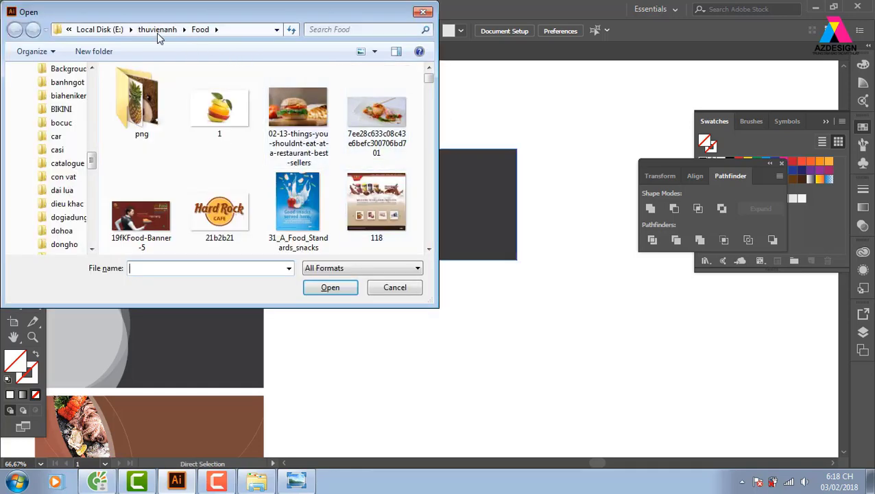
{"action": "left_click", "coordinate": [158, 33]}
{"action": "left_click", "coordinate": [145, 29]}
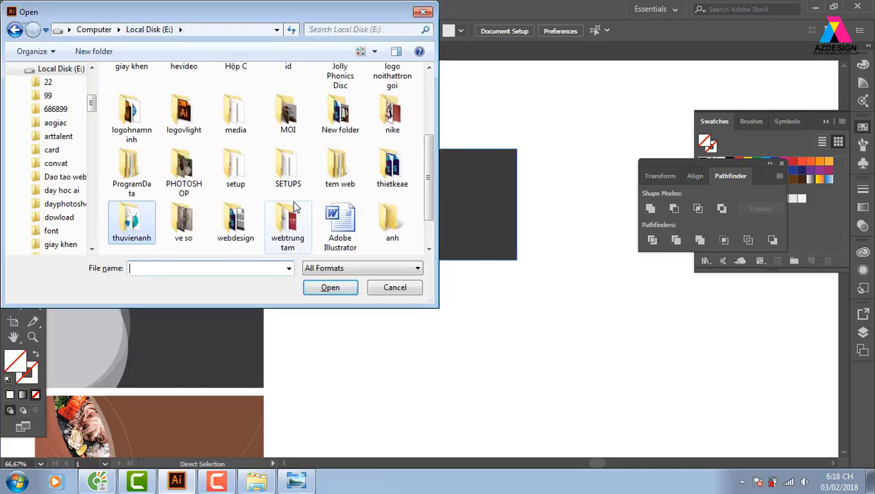
{"action": "left_click_drag", "start_coordinate": [432, 161], "coordinate": [430, 133]}
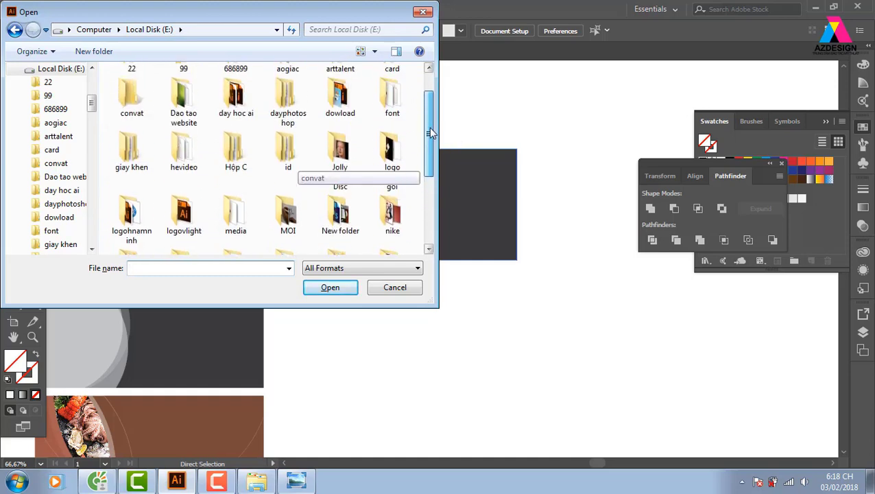
{"action": "mouse_move", "coordinate": [431, 133]}
{"action": "left_mouse_down"}
{"action": "mouse_move", "coordinate": [436, 109]}
{"action": "mouse_move", "coordinate": [429, 148]}
{"action": "mouse_move", "coordinate": [434, 111]}
{"action": "left_mouse_up"}
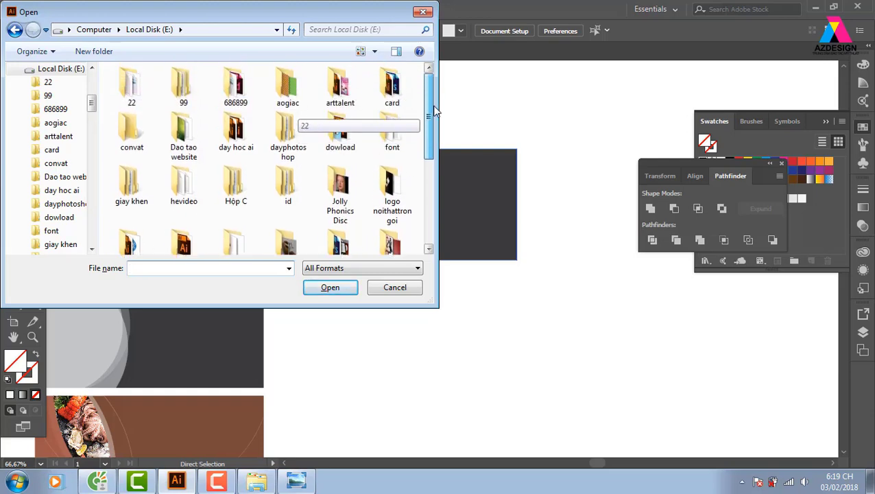
{"action": "double_click", "coordinate": [235, 130]}
{"action": "scroll", "coordinate": [306, 197], "scroll_direction": "down", "scroll_amount": 5}
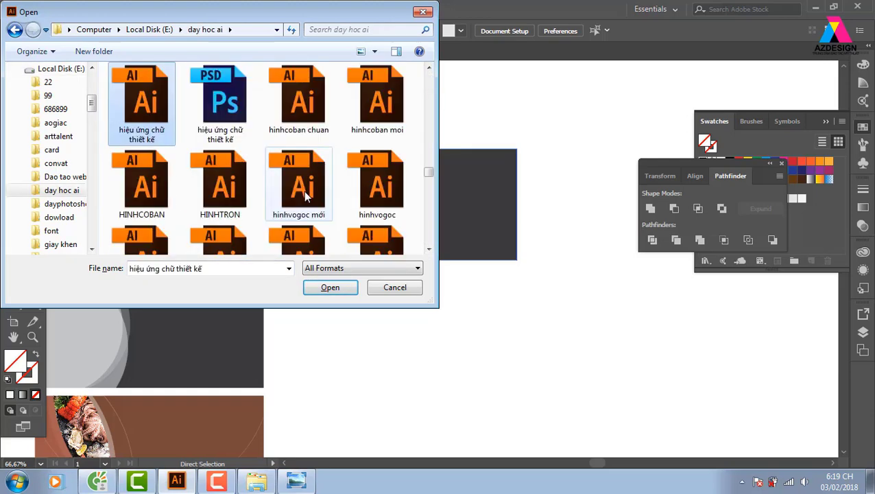
{"action": "left_click", "coordinate": [301, 184]}
{"action": "left_click", "coordinate": [400, 190], "text": "ctrl"}
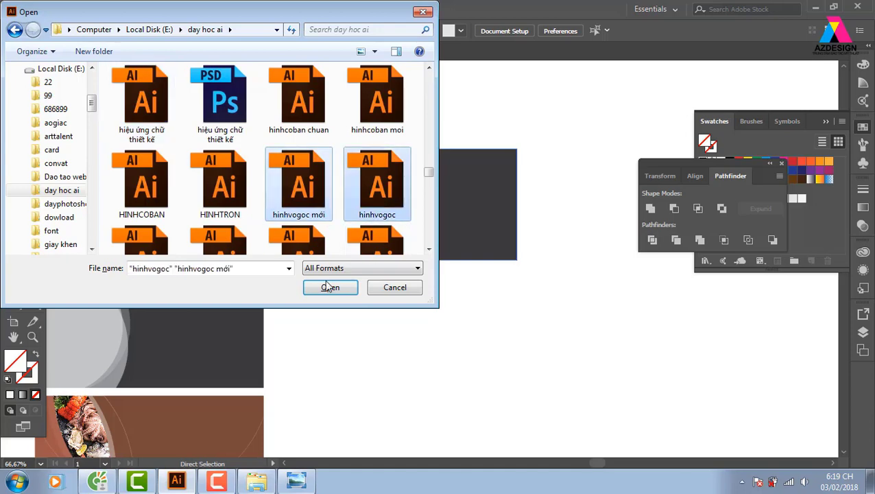
{"action": "left_click", "coordinate": [330, 288]}
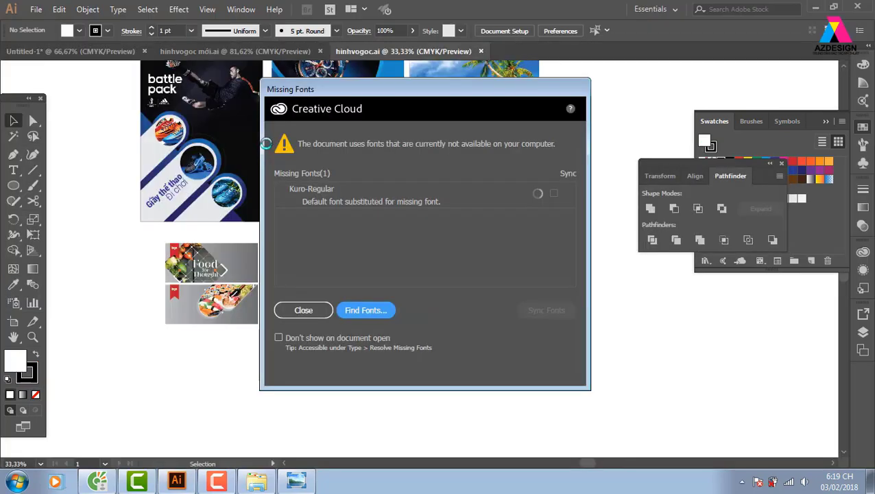
Dismiss the Kuro-Regular font warning, inspect the Da Nang and Food for Thought posters, then close hinhvogoc.ai
{"action": "left_click", "coordinate": [315, 309]}
{"action": "left_click_drag", "start_coordinate": [259, 154], "coordinate": [292, 245]}
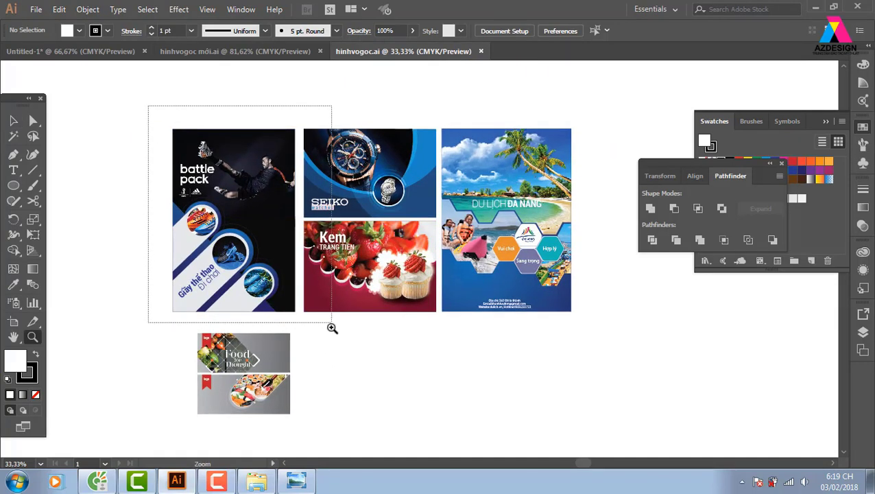
{"action": "left_click_drag", "start_coordinate": [149, 106], "coordinate": [314, 329]}
{"action": "left_click_drag", "start_coordinate": [446, 371], "coordinate": [68, 362]}
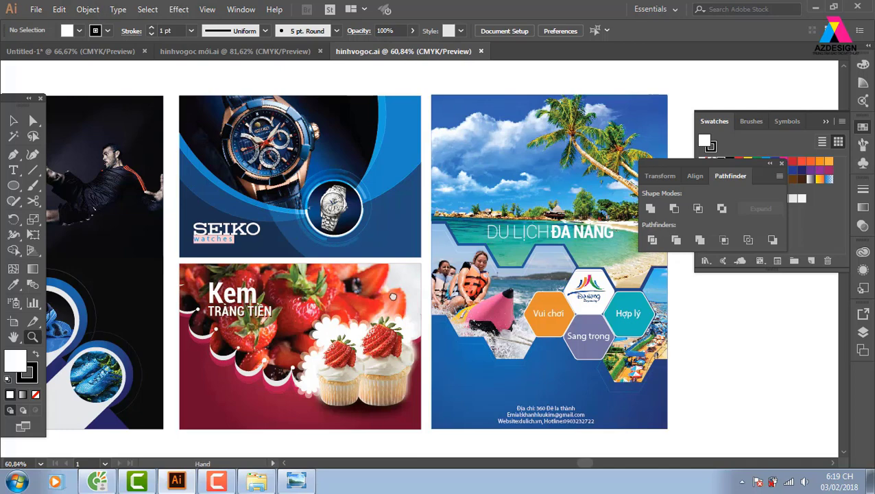
{"action": "left_click_drag", "start_coordinate": [432, 292], "coordinate": [465, 120]}
{"action": "left_click_drag", "start_coordinate": [235, 290], "coordinate": [382, 213]}
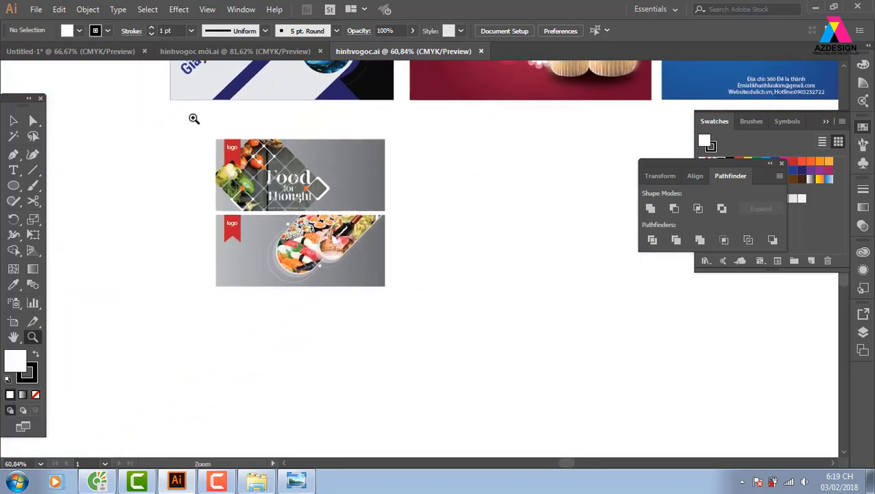
{"action": "left_click_drag", "start_coordinate": [194, 119], "coordinate": [427, 336]}
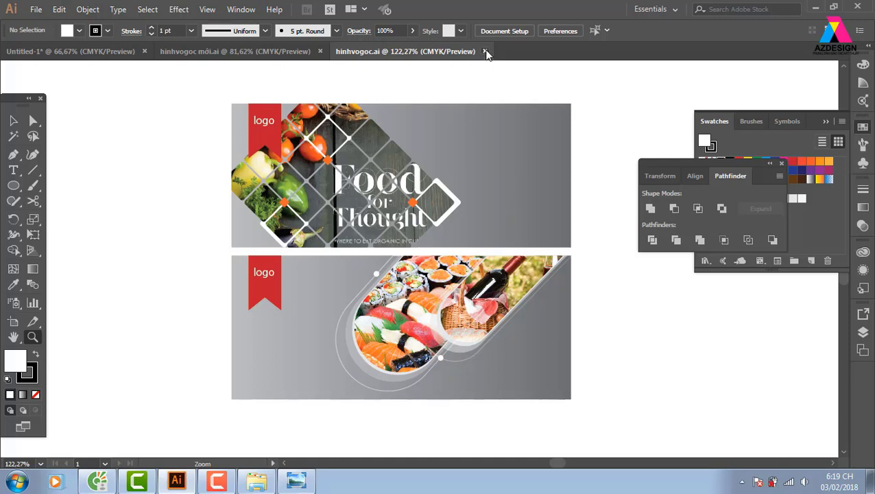
{"action": "left_click", "coordinate": [485, 51]}
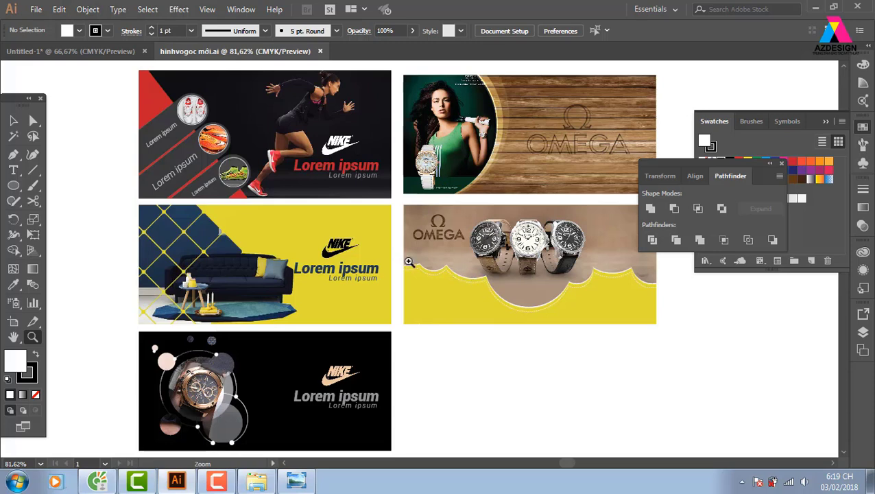
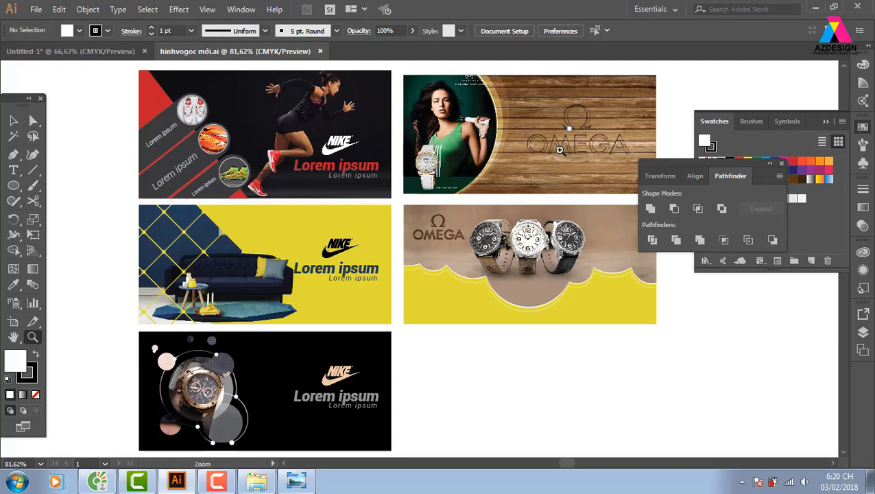
Close the hinhvogoc mới banner document
{"action": "left_click_drag", "start_coordinate": [516, 273], "coordinate": [460, 251]}
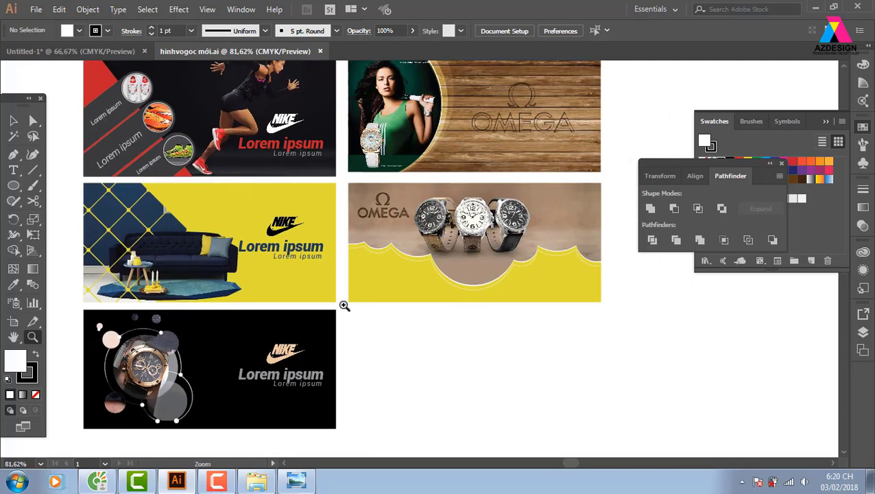
{"action": "left_click_drag", "start_coordinate": [357, 325], "coordinate": [347, 295]}
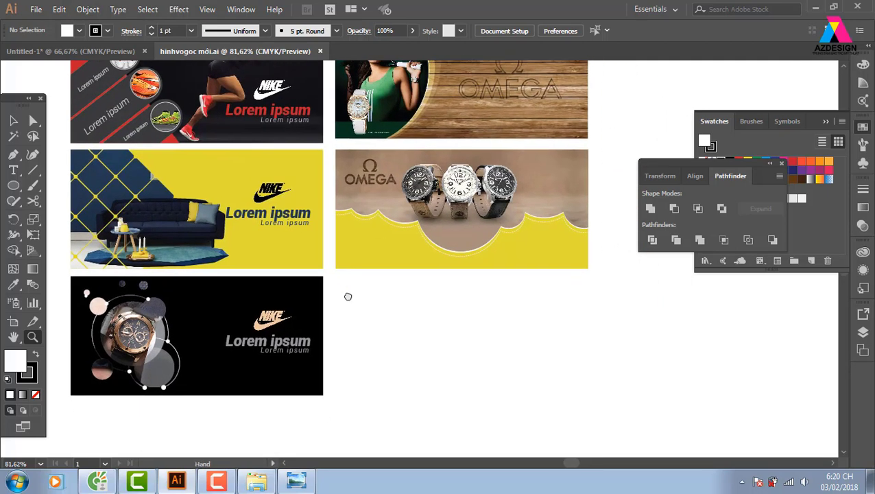
{"action": "left_click", "coordinate": [319, 51]}
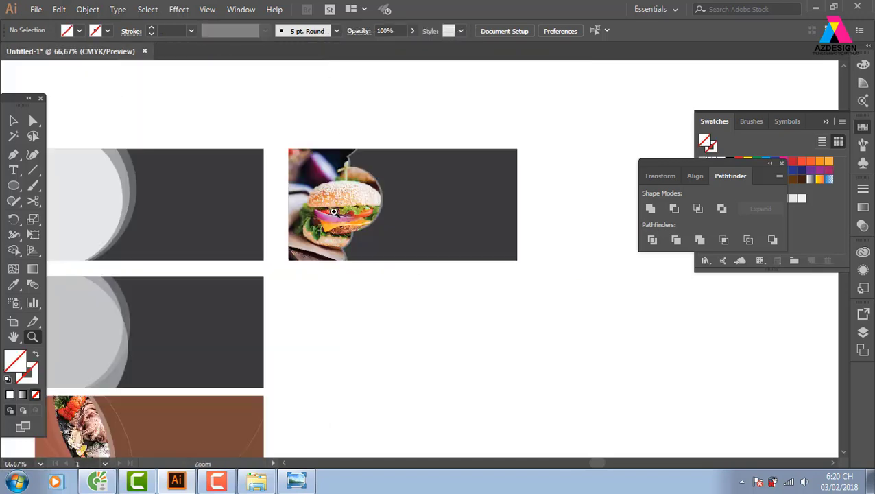
In the Open dialog, select hinhcoban chuan, hinhcoban moi, HINHCOBAN and HINHTRON
{"action": "key", "text": "ctrl+o"}
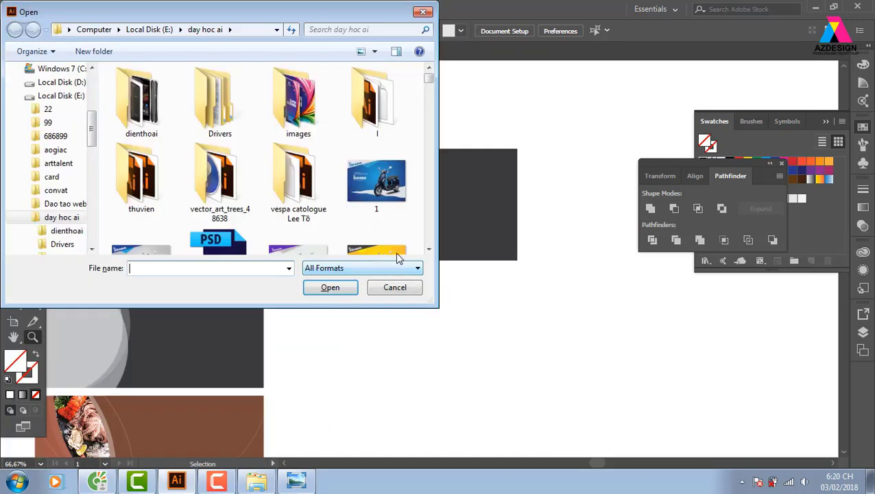
{"action": "left_click", "coordinate": [297, 181]}
{"action": "key", "text": "h"}
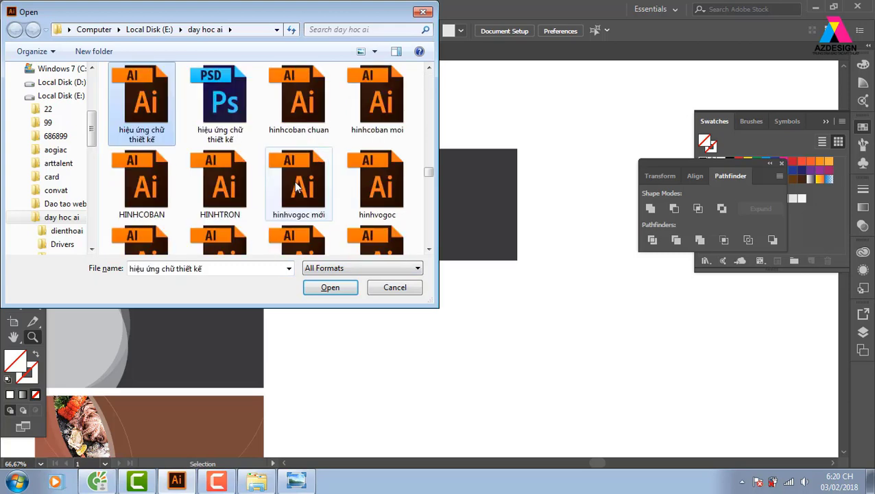
{"action": "left_click", "coordinate": [322, 110]}
{"action": "left_click", "coordinate": [370, 110], "text": "ctrl"}
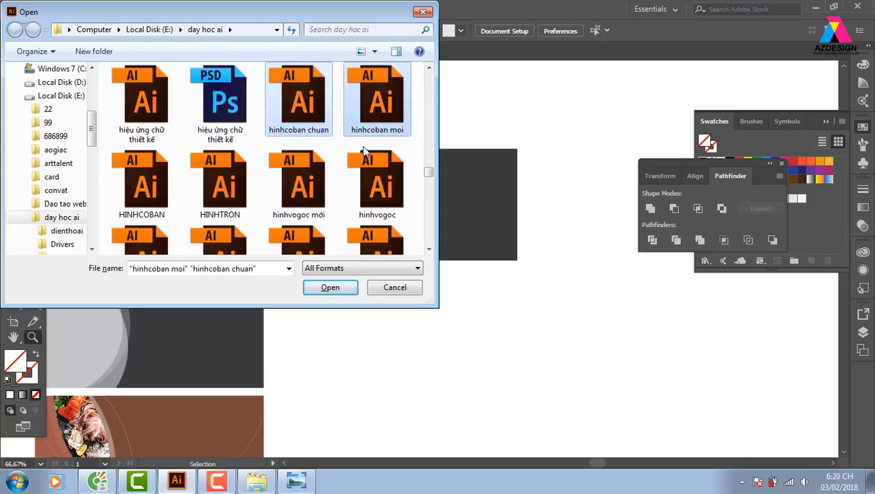
{"action": "left_click", "coordinate": [144, 184], "text": "ctrl"}
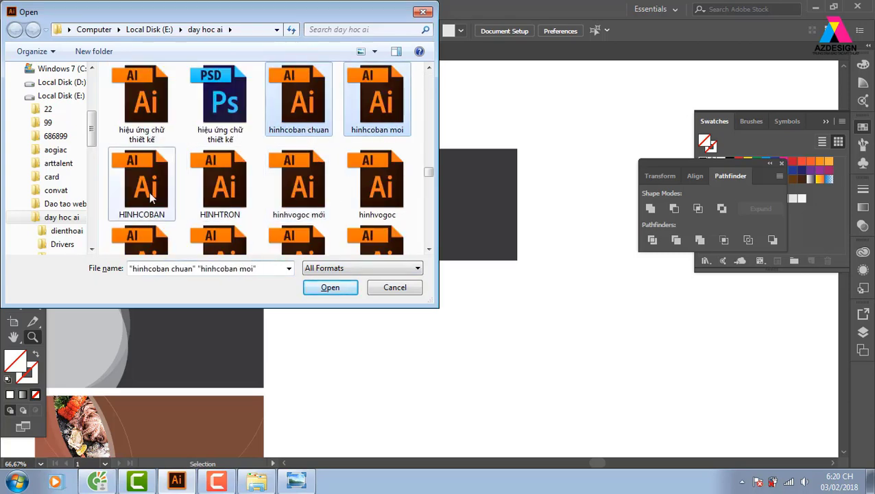
{"action": "left_click", "coordinate": [220, 184], "text": "ctrl"}
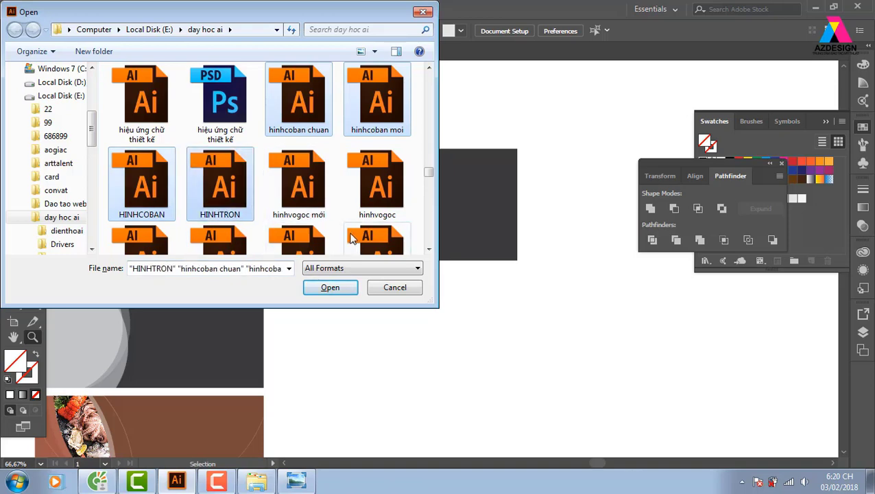
Add hinhvuon, hinhvuong moi, HINHVUONG2, hinhvuong2 and hinhvuongchuan to the selection and open all
{"action": "left_click_drag", "start_coordinate": [429, 173], "coordinate": [431, 181]}
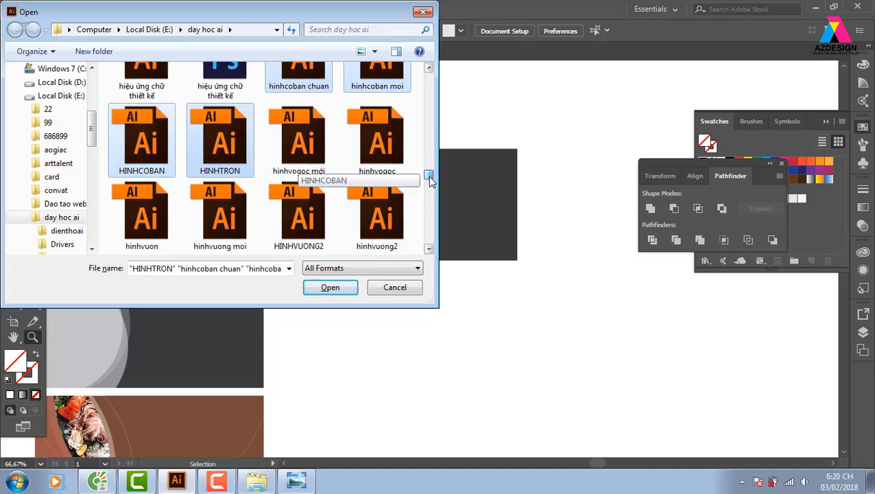
{"action": "left_click", "coordinate": [233, 175], "text": "ctrl"}
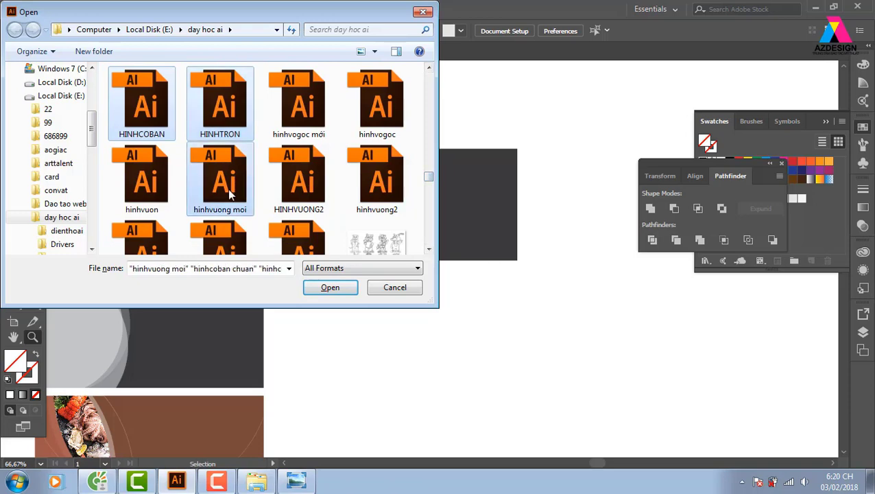
{"action": "left_click", "coordinate": [151, 189], "text": "ctrl"}
{"action": "left_click", "coordinate": [298, 175], "text": "ctrl"}
{"action": "left_click", "coordinate": [376, 175], "text": "ctrl"}
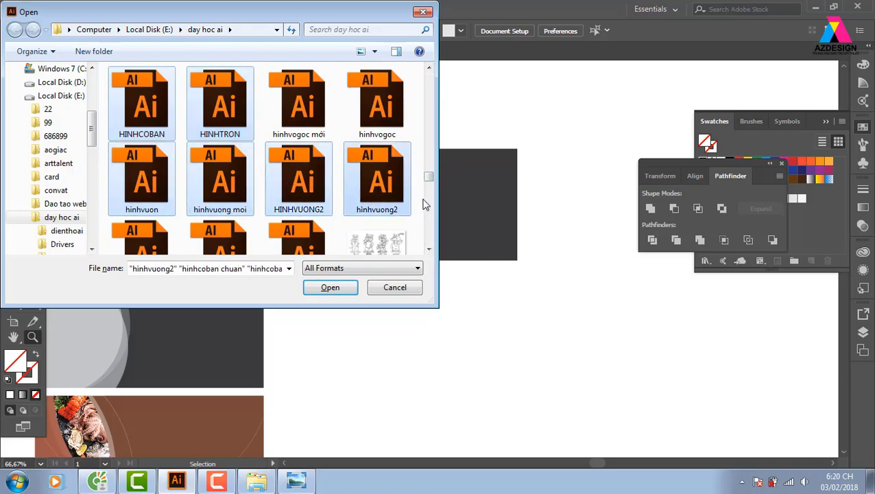
{"action": "left_click_drag", "start_coordinate": [429, 177], "coordinate": [433, 186]}
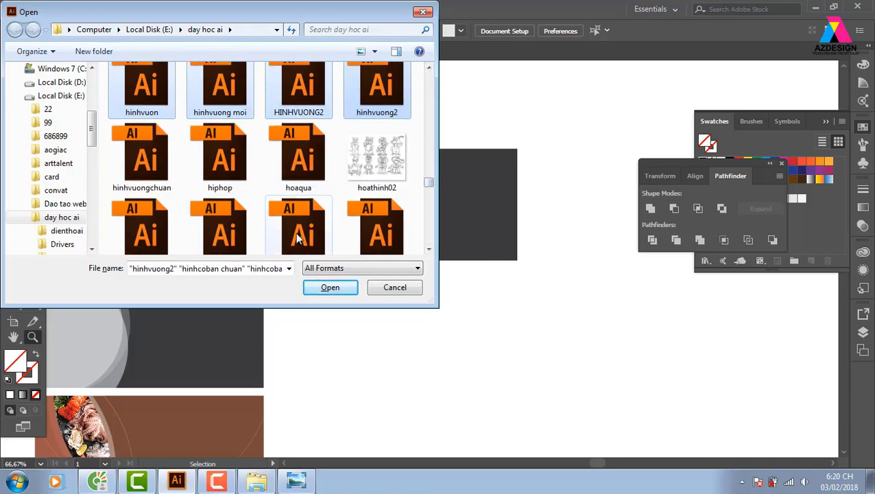
{"action": "left_click", "coordinate": [141, 156], "text": "ctrl"}
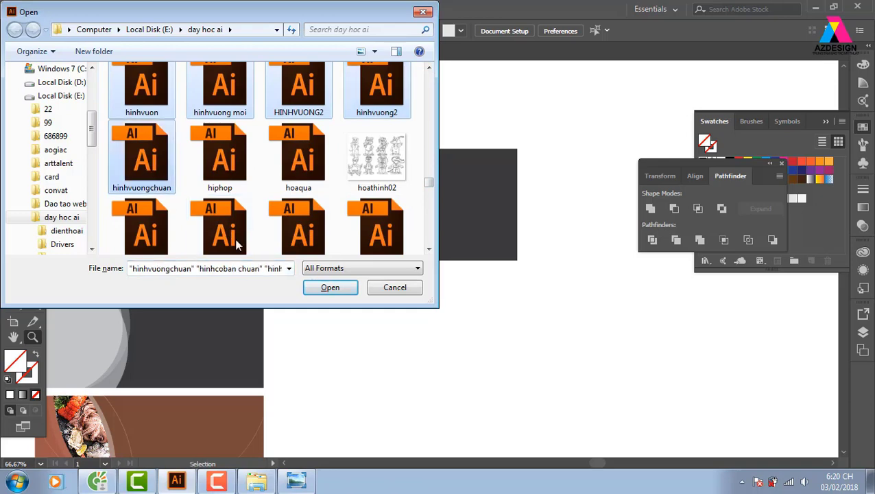
{"action": "left_click", "coordinate": [331, 288]}
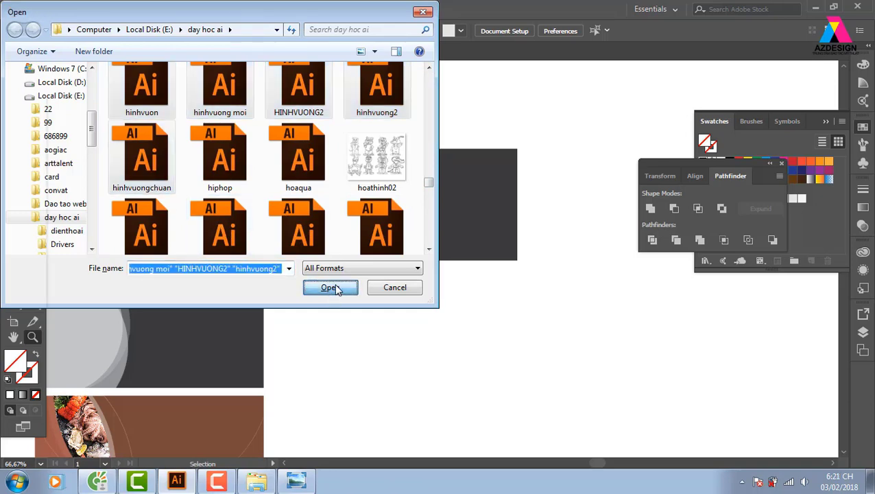
{"action": "left_click", "coordinate": [336, 289]}
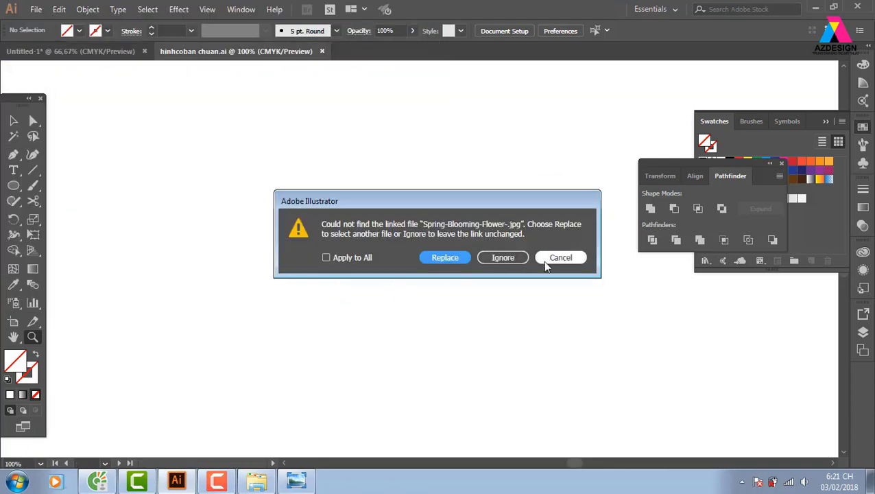
Ignore every missing linked image, using Apply to All, until the practice files finish opening
{"action": "left_click", "coordinate": [517, 264]}
{"action": "left_click", "coordinate": [519, 264]}
{"action": "left_click", "coordinate": [518, 264]}
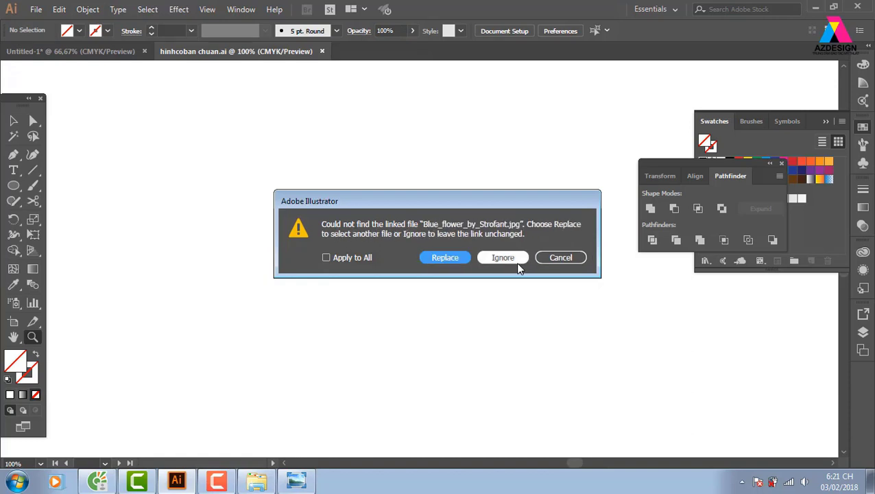
{"action": "left_click", "coordinate": [326, 257]}
{"action": "left_click", "coordinate": [504, 257]}
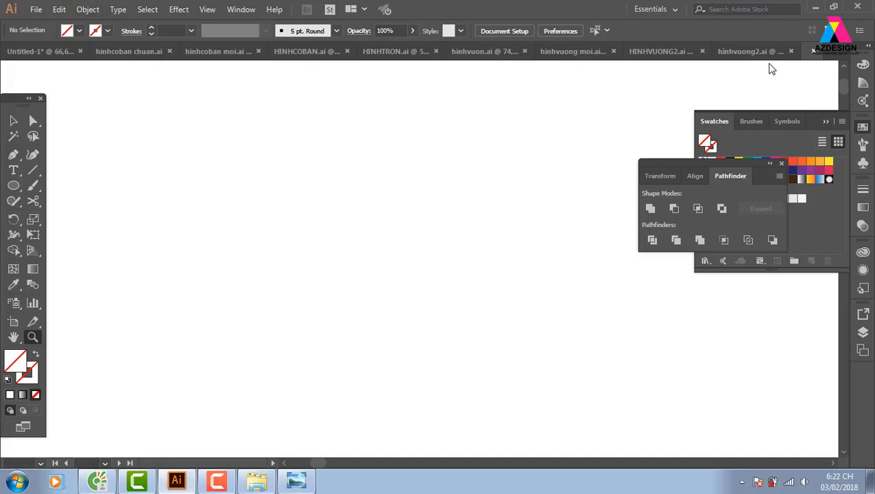
In hinhvuongchuan, select the masked Dior photo and enter its opacity mask
{"action": "left_click", "coordinate": [749, 52]}
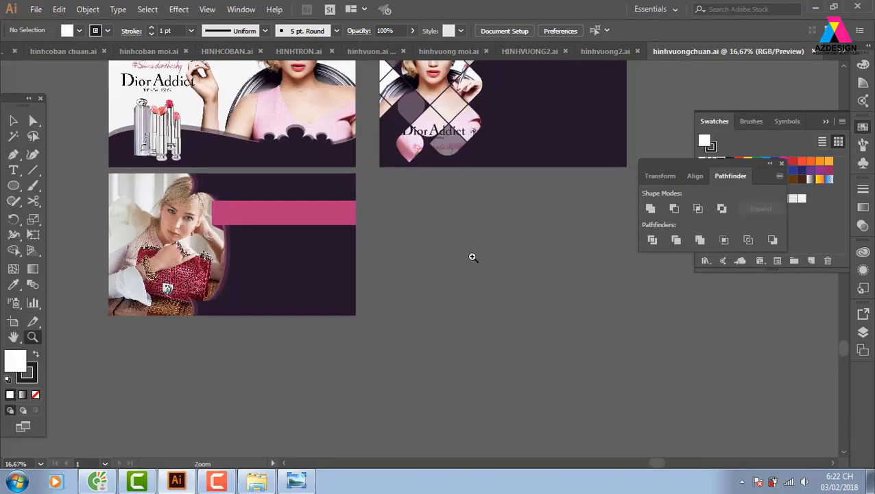
{"action": "left_click_drag", "start_coordinate": [379, 137], "coordinate": [370, 218]}
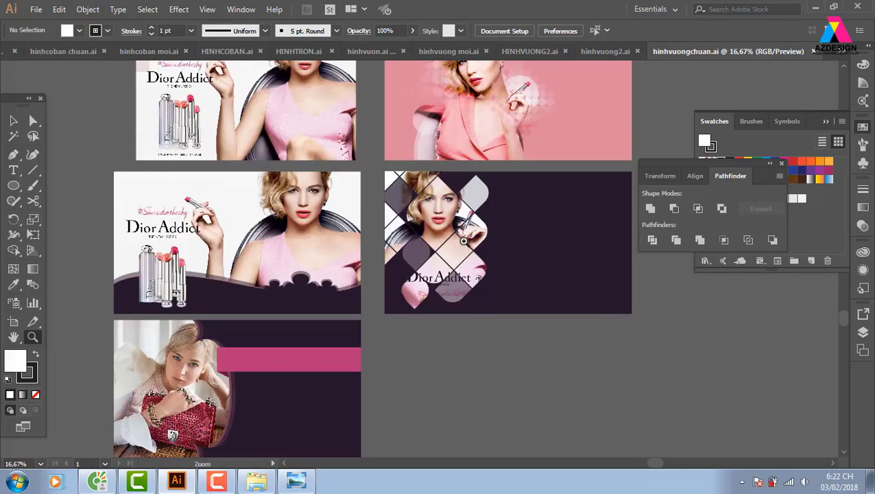
{"action": "left_click_drag", "start_coordinate": [468, 240], "coordinate": [507, 361]}
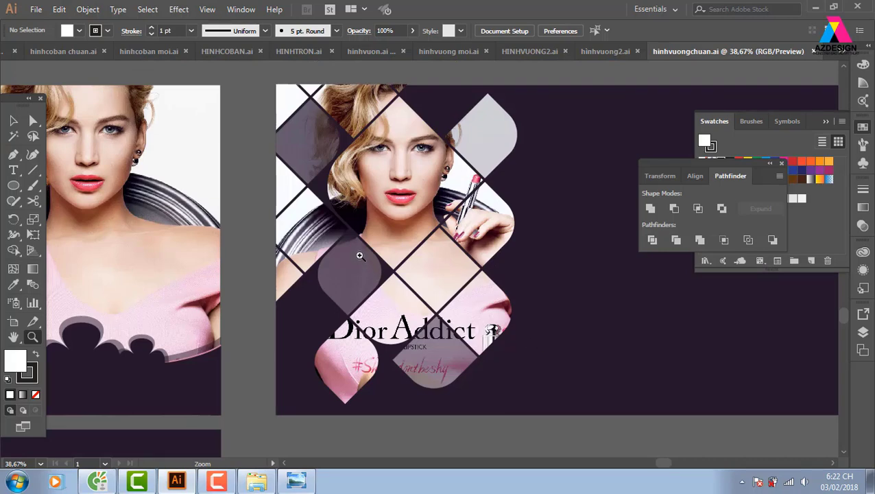
{"action": "left_click", "coordinate": [13, 121]}
{"action": "left_click", "coordinate": [438, 264]}
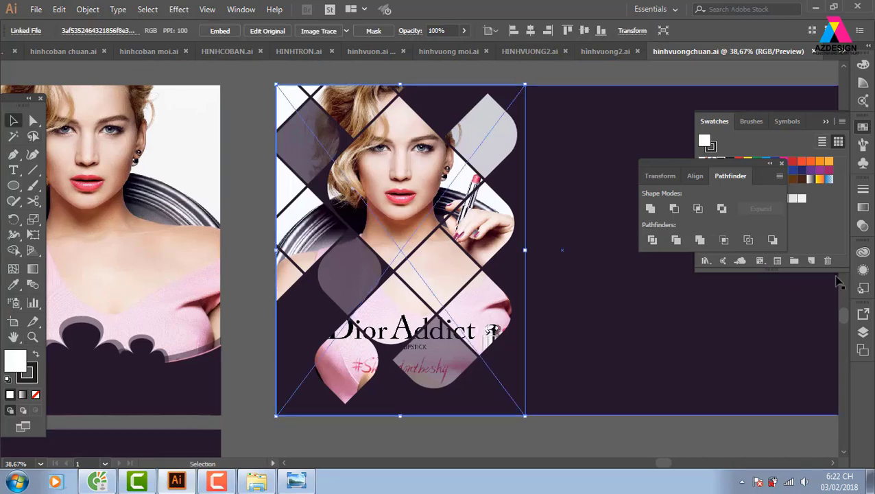
{"action": "left_click", "coordinate": [862, 226]}
{"action": "left_click", "coordinate": [774, 246]}
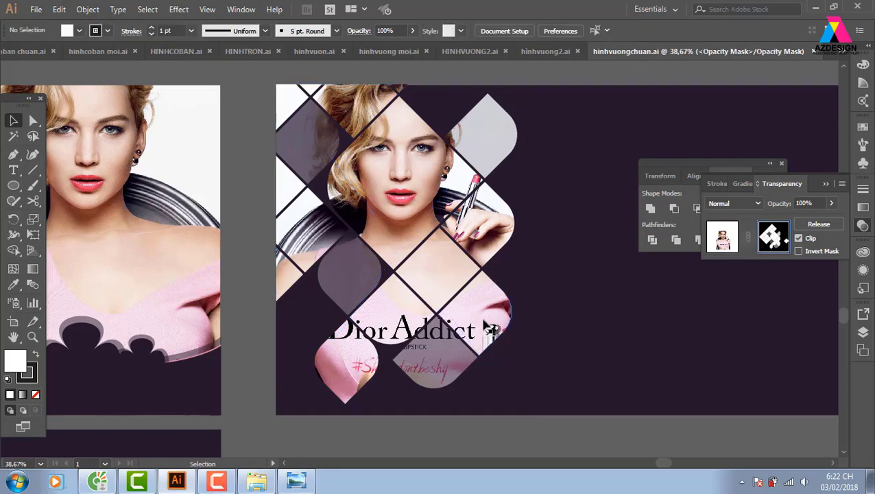
Select the central diamond's corner anchors and round them with the live-corner widget
{"action": "left_click", "coordinate": [439, 269]}
{"action": "left_click", "coordinate": [33, 121]}
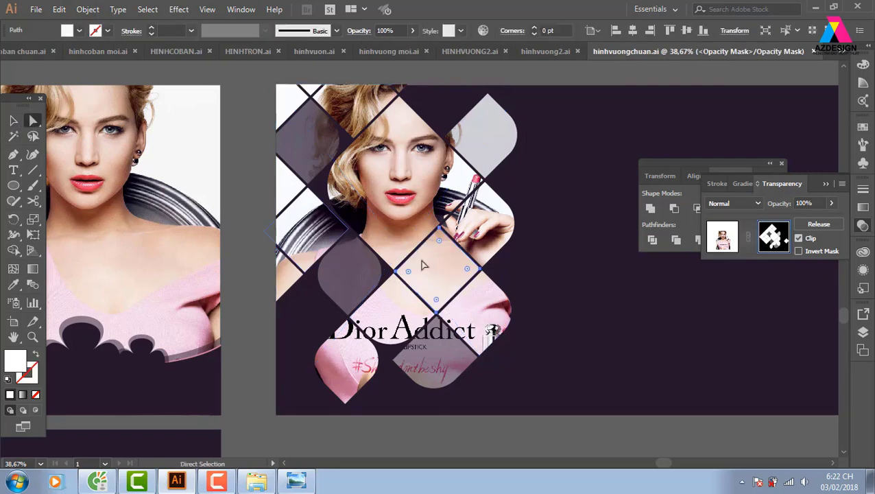
{"action": "left_click_drag", "start_coordinate": [495, 274], "coordinate": [445, 273]}
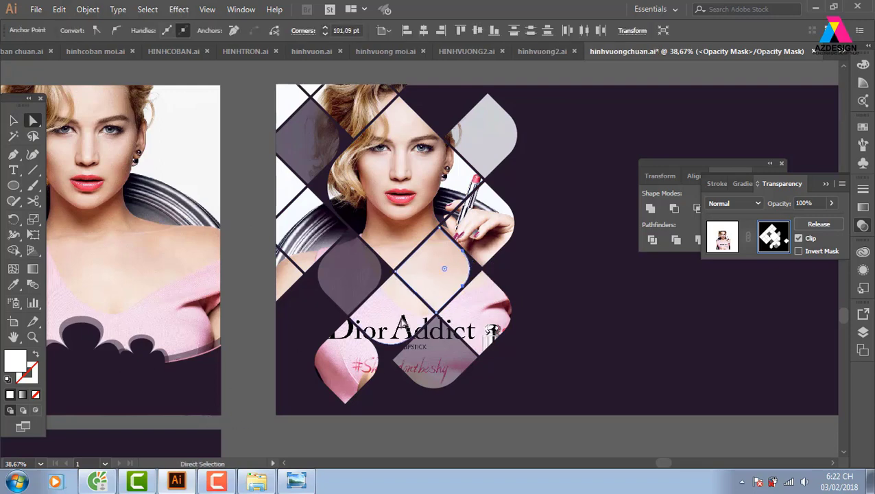
{"action": "mouse_move", "coordinate": [389, 266]}
{"action": "left_mouse_down"}
{"action": "mouse_move", "coordinate": [409, 278]}
{"action": "mouse_move", "coordinate": [446, 277]}
{"action": "left_mouse_up"}
{"action": "left_click", "coordinate": [588, 329]}
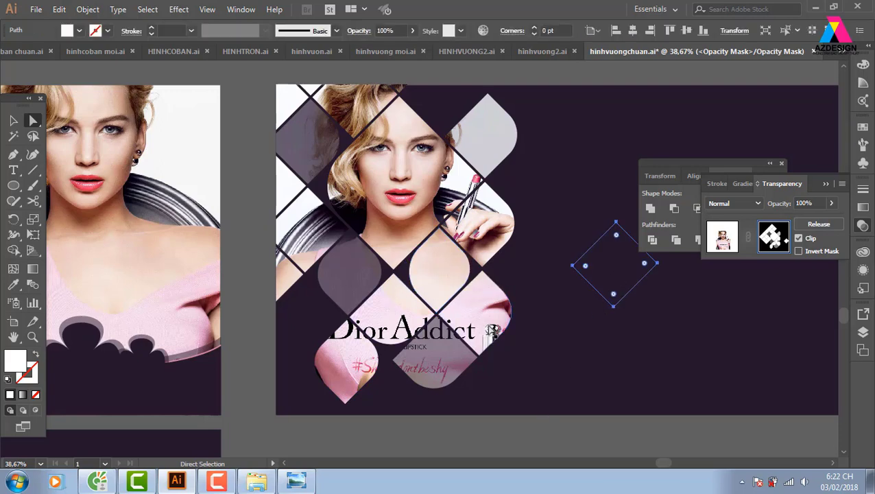
{"action": "left_click", "coordinate": [395, 272]}
Zoom out and scroll across to view the other Dior banners
{"action": "key", "text": "ctrl+minus"}
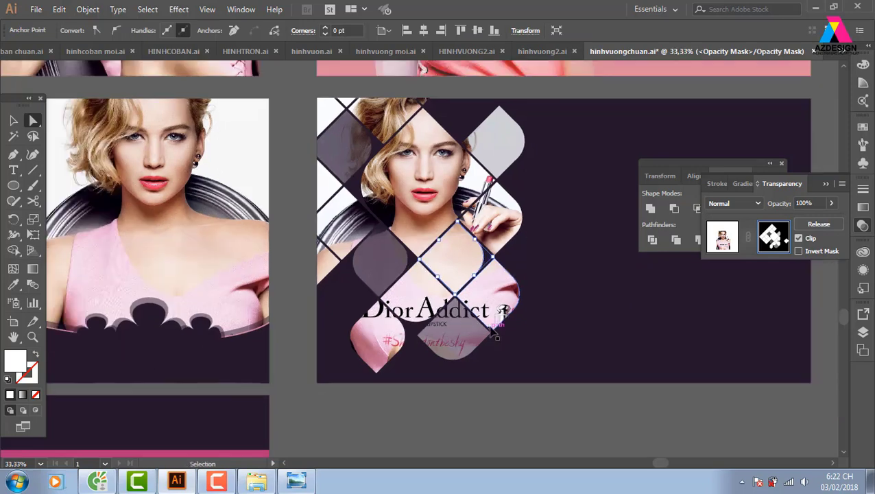
{"action": "key", "text": "ctrl+minus"}
{"action": "left_click_drag", "start_coordinate": [319, 273], "coordinate": [452, 274]}
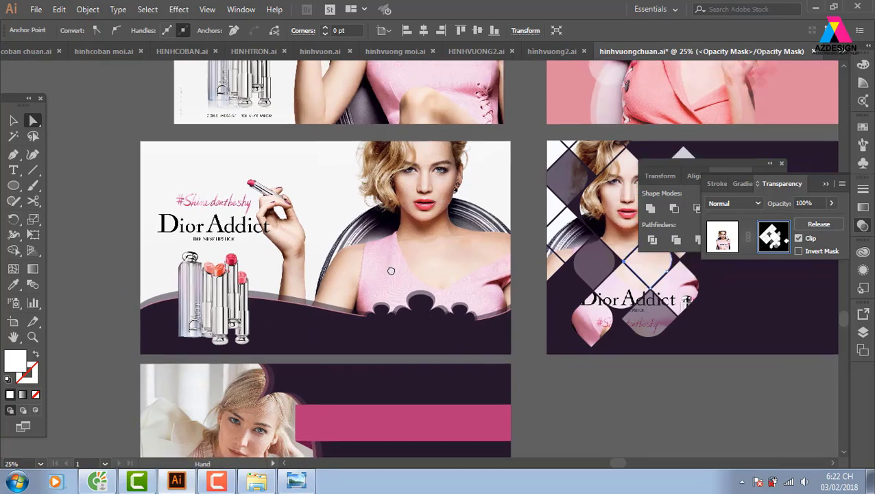
{"action": "scroll", "coordinate": [432, 294], "scroll_direction": "up", "scroll_amount": 3}
{"action": "scroll", "coordinate": [432, 295], "scroll_direction": "right", "scroll_amount": 3}
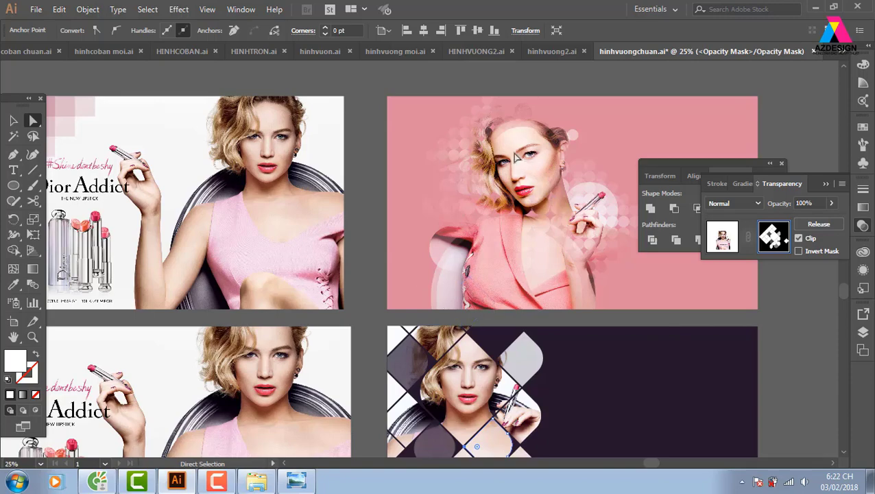
{"action": "scroll", "coordinate": [480, 198], "scroll_direction": "down", "scroll_amount": 2}
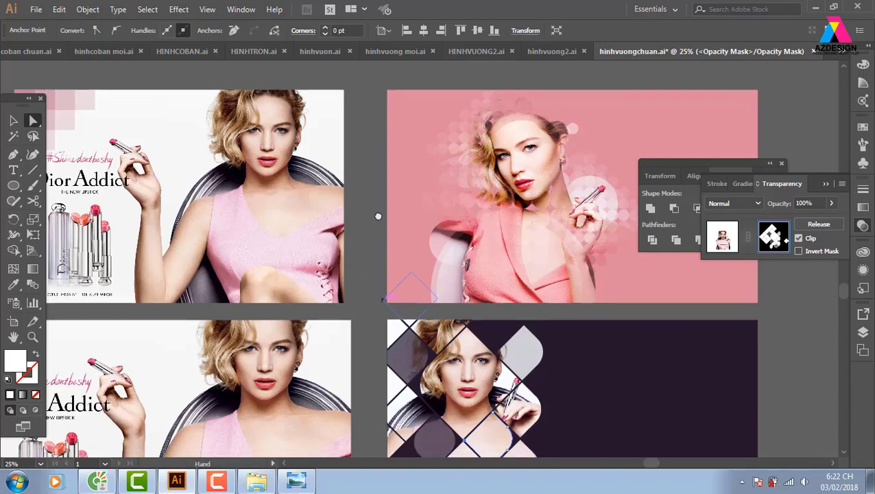
{"action": "scroll", "coordinate": [412, 209], "scroll_direction": "down", "scroll_amount": 5}
{"action": "scroll", "coordinate": [343, 220], "scroll_direction": "down", "scroll_amount": 5}
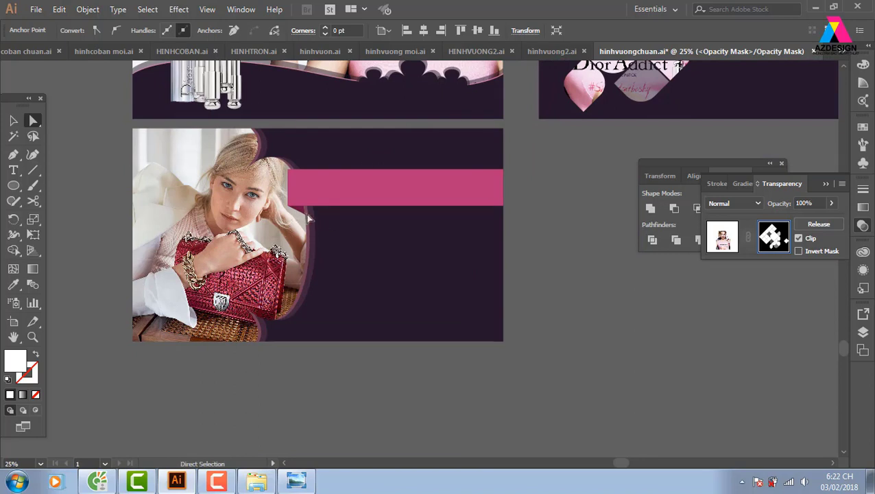
Close hinhvuongchuan.ai without saving and zoom into the next document's photo panels
{"action": "left_click", "coordinate": [813, 51]}
{"action": "left_click", "coordinate": [507, 257]}
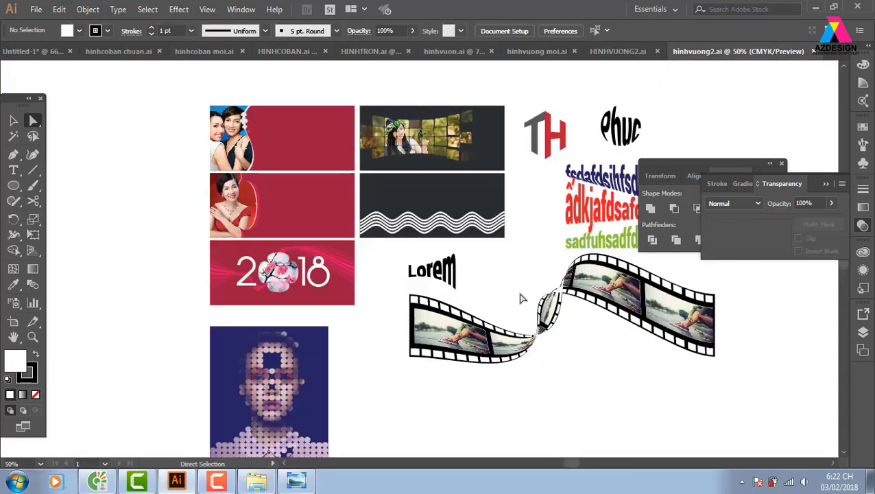
{"action": "key", "text": "z"}
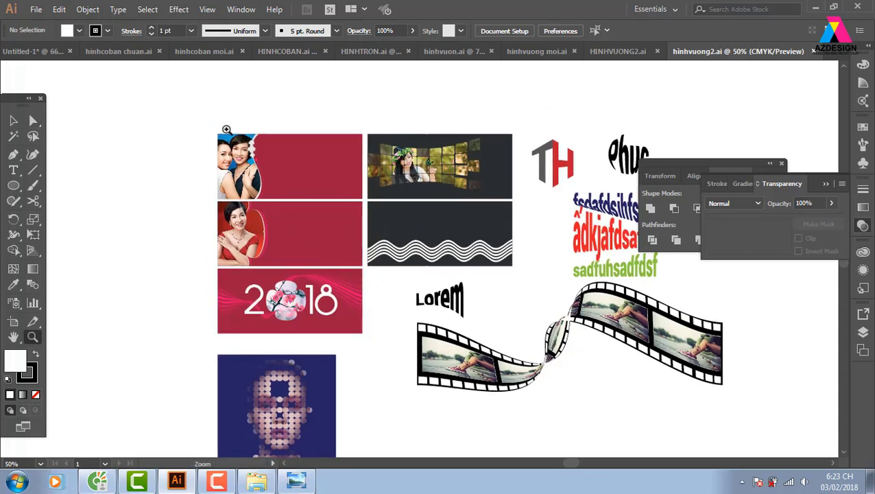
{"action": "left_click_drag", "start_coordinate": [203, 100], "coordinate": [448, 249]}
{"action": "left_click_drag", "start_coordinate": [367, 213], "coordinate": [369, 196]}
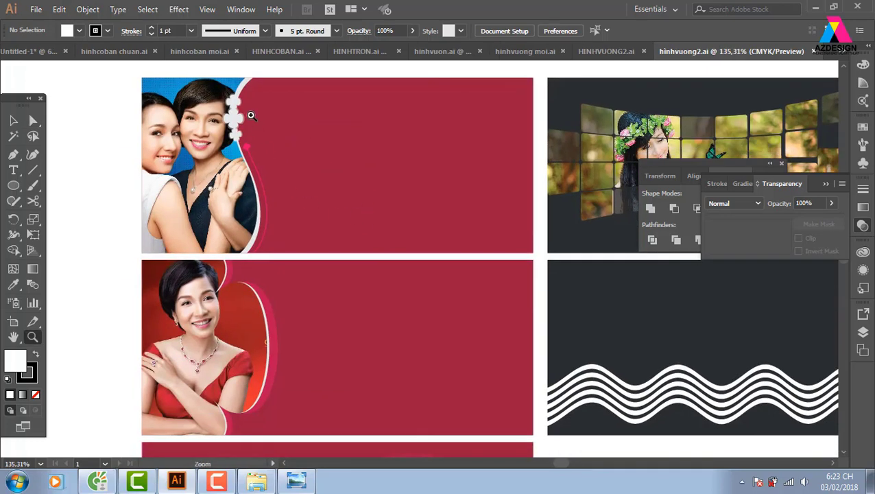
{"action": "left_click_drag", "start_coordinate": [302, 290], "coordinate": [289, 222]}
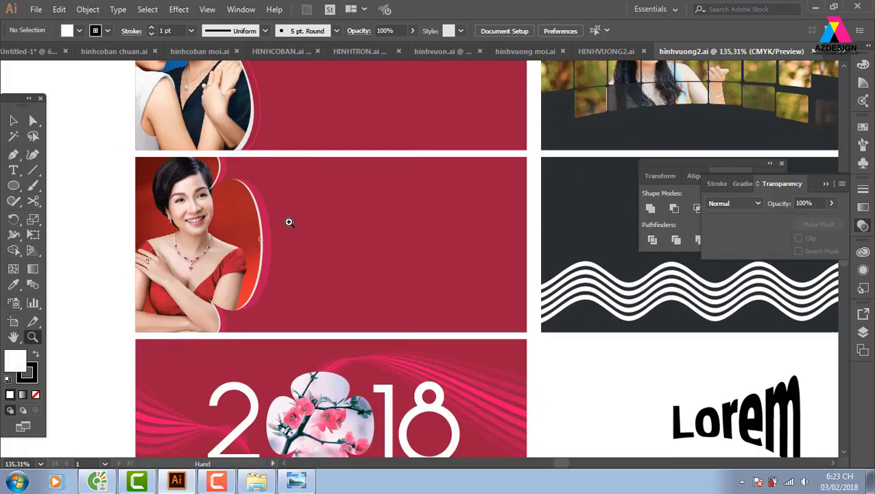
{"action": "left_click_drag", "start_coordinate": [312, 320], "coordinate": [290, 123]}
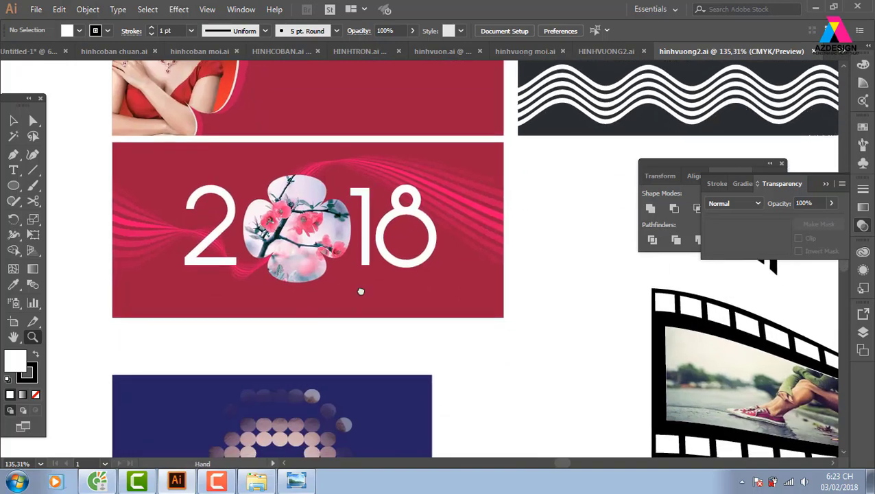
{"action": "left_click_drag", "start_coordinate": [361, 292], "coordinate": [362, 92]}
{"action": "mouse_move", "coordinate": [475, 323]}
{"action": "left_mouse_down"}
{"action": "mouse_move", "coordinate": [410, 157]}
{"action": "mouse_move", "coordinate": [191, 344]}
{"action": "left_mouse_up"}
{"action": "left_click_drag", "start_coordinate": [452, 162], "coordinate": [267, 227]}
{"action": "left_click_drag", "start_coordinate": [626, 173], "coordinate": [496, 205]}
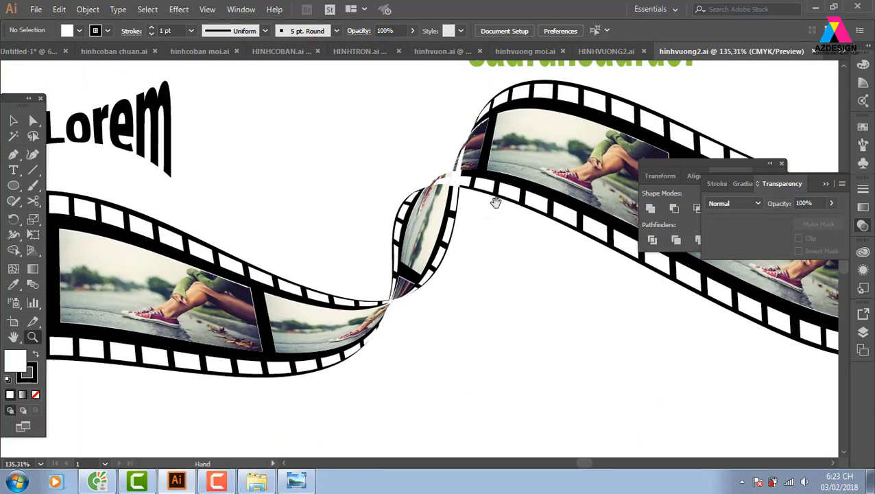
Close the hinhvuong2.ai document
{"action": "scroll", "coordinate": [494, 288], "scroll_direction": "up", "scroll_amount": 5}
{"action": "scroll", "coordinate": [501, 308], "scroll_direction": "up", "scroll_amount": 1}
{"action": "scroll", "coordinate": [439, 288], "scroll_direction": "up", "scroll_amount": 2}
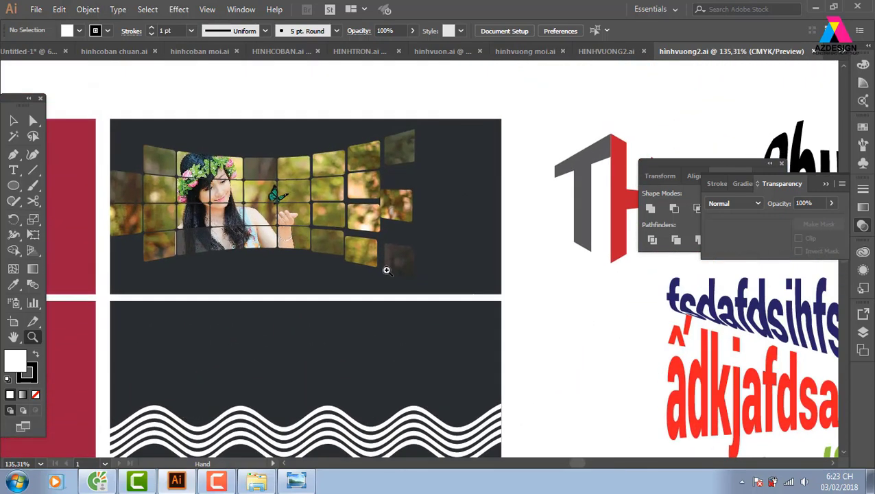
{"action": "scroll", "coordinate": [350, 212], "scroll_direction": "right", "scroll_amount": 2}
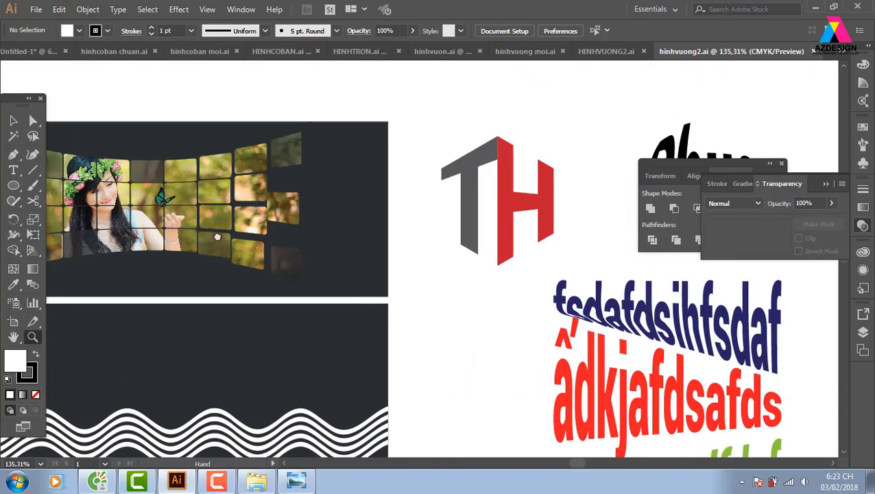
{"action": "scroll", "coordinate": [360, 250], "scroll_direction": "right", "scroll_amount": 5}
{"action": "scroll", "coordinate": [360, 250], "scroll_direction": "right", "scroll_amount": 1}
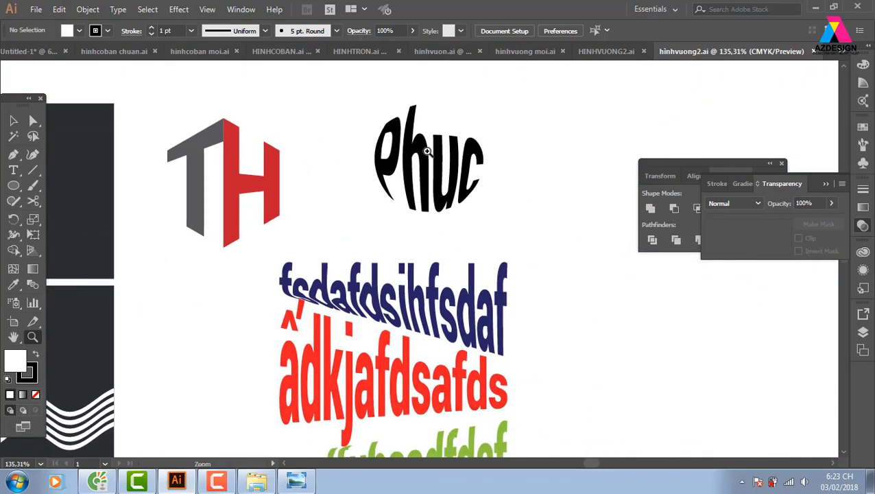
{"action": "left_click", "coordinate": [814, 52]}
Close the HINHVUONG2.ai document
{"action": "scroll", "coordinate": [355, 285], "scroll_direction": "up", "scroll_amount": 2}
{"action": "scroll", "coordinate": [355, 285], "scroll_direction": "left", "scroll_amount": 1}
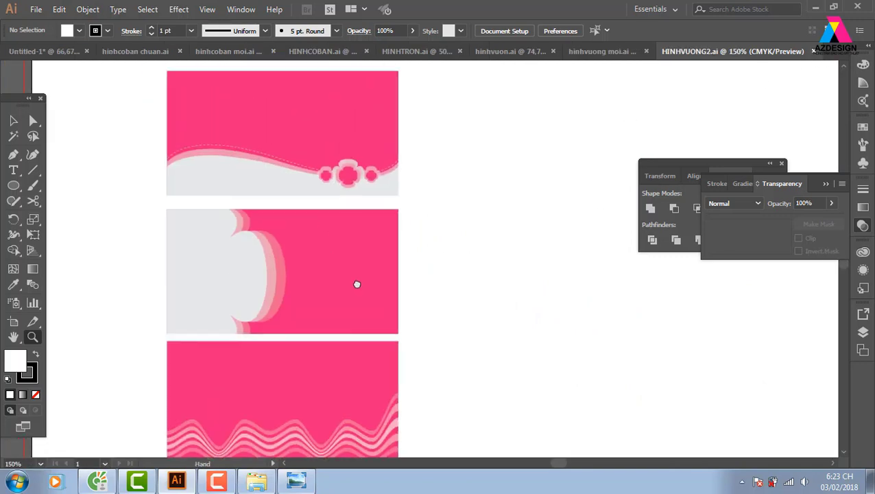
{"action": "scroll", "coordinate": [373, 199], "scroll_direction": "up", "scroll_amount": 3}
{"action": "scroll", "coordinate": [374, 199], "scroll_direction": "left", "scroll_amount": 1}
{"action": "scroll", "coordinate": [374, 199], "scroll_direction": "down", "scroll_amount": 3}
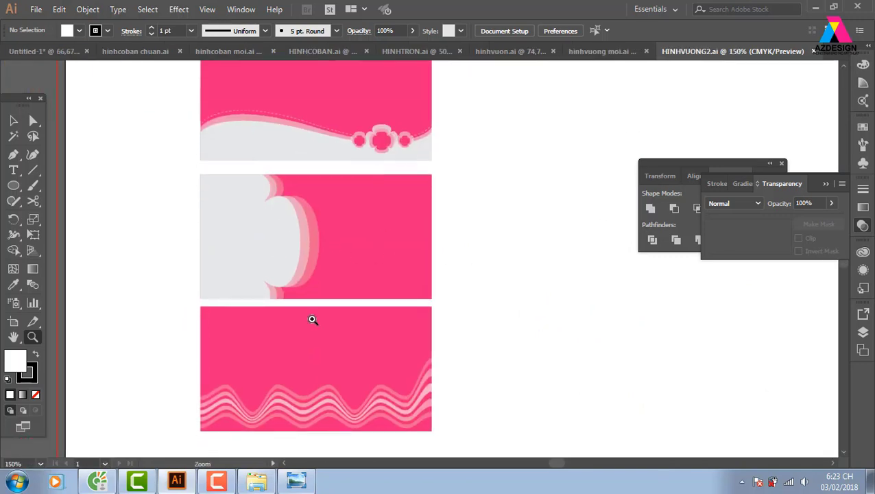
{"action": "left_click", "coordinate": [813, 52]}
Select the diagonal children's photo clip group in hinhvuong moi.ai and zoom out
{"action": "left_click_drag", "start_coordinate": [323, 251], "coordinate": [426, 287]}
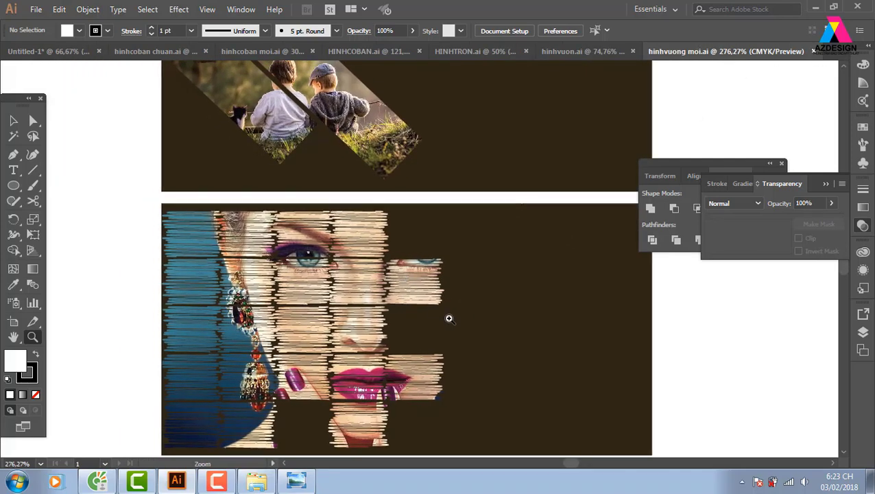
{"action": "left_click_drag", "start_coordinate": [448, 318], "coordinate": [453, 281]}
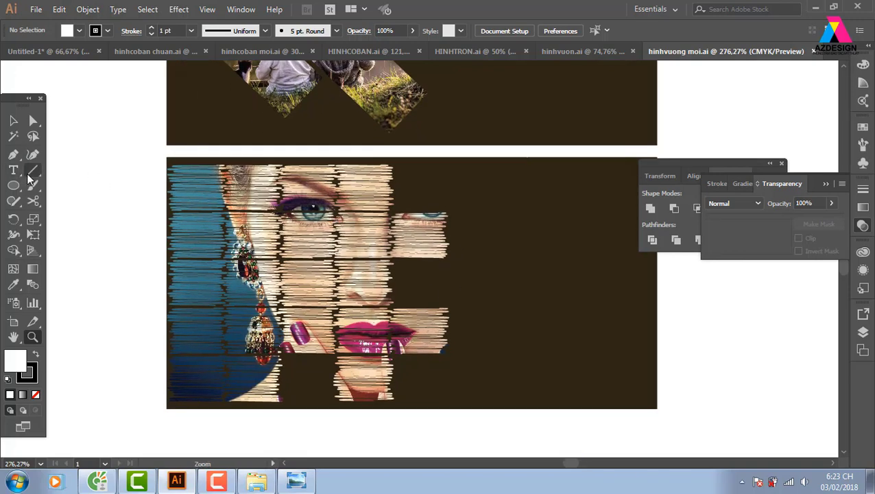
{"action": "left_click", "coordinate": [13, 120]}
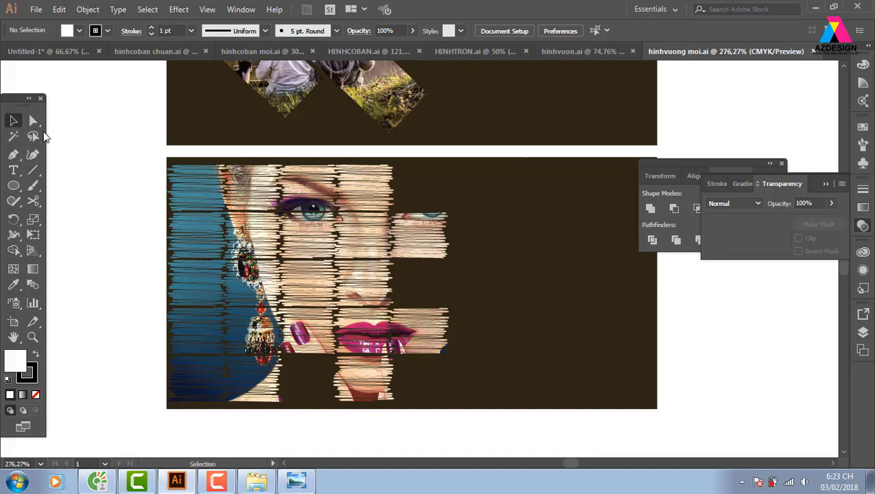
{"action": "left_click_drag", "start_coordinate": [345, 97], "coordinate": [335, 197]}
{"action": "left_click", "coordinate": [336, 197]}
{"action": "left_click_drag", "start_coordinate": [488, 152], "coordinate": [478, 204]}
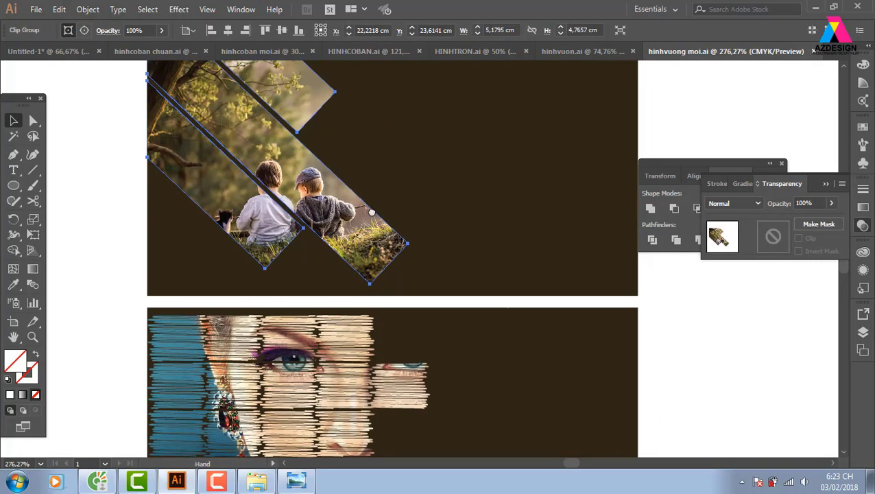
{"action": "key", "text": "ctrl+minus"}
{"action": "key", "text": "ctrl+minus"}
{"action": "key", "text": "ctrl+minus"}
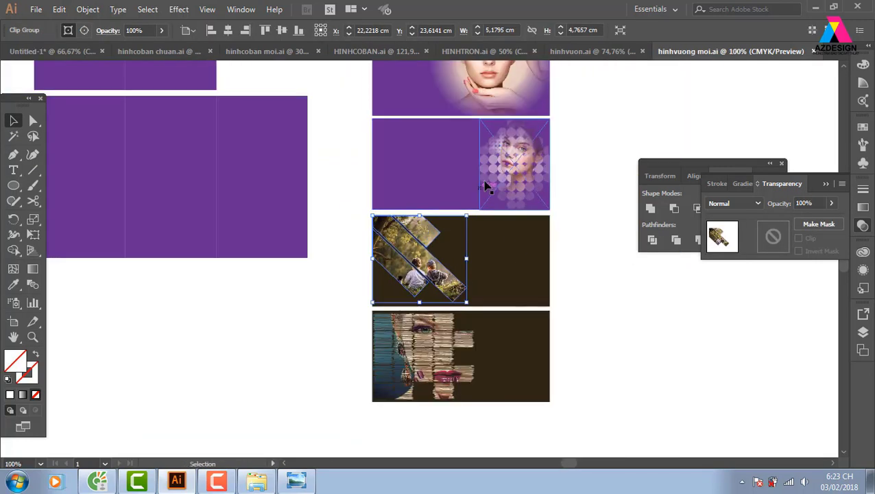
{"action": "left_click_drag", "start_coordinate": [511, 207], "coordinate": [474, 288]}
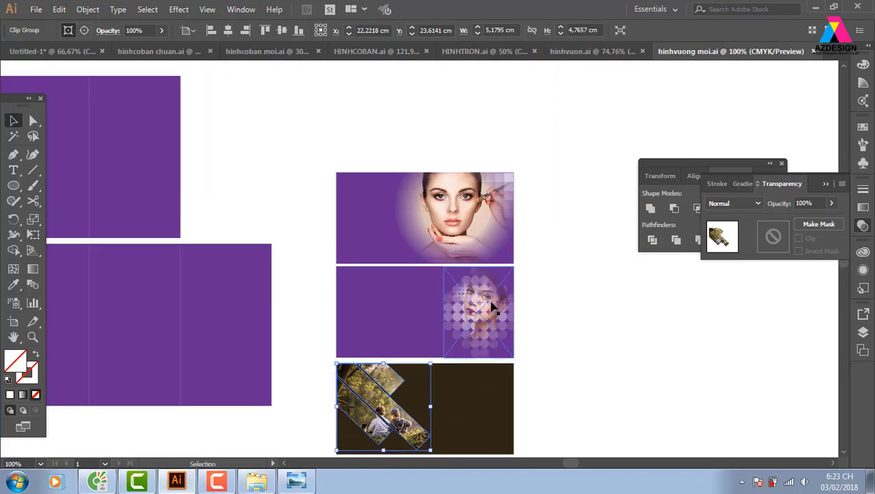
{"action": "scroll", "coordinate": [400, 293], "scroll_direction": "down", "scroll_amount": 5}
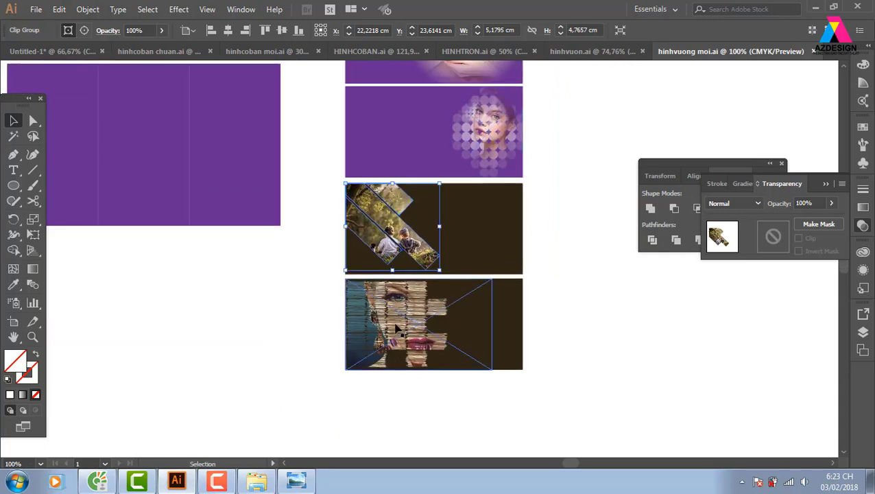
Switch to hinhcoban chuan.ai, dismiss the missing-fonts finder, and pan over its Food banners
{"action": "left_click", "coordinate": [176, 52]}
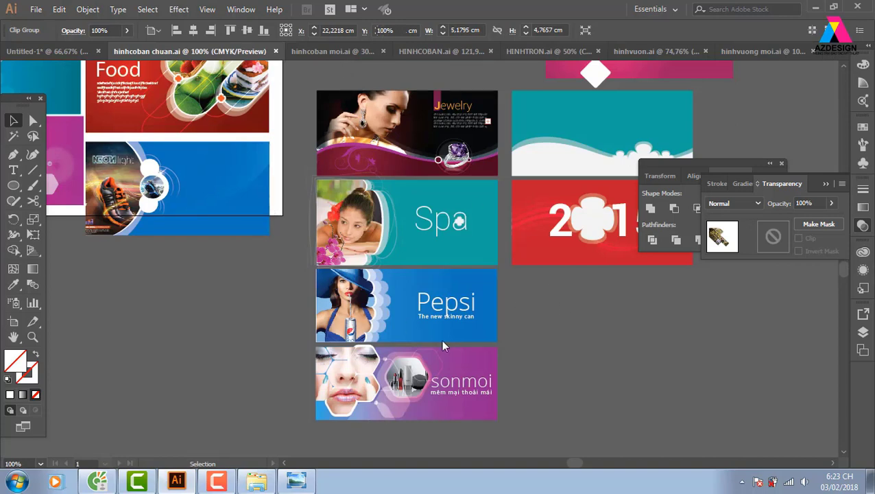
{"action": "left_click", "coordinate": [349, 310]}
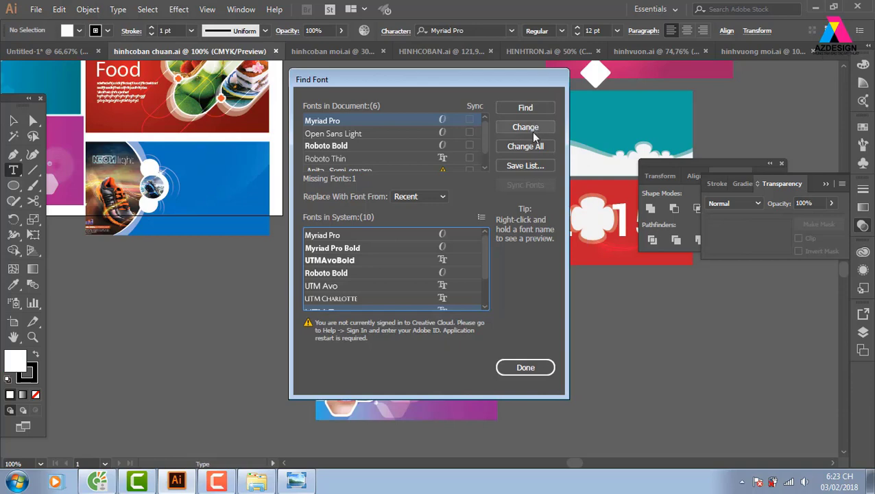
{"action": "left_click", "coordinate": [512, 373]}
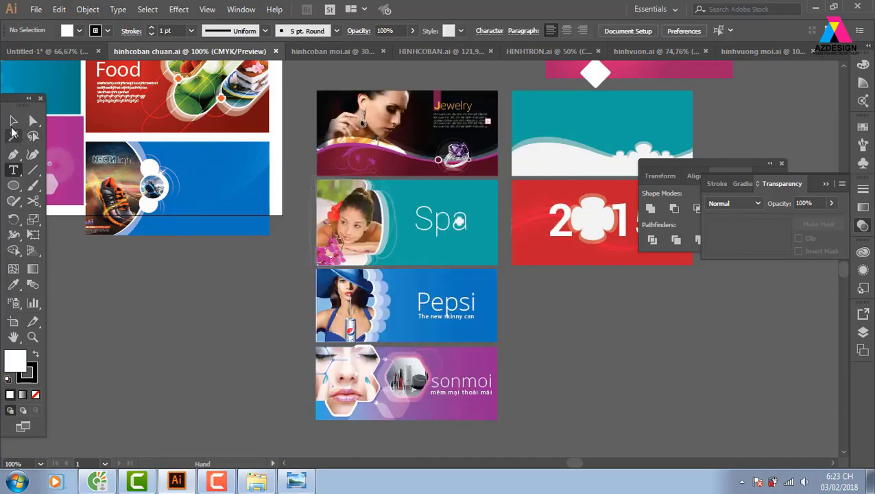
{"action": "key", "text": "v"}
{"action": "left_click_drag", "start_coordinate": [194, 146], "coordinate": [228, 170]}
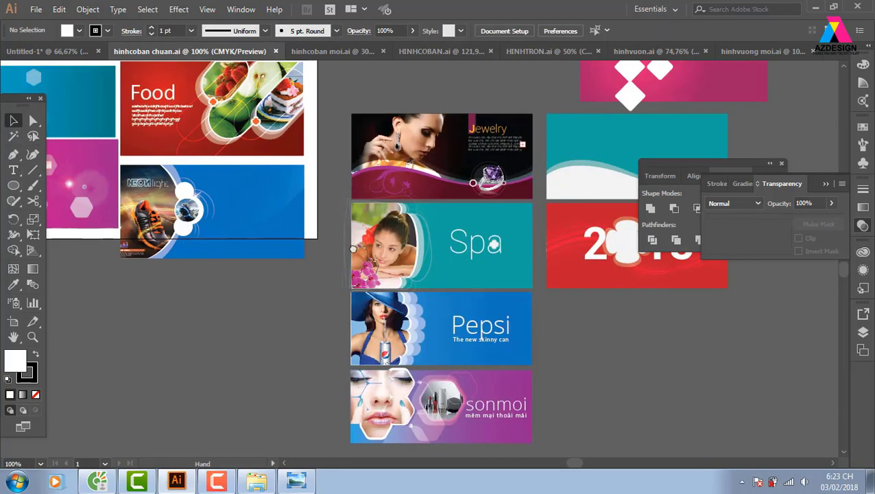
{"action": "left_click_drag", "start_coordinate": [257, 108], "coordinate": [314, 138]}
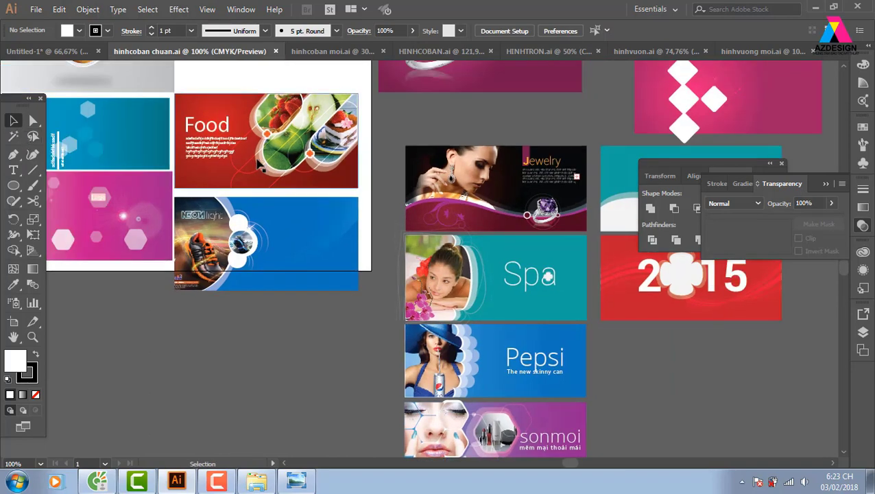
{"action": "left_click_drag", "start_coordinate": [246, 158], "coordinate": [534, 310]}
{"action": "mouse_move", "coordinate": [491, 81]}
{"action": "left_mouse_down"}
{"action": "mouse_move", "coordinate": [477, 114]}
{"action": "mouse_move", "coordinate": [391, 183]}
{"action": "left_mouse_up"}
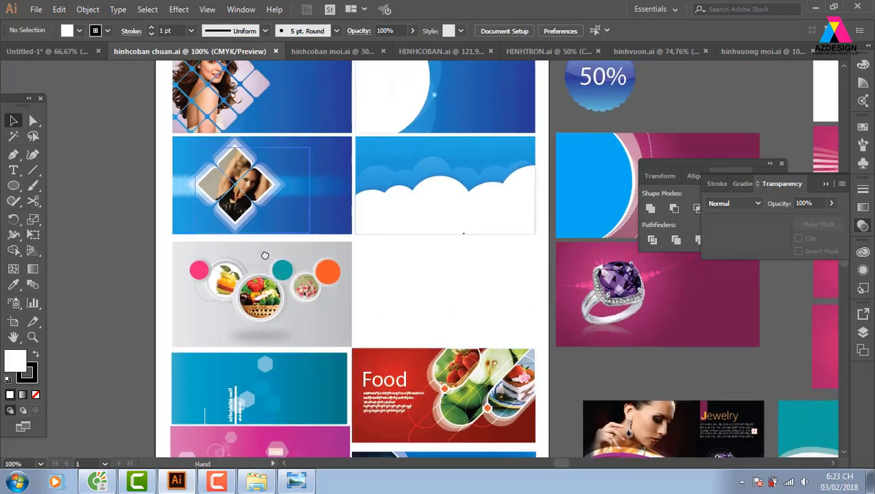
{"action": "left_click_drag", "start_coordinate": [306, 156], "coordinate": [271, 239]}
Scroll through the 50% badge and pink and red banner artboards
{"action": "scroll", "coordinate": [271, 239], "scroll_direction": "down", "scroll_amount": 5}
{"action": "scroll", "coordinate": [271, 239], "scroll_direction": "down", "scroll_amount": 3}
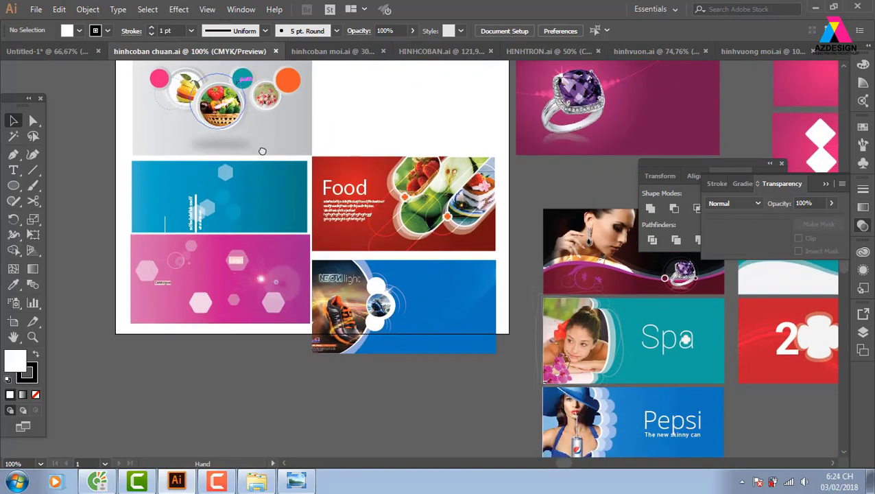
{"action": "left_click_drag", "start_coordinate": [519, 139], "coordinate": [255, 299]}
{"action": "left_click_drag", "start_coordinate": [324, 128], "coordinate": [277, 218]}
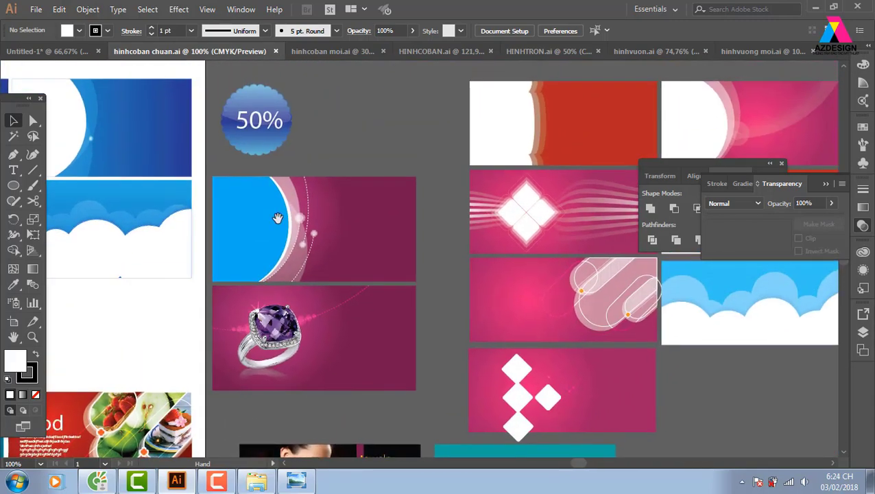
{"action": "mouse_move", "coordinate": [460, 311]}
{"action": "left_mouse_down"}
{"action": "mouse_move", "coordinate": [322, 240]}
{"action": "mouse_move", "coordinate": [251, 316]}
{"action": "left_mouse_up"}
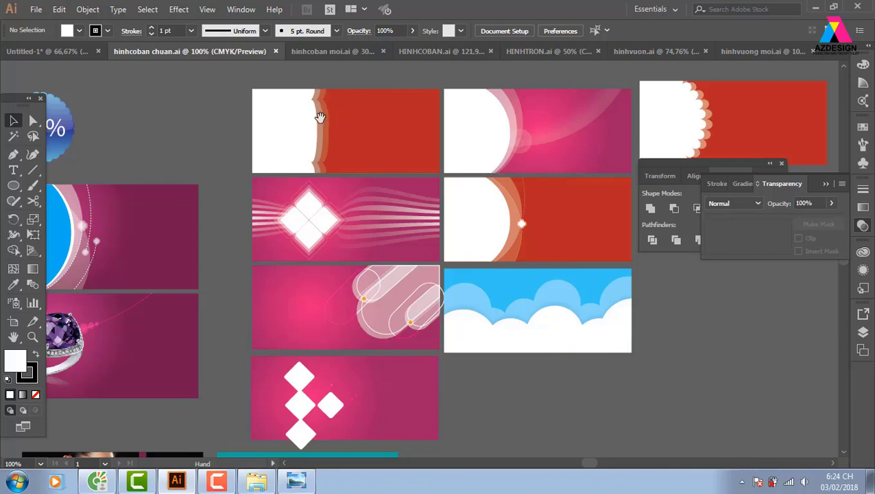
{"action": "scroll", "coordinate": [497, 186], "scroll_direction": "down", "scroll_amount": 3}
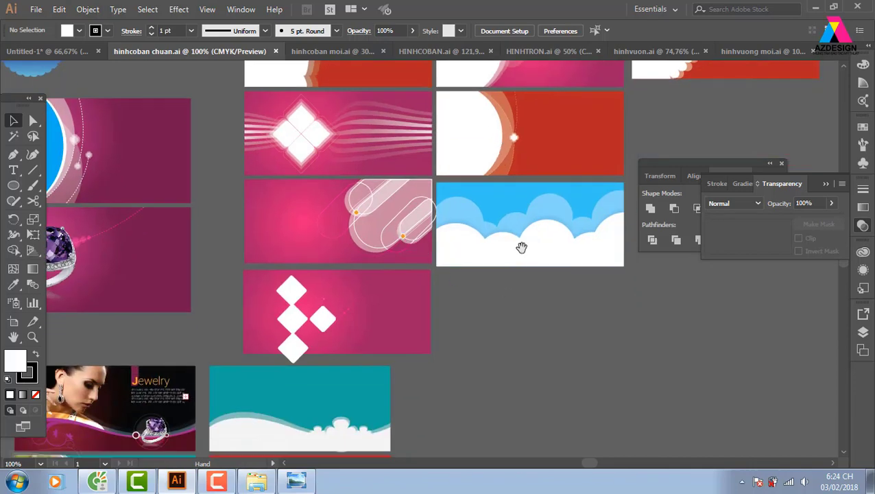
{"action": "scroll", "coordinate": [428, 305], "scroll_direction": "down", "scroll_amount": 2}
{"action": "scroll", "coordinate": [458, 244], "scroll_direction": "down", "scroll_amount": 4}
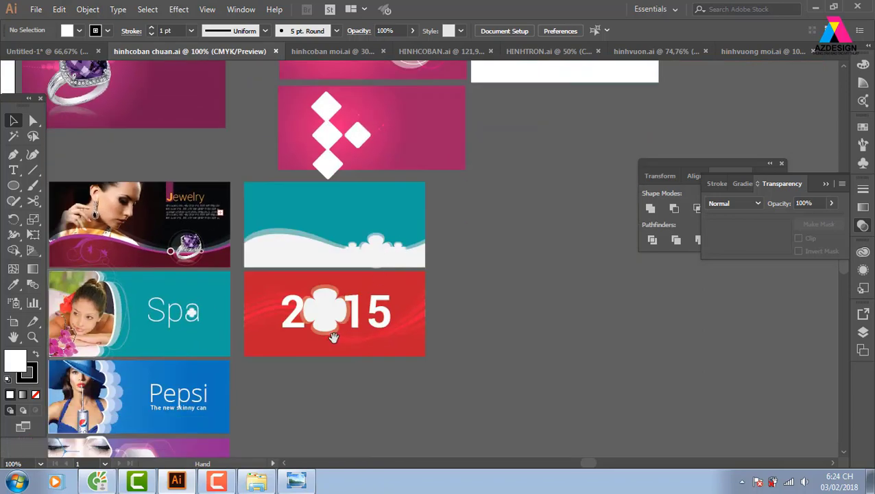
{"action": "scroll", "coordinate": [398, 283], "scroll_direction": "down", "scroll_amount": 2}
{"action": "scroll", "coordinate": [397, 282], "scroll_direction": "left", "scroll_amount": 3}
{"action": "scroll", "coordinate": [320, 147], "scroll_direction": "down", "scroll_amount": 2}
{"action": "scroll", "coordinate": [320, 147], "scroll_direction": "left", "scroll_amount": 2}
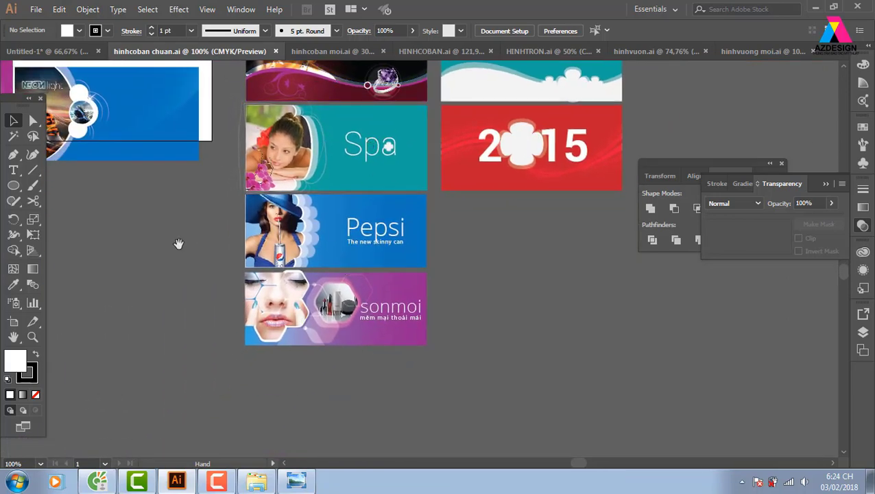
Return to the Untitled-1 document with the dark burger banner
{"action": "left_click_drag", "start_coordinate": [130, 226], "coordinate": [272, 348]}
{"action": "scroll", "coordinate": [272, 348], "scroll_direction": "up", "scroll_amount": 2}
{"action": "scroll", "coordinate": [272, 348], "scroll_direction": "left", "scroll_amount": 1}
{"action": "scroll", "coordinate": [322, 286], "scroll_direction": "up", "scroll_amount": 3}
{"action": "scroll", "coordinate": [322, 285], "scroll_direction": "left", "scroll_amount": 2}
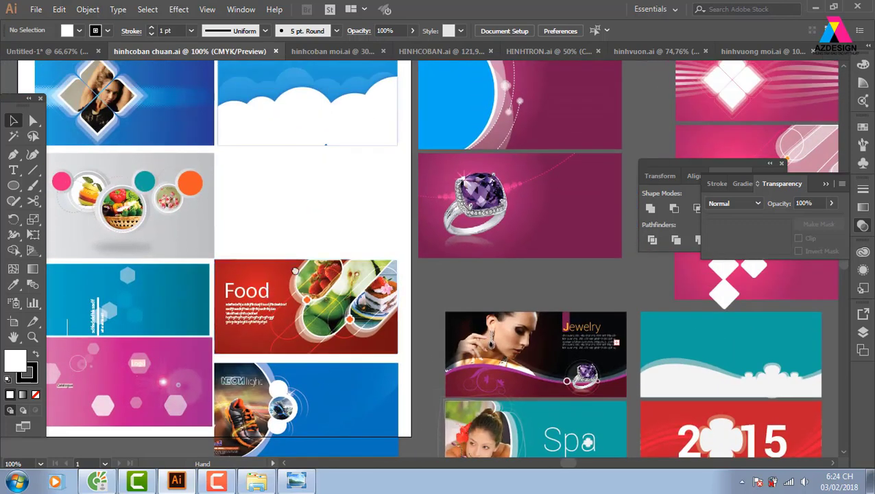
{"action": "scroll", "coordinate": [267, 291], "scroll_direction": "up", "scroll_amount": 2}
{"action": "scroll", "coordinate": [267, 290], "scroll_direction": "left", "scroll_amount": 1}
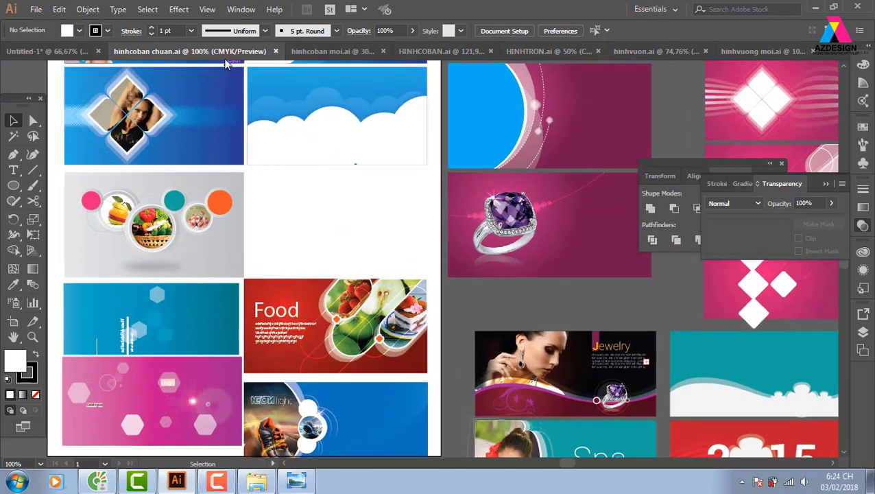
{"action": "left_click", "coordinate": [75, 51]}
Zoom into the burger artboard and place mypham.jpg as a frame on the second banner
{"action": "key", "text": "z"}
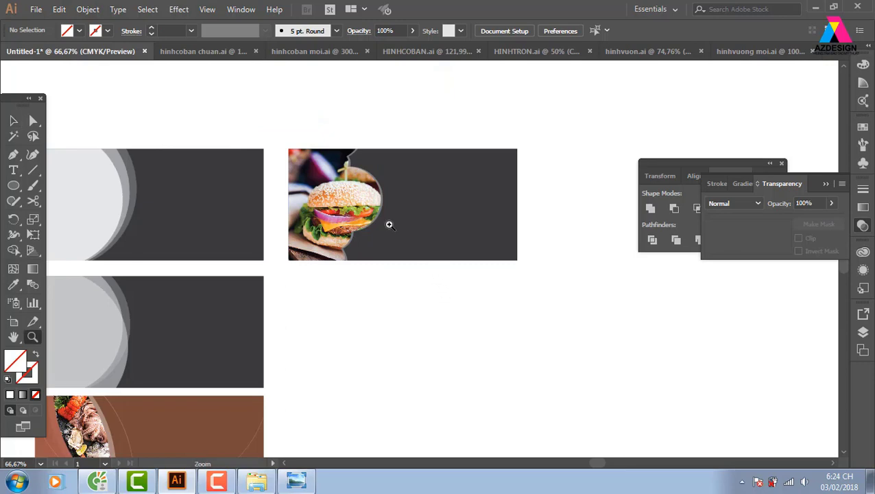
{"action": "left_click_drag", "start_coordinate": [244, 115], "coordinate": [498, 297]}
{"action": "scroll", "coordinate": [126, 82], "scroll_direction": "right", "scroll_amount": 2}
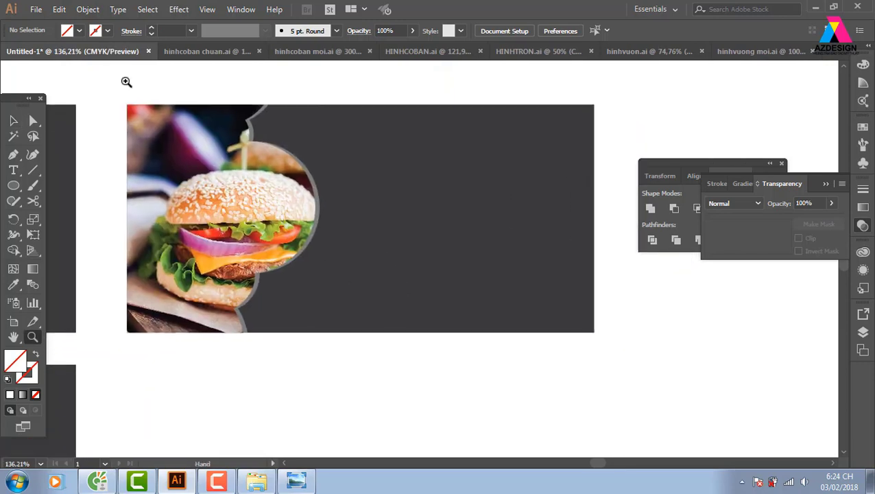
{"action": "left_click", "coordinate": [30, 11]}
{"action": "left_click", "coordinate": [103, 219]}
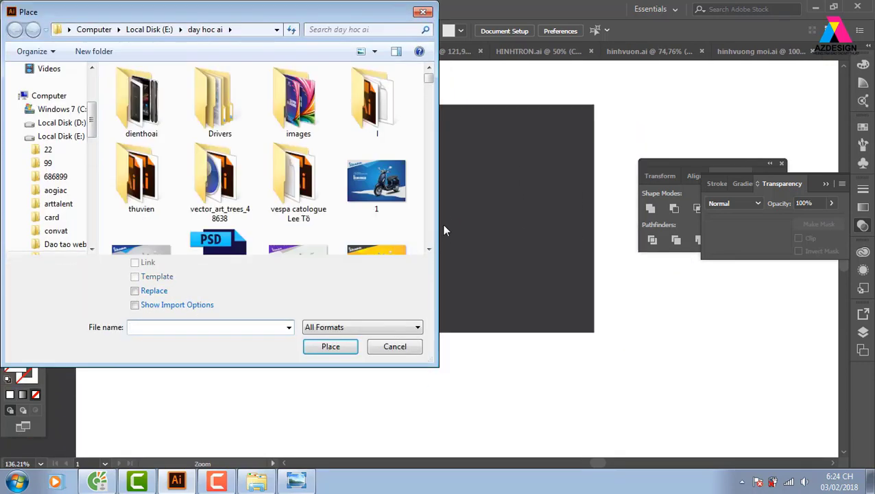
{"action": "scroll", "coordinate": [431, 79], "scroll_direction": "down", "scroll_amount": 3}
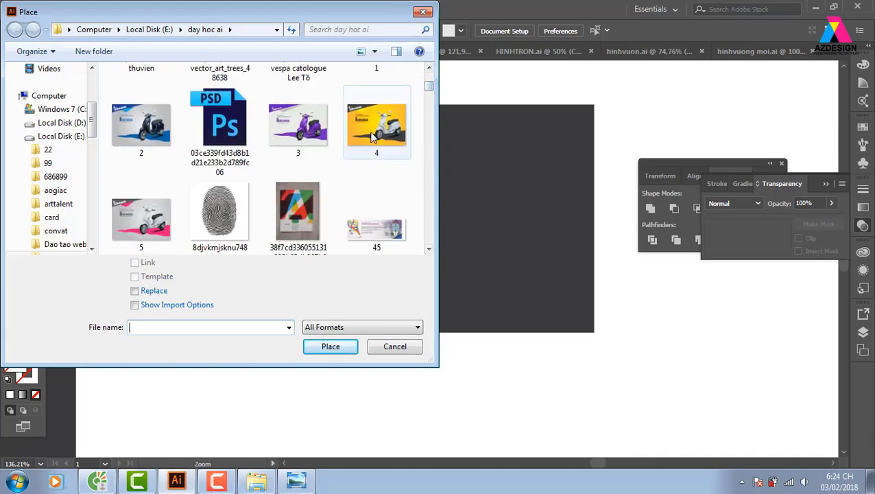
{"action": "left_click_drag", "start_coordinate": [430, 88], "coordinate": [429, 211]}
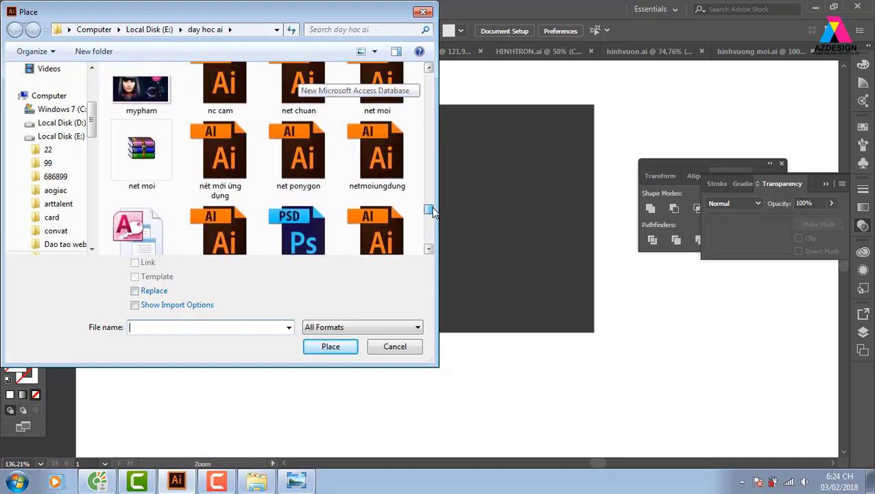
{"action": "left_click", "coordinate": [151, 106]}
{"action": "left_click", "coordinate": [347, 348]}
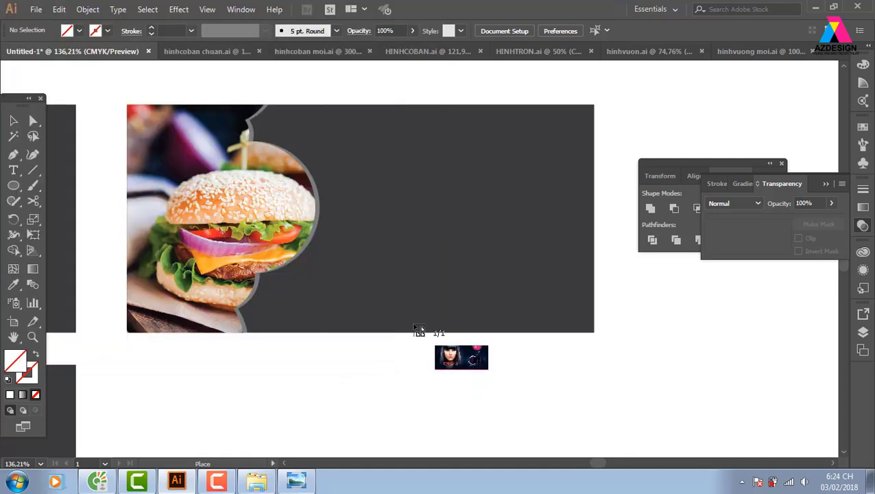
{"action": "mouse_move", "coordinate": [348, 133]}
{"action": "left_mouse_down"}
{"action": "mouse_move", "coordinate": [585, 336]}
{"action": "mouse_move", "coordinate": [606, 312]}
{"action": "mouse_move", "coordinate": [473, 305]}
{"action": "left_mouse_up"}
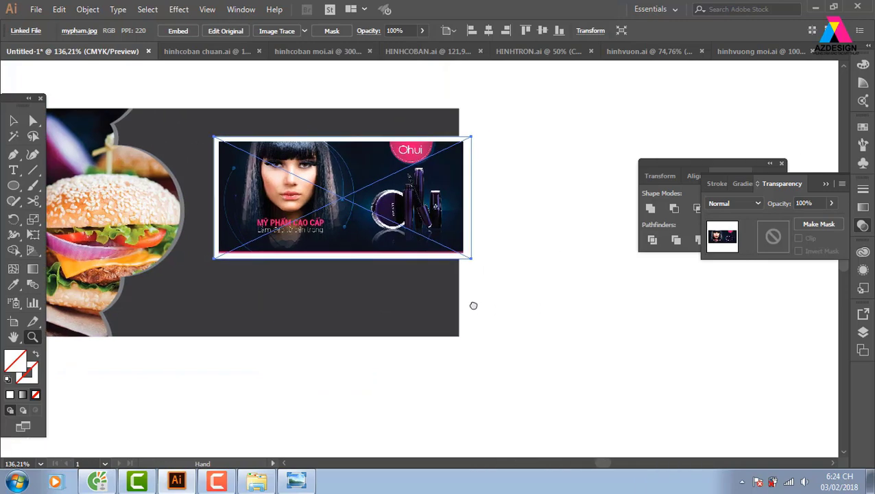
Zoom and pan to inspect the placed MỸ PHẨM CAO CẤP cosmetics photo
{"action": "scroll", "coordinate": [354, 183], "scroll_direction": "up", "scroll_amount": 5}
{"action": "scroll", "coordinate": [289, 179], "scroll_direction": "up", "scroll_amount": 5}
{"action": "scroll", "coordinate": [329, 211], "scroll_direction": "up", "scroll_amount": 3}
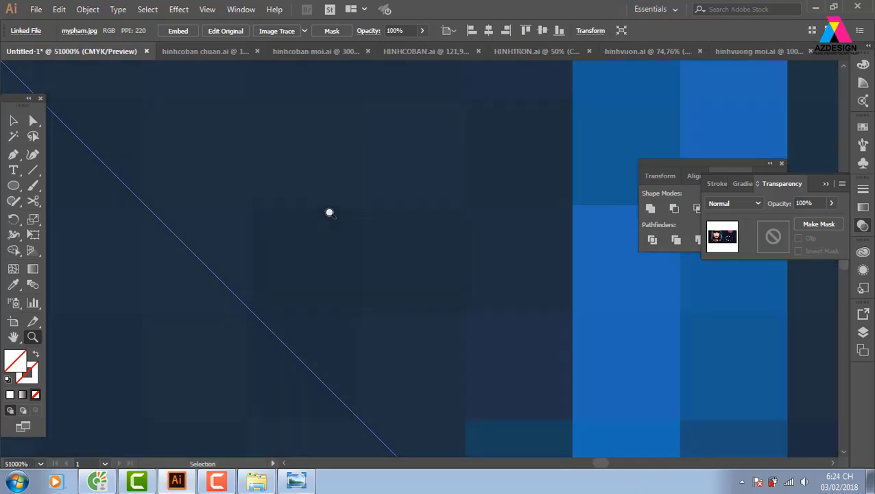
{"action": "scroll", "coordinate": [329, 212], "scroll_direction": "down", "scroll_amount": 2}
{"action": "scroll", "coordinate": [329, 212], "scroll_direction": "down", "scroll_amount": 2}
{"action": "scroll", "coordinate": [329, 212], "scroll_direction": "down", "scroll_amount": 2}
{"action": "scroll", "coordinate": [329, 213], "scroll_direction": "down", "scroll_amount": 2}
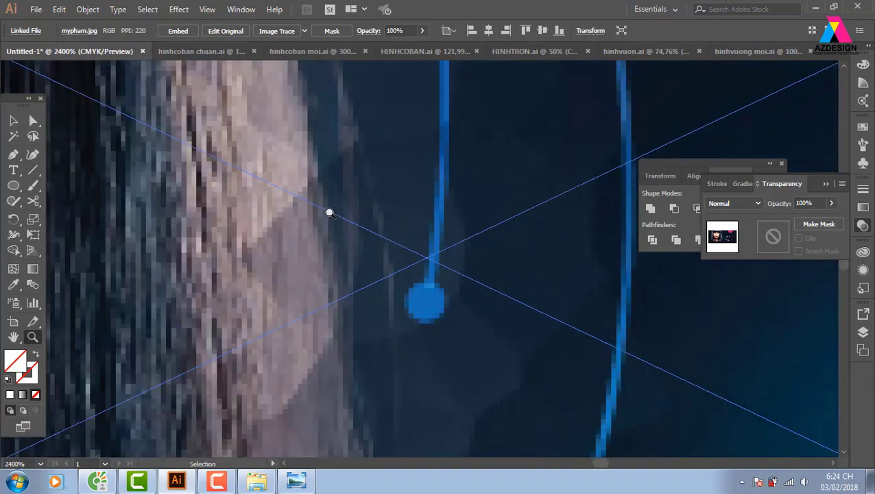
{"action": "scroll", "coordinate": [329, 212], "scroll_direction": "down", "scroll_amount": 2}
{"action": "scroll", "coordinate": [329, 212], "scroll_direction": "down", "scroll_amount": 2}
{"action": "scroll", "coordinate": [329, 212], "scroll_direction": "down", "scroll_amount": 2}
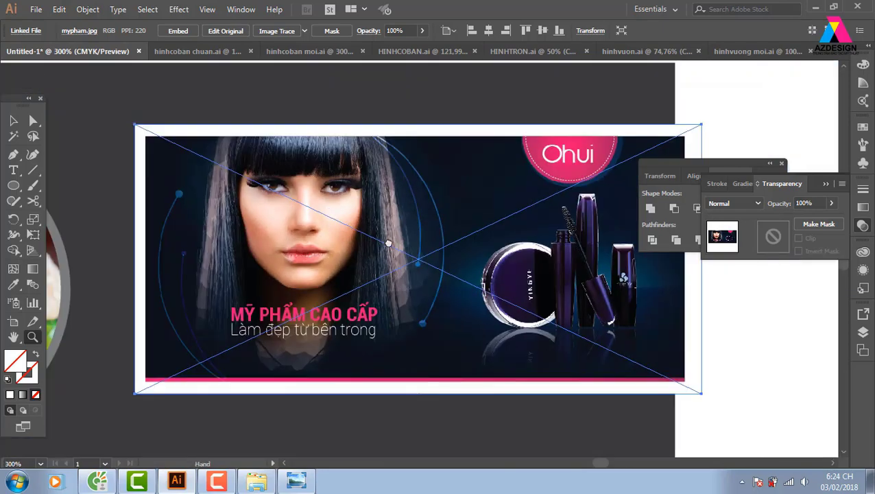
{"action": "left_click_drag", "start_coordinate": [388, 243], "coordinate": [376, 282]}
{"action": "left_click", "coordinate": [14, 120]}
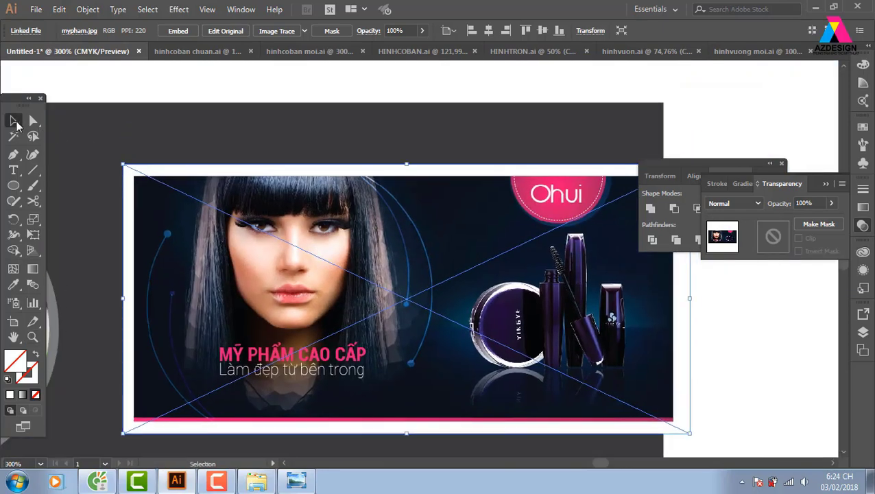
{"action": "left_click", "coordinate": [339, 79]}
Draw a white-filled rectangle over the model's face in the cosmetics photo
{"action": "left_click_drag", "start_coordinate": [13, 185], "coordinate": [69, 183]}
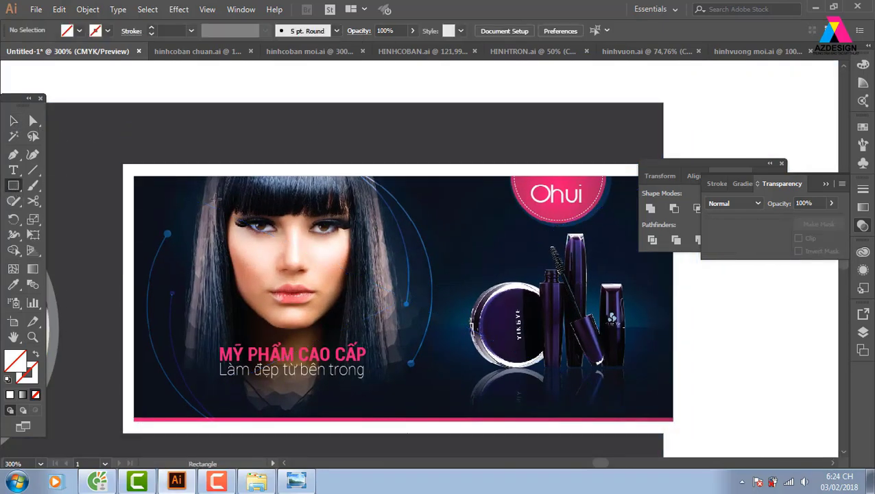
{"action": "left_click_drag", "start_coordinate": [172, 184], "coordinate": [429, 366]}
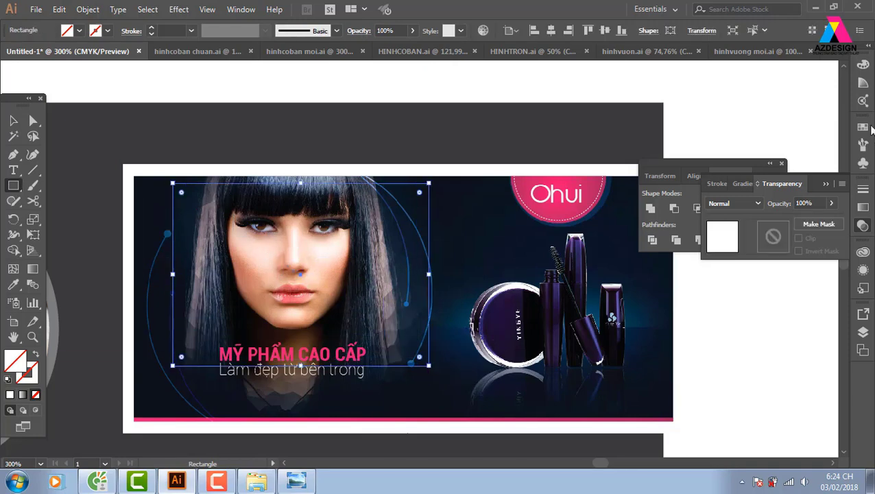
{"action": "left_click", "coordinate": [863, 128]}
{"action": "left_click", "coordinate": [719, 161]}
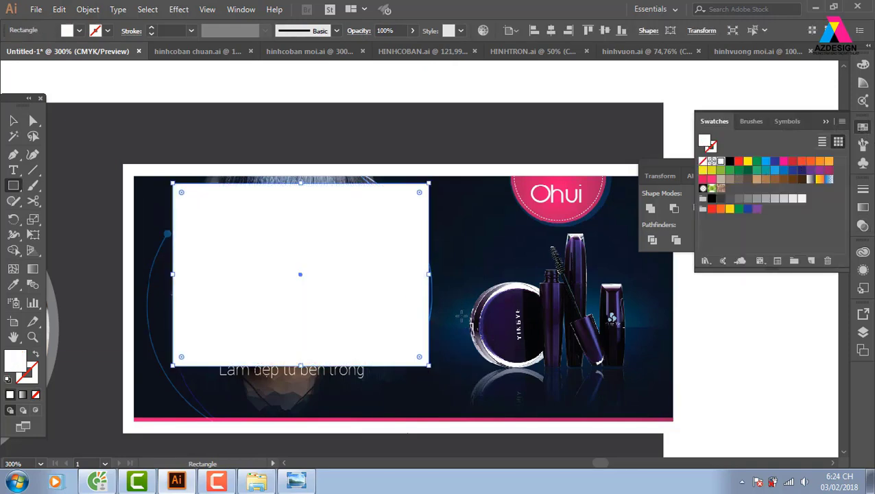
Set up Split Into Grid with preview on, 4 rows and 5 columns
{"action": "left_click", "coordinate": [87, 10]}
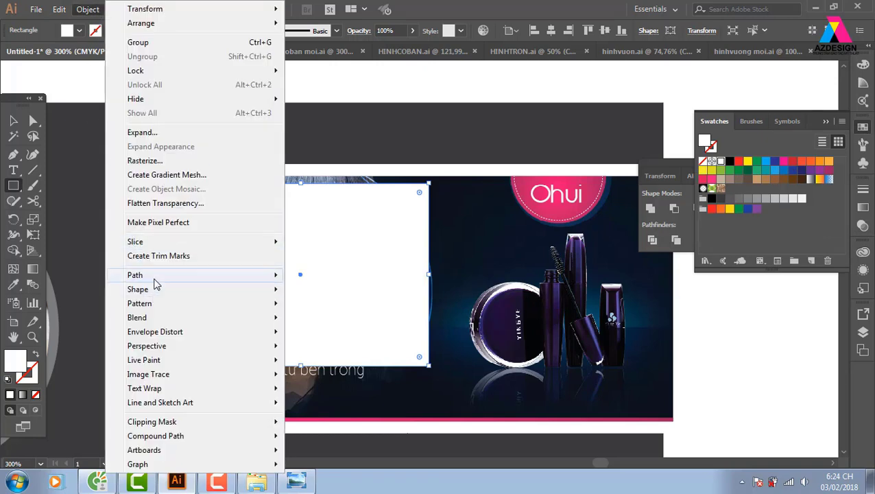
{"action": "mouse_move", "coordinate": [135, 275]}
{"action": "left_click", "coordinate": [350, 425]}
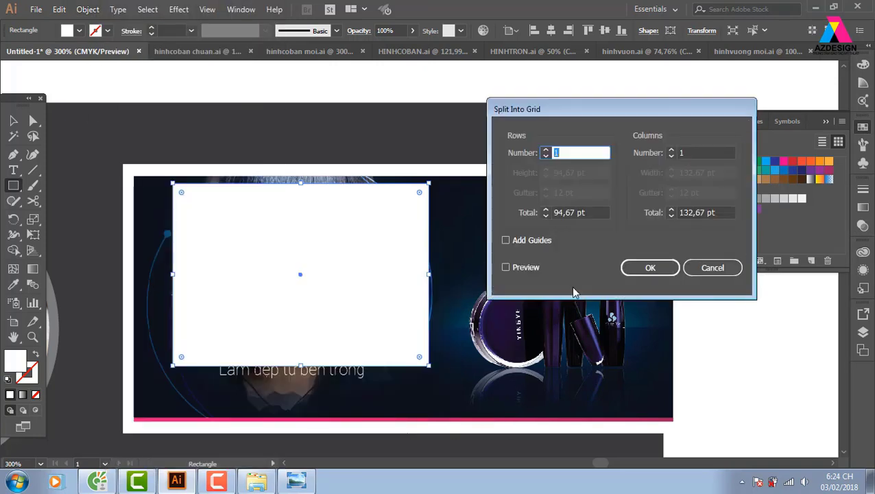
{"action": "left_click", "coordinate": [507, 267]}
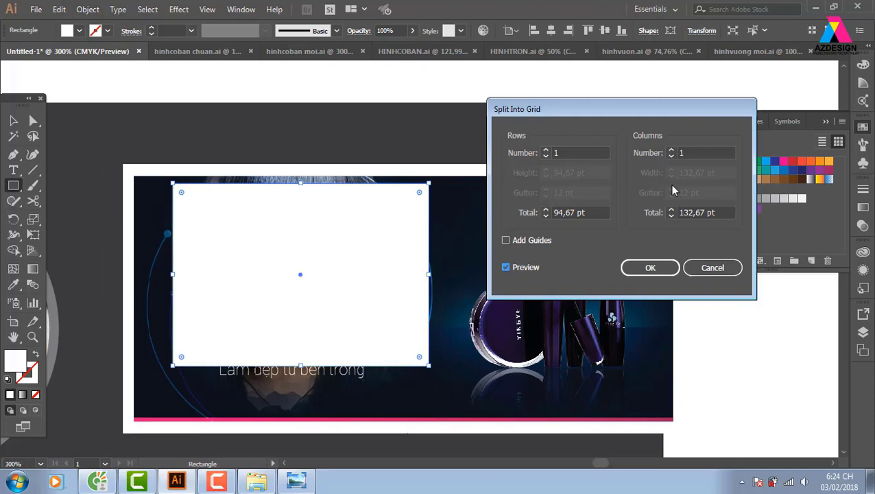
{"action": "left_click", "coordinate": [672, 150]}
{"action": "left_click", "coordinate": [671, 151]}
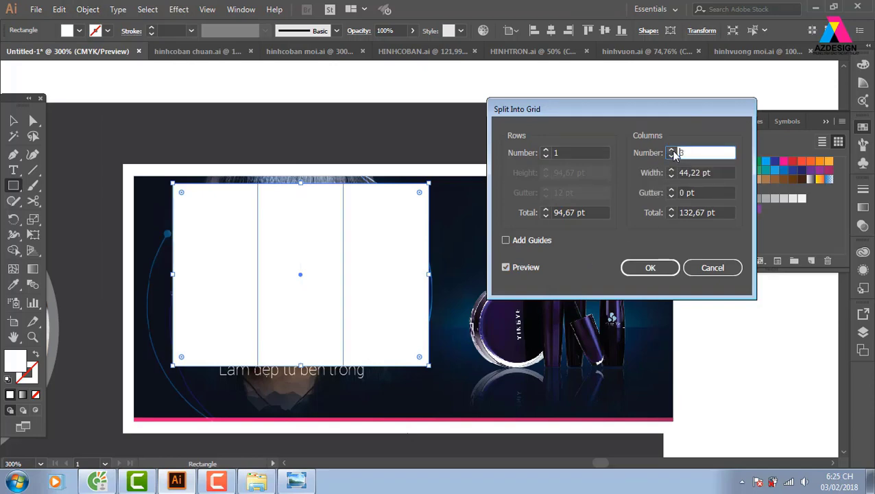
{"action": "left_click", "coordinate": [671, 151]}
{"action": "left_click", "coordinate": [672, 150]}
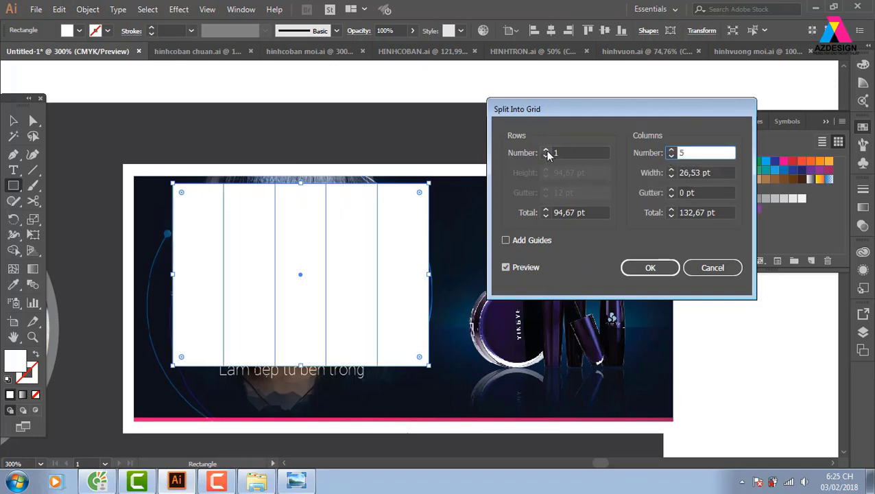
{"action": "left_click", "coordinate": [545, 150]}
{"action": "left_click", "coordinate": [546, 151]}
{"action": "left_click", "coordinate": [545, 150]}
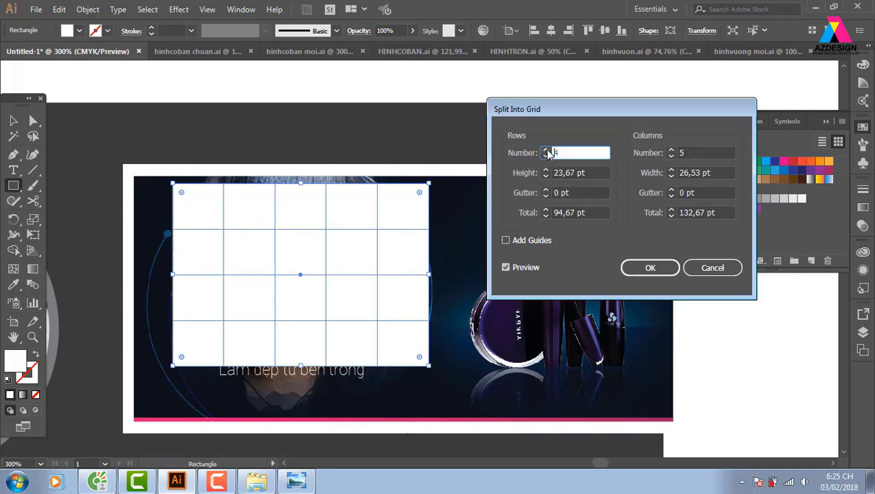
Set both row and column gutters to 2 pt and apply the grid split
{"action": "left_click", "coordinate": [671, 190]}
{"action": "left_click", "coordinate": [671, 190]}
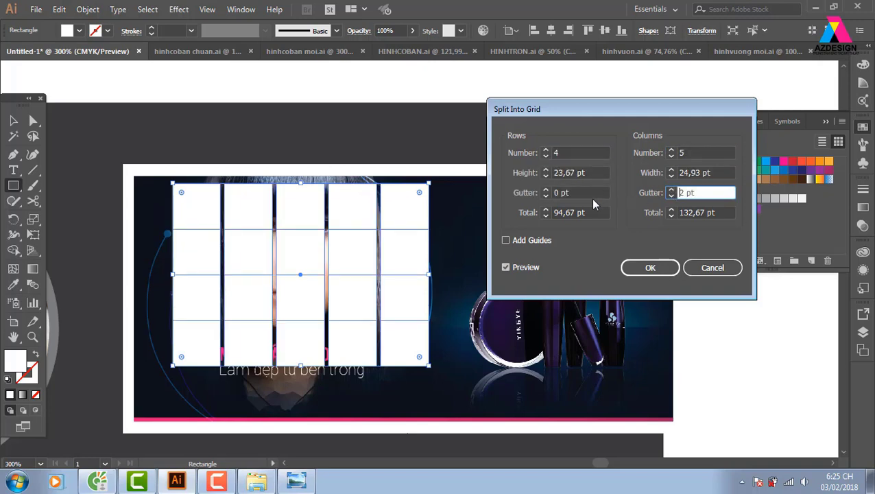
{"action": "left_click", "coordinate": [546, 191]}
{"action": "left_click", "coordinate": [547, 190]}
{"action": "left_click", "coordinate": [547, 190]}
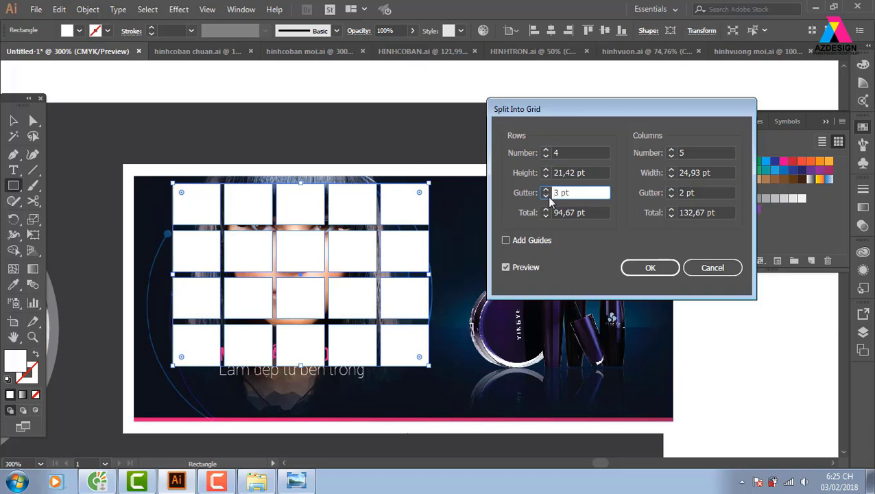
{"action": "left_click", "coordinate": [546, 195]}
{"action": "left_click", "coordinate": [648, 269]}
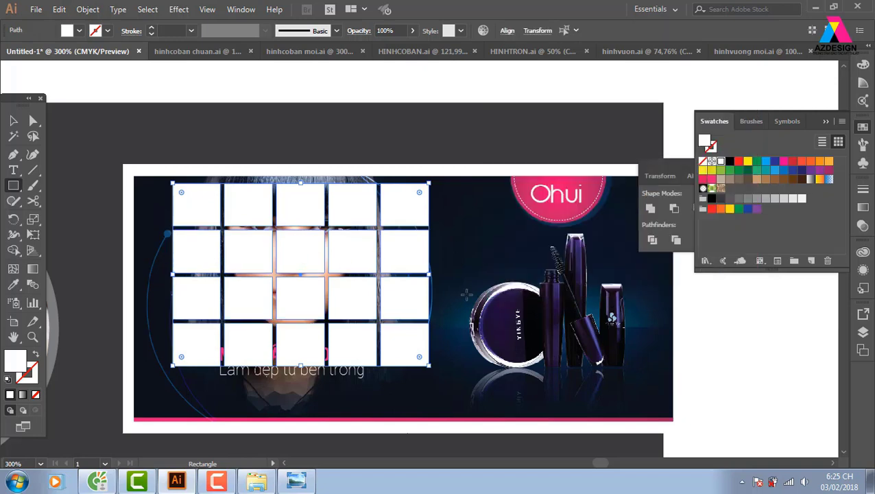
{"action": "left_click", "coordinate": [13, 120]}
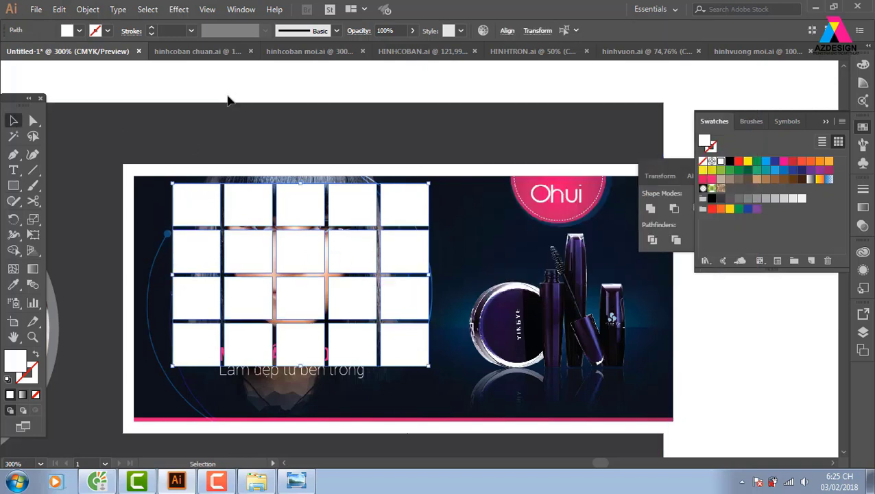
Select the tile grid and photo, then apply Make Mask in the Transparency panel
{"action": "left_click_drag", "start_coordinate": [191, 89], "coordinate": [433, 363]}
{"action": "left_click_drag", "start_coordinate": [506, 77], "coordinate": [487, 201]}
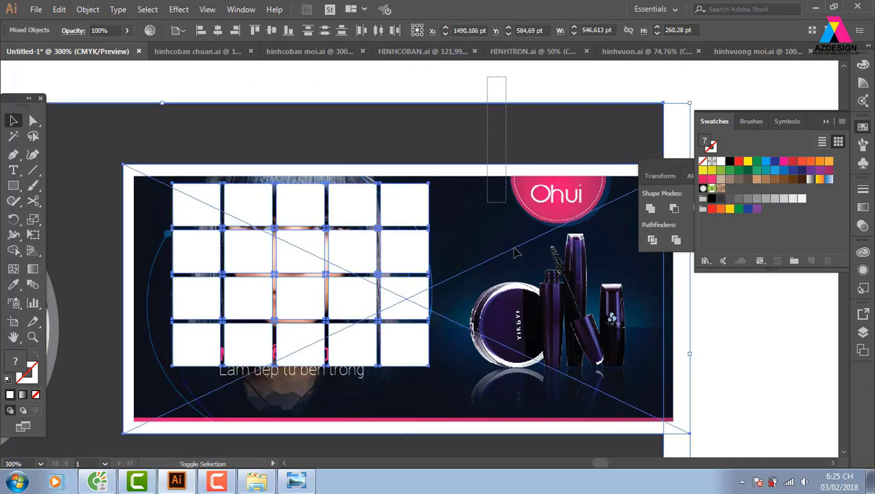
{"action": "left_click_drag", "start_coordinate": [408, 269], "coordinate": [445, 263]}
{"action": "key", "text": "ctrl+z"}
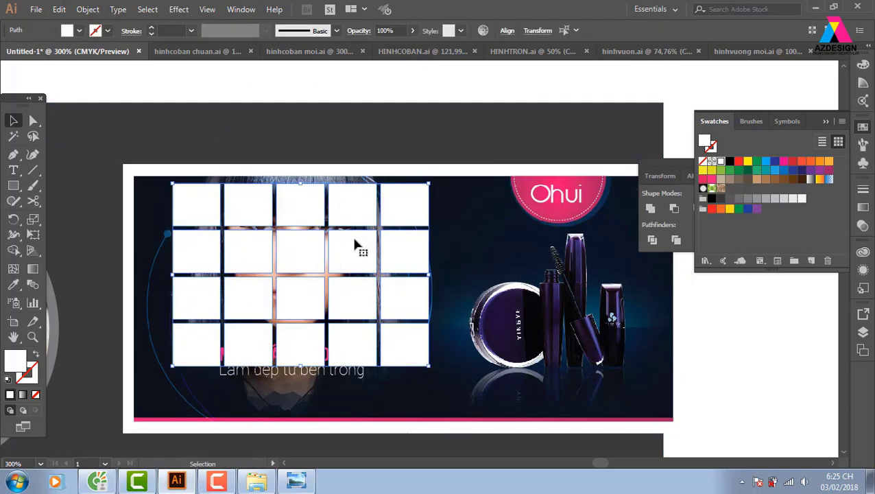
{"action": "key", "text": "Delete"}
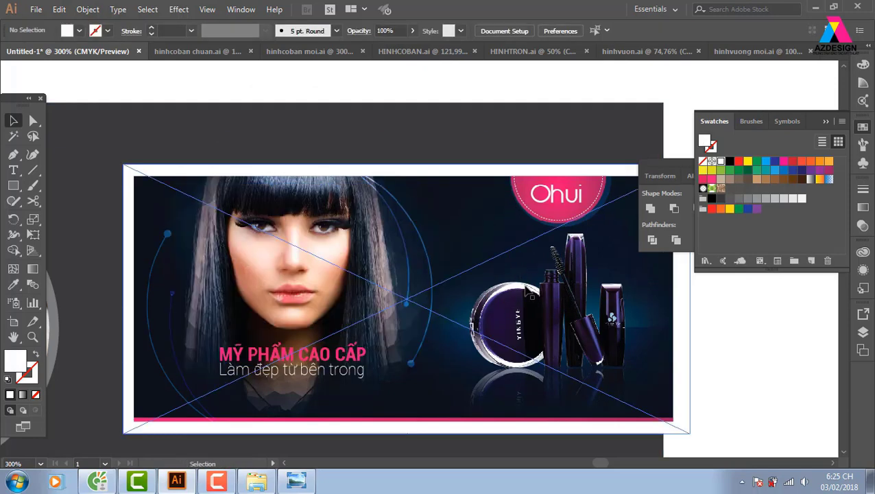
{"action": "left_click", "coordinate": [525, 288]}
{"action": "left_click", "coordinate": [862, 252]}
{"action": "left_click", "coordinate": [815, 224]}
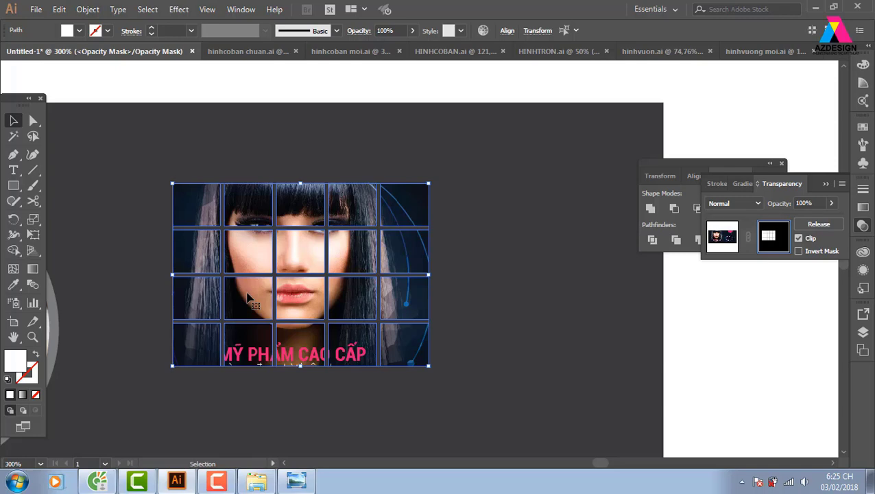
{"action": "left_click", "coordinate": [863, 290]}
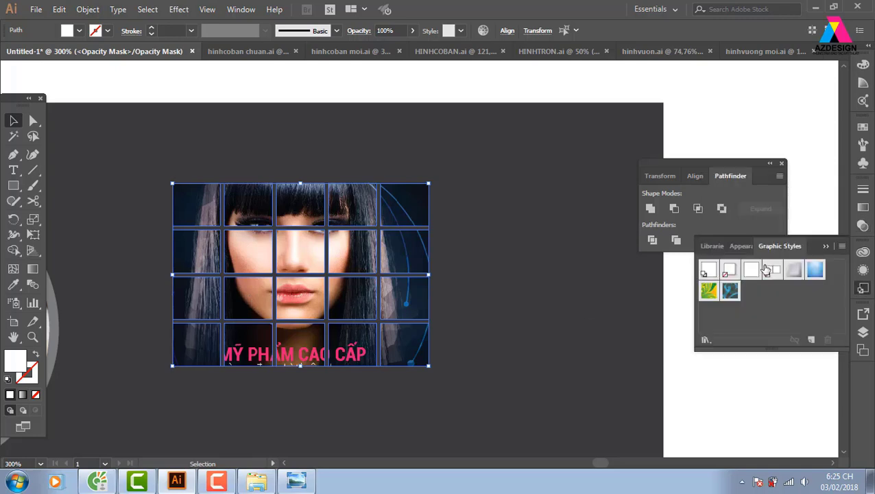
{"action": "left_click", "coordinate": [183, 11]}
{"action": "mouse_move", "coordinate": [195, 155]}
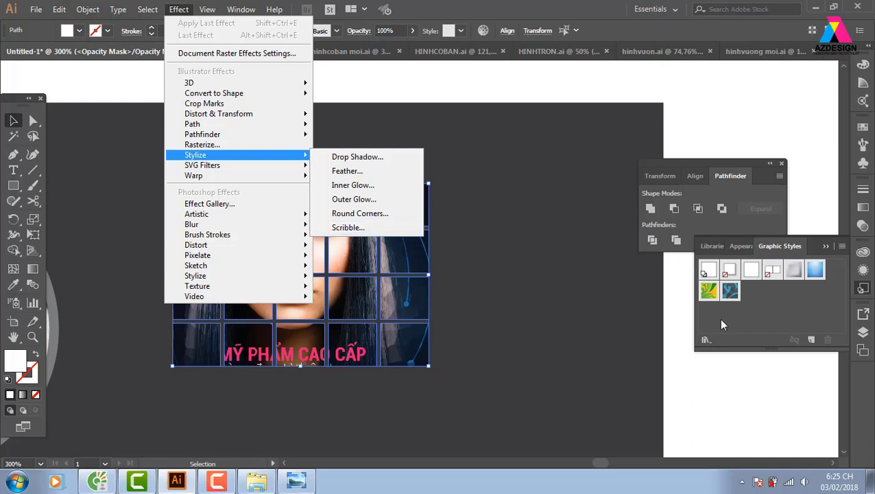
Load the 3D Effects style library and page forward to Scribble Effects
{"action": "left_click", "coordinate": [706, 341]}
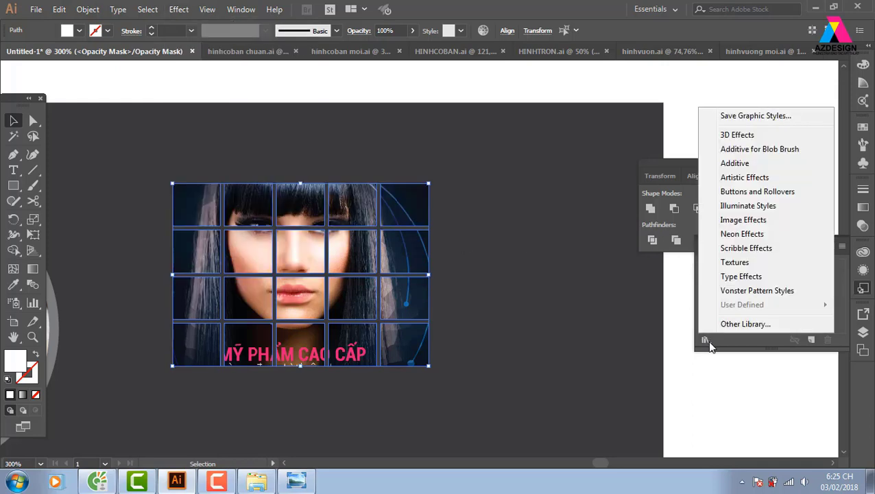
{"action": "left_click", "coordinate": [737, 135]}
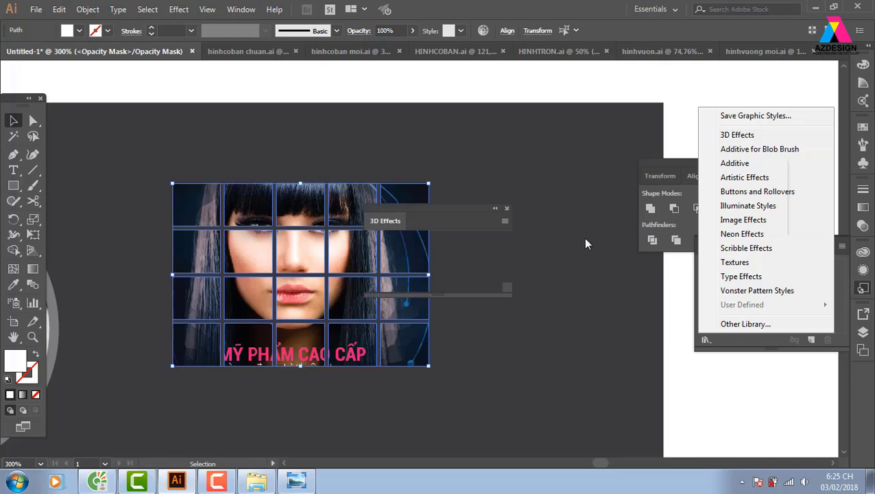
{"action": "left_click_drag", "start_coordinate": [456, 208], "coordinate": [558, 138]}
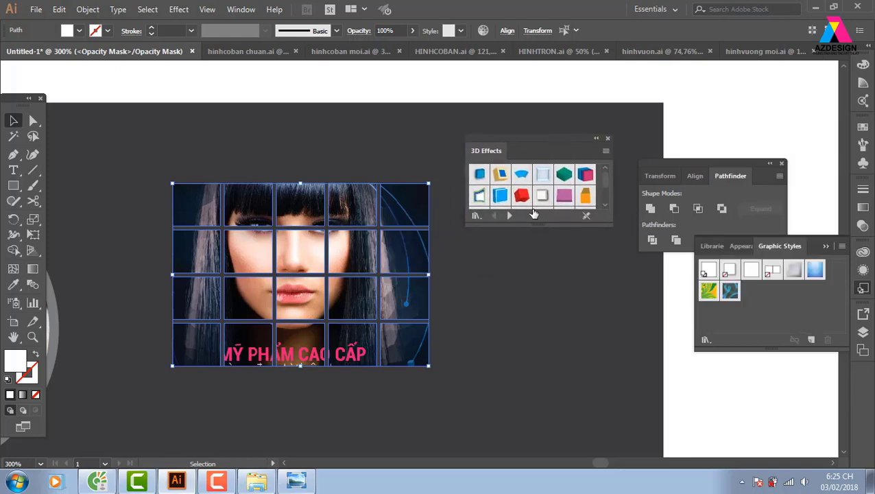
{"action": "left_click", "coordinate": [510, 216]}
{"action": "left_click", "coordinate": [510, 215]}
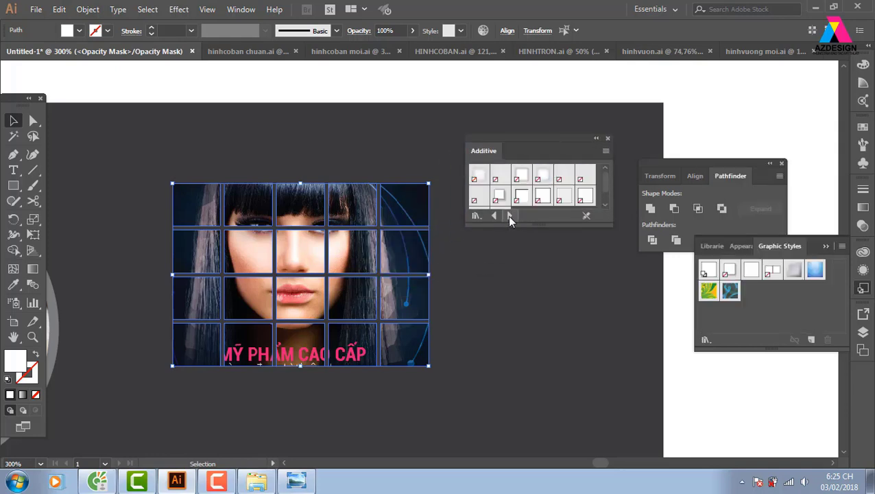
{"action": "left_click", "coordinate": [510, 215]}
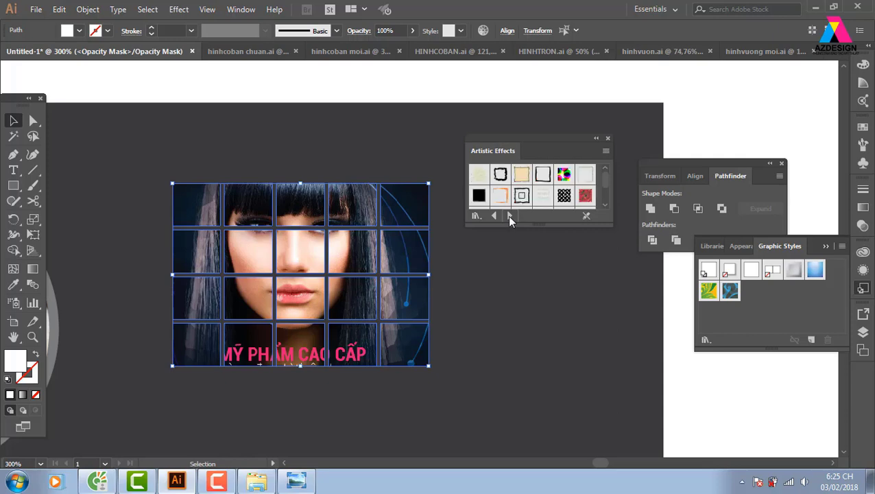
{"action": "left_click", "coordinate": [510, 215]}
{"action": "left_click", "coordinate": [509, 216]}
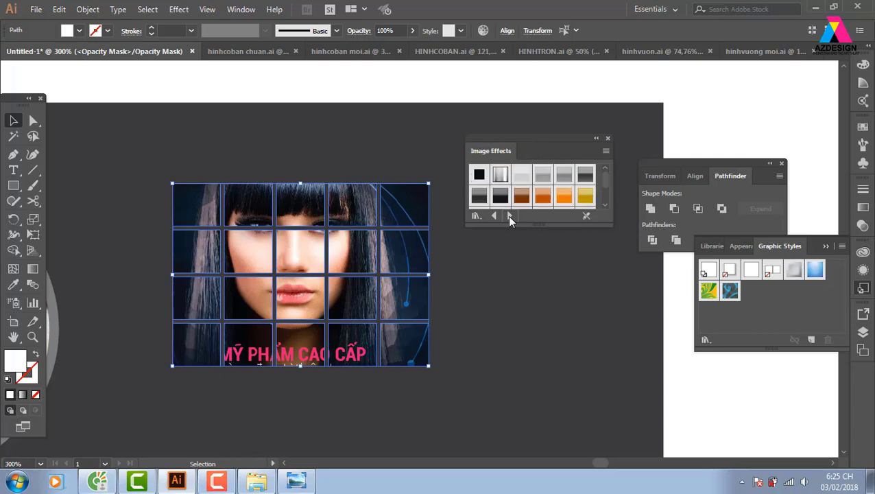
{"action": "left_click", "coordinate": [510, 215]}
{"action": "left_click", "coordinate": [490, 236]}
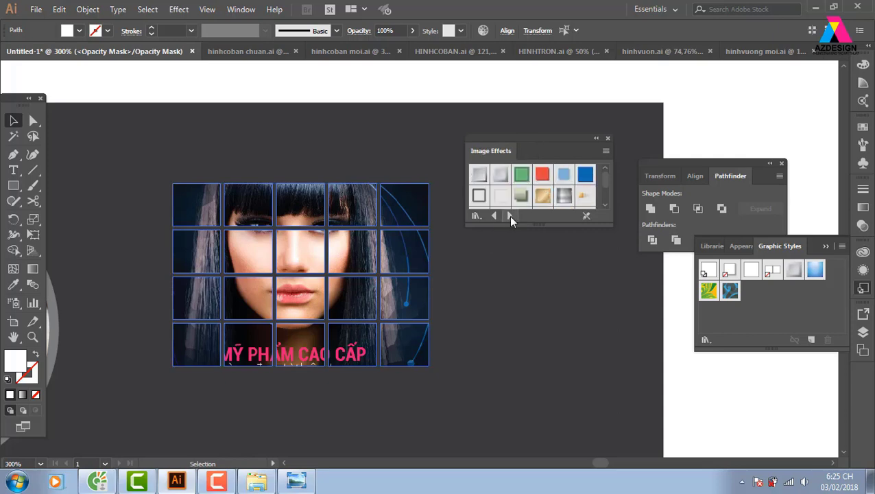
{"action": "left_click", "coordinate": [508, 215]}
{"action": "left_click", "coordinate": [508, 215]}
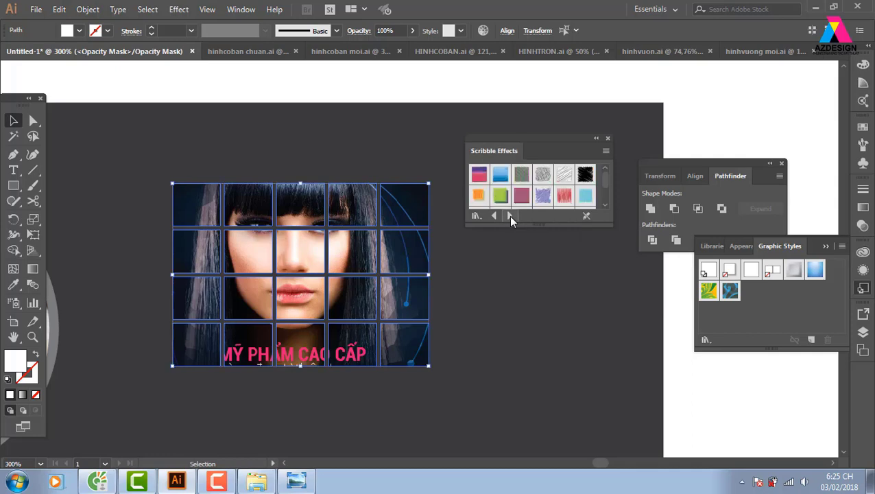
Apply the red scribble graphic style to the portrait grid with a white fill
{"action": "left_click", "coordinate": [564, 197]}
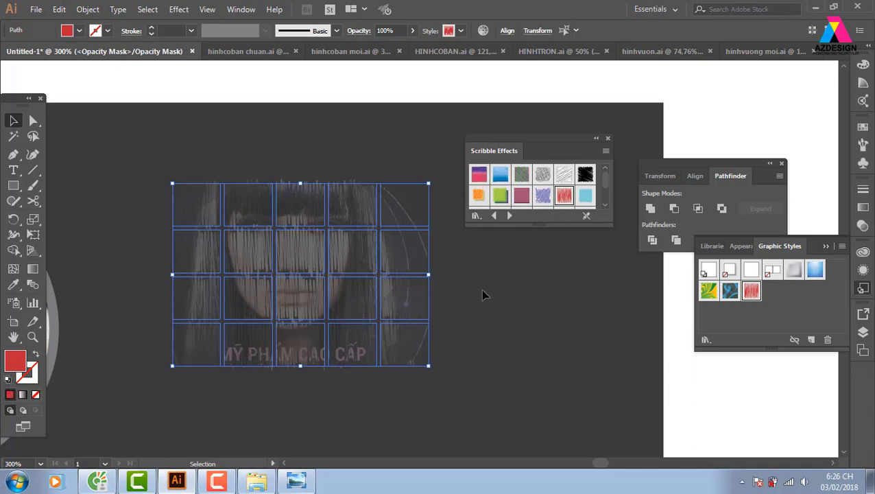
{"action": "left_click", "coordinate": [863, 142]}
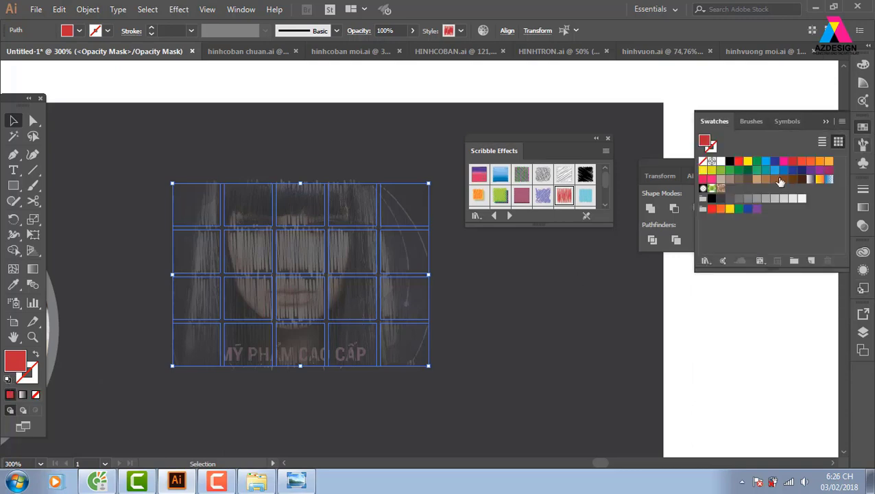
{"action": "left_click", "coordinate": [721, 162]}
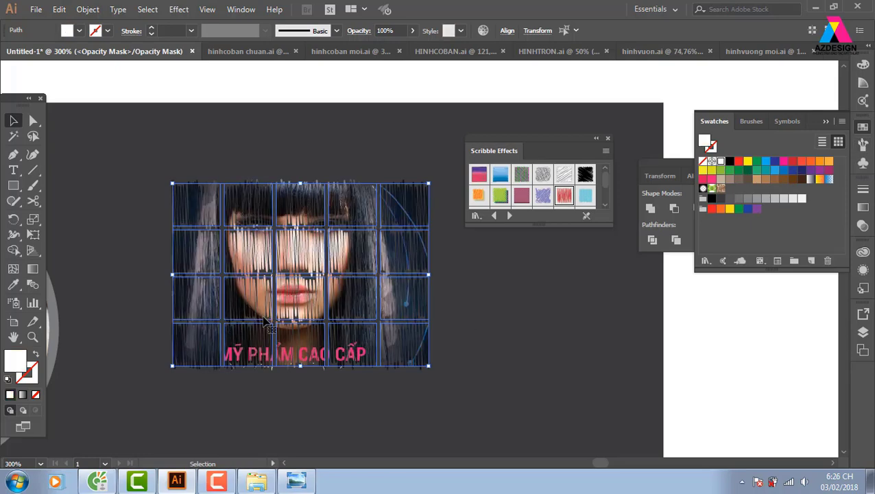
Delete the bottom-right tile of the masked portrait grid
{"action": "left_click", "coordinate": [582, 343]}
{"action": "left_click", "coordinate": [405, 352]}
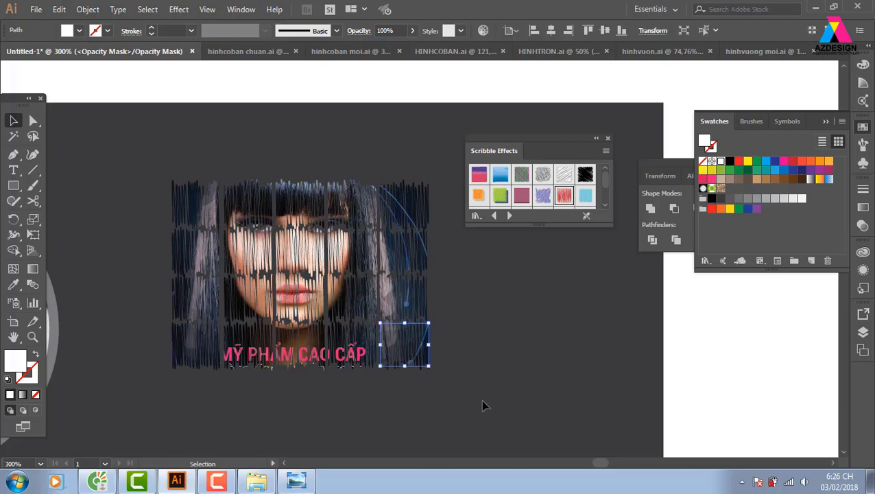
{"action": "key", "text": "Delete"}
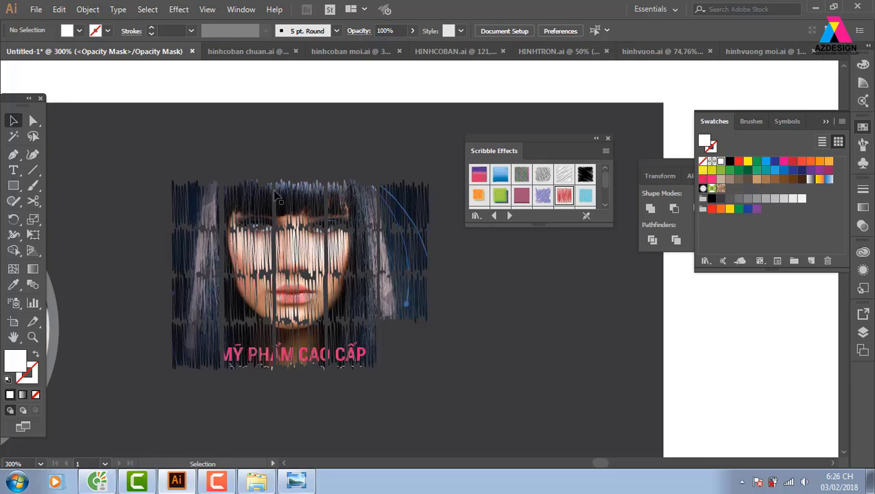
Zoom out on the banner, then browse and close hinhcoban chuan.ai
{"action": "key", "text": "ctrl+minus"}
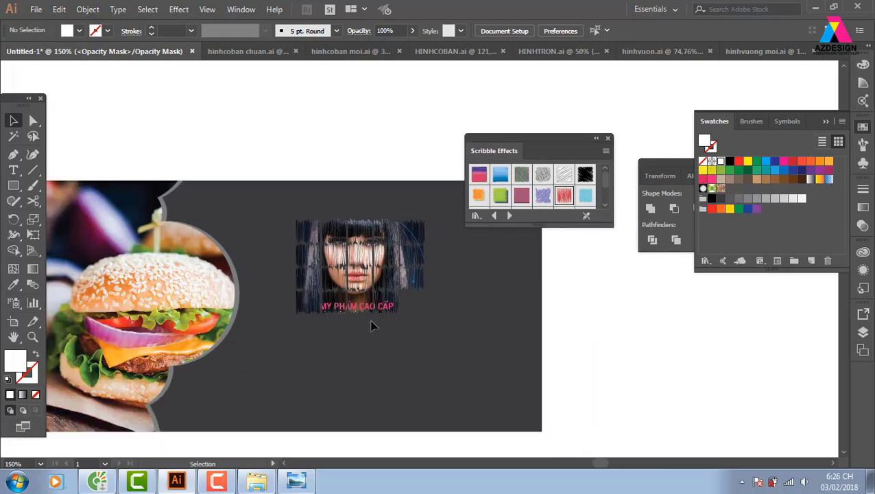
{"action": "left_click_drag", "start_coordinate": [371, 322], "coordinate": [393, 287]}
{"action": "left_click_drag", "start_coordinate": [13, 185], "coordinate": [94, 217]}
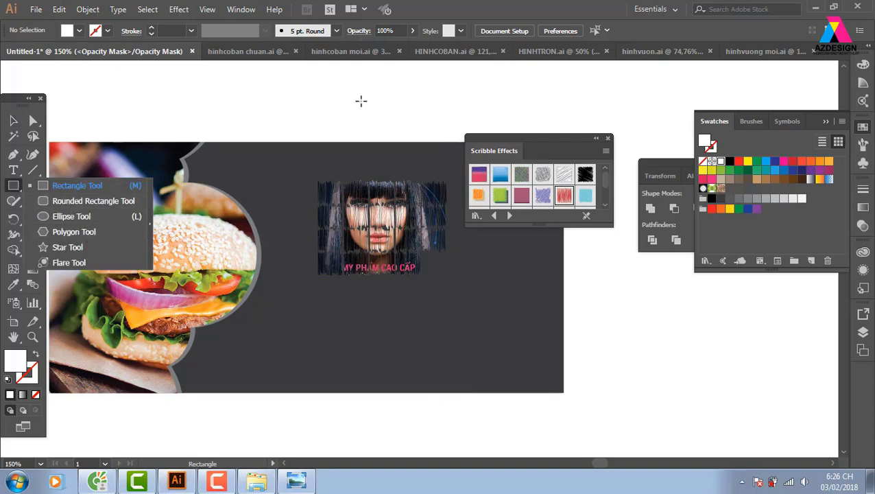
{"action": "left_click", "coordinate": [263, 52]}
{"action": "left_click_drag", "start_coordinate": [355, 264], "coordinate": [147, 255]}
{"action": "left_click_drag", "start_coordinate": [375, 172], "coordinate": [338, 227]}
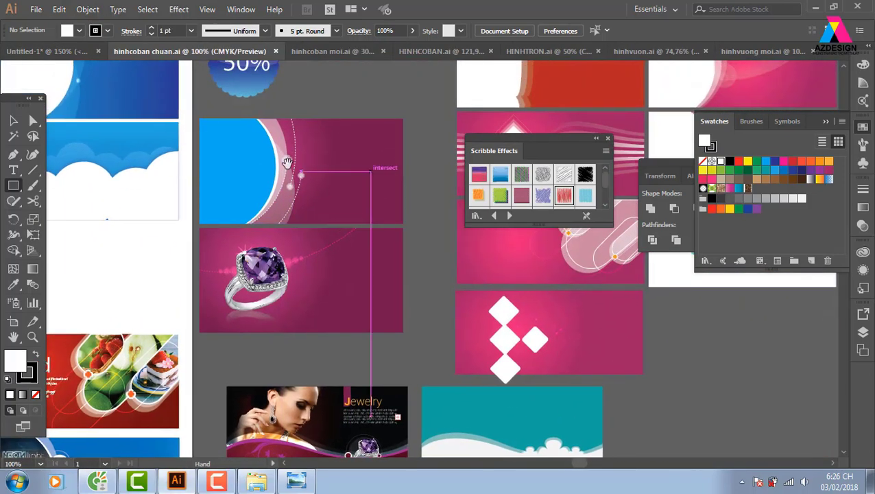
{"action": "left_click_drag", "start_coordinate": [358, 114], "coordinate": [145, 139]}
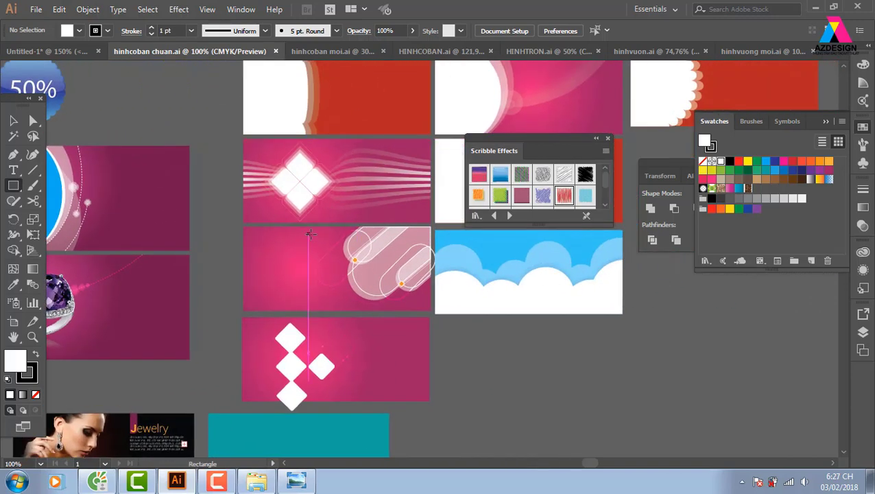
{"action": "left_click", "coordinate": [276, 50]}
Dismiss the missing-fonts report, browse the pink and purple banners, and close hinhcoban moi.ai
{"action": "left_click", "coordinate": [261, 51]}
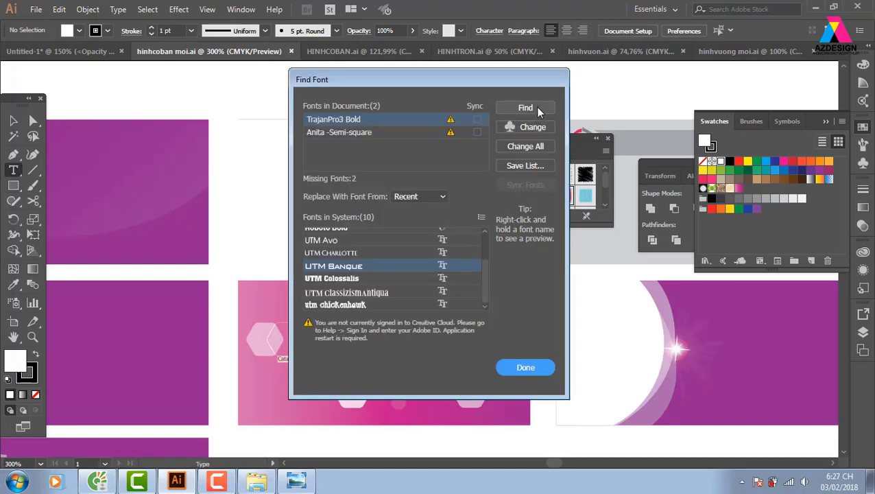
{"action": "left_click", "coordinate": [538, 371]}
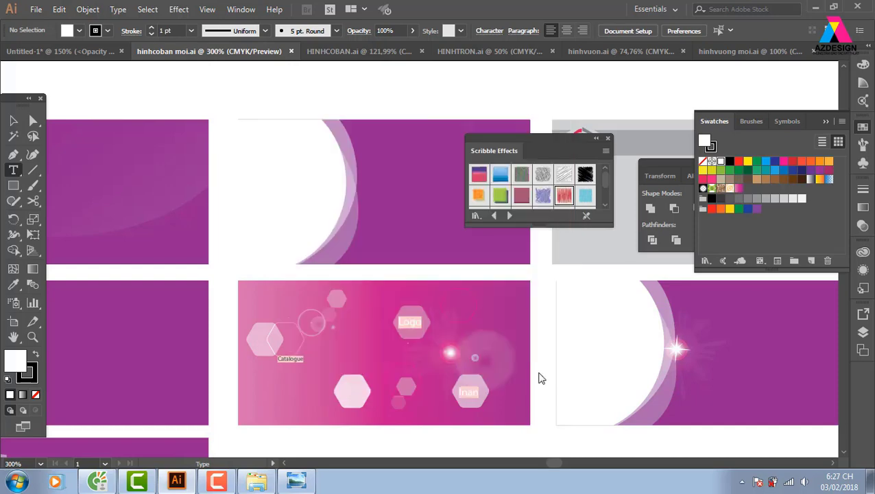
{"action": "left_click", "coordinate": [15, 121]}
{"action": "mouse_move", "coordinate": [277, 93]}
{"action": "left_mouse_down"}
{"action": "mouse_move", "coordinate": [443, 168]}
{"action": "mouse_move", "coordinate": [97, 262]}
{"action": "left_mouse_up"}
{"action": "left_click_drag", "start_coordinate": [227, 291], "coordinate": [97, 326]}
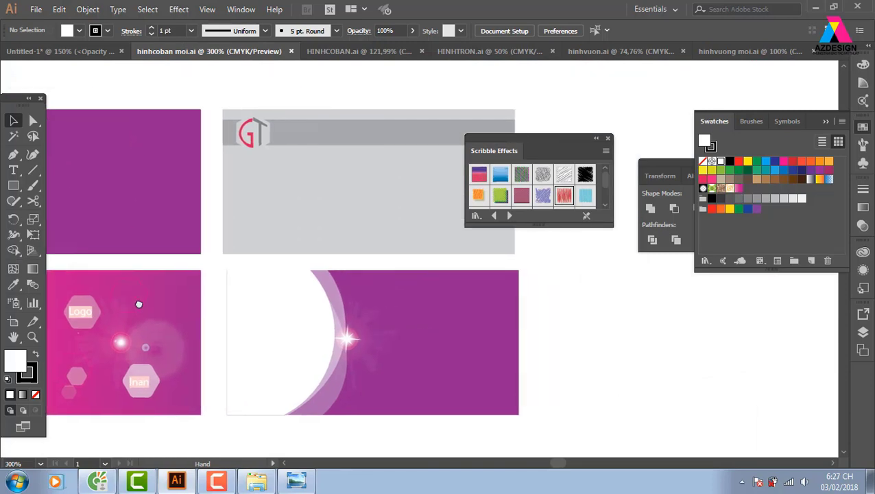
{"action": "left_click", "coordinate": [291, 52]}
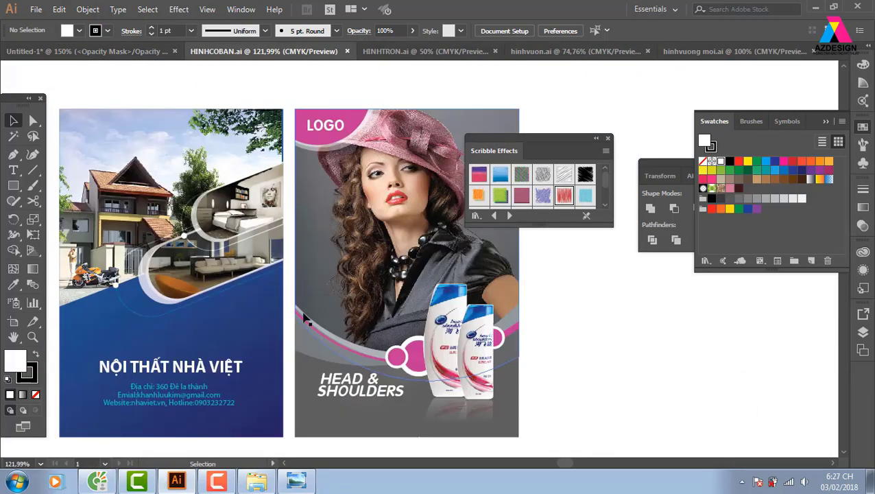
Pan and zoom out to view both HINHCOBAN.ai posters whole
{"action": "scroll", "coordinate": [295, 227], "scroll_direction": "down", "scroll_amount": 1}
{"action": "scroll", "coordinate": [274, 229], "scroll_direction": "left", "scroll_amount": 1}
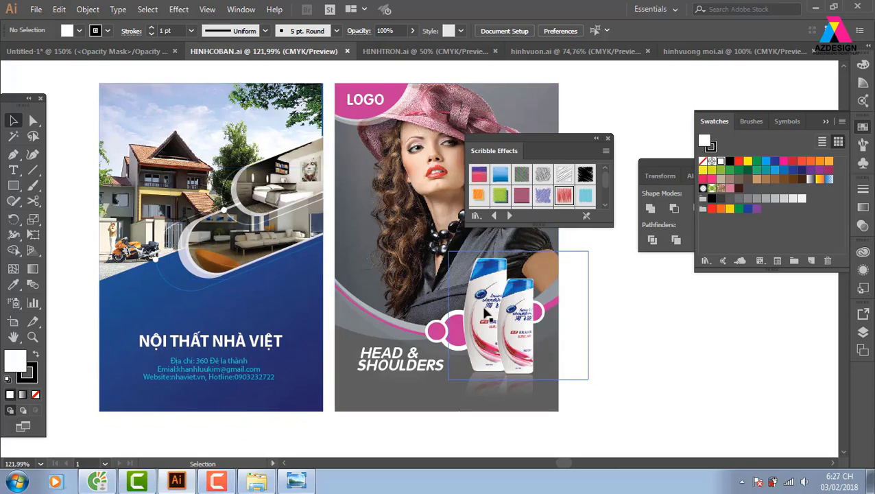
{"action": "mouse_move", "coordinate": [285, 304]}
{"action": "left_mouse_down"}
{"action": "mouse_move", "coordinate": [334, 307]}
{"action": "mouse_move", "coordinate": [190, 273]}
{"action": "left_mouse_up"}
{"action": "key", "text": "ctrl+minus"}
{"action": "key", "text": "ctrl+minus"}
{"action": "key", "text": "ctrl+minus"}
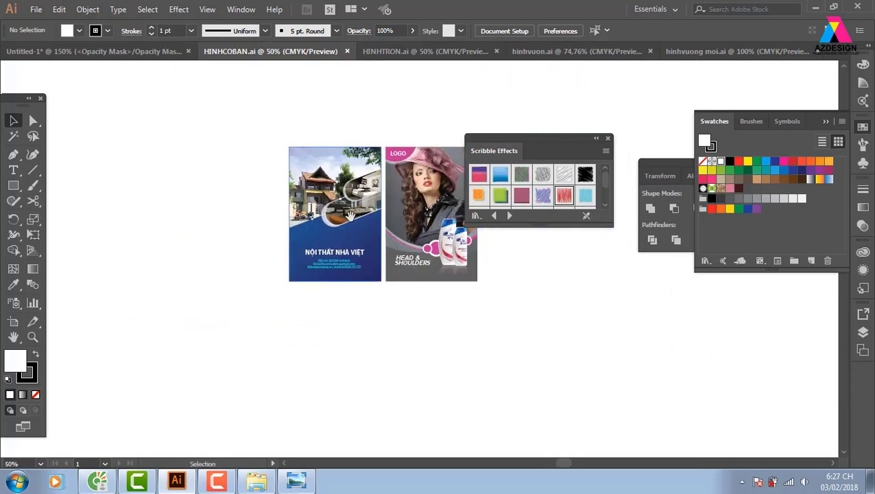
{"action": "left_click_drag", "start_coordinate": [350, 215], "coordinate": [255, 240]}
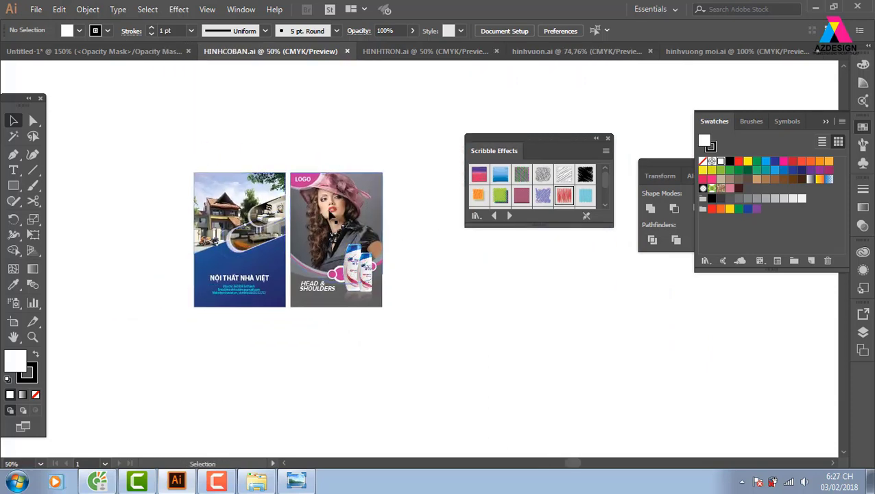
Close HINHCOBAN.ai and zoom in on the scooter banner in HINHTRON.ai
{"action": "left_click", "coordinate": [347, 52]}
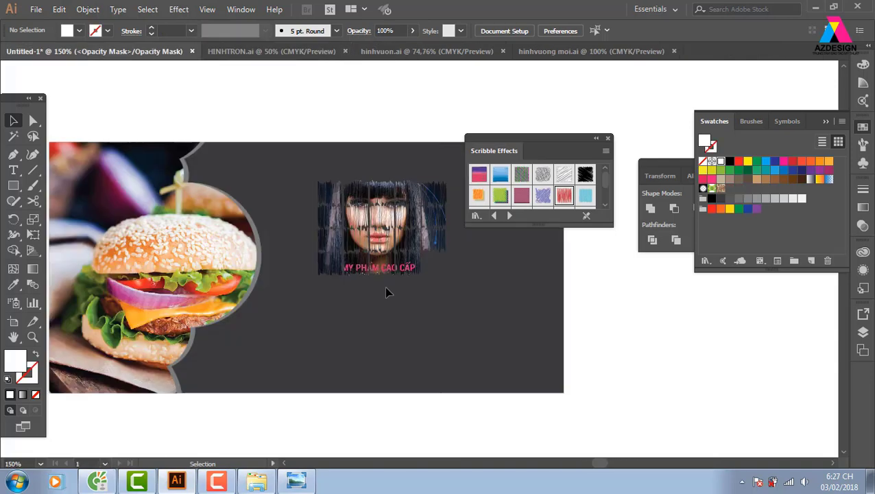
{"action": "left_click", "coordinate": [271, 51]}
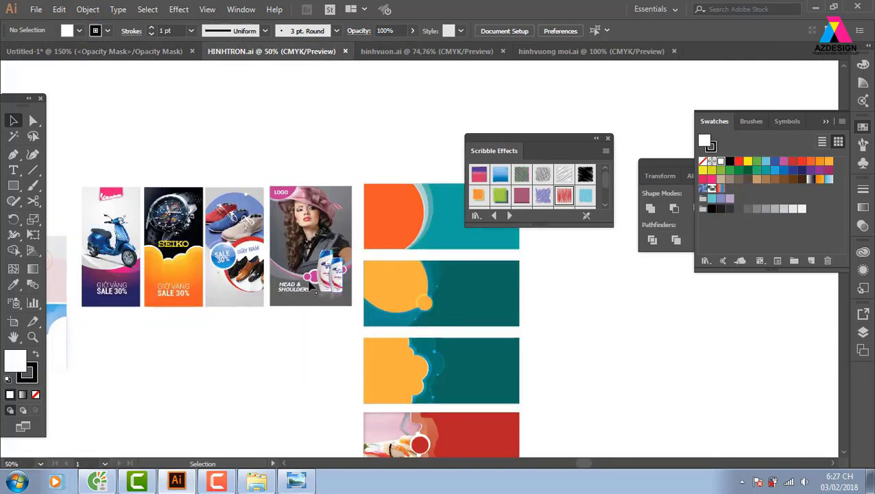
{"action": "left_click_drag", "start_coordinate": [381, 218], "coordinate": [468, 207]}
{"action": "key", "text": "z"}
{"action": "left_click_drag", "start_coordinate": [163, 152], "coordinate": [261, 321]}
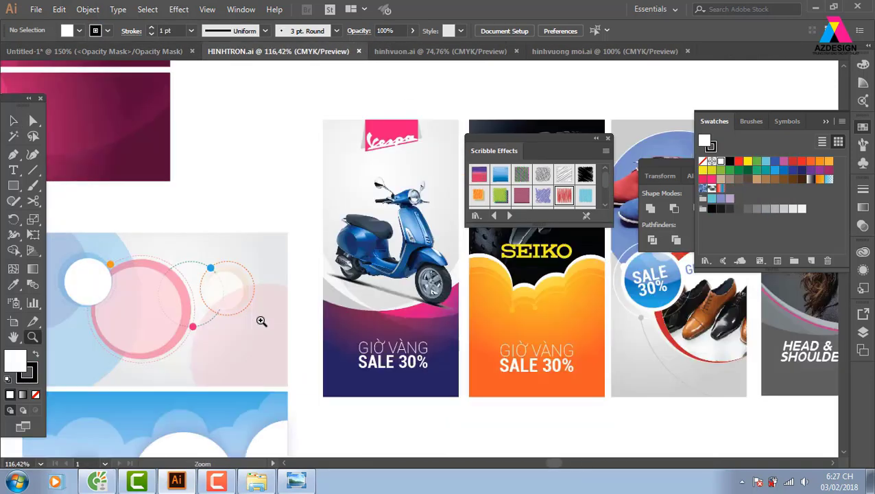
Pan across the orange and teal circle banners and the scalloped yellow and sushi banners
{"action": "scroll", "coordinate": [459, 322], "scroll_direction": "right", "scroll_amount": 5}
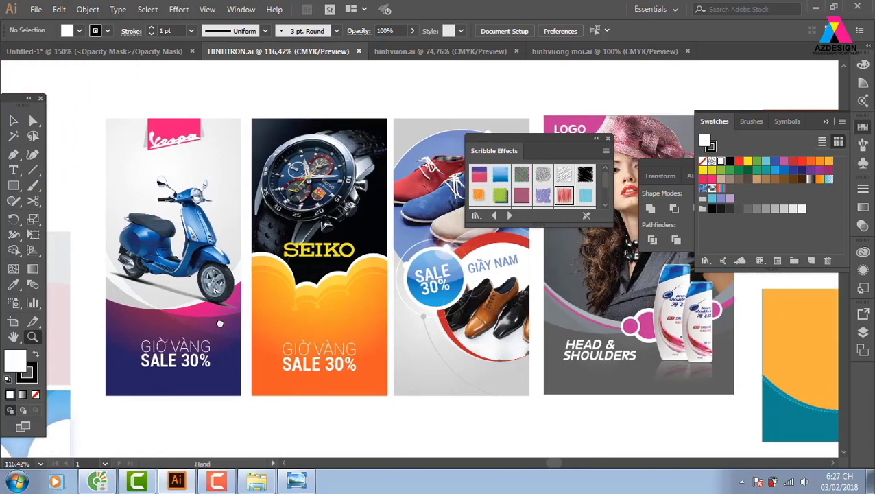
{"action": "left_click_drag", "start_coordinate": [546, 390], "coordinate": [335, 348]}
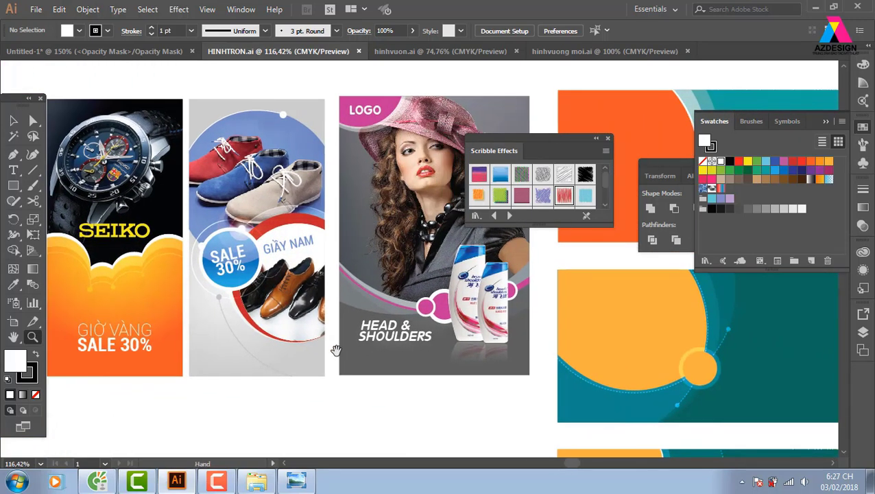
{"action": "left_click_drag", "start_coordinate": [469, 323], "coordinate": [317, 315]}
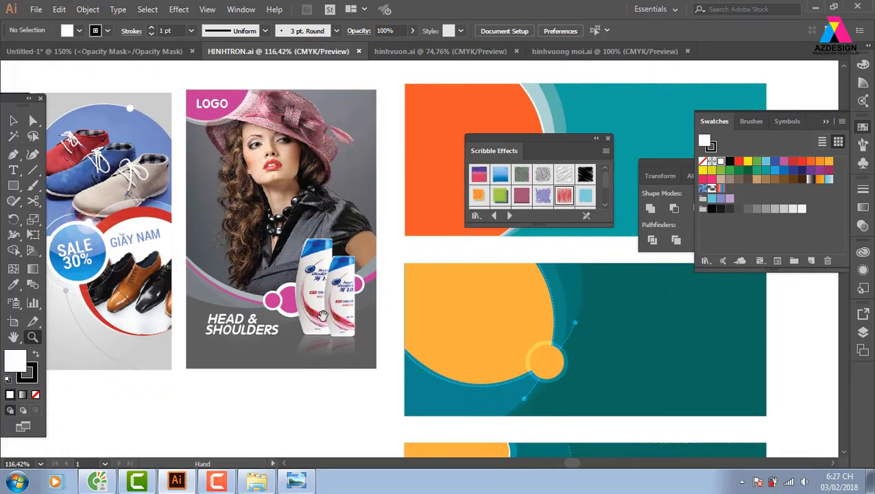
{"action": "left_click_drag", "start_coordinate": [539, 156], "coordinate": [344, 150]}
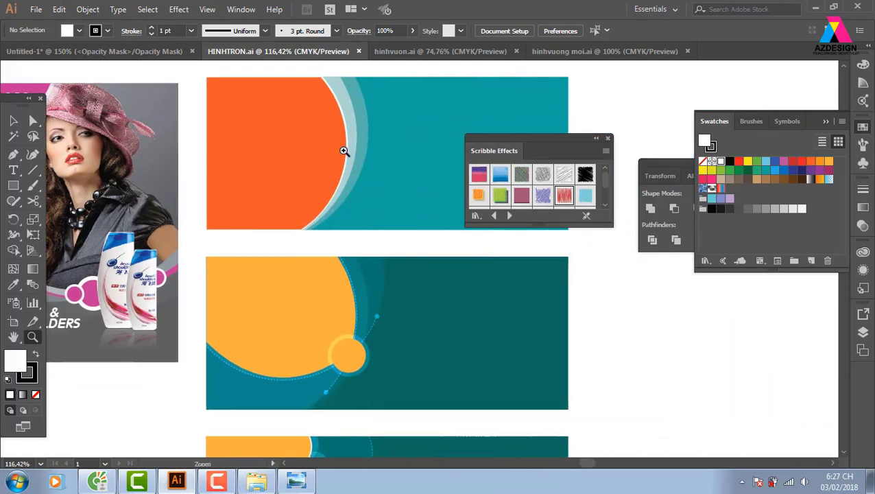
{"action": "left_click_drag", "start_coordinate": [355, 385], "coordinate": [361, 255]}
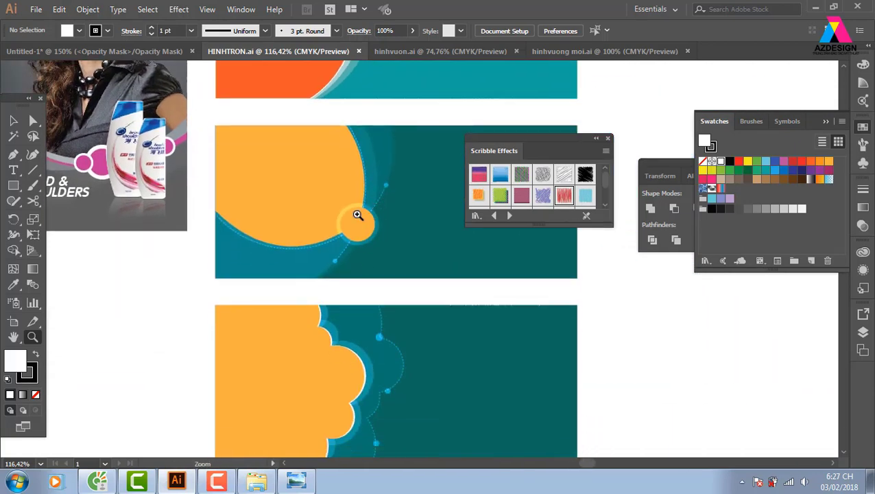
{"action": "left_click_drag", "start_coordinate": [346, 363], "coordinate": [355, 179]}
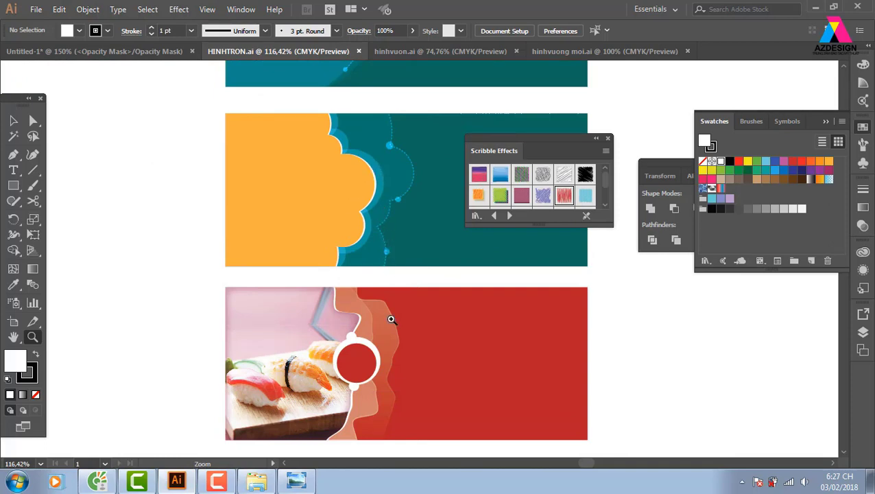
Browse the pink circle-themed banners, then zoom out to see all the examples
{"action": "mouse_move", "coordinate": [189, 347]}
{"action": "left_mouse_down"}
{"action": "mouse_move", "coordinate": [240, 301]}
{"action": "mouse_move", "coordinate": [262, 260]}
{"action": "mouse_move", "coordinate": [187, 350]}
{"action": "mouse_move", "coordinate": [422, 298]}
{"action": "mouse_move", "coordinate": [403, 272]}
{"action": "mouse_move", "coordinate": [432, 282]}
{"action": "left_mouse_up"}
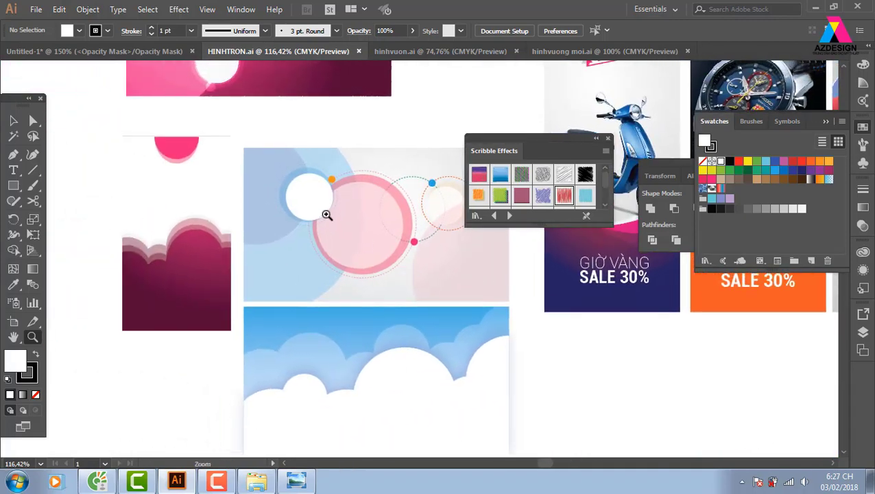
{"action": "scroll", "coordinate": [271, 159], "scroll_direction": "up", "scroll_amount": 5}
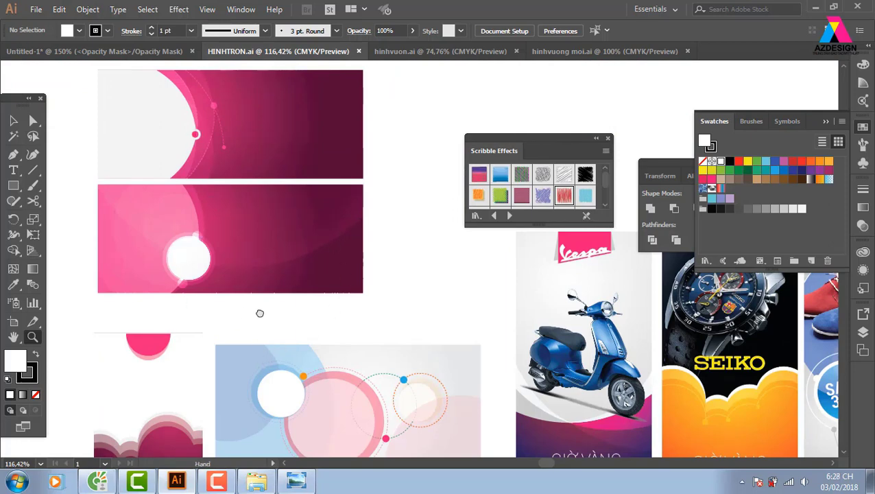
{"action": "scroll", "coordinate": [130, 309], "scroll_direction": "down", "scroll_amount": 3}
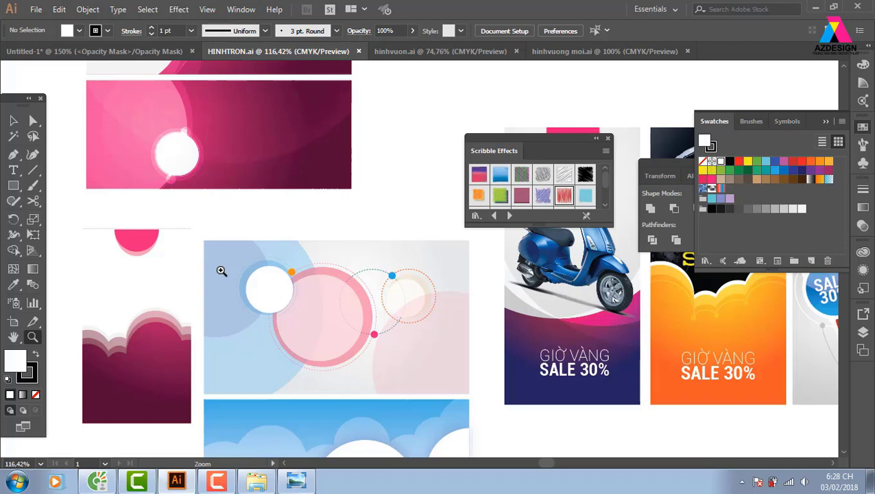
{"action": "key", "text": "ctrl+minus"}
{"action": "key", "text": "ctrl+minus"}
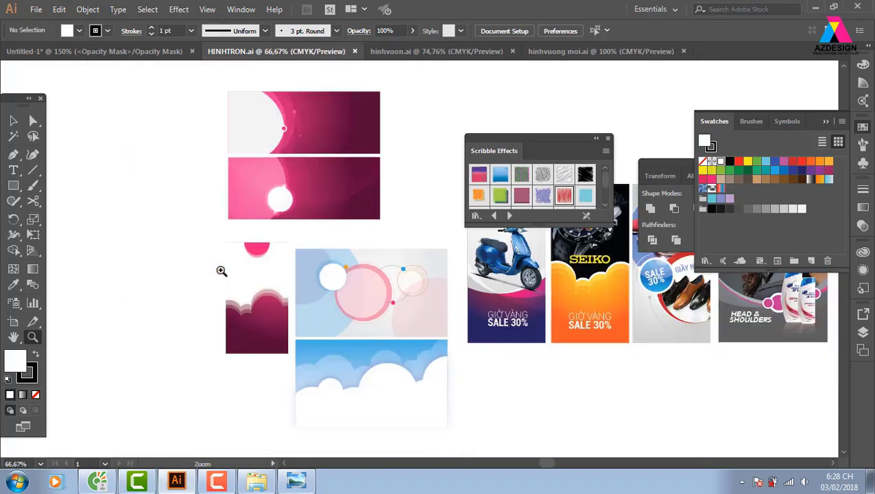
{"action": "left_click_drag", "start_coordinate": [450, 375], "coordinate": [429, 376]}
{"action": "scroll", "coordinate": [430, 377], "scroll_direction": "right", "scroll_amount": 5}
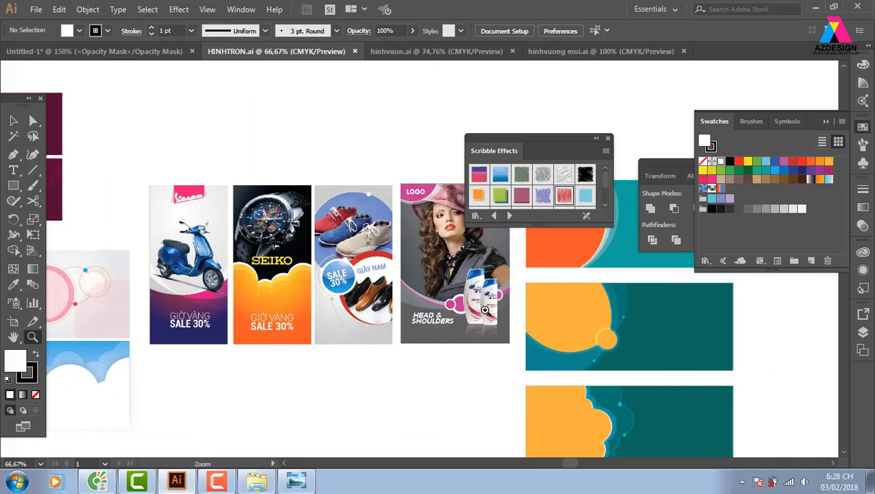
Close HINHTRON.ai, then view and close the hinhvuon.ai example file
{"action": "left_click", "coordinate": [354, 51]}
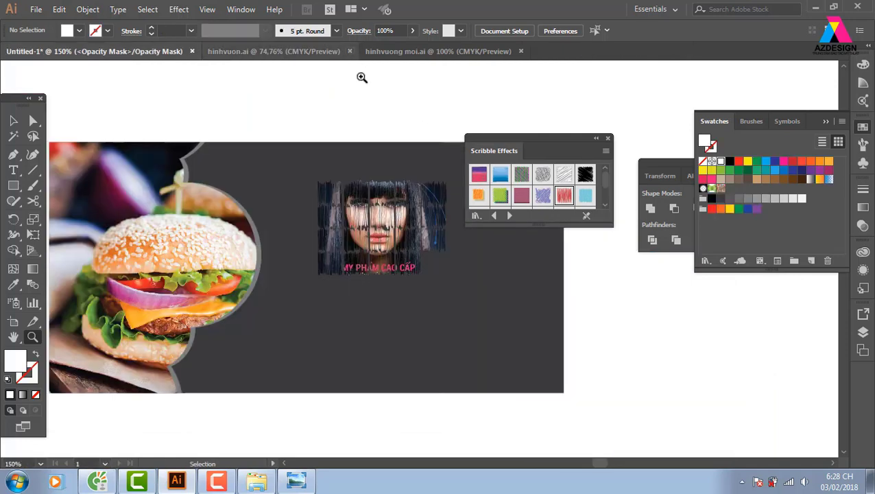
{"action": "left_click", "coordinate": [278, 52]}
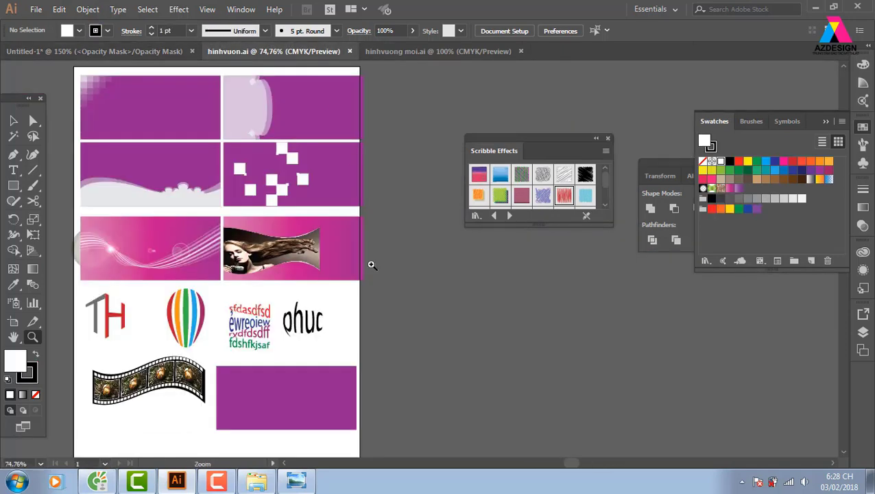
{"action": "left_click_drag", "start_coordinate": [292, 237], "coordinate": [405, 259]}
{"action": "scroll", "coordinate": [319, 272], "scroll_direction": "down", "scroll_amount": 5}
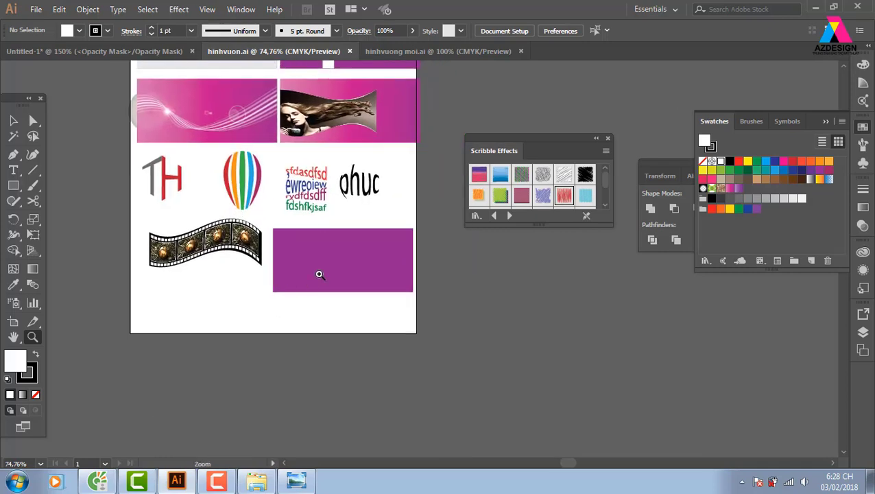
{"action": "left_click", "coordinate": [349, 51]}
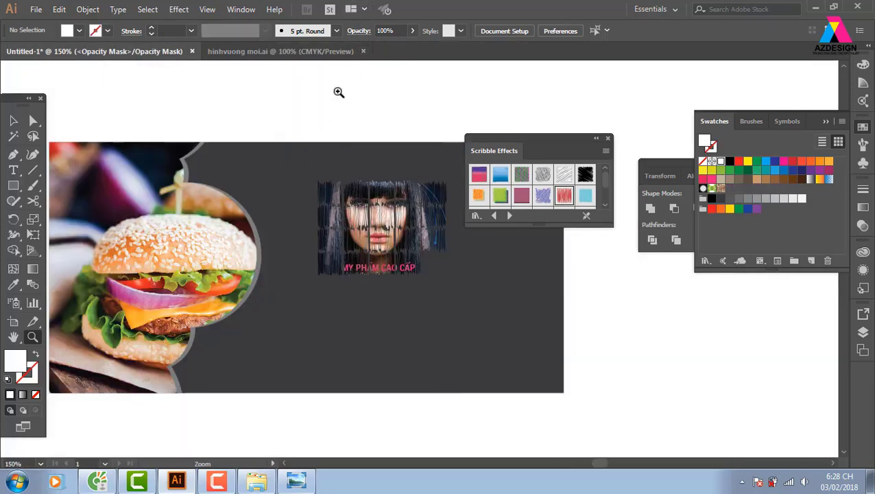
View the scribbled face artwork in hinhvuong moi.ai and close that file
{"action": "left_click", "coordinate": [329, 52]}
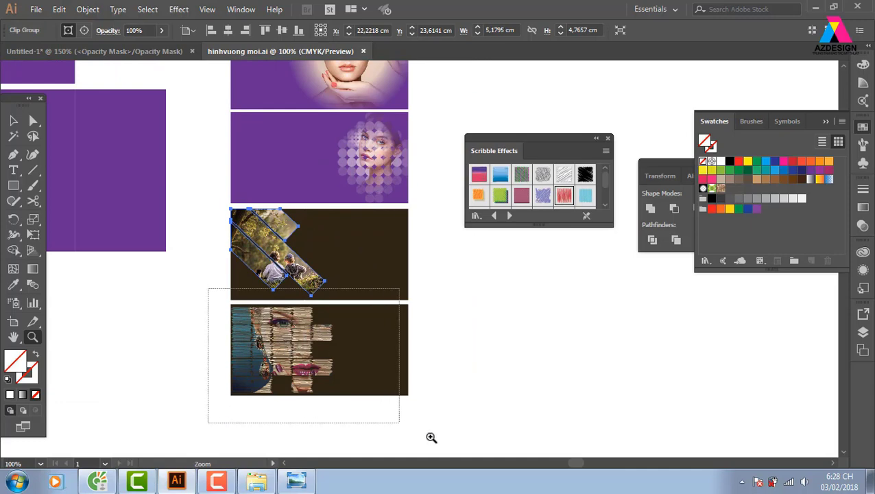
{"action": "left_click_drag", "start_coordinate": [209, 288], "coordinate": [443, 446]}
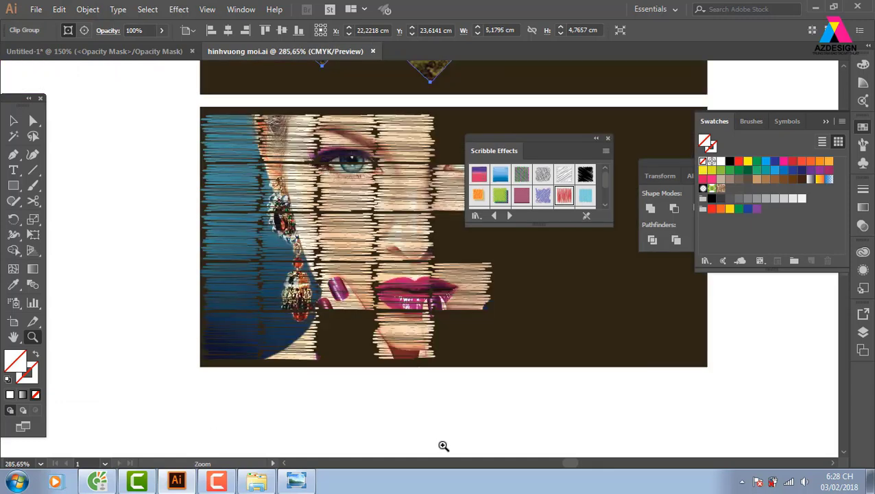
{"action": "left_click", "coordinate": [372, 51]}
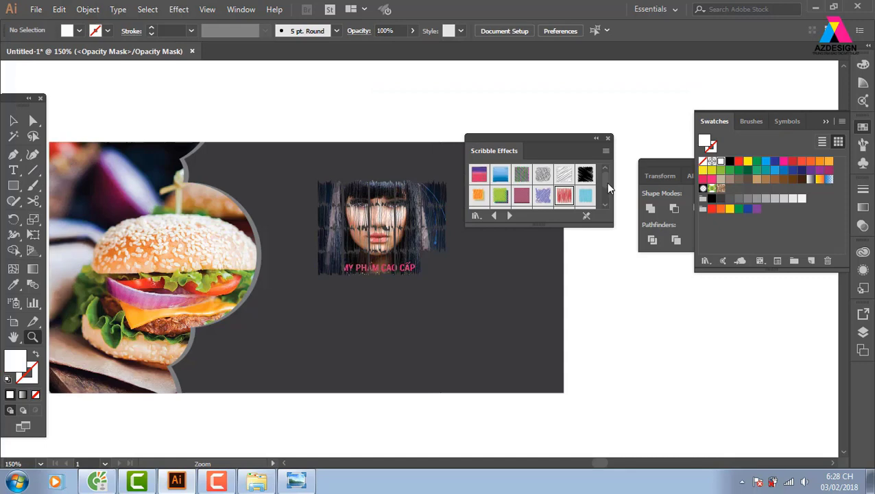
{"action": "left_click_drag", "start_coordinate": [13, 186], "coordinate": [103, 247]}
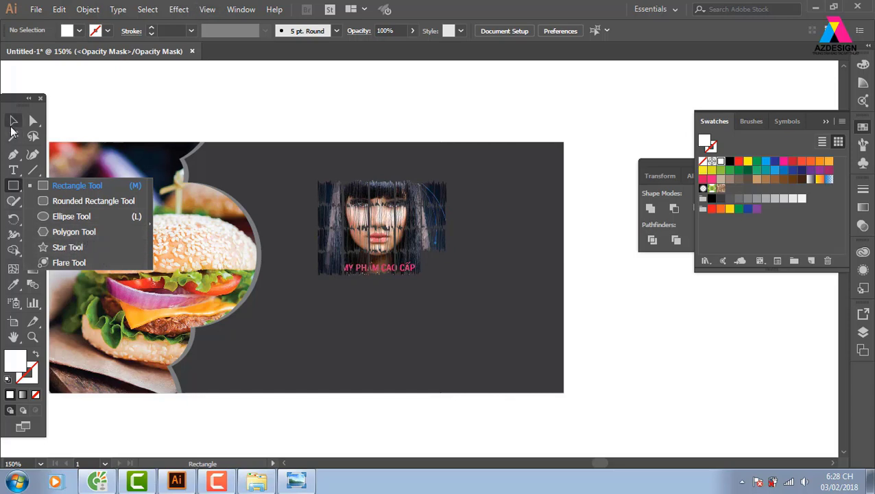
Exit opacity-mask editing and Alt-drag a copy of the dark banner rectangle below the original
{"action": "key", "text": "v"}
{"action": "left_click_drag", "start_coordinate": [249, 359], "coordinate": [328, 190]}
{"action": "left_click_drag", "start_coordinate": [352, 150], "coordinate": [375, 238]}
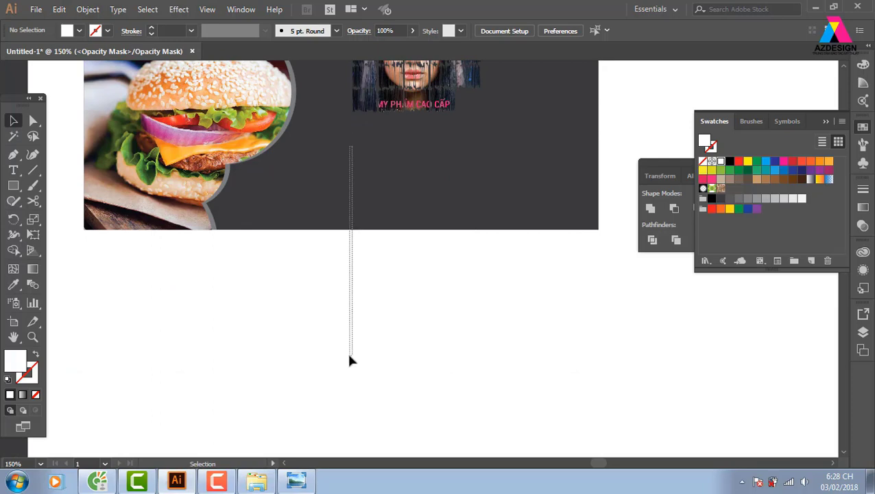
{"action": "left_click", "coordinate": [863, 225]}
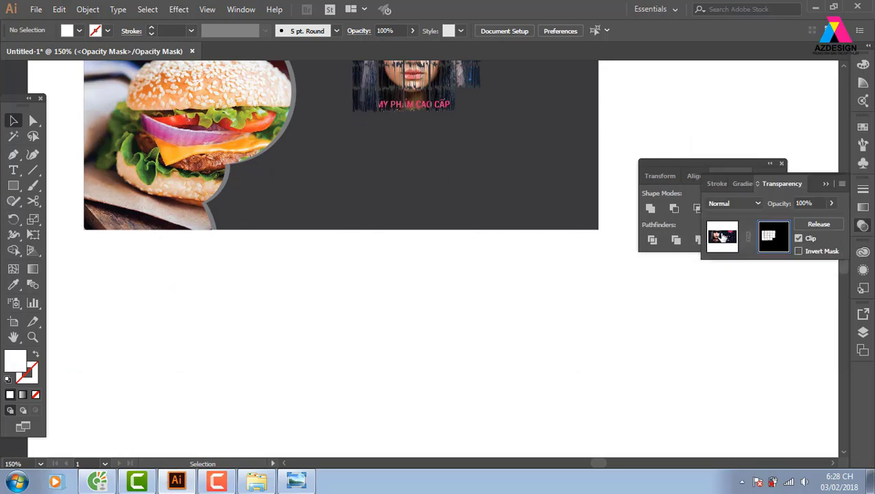
{"action": "left_click", "coordinate": [723, 236]}
{"action": "left_click_drag", "start_coordinate": [355, 271], "coordinate": [353, 449]}
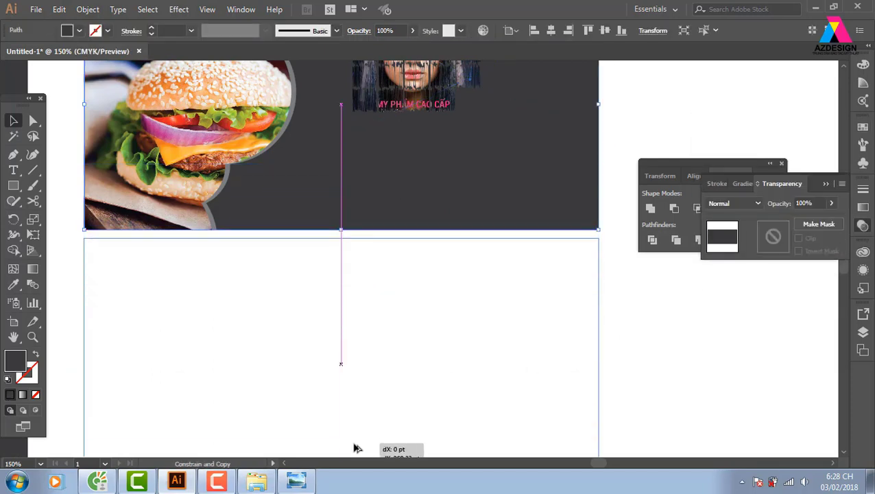
{"action": "left_click_drag", "start_coordinate": [329, 350], "coordinate": [340, 250]}
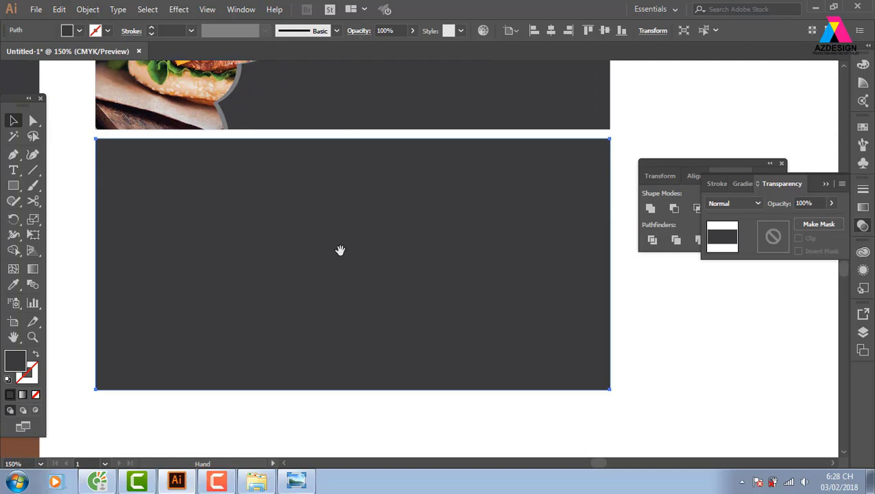
{"action": "left_click", "coordinate": [13, 185]}
Draw a test polygon on the copied banner, adjusting its sides, then delete it
{"action": "left_click", "coordinate": [70, 234]}
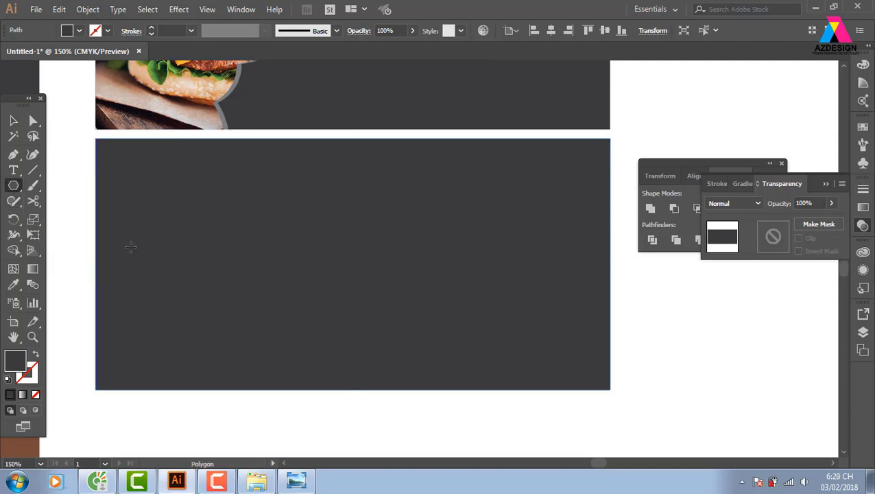
{"action": "mouse_move", "coordinate": [345, 204]}
{"action": "left_mouse_down"}
{"action": "mouse_move", "coordinate": [371, 247]}
{"action": "mouse_move", "coordinate": [463, 279]}
{"action": "mouse_move", "coordinate": [371, 279]}
{"action": "mouse_move", "coordinate": [449, 289]}
{"action": "mouse_move", "coordinate": [342, 284]}
{"action": "mouse_move", "coordinate": [541, 291]}
{"action": "mouse_move", "coordinate": [480, 288]}
{"action": "mouse_move", "coordinate": [511, 310]}
{"action": "mouse_move", "coordinate": [416, 279]}
{"action": "mouse_move", "coordinate": [369, 277]}
{"action": "mouse_move", "coordinate": [404, 283]}
{"action": "mouse_move", "coordinate": [386, 293]}
{"action": "left_mouse_up"}
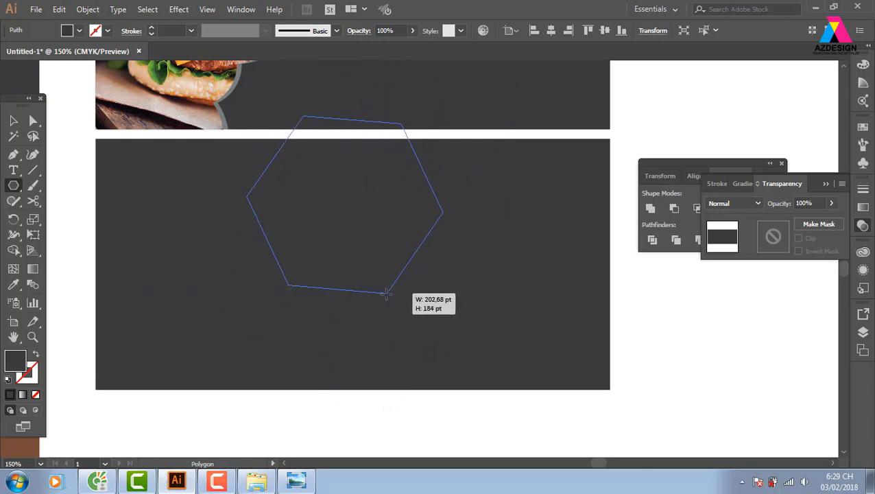
{"action": "key", "text": "Up"}
{"action": "key", "text": "Up"}
{"action": "key", "text": "Up"}
{"action": "key", "text": "Up"}
{"action": "key", "text": "Up"}
{"action": "key", "text": "Up"}
{"action": "key", "text": "Up"}
{"action": "key", "text": "Up"}
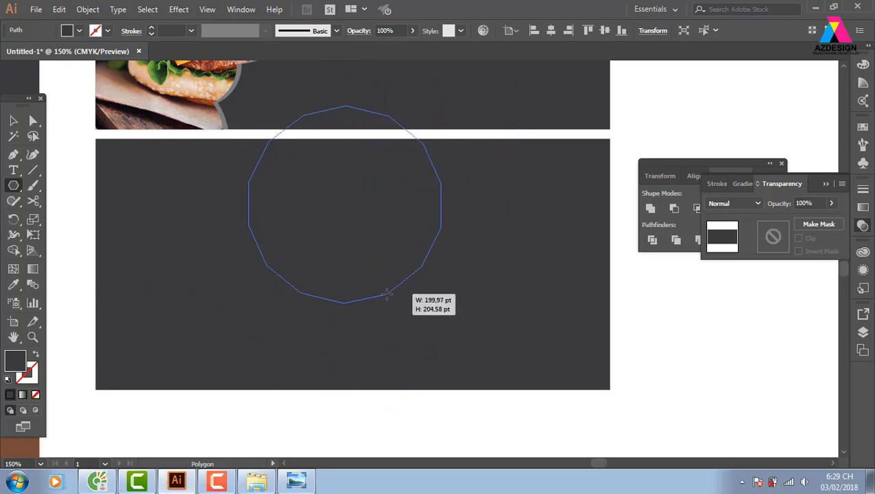
{"action": "key", "text": "Down"}
{"action": "key", "text": "Down"}
{"action": "key", "text": "Down"}
{"action": "key", "text": "Down"}
{"action": "key", "text": "Down"}
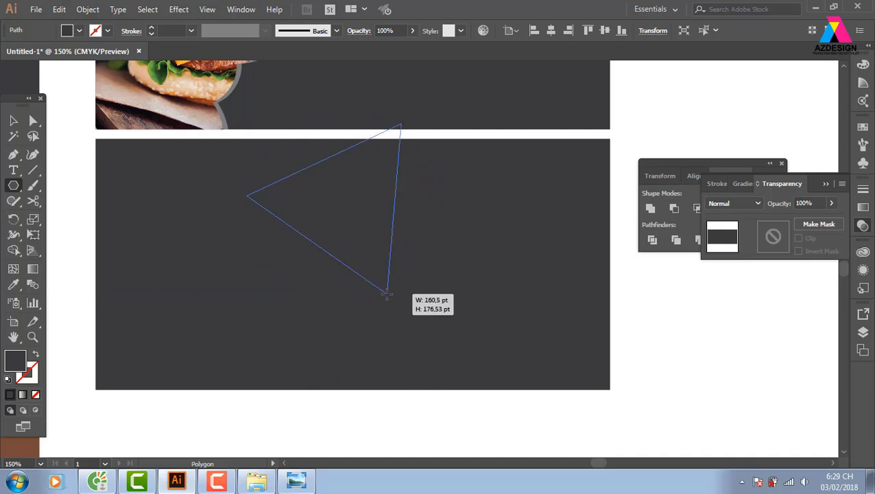
{"action": "key", "text": "Up"}
{"action": "key", "text": "Up"}
{"action": "key", "text": "Up"}
{"action": "key", "text": "Up"}
{"action": "left_click_drag", "start_coordinate": [386, 293], "coordinate": [386, 291]}
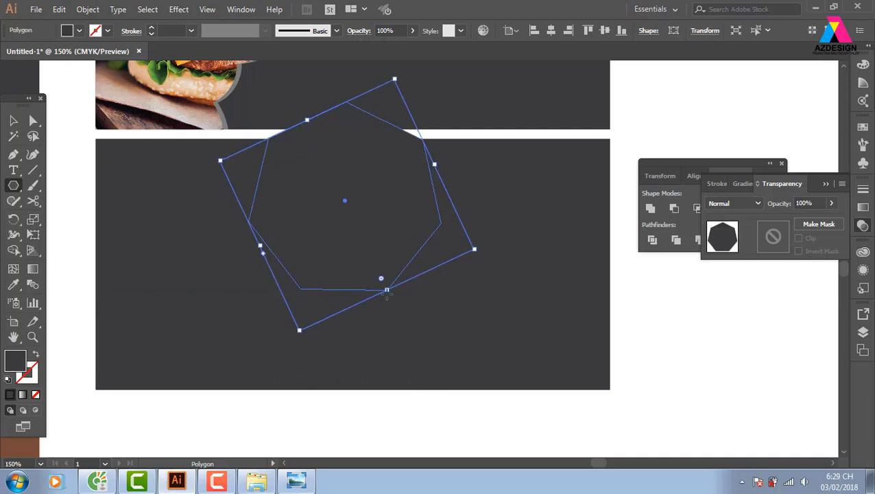
{"action": "key", "text": "Delete"}
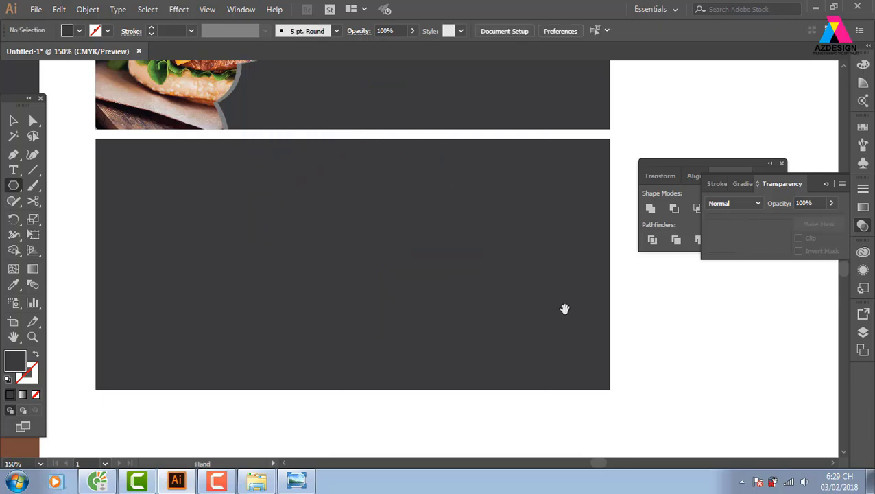
Draw a near-circular many-sided polygon about 316 pt wide at the banner's right end
{"action": "left_click_drag", "start_coordinate": [564, 306], "coordinate": [269, 301]}
{"action": "mouse_move", "coordinate": [400, 260]}
{"action": "left_mouse_down"}
{"action": "mouse_move", "coordinate": [580, 345]}
{"action": "mouse_move", "coordinate": [505, 295]}
{"action": "left_mouse_up"}
{"action": "key", "text": "Up"}
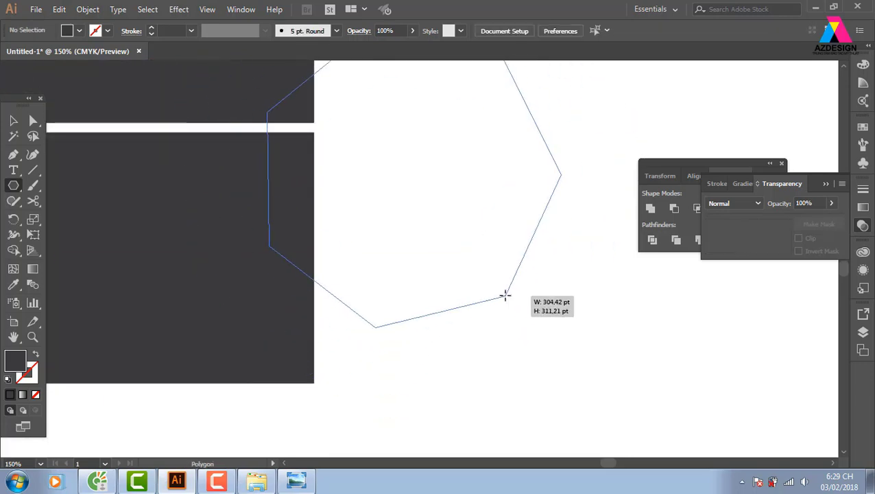
{"action": "key", "text": "Up"}
{"action": "key", "text": "Up"}
{"action": "key", "text": "Up"}
{"action": "key", "text": "Up"}
{"action": "key", "text": "Up"}
{"action": "key", "text": "Up"}
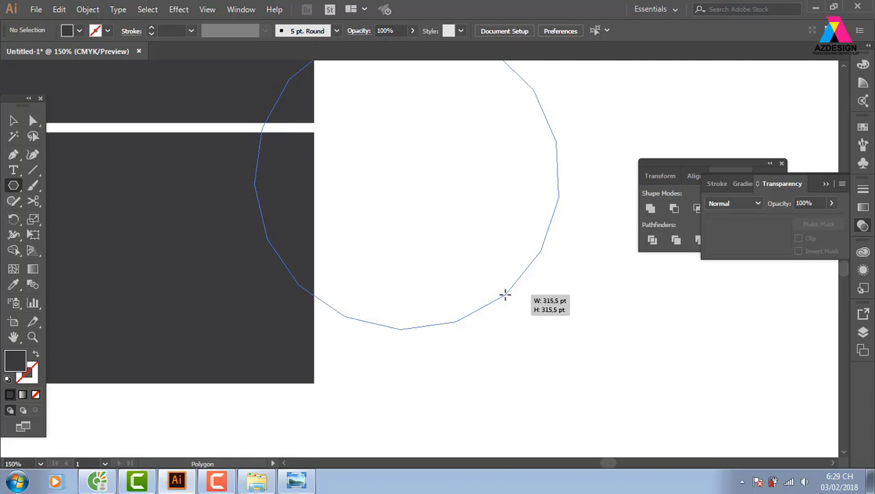
{"action": "key", "text": "Up"}
{"action": "key", "text": "Up"}
{"action": "key", "text": "Up"}
{"action": "key", "text": "Up"}
{"action": "key", "text": "Up"}
{"action": "key", "text": "Up"}
{"action": "key", "text": "Up"}
{"action": "key", "text": "Up"}
{"action": "key", "text": "Up"}
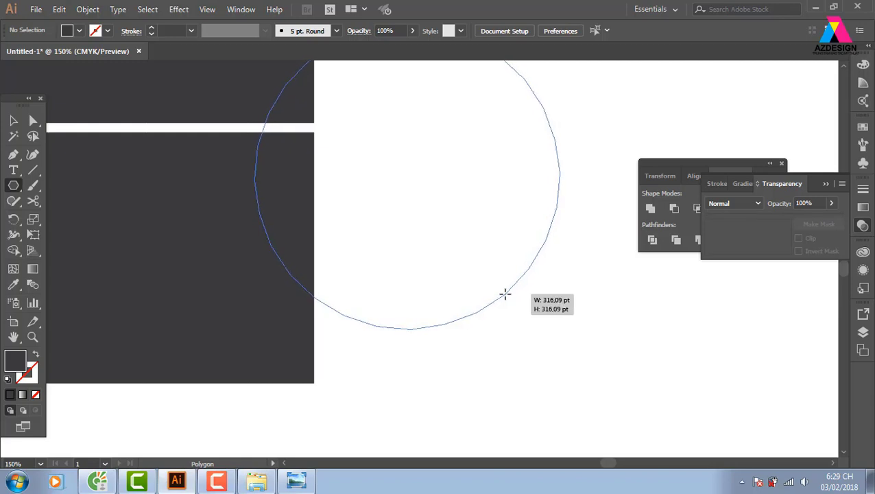
{"action": "key", "text": "Up"}
{"action": "key", "text": "Up"}
{"action": "key", "text": "Up"}
{"action": "key", "text": "Up"}
{"action": "key", "text": "Up"}
{"action": "key", "text": "Up"}
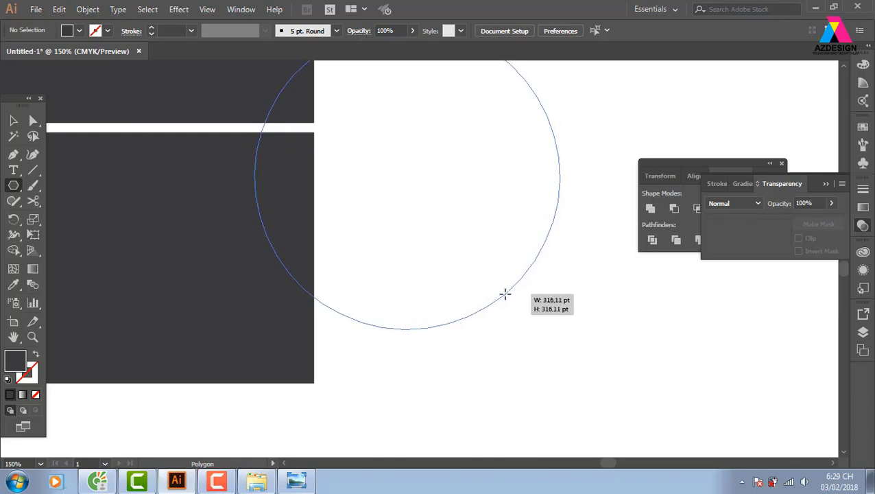
{"action": "left_click_drag", "start_coordinate": [505, 293], "coordinate": [504, 294]}
{"action": "left_click", "coordinate": [13, 120]}
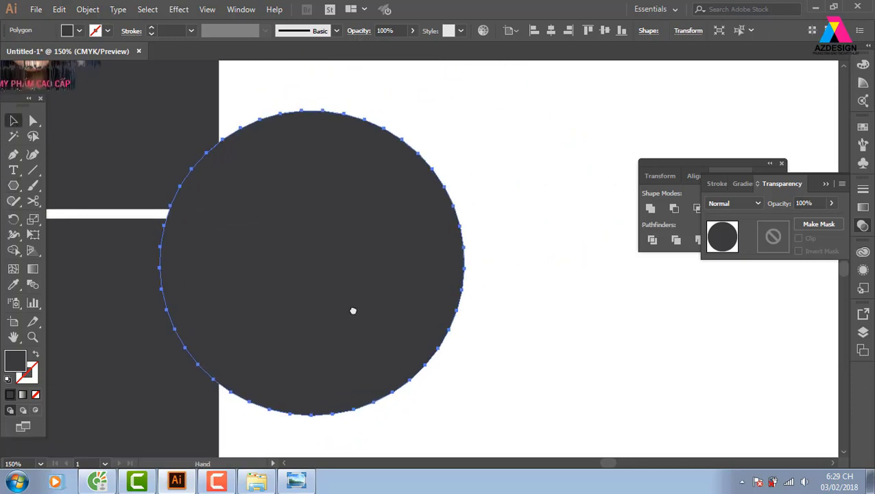
{"action": "left_click_drag", "start_coordinate": [454, 230], "coordinate": [358, 318]}
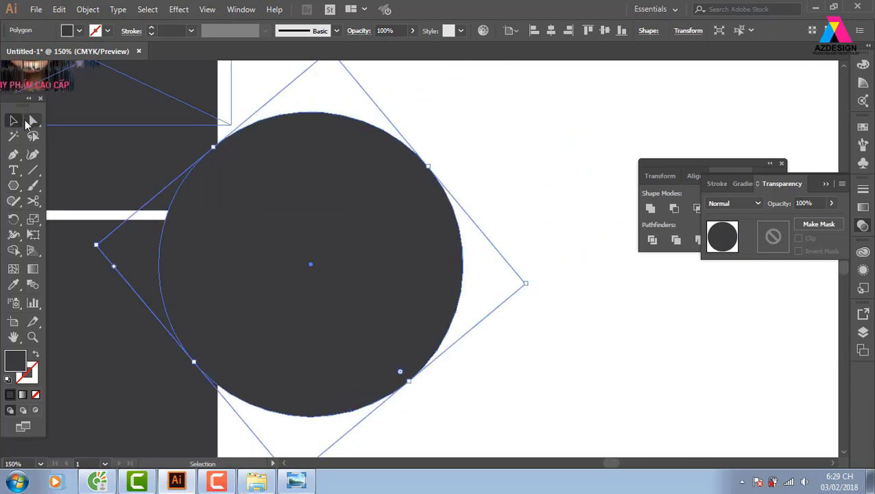
Apply a slight 5% Pucker & Bloat bloat to give the circle a scalloped edge
{"action": "left_click", "coordinate": [33, 120]}
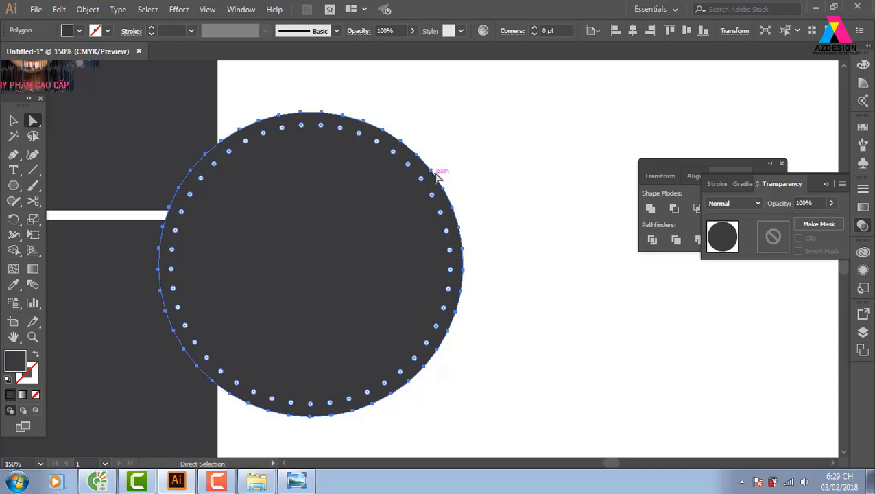
{"action": "left_click", "coordinate": [179, 10]}
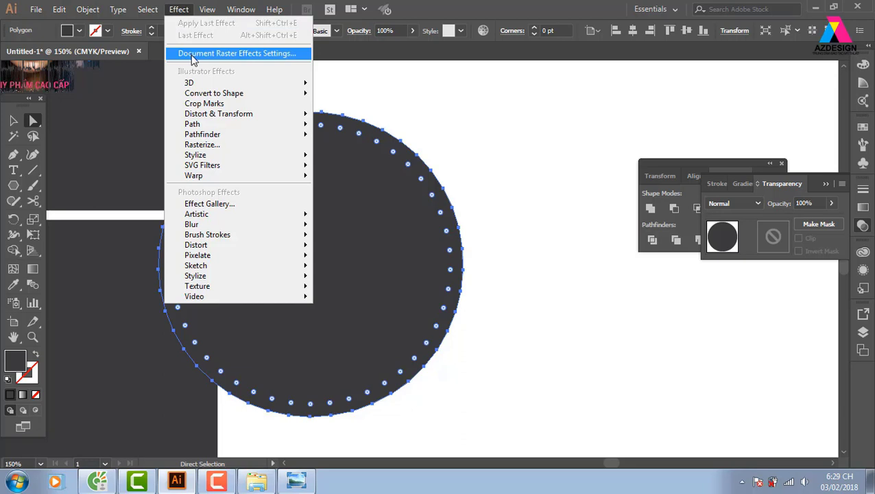
{"action": "mouse_move", "coordinate": [218, 114]}
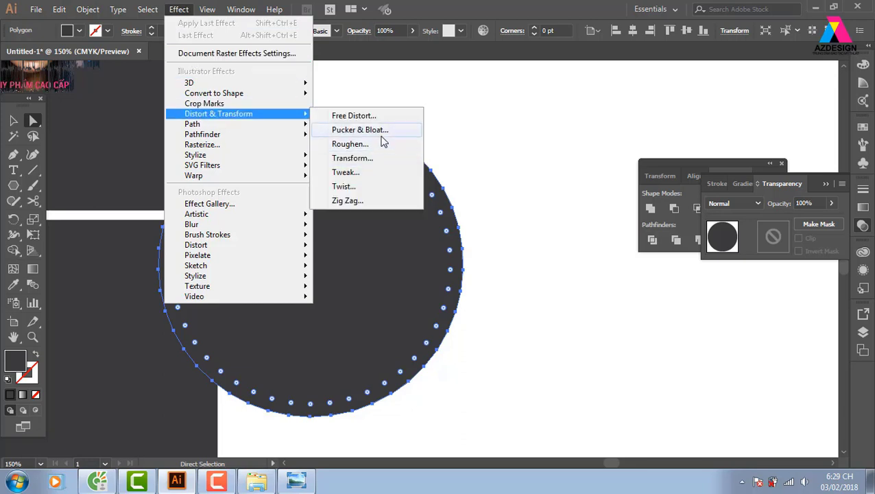
{"action": "left_click", "coordinate": [370, 130]}
{"action": "left_click", "coordinate": [538, 150]}
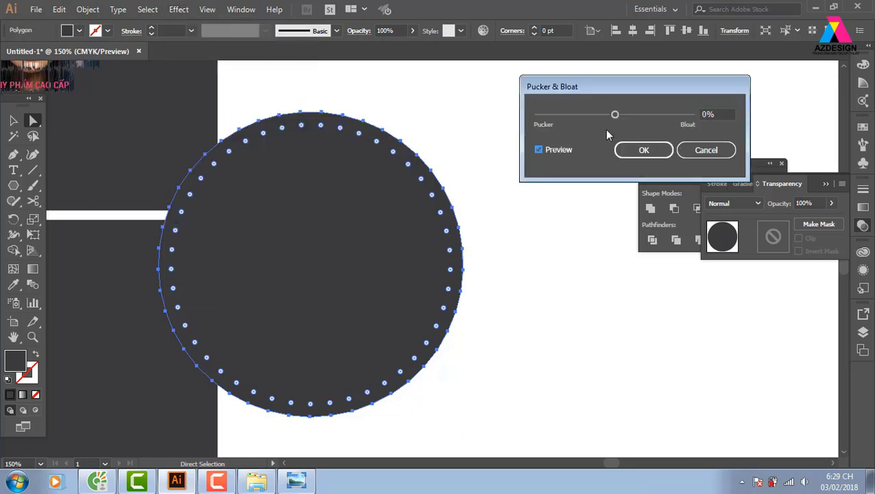
{"action": "left_click_drag", "start_coordinate": [615, 115], "coordinate": [618, 116]}
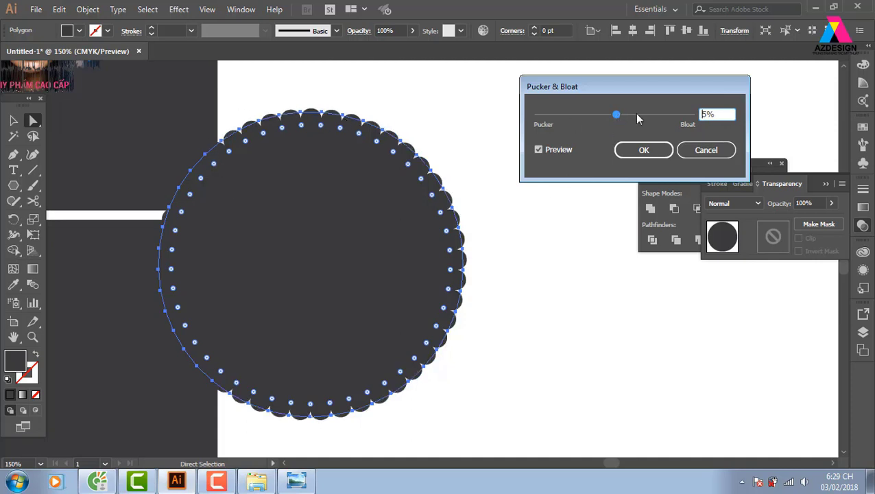
{"action": "left_click_drag", "start_coordinate": [619, 118], "coordinate": [620, 119]}
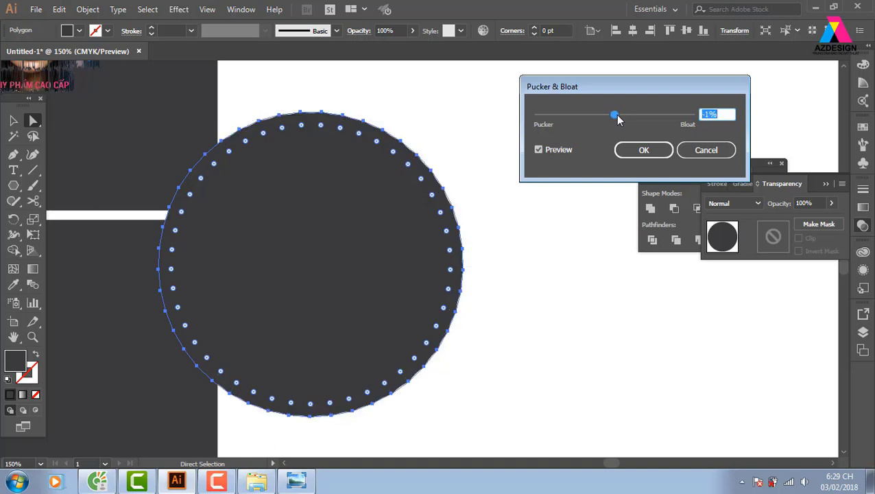
{"action": "left_click_drag", "start_coordinate": [617, 117], "coordinate": [620, 118]}
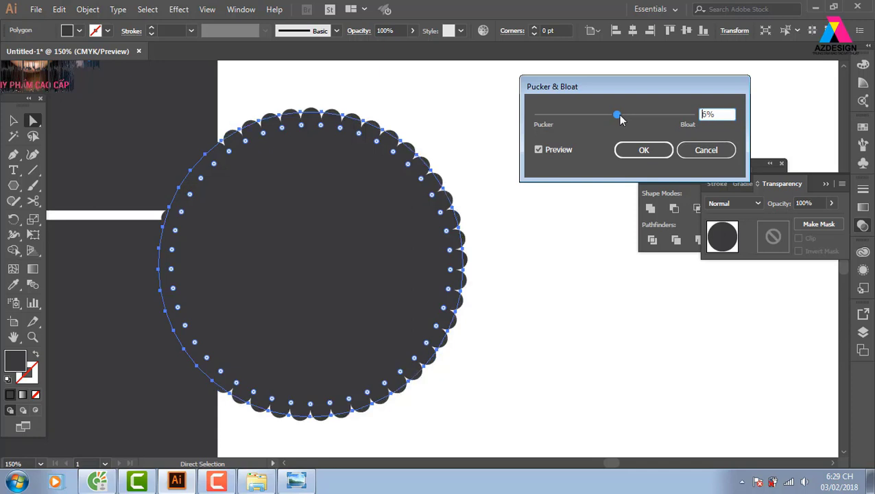
{"action": "left_click", "coordinate": [642, 151]}
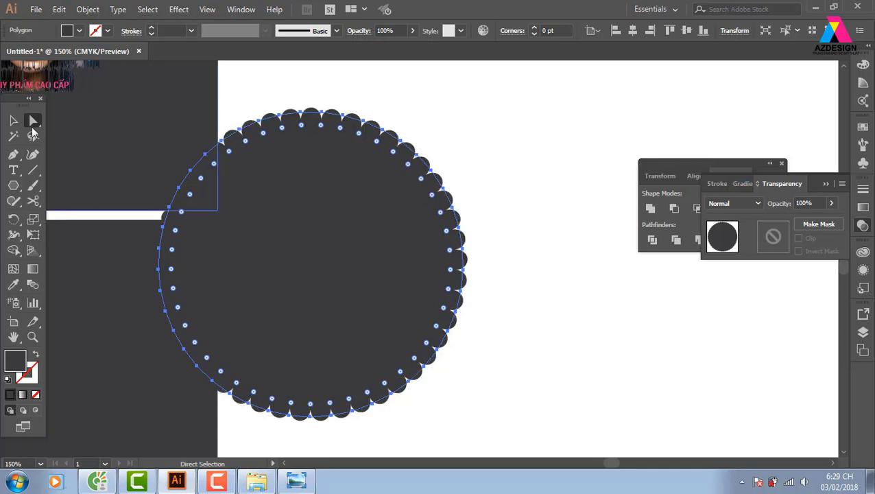
Deselect, then move the scalloped circle slightly to the right
{"action": "key", "text": "v"}
{"action": "key", "text": "ctrl+shift+a"}
{"action": "left_click_drag", "start_coordinate": [425, 227], "coordinate": [504, 234]}
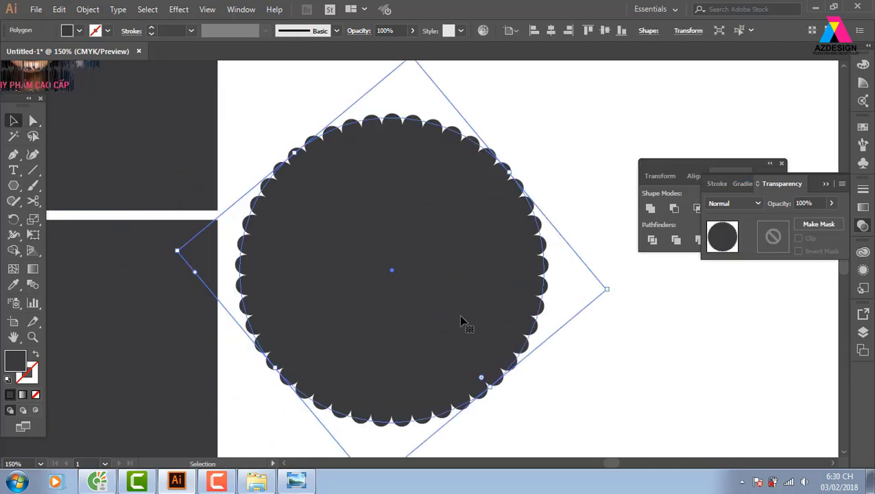
Fill the scalloped circle light grey and flatten its transparency into a real outline
{"action": "left_click", "coordinate": [865, 129]}
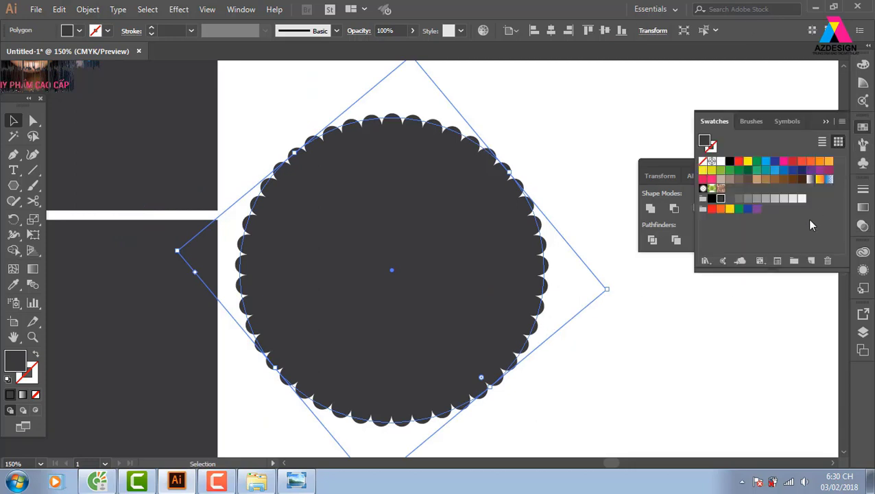
{"action": "left_click", "coordinate": [793, 198]}
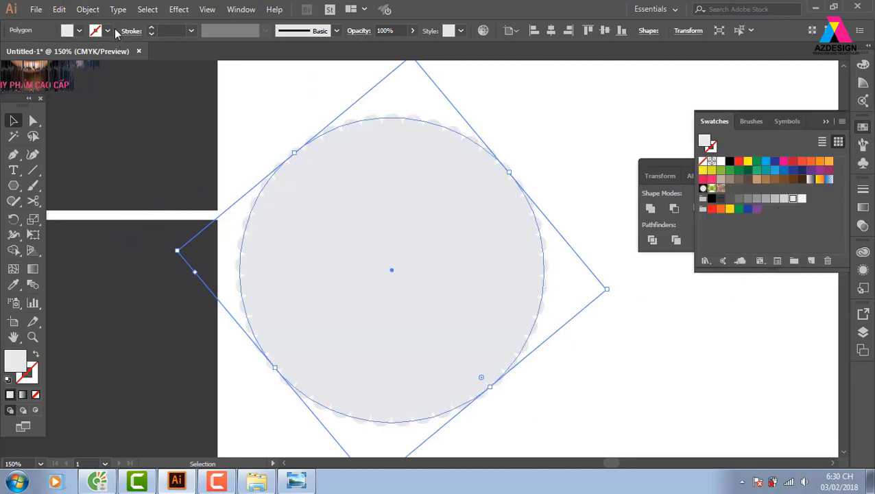
{"action": "left_click", "coordinate": [87, 9]}
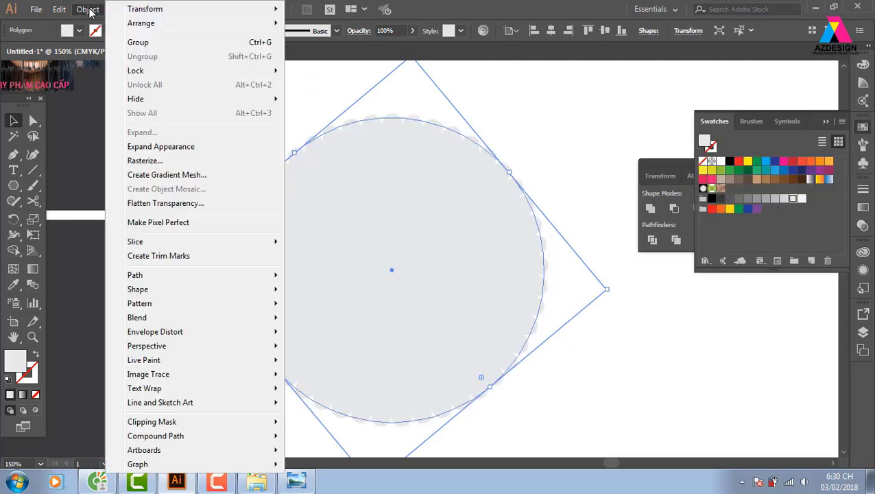
{"action": "left_click", "coordinate": [167, 204]}
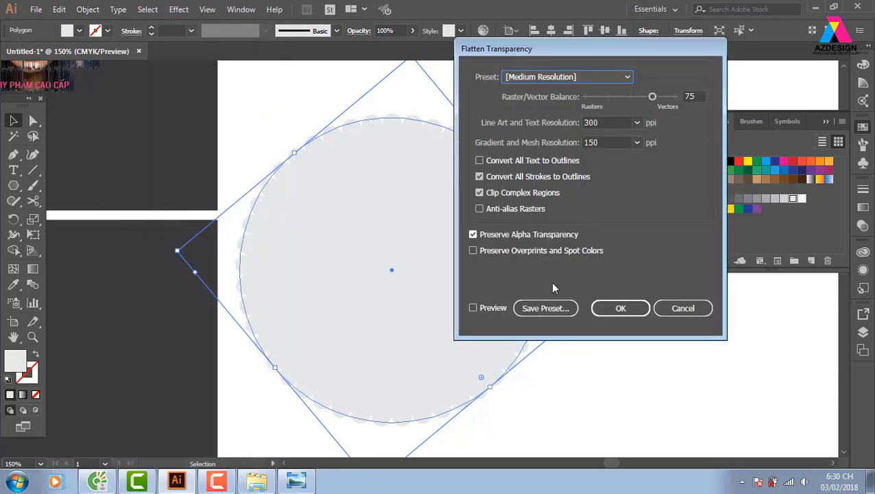
{"action": "left_click", "coordinate": [622, 308]}
Place the scalloped circle over the second banner's left edge and Shape Builder away the outside part
{"action": "key", "text": "a"}
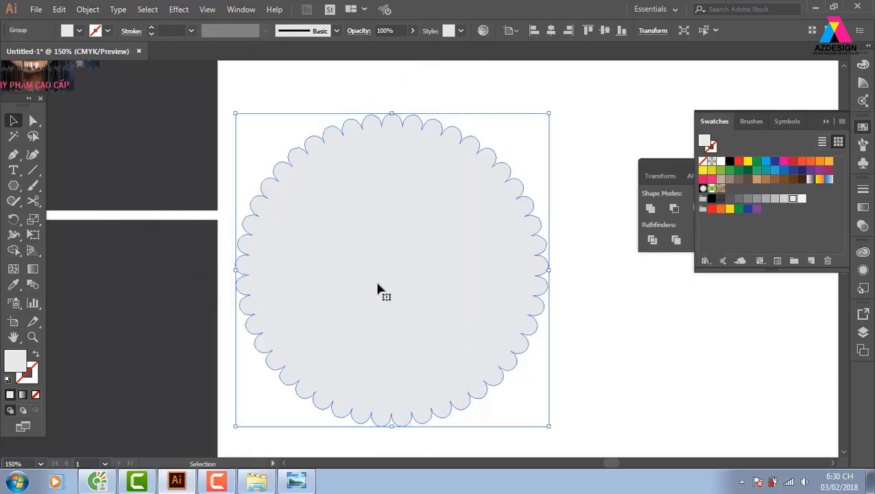
{"action": "key", "text": "ctrl+minus"}
{"action": "key", "text": "ctrl+minus"}
{"action": "left_click_drag", "start_coordinate": [392, 333], "coordinate": [462, 305]}
{"action": "mouse_move", "coordinate": [513, 241]}
{"action": "left_mouse_down"}
{"action": "mouse_move", "coordinate": [214, 277]}
{"action": "mouse_move", "coordinate": [213, 270]}
{"action": "left_mouse_up"}
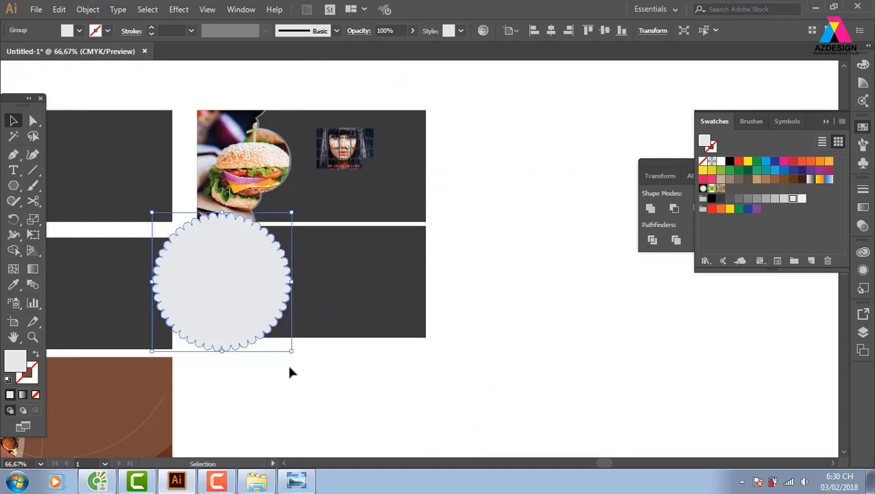
{"action": "left_click", "coordinate": [346, 292], "text": "shift"}
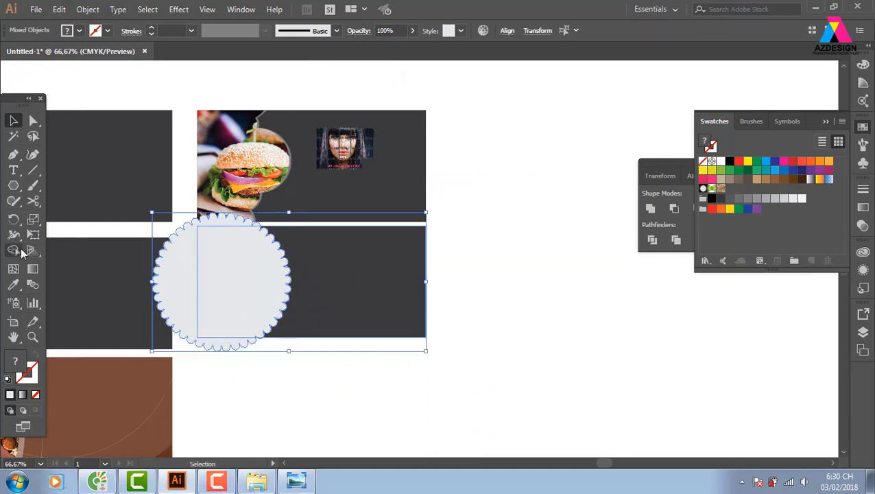
{"action": "left_click", "coordinate": [15, 250]}
{"action": "left_click", "coordinate": [183, 307], "text": "alt"}
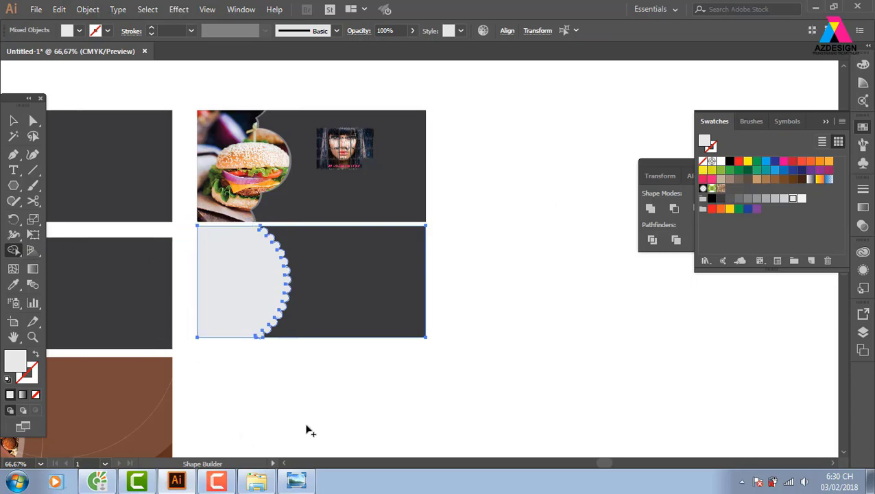
Fill the remaining scalloped half-circle green and zoom in on it
{"action": "left_click", "coordinate": [13, 120]}
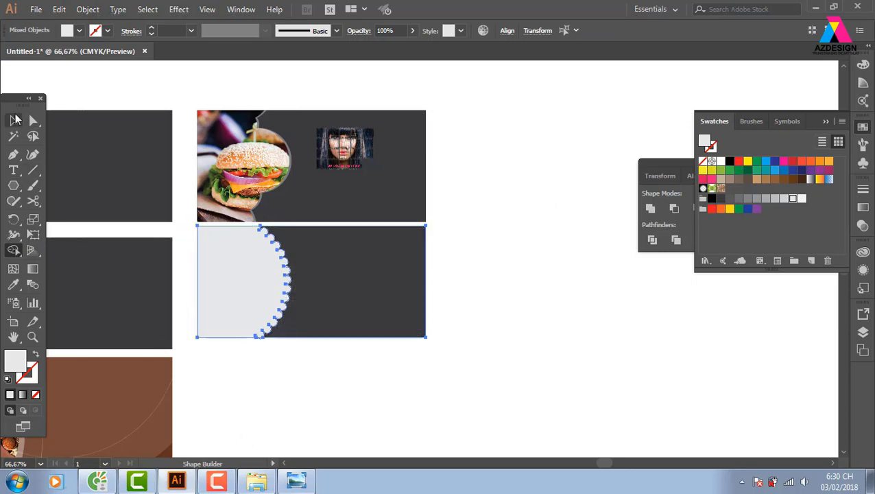
{"action": "left_click", "coordinate": [514, 226]}
{"action": "left_click", "coordinate": [278, 302]}
{"action": "left_click", "coordinate": [723, 172]}
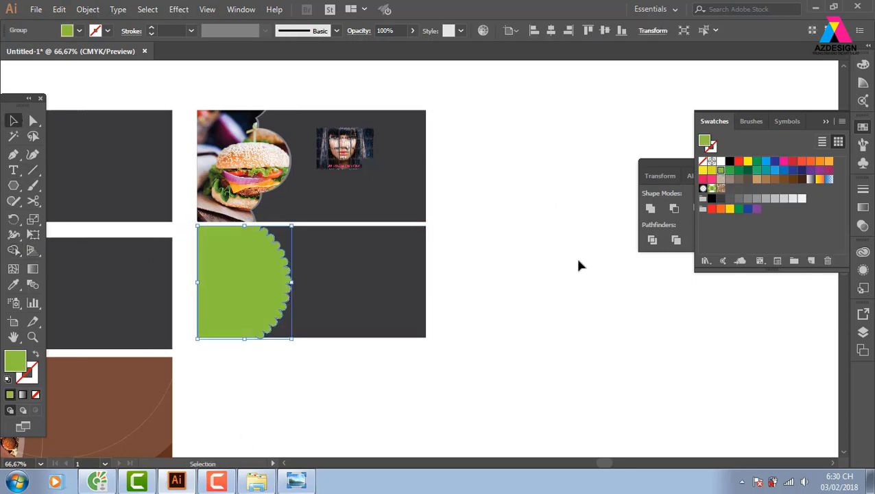
{"action": "left_click", "coordinate": [578, 263]}
{"action": "key", "text": "z"}
{"action": "left_click_drag", "start_coordinate": [157, 185], "coordinate": [573, 379]}
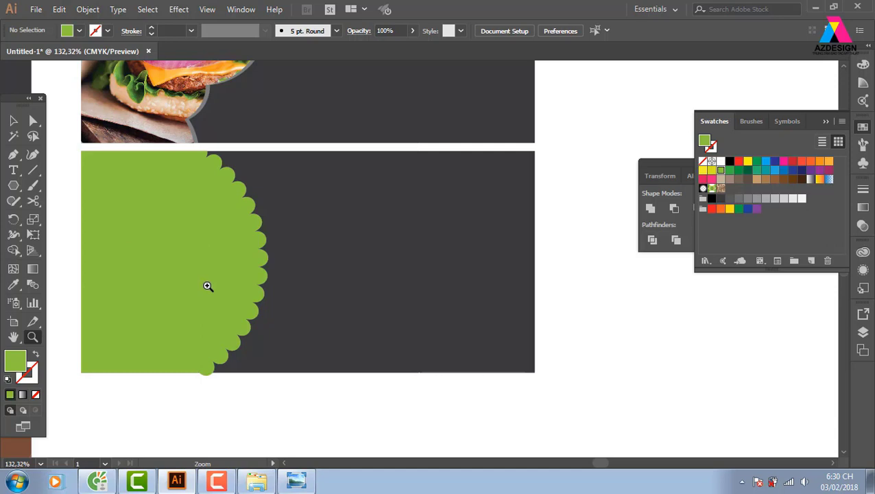
Duplicate the dark banner downward below the green-edged one
{"action": "key", "text": "ctrl+minus"}
{"action": "key", "text": "ctrl+minus"}
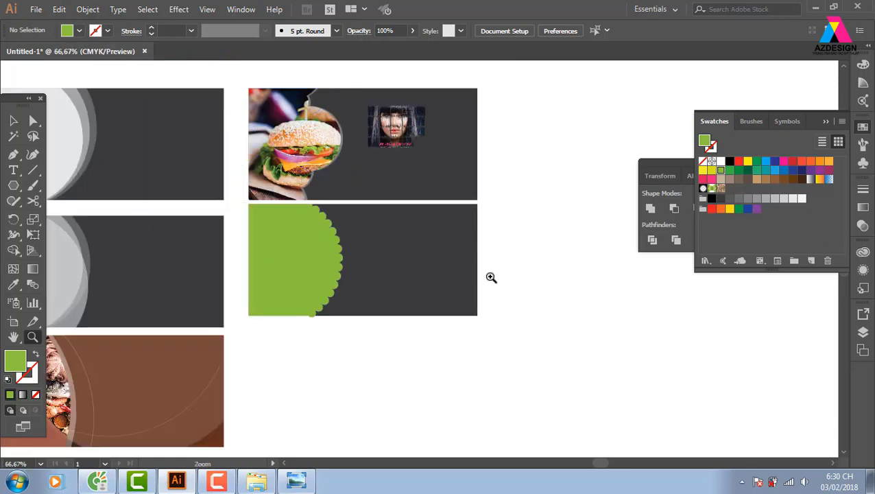
{"action": "left_click", "coordinate": [13, 120]}
{"action": "scroll", "coordinate": [479, 249], "scroll_direction": "down", "scroll_amount": 2}
{"action": "mouse_move", "coordinate": [416, 183]}
{"action": "left_mouse_down"}
{"action": "mouse_move", "coordinate": [416, 300]}
{"action": "mouse_move", "coordinate": [412, 287]}
{"action": "left_mouse_up"}
Draw a dark six-sided hexagon in the empty space, redrawing it after a pentagon attempt
{"action": "key", "text": "l"}
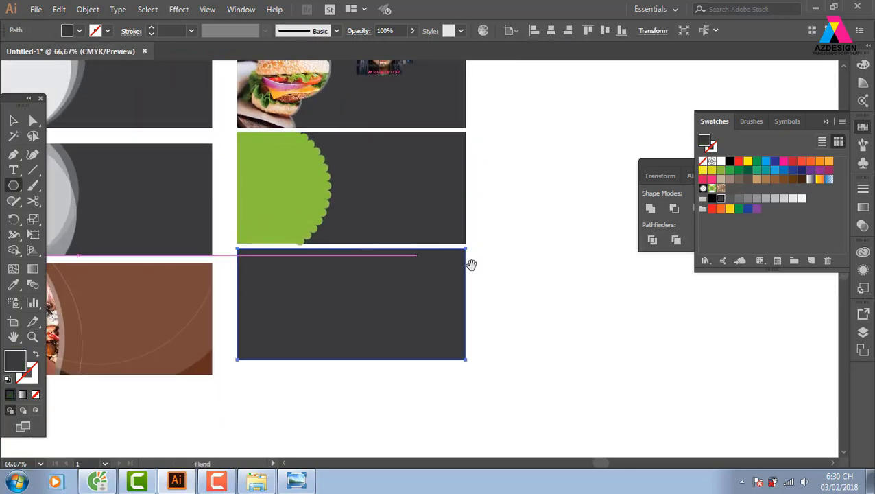
{"action": "left_click_drag", "start_coordinate": [470, 261], "coordinate": [292, 264]}
{"action": "left_click_drag", "start_coordinate": [368, 231], "coordinate": [455, 268]}
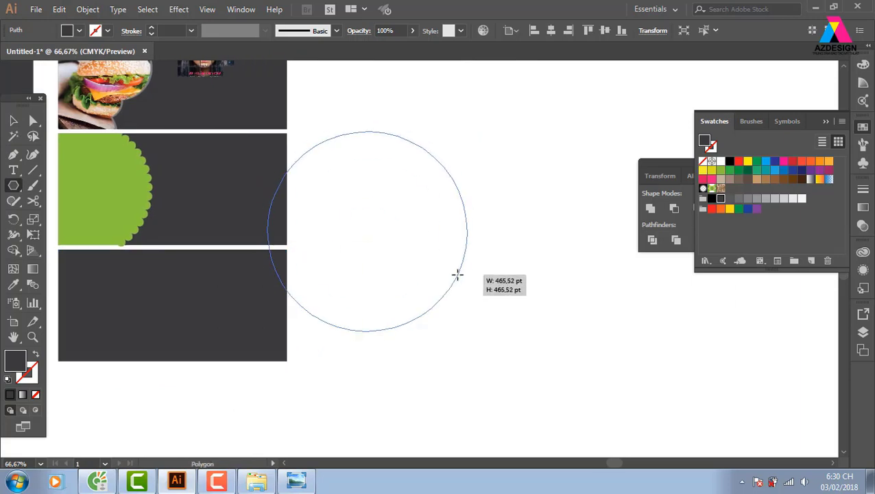
{"action": "key", "text": "Down"}
{"action": "key", "text": "Down"}
{"action": "key", "text": "Down"}
{"action": "key", "text": "Up"}
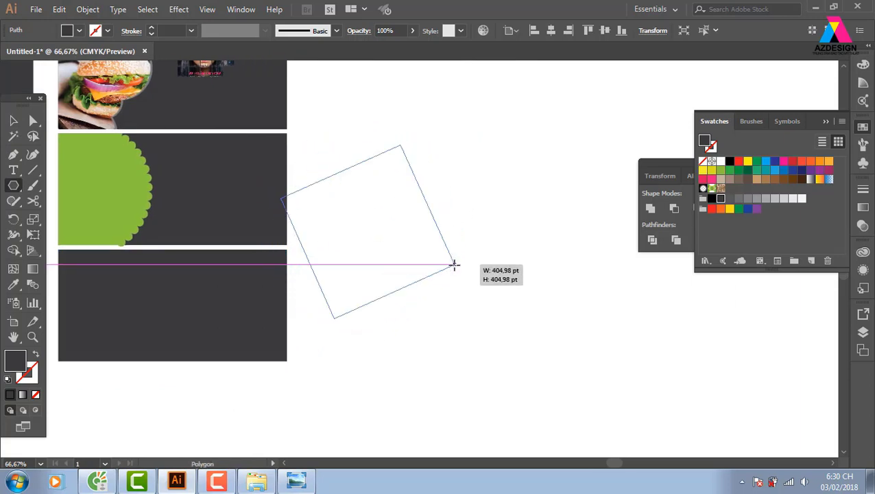
{"action": "key", "text": "Up"}
{"action": "left_click_drag", "start_coordinate": [455, 268], "coordinate": [489, 273]}
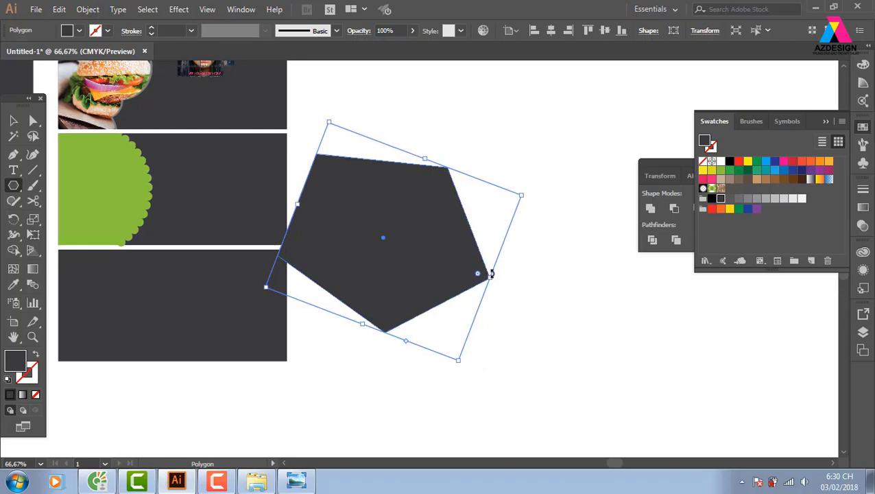
{"action": "key", "text": "Delete"}
{"action": "mouse_move", "coordinate": [444, 207]}
{"action": "left_mouse_down"}
{"action": "mouse_move", "coordinate": [504, 267]}
{"action": "mouse_move", "coordinate": [529, 277]}
{"action": "left_mouse_up"}
{"action": "key", "text": "Up"}
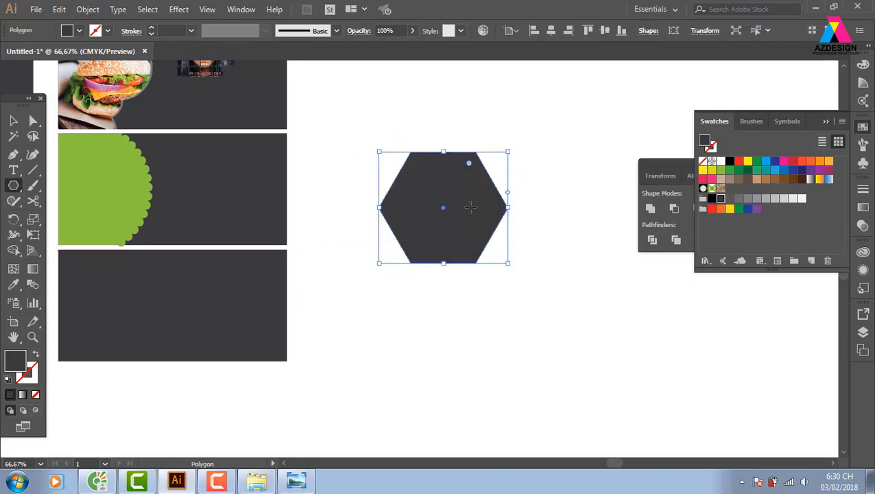
{"action": "left_click_drag", "start_coordinate": [470, 207], "coordinate": [297, 249]}
Slightly round the hexagon's top-left corner with the Direct Selection corner widget
{"action": "key", "text": "ctrl+shift+a"}
{"action": "key", "text": "z"}
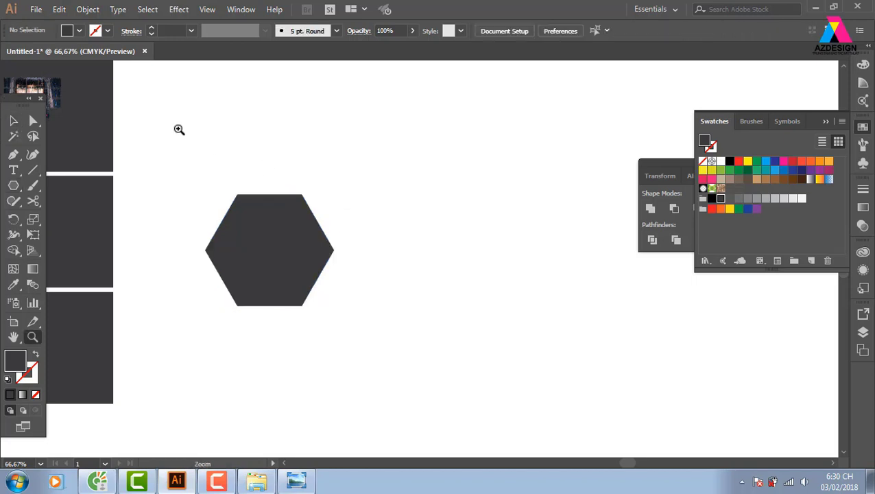
{"action": "left_click_drag", "start_coordinate": [178, 128], "coordinate": [389, 328]}
{"action": "left_click", "coordinate": [14, 122]}
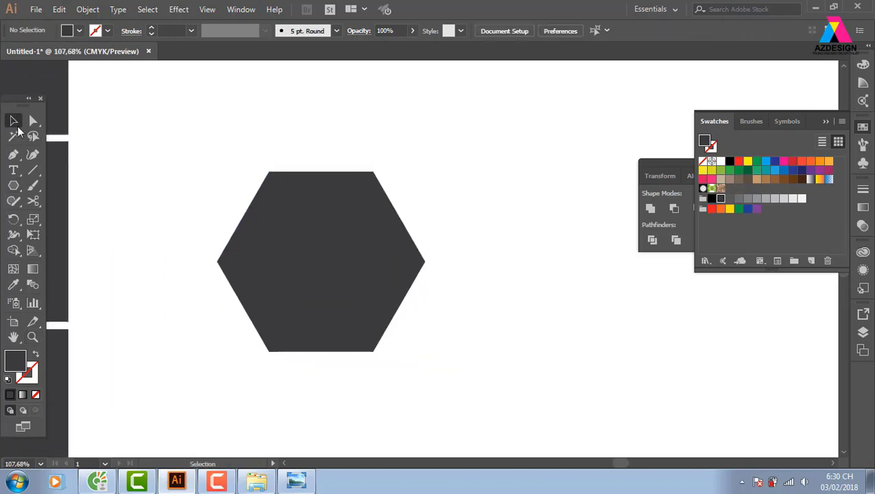
{"action": "key", "text": "a"}
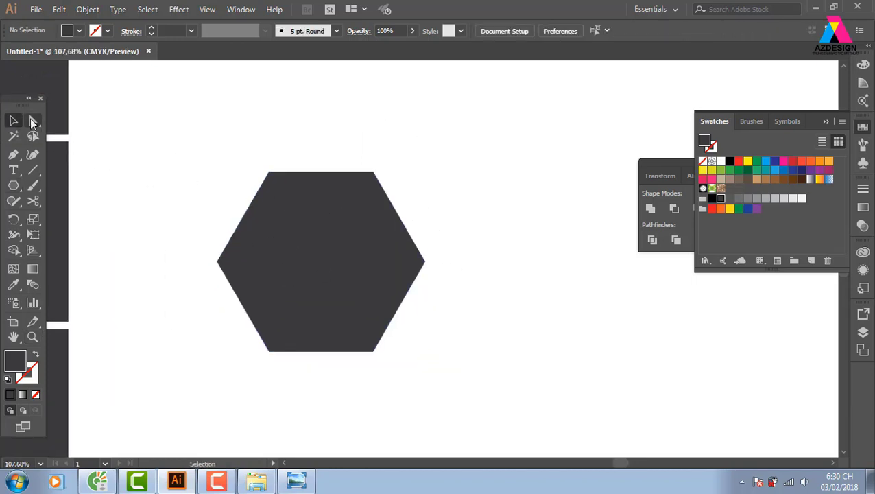
{"action": "left_click", "coordinate": [271, 174]}
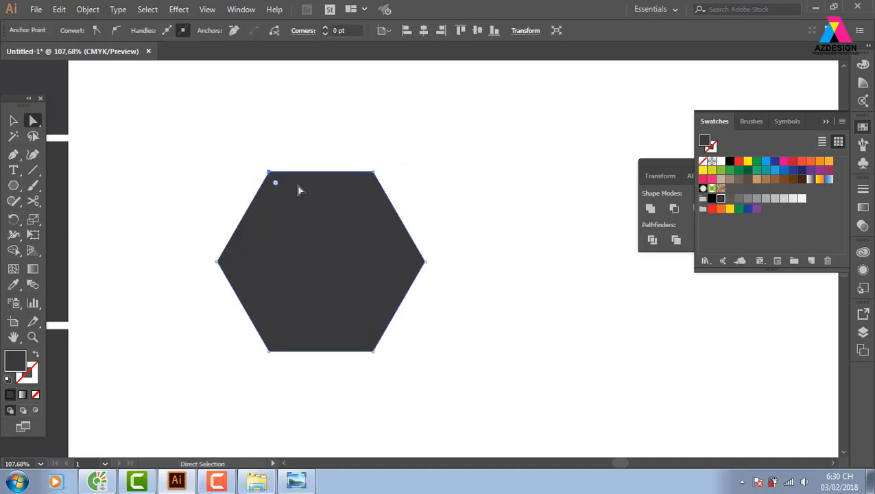
{"action": "left_click_drag", "start_coordinate": [276, 182], "coordinate": [278, 188]}
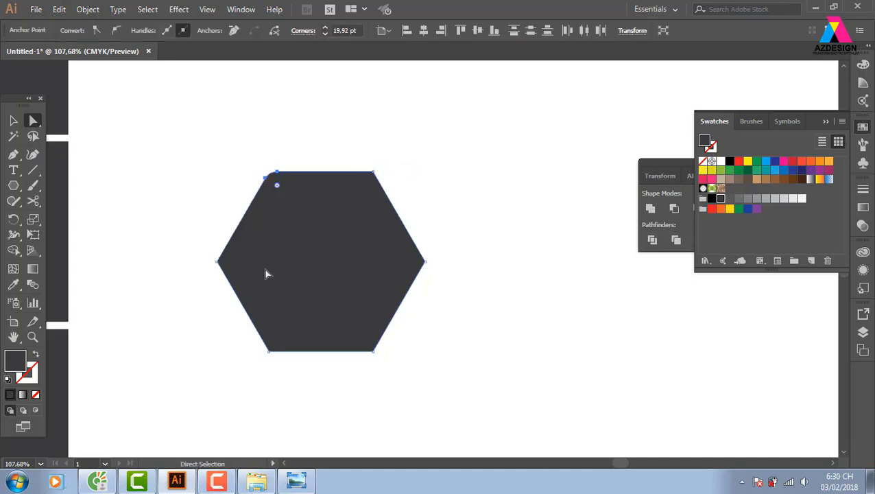
Undo the single rounded corner and round all six hexagon corners instead
{"action": "key", "text": "ctrl+z"}
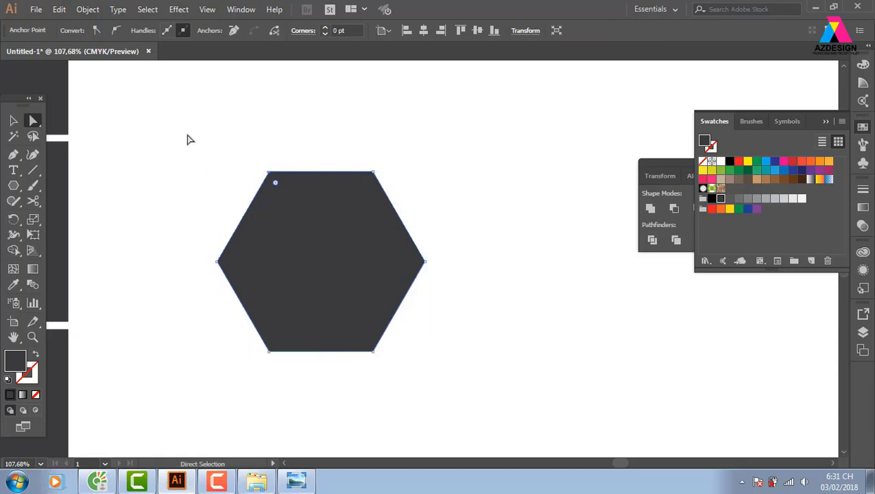
{"action": "left_click_drag", "start_coordinate": [187, 136], "coordinate": [514, 422]}
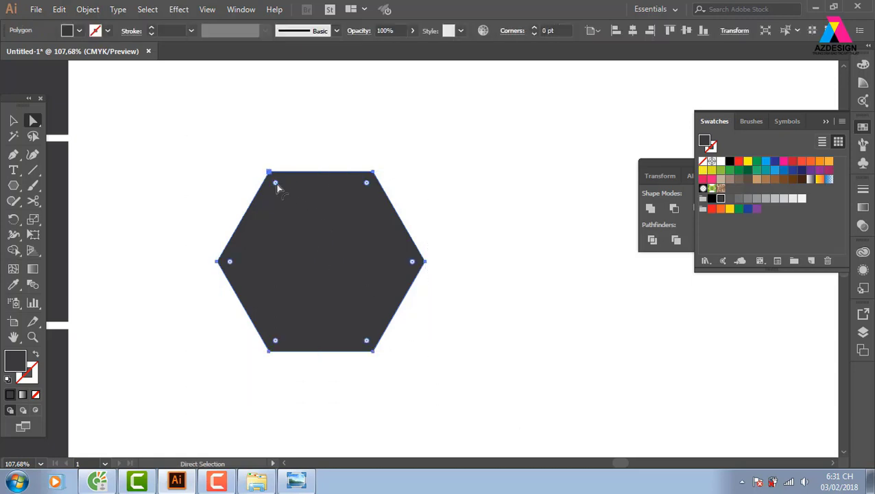
{"action": "left_click_drag", "start_coordinate": [275, 183], "coordinate": [279, 189]}
Alt-drag a copy of the rounded hexagon up beside the original
{"action": "left_click", "coordinate": [21, 121]}
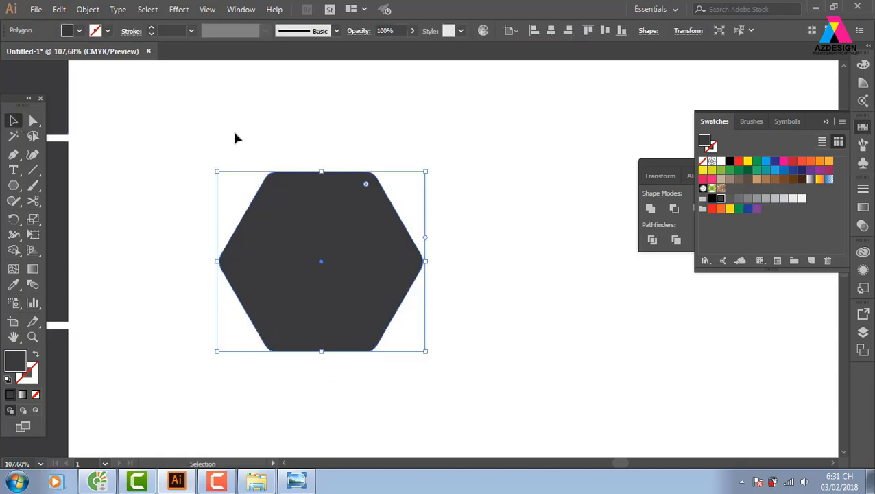
{"action": "left_click", "coordinate": [607, 275]}
{"action": "mouse_move", "coordinate": [312, 296]}
{"action": "left_mouse_down"}
{"action": "mouse_move", "coordinate": [470, 202]}
{"action": "mouse_move", "coordinate": [182, 197]}
{"action": "left_mouse_up"}
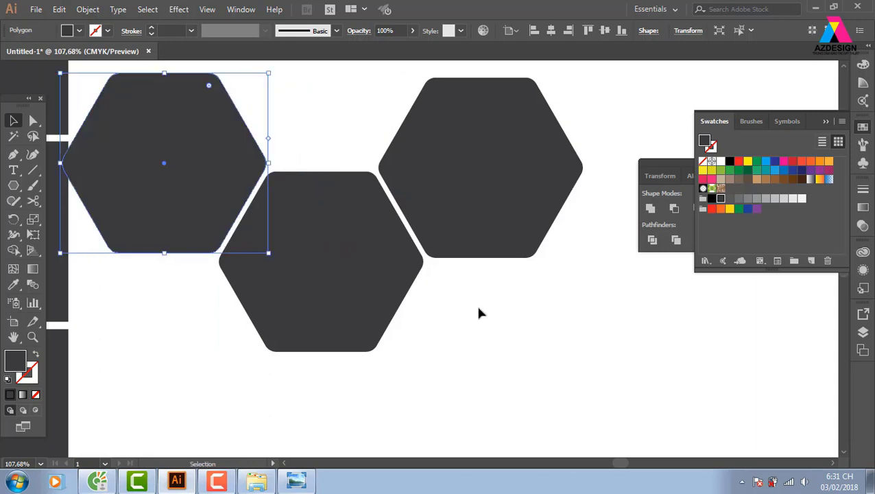
Place a hexagon copy above the middle gap and nudge it into position
{"action": "left_click", "coordinate": [478, 309]}
{"action": "scroll", "coordinate": [532, 382], "scroll_direction": "up", "scroll_amount": 3}
{"action": "left_click_drag", "start_coordinate": [365, 311], "coordinate": [367, 169]}
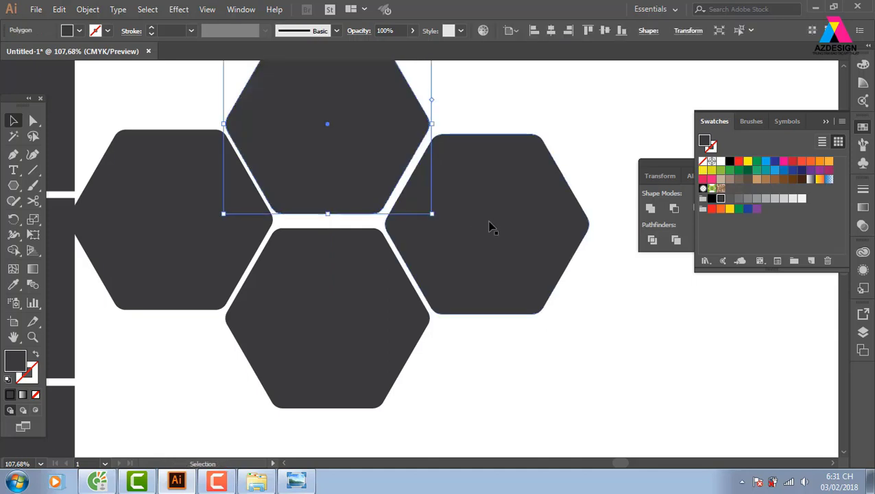
{"action": "key", "text": "Right"}
{"action": "key", "text": "Right"}
{"action": "key", "text": "Right"}
{"action": "key", "text": "Right"}
{"action": "key", "text": "Right"}
{"action": "key", "text": "Down"}
{"action": "key", "text": "Down"}
{"action": "key", "text": "Down"}
{"action": "key", "text": "Down"}
{"action": "key", "text": "Down"}
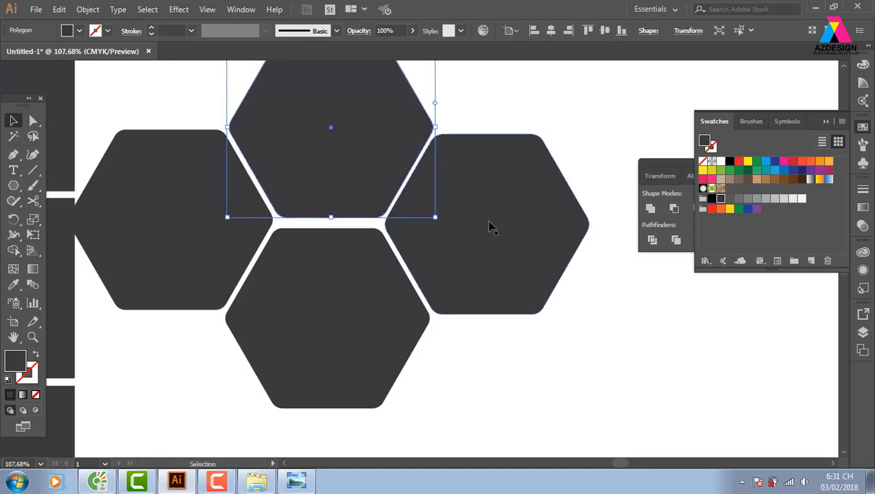
Nudge the bottom, right and left hexagons with arrow keys to even the gaps
{"action": "left_click", "coordinate": [355, 280]}
{"action": "key", "text": "Up"}
{"action": "key", "text": "Up"}
{"action": "key", "text": "Up"}
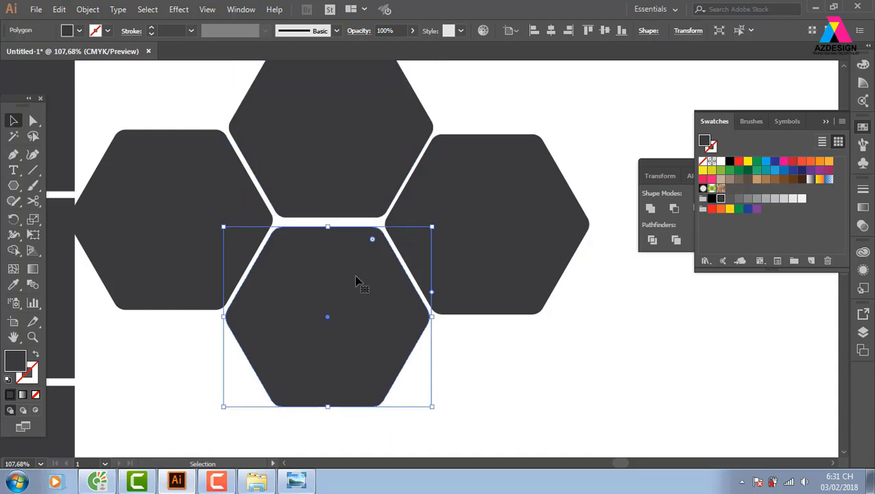
{"action": "key", "text": "Up"}
{"action": "key", "text": "Up"}
{"action": "key", "text": "Up"}
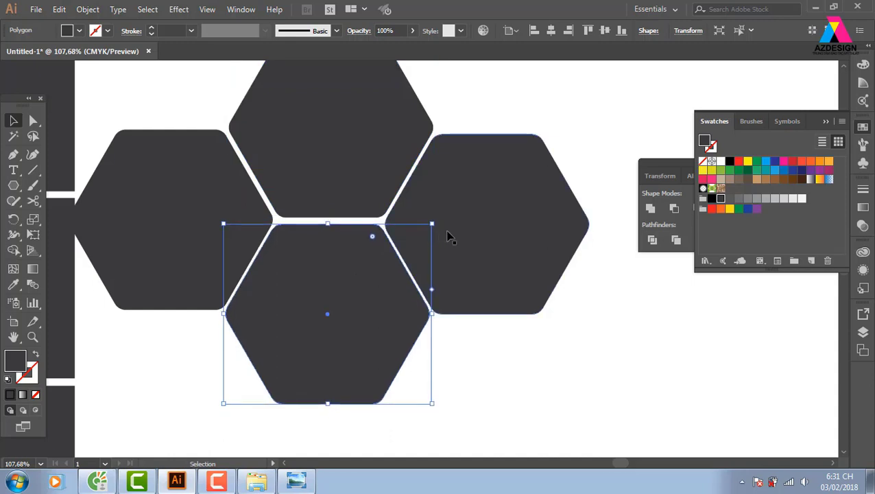
{"action": "left_click", "coordinate": [447, 235]}
{"action": "key", "text": "Right"}
{"action": "key", "text": "Right"}
{"action": "key", "text": "Right"}
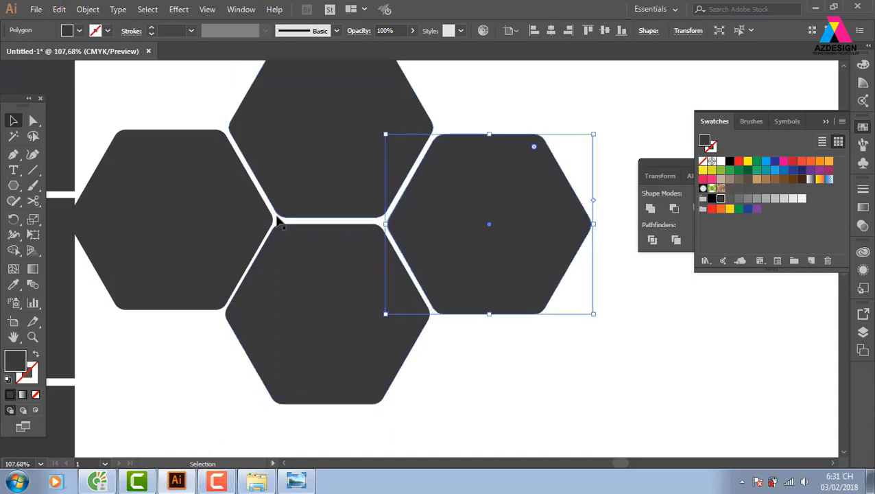
{"action": "left_click", "coordinate": [234, 214]}
{"action": "key", "text": "Left"}
{"action": "key", "text": "Left"}
{"action": "key", "text": "Left"}
{"action": "key", "text": "Up"}
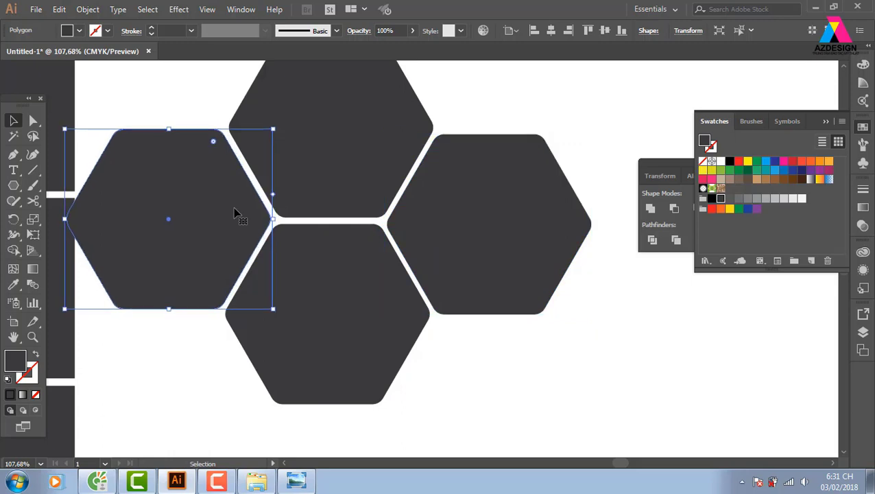
{"action": "key", "text": "Up"}
{"action": "key", "text": "Up"}
Copy the left and right hexagons straight up and nudge the top-right one into place
{"action": "scroll", "coordinate": [299, 277], "scroll_direction": "down", "scroll_amount": 2}
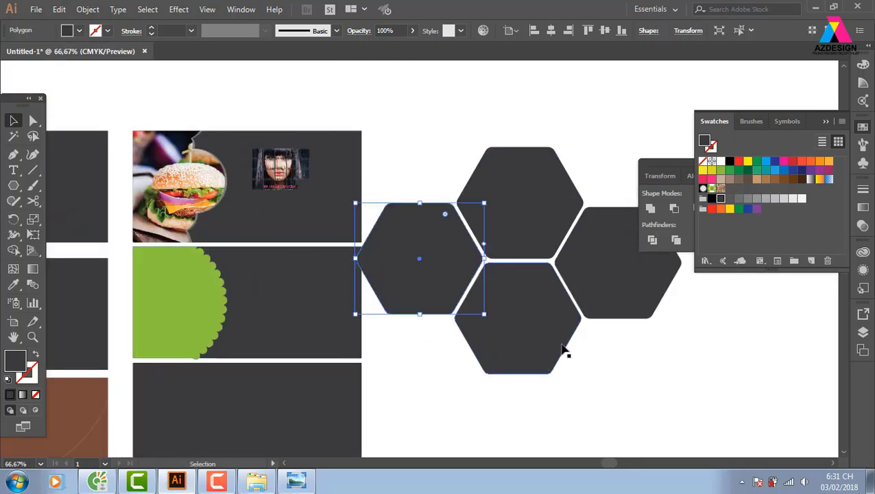
{"action": "key", "text": "ctrl+shift+a"}
{"action": "left_click", "coordinate": [503, 331]}
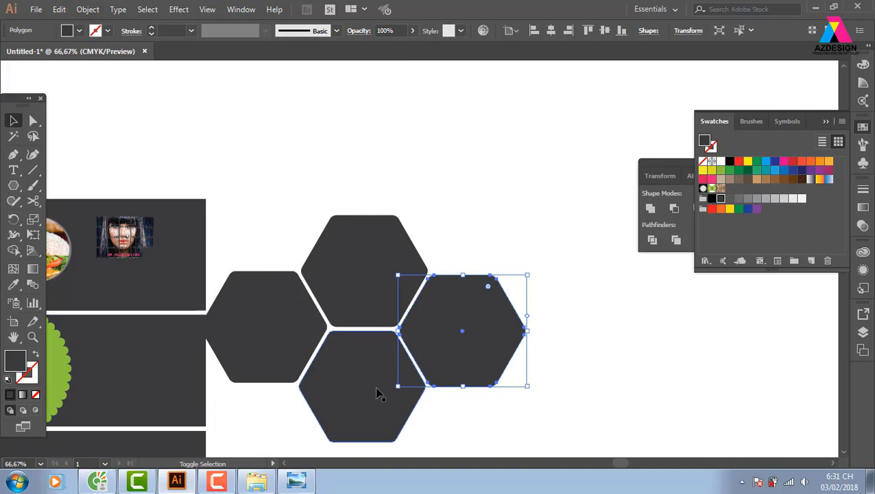
{"action": "left_click", "coordinate": [319, 346], "text": "shift"}
{"action": "left_click_drag", "start_coordinate": [475, 352], "coordinate": [471, 240]}
{"action": "left_click", "coordinate": [574, 296]}
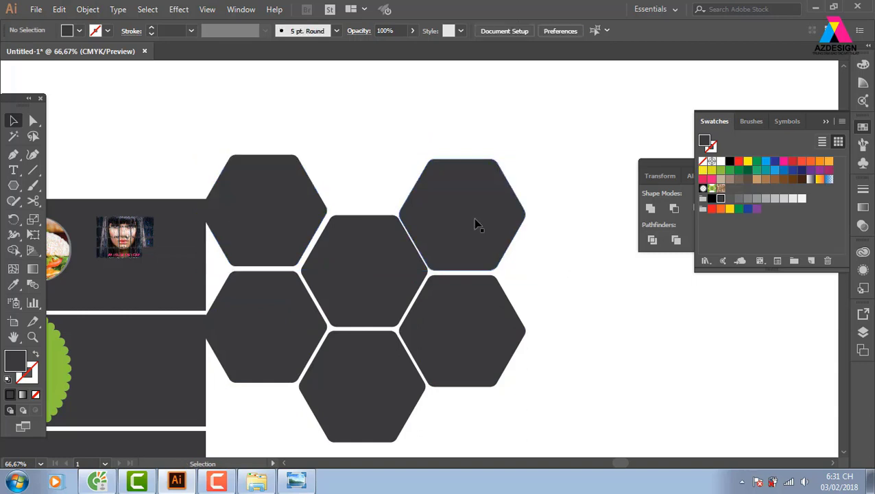
{"action": "left_click", "coordinate": [474, 224]}
{"action": "key", "text": "Right"}
{"action": "key", "text": "Right"}
{"action": "key", "text": "Right"}
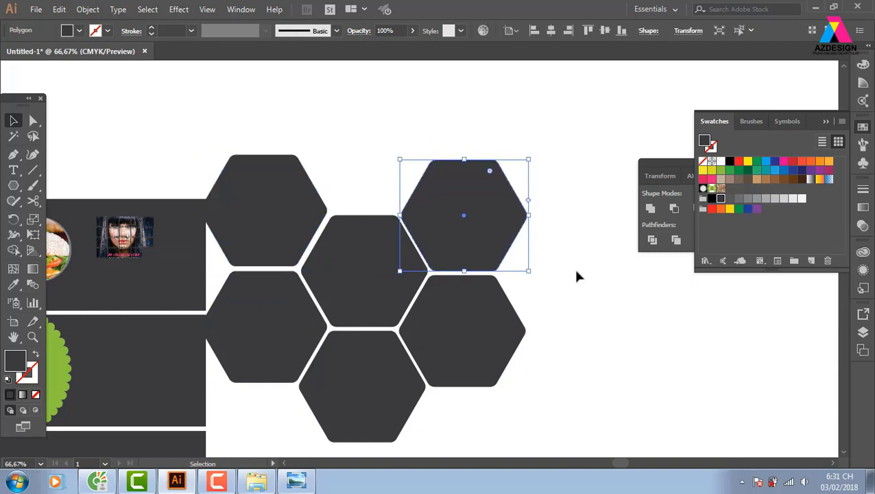
{"action": "key", "text": "Down"}
{"action": "key", "text": "Down"}
{"action": "key", "text": "Down"}
Nudge the top-left hexagon with arrow keys until its gaps match
{"action": "left_click", "coordinate": [287, 234]}
{"action": "key", "text": "Down"}
{"action": "key", "text": "Down"}
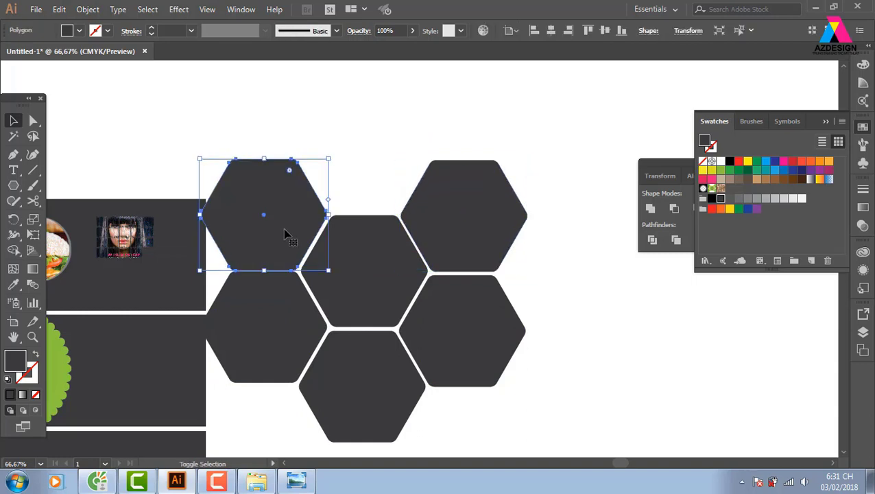
{"action": "key", "text": "Down"}
{"action": "key", "text": "Down"}
{"action": "key", "text": "Up"}
{"action": "key", "text": "Up"}
{"action": "key", "text": "Up"}
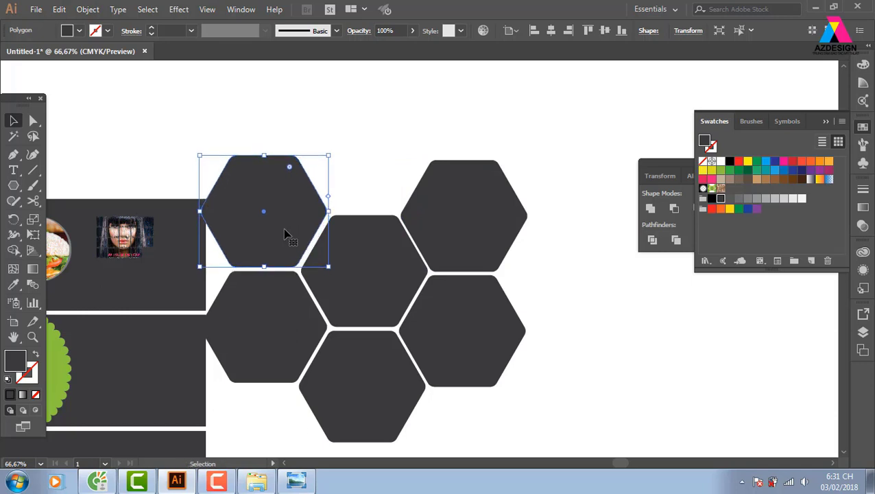
{"action": "key", "text": "Up"}
{"action": "key", "text": "Down"}
{"action": "key", "text": "Right"}
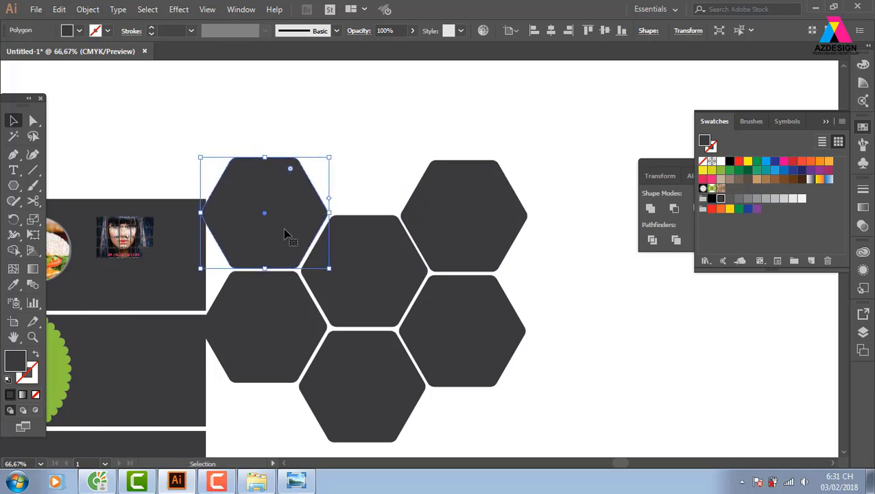
Copy the bottom hexagon up to cap the cluster, then marquee-select all seven
{"action": "left_click", "coordinate": [454, 150]}
{"action": "left_click_drag", "start_coordinate": [378, 380], "coordinate": [377, 179]}
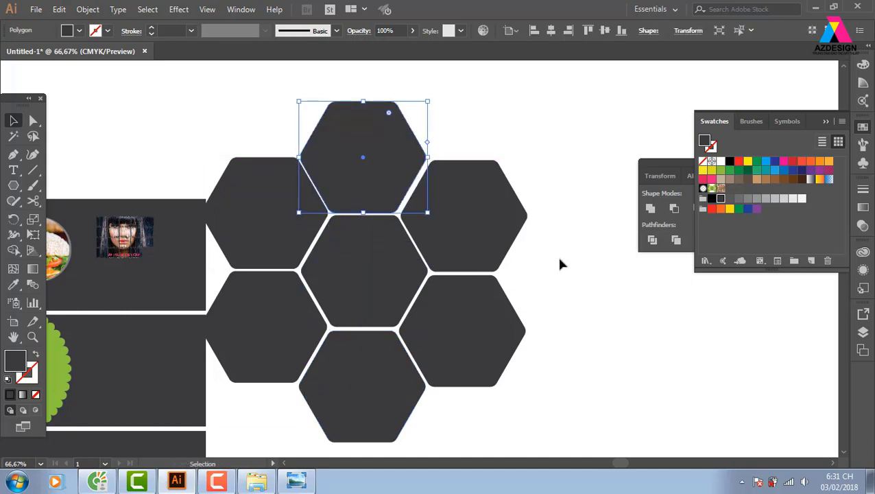
{"action": "key", "text": "Right"}
{"action": "key", "text": "Right"}
{"action": "key", "text": "Right"}
{"action": "key", "text": "Right"}
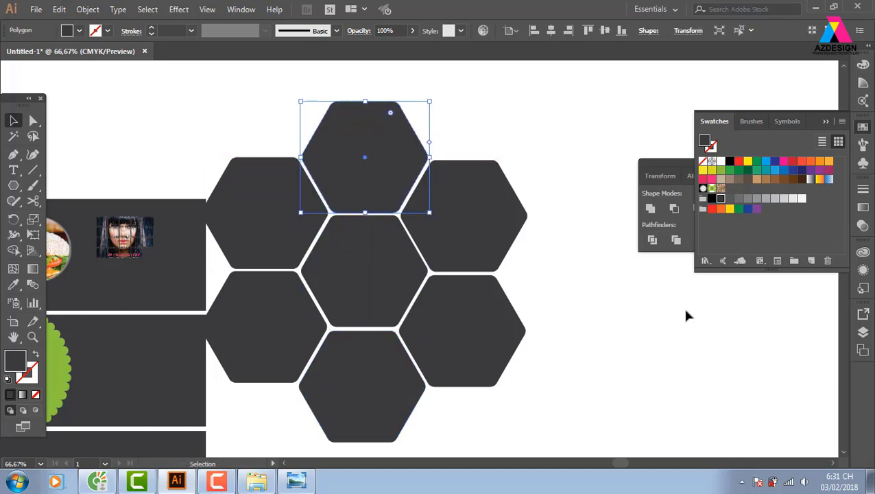
{"action": "left_click_drag", "start_coordinate": [584, 118], "coordinate": [315, 385]}
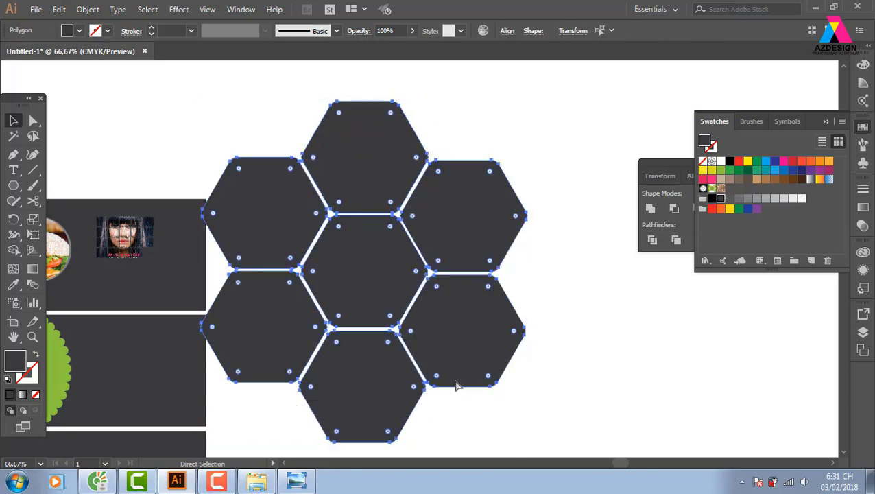
Move the hexagon cluster toward the bottom banner and fill it yellow
{"action": "scroll", "coordinate": [464, 380], "scroll_direction": "down", "scroll_amount": 3}
{"action": "scroll", "coordinate": [464, 379], "scroll_direction": "left", "scroll_amount": 2}
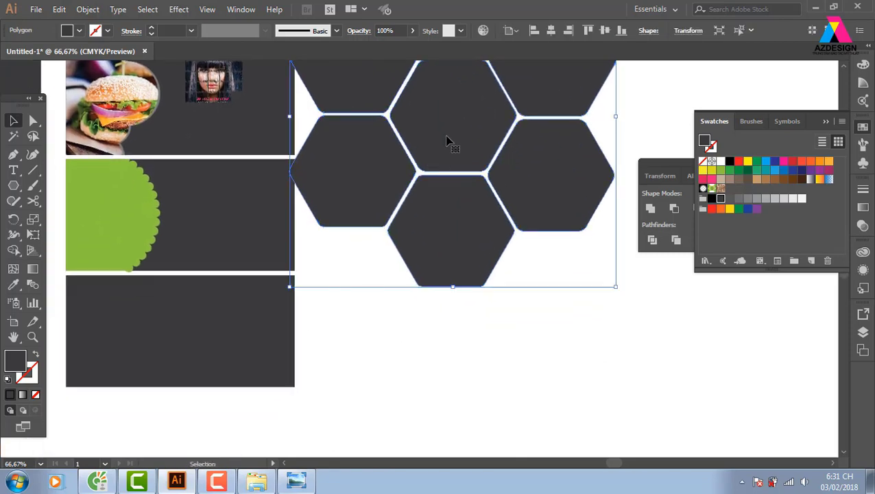
{"action": "mouse_move", "coordinate": [385, 187]}
{"action": "left_mouse_down"}
{"action": "mouse_move", "coordinate": [300, 338]}
{"action": "mouse_move", "coordinate": [126, 331]}
{"action": "left_mouse_up"}
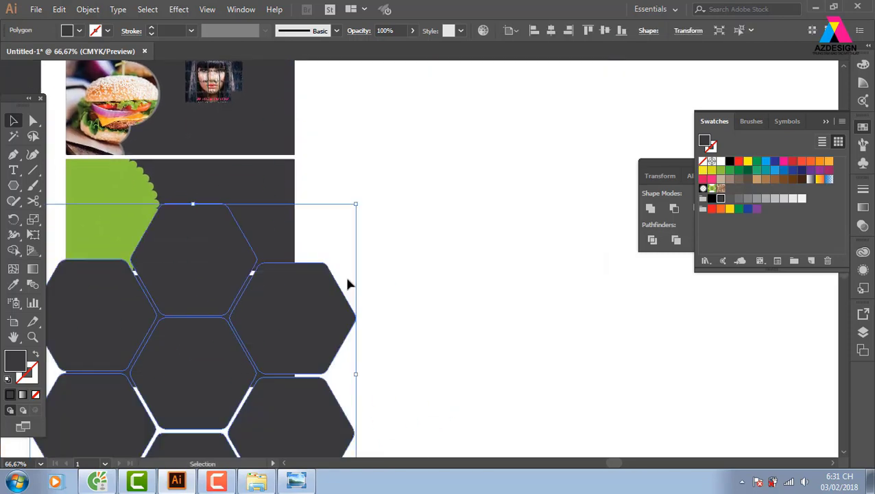
{"action": "left_click", "coordinate": [747, 162]}
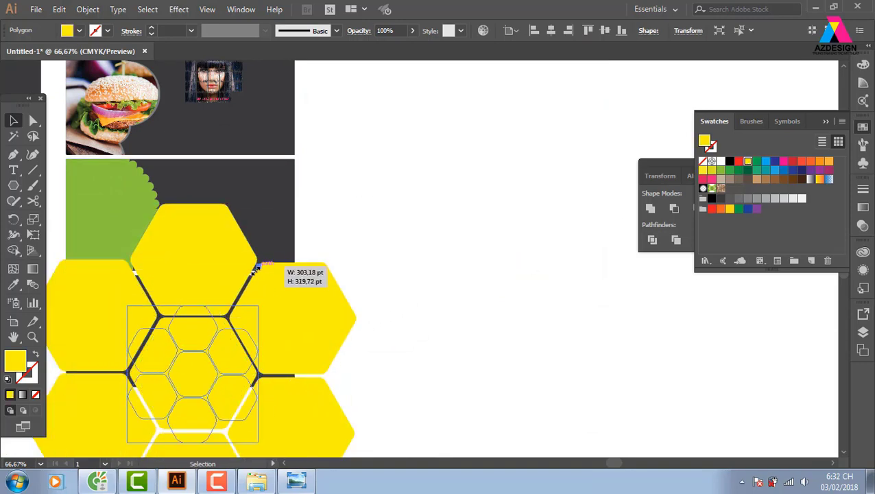
Shrink the yellow cluster onto the bottom banner's left end and select it with the banner
{"action": "left_click_drag", "start_coordinate": [336, 218], "coordinate": [251, 312]}
{"action": "left_click_drag", "start_coordinate": [221, 354], "coordinate": [129, 291]}
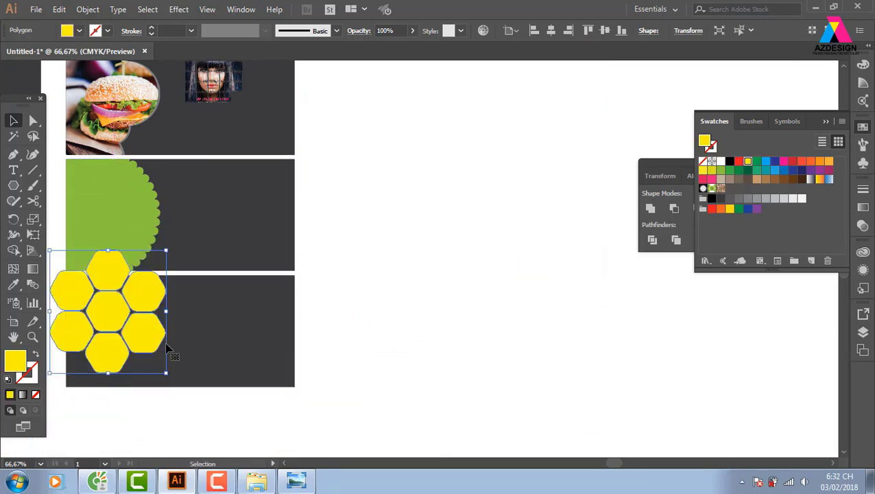
{"action": "left_click_drag", "start_coordinate": [169, 375], "coordinate": [174, 381]}
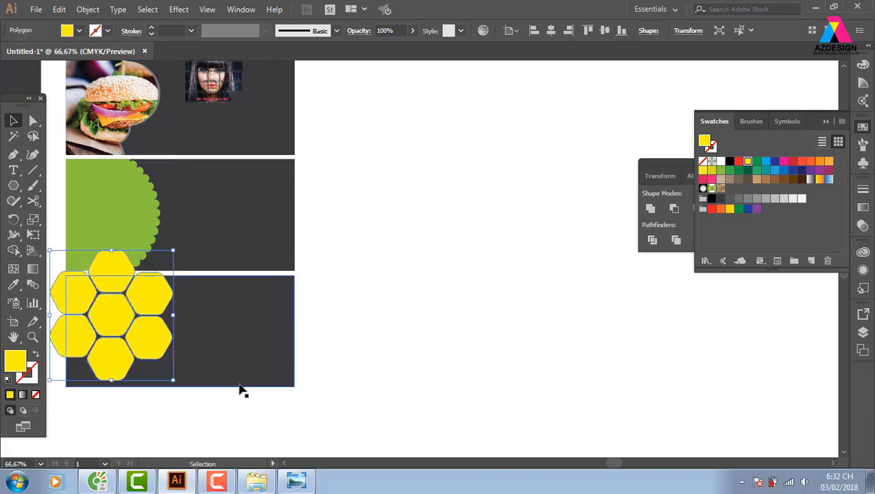
{"action": "scroll", "coordinate": [240, 391], "scroll_direction": "left", "scroll_amount": 3}
{"action": "scroll", "coordinate": [308, 351], "scroll_direction": "left", "scroll_amount": 1}
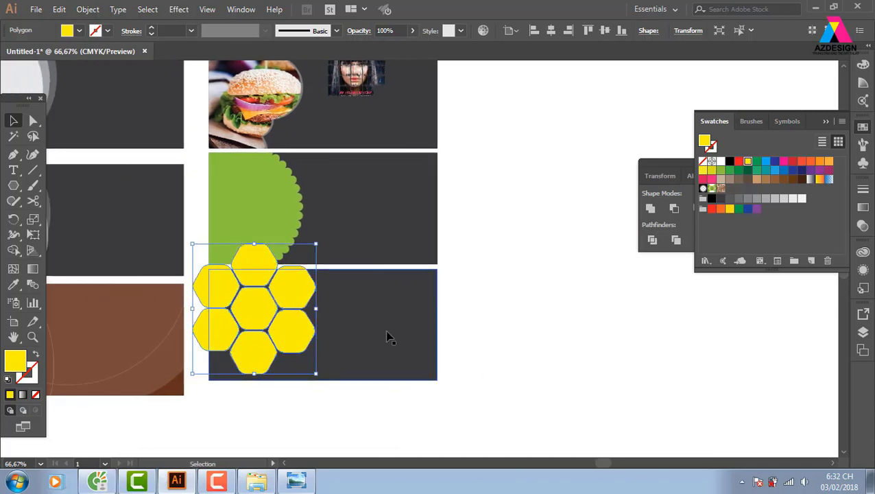
{"action": "left_click", "coordinate": [304, 362], "text": "shift"}
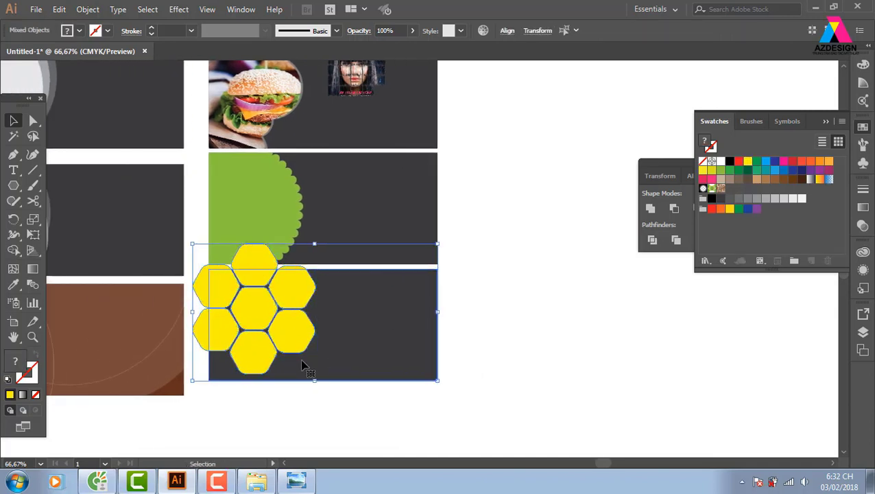
Shape Builder Alt-drag to delete the yellow hexagon parts outside the bottom banner
{"action": "left_click", "coordinate": [15, 250]}
{"action": "mouse_move", "coordinate": [202, 374]}
{"action": "left_mouse_down"}
{"action": "mouse_move", "coordinate": [200, 271]}
{"action": "mouse_move", "coordinate": [305, 266]}
{"action": "left_mouse_up"}
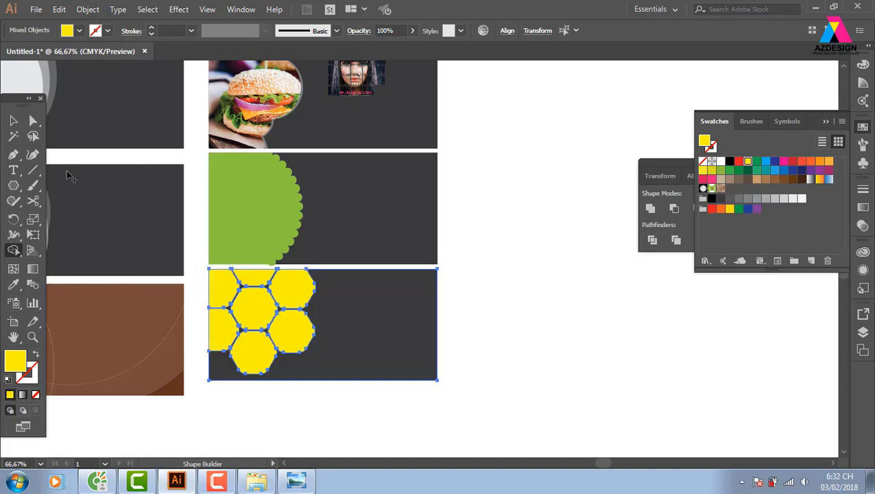
{"action": "left_click", "coordinate": [13, 120]}
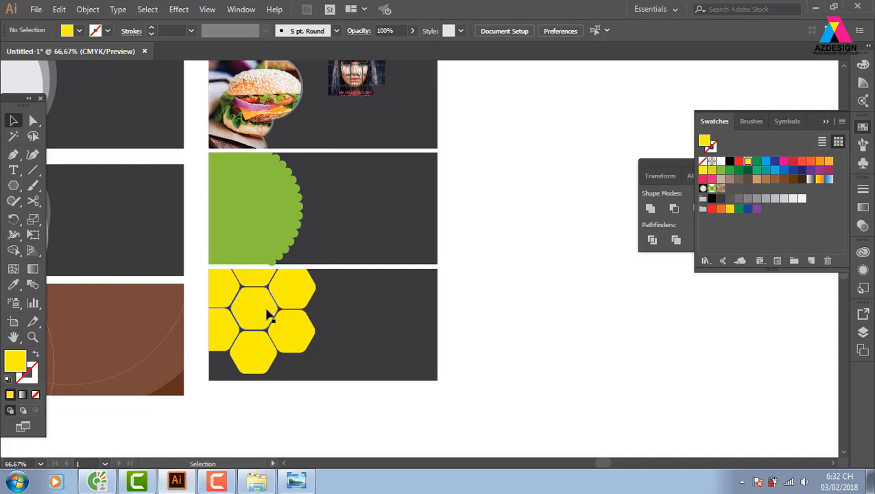
{"action": "left_click", "coordinate": [300, 332]}
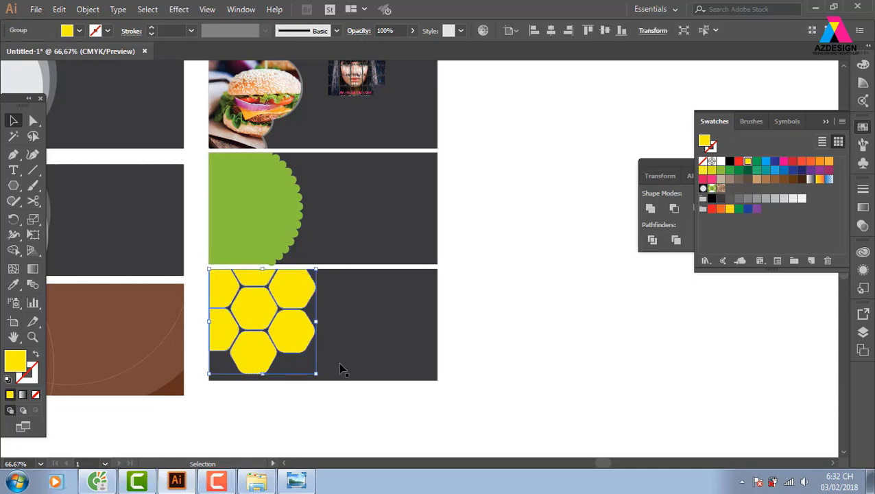
{"action": "left_click", "coordinate": [499, 314]}
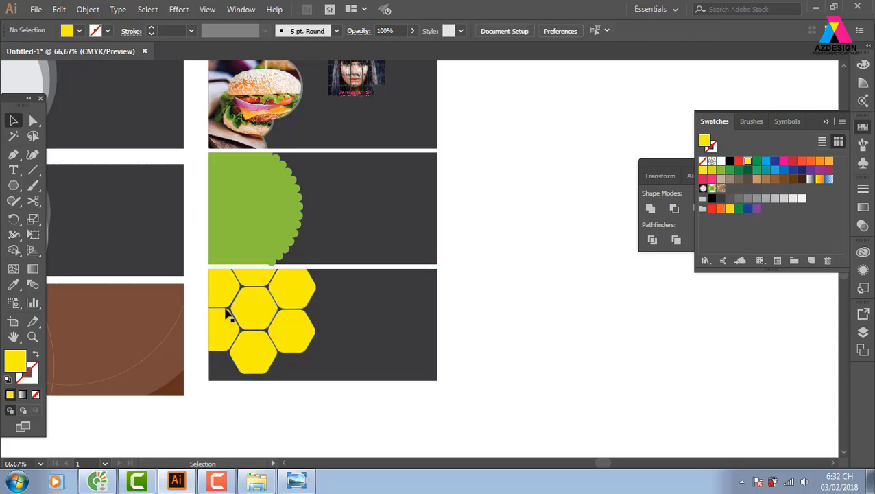
Pick the Star Tool from the shape tools flyout and scroll to empty artboard space
{"action": "left_click", "coordinate": [14, 190]}
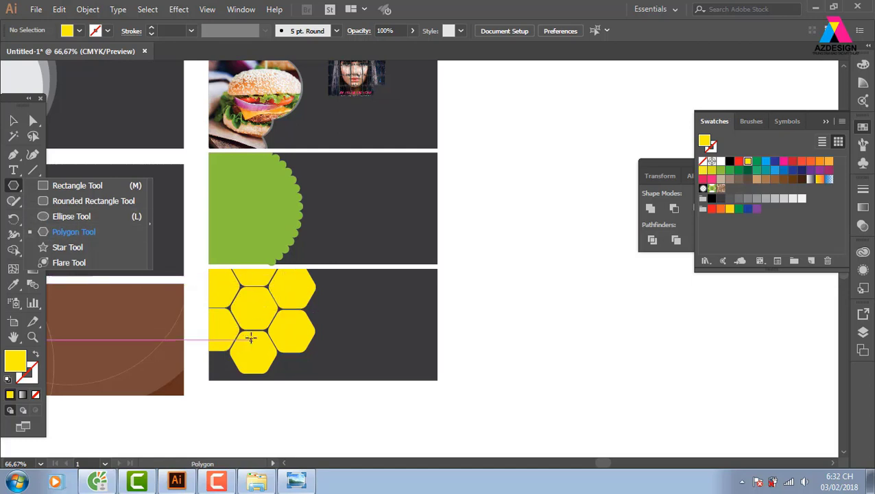
{"action": "left_click", "coordinate": [67, 231]}
{"action": "left_click", "coordinate": [56, 248]}
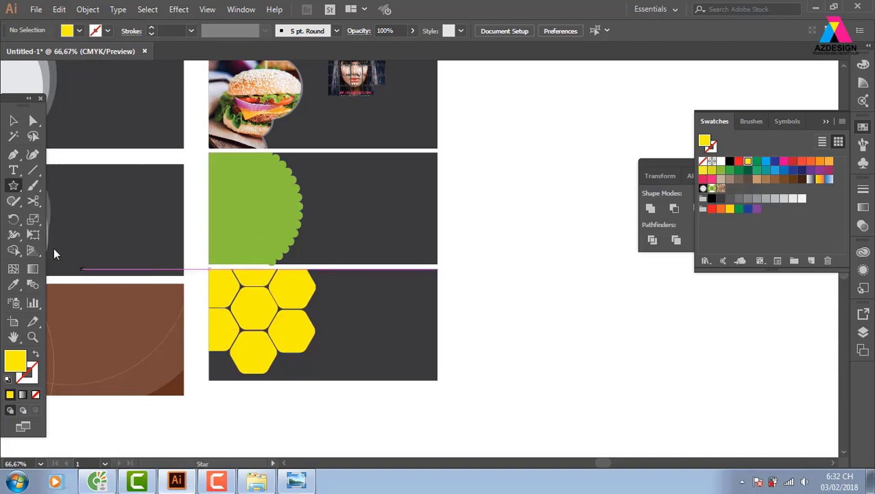
{"action": "scroll", "coordinate": [385, 249], "scroll_direction": "right", "scroll_amount": 5}
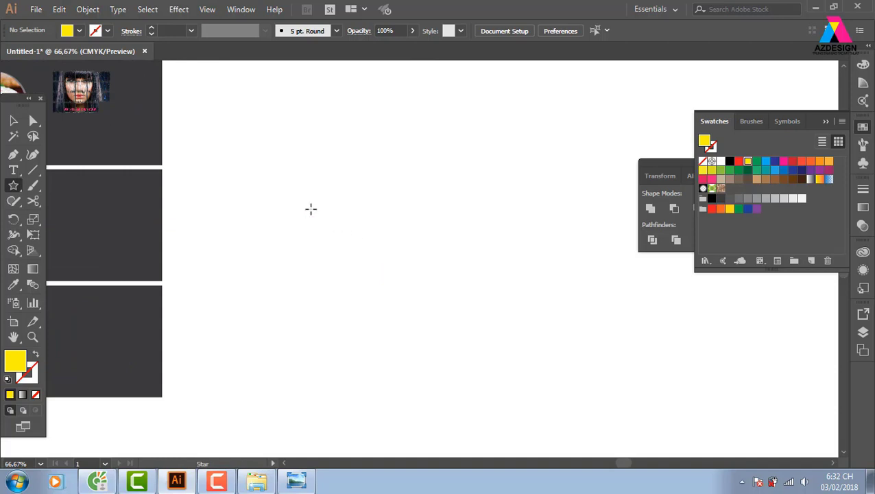
Draw a star on the empty area, adjusting its point count with the arrow keys
{"action": "mouse_move", "coordinate": [312, 206]}
{"action": "left_mouse_down"}
{"action": "mouse_move", "coordinate": [341, 257]}
{"action": "mouse_move", "coordinate": [323, 222]}
{"action": "mouse_move", "coordinate": [336, 238]}
{"action": "left_mouse_up"}
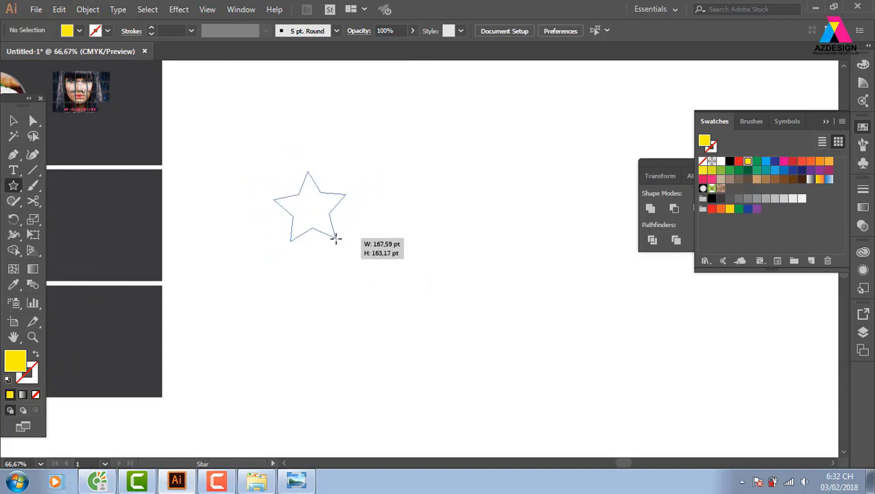
{"action": "key", "text": "Down"}
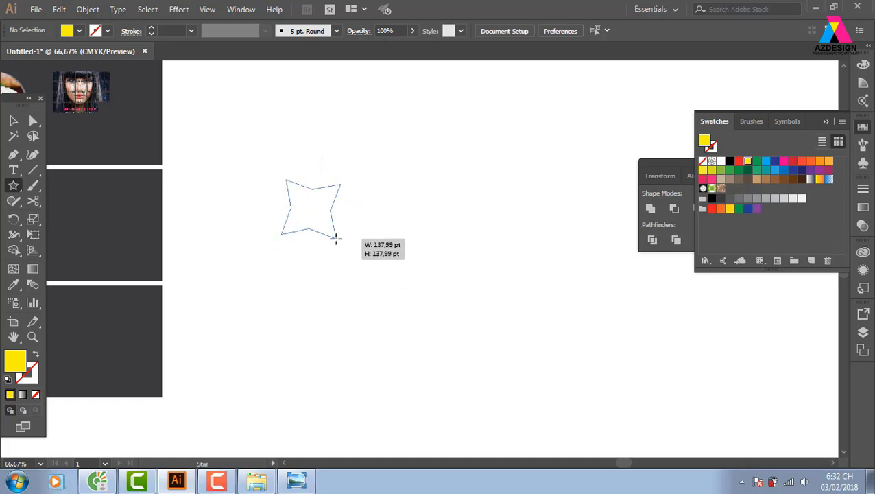
{"action": "key", "text": "Up"}
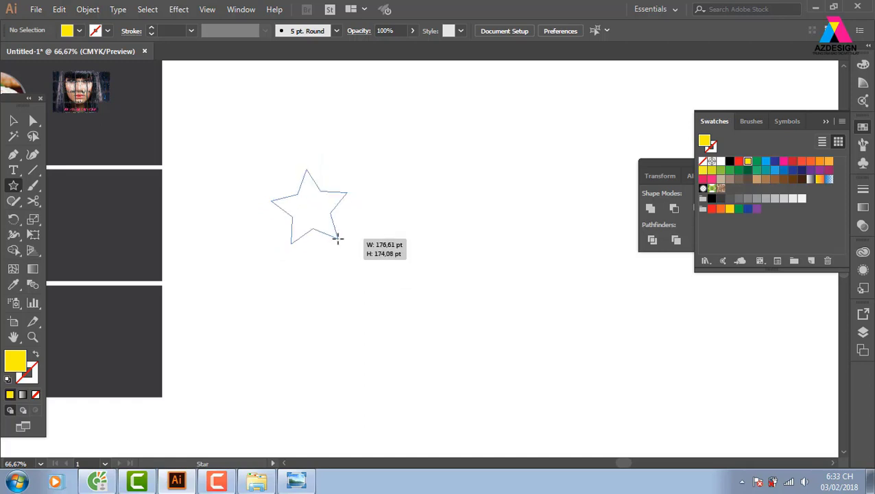
{"action": "key", "text": "Up"}
{"action": "key", "text": "Up"}
{"action": "key", "text": "Up"}
{"action": "key", "text": "Up"}
{"action": "key", "text": "Up"}
{"action": "key", "text": "Down"}
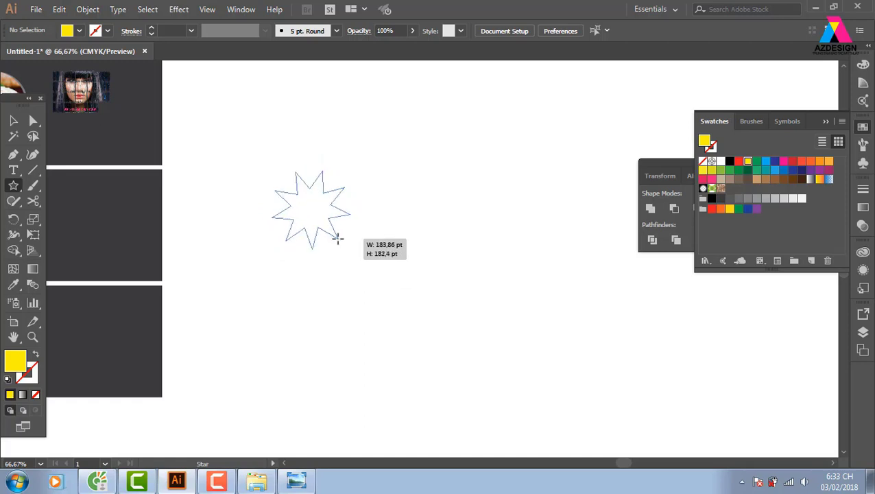
{"action": "key", "text": "Up"}
{"action": "key", "text": "Up"}
{"action": "key", "text": "Up"}
{"action": "key", "text": "Up"}
{"action": "key", "text": "Up"}
{"action": "key", "text": "Up"}
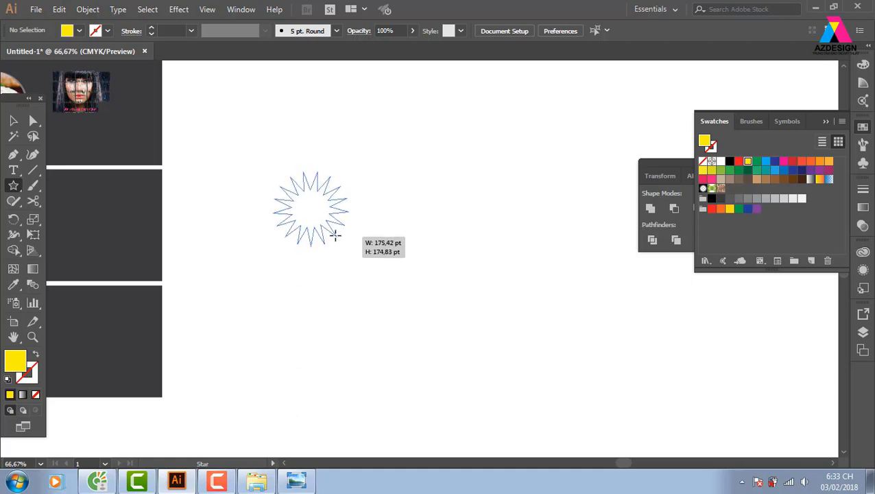
{"action": "left_click_drag", "start_coordinate": [336, 238], "coordinate": [361, 254]}
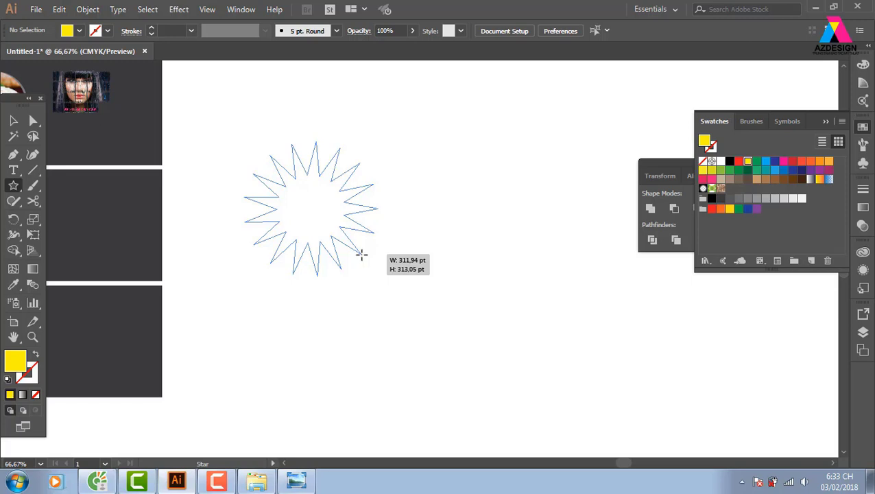
Shorten the star's spikes, give it many more points, and fill it orange
{"action": "mouse_move", "coordinate": [361, 255]}
{"action": "left_mouse_down"}
{"action": "mouse_move", "coordinate": [340, 232]}
{"action": "mouse_move", "coordinate": [385, 261]}
{"action": "mouse_move", "coordinate": [485, 286]}
{"action": "mouse_move", "coordinate": [345, 229]}
{"action": "left_mouse_up"}
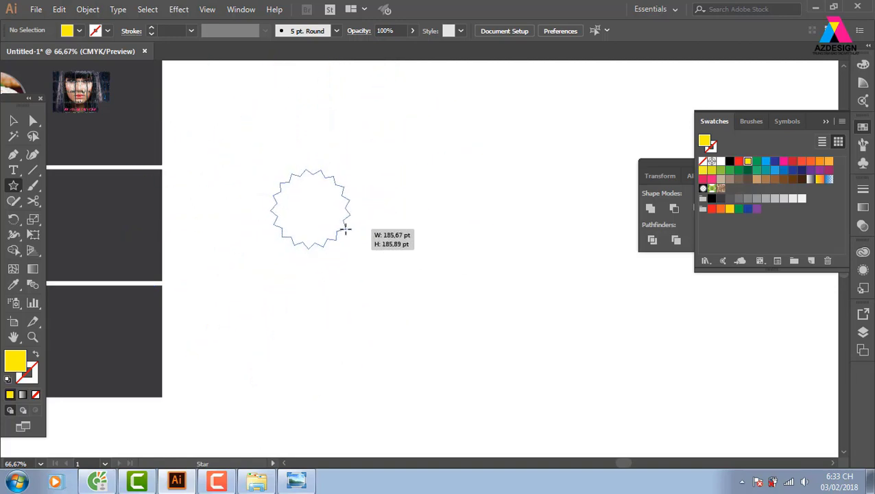
{"action": "key", "text": "Up"}
{"action": "key", "text": "Up"}
{"action": "key", "text": "Up"}
{"action": "key", "text": "Up"}
{"action": "key", "text": "Up"}
{"action": "key", "text": "Up"}
{"action": "key", "text": "Up"}
{"action": "key", "text": "Up"}
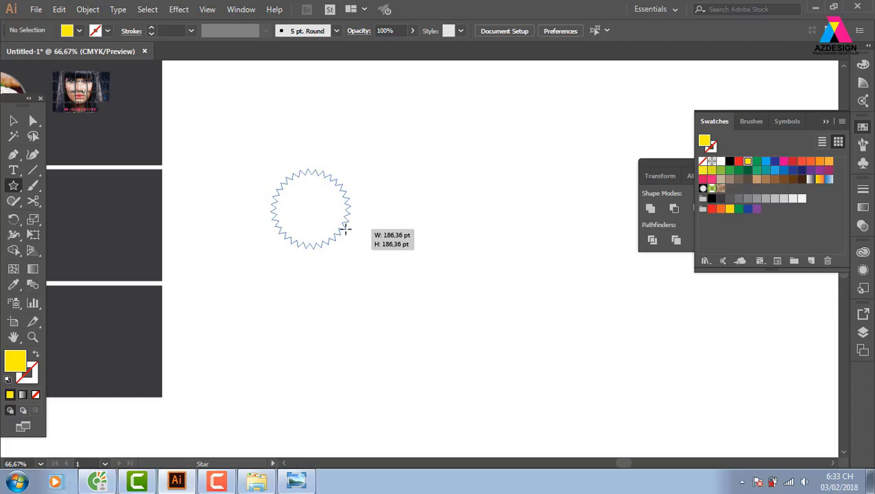
{"action": "left_click_drag", "start_coordinate": [345, 229], "coordinate": [342, 230]}
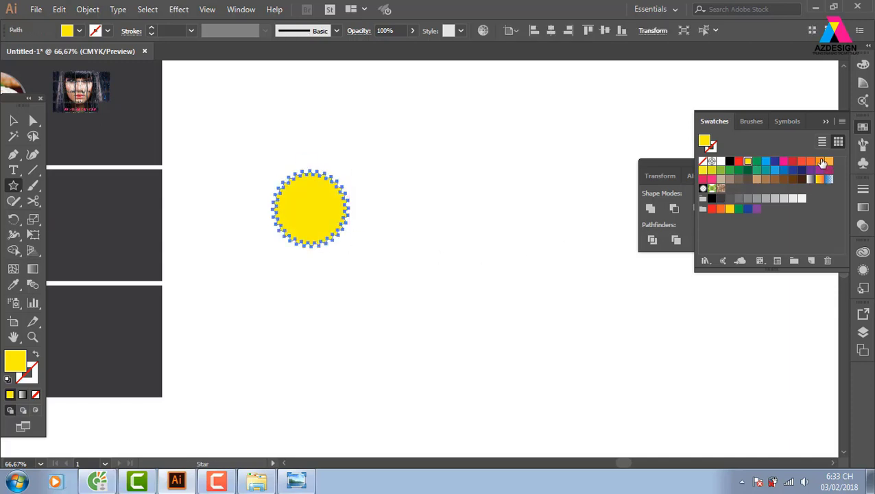
{"action": "left_click", "coordinate": [820, 161]}
{"action": "left_click", "coordinate": [13, 120]}
{"action": "left_click", "coordinate": [402, 144]}
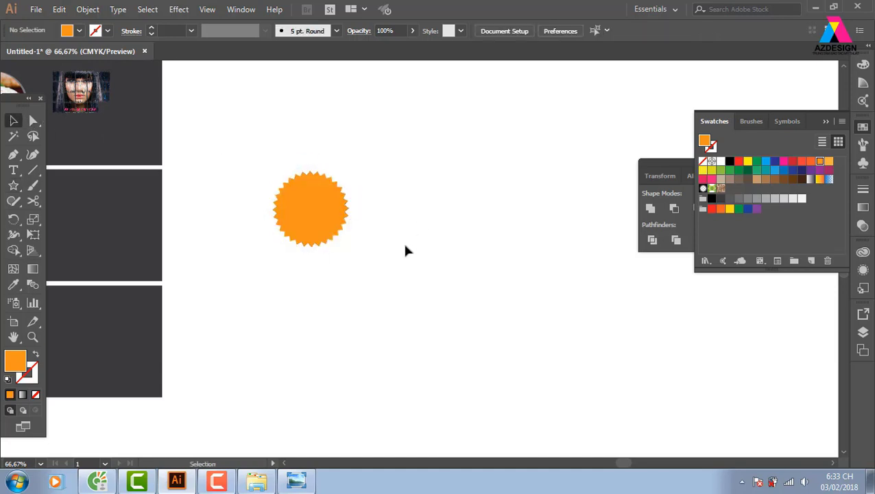
{"action": "key", "text": "z"}
{"action": "left_click_drag", "start_coordinate": [234, 129], "coordinate": [489, 351]}
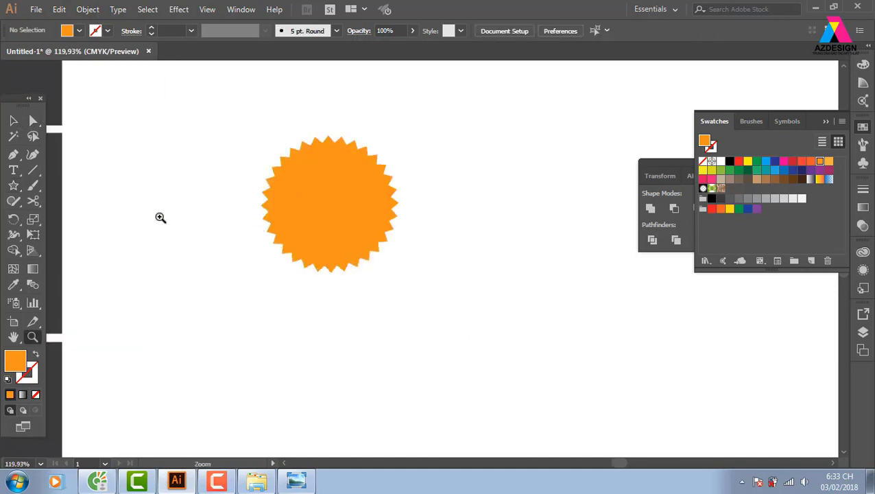
Alt-drag a copy of a dark banner rectangle next to the orange star
{"action": "left_click", "coordinate": [14, 121]}
{"action": "key", "text": "ctrl+minus"}
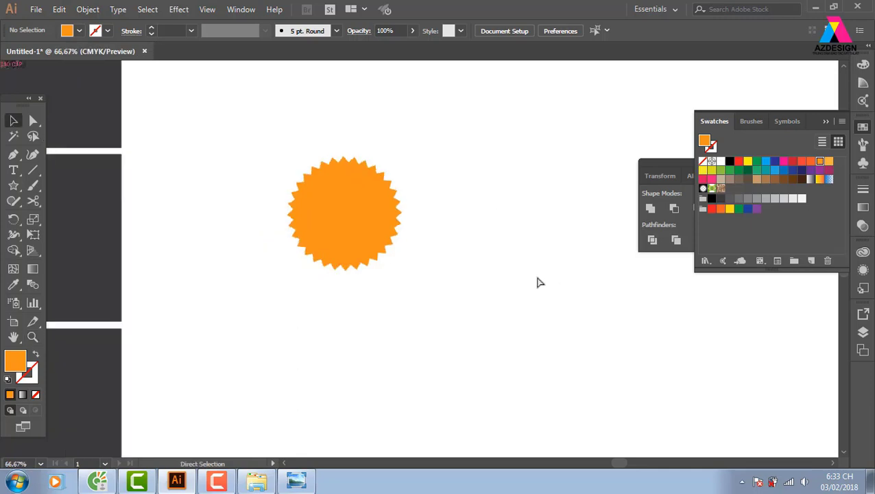
{"action": "key", "text": "ctrl+minus"}
{"action": "key", "text": "ctrl+minus"}
{"action": "key", "text": "ctrl+minus"}
{"action": "mouse_move", "coordinate": [289, 254]}
{"action": "left_mouse_down"}
{"action": "mouse_move", "coordinate": [504, 270]}
{"action": "mouse_move", "coordinate": [504, 263]}
{"action": "left_mouse_up"}
Rotate and enlarge the orange star over the rectangle's left end
{"action": "left_click", "coordinate": [401, 251]}
{"action": "mouse_move", "coordinate": [413, 262]}
{"action": "left_mouse_down"}
{"action": "mouse_move", "coordinate": [418, 248]}
{"action": "mouse_move", "coordinate": [465, 235]}
{"action": "left_mouse_up"}
{"action": "left_click_drag", "start_coordinate": [385, 268], "coordinate": [442, 264]}
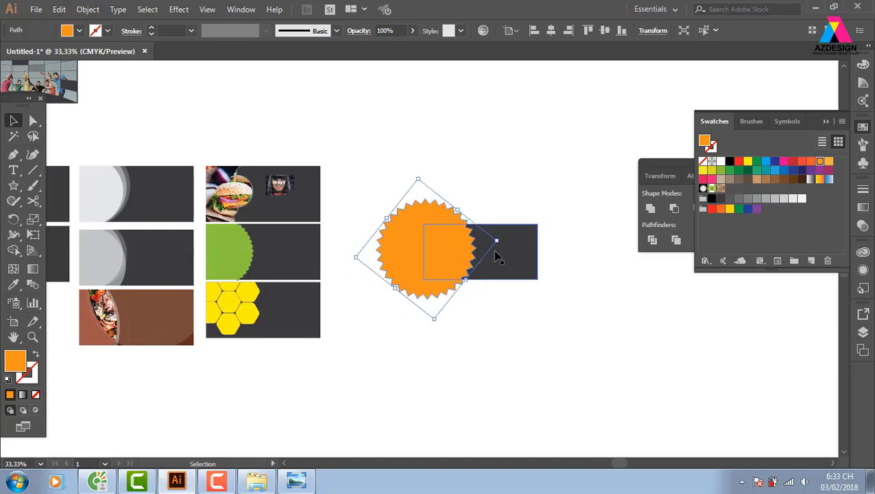
{"action": "mouse_move", "coordinate": [499, 242]}
{"action": "left_mouse_down"}
{"action": "mouse_move", "coordinate": [482, 244]}
{"action": "mouse_move", "coordinate": [604, 354]}
{"action": "mouse_move", "coordinate": [506, 309]}
{"action": "left_mouse_up"}
{"action": "left_click", "coordinate": [470, 182]}
{"action": "key", "text": "z"}
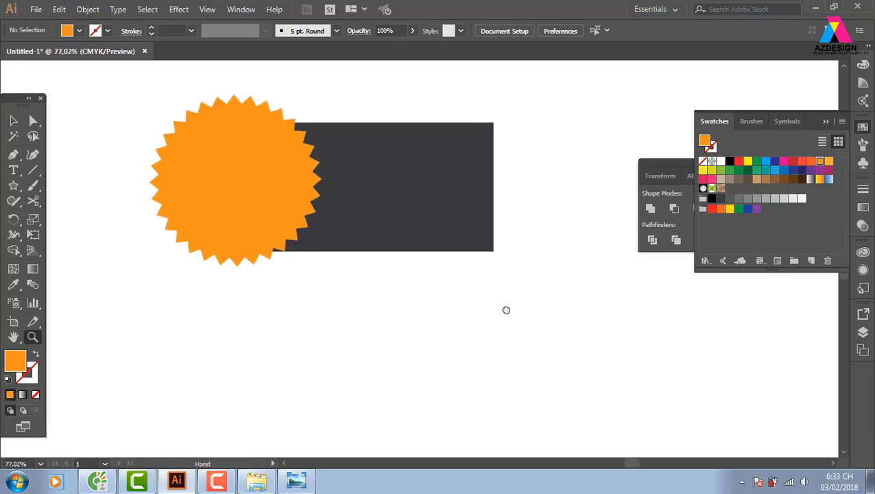
Shape Builder away the star outside the rectangle, then duplicate the banner below
{"action": "left_click", "coordinate": [13, 121]}
{"action": "left_click", "coordinate": [299, 175]}
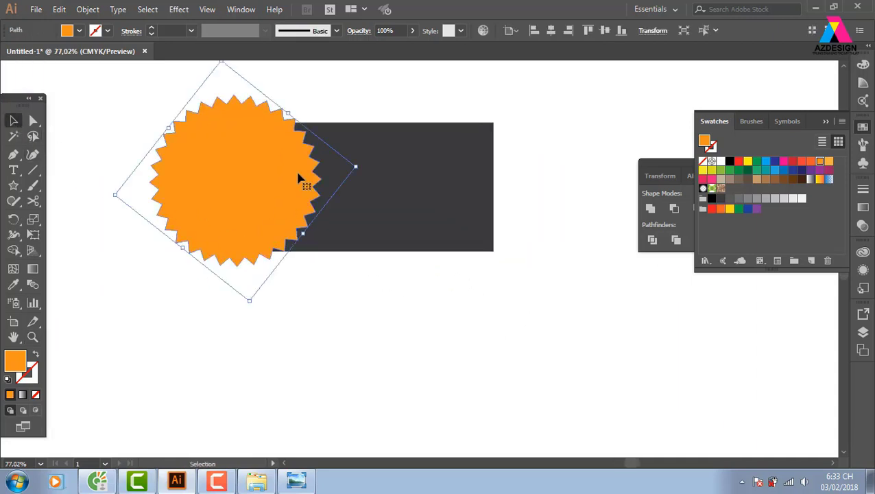
{"action": "left_click", "coordinate": [230, 233], "text": "shift"}
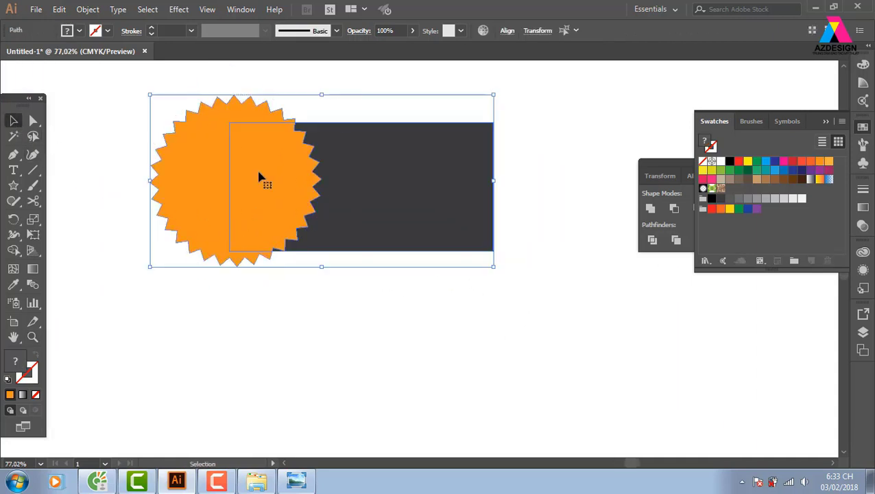
{"action": "left_click", "coordinate": [14, 251]}
{"action": "left_click_drag", "start_coordinate": [101, 271], "coordinate": [161, 192]}
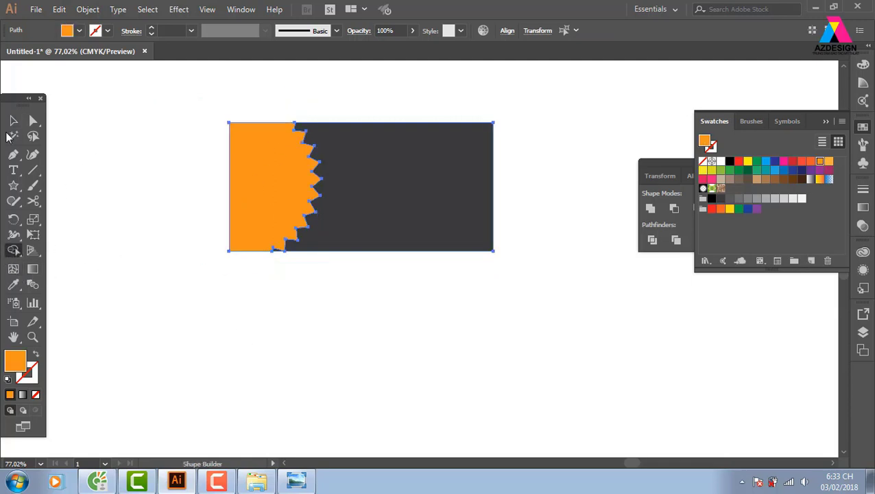
{"action": "left_click", "coordinate": [13, 122]}
{"action": "left_click", "coordinate": [412, 329]}
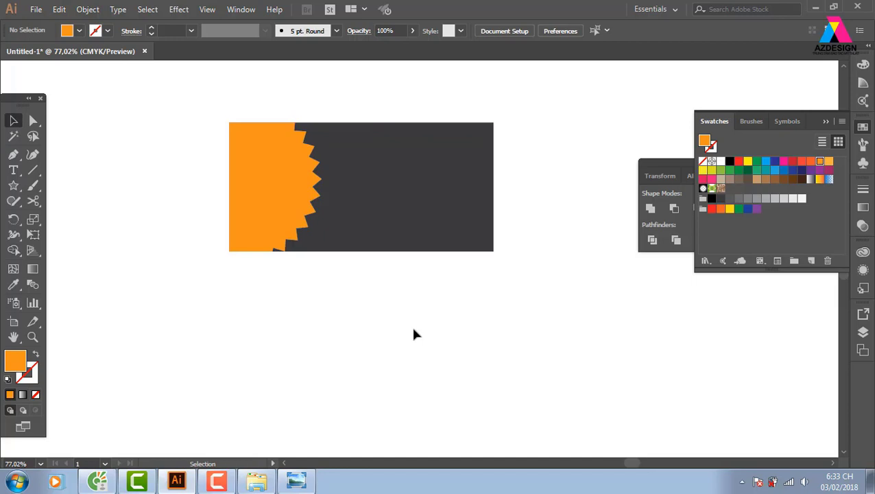
{"action": "left_click_drag", "start_coordinate": [410, 222], "coordinate": [410, 366]}
{"action": "left_click_drag", "start_coordinate": [547, 382], "coordinate": [453, 365]}
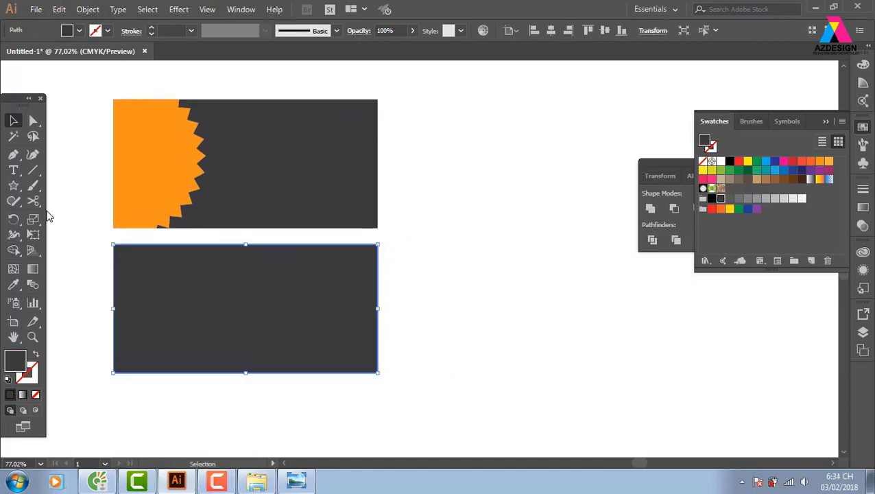
Draw a star with four points, pulling the inner points in to make a thin sparkle
{"action": "left_click", "coordinate": [13, 185]}
{"action": "mouse_move", "coordinate": [563, 243]}
{"action": "left_mouse_down"}
{"action": "mouse_move", "coordinate": [337, 226]}
{"action": "mouse_move", "coordinate": [390, 281]}
{"action": "left_mouse_up"}
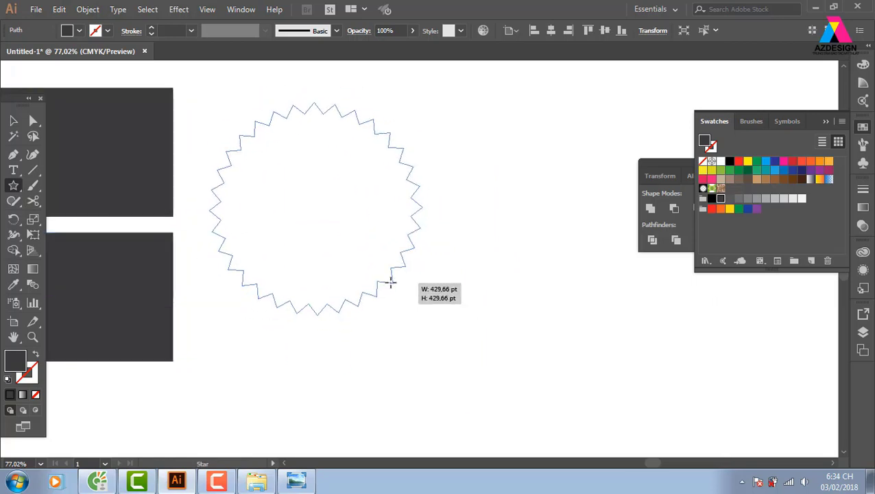
{"action": "key", "text": "Down"}
{"action": "key", "text": "Down"}
{"action": "key", "text": "Down"}
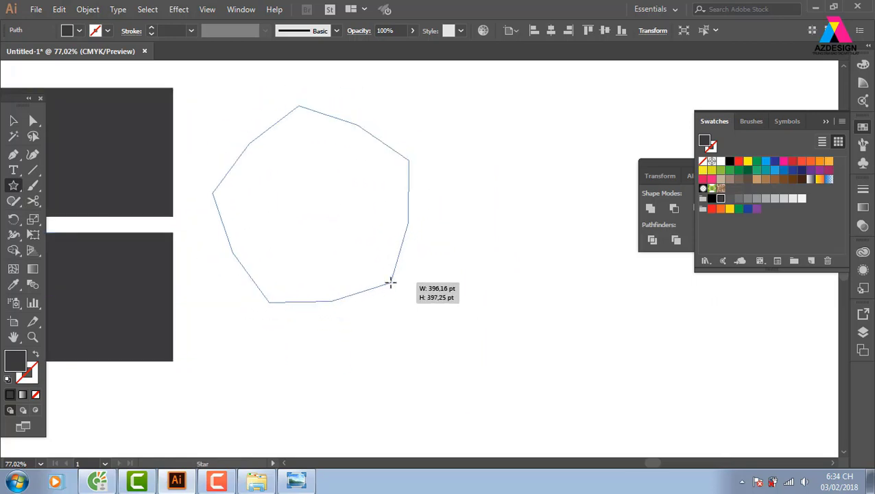
{"action": "key", "text": "Down"}
{"action": "key", "text": "Up"}
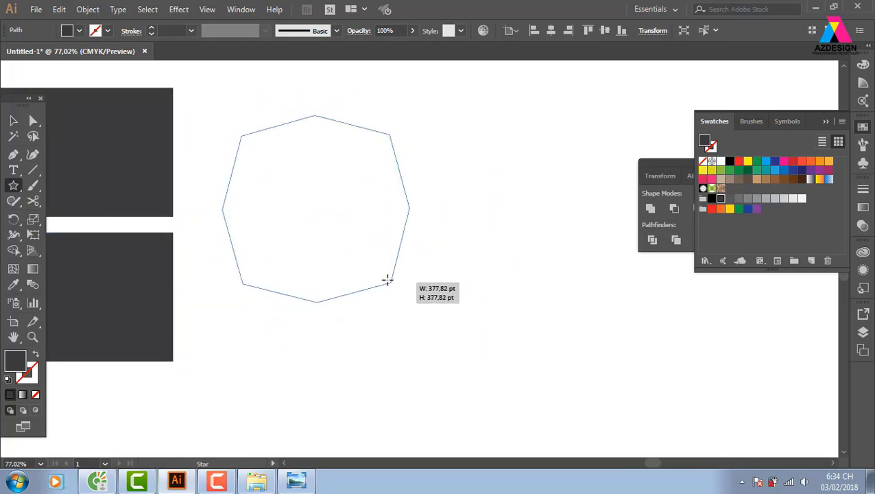
{"action": "left_click_drag", "start_coordinate": [387, 280], "coordinate": [318, 207]}
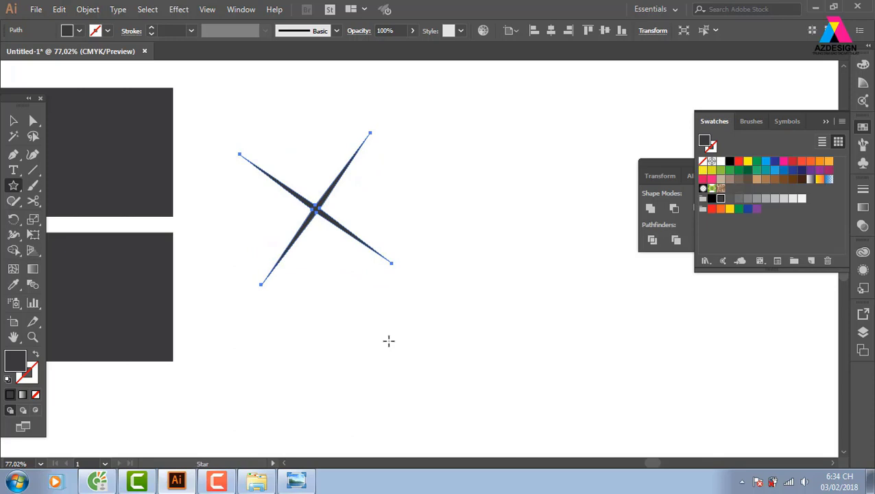
Fill the top banner with the orange gradient swatch
{"action": "left_click", "coordinate": [14, 121]}
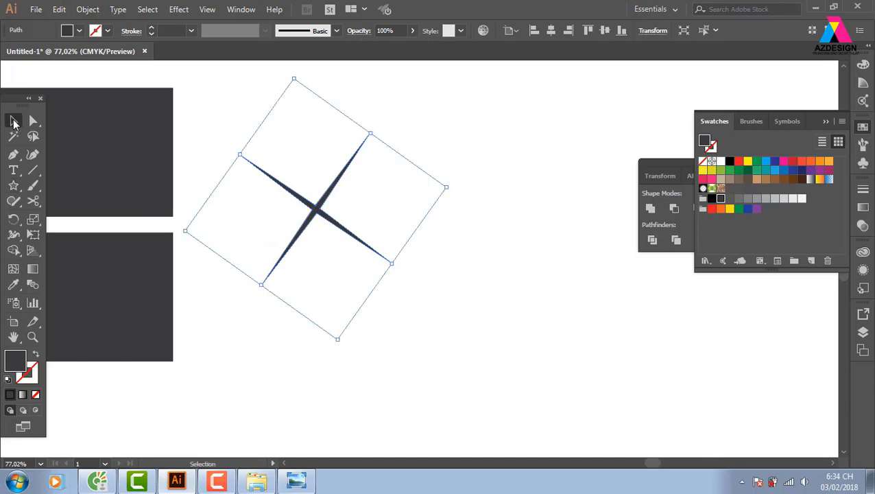
{"action": "left_click", "coordinate": [180, 159]}
{"action": "left_click", "coordinate": [155, 167]}
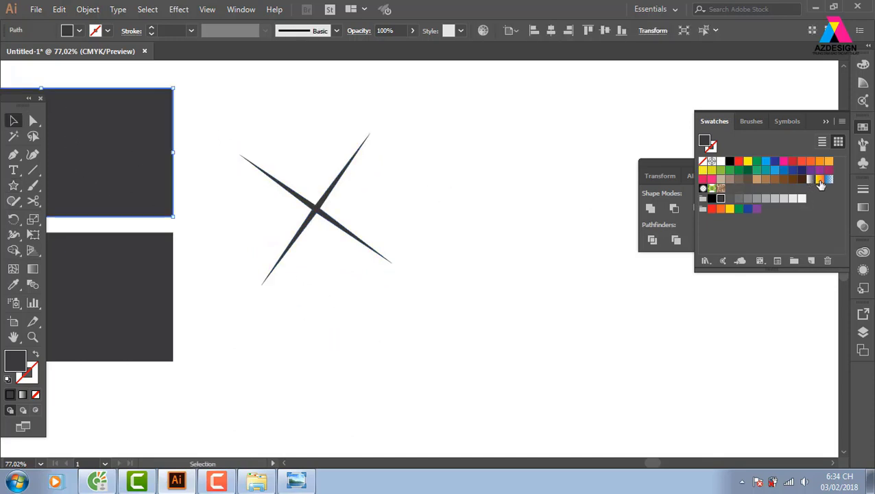
{"action": "left_click", "coordinate": [820, 180]}
{"action": "scroll", "coordinate": [331, 195], "scroll_direction": "left", "scroll_amount": 5}
Move the sparkle onto the banner, fill it white, and shrink it near the right end
{"action": "left_click_drag", "start_coordinate": [500, 212], "coordinate": [314, 175]}
{"action": "left_click", "coordinate": [728, 161]}
{"action": "left_click", "coordinate": [720, 161]}
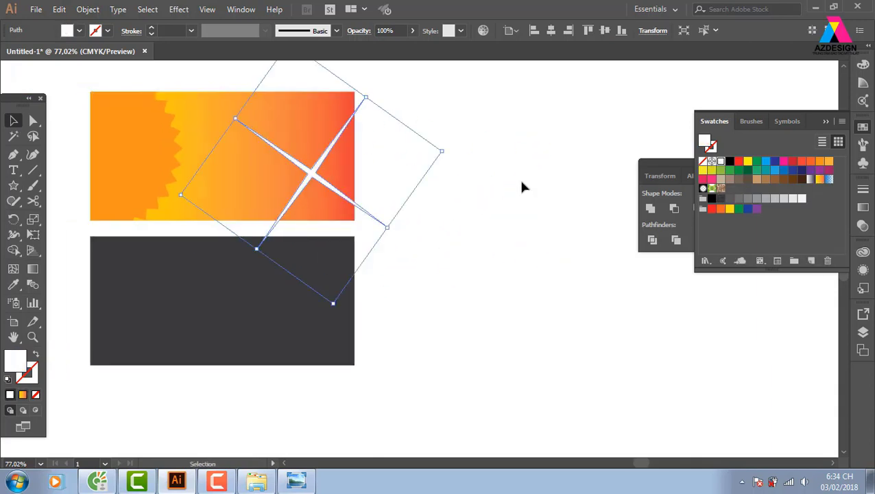
{"action": "left_click_drag", "start_coordinate": [444, 152], "coordinate": [357, 163]}
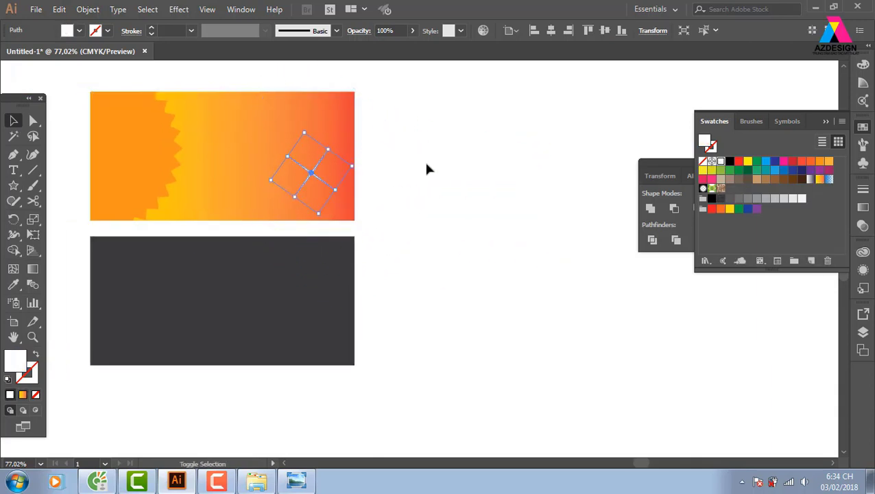
{"action": "left_click", "coordinate": [426, 168]}
{"action": "key", "text": "z"}
{"action": "mouse_move", "coordinate": [304, 145]}
{"action": "left_mouse_down"}
{"action": "mouse_move", "coordinate": [449, 274]}
{"action": "mouse_move", "coordinate": [388, 249]}
{"action": "left_mouse_up"}
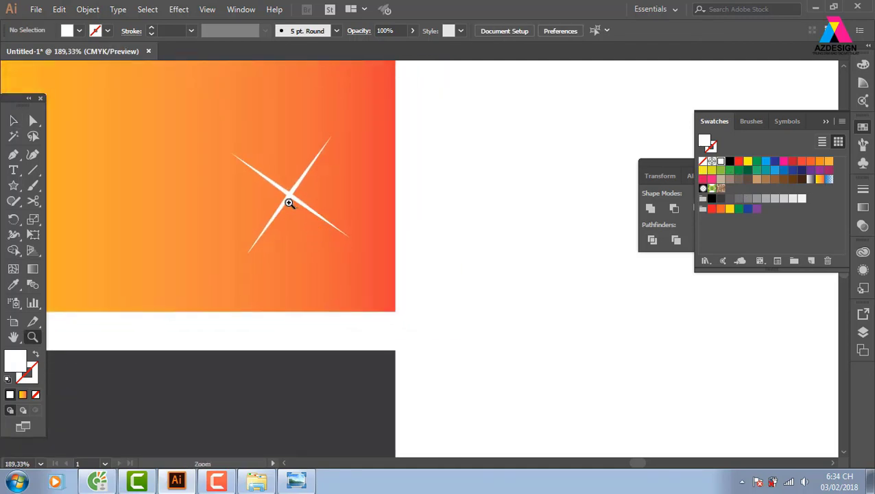
Rotate the crossed white spikes to a new angle and scale them down to 77 pt
{"action": "left_click", "coordinate": [12, 123]}
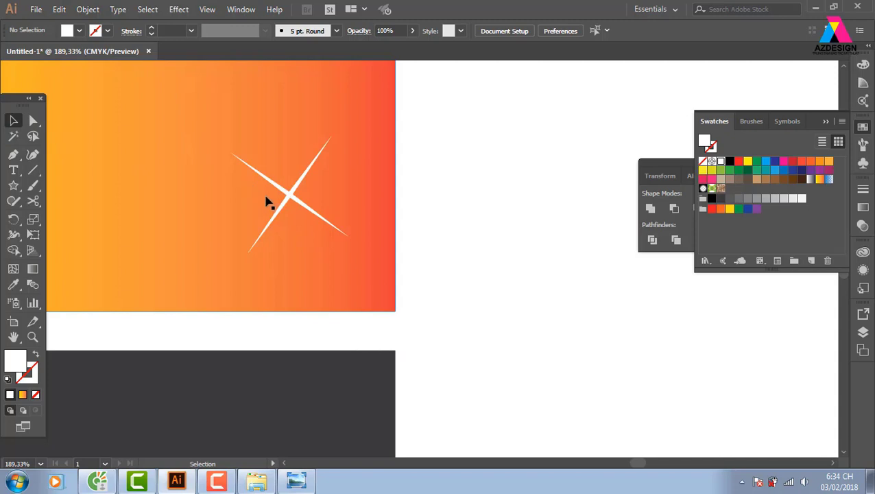
{"action": "left_click", "coordinate": [298, 209]}
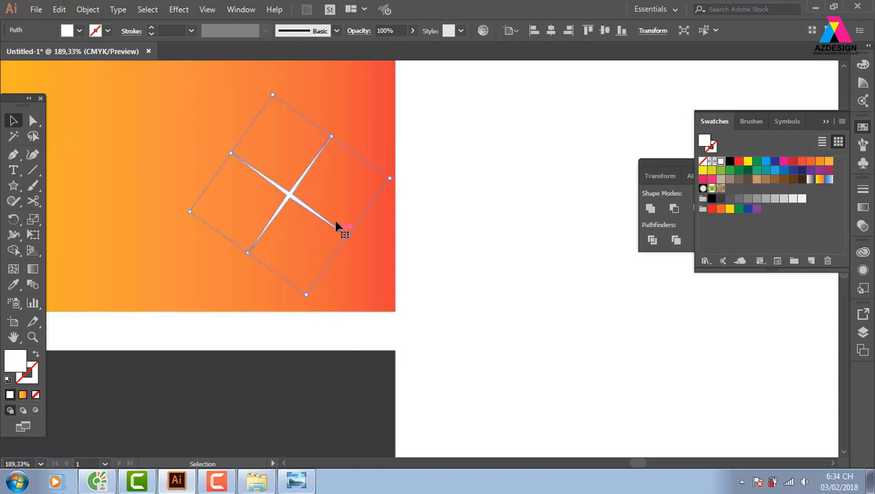
{"action": "key", "text": "a"}
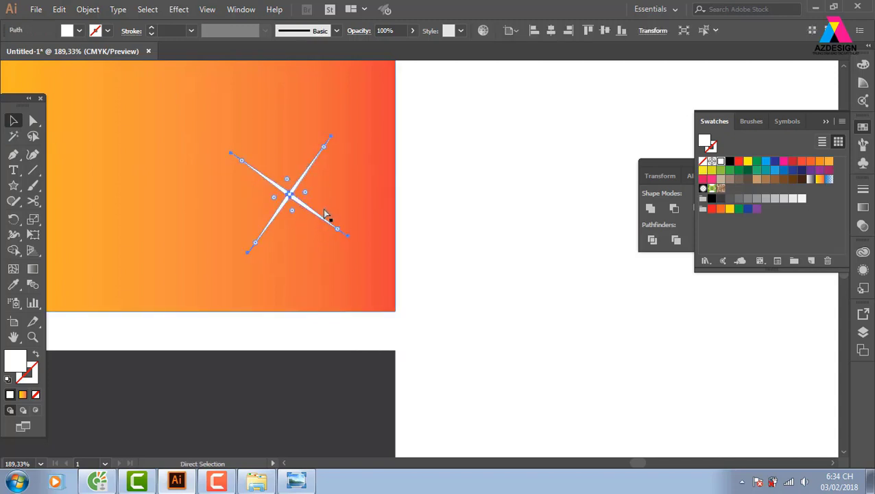
{"action": "key", "text": "v"}
{"action": "left_click_drag", "start_coordinate": [392, 178], "coordinate": [382, 226]}
{"action": "left_click_drag", "start_coordinate": [347, 119], "coordinate": [328, 136]}
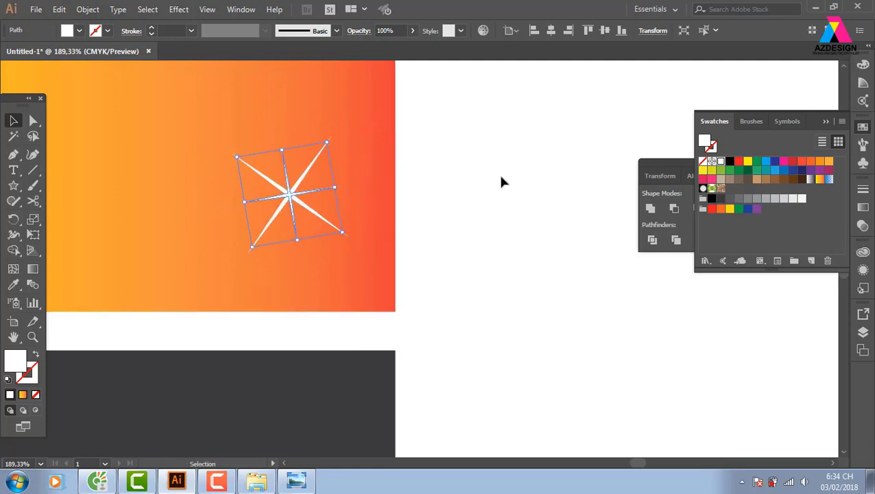
Select all the sparkle's spikes together and bring up the Pathfinder shape-combining options
{"action": "left_click", "coordinate": [506, 198]}
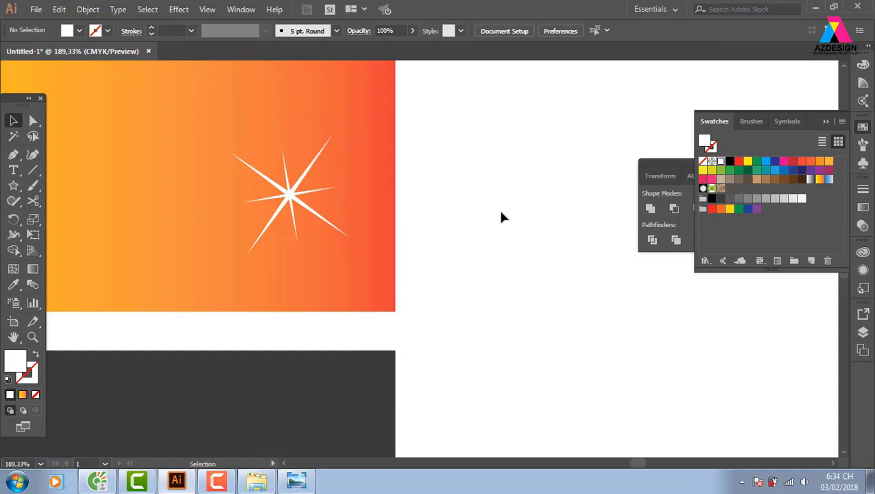
{"action": "left_click_drag", "start_coordinate": [481, 162], "coordinate": [240, 250]}
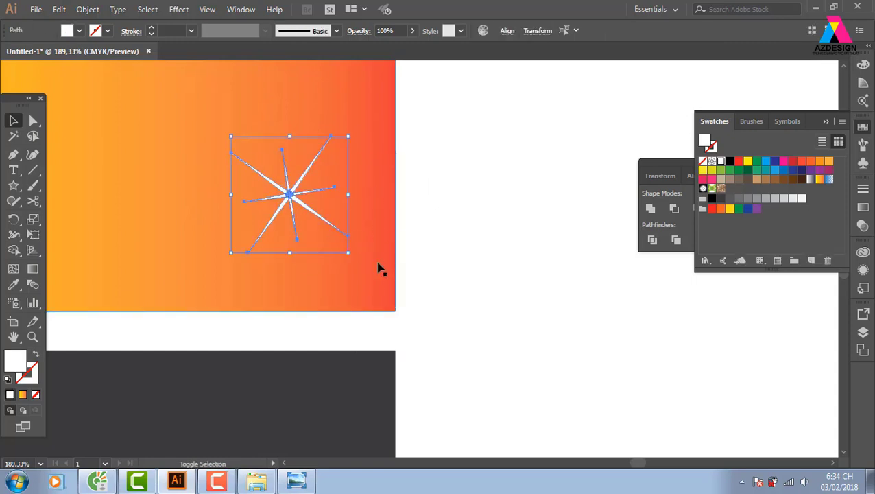
{"action": "left_click", "coordinate": [648, 218]}
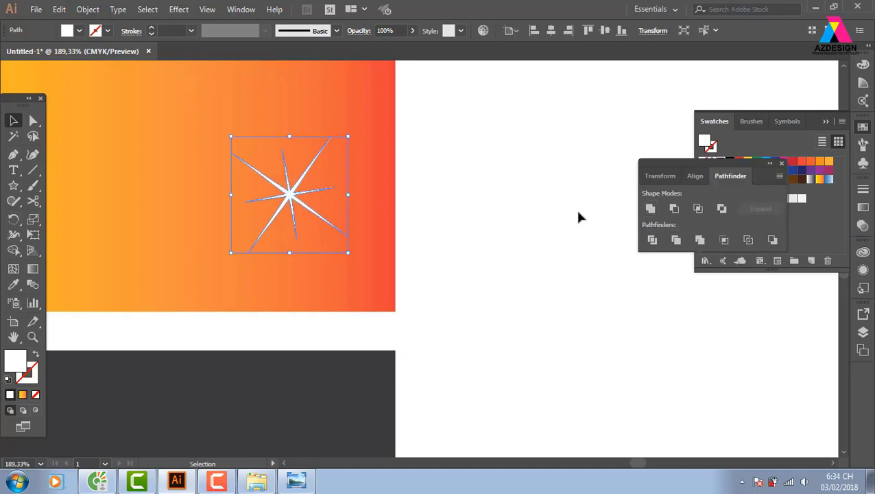
{"action": "left_click", "coordinate": [548, 225]}
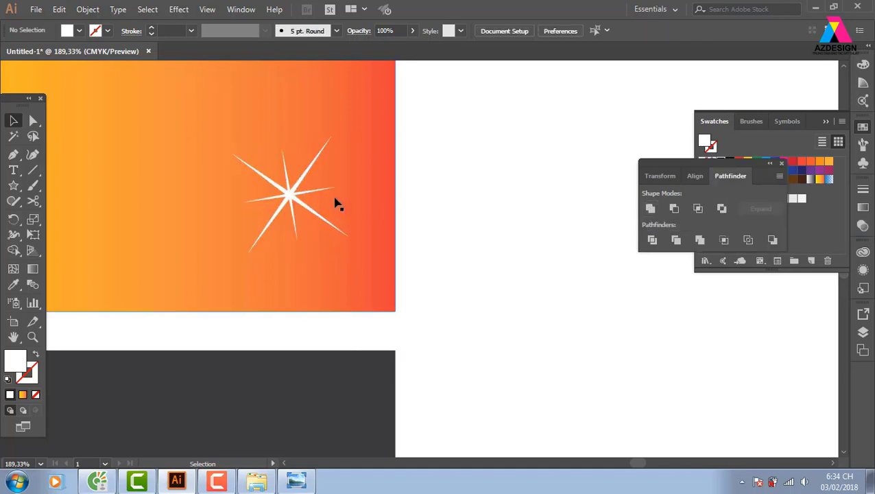
{"action": "left_click", "coordinate": [291, 195]}
{"action": "key", "text": "a"}
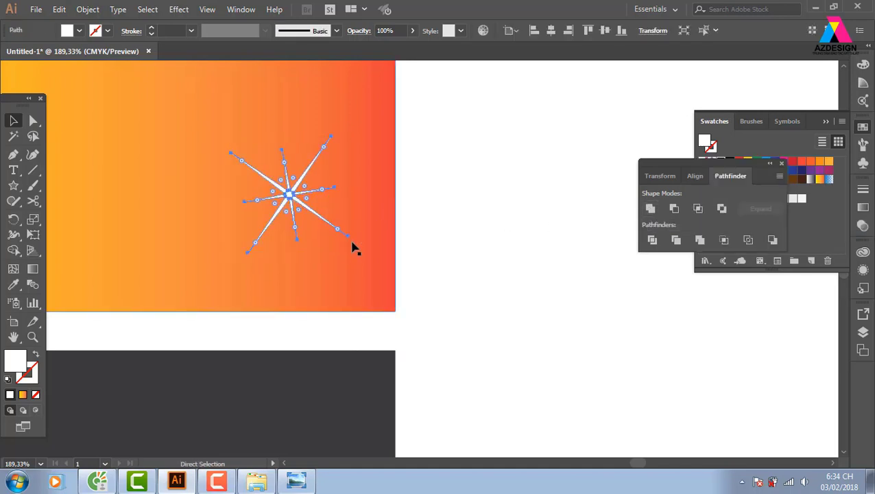
{"action": "key", "text": "v"}
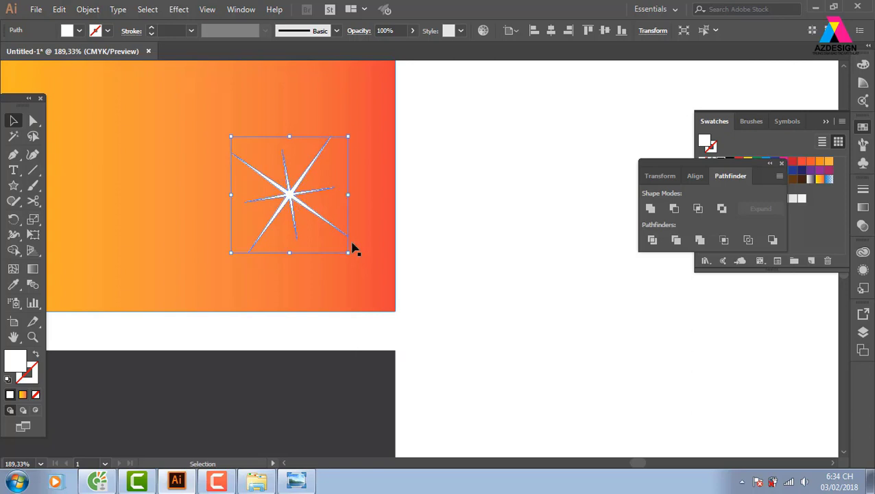
Apply an 8.2-pixel Gaussian Blur to the white sparkle, then reselect the blurred group
{"action": "left_click", "coordinate": [178, 9]}
{"action": "mouse_move", "coordinate": [192, 225]}
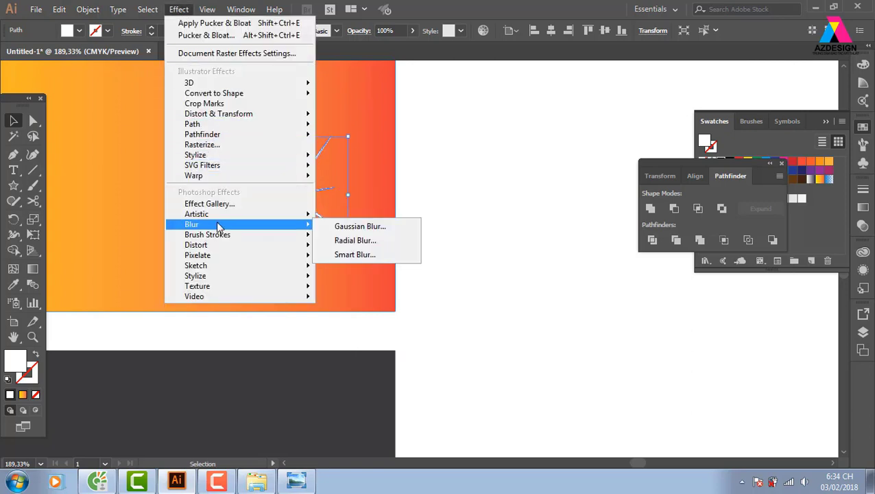
{"action": "left_click", "coordinate": [337, 225]}
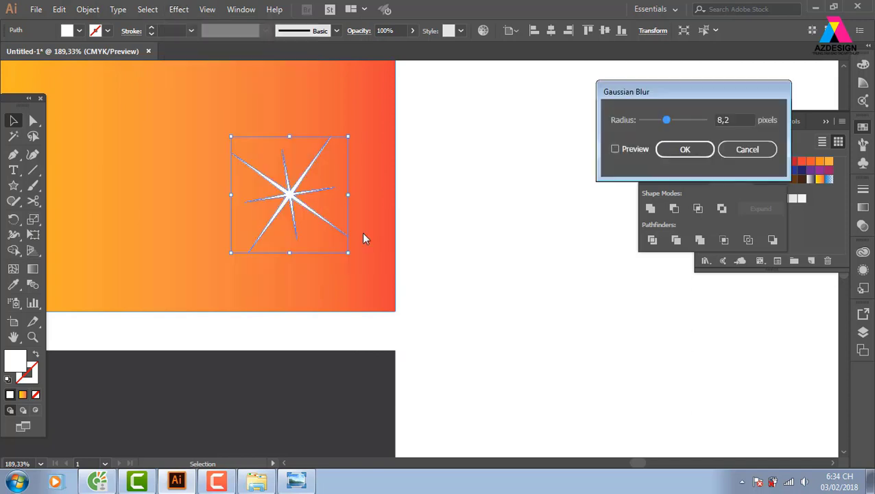
{"action": "left_click", "coordinate": [615, 150]}
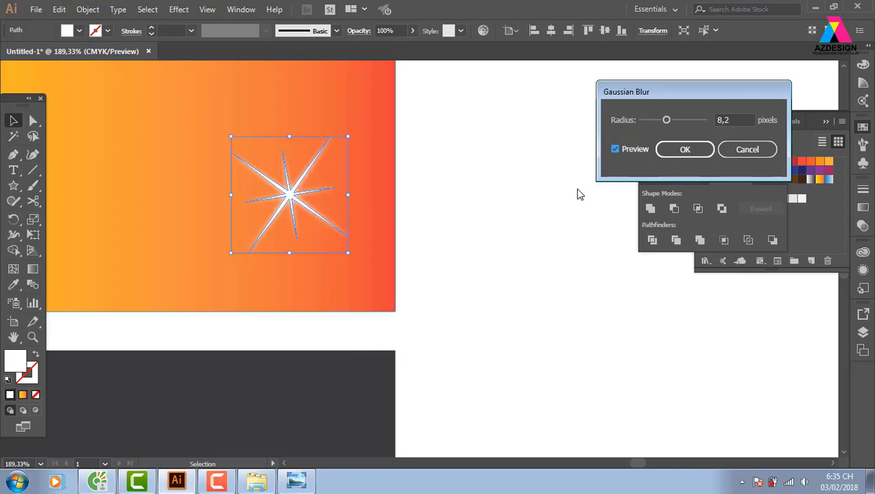
{"action": "left_click", "coordinate": [684, 149]}
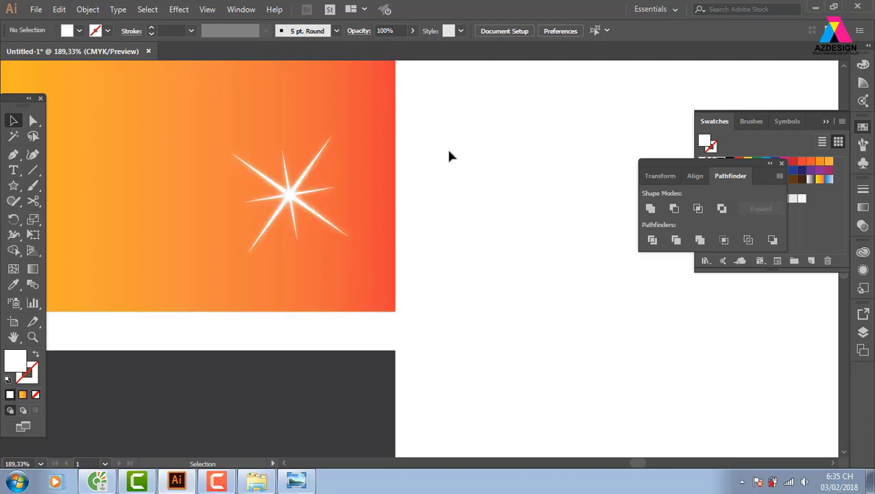
{"action": "left_click_drag", "start_coordinate": [449, 152], "coordinate": [287, 253]}
{"action": "left_click", "coordinate": [287, 253]}
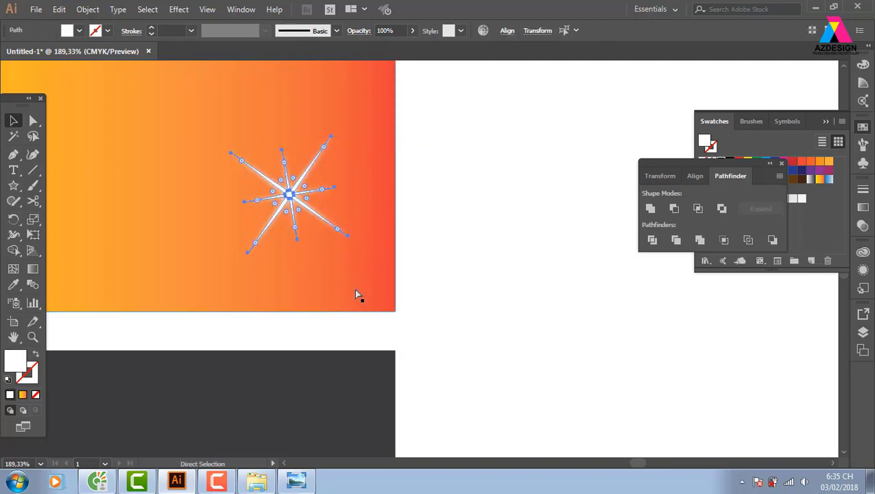
Draw a lens flare centred on the sparkle with the Flare Tool
{"action": "left_click", "coordinate": [15, 202]}
{"action": "left_click", "coordinate": [16, 187]}
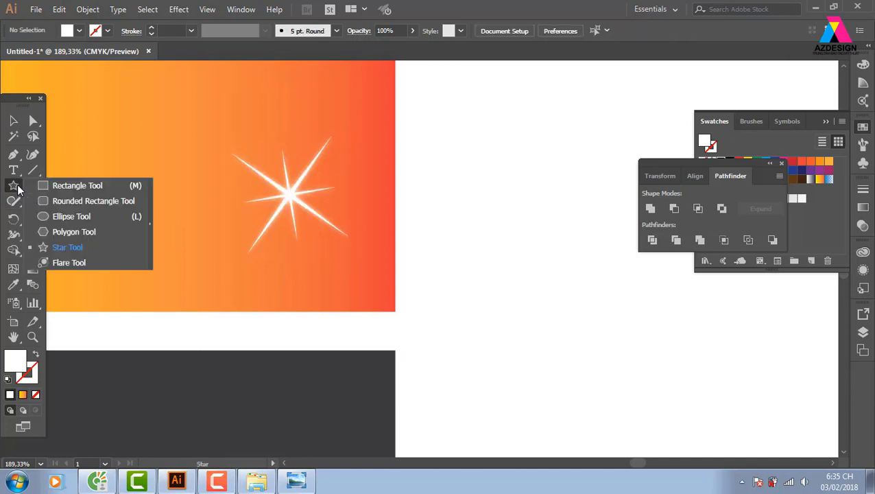
{"action": "left_click", "coordinate": [52, 261]}
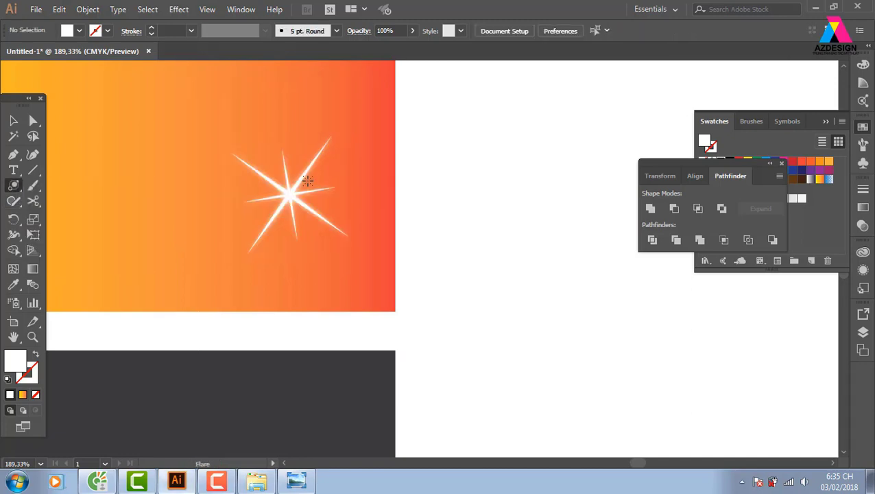
{"action": "left_click_drag", "start_coordinate": [289, 195], "coordinate": [262, 224]}
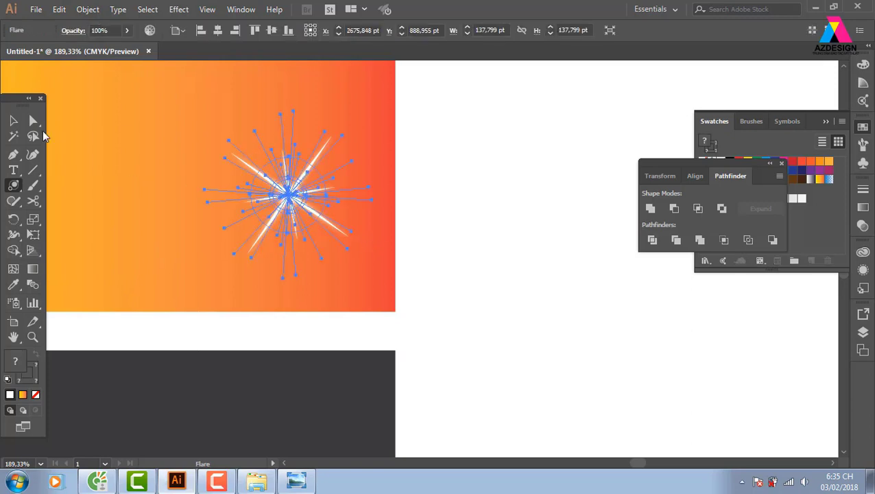
Shrink the flare and sparkle to about 60 pt and move them onto the orange starburst edge
{"action": "key", "text": "v"}
{"action": "left_click", "coordinate": [527, 196]}
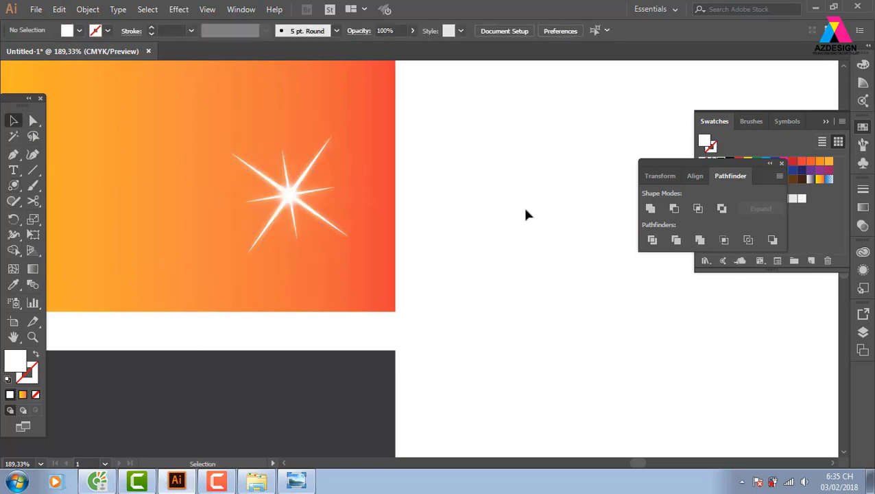
{"action": "left_click_drag", "start_coordinate": [480, 156], "coordinate": [248, 261]}
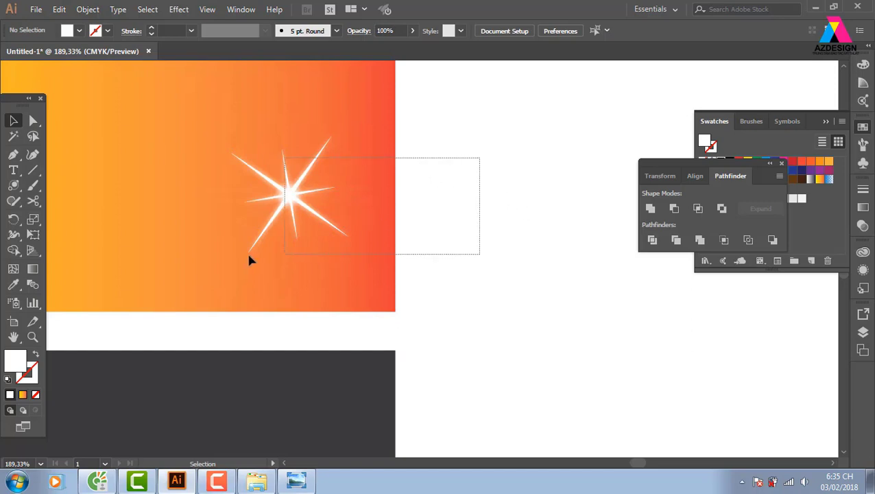
{"action": "left_click", "coordinate": [360, 300], "text": "shift"}
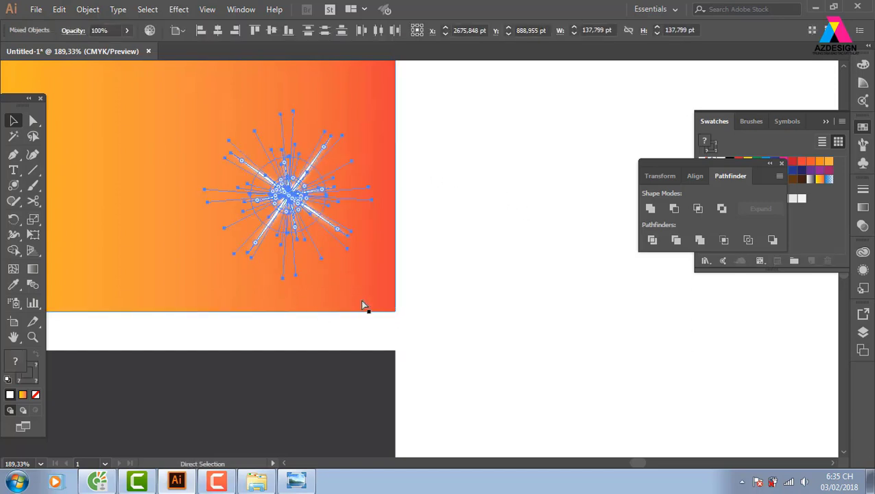
{"action": "key", "text": "ctrl+1"}
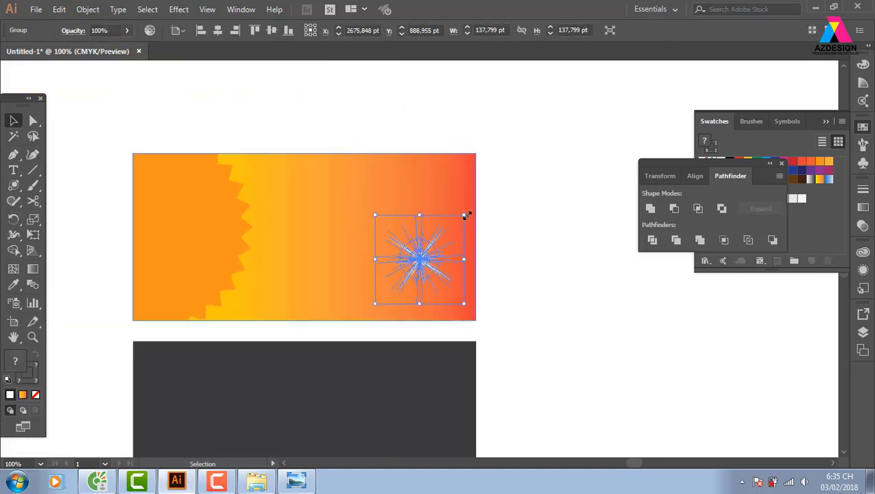
{"action": "mouse_move", "coordinate": [465, 215]}
{"action": "left_mouse_down"}
{"action": "mouse_move", "coordinate": [439, 240]}
{"action": "mouse_move", "coordinate": [239, 211]}
{"action": "mouse_move", "coordinate": [255, 210]}
{"action": "left_mouse_up"}
{"action": "left_click", "coordinate": [417, 135]}
{"action": "key", "text": "z"}
{"action": "left_click_drag", "start_coordinate": [102, 120], "coordinate": [595, 352]}
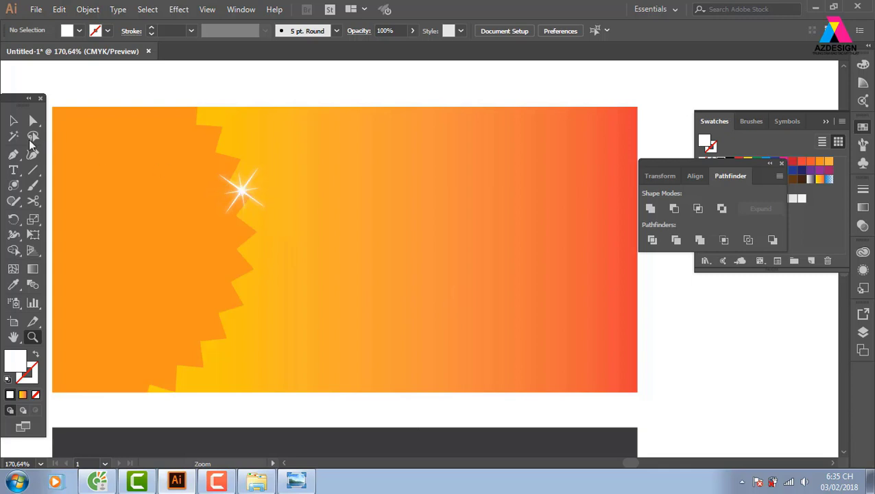
Draw a first five-pointed star on empty canvas beside the banner
{"action": "left_click", "coordinate": [13, 121]}
{"action": "left_click", "coordinate": [244, 196]}
{"action": "left_click_drag", "start_coordinate": [560, 332], "coordinate": [292, 284]}
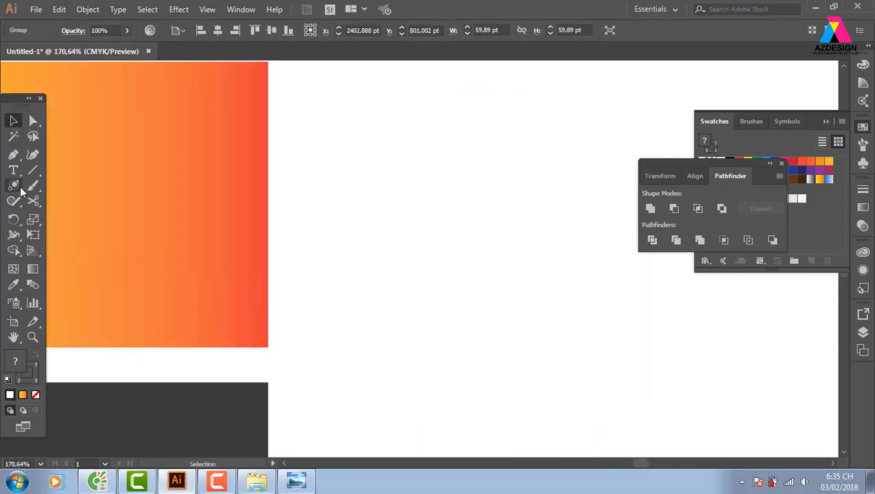
{"action": "left_click_drag", "start_coordinate": [20, 190], "coordinate": [68, 248]}
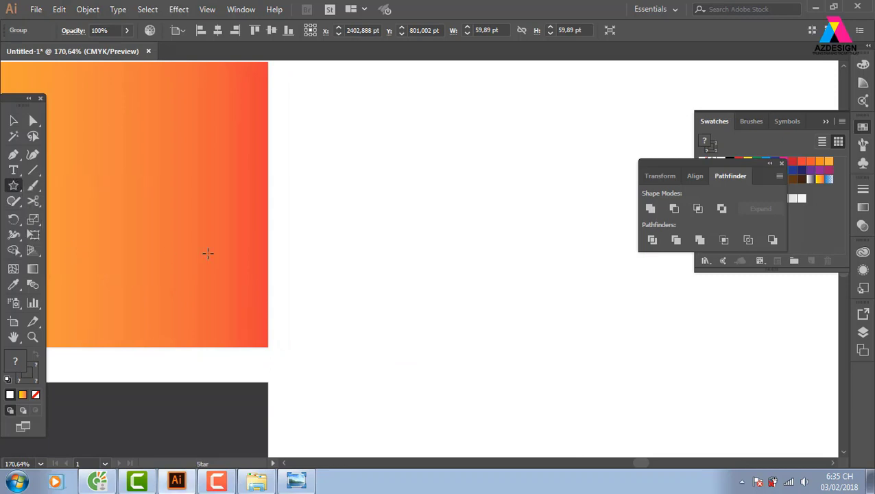
{"action": "left_click_drag", "start_coordinate": [405, 244], "coordinate": [418, 239]}
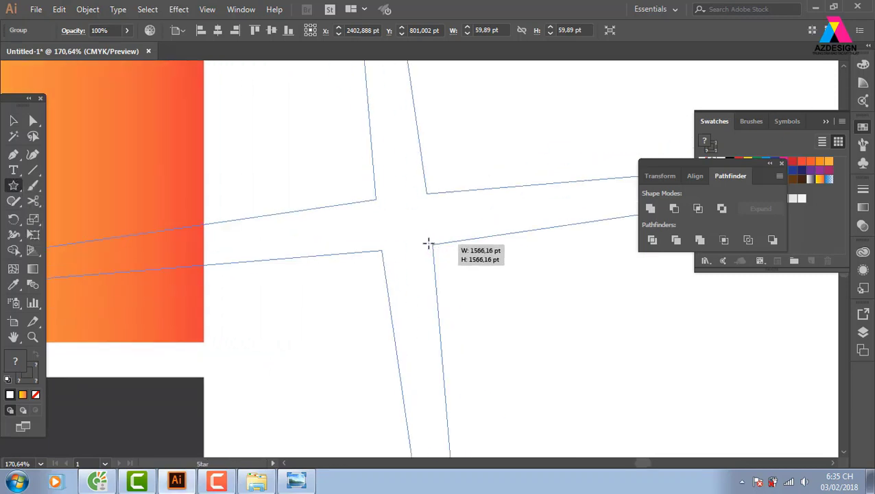
{"action": "key", "text": "Up"}
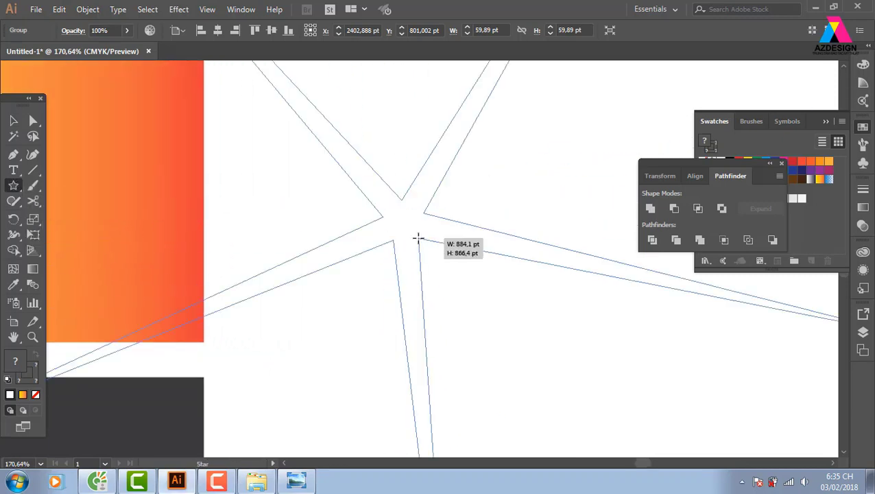
{"action": "key", "text": "ctrl+minus"}
{"action": "key", "text": "ctrl+minus"}
{"action": "key", "text": "ctrl+minus"}
{"action": "key", "text": "ctrl+minus"}
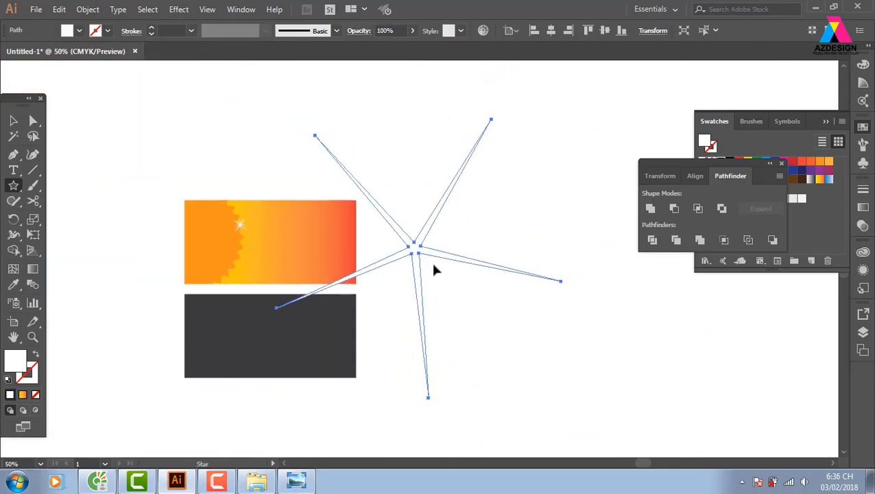
Replace it with a large star over the banners, about 2260 by 2278 pt
{"action": "key", "text": "Delete"}
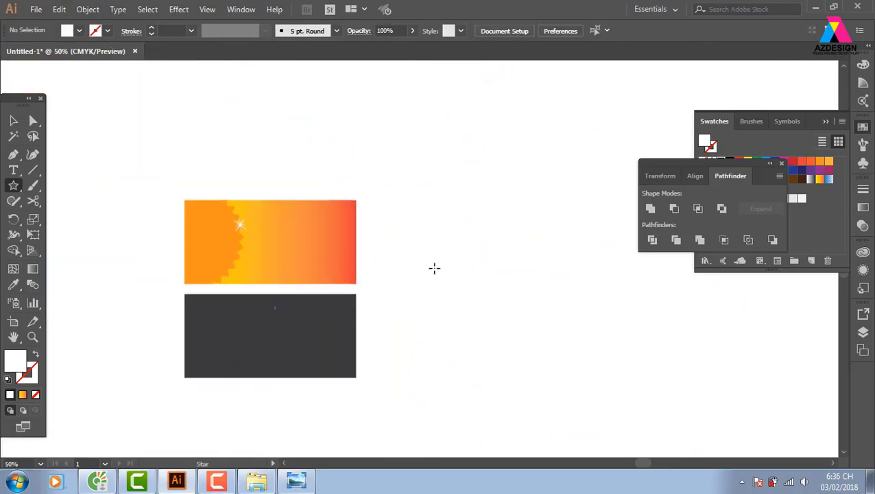
{"action": "left_click_drag", "start_coordinate": [433, 268], "coordinate": [485, 242]}
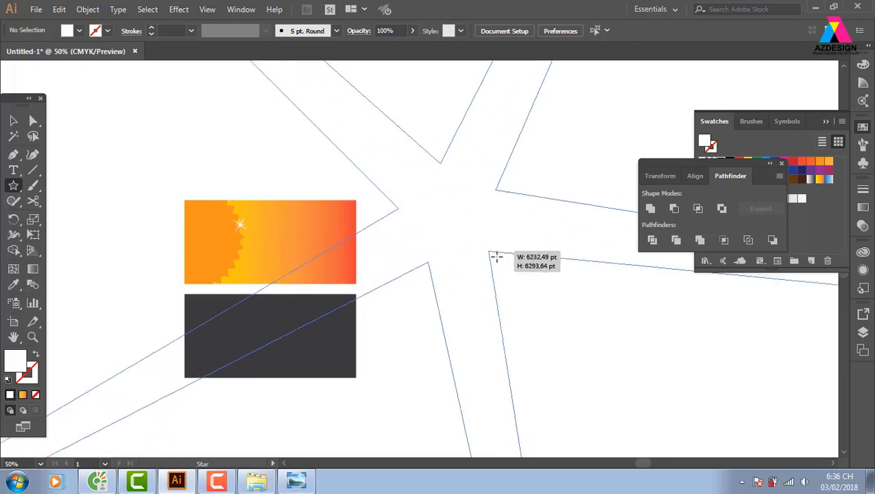
{"action": "left_click_drag", "start_coordinate": [466, 231], "coordinate": [676, 313]}
{"action": "key", "text": "ctrl+z"}
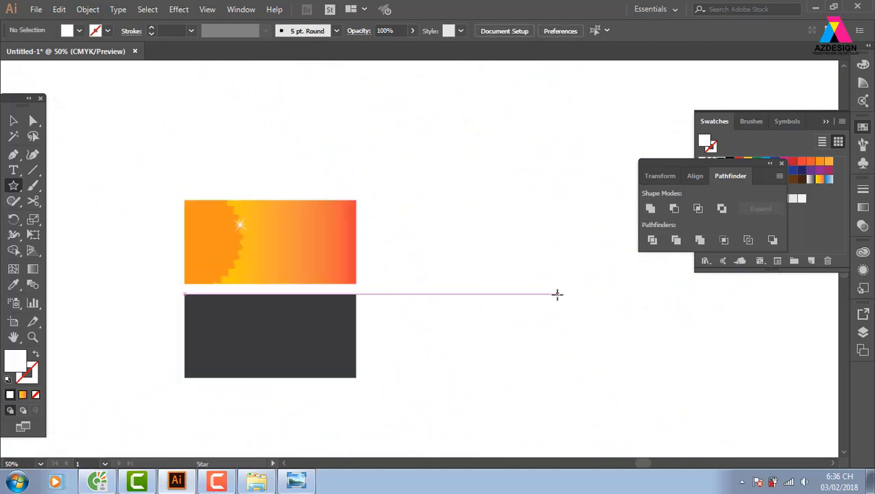
{"action": "key", "text": "ctrl+minus"}
{"action": "mouse_move", "coordinate": [462, 205]}
{"action": "left_mouse_down"}
{"action": "mouse_move", "coordinate": [507, 239]}
{"action": "mouse_move", "coordinate": [568, 250]}
{"action": "mouse_move", "coordinate": [553, 247]}
{"action": "left_mouse_up"}
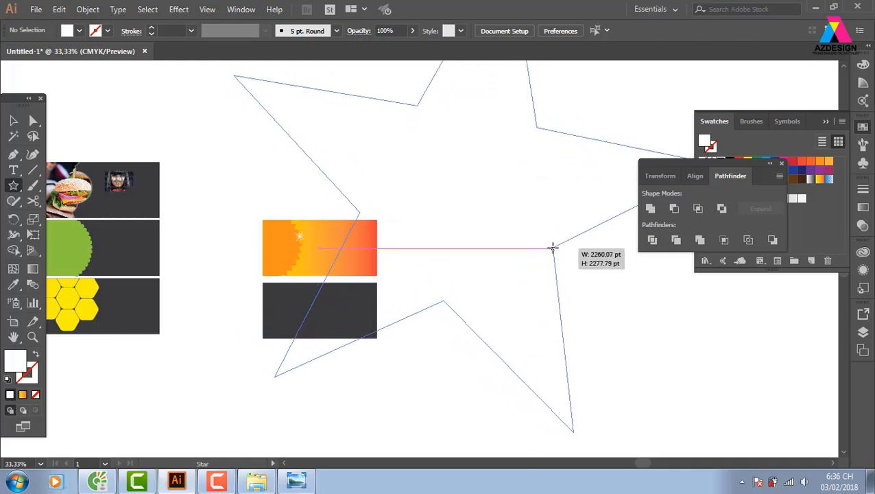
{"action": "left_click_drag", "start_coordinate": [552, 247], "coordinate": [553, 247]}
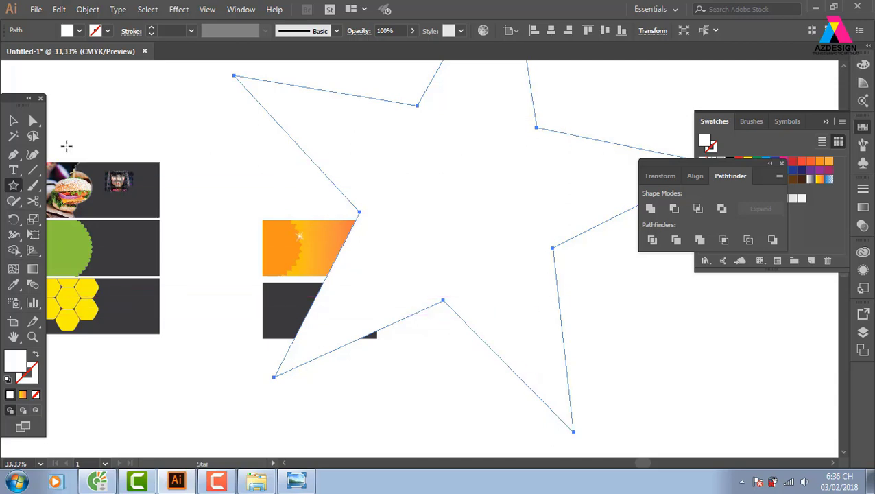
Replace the tilted star with an upright 1053 by 1009 pt star filled red-orange (C=0 M=90 Y=85 K=0)
{"action": "left_click", "coordinate": [13, 120]}
{"action": "key", "text": "Delete"}
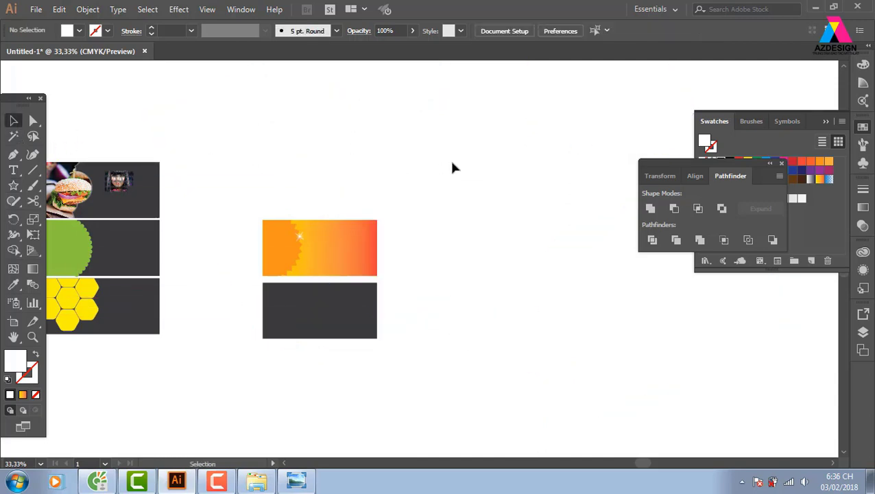
{"action": "left_click", "coordinate": [13, 185]}
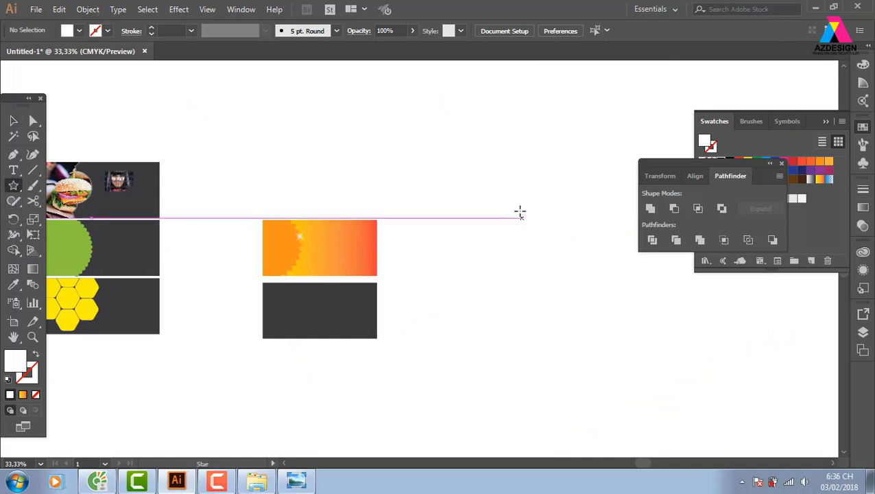
{"action": "mouse_move", "coordinate": [509, 200]}
{"action": "left_mouse_down"}
{"action": "mouse_move", "coordinate": [534, 213]}
{"action": "mouse_move", "coordinate": [545, 256]}
{"action": "mouse_move", "coordinate": [582, 292]}
{"action": "left_mouse_up"}
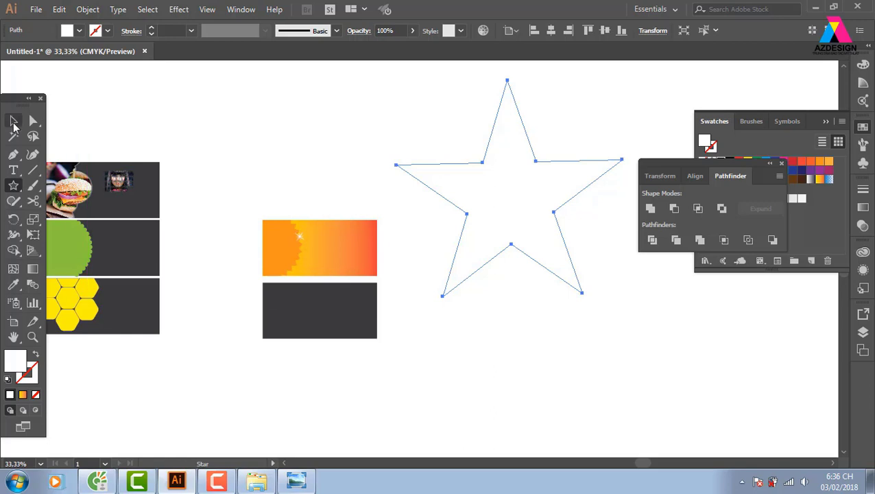
{"action": "left_click", "coordinate": [13, 120]}
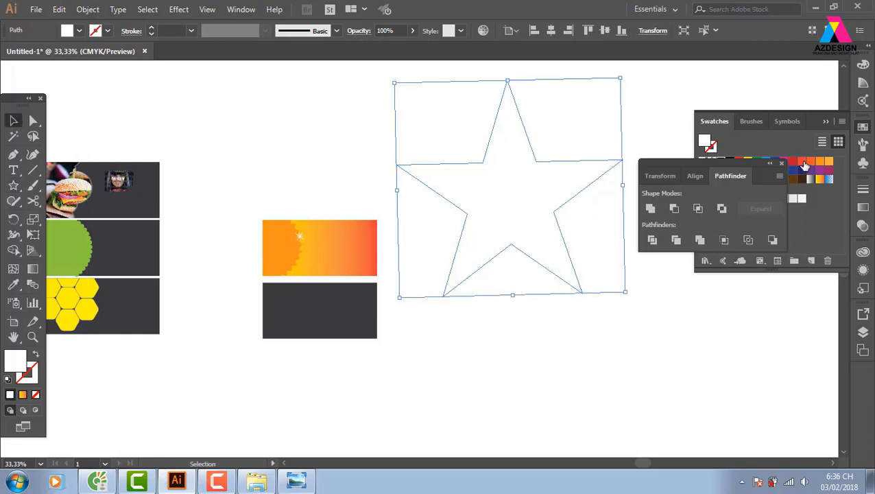
{"action": "left_click", "coordinate": [803, 161]}
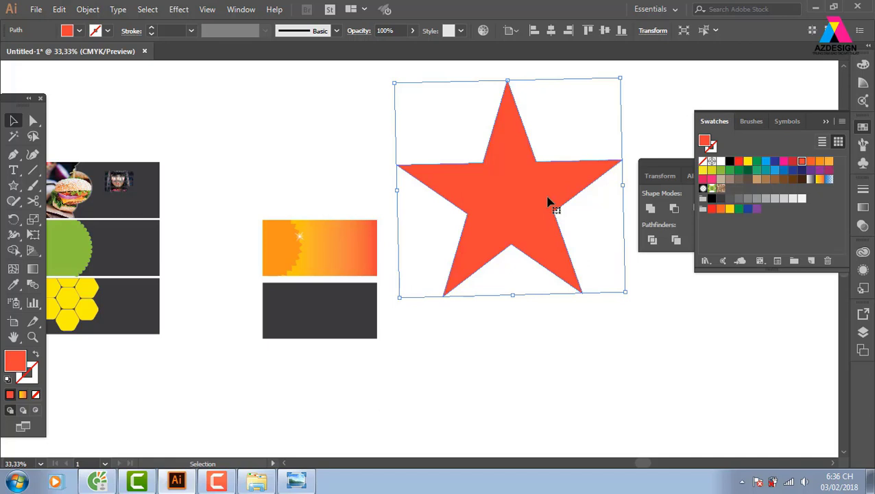
Draw a small star above and right of the large red-orange star
{"action": "key", "text": "ctrl+minus"}
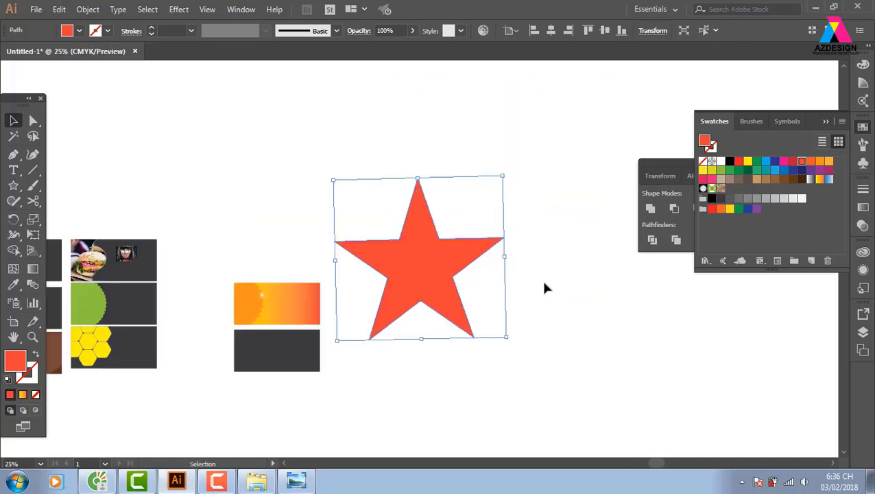
{"action": "left_click_drag", "start_coordinate": [545, 287], "coordinate": [434, 272]}
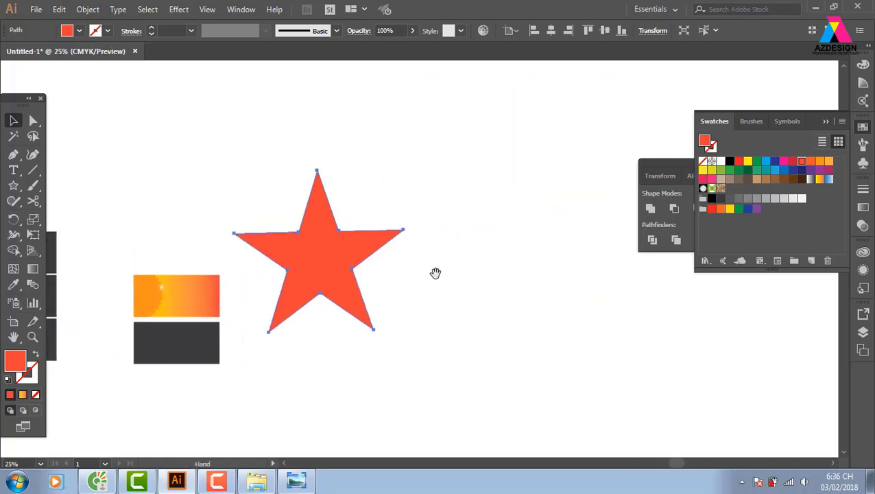
{"action": "left_click", "coordinate": [13, 185]}
{"action": "mouse_move", "coordinate": [454, 152]}
{"action": "left_mouse_down"}
{"action": "mouse_move", "coordinate": [456, 178]}
{"action": "mouse_move", "coordinate": [469, 178]}
{"action": "left_mouse_up"}
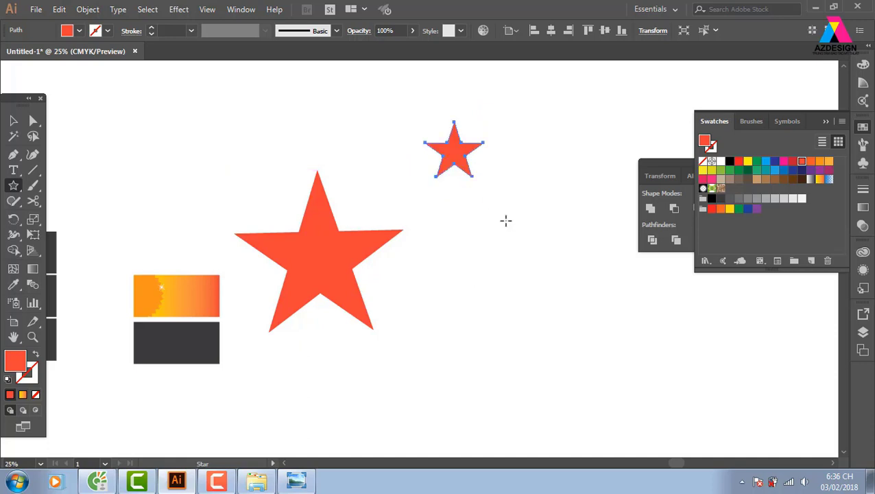
{"action": "scroll", "coordinate": [442, 221], "scroll_direction": "right", "scroll_amount": 2}
Fill the small star with the yellow swatch
{"action": "key", "text": "v"}
{"action": "left_click", "coordinate": [523, 160]}
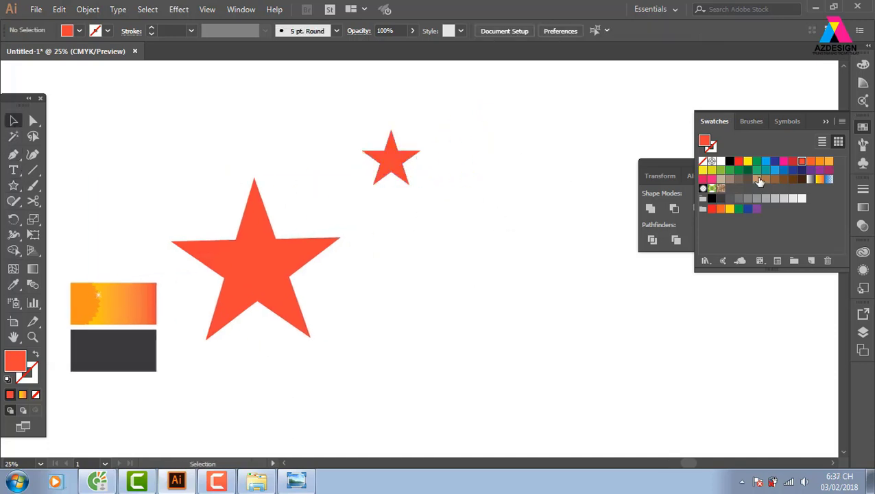
{"action": "left_click", "coordinate": [406, 164]}
{"action": "left_click", "coordinate": [747, 161]}
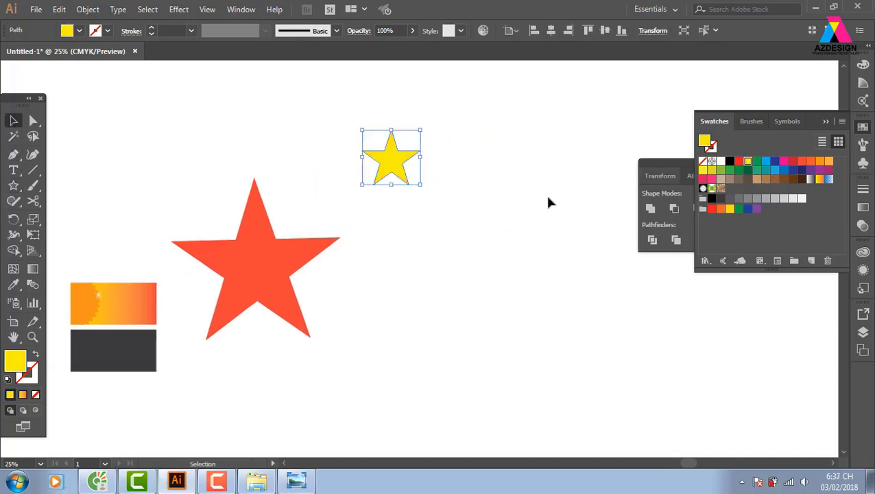
{"action": "left_click", "coordinate": [545, 195]}
{"action": "left_click_drag", "start_coordinate": [13, 185], "coordinate": [61, 182]}
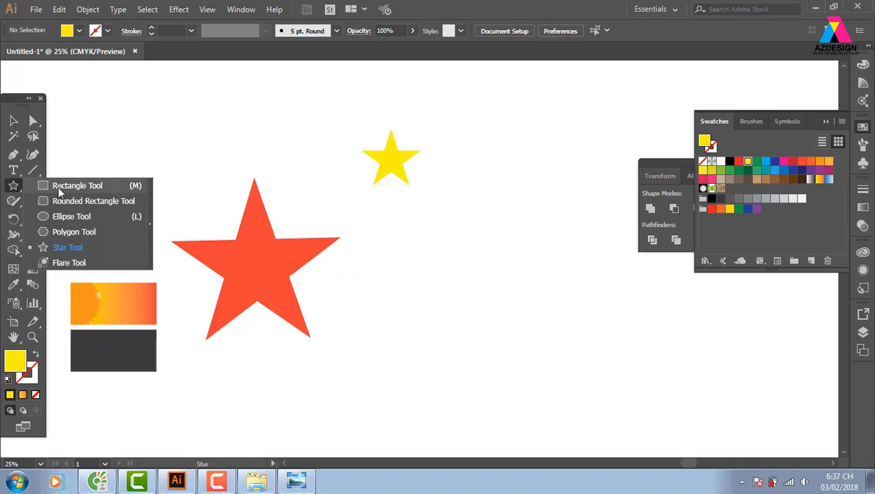
Draw a red-orange 756 by 564 pt rectangle over the yellow star and send it to the back
{"action": "mouse_move", "coordinate": [334, 129]}
{"action": "left_mouse_down"}
{"action": "mouse_move", "coordinate": [449, 182]}
{"action": "mouse_move", "coordinate": [455, 204]}
{"action": "left_mouse_up"}
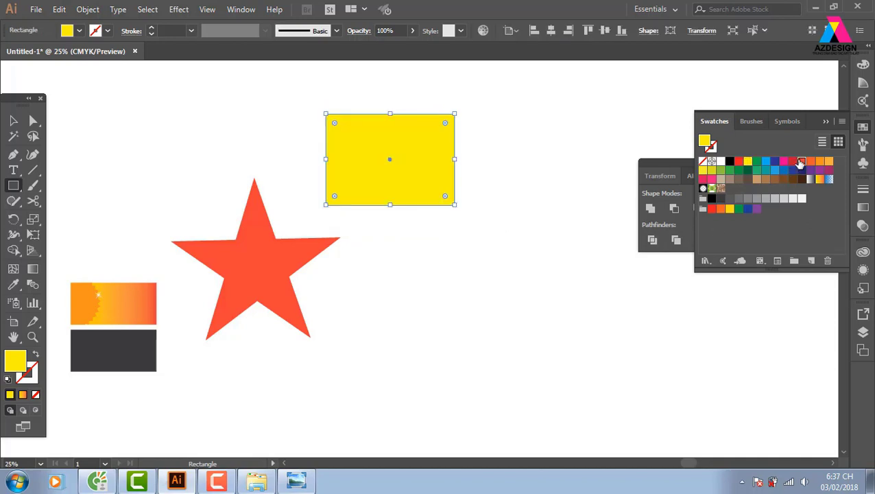
{"action": "left_click", "coordinate": [801, 160]}
{"action": "left_click", "coordinate": [13, 120]}
{"action": "left_click", "coordinate": [206, 129]}
{"action": "left_click", "coordinate": [434, 154]}
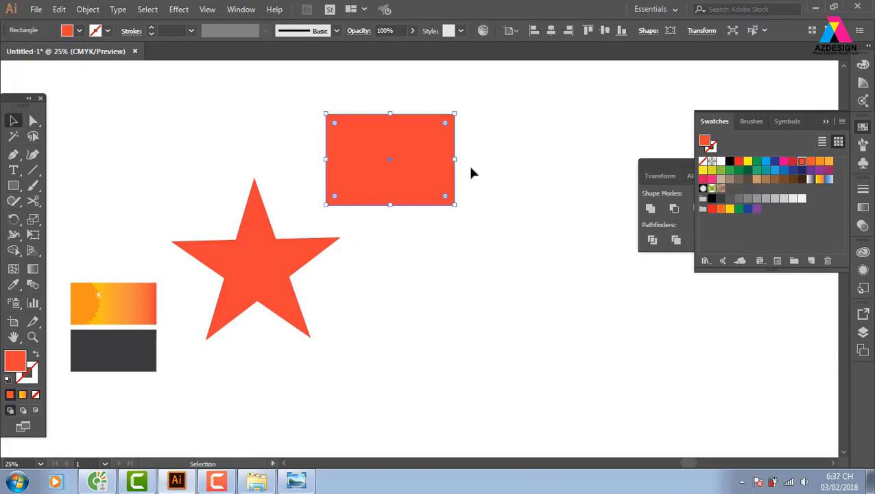
{"action": "key", "text": "ctrl+shift+bracketleft"}
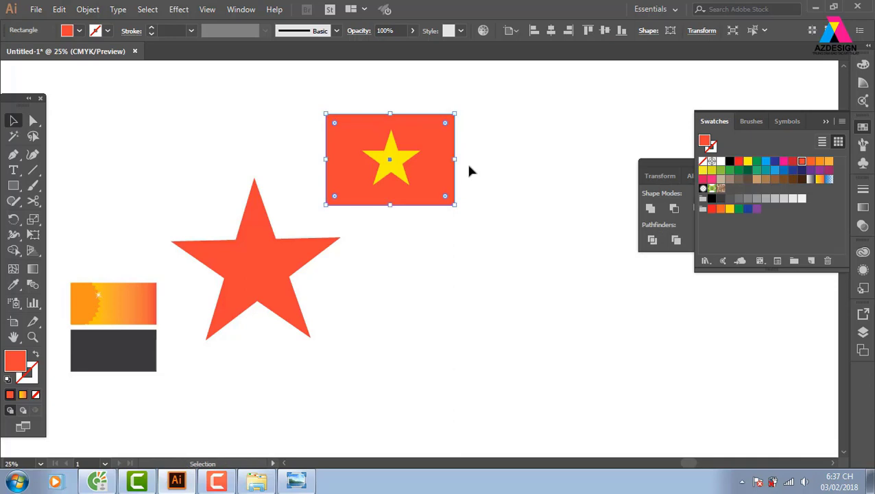
{"action": "left_click", "coordinate": [469, 169]}
{"action": "left_click", "coordinate": [440, 187]}
Apply a Flag warp effect with -17% horizontal bend to the flag
{"action": "left_click", "coordinate": [178, 9]}
{"action": "mouse_move", "coordinate": [205, 175]}
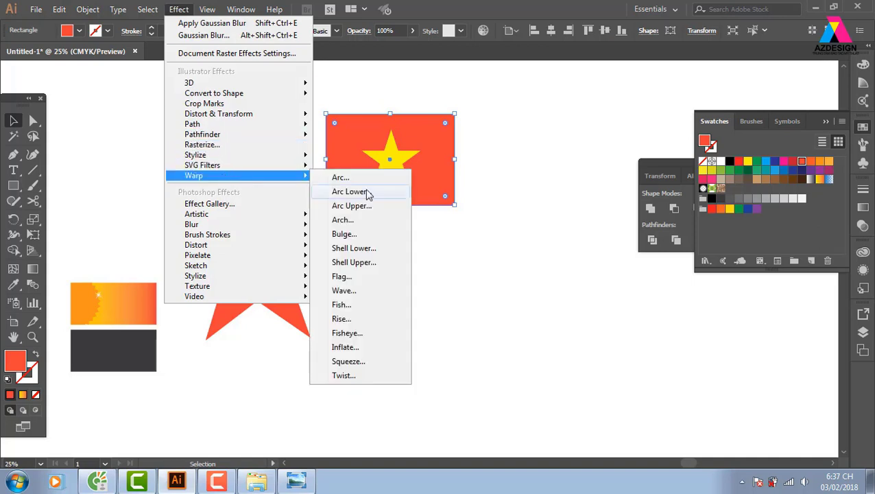
{"action": "left_click", "coordinate": [369, 181]}
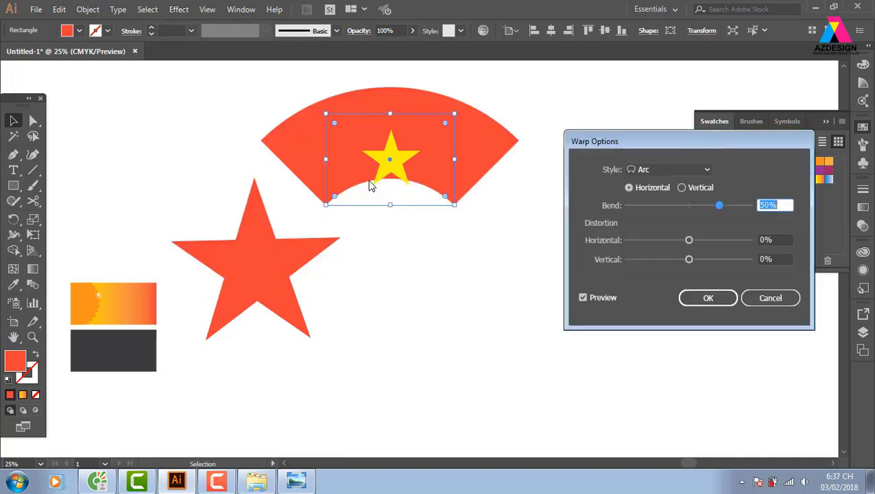
{"action": "left_click", "coordinate": [694, 170]}
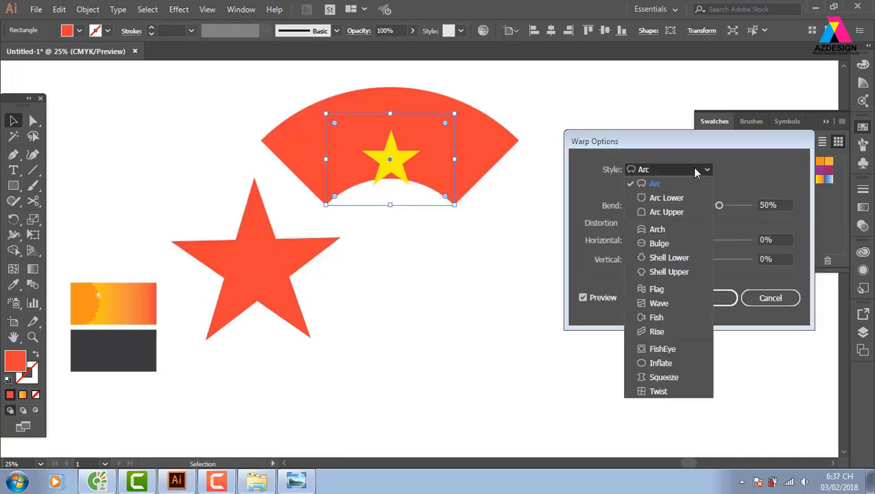
{"action": "left_click", "coordinate": [666, 289]}
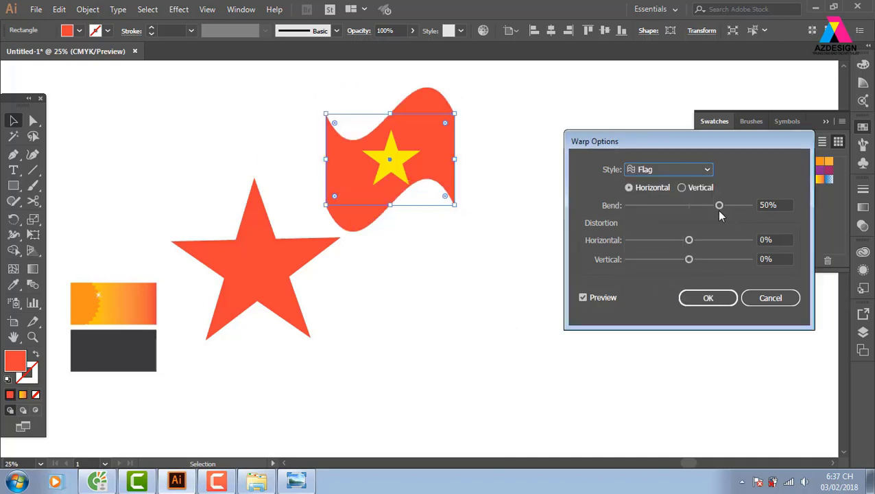
{"action": "left_click_drag", "start_coordinate": [719, 207], "coordinate": [677, 207]}
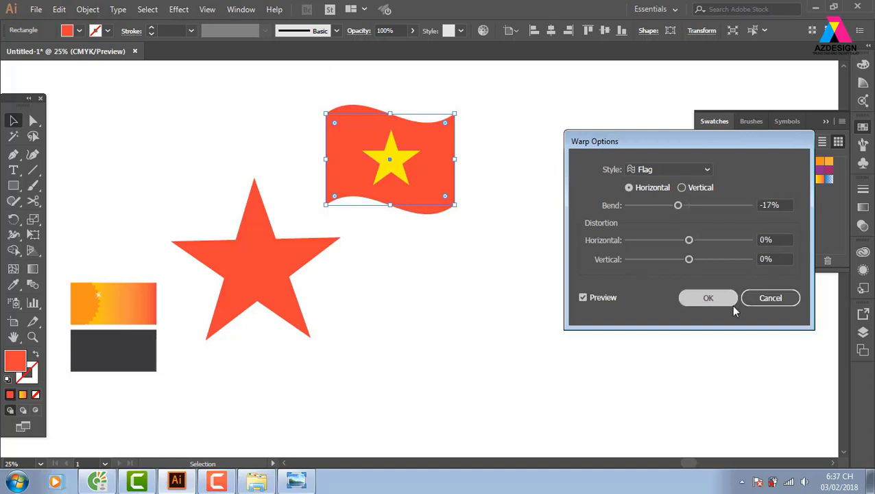
{"action": "left_click", "coordinate": [730, 300]}
Drag the wavy flag into the Swatches panel as a new pattern, then zoom back to the artwork
{"action": "left_click", "coordinate": [514, 96]}
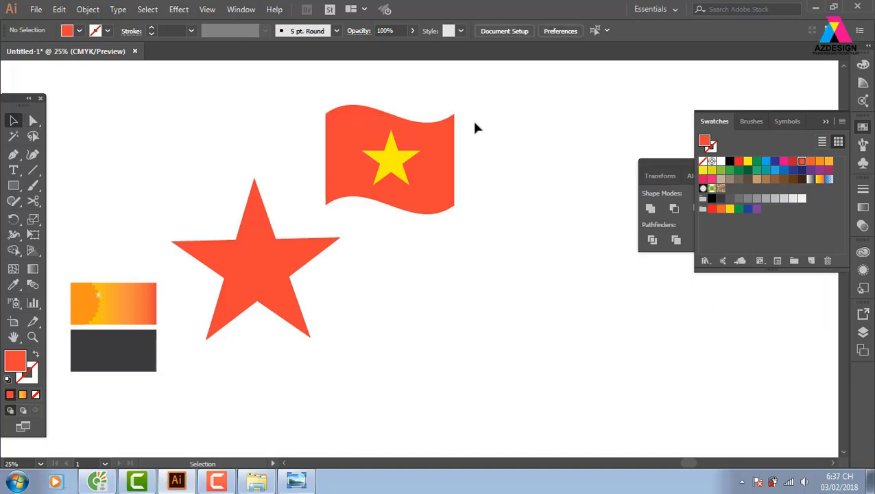
{"action": "mouse_move", "coordinate": [392, 195]}
{"action": "left_mouse_down"}
{"action": "mouse_move", "coordinate": [750, 248]}
{"action": "mouse_move", "coordinate": [729, 192]}
{"action": "left_mouse_up"}
{"action": "scroll", "coordinate": [617, 216], "scroll_direction": "down", "scroll_amount": 1}
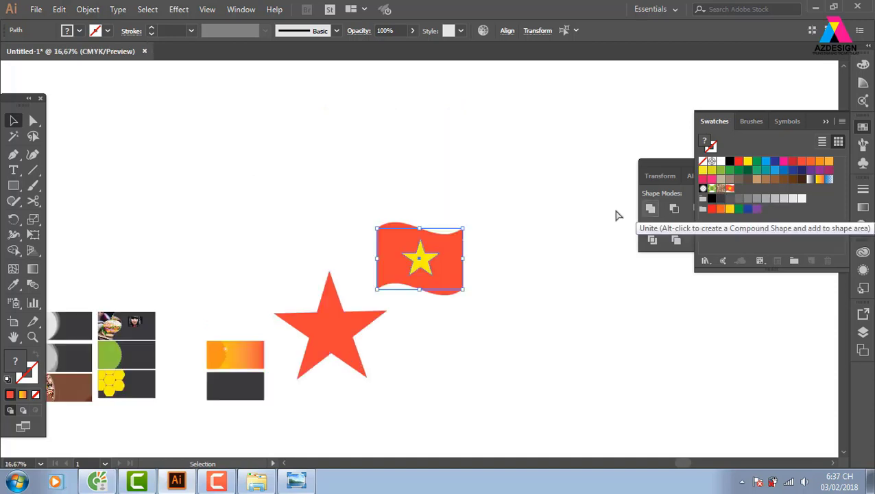
{"action": "scroll", "coordinate": [569, 288], "scroll_direction": "down", "scroll_amount": 2}
{"action": "scroll", "coordinate": [525, 343], "scroll_direction": "down", "scroll_amount": 1}
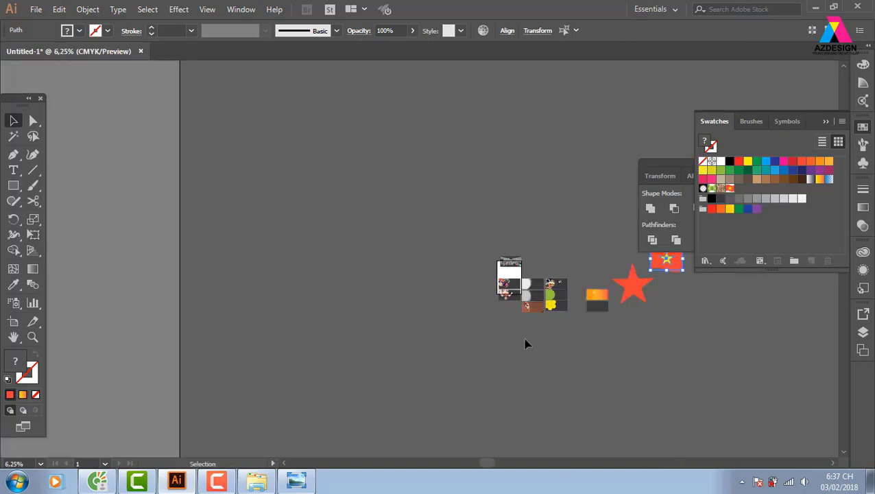
{"action": "left_click_drag", "start_coordinate": [614, 308], "coordinate": [266, 312]}
{"action": "key", "text": "z"}
{"action": "left_click_drag", "start_coordinate": [336, 208], "coordinate": [478, 396]}
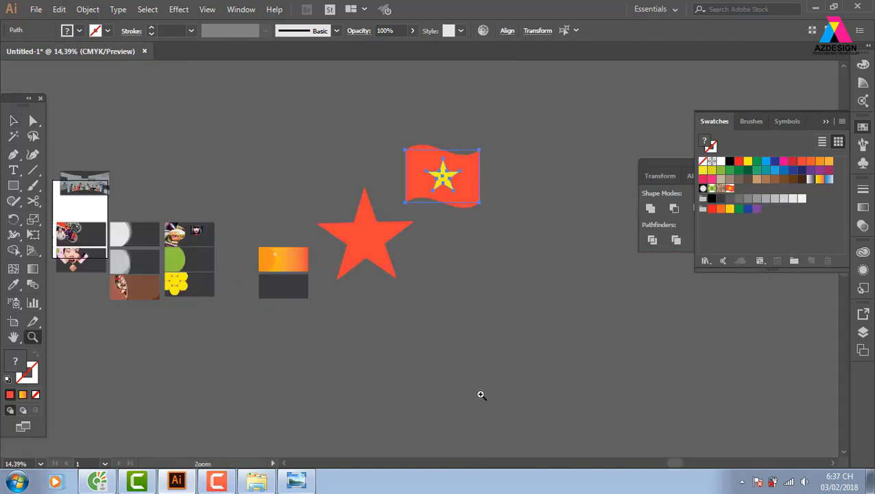
{"action": "left_click", "coordinate": [13, 185]}
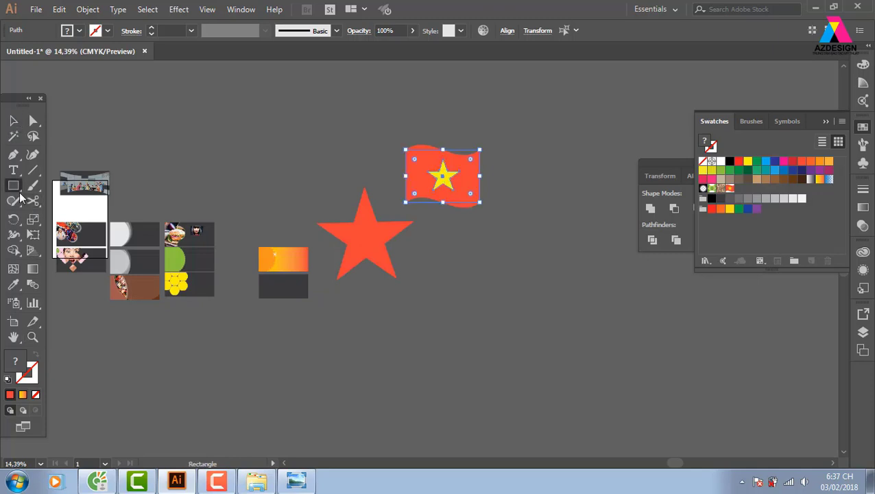
Draw a 2481 by 3301 pt rectangle right of the flag, filled with the flag pattern swatch
{"action": "scroll", "coordinate": [384, 205], "scroll_direction": "right", "scroll_amount": 3}
{"action": "left_click_drag", "start_coordinate": [340, 105], "coordinate": [570, 411]}
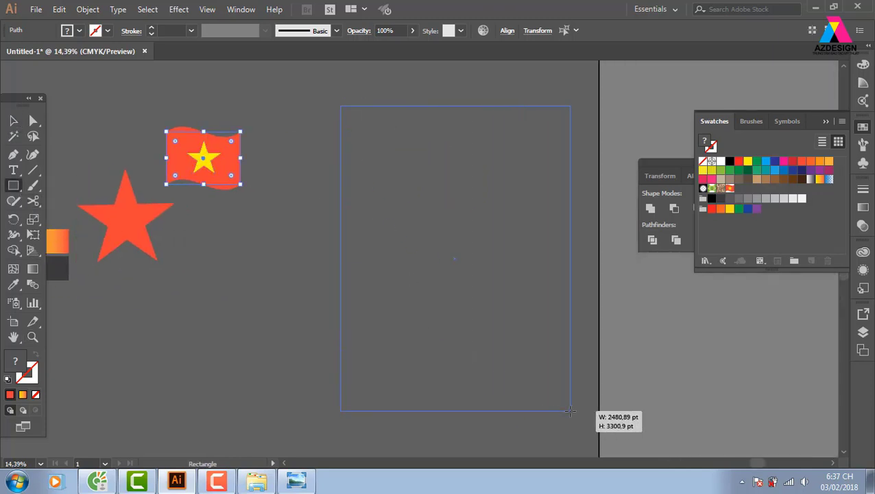
{"action": "left_click", "coordinate": [729, 188]}
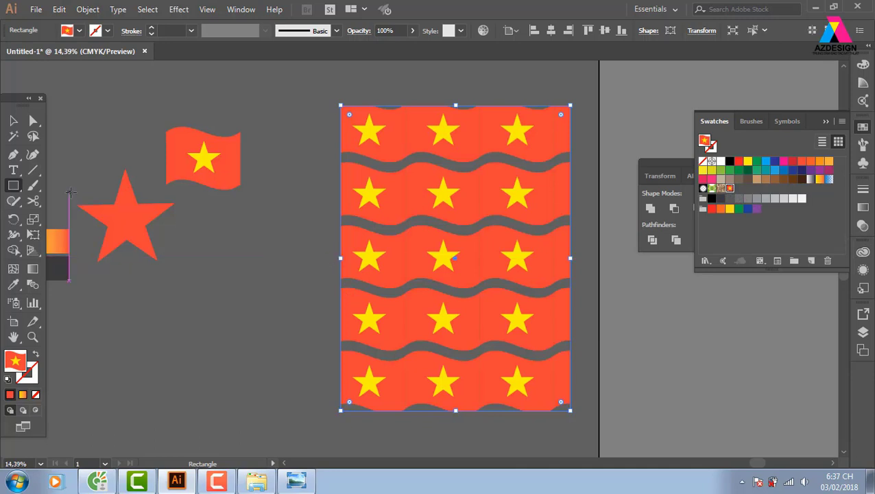
{"action": "left_click", "coordinate": [13, 120]}
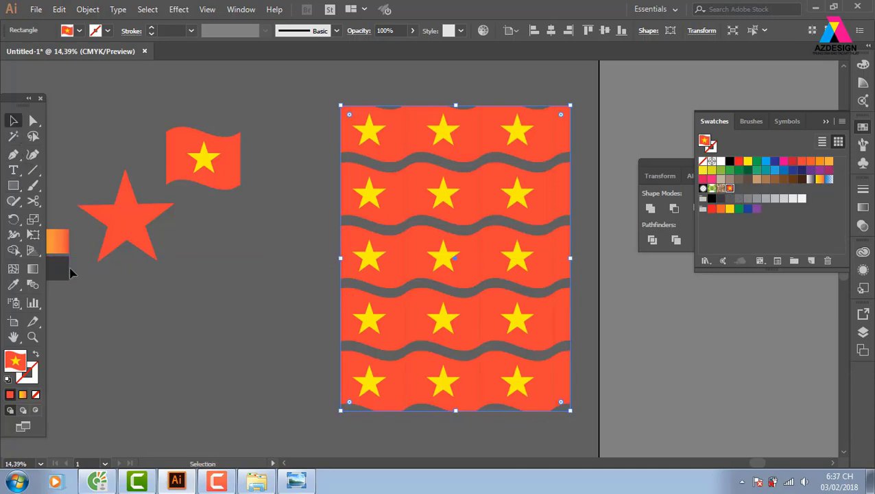
{"action": "double_click", "coordinate": [32, 219]}
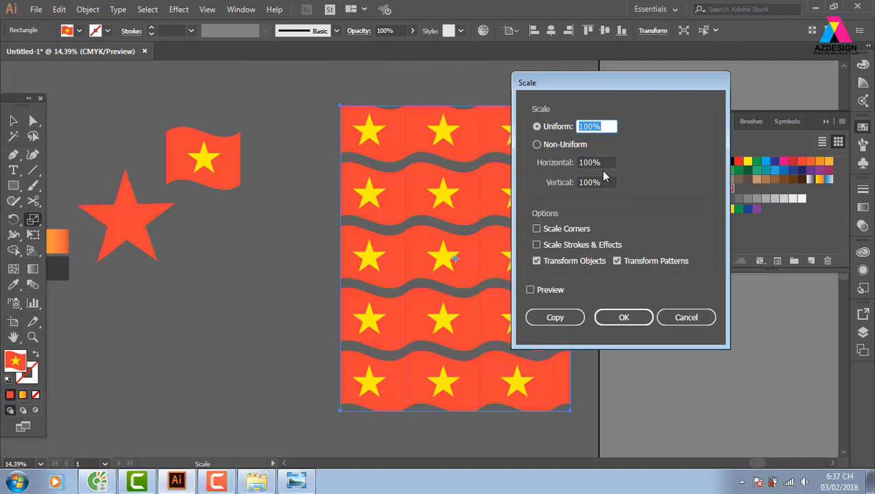
Scale only the rectangle's flag pattern to 40% uniform, with Transform Objects off
{"action": "left_click", "coordinate": [609, 126]}
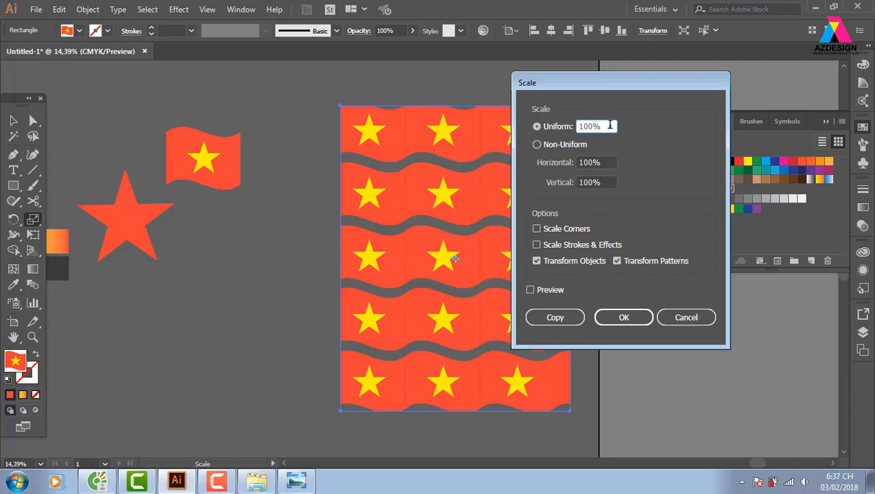
{"action": "left_click", "coordinate": [536, 261]}
{"action": "left_click", "coordinate": [530, 290]}
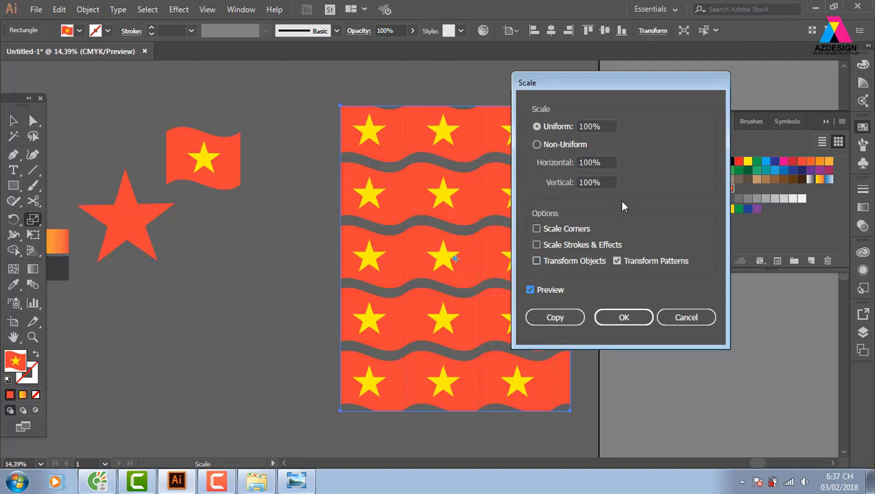
{"action": "left_click", "coordinate": [598, 127]}
{"action": "type", "text": "60"}
{"action": "key", "text": "Tab"}
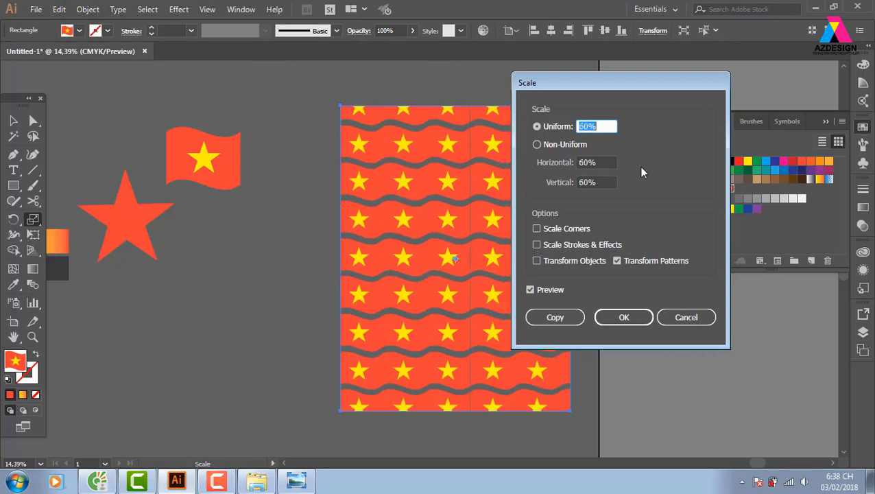
{"action": "key", "text": "shift+Down"}
{"action": "key", "text": "shift+Down"}
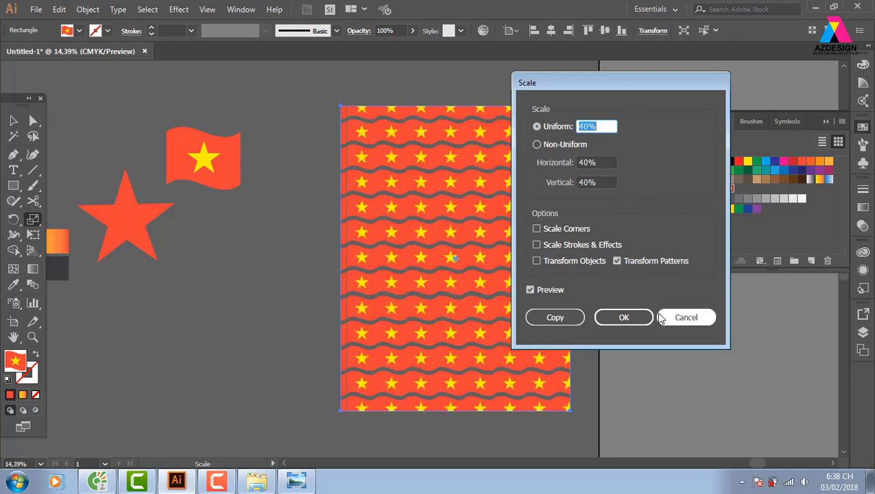
{"action": "left_click", "coordinate": [624, 317]}
{"action": "key", "text": "v"}
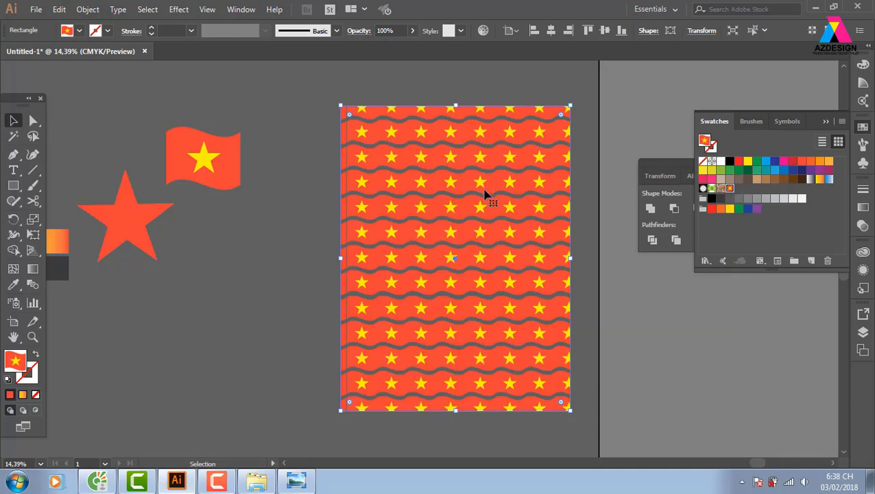
Show the canvas on white and zoom to about 82% on the dark banner designs
{"action": "key", "text": "ctrl+shift+h"}
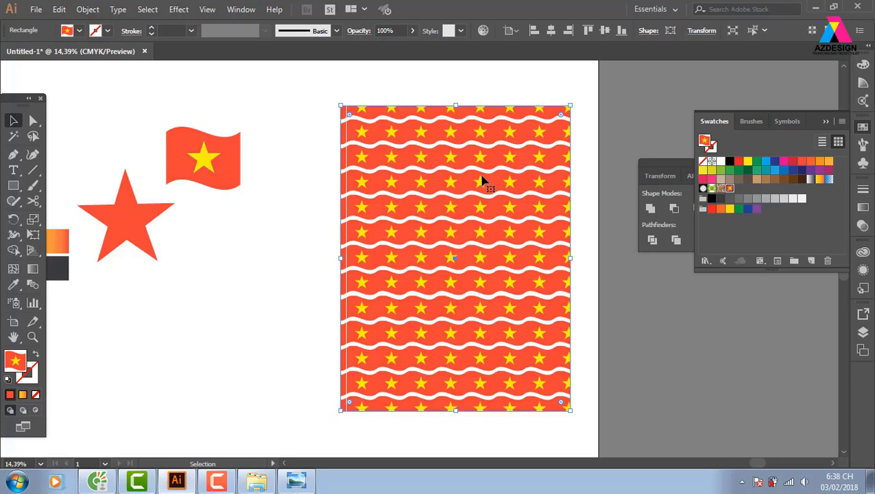
{"action": "scroll", "coordinate": [451, 295], "scroll_direction": "left", "scroll_amount": 5}
{"action": "scroll", "coordinate": [411, 301], "scroll_direction": "left", "scroll_amount": 2}
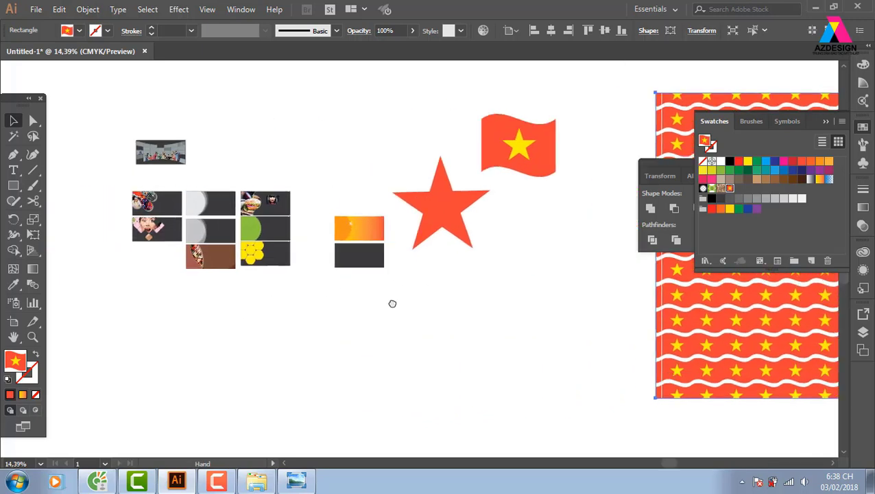
{"action": "scroll", "coordinate": [392, 303], "scroll_direction": "left", "scroll_amount": 1}
{"action": "scroll", "coordinate": [392, 303], "scroll_direction": "up", "scroll_amount": 1}
{"action": "scroll", "coordinate": [377, 315], "scroll_direction": "up", "scroll_amount": 2}
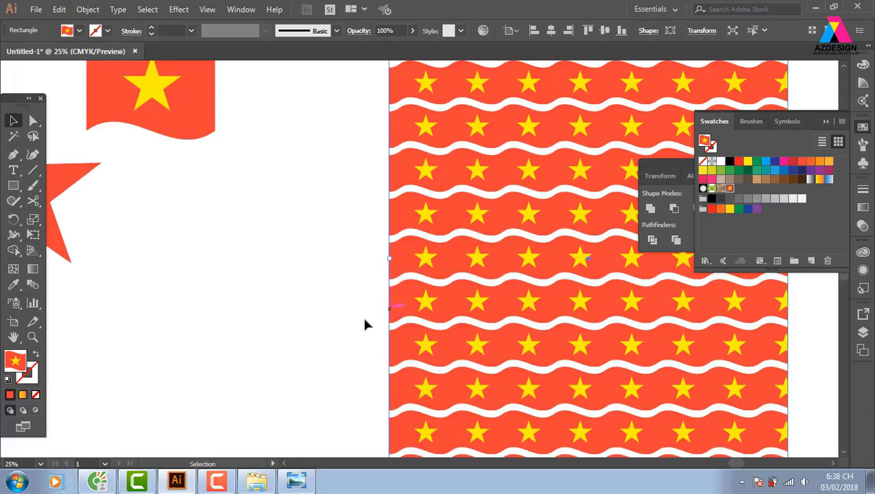
{"action": "left_click_drag", "start_coordinate": [138, 264], "coordinate": [401, 274]}
{"action": "left_click_drag", "start_coordinate": [13, 185], "coordinate": [56, 250]}
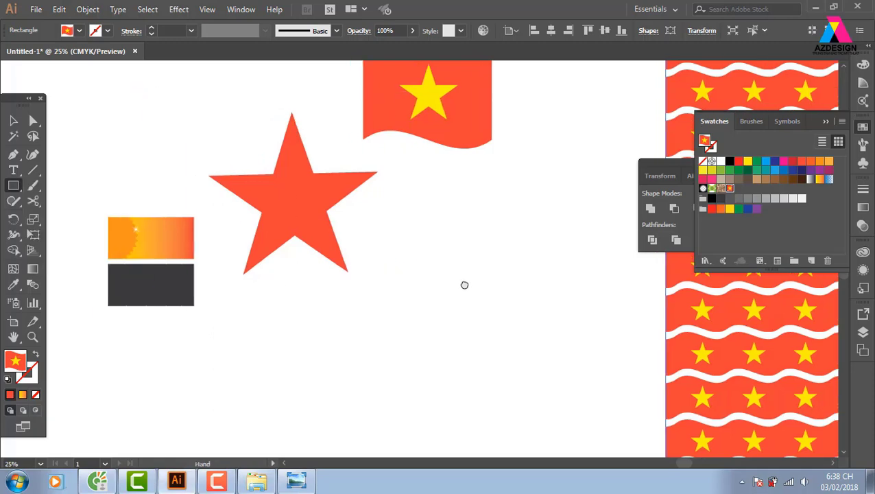
{"action": "mouse_move", "coordinate": [48, 315]}
{"action": "left_mouse_down"}
{"action": "mouse_move", "coordinate": [319, 319]}
{"action": "mouse_move", "coordinate": [533, 297]}
{"action": "left_mouse_up"}
{"action": "key", "text": "z"}
{"action": "mouse_move", "coordinate": [215, 135]}
{"action": "left_mouse_down"}
{"action": "mouse_move", "coordinate": [322, 254]}
{"action": "mouse_move", "coordinate": [284, 252]}
{"action": "left_mouse_up"}
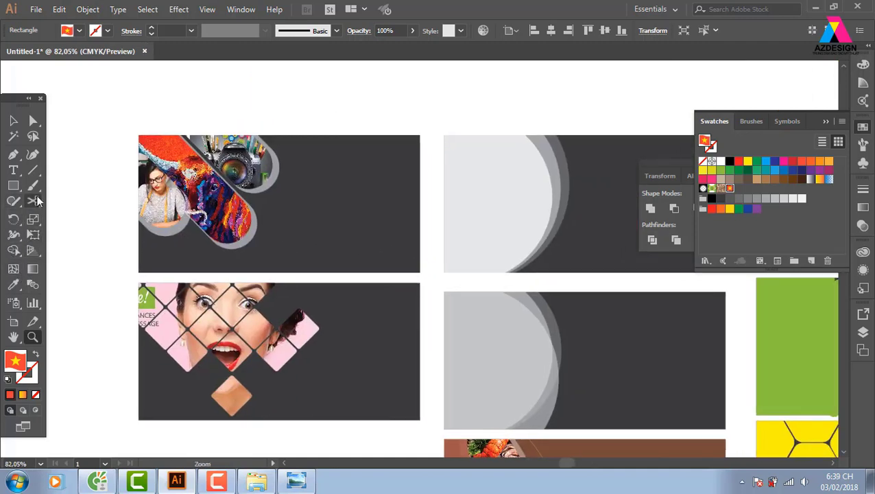
Add a lens flare centred on the top banner's photo collage, rings reaching its right side
{"action": "left_click", "coordinate": [17, 189]}
{"action": "left_click_drag", "start_coordinate": [20, 194], "coordinate": [58, 267]}
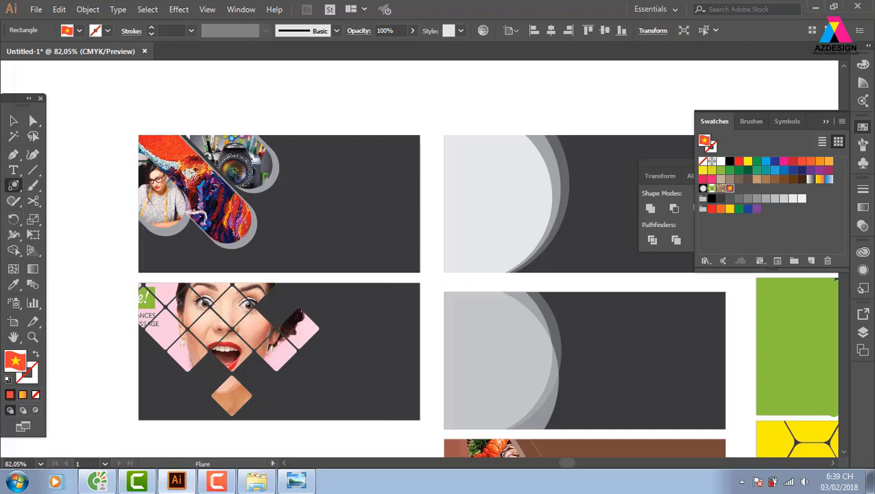
{"action": "left_click_drag", "start_coordinate": [237, 172], "coordinate": [309, 277]}
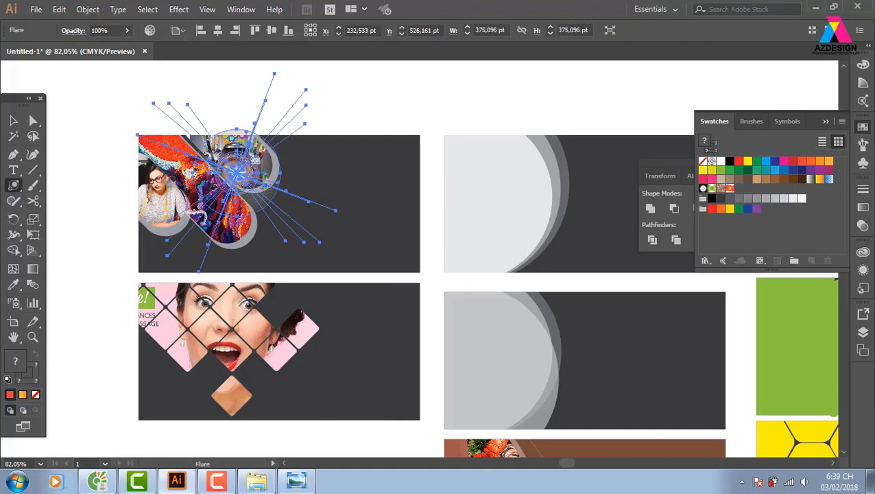
{"action": "left_click_drag", "start_coordinate": [237, 171], "coordinate": [361, 241]}
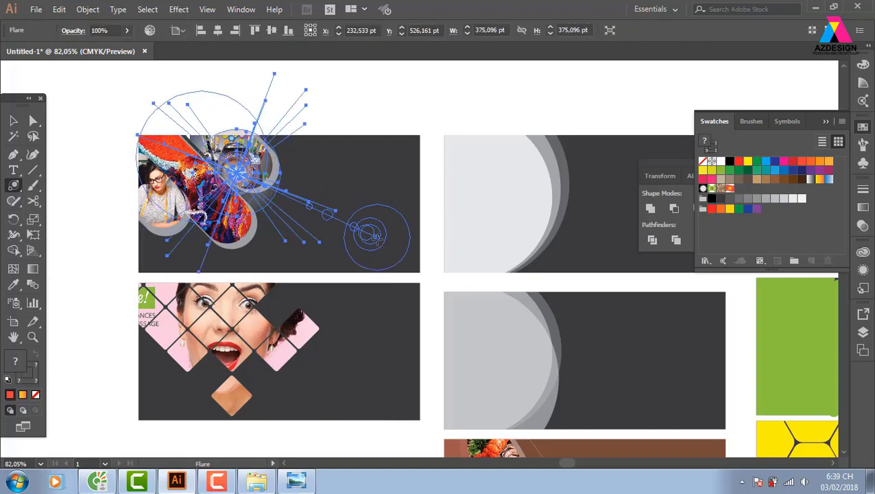
{"action": "left_click", "coordinate": [13, 120]}
{"action": "left_click", "coordinate": [117, 306]}
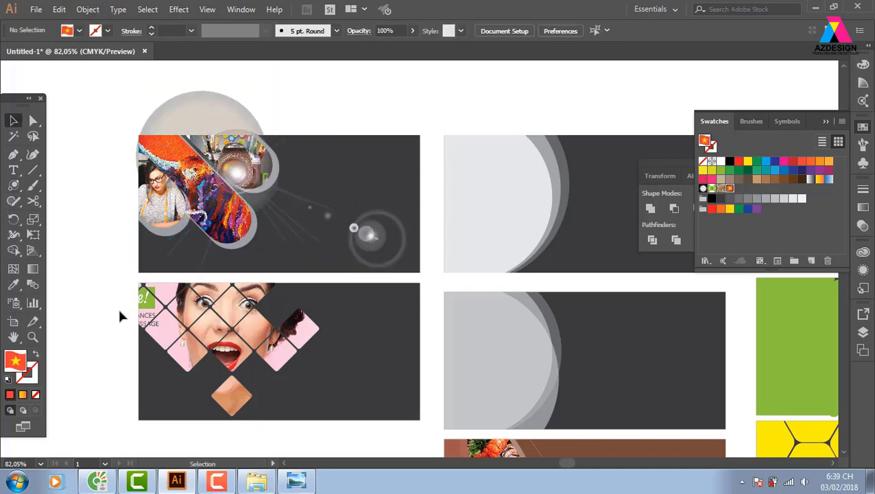
{"action": "left_click", "coordinate": [290, 248]}
{"action": "left_click", "coordinate": [364, 165]}
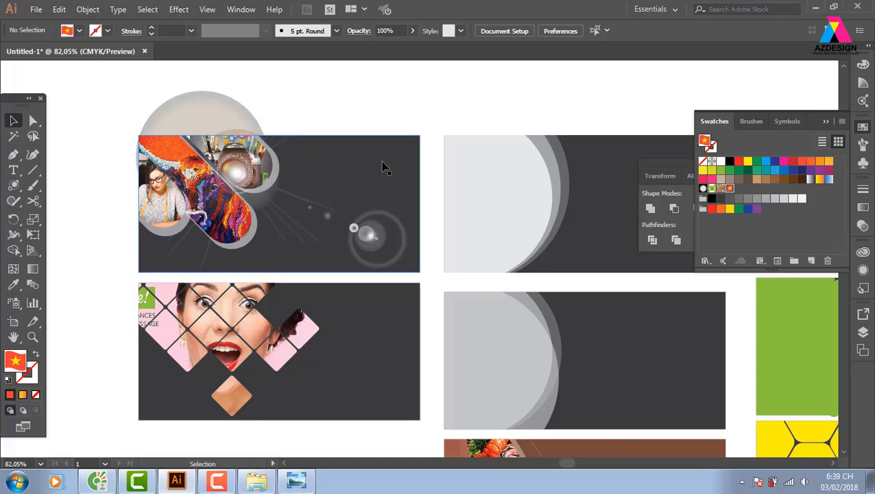
{"action": "left_click", "coordinate": [304, 250]}
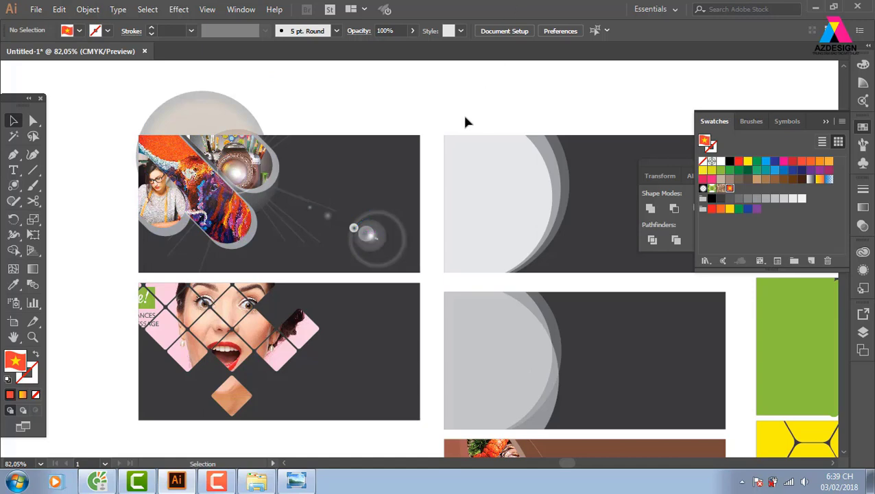
{"action": "left_click", "coordinate": [207, 134]}
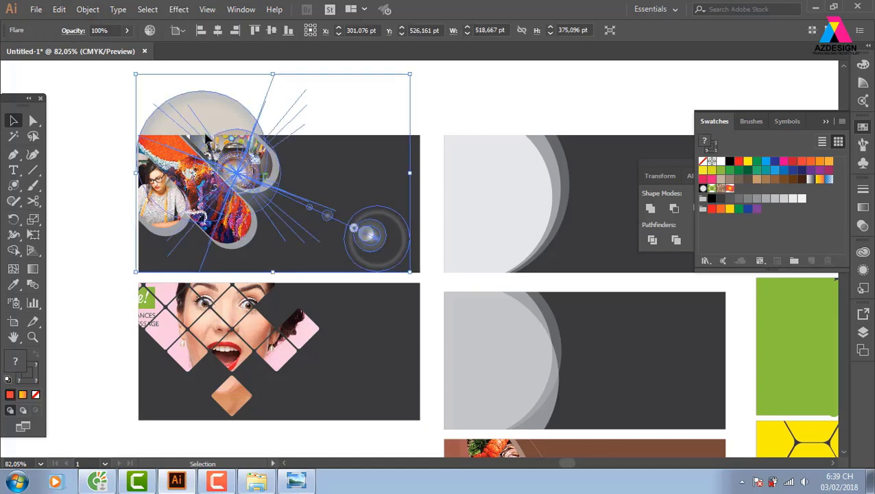
{"action": "left_click_drag", "start_coordinate": [13, 186], "coordinate": [76, 196]}
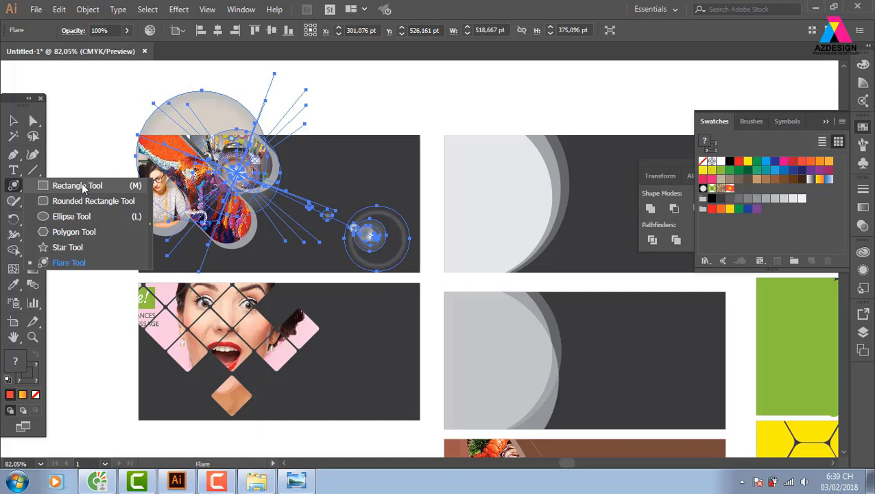
{"action": "left_click", "coordinate": [13, 120]}
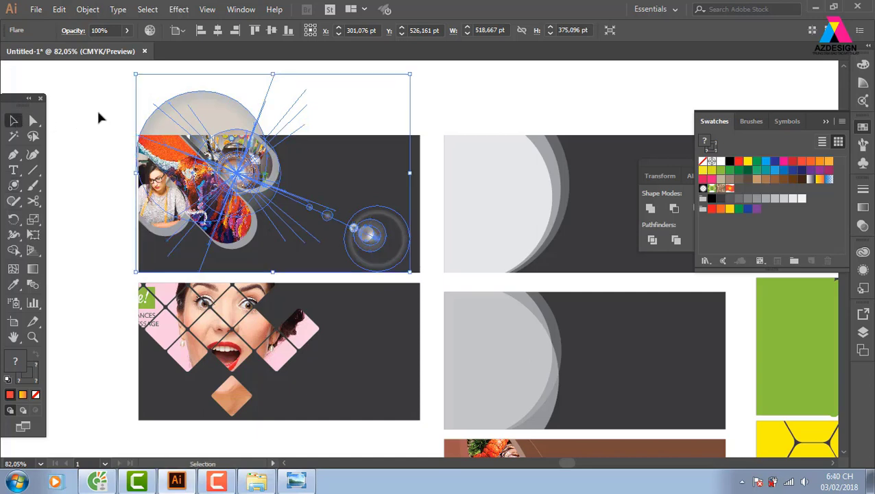
{"action": "left_click", "coordinate": [100, 129]}
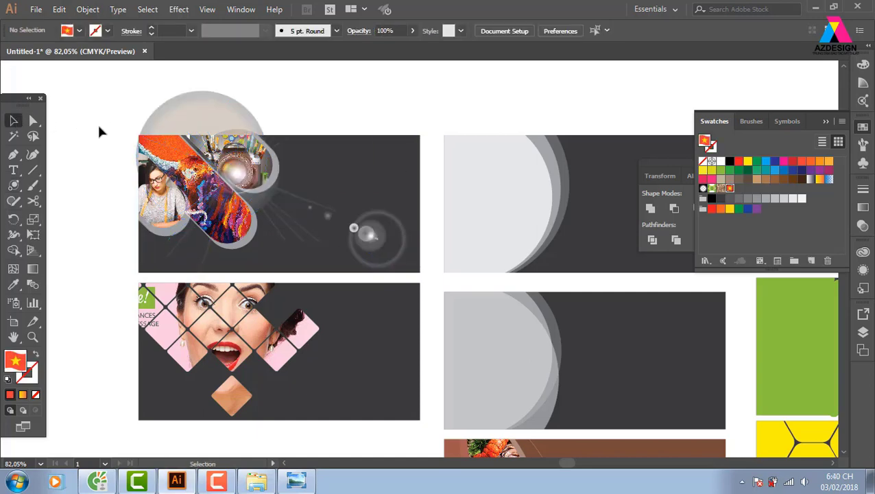